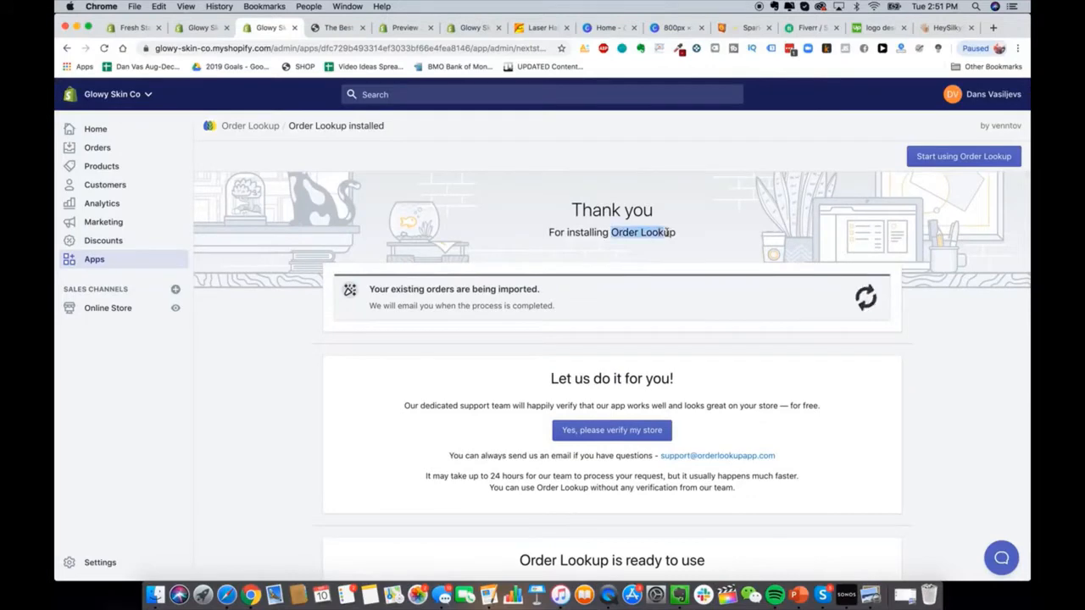
Step: Search the Shopify App Store for 'help center' and install the HelpCenter app on Glowy Skin Co
left_click(94, 259)
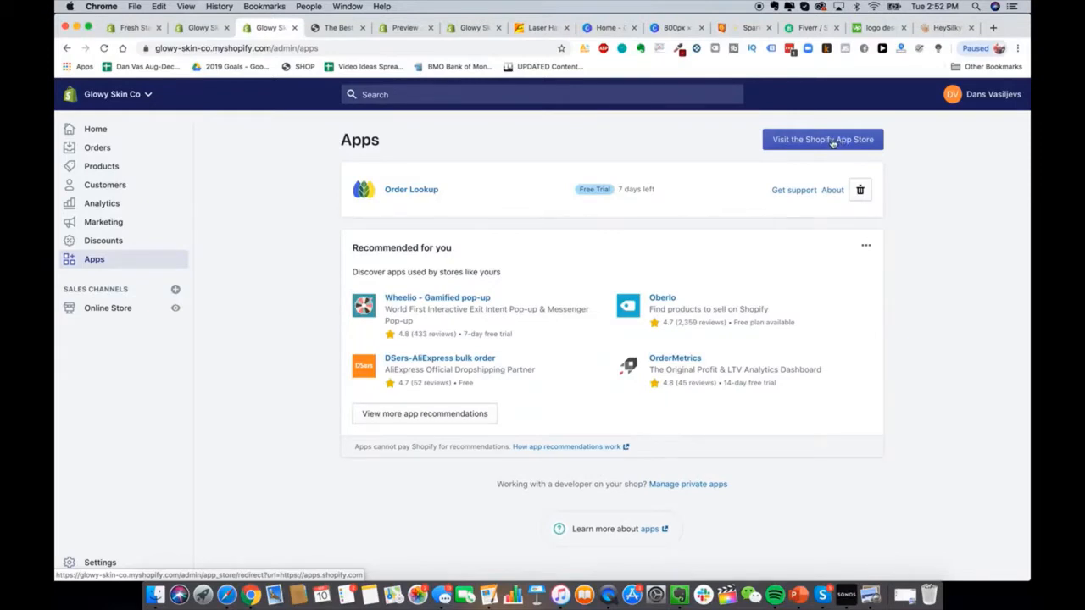
left_click(818, 144)
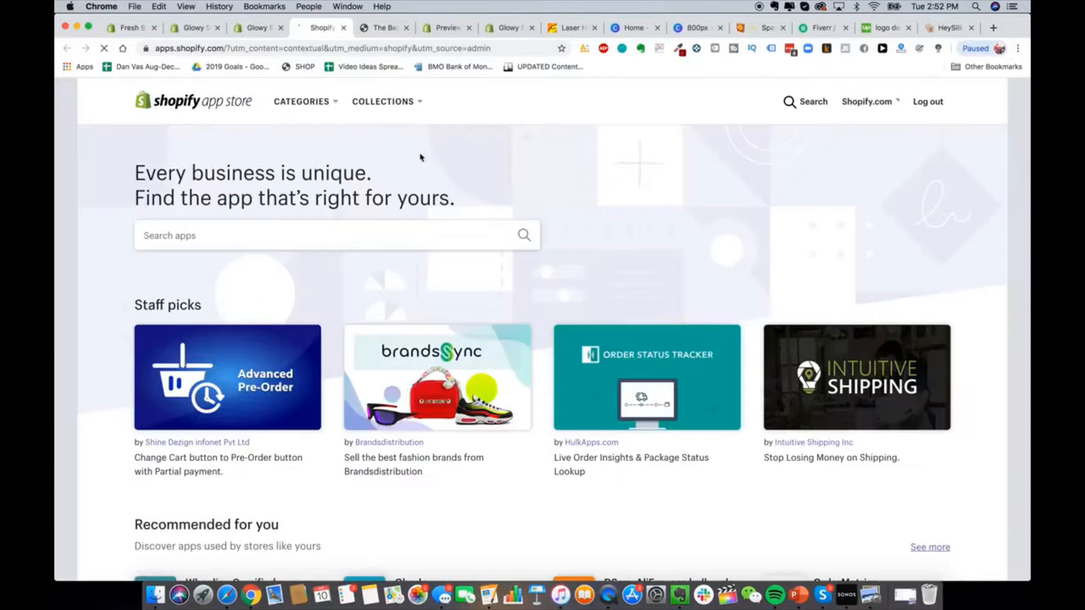
left_click(376, 236)
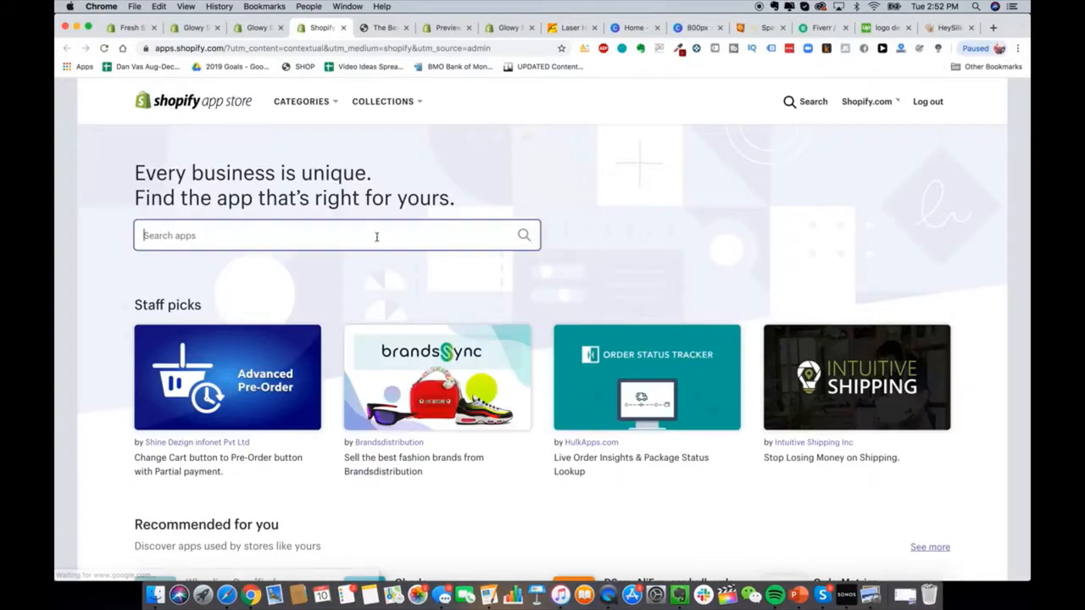
type("help cen")
left_click(363, 264)
left_click(500, 323)
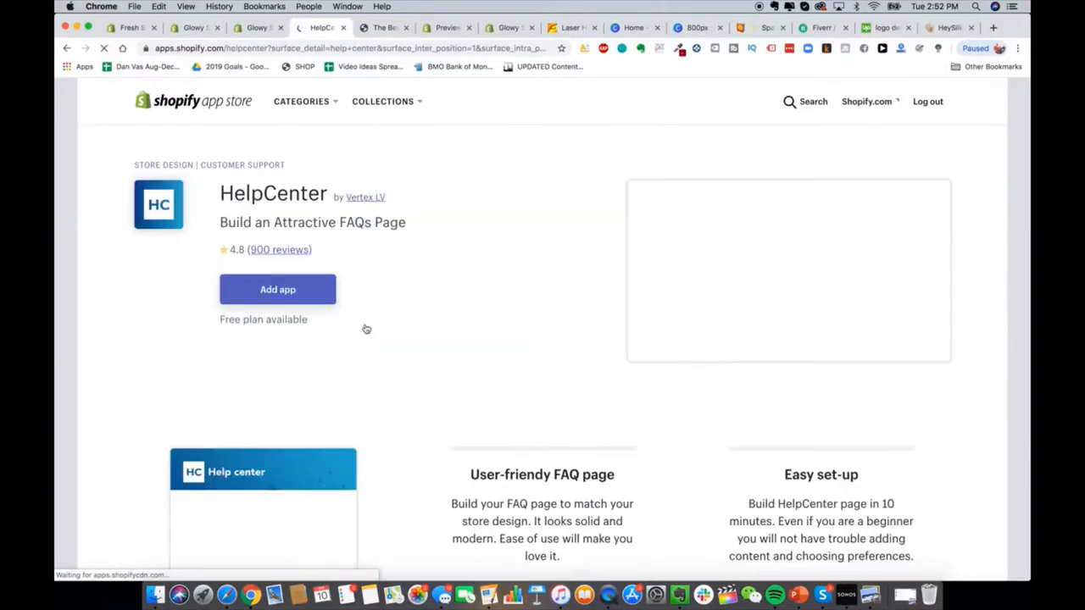
left_click(294, 287)
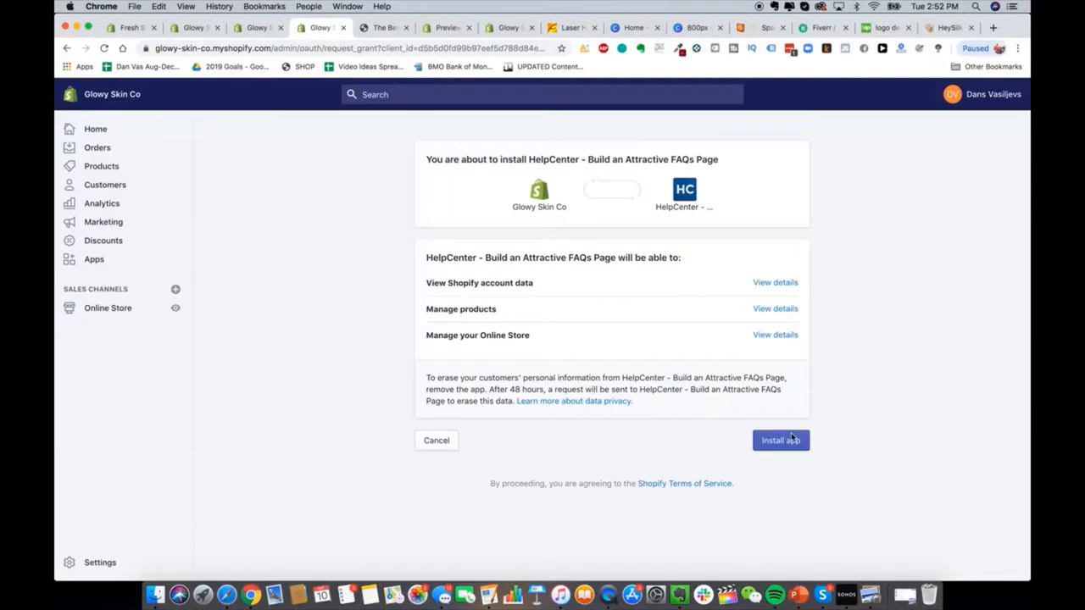
left_click(792, 439)
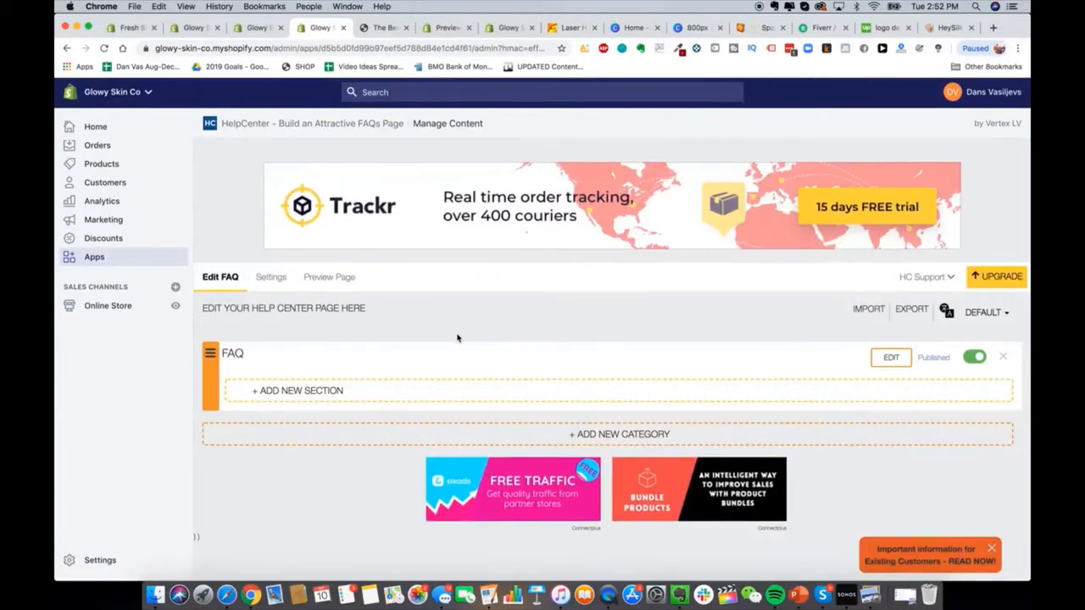
Step: Read the 'Is it safe?' answer on HeySilkySkin's Questions & Answers page, then return to the admin
left_click(950, 27)
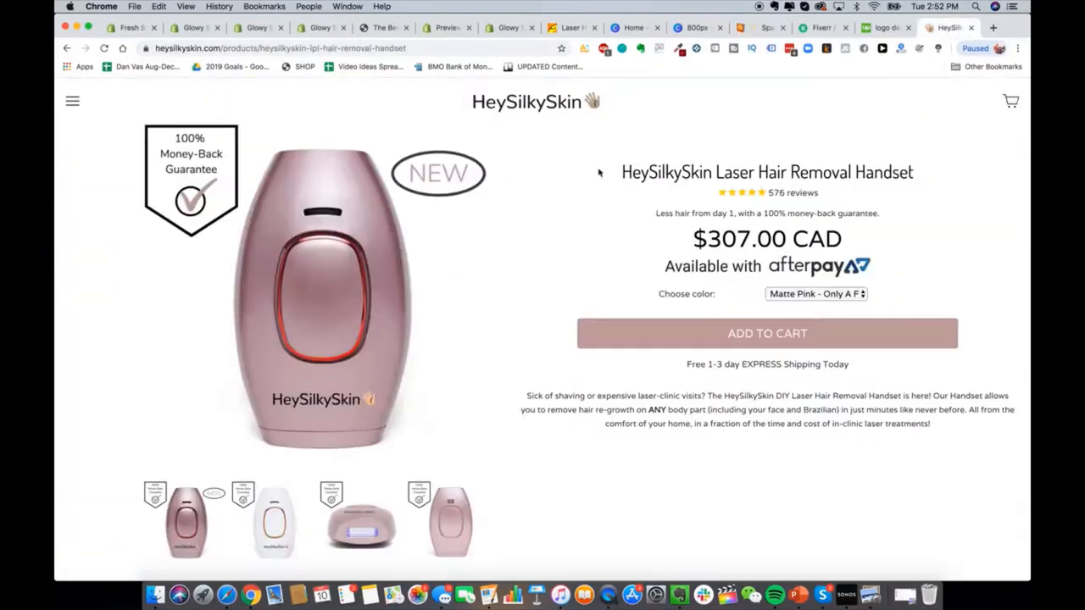
left_click(71, 112)
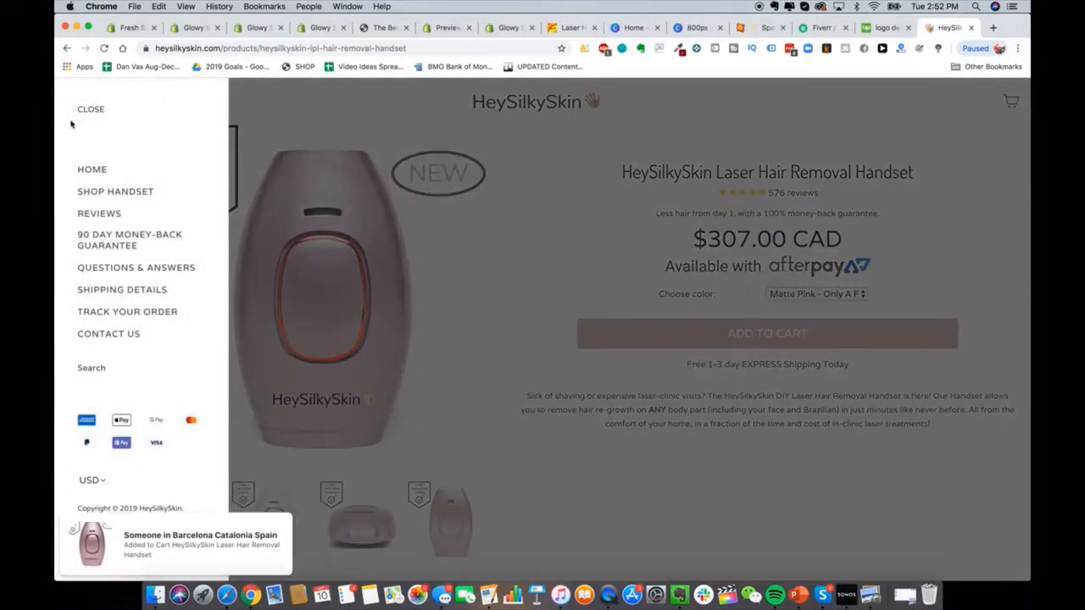
left_click(137, 269)
scroll(579, 310, "down", 10)
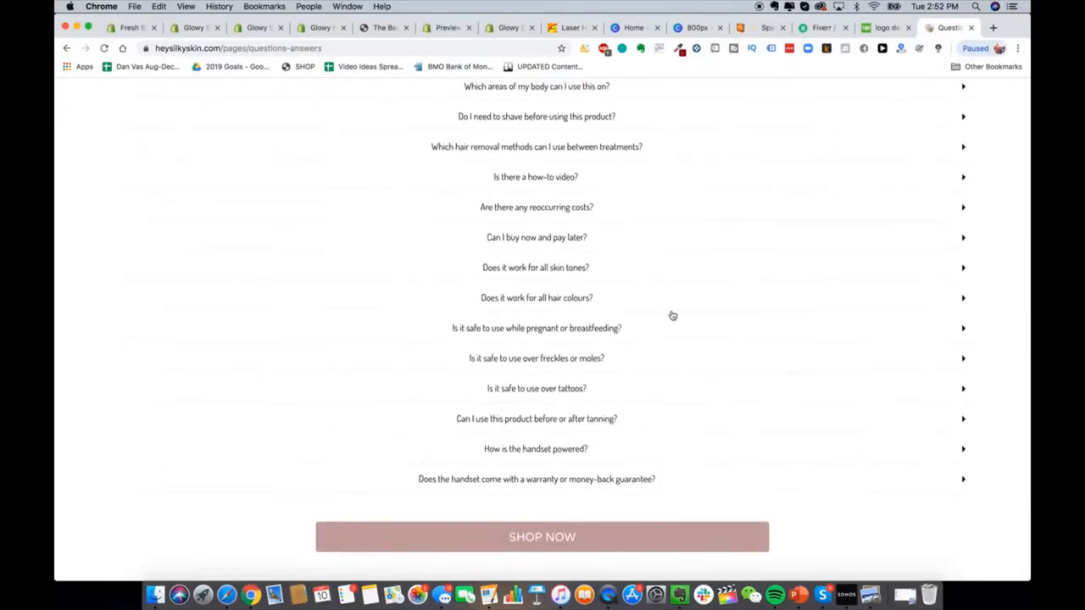
scroll(628, 313, "up", 10)
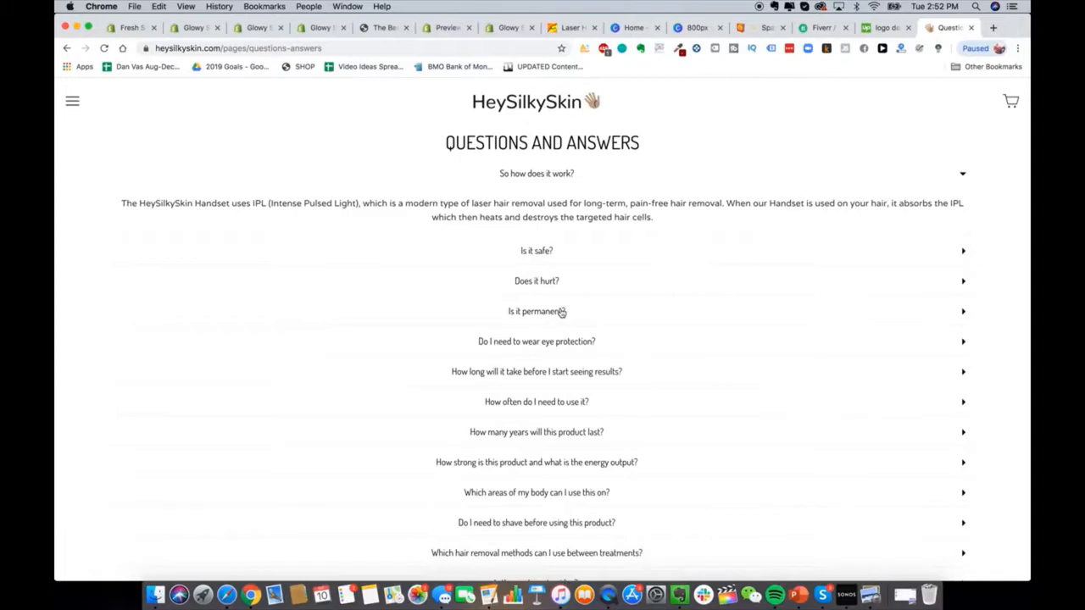
left_click(559, 250)
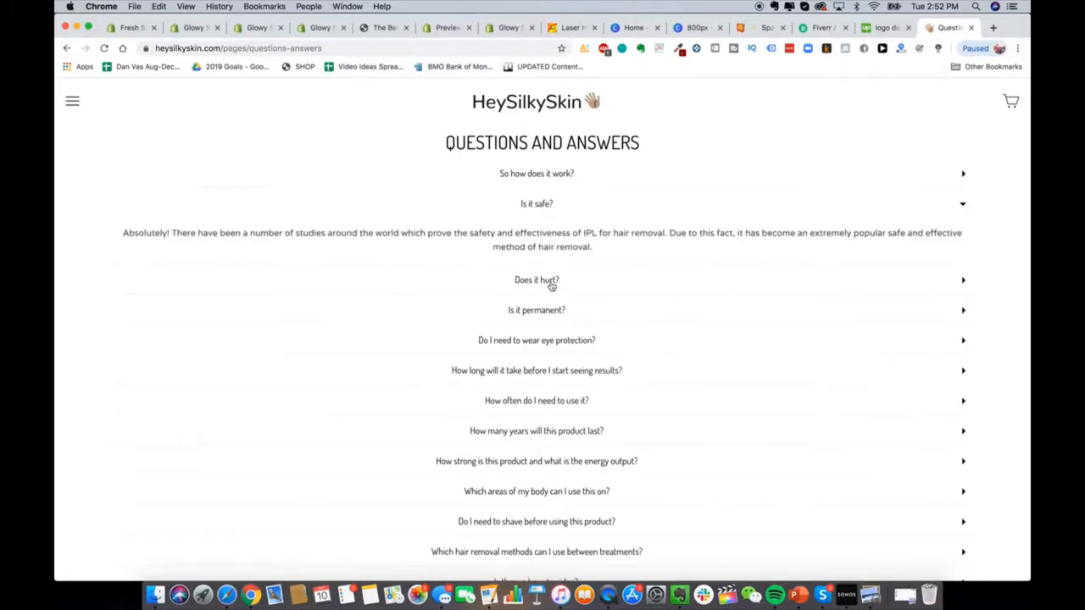
left_click(201, 30)
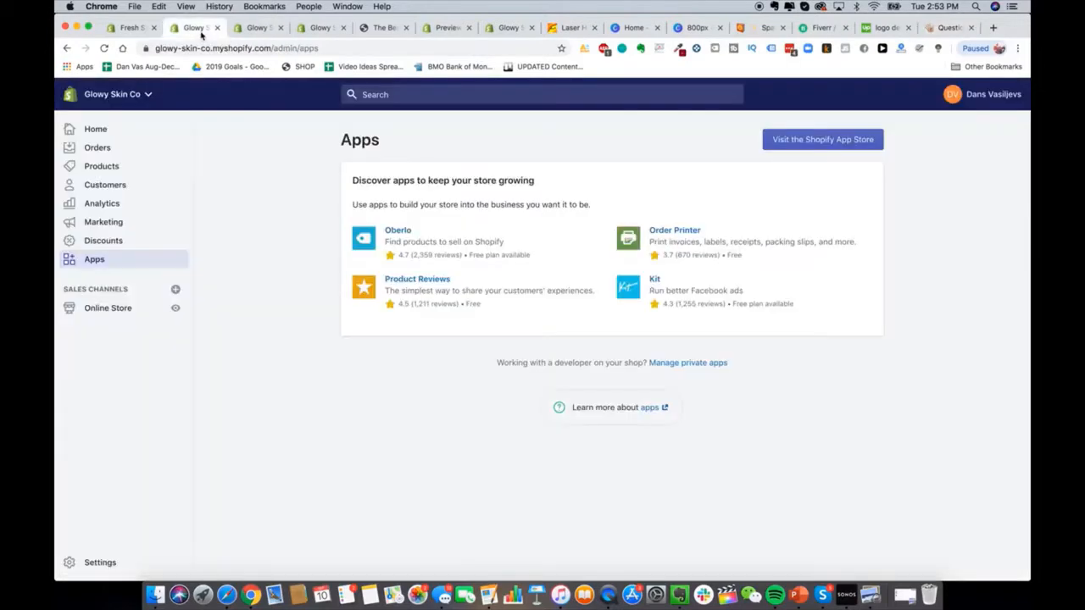
left_click(254, 28)
Step: Create a section named 'Questions & Answers' in the HelpCenter FAQ category
left_click(318, 28)
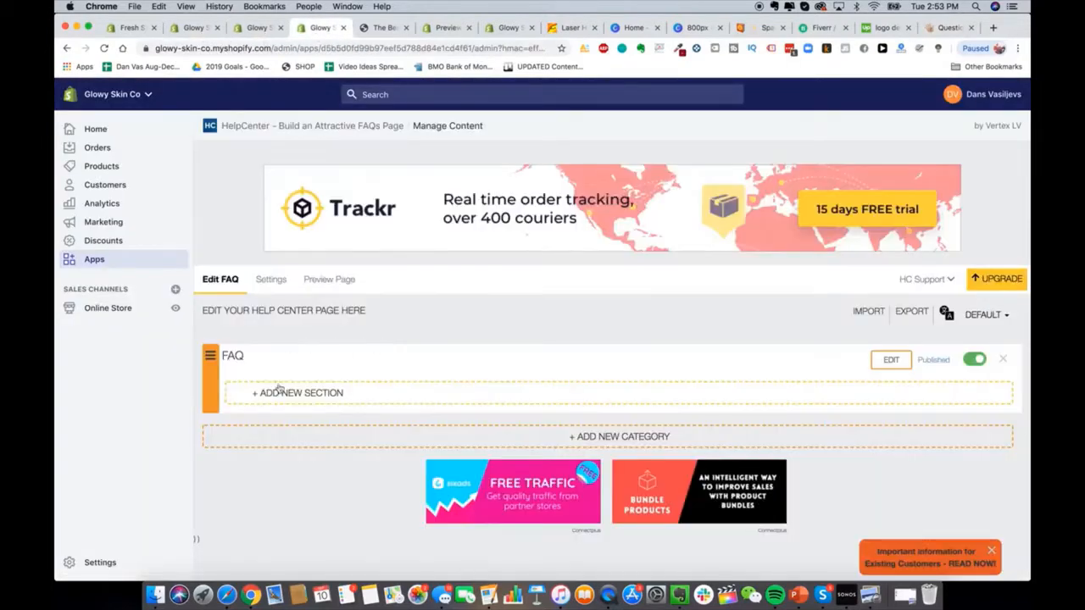
left_click(315, 395)
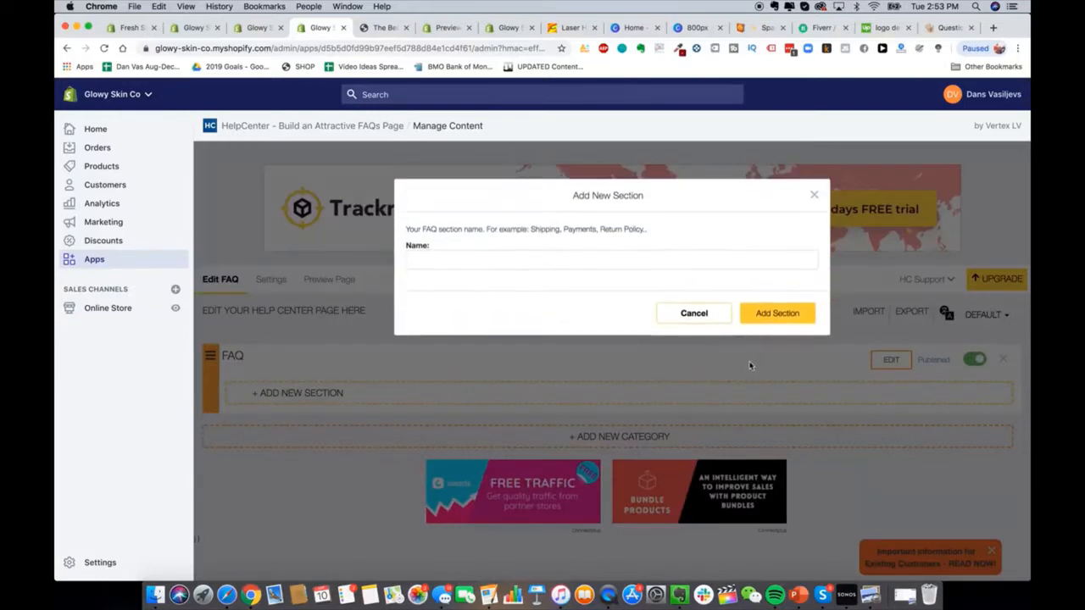
left_click(616, 262)
type("Questions & Ans")
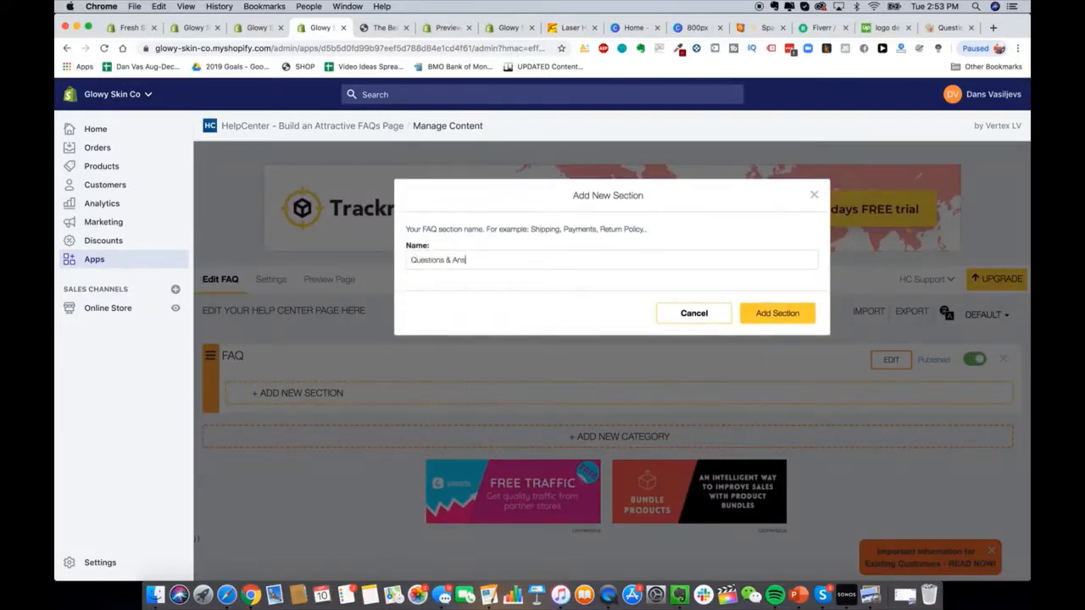
type("wers")
left_click(767, 321)
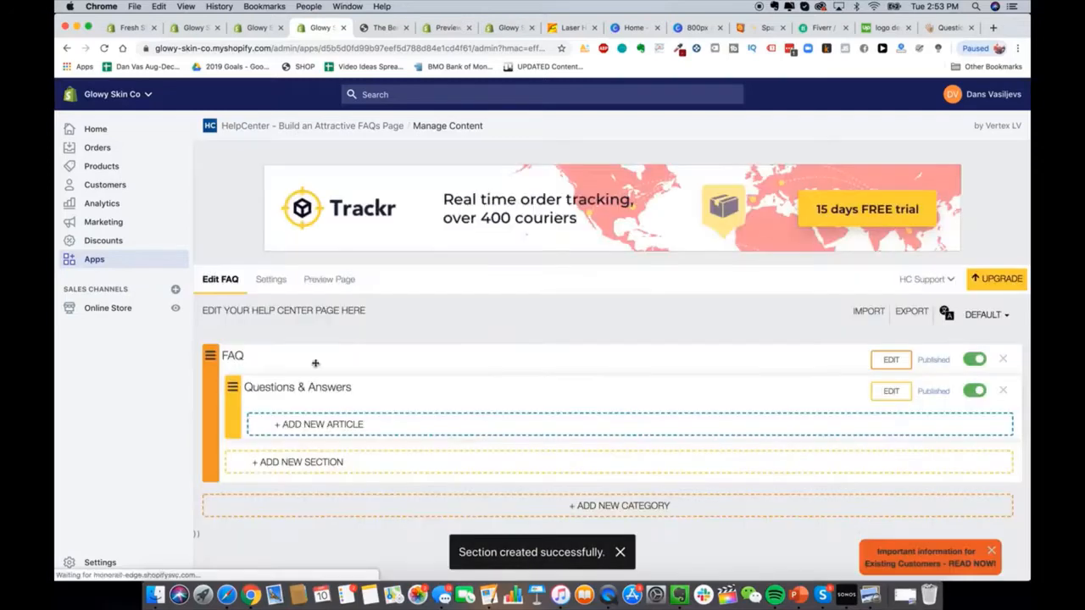
left_click(308, 426)
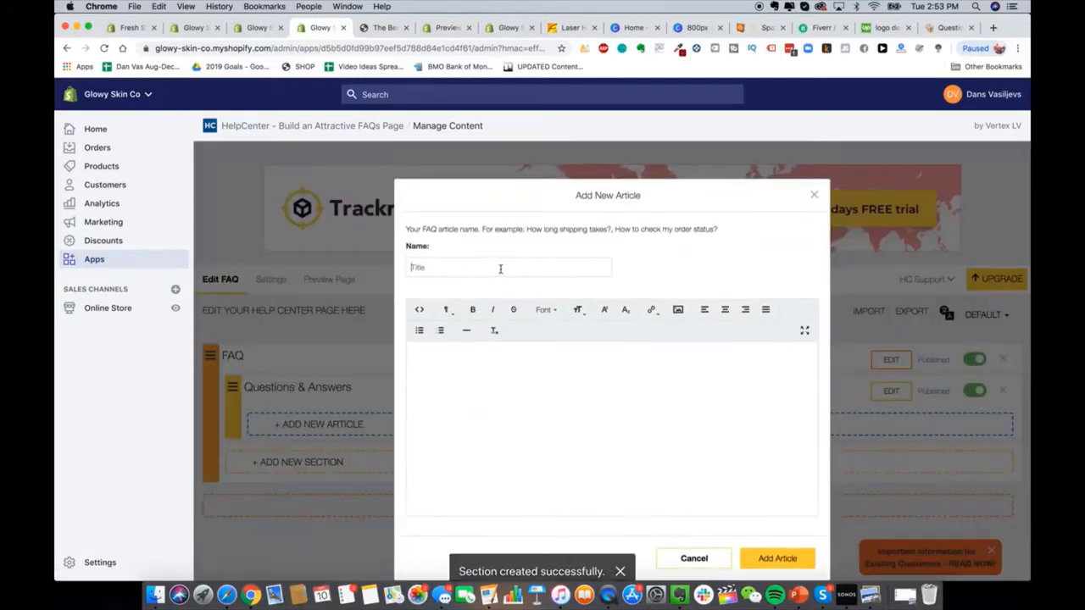
Step: Draft the 'So how does it work?' article, checking HeySilkySkin's matching answer for wording
type("So how does it work?")
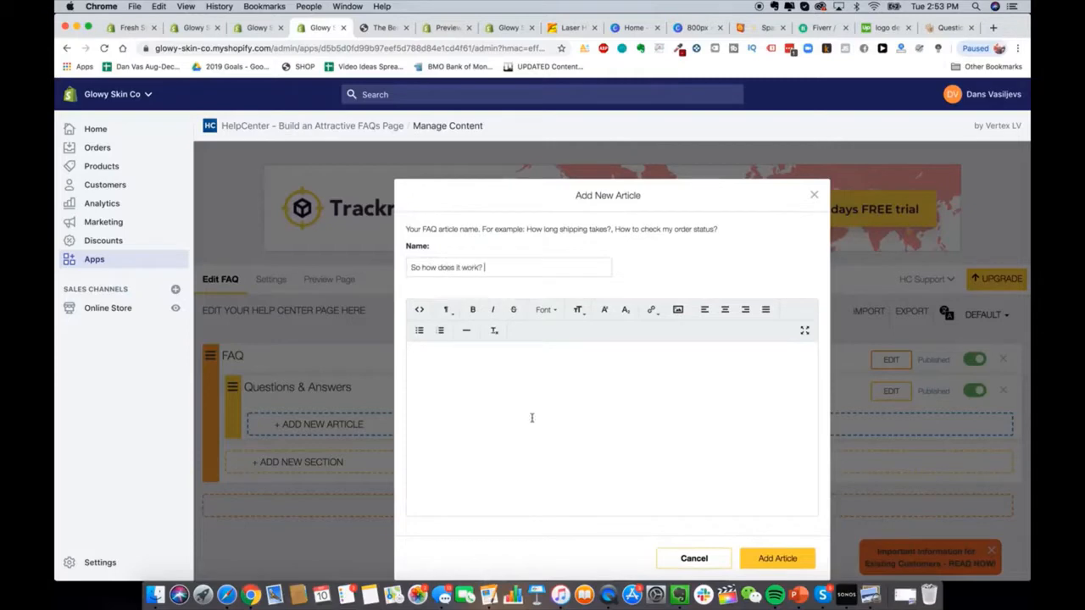
left_click(532, 418)
type("Test test test")
left_click(930, 32)
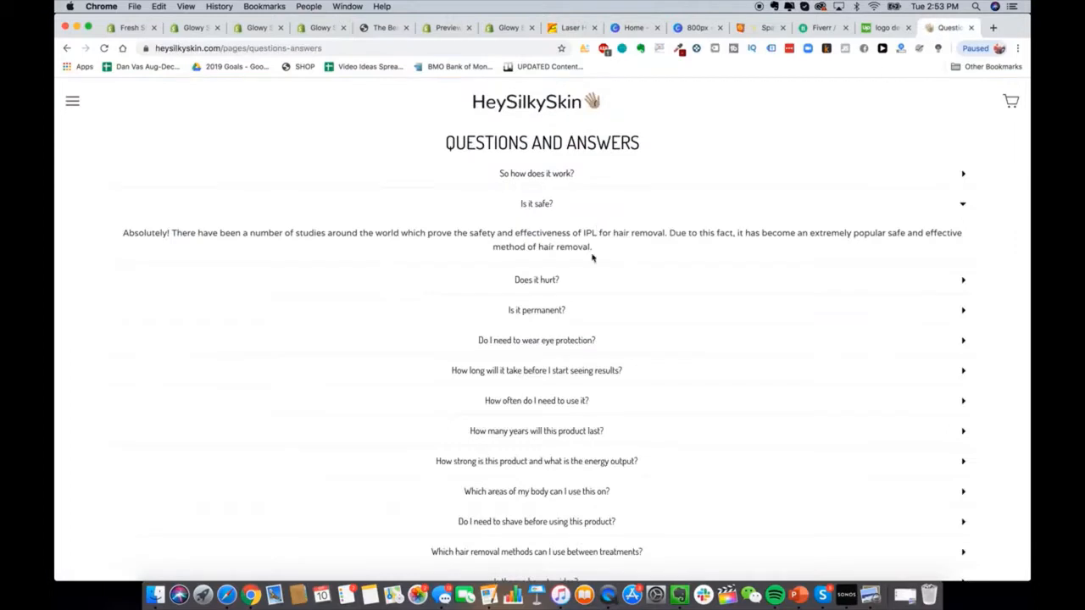
left_click(538, 180)
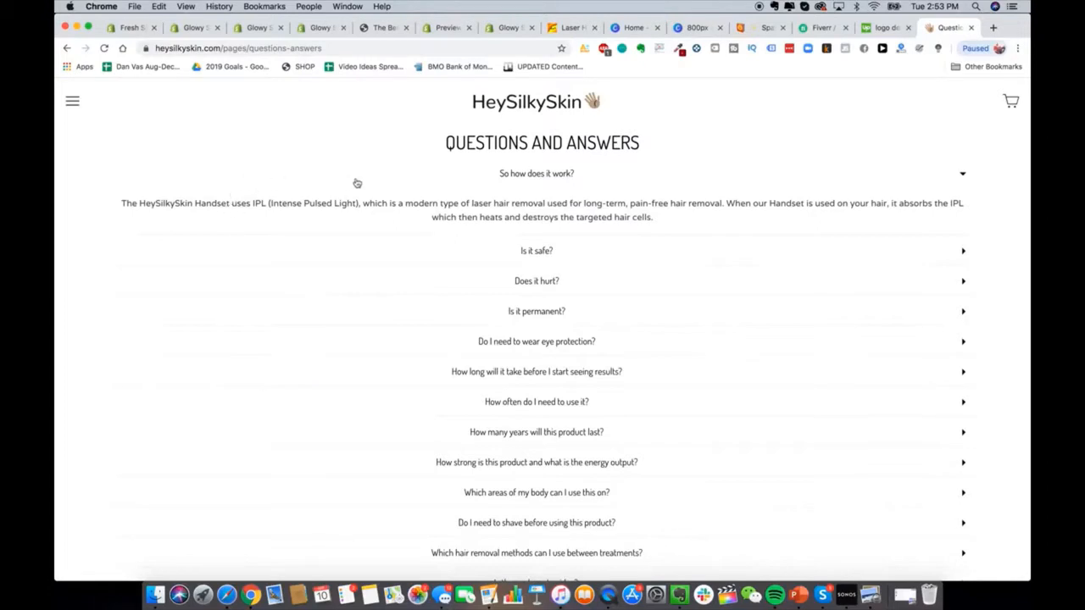
left_click(256, 32)
left_click(293, 33)
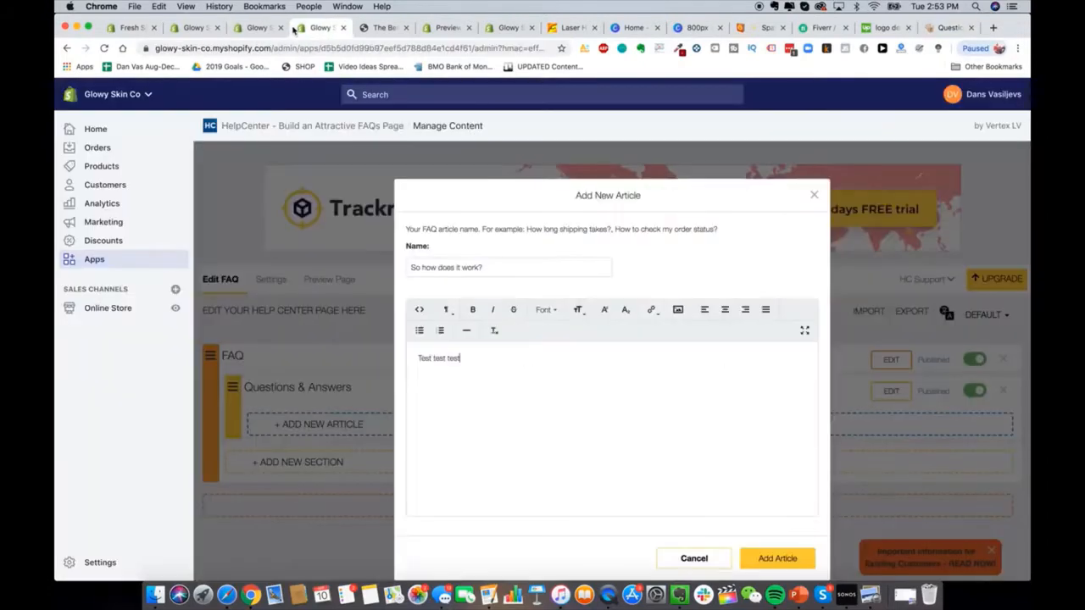
Step: Replace the placeholder body with the Glowy Skin Handset explanation and publish the article
triple_click(535, 368)
type("The G")
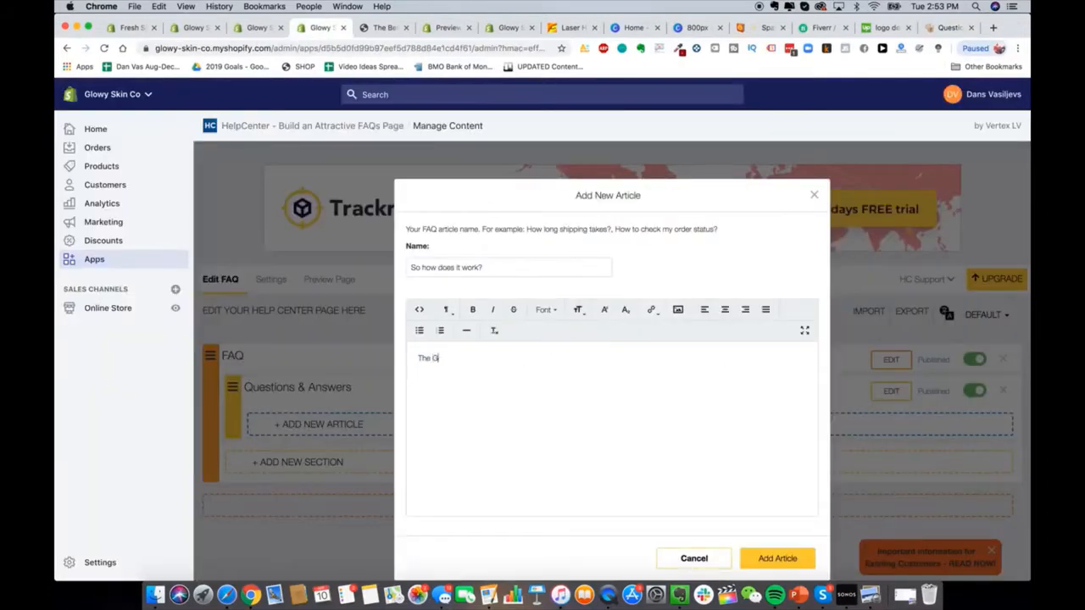
type("lowy Skin Handset uses advanced t")
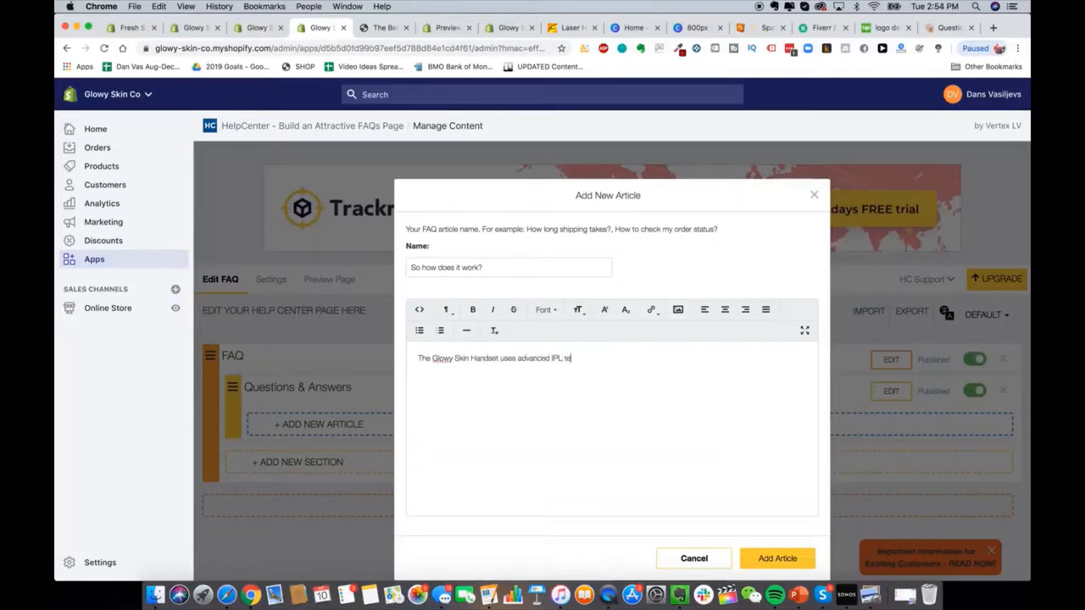
type("chnology etc etc")
left_click(757, 559)
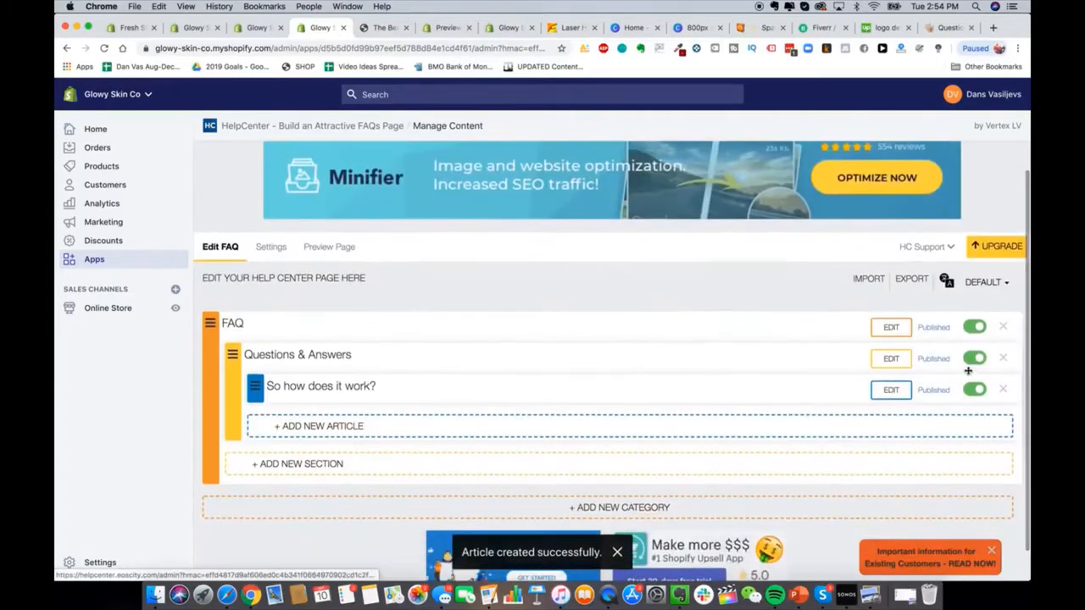
Step: Preview the live Help Center and expand then collapse the 'So how does it work?' item
left_click(317, 284)
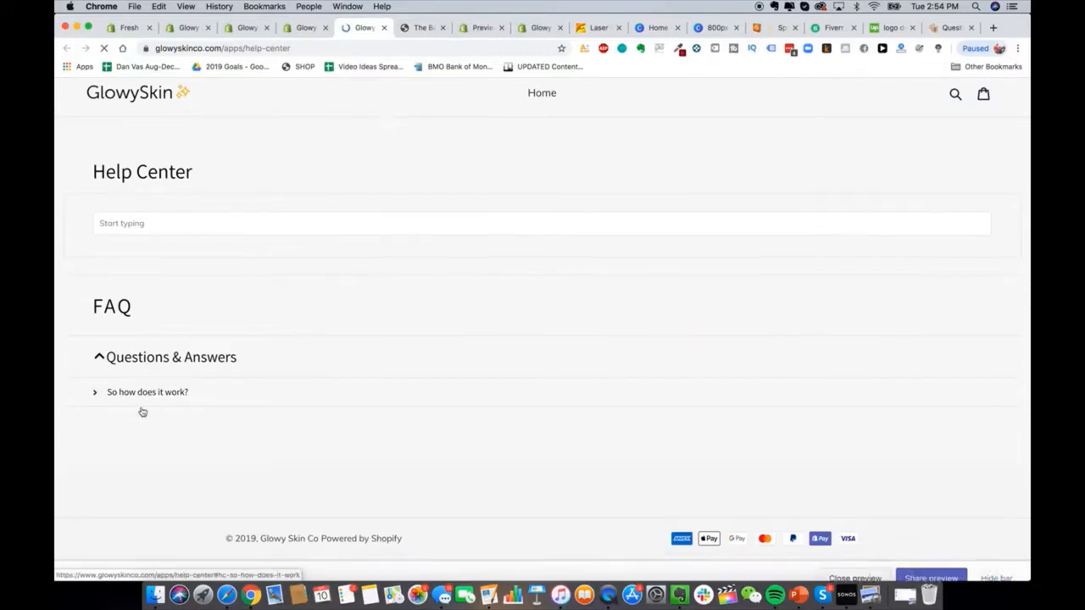
left_click(147, 399)
left_click(173, 395)
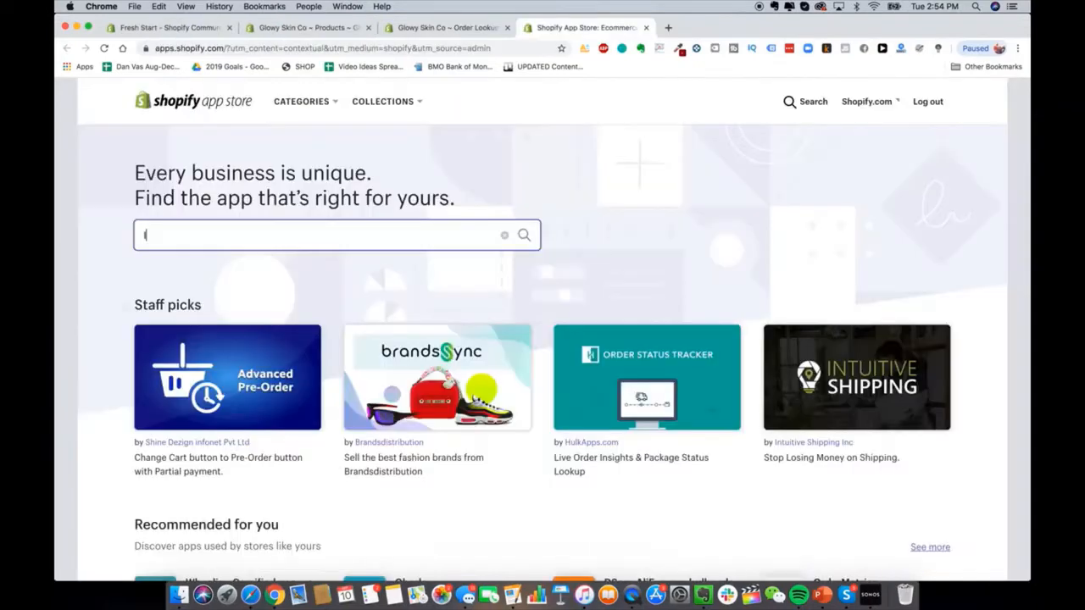
type("oox")
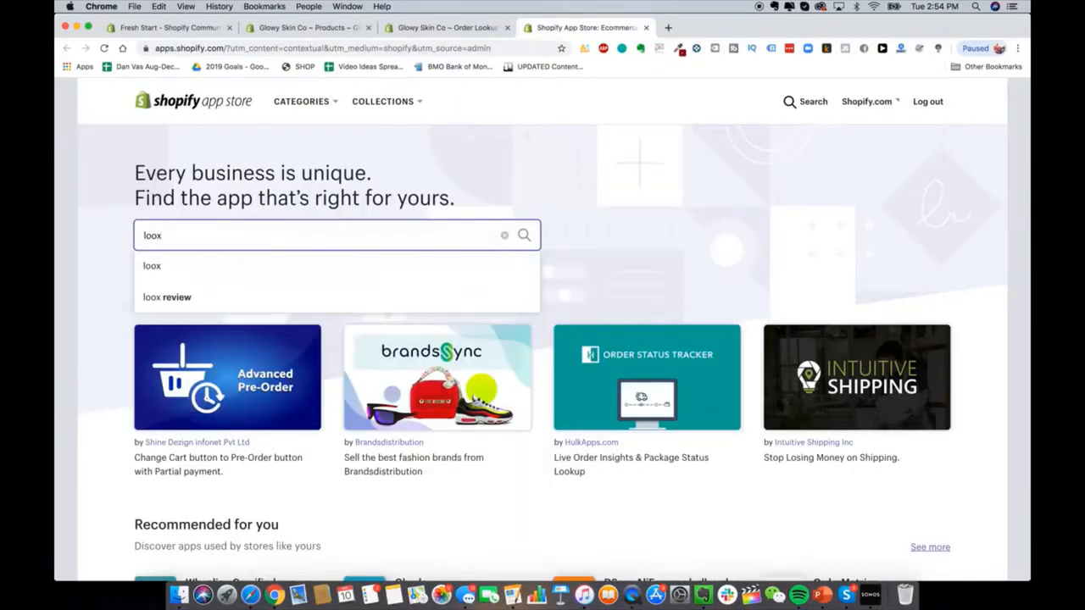
Step: Search the App Store for 'loox' and add Loox - Photo Reviews to the store
key("Return")
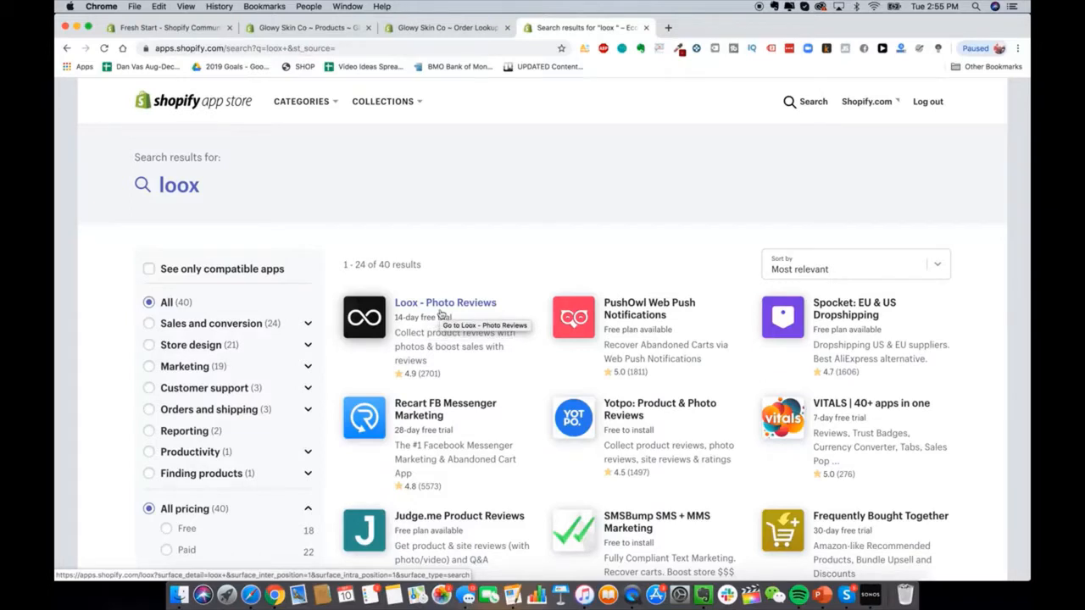
left_click(441, 314)
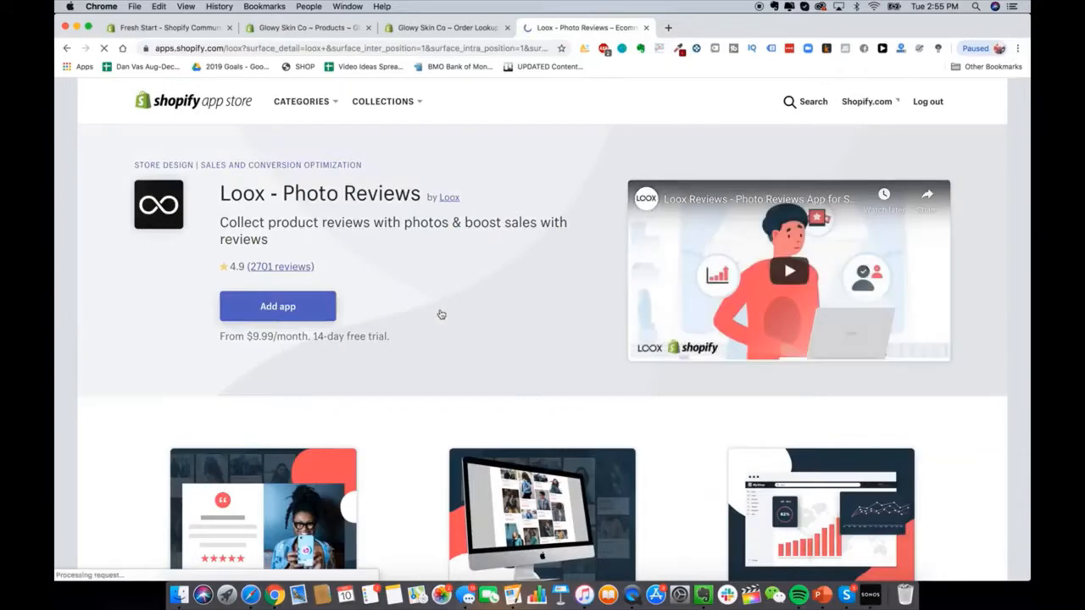
scroll(367, 271, "down", 3)
scroll(368, 271, "up", 3)
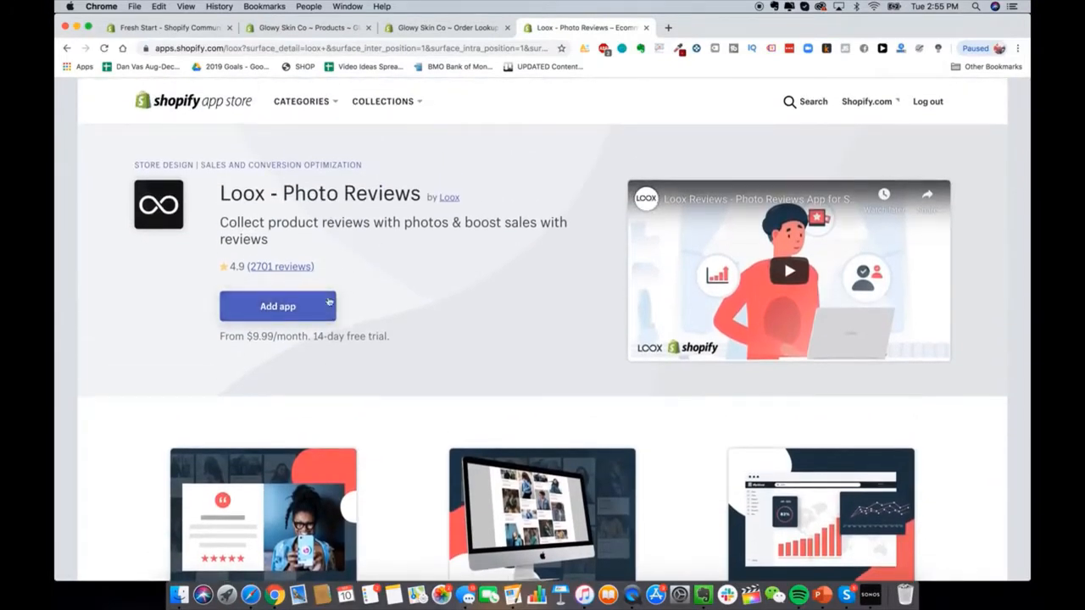
left_click(272, 309)
left_click(294, 311)
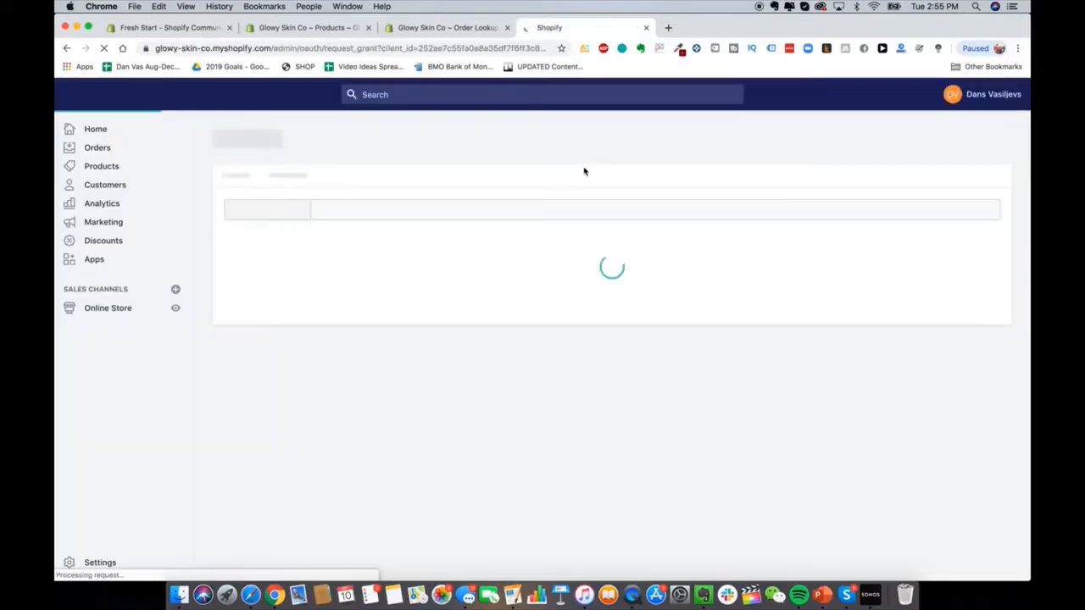
Step: Choose the 14-day Growth plan free trial for Loox
scroll(281, 293, "up", 1)
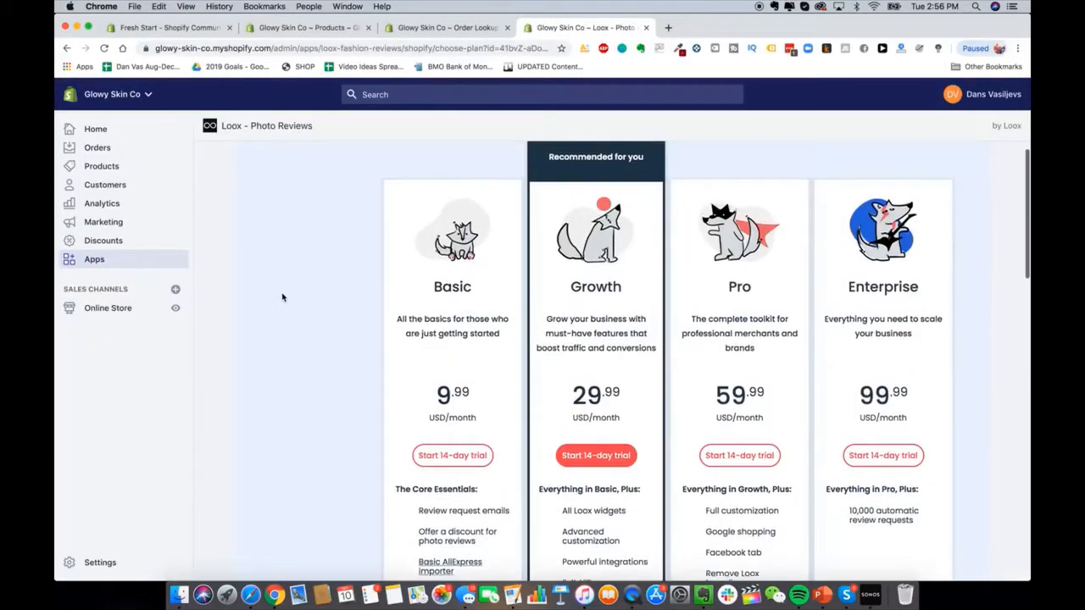
left_click(458, 461)
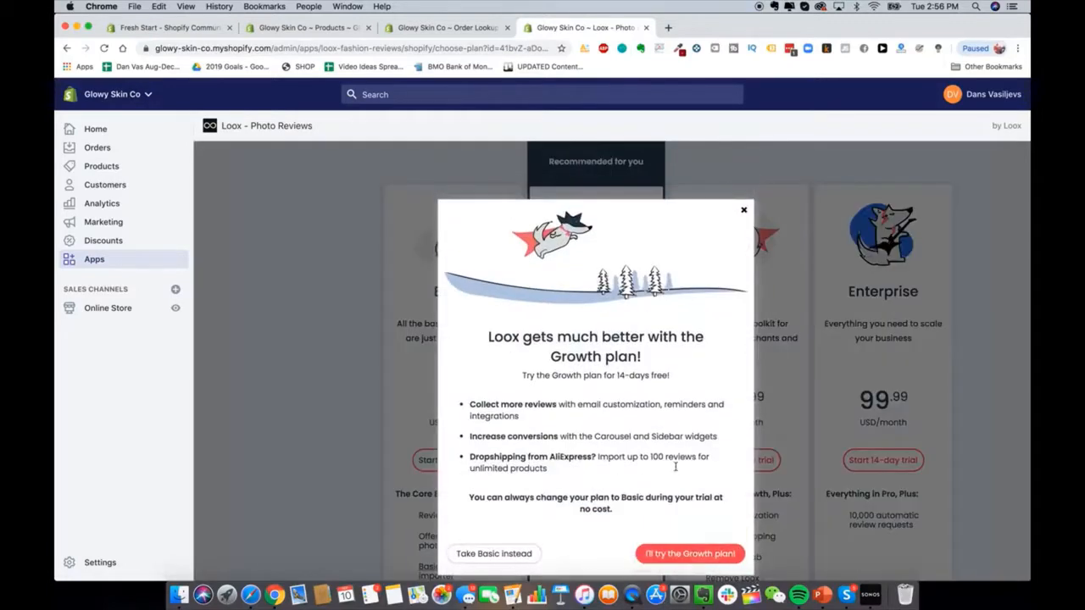
left_click(673, 555)
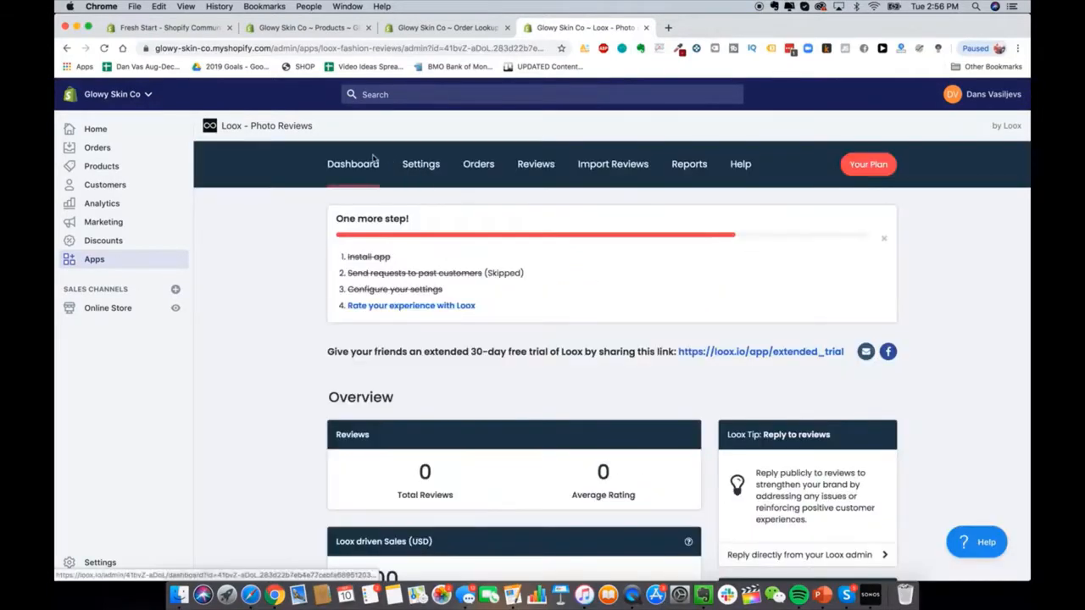
Step: Review all Loox settings sections, including the 14-day post-purchase review requests
left_click(423, 164)
scroll(603, 310, "down", 5)
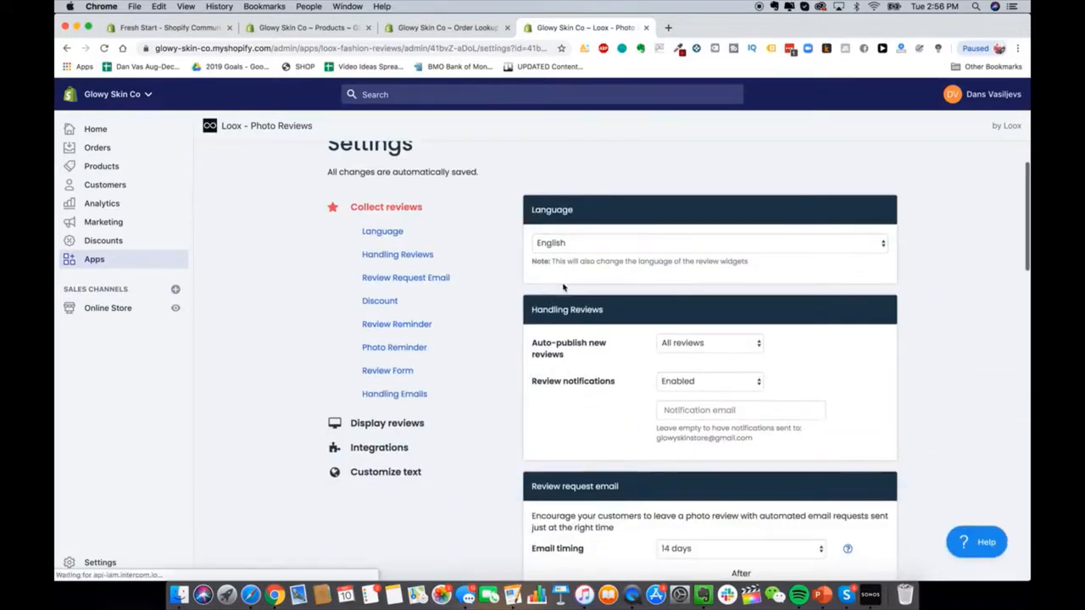
scroll(604, 310, "down", 5)
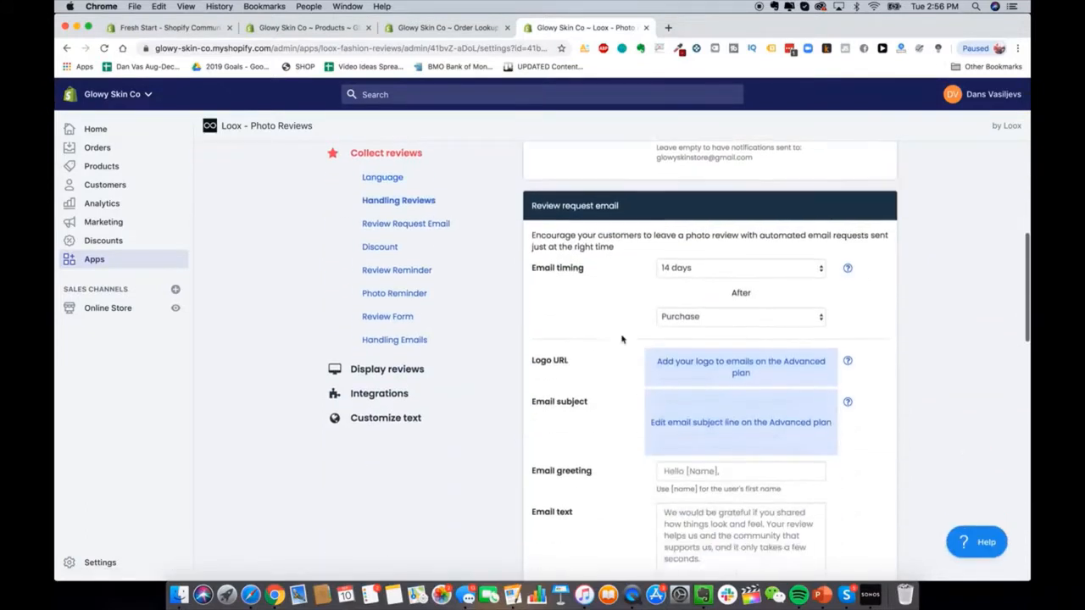
scroll(604, 272, "up", 1)
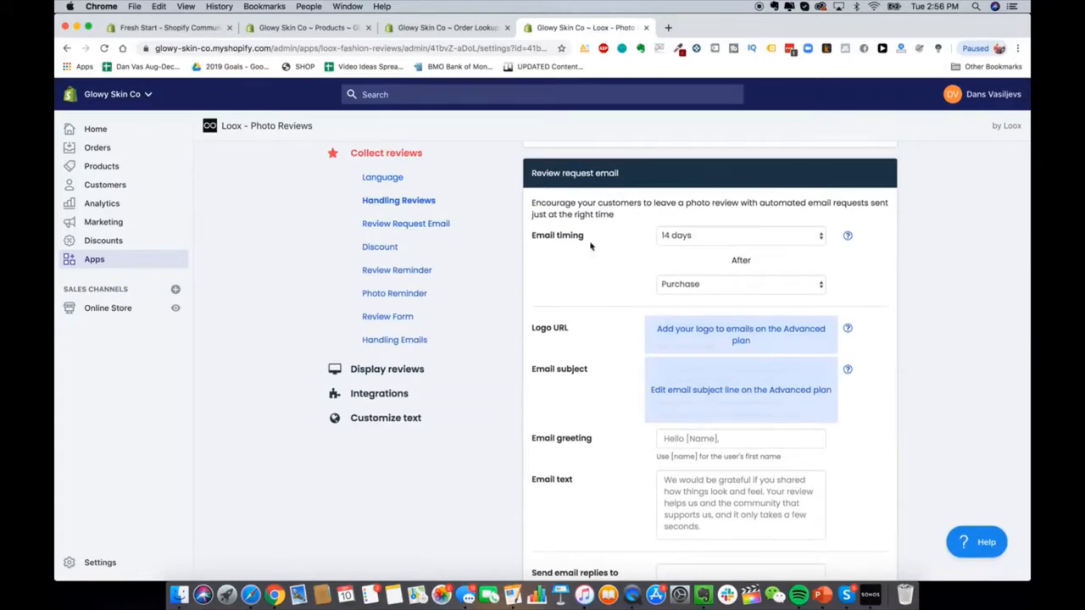
scroll(593, 280, "down", 6)
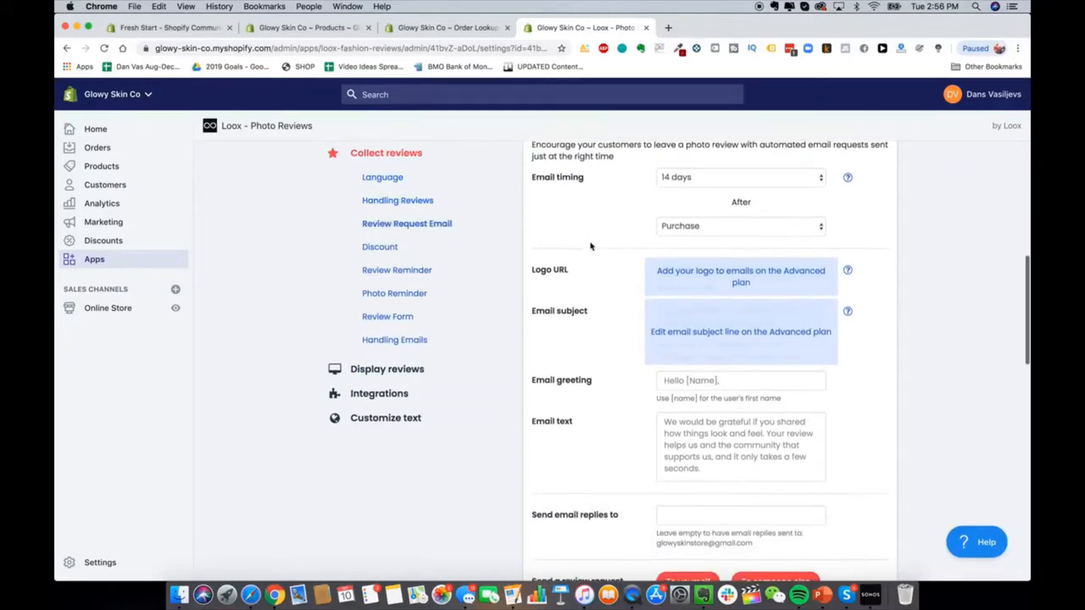
scroll(598, 315, "down", 6)
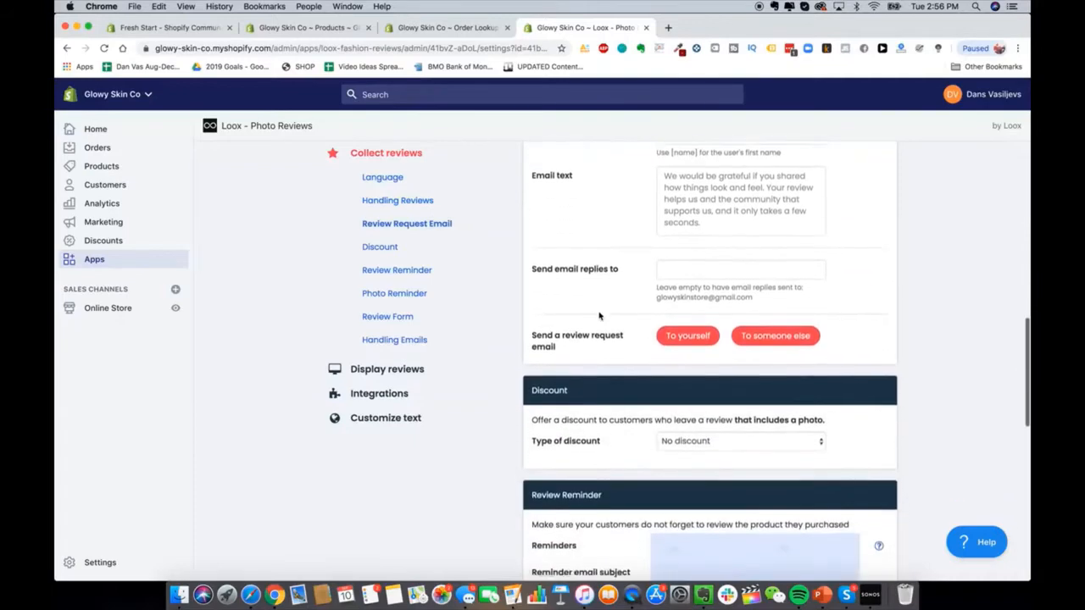
scroll(598, 315, "down", 8)
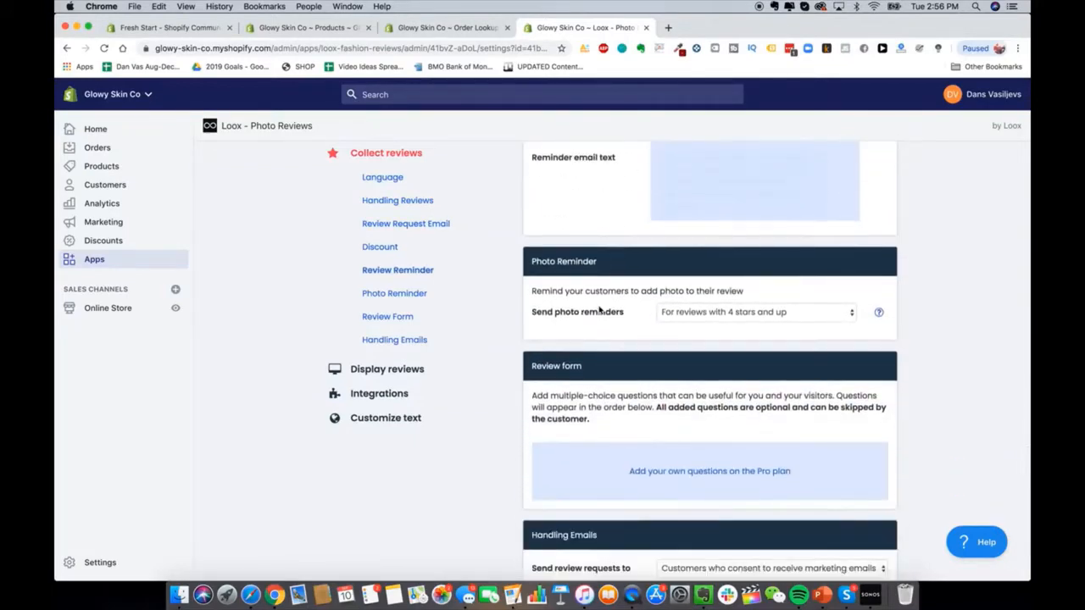
scroll(590, 287, "down", 2)
scroll(591, 286, "up", 20)
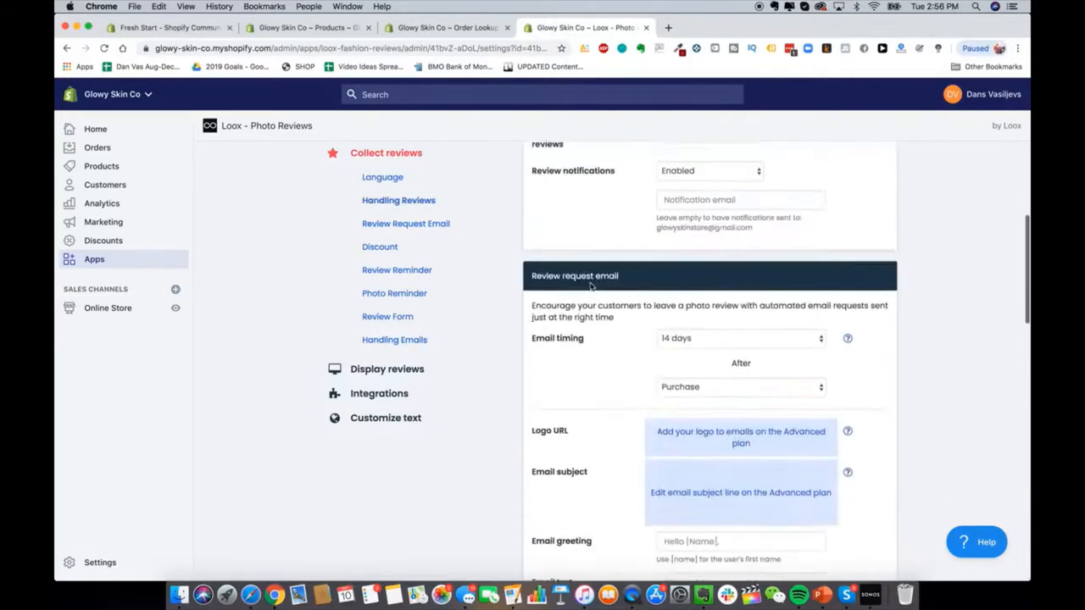
scroll(591, 287, "up", 2)
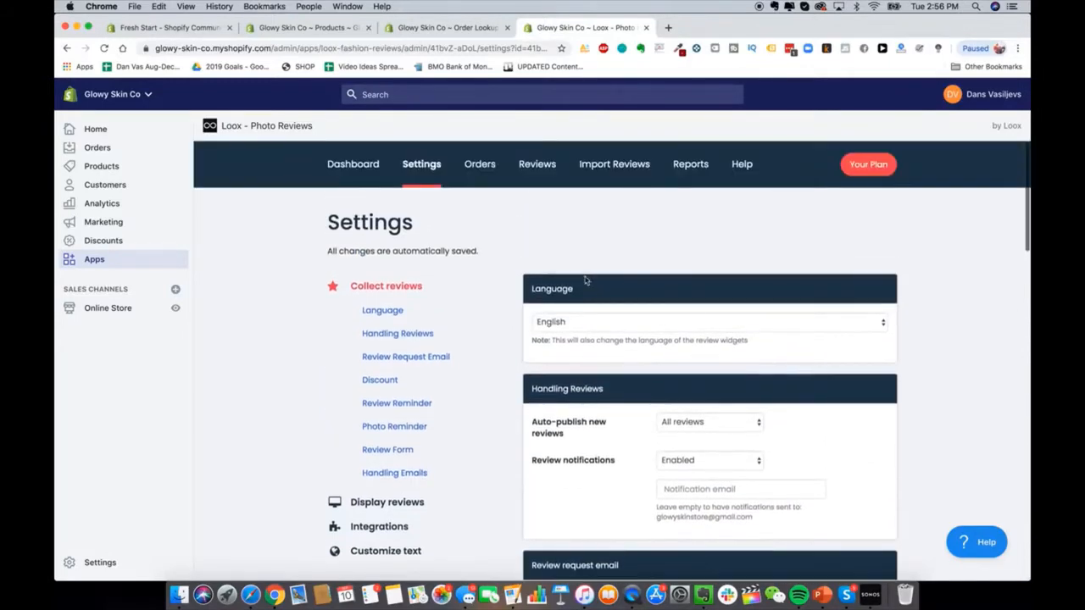
Step: Look over Loox's Orders and Import Reviews pages, then open the Shopify App Store in a new tab
left_click(481, 175)
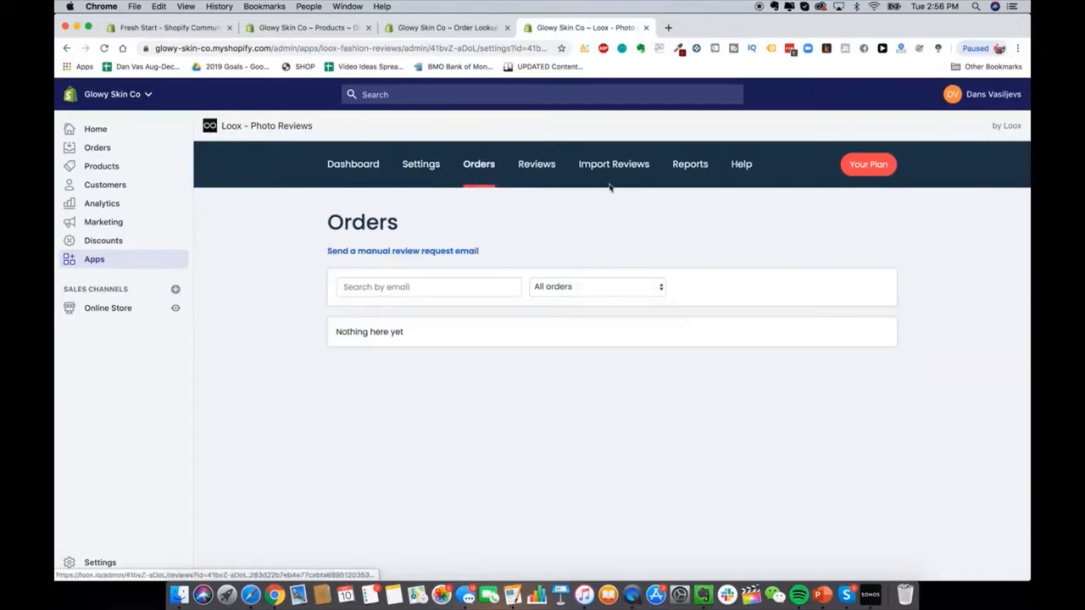
left_click(606, 166)
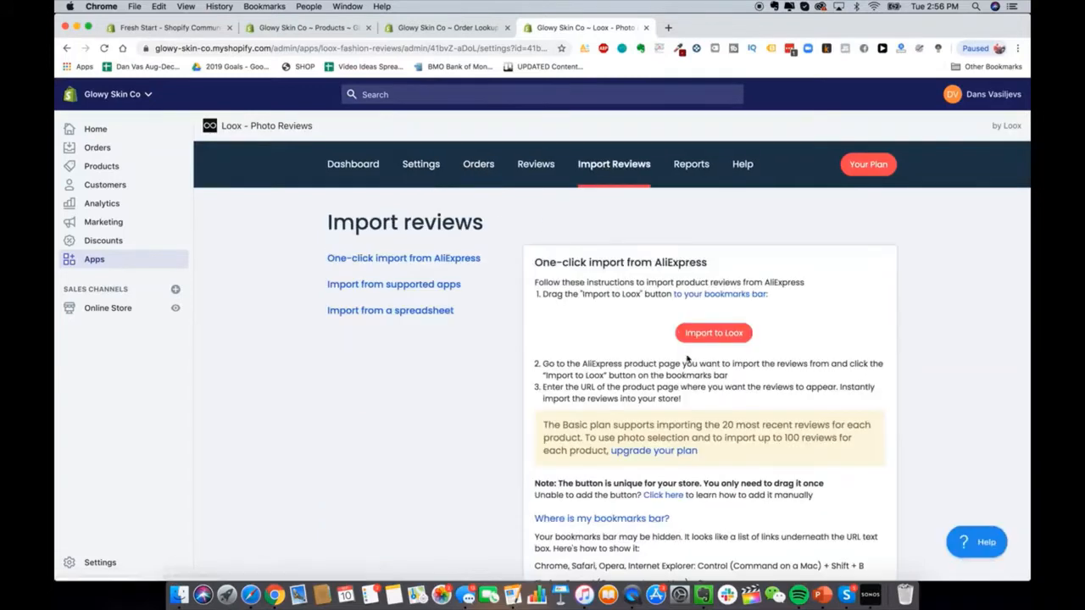
scroll(591, 254, "down", 1)
scroll(591, 254, "down", 3)
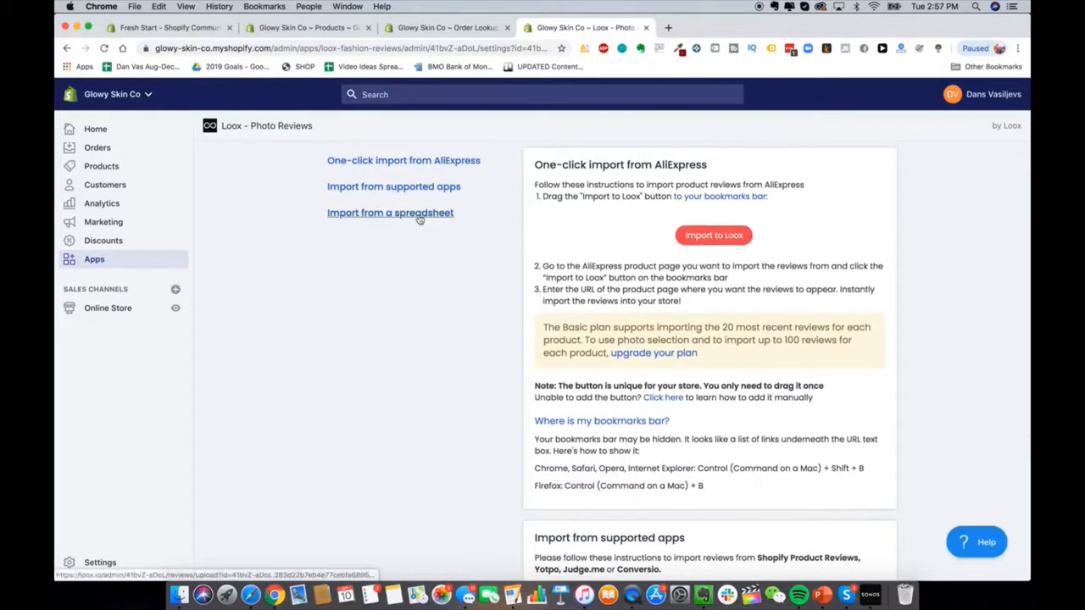
scroll(407, 222, "up", 4)
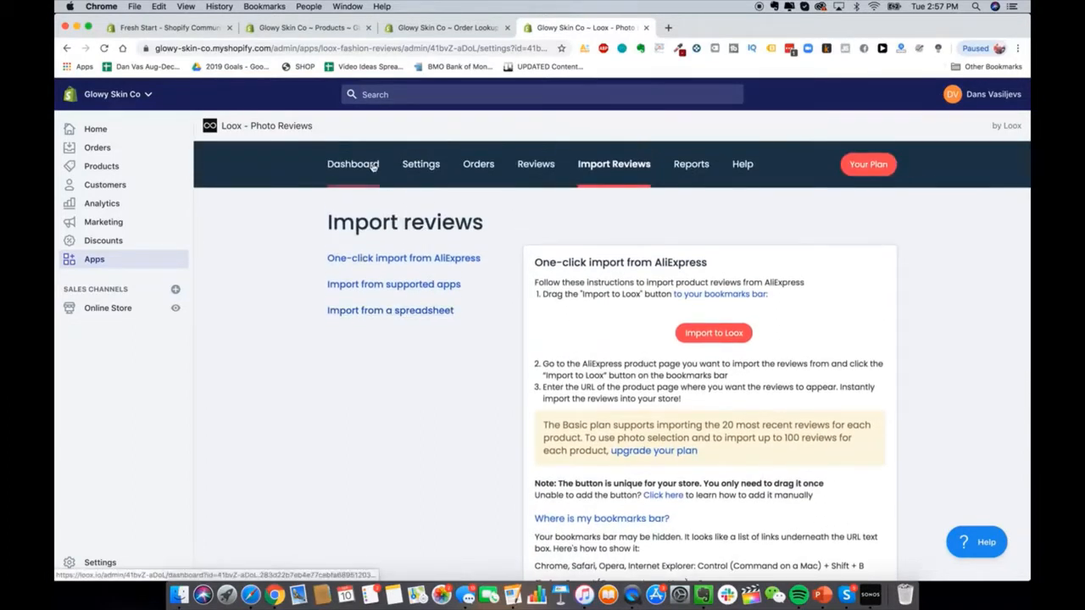
left_click(357, 165)
left_click(844, 140)
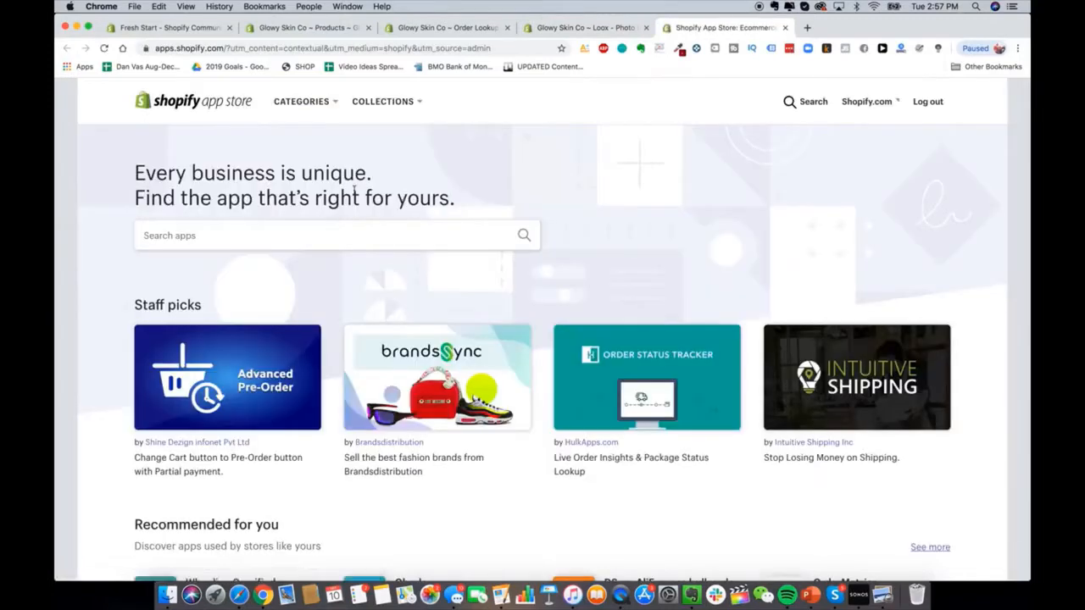
Step: Search the App Store for 'smsbump' and add SMSBump SMS + MMS Marketing to the store
left_click(308, 235)
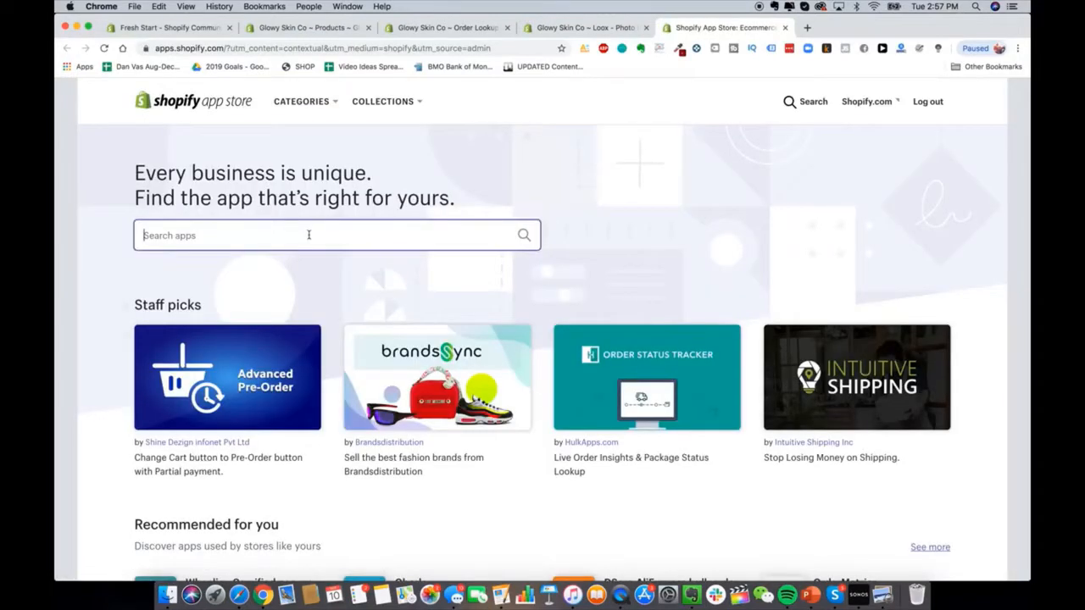
type("sms")
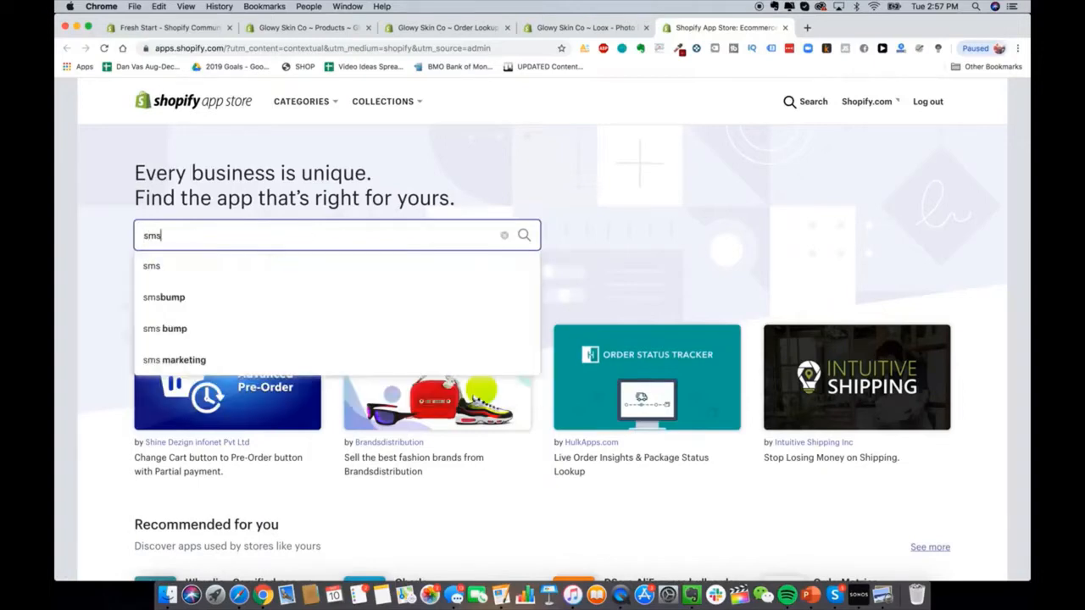
type("bump")
key("Return")
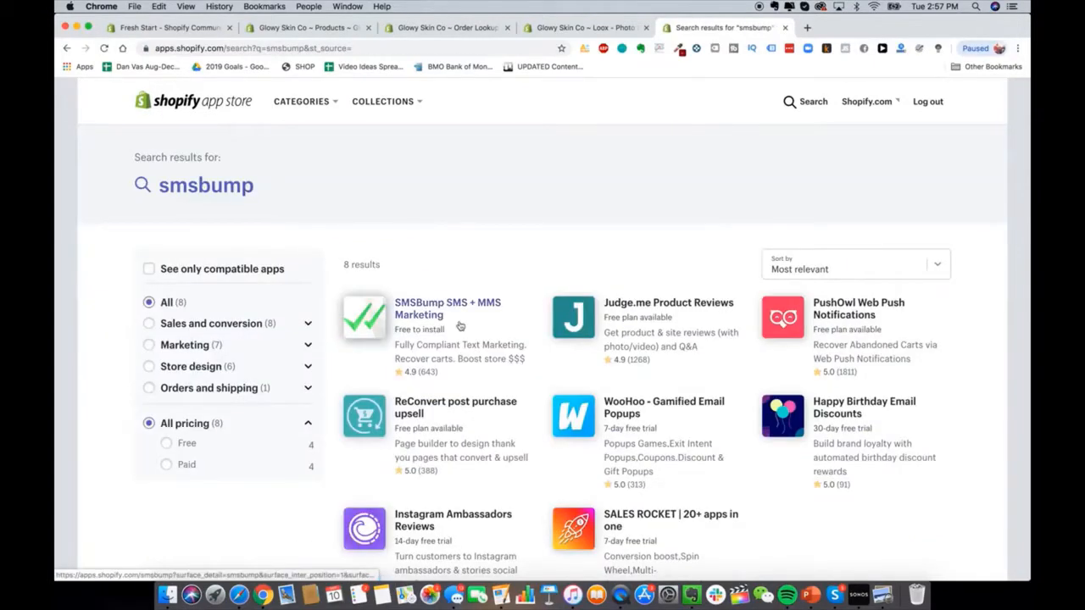
scroll(461, 325, "down", 1)
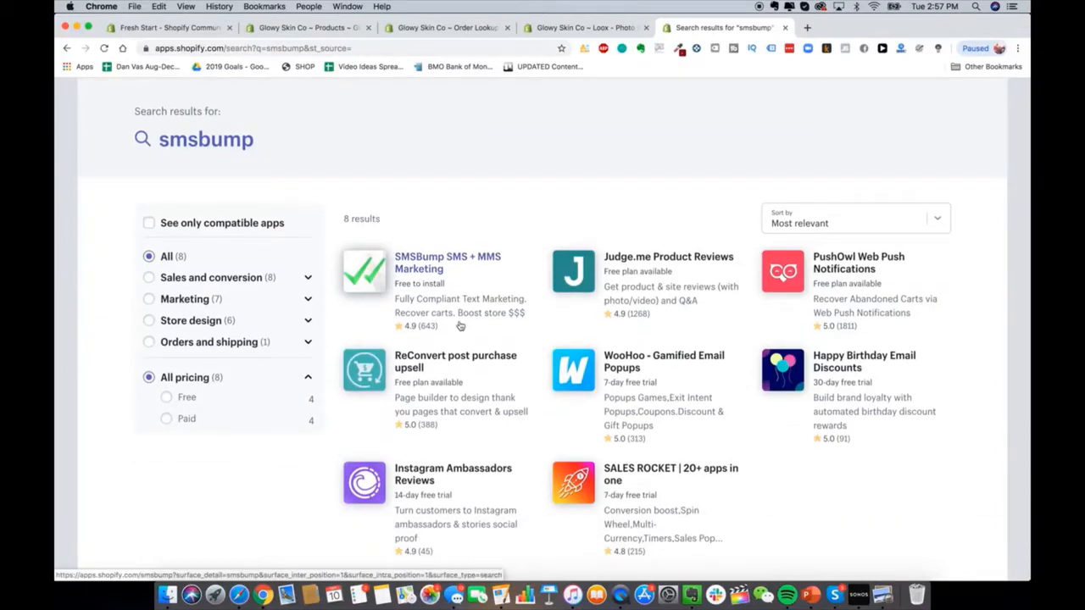
left_click(448, 280)
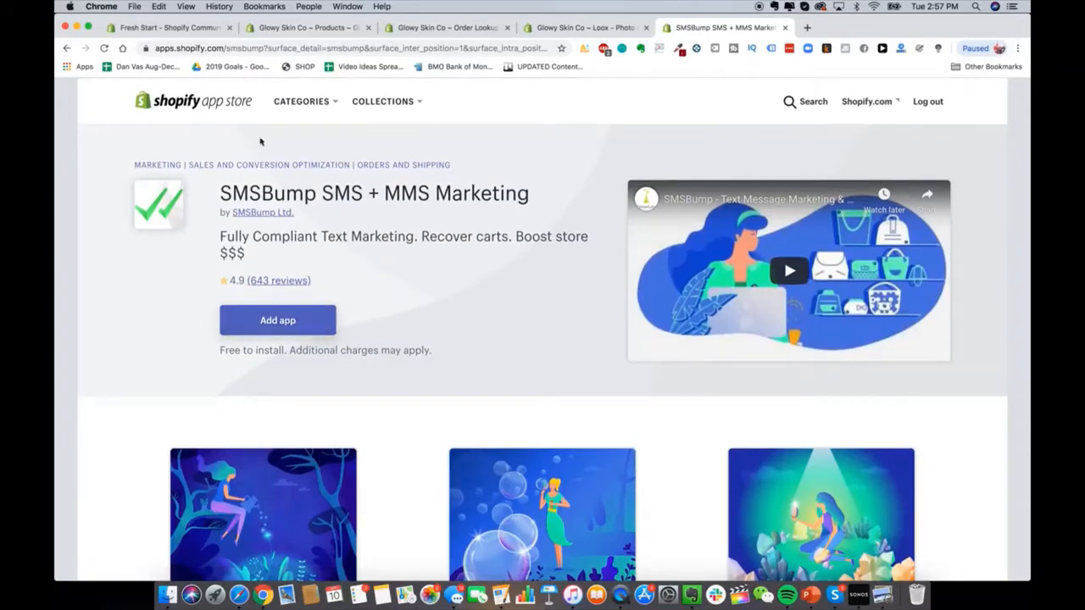
left_click(280, 319)
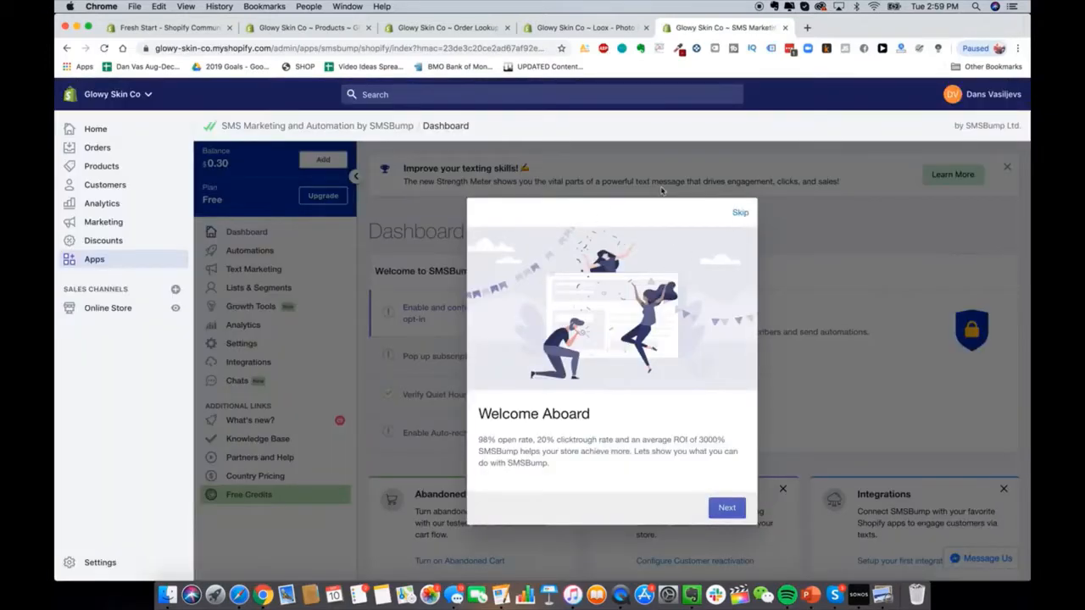
Step: Skip the SMSBump welcome tour, browse its dashboard, and return to the store's Apps list
left_click(741, 212)
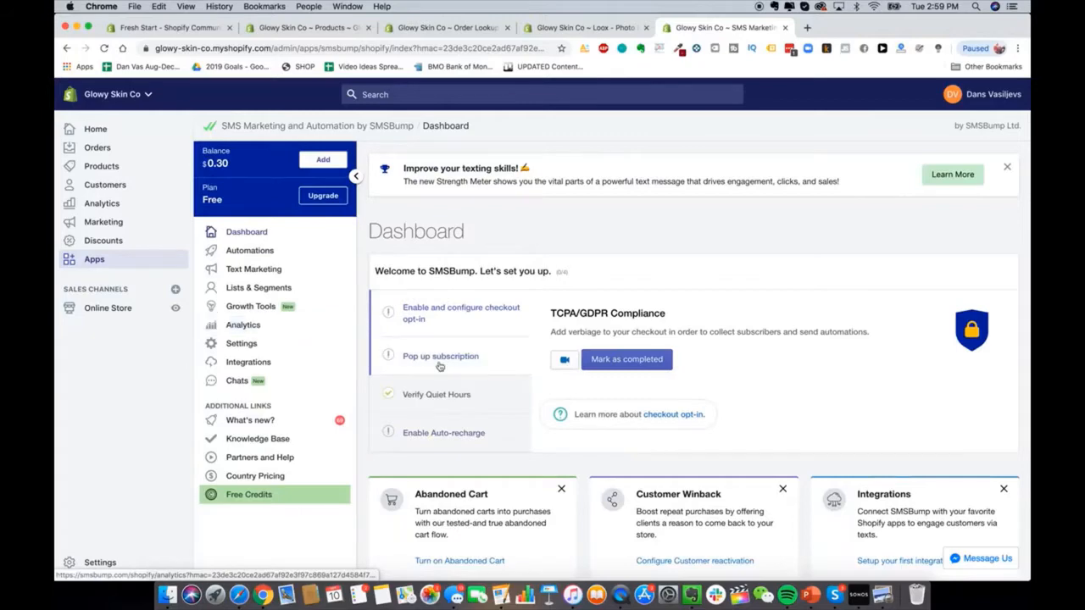
scroll(439, 359, "down", 5)
scroll(438, 362, "down", 4)
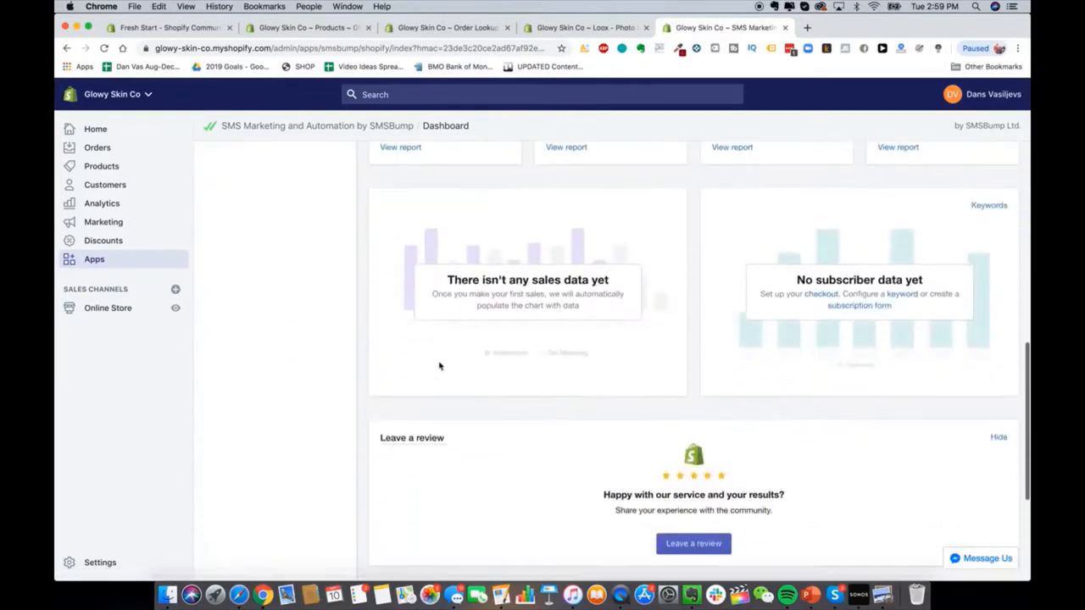
scroll(439, 365, "up", 10)
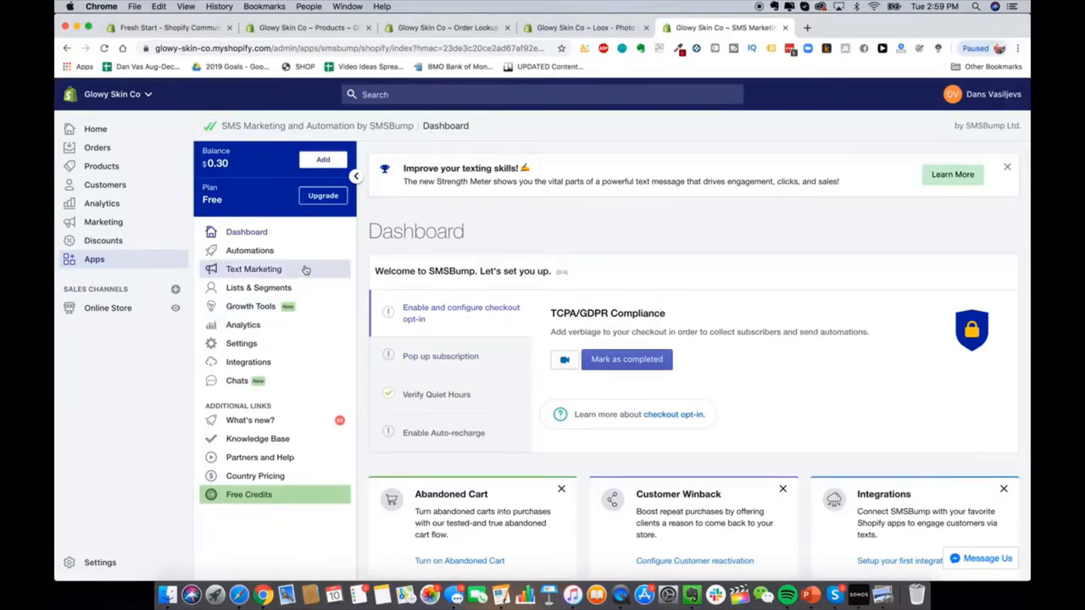
left_click(110, 258)
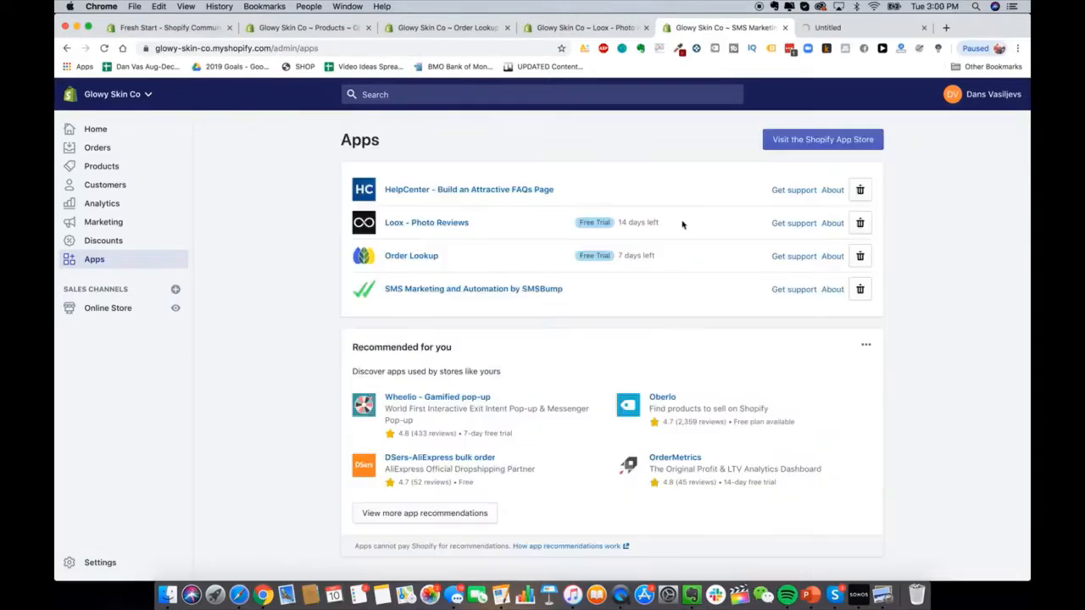
Step: Search the Shopify App Store for 'klav' and add Klaviyo: Marketing Automation to the store
left_click(813, 141)
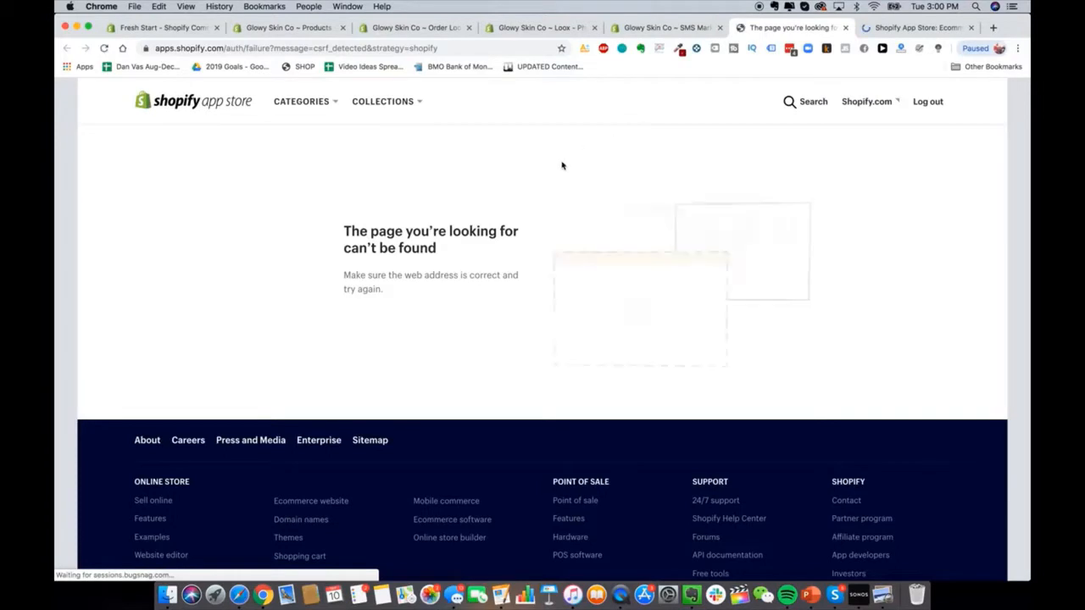
key("ctrl+Tab")
left_click(421, 231)
type("klaviyo")
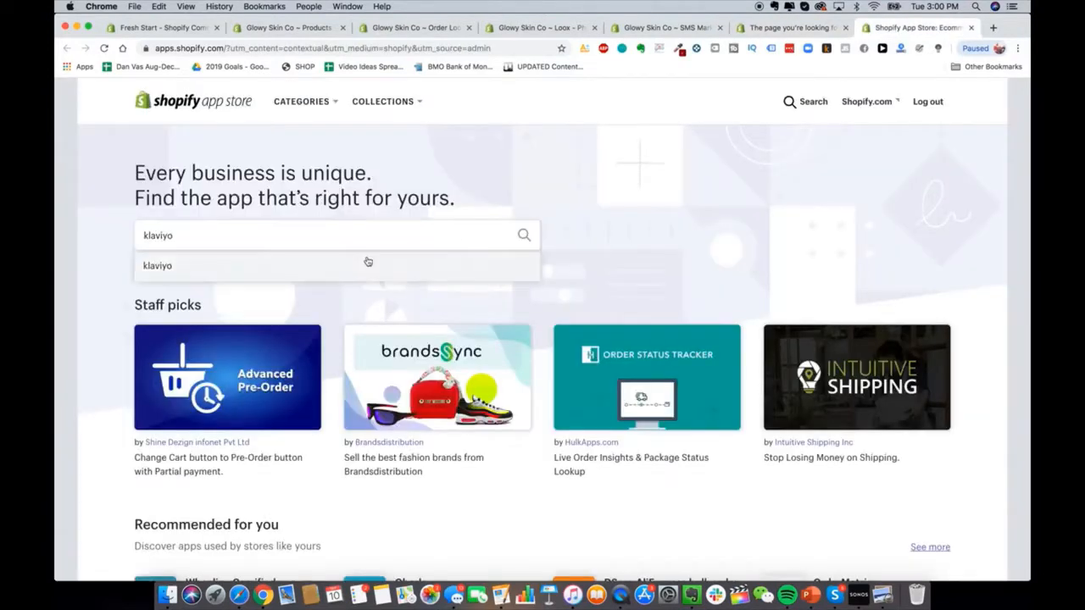
left_click(366, 265)
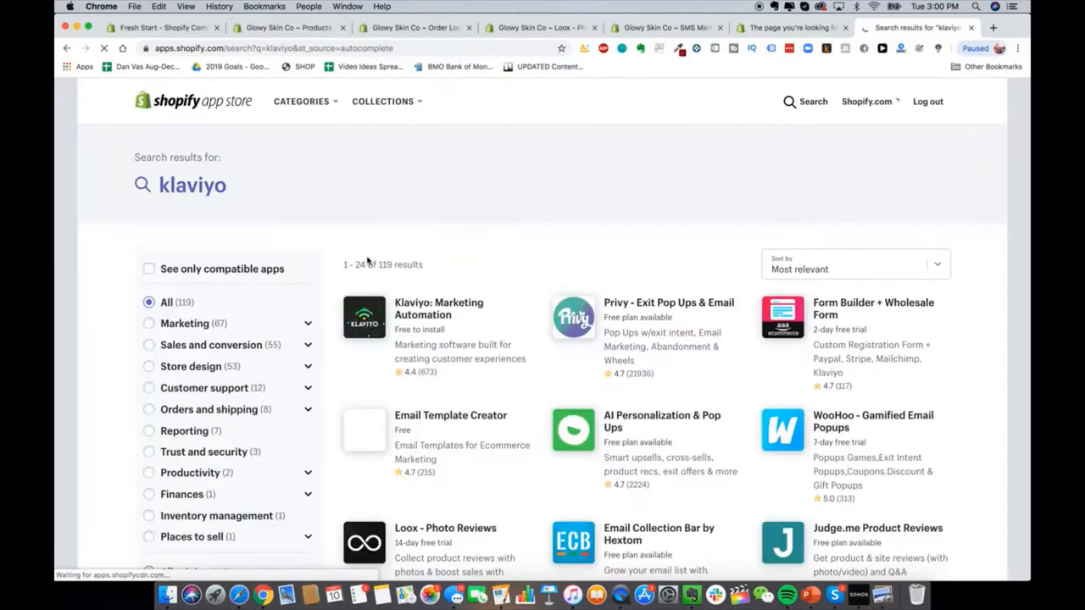
left_click(403, 313)
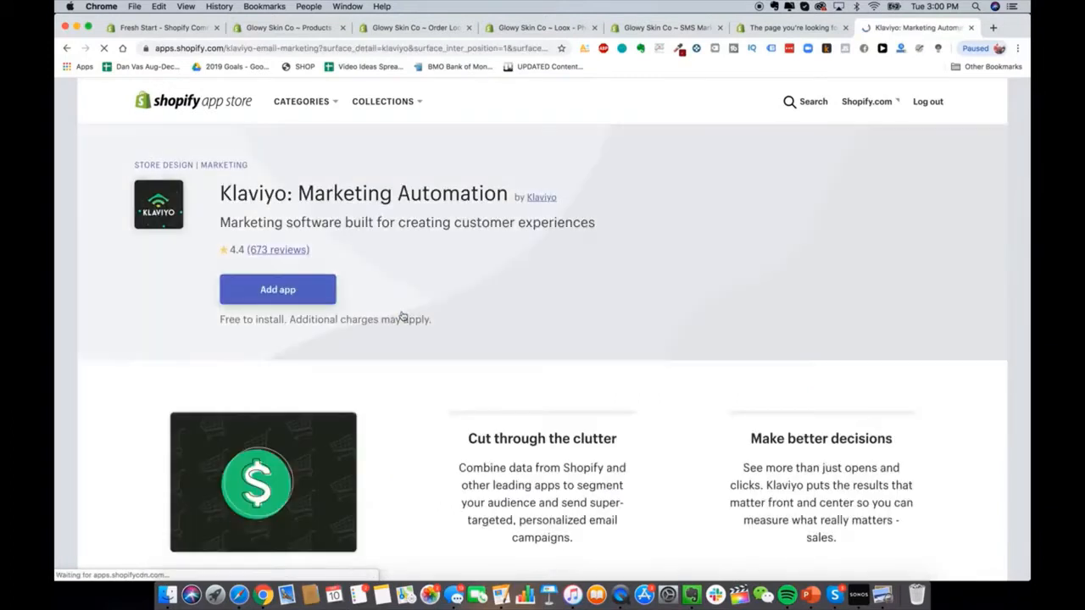
left_click(270, 294)
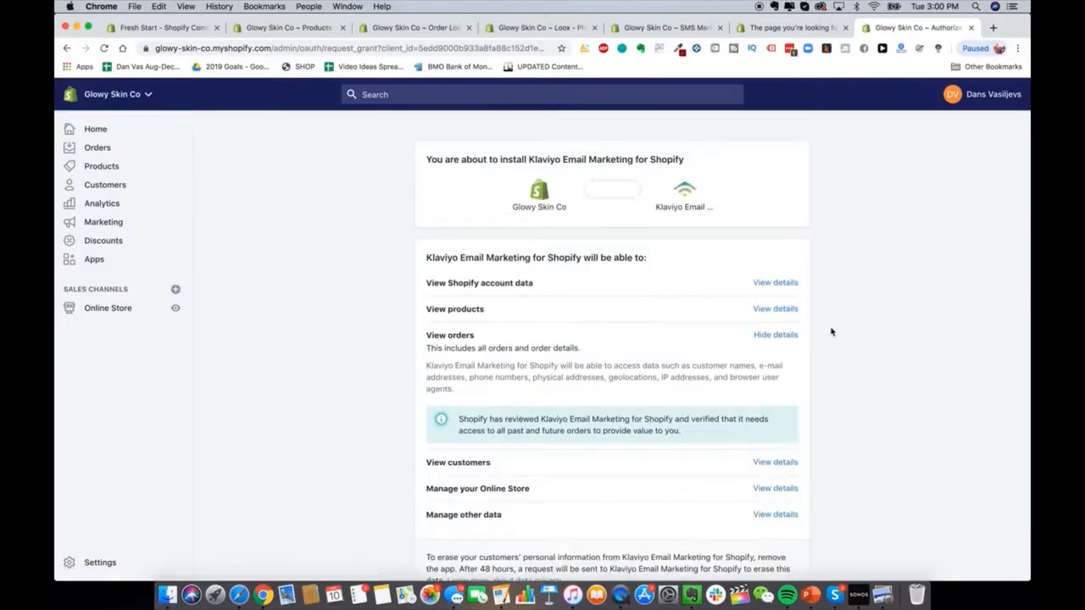
scroll(831, 332, "down", 3)
Step: Approve the Klaviyo Email Marketing install and review its Shopify integration settings
left_click(792, 492)
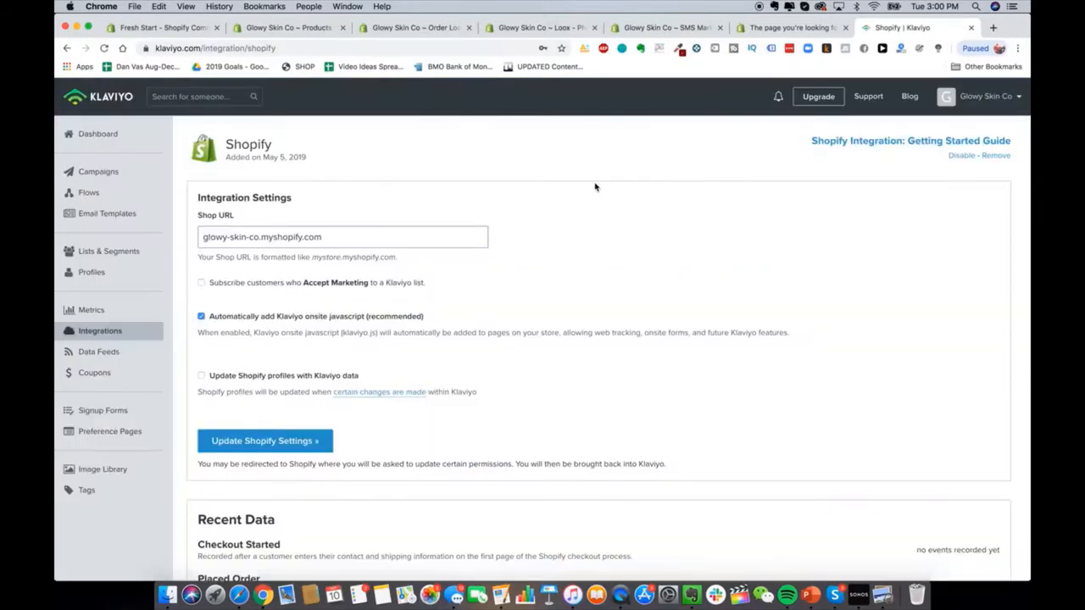
scroll(437, 287, "down", 3)
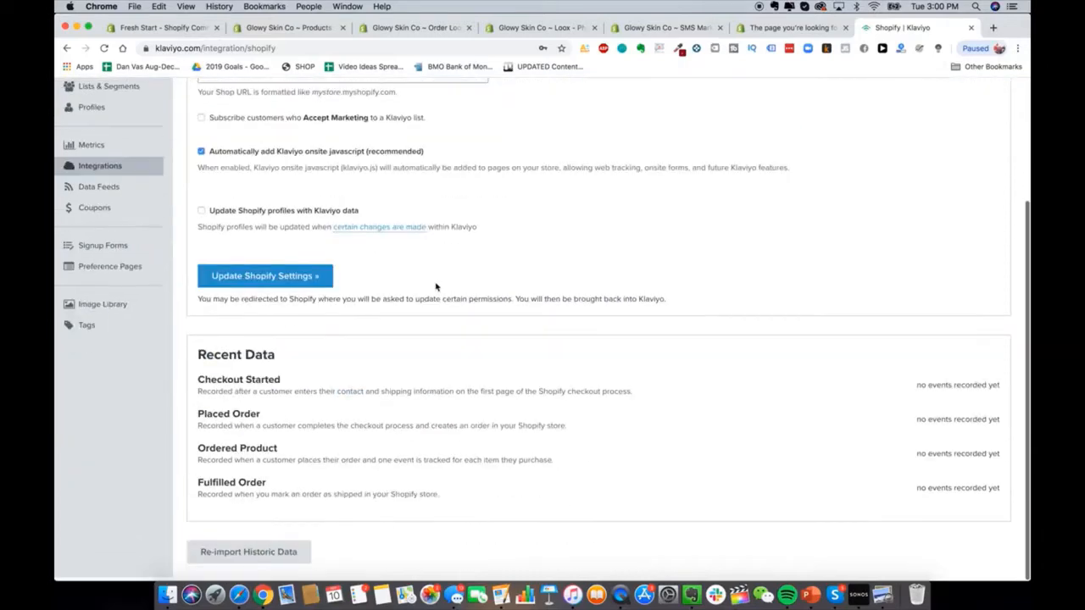
scroll(437, 286, "up", 3)
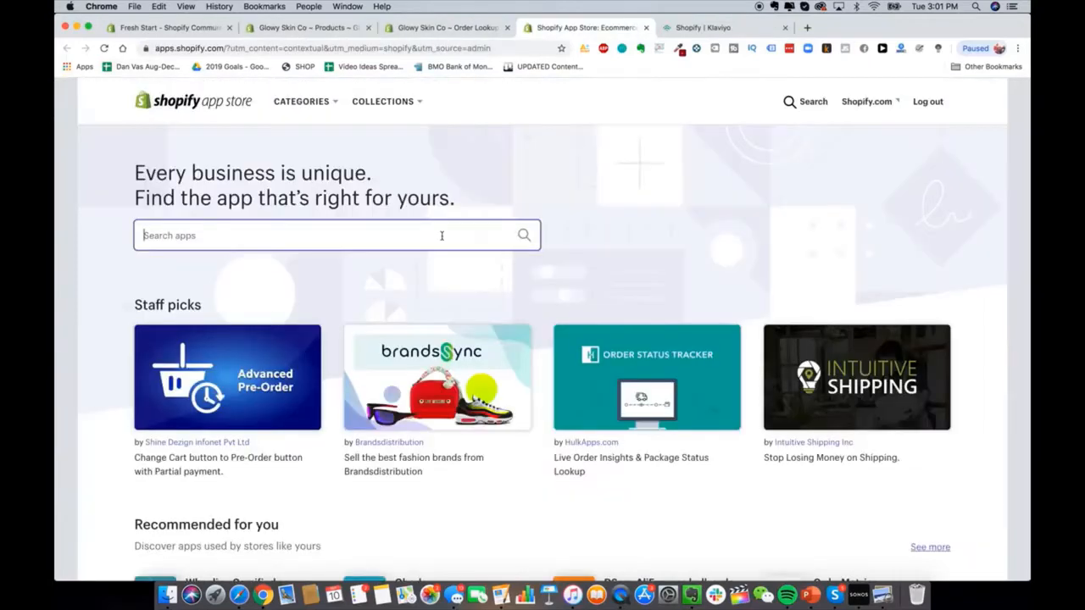
Step: Search the App Store for 'recart' and add Recart FB Messenger Marketing to the store
left_click(442, 235)
type("recart")
key("Return")
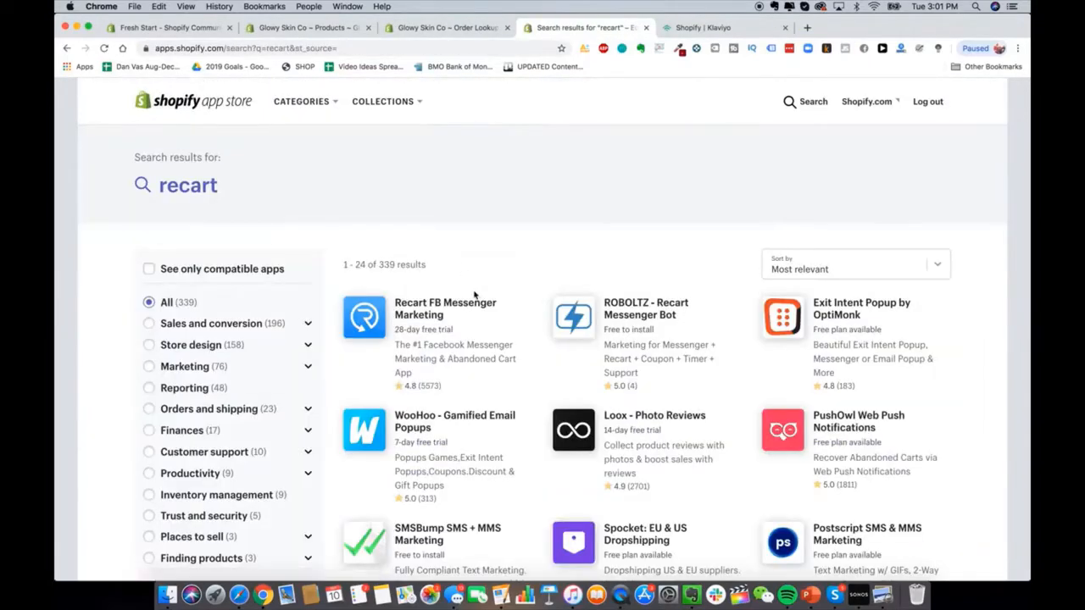
scroll(471, 269, "down", 1)
scroll(467, 289, "up", 1)
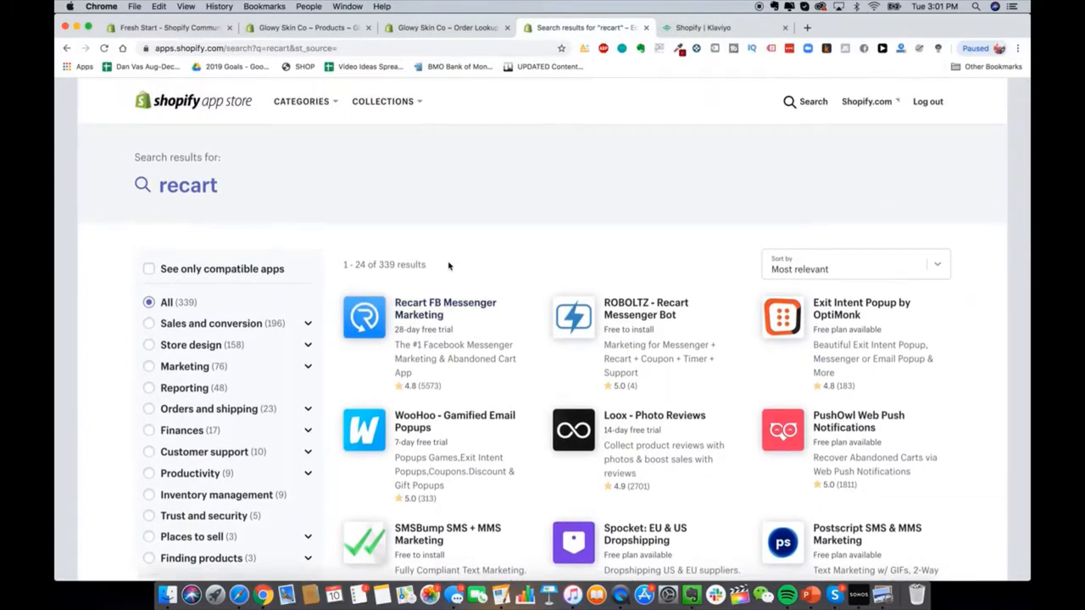
left_click(435, 320)
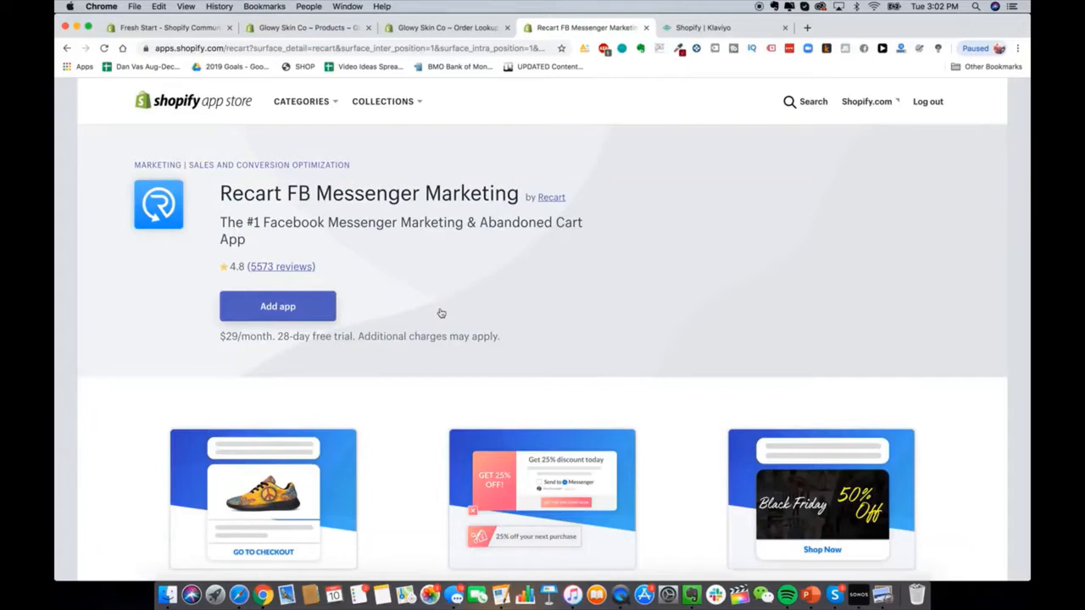
left_click(298, 309)
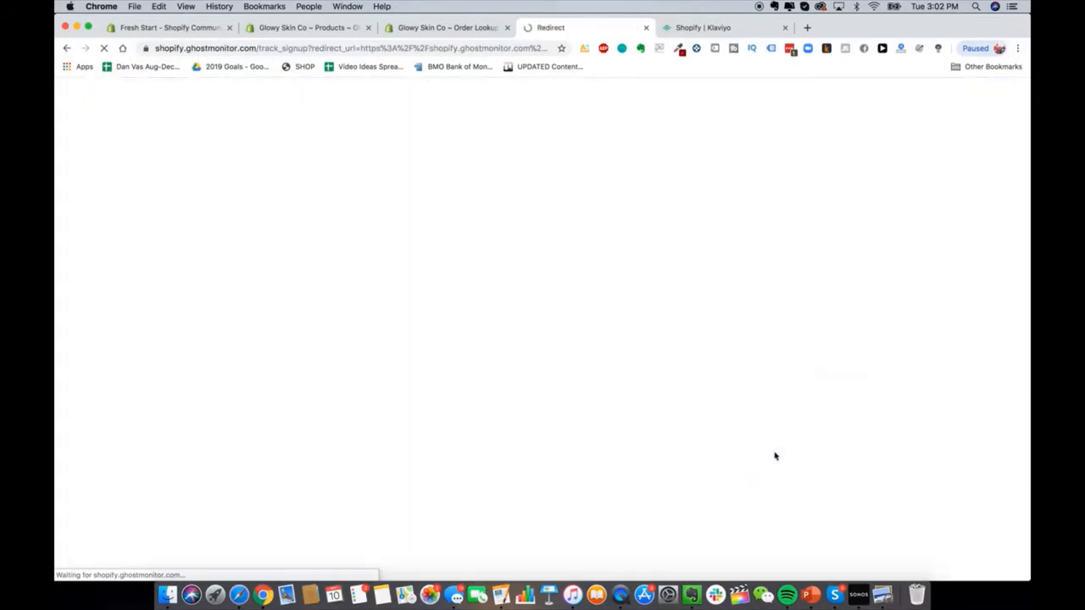
Step: Enter the store's contact e-mail address in the Recart signup form and submit it
scroll(566, 270, "down", 1)
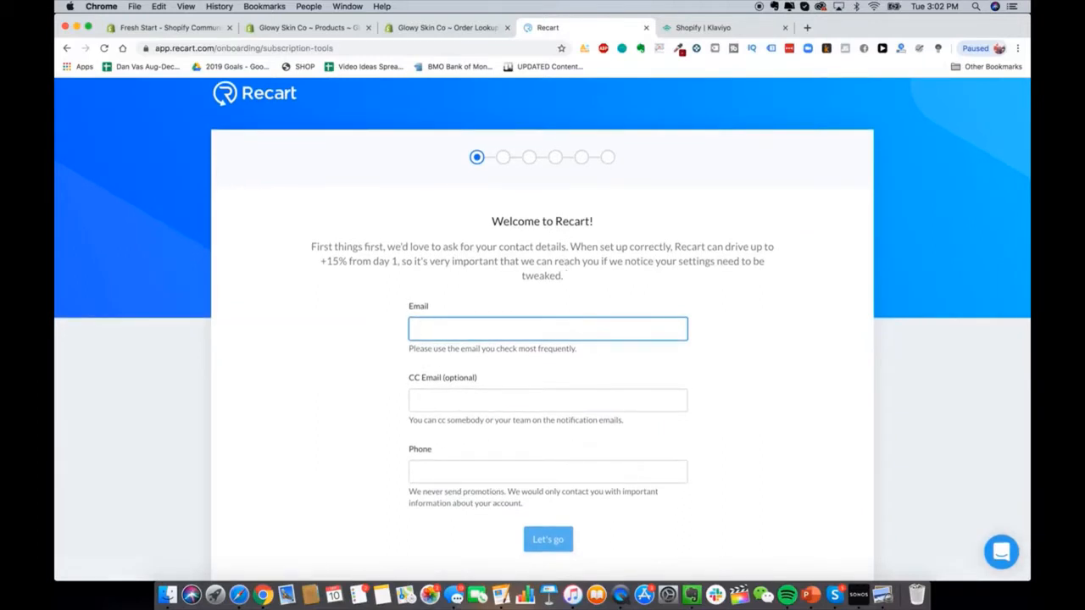
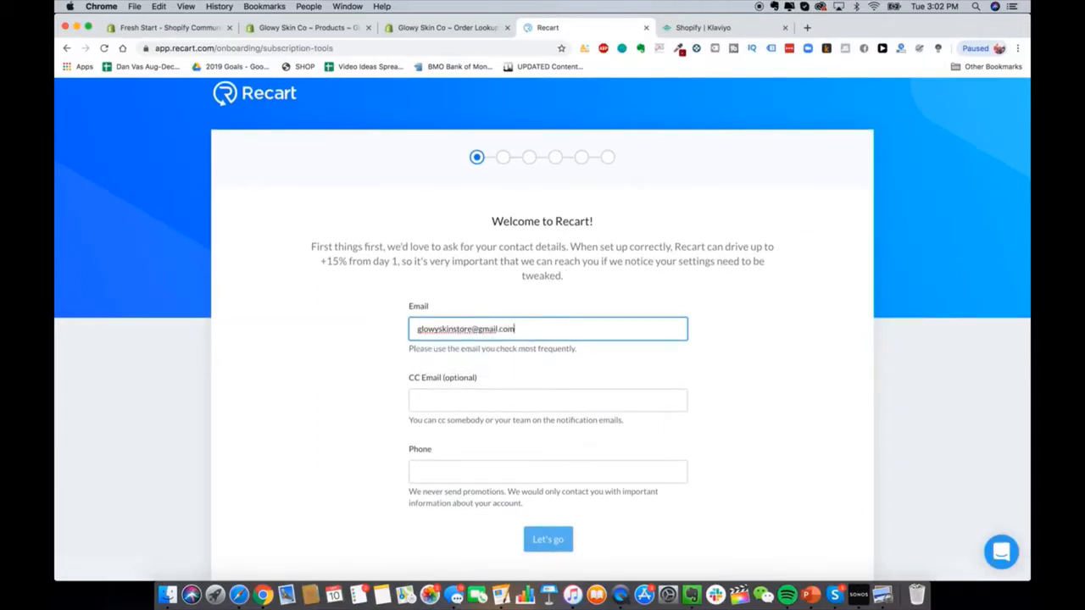
key("Tab")
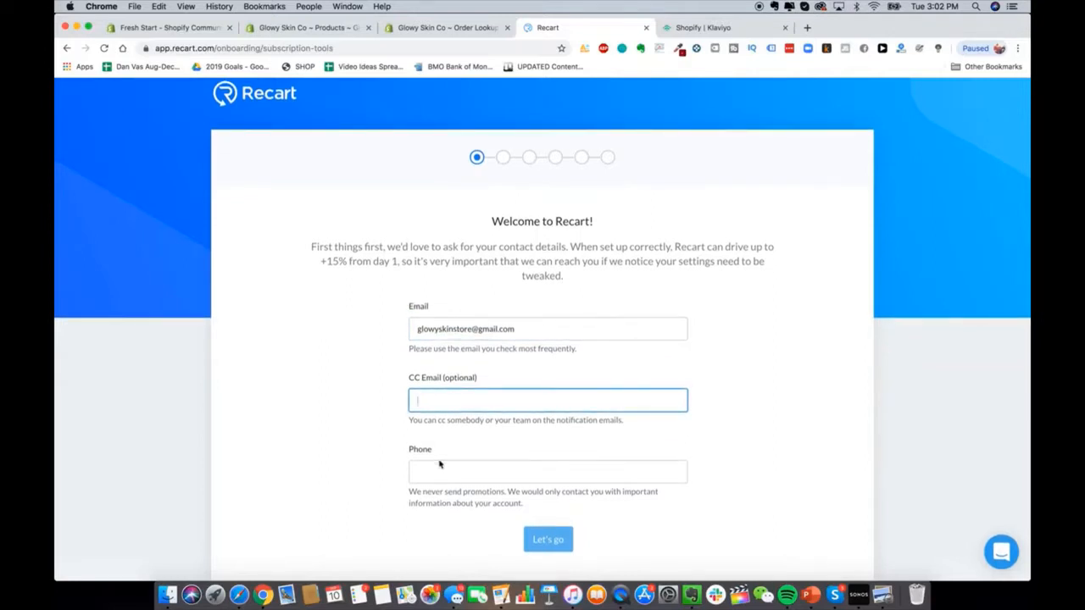
key("Return")
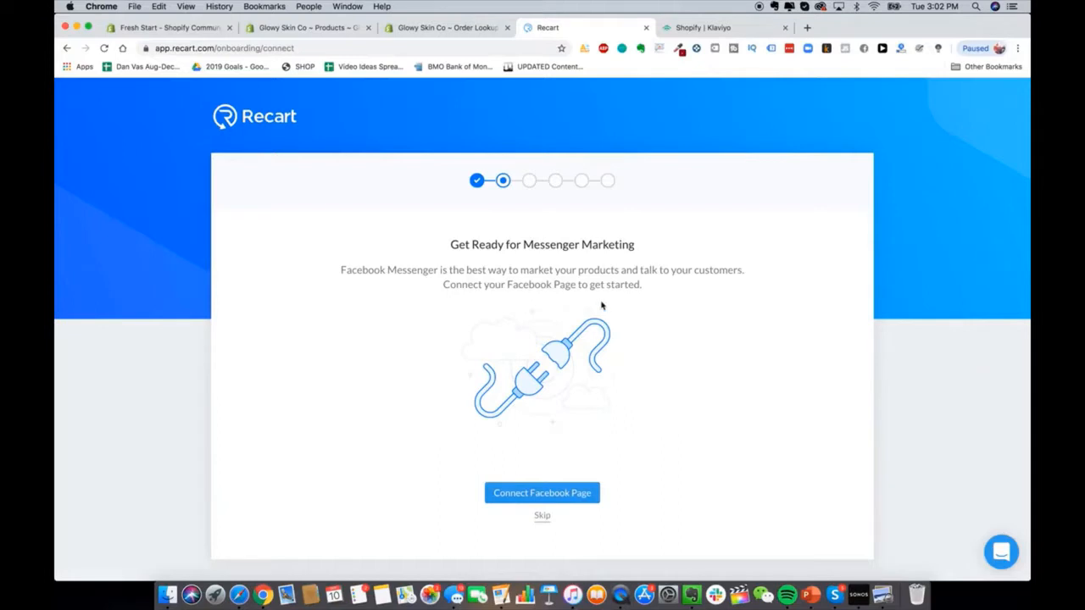
Step: Skip the Facebook Page connection and finish the remaining Recart onboarding steps to the dashboard
left_click(543, 516)
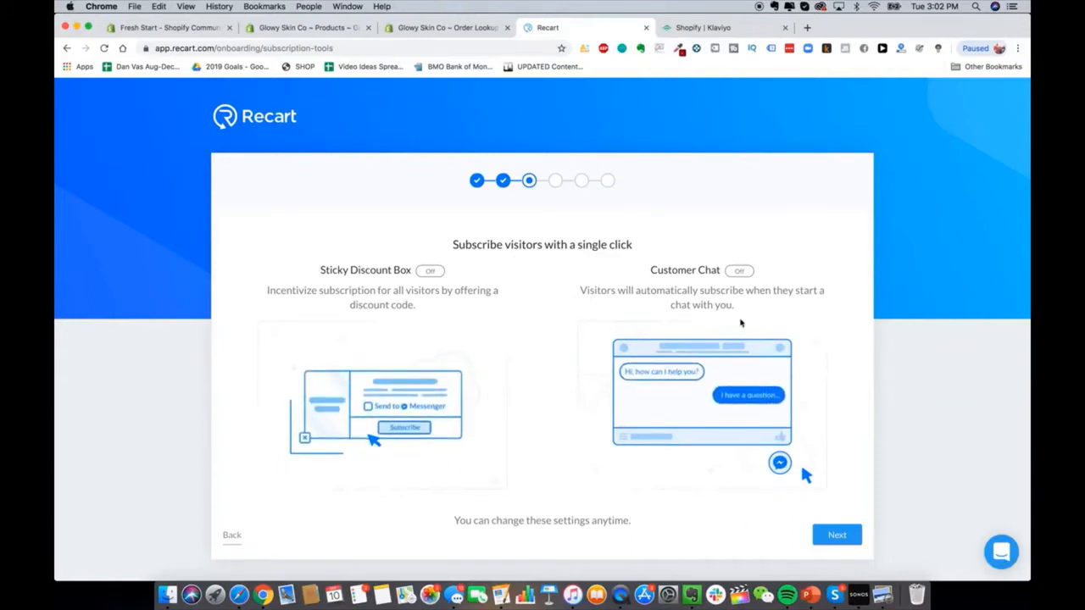
left_click(839, 535)
scroll(843, 543, "down", 1)
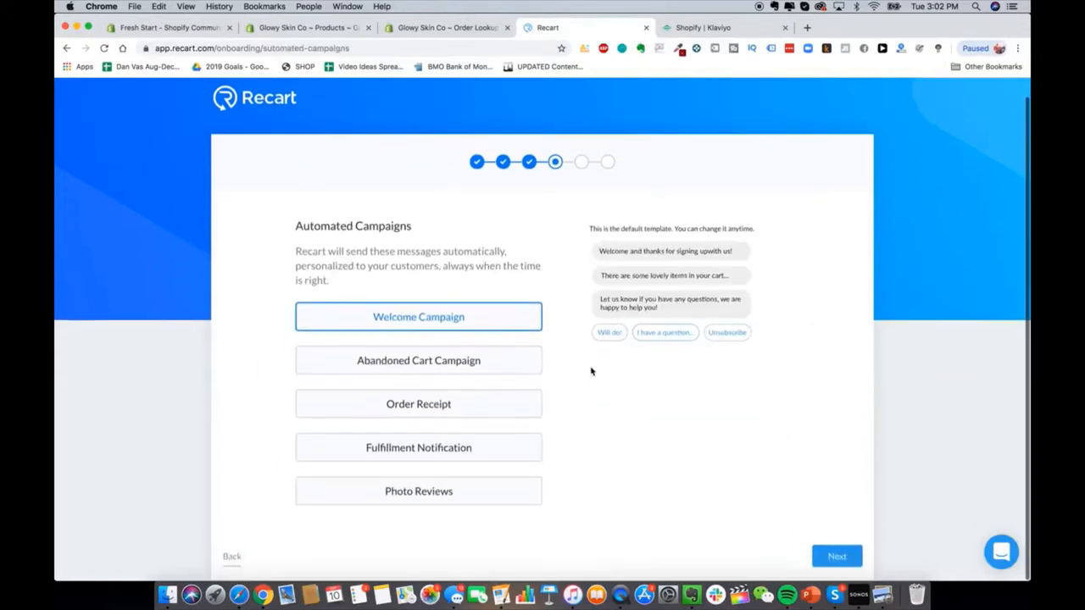
left_click(851, 551)
left_click(837, 537)
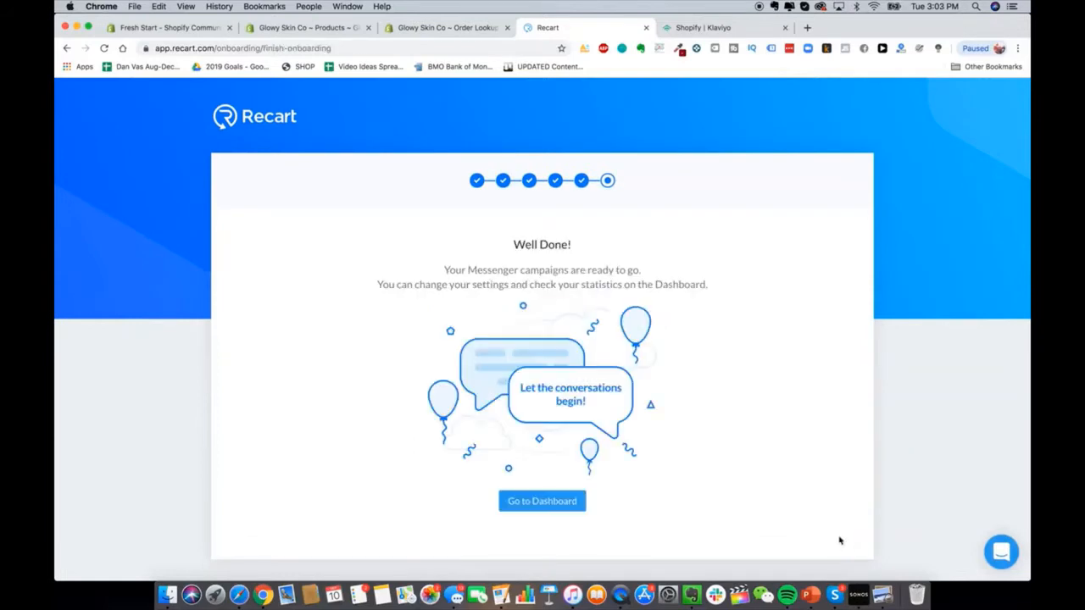
left_click(549, 502)
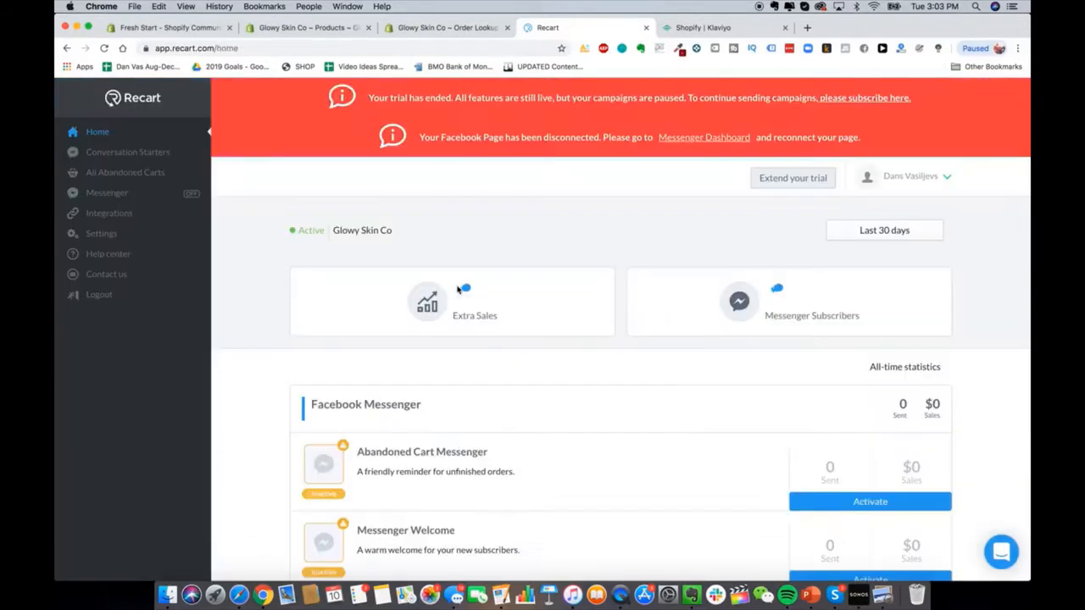
Step: Scroll through the Recart dashboard's inactive Messenger campaigns without changing them
scroll(449, 288, "down", 5)
scroll(440, 292, "down", 3)
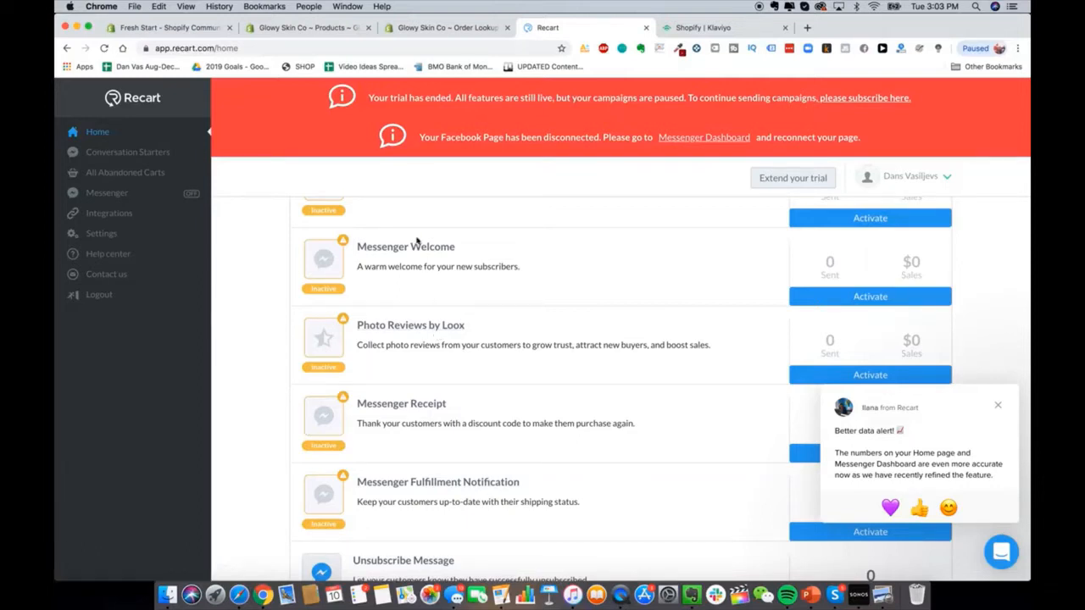
scroll(456, 292, "up", 5)
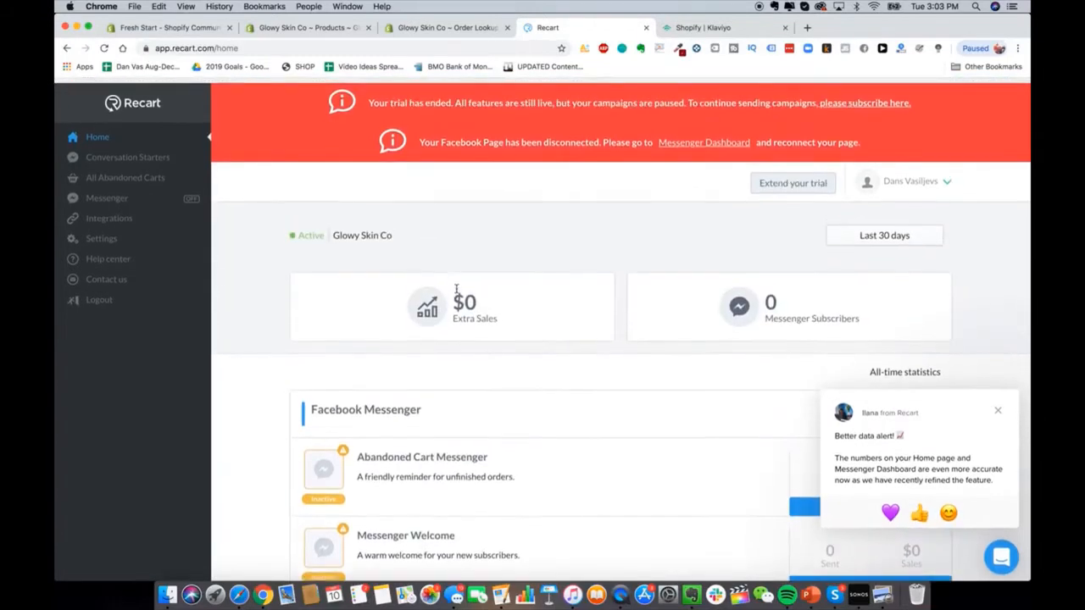
scroll(463, 336, "down", 5)
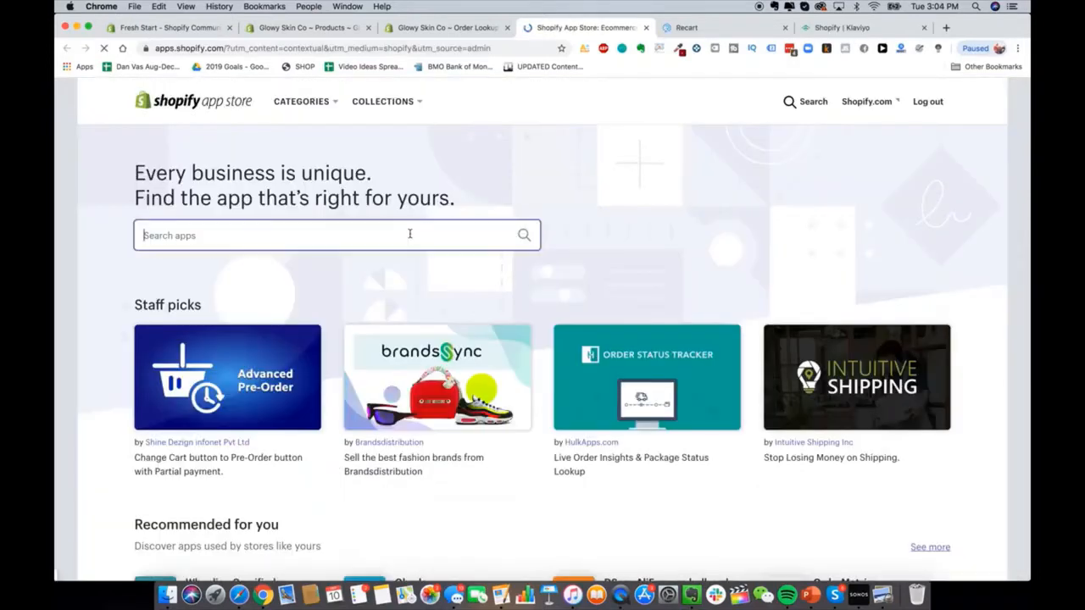
Step: Search the App Store for 'zipify' and browse the 30 results, Zipify Pages first
type("zipify")
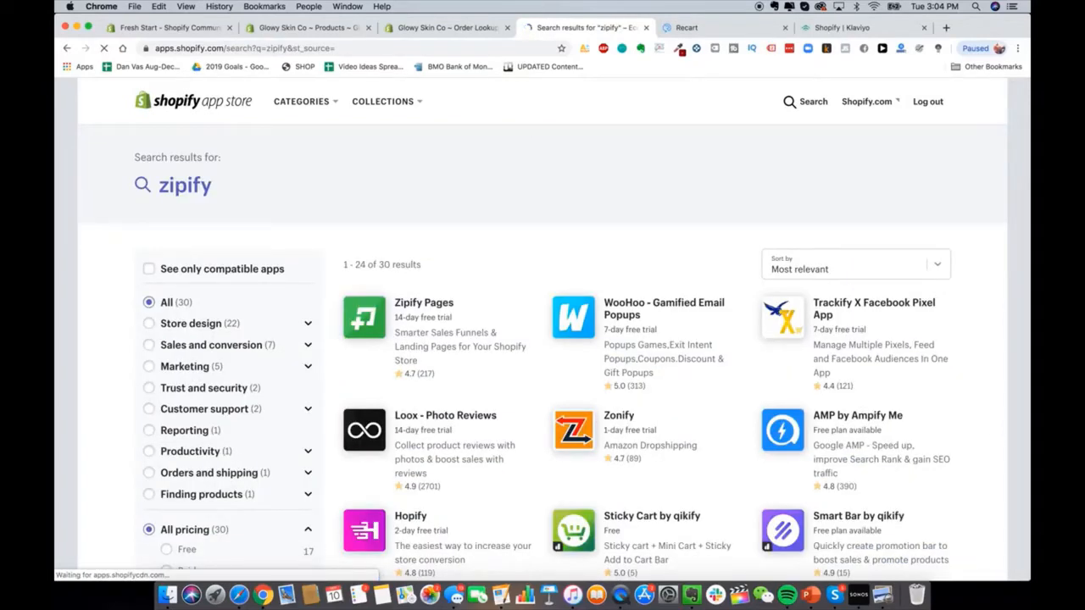
scroll(670, 339, "down", 3)
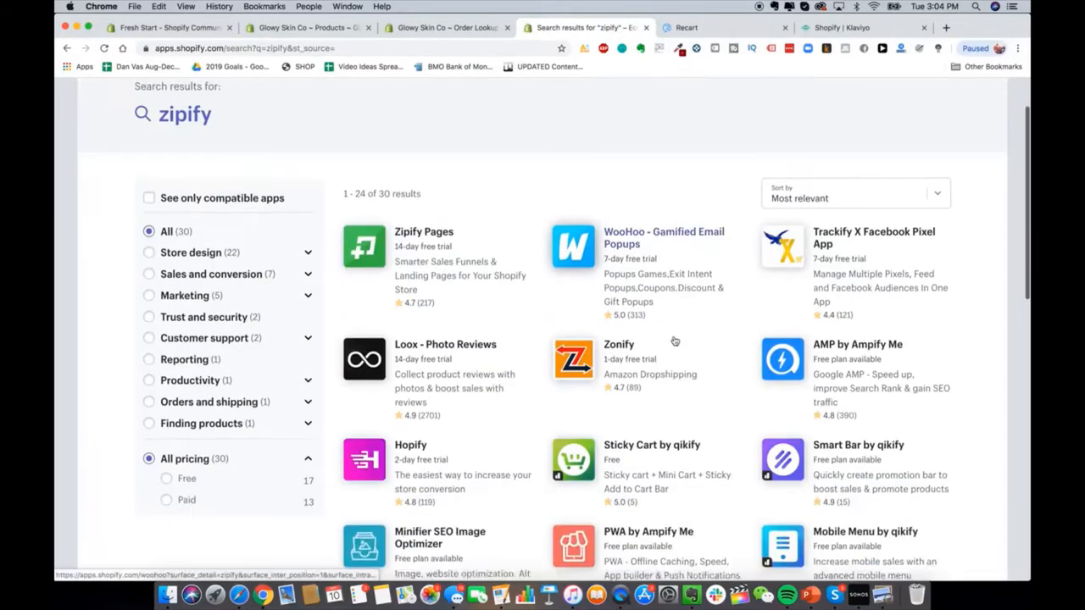
scroll(618, 258, "up", 2)
scroll(618, 258, "up", 1)
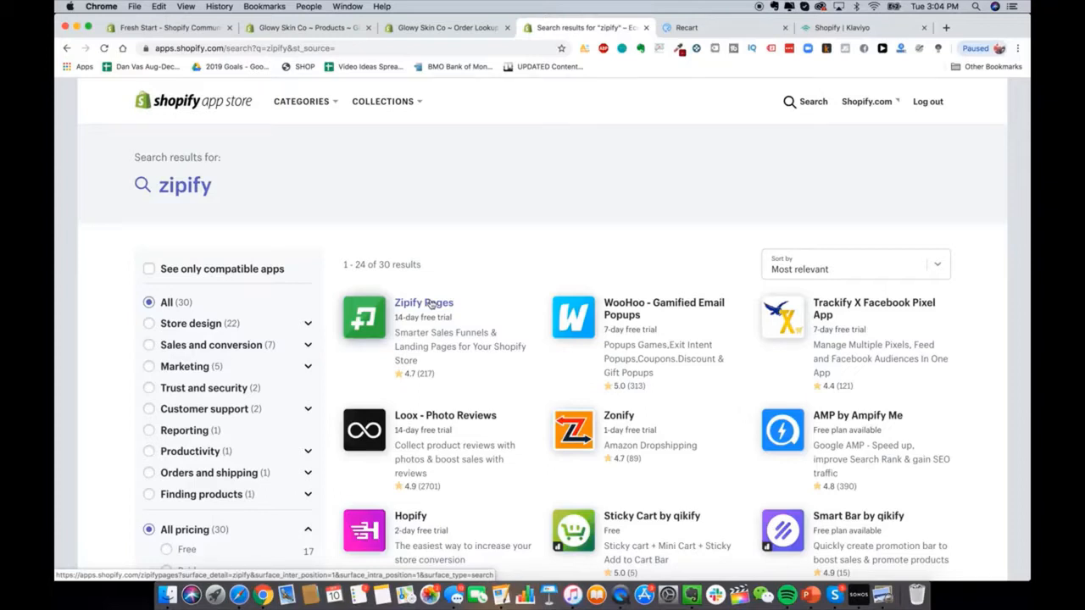
Step: Open heysilkyskin.com in a new tab and go to the HeySilkySkin Handset product page
left_click(305, 32)
left_click(437, 28)
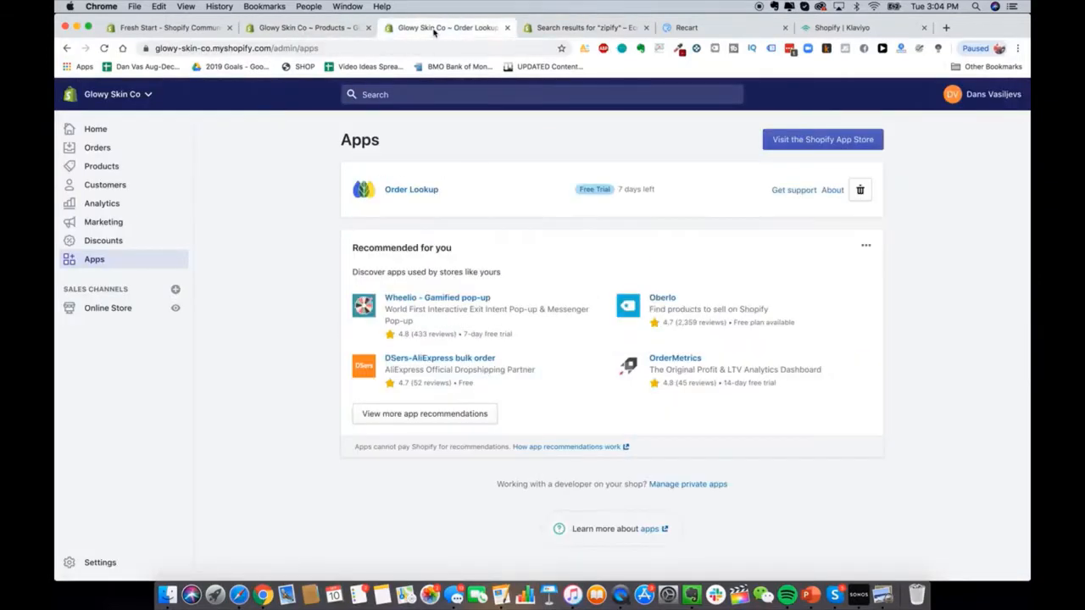
left_click(586, 28)
left_click(946, 27)
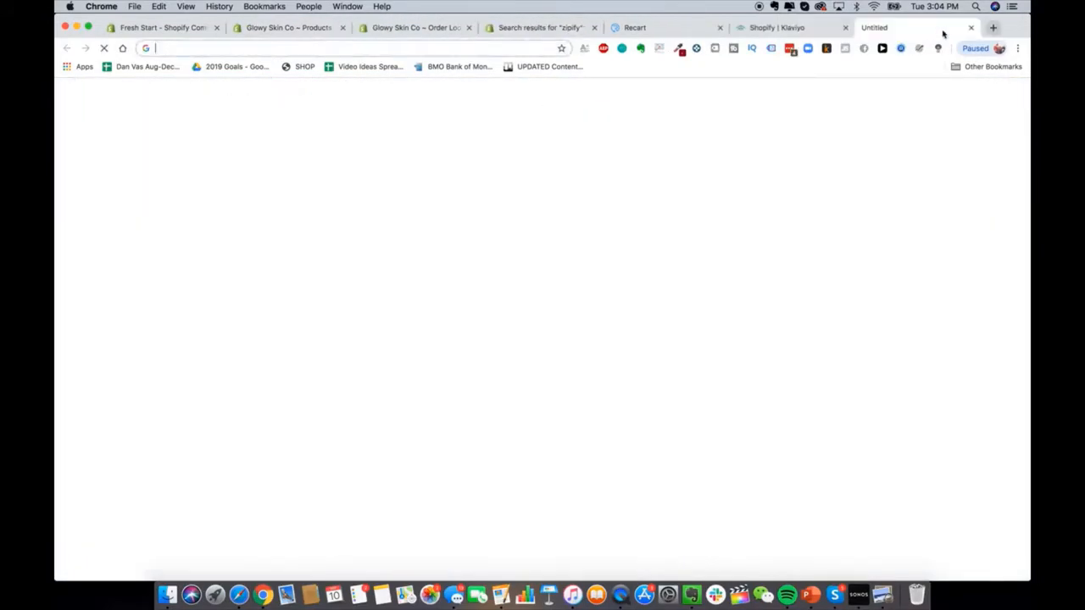
type("hey")
key("Return")
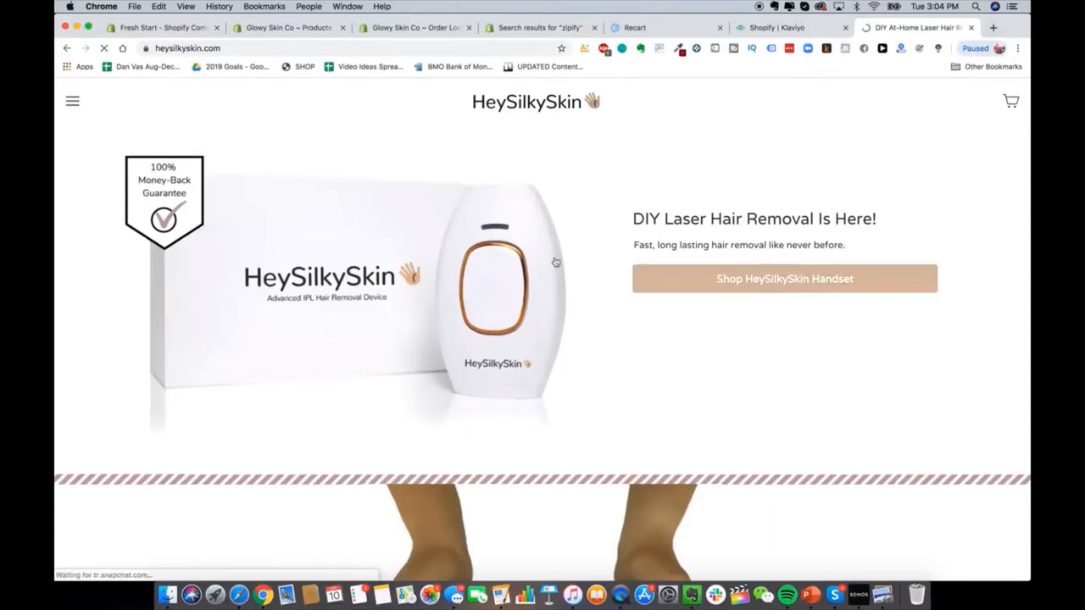
left_click(795, 276)
Step: Browse the handset product page, then open its page source in a new tab
scroll(627, 356, "down", 5)
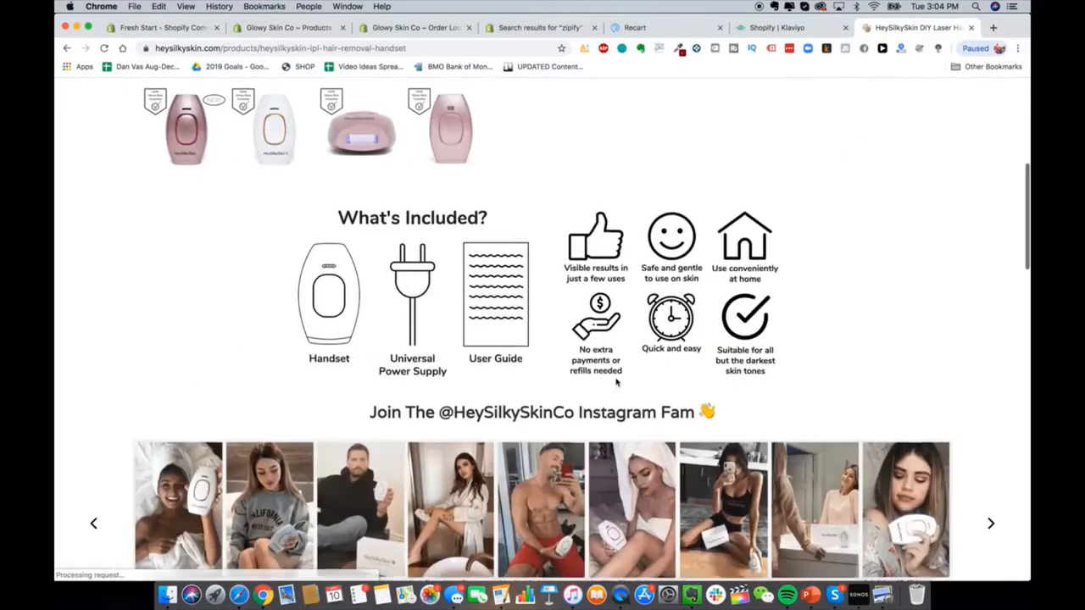
scroll(616, 381, "down", 3)
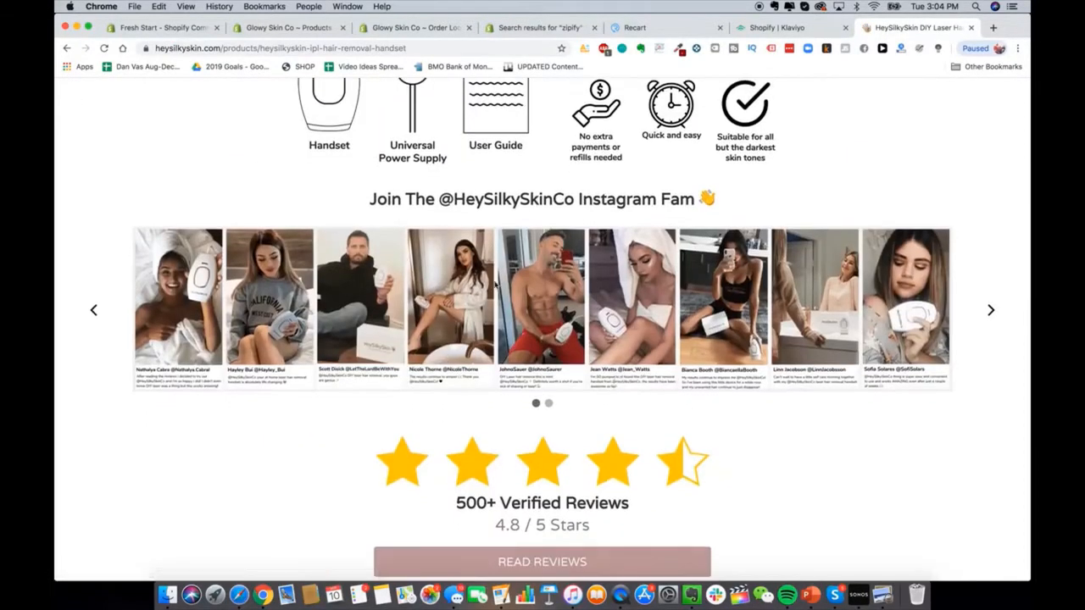
left_click(990, 308)
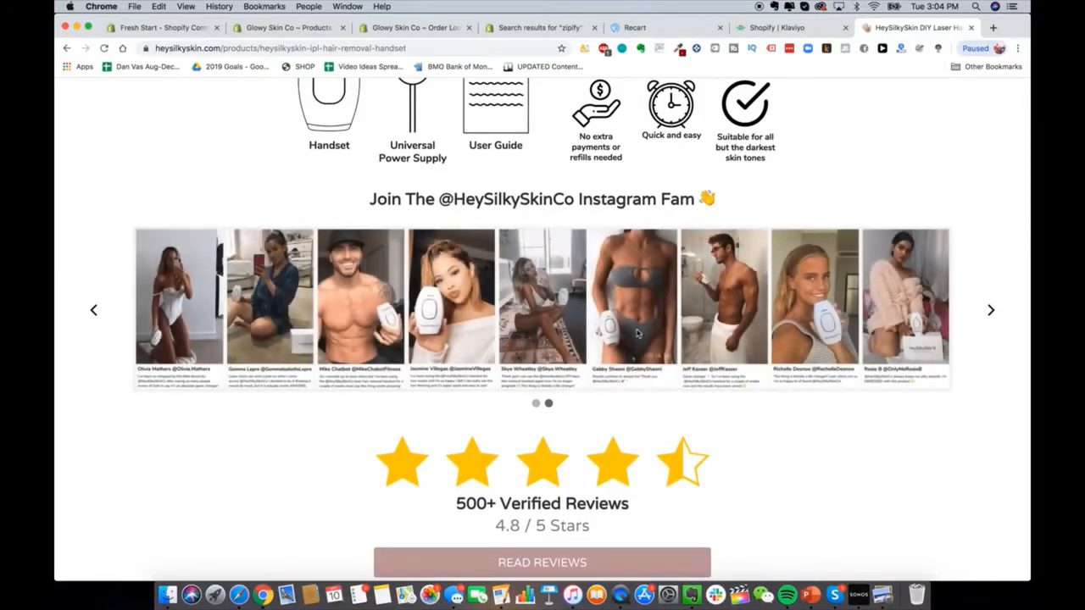
scroll(660, 347, "down", 6)
scroll(661, 347, "down", 3)
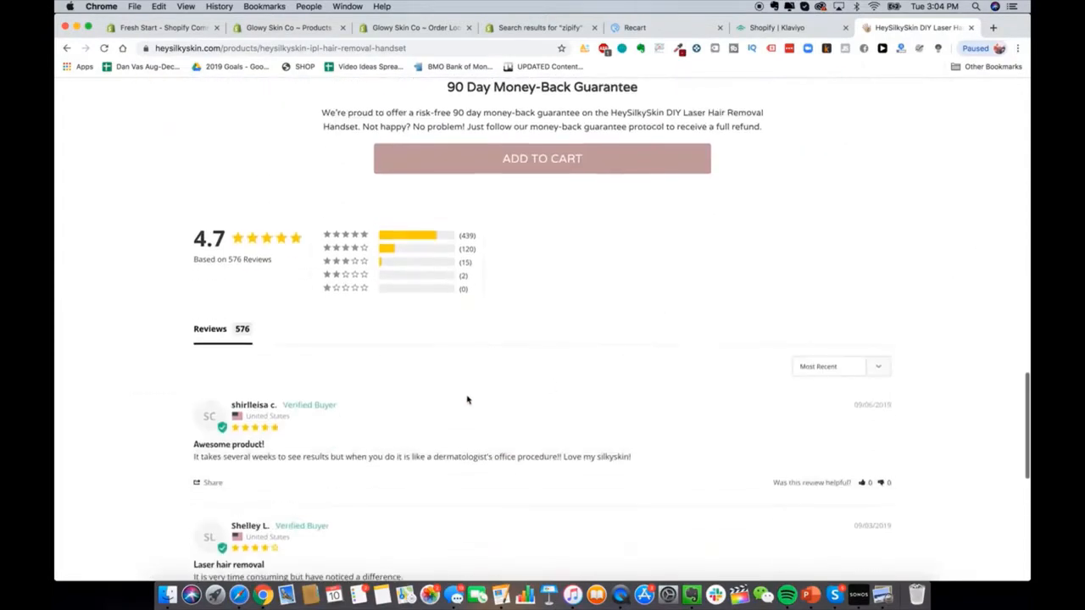
scroll(695, 286, "up", 4)
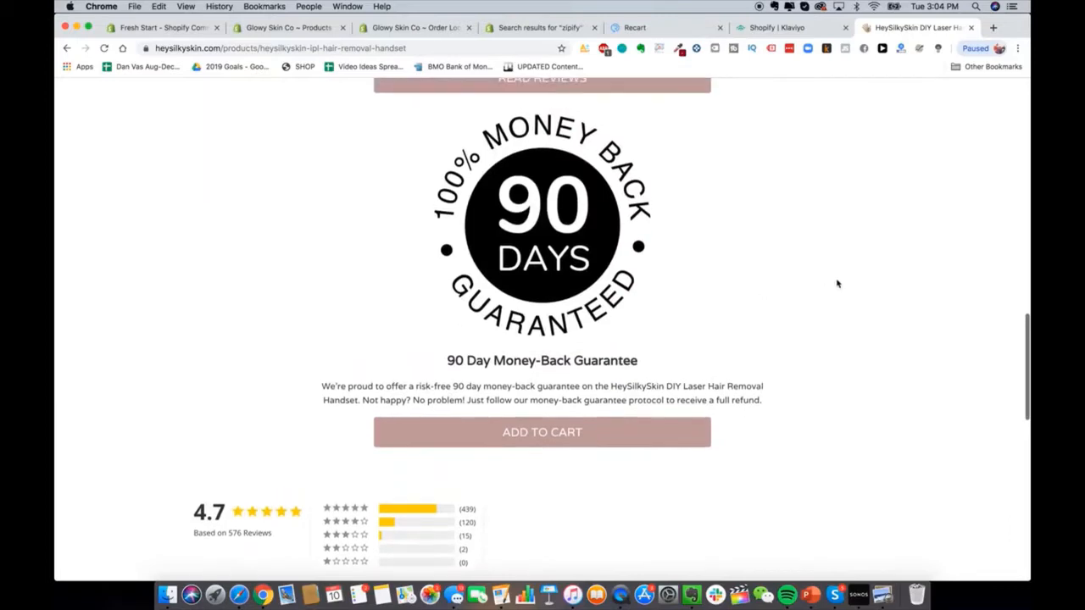
right_click(837, 282)
left_click(877, 409)
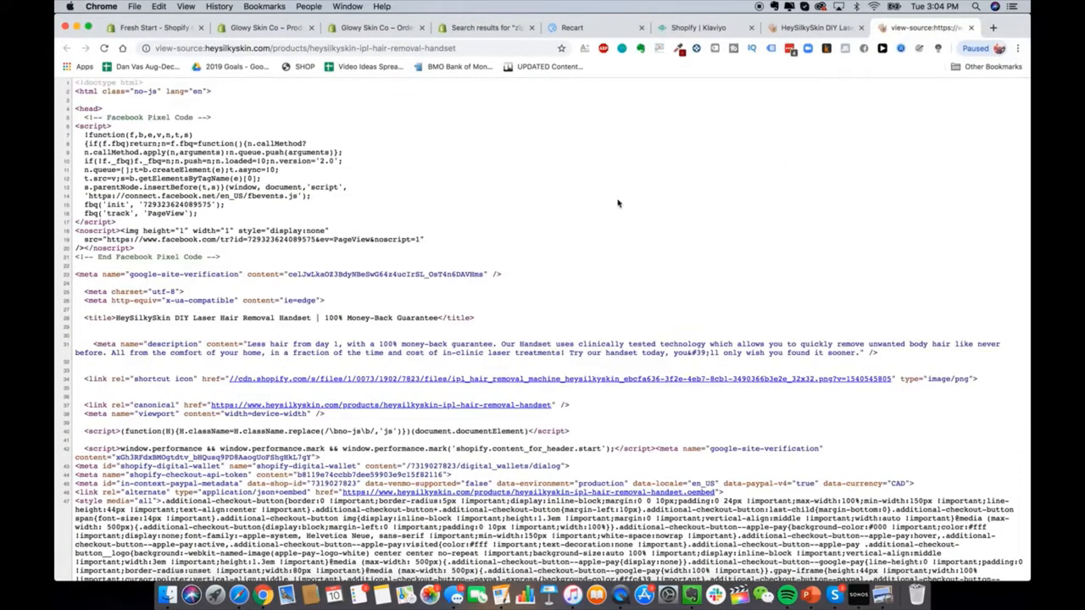
Step: Find 'apps' in the page source, revealing the apps_installed entry, then return to the zipify results
key("super+f")
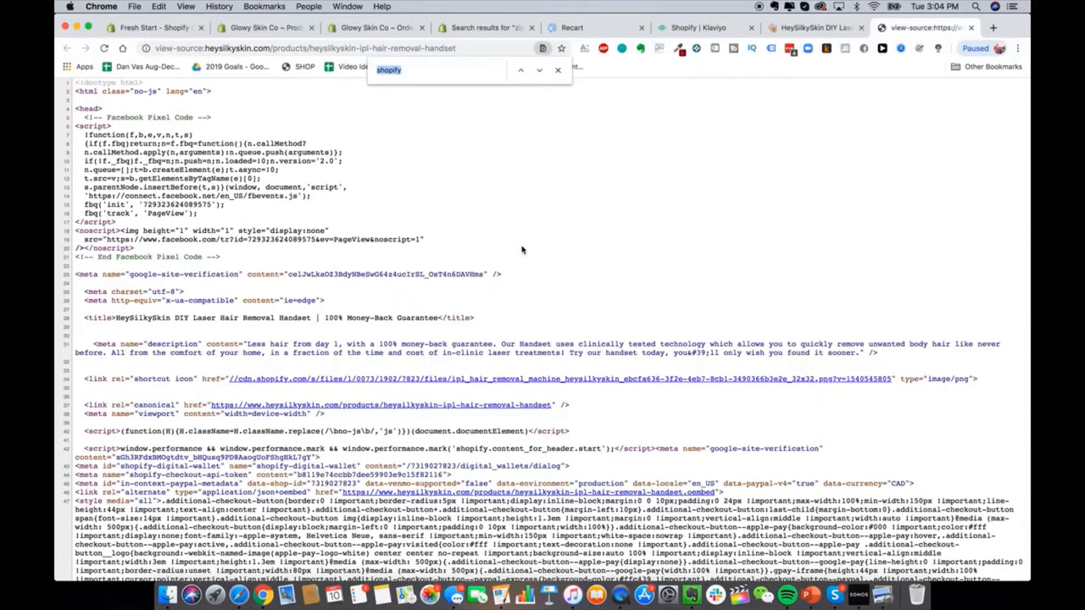
type("apps")
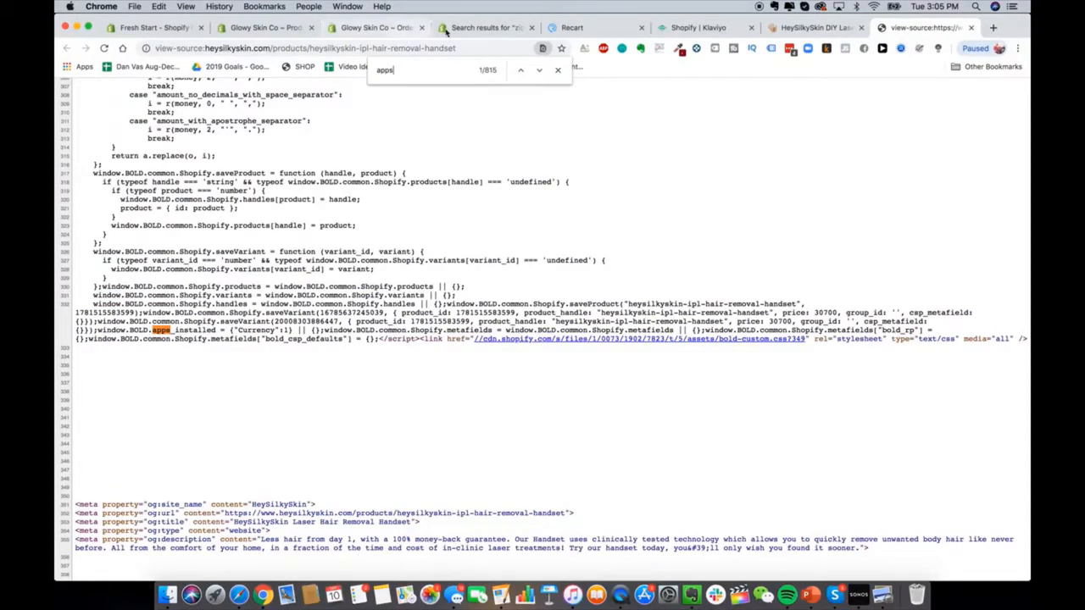
left_click(486, 27)
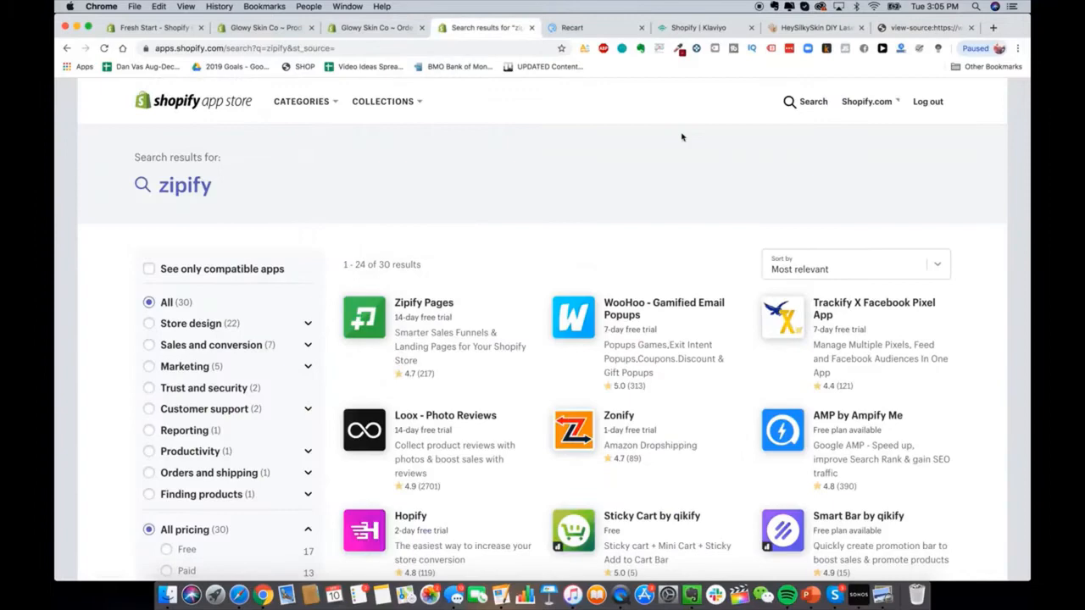
Step: Search the App Store for 'bold currency' and check the next 'apps' match in the source
left_click(791, 103)
type("bold currency")
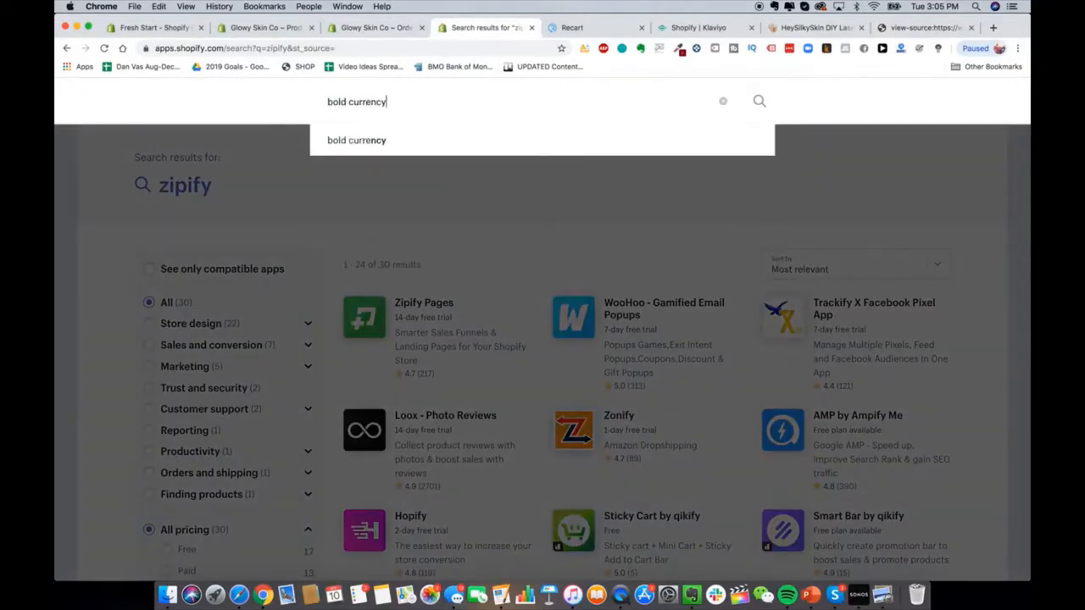
key("Return")
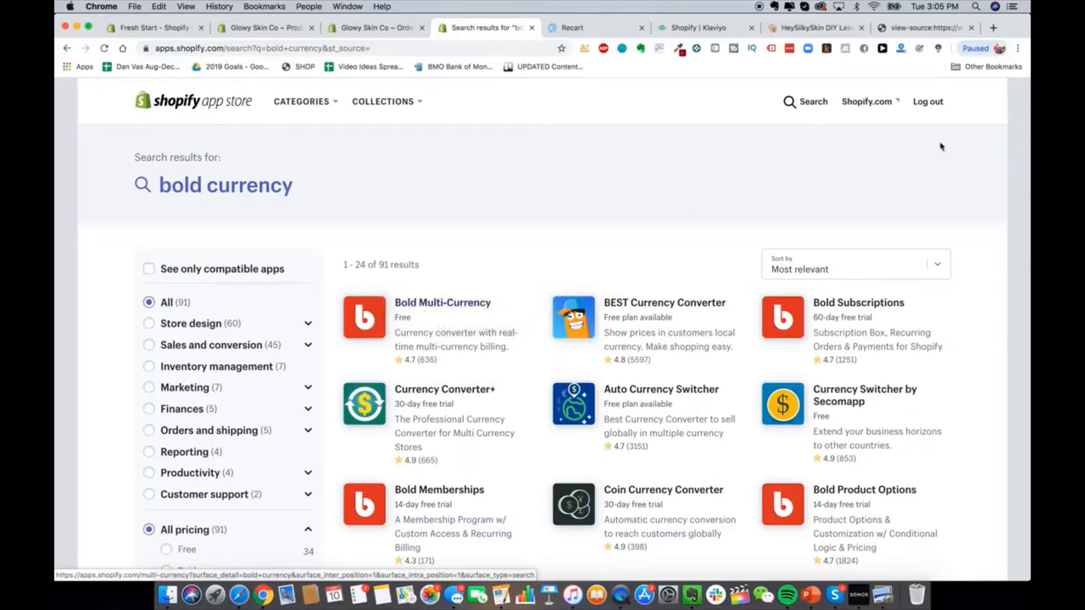
left_click(915, 29)
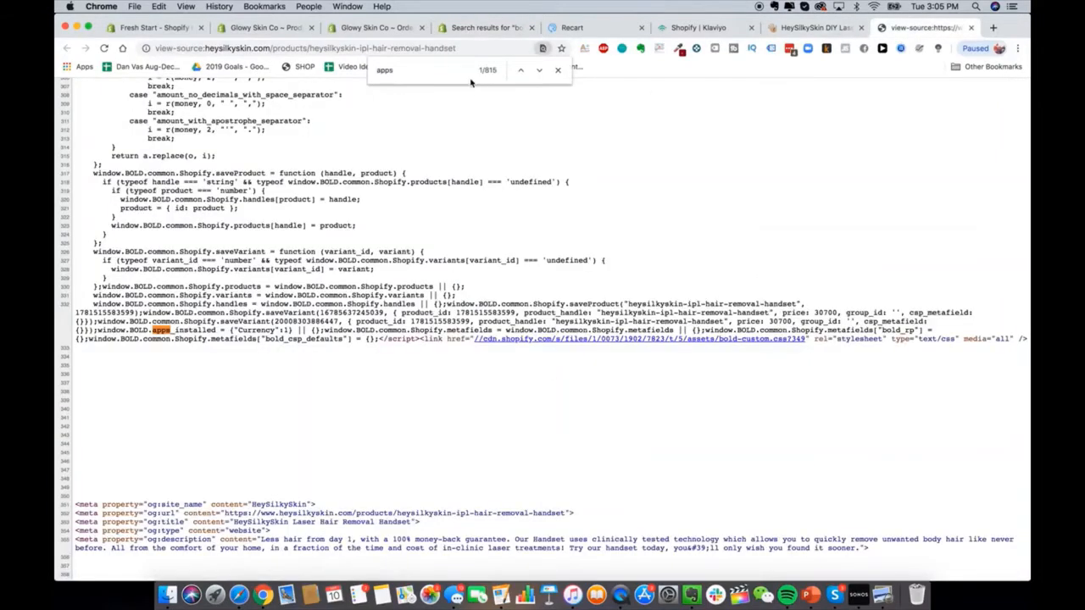
key("Return")
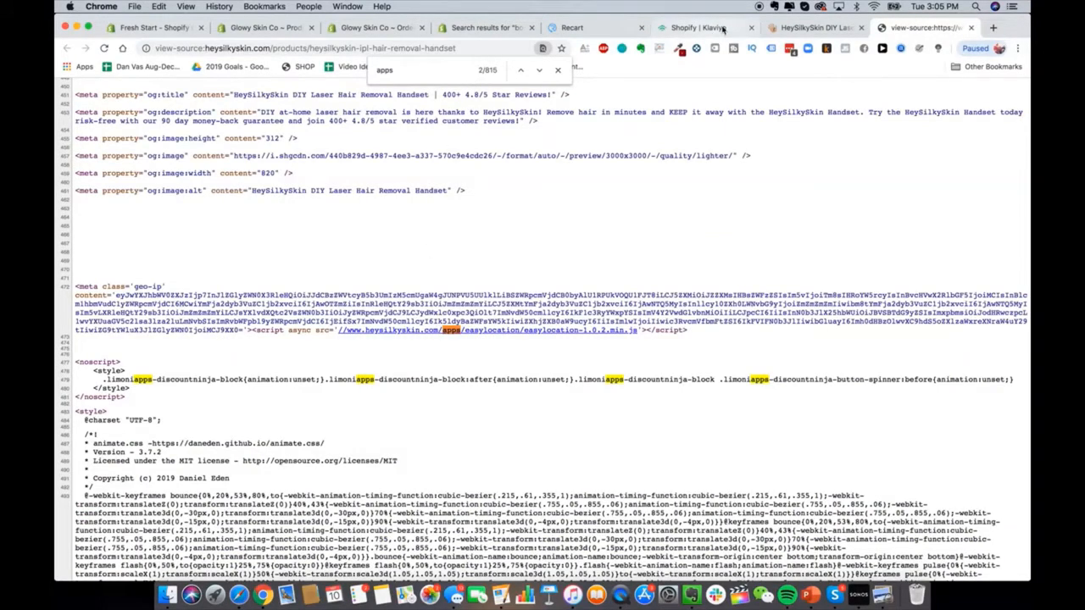
left_click(476, 28)
Step: Search 'easy location' and open the EasyLocation - GeoIP redirects app page ($5/month, 14-day trial)
left_click(812, 104)
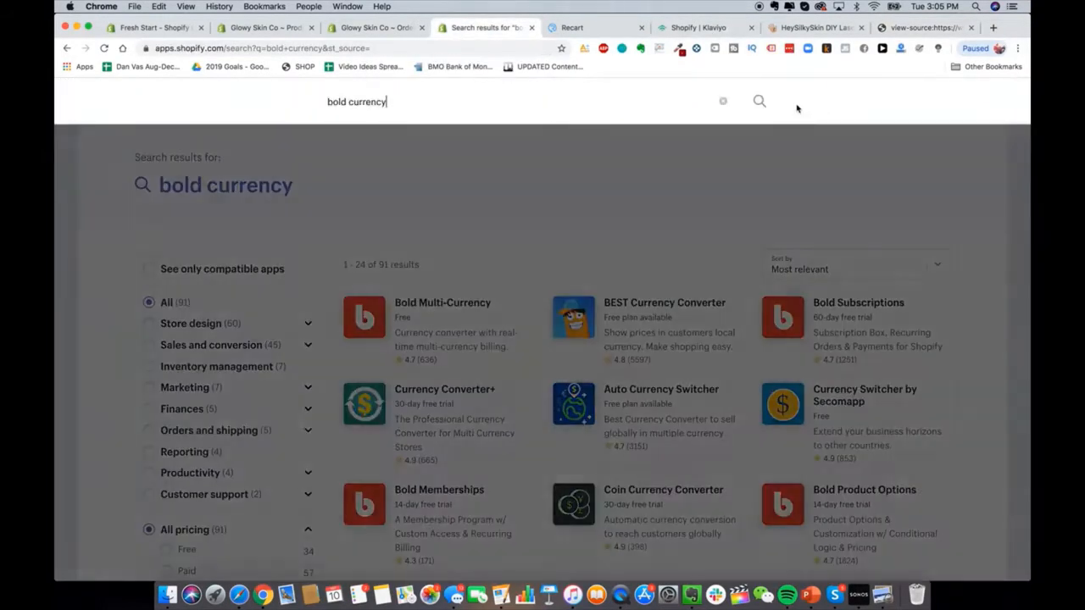
key("super+a")
type("easy location")
key("Return")
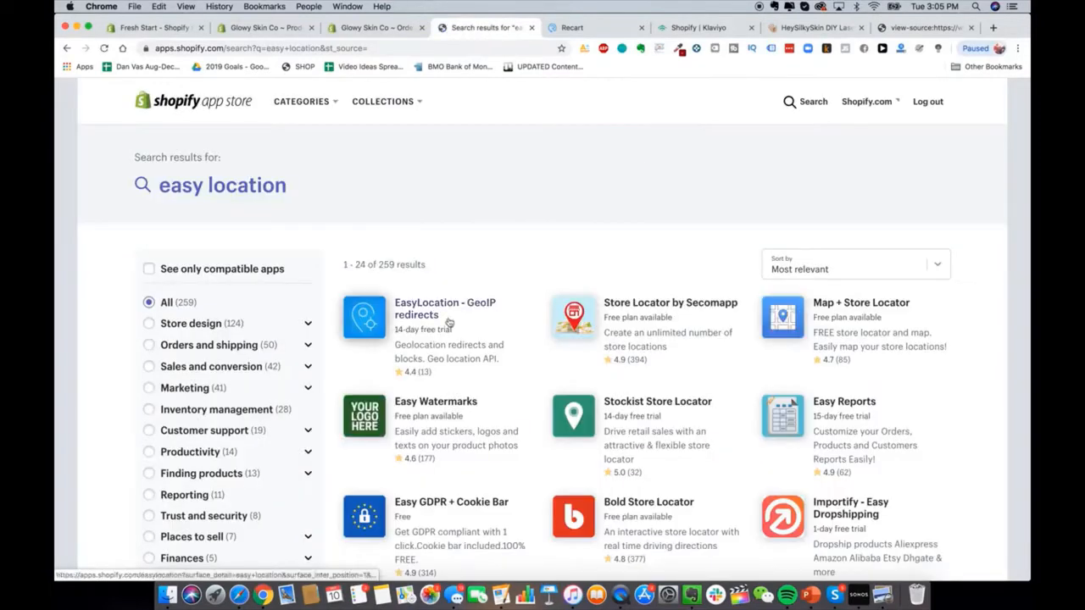
left_click(449, 323)
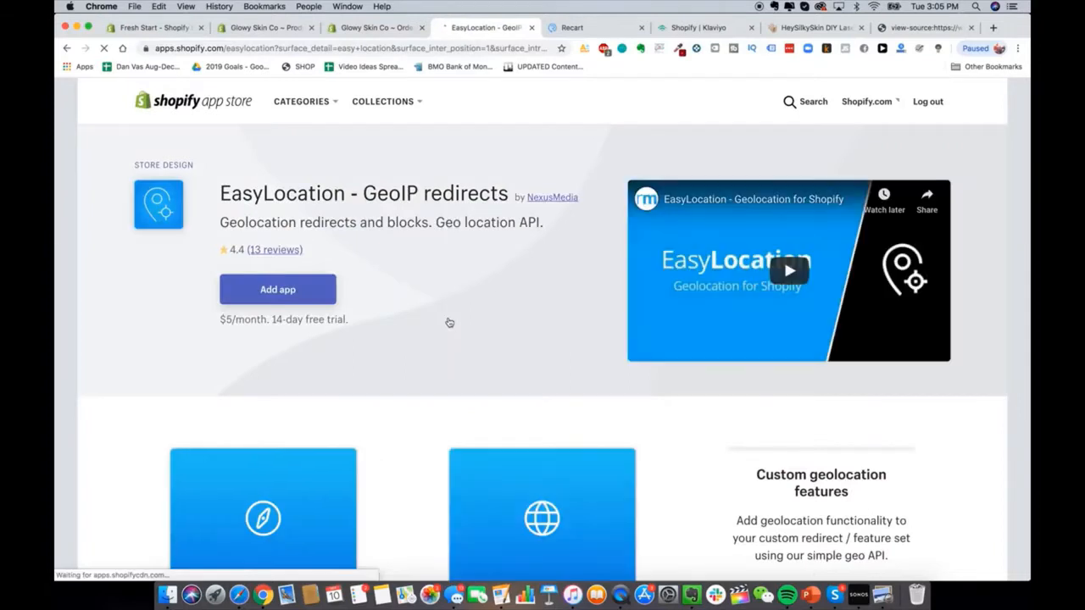
scroll(416, 376, "down", 4)
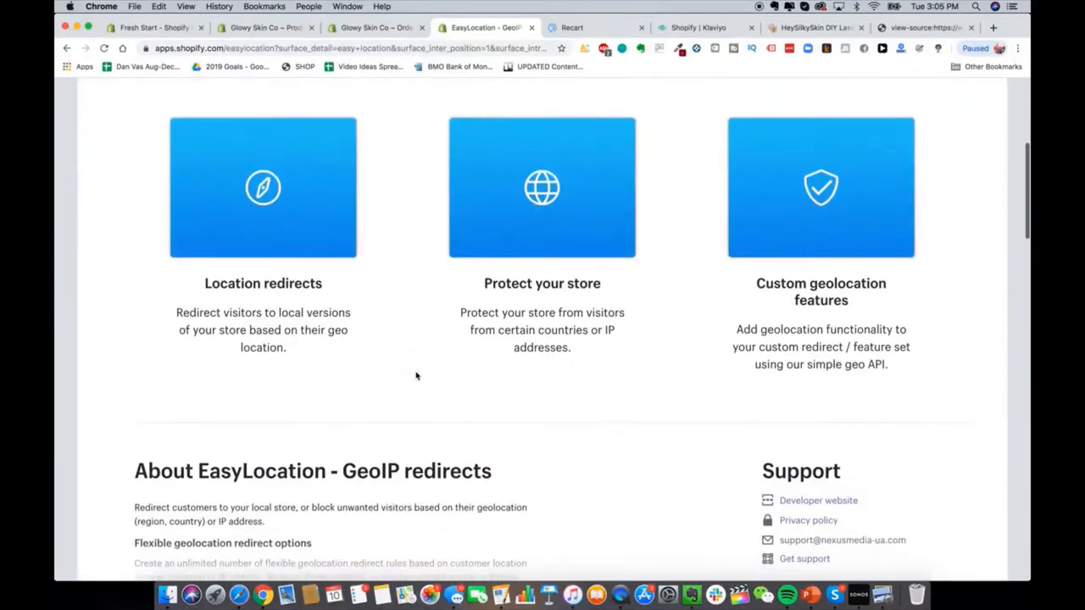
scroll(415, 373, "down", 2)
scroll(339, 200, "up", 2)
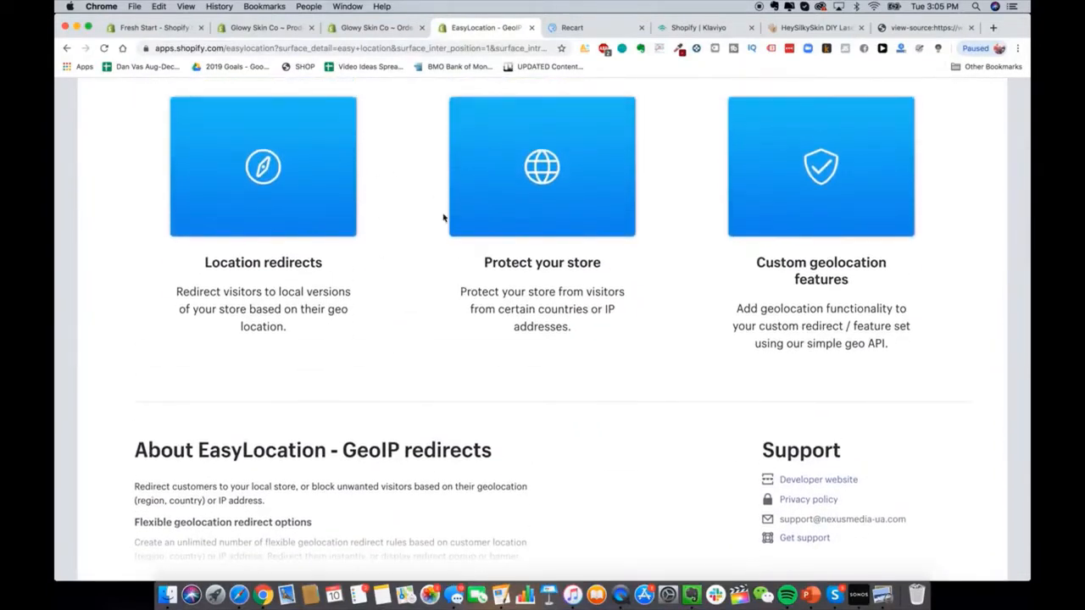
scroll(442, 219, "up", 1)
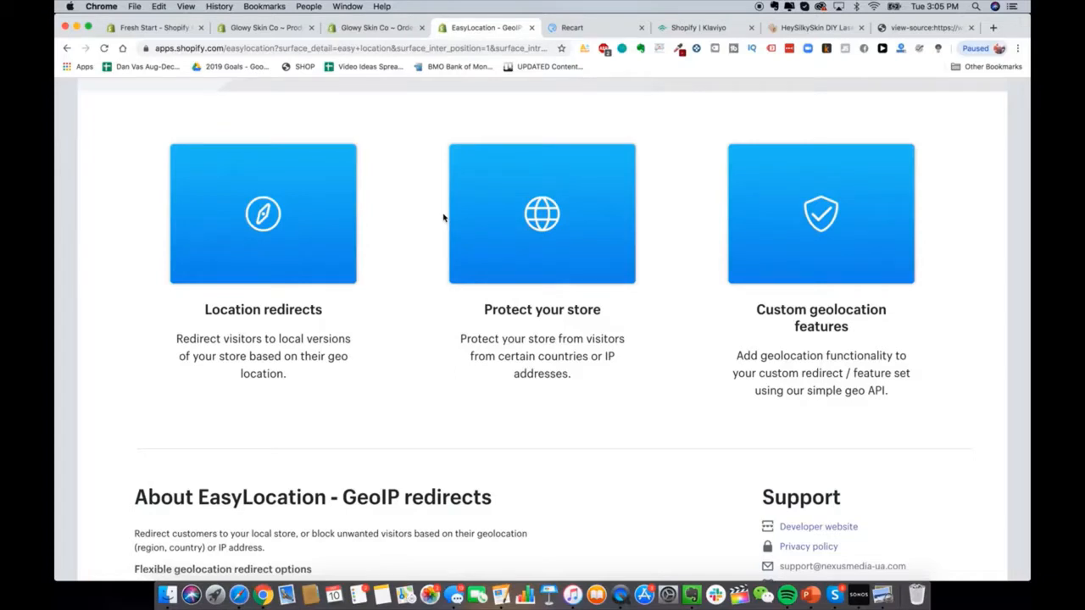
Step: Step through the 'apps' matches in the page source to the tenth, in the navigation menu markup
left_click(911, 30)
left_click(541, 70)
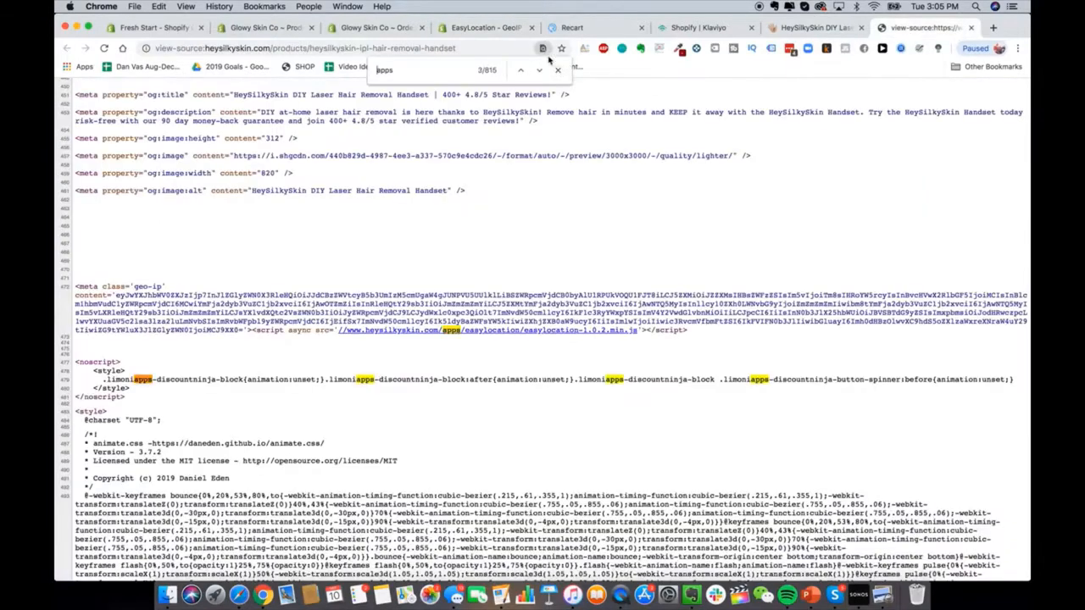
key("Return")
key("Return")
key("Return")
key("Return")
key("Return")
key("Return")
key("Return")
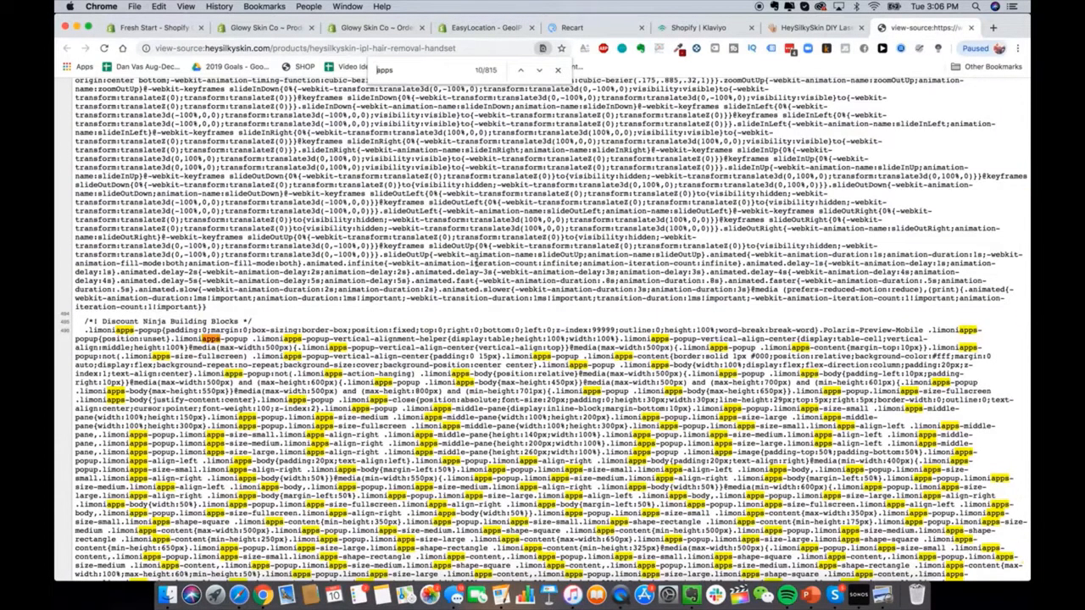
scroll(542, 328, "down", 20)
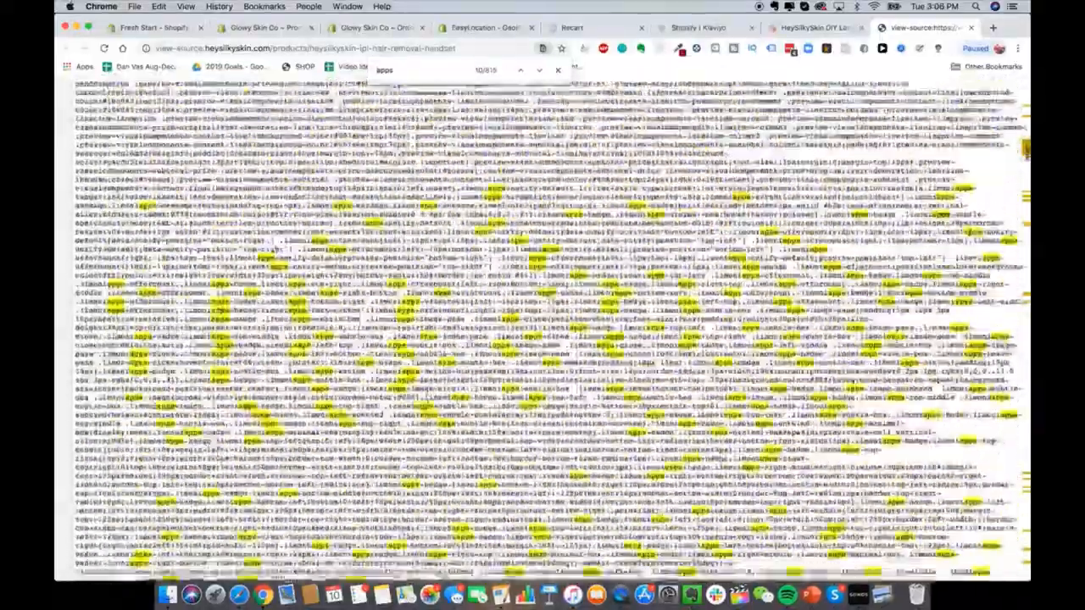
scroll(542, 329, "down", 20)
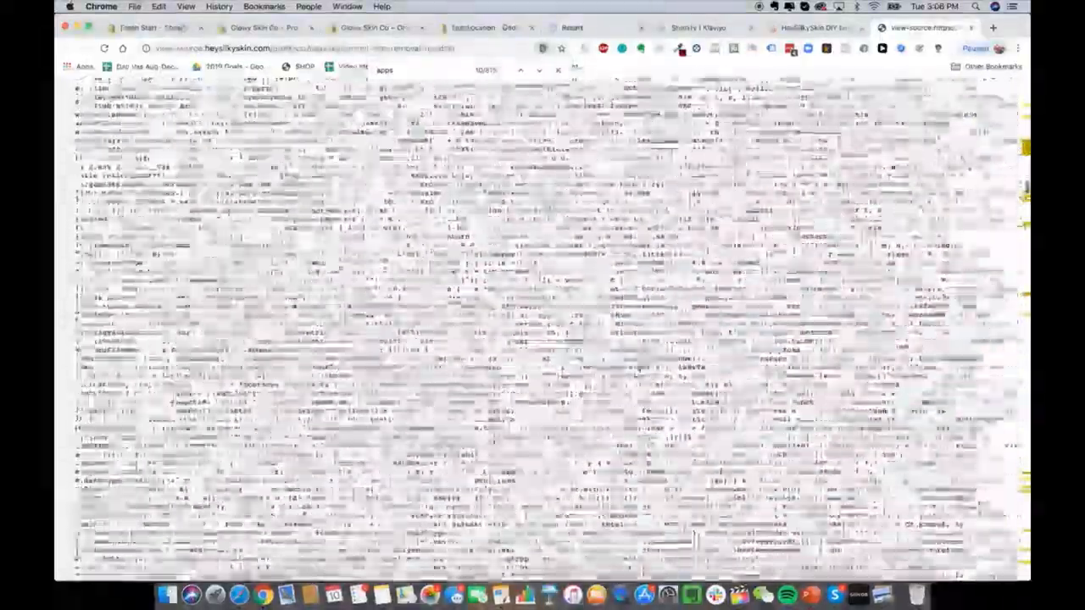
scroll(543, 329, "down", 20)
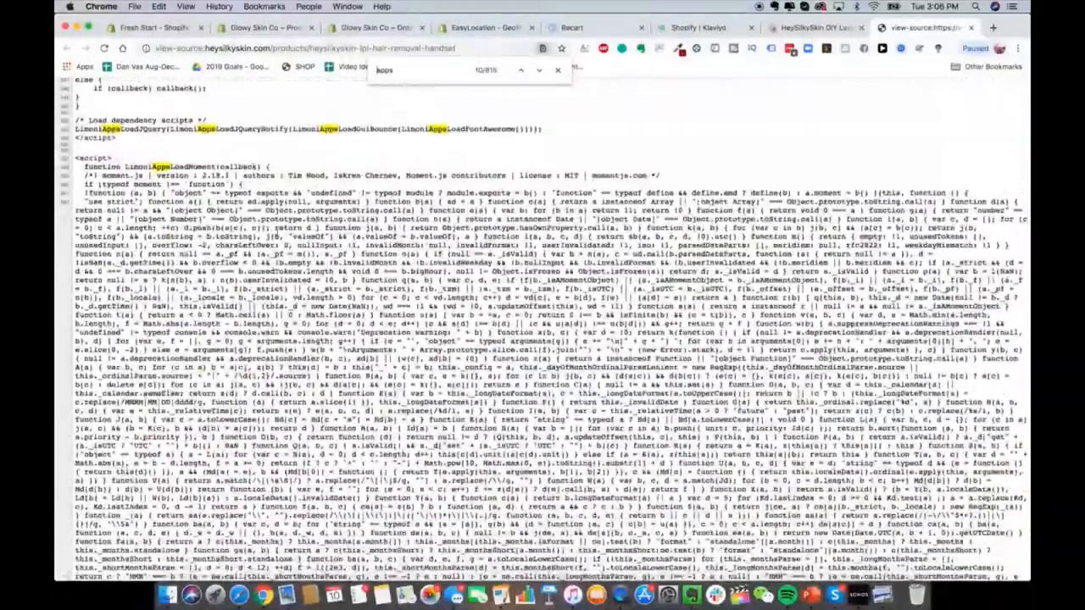
scroll(276, 229, "down", 20)
scroll(276, 229, "down", 20)
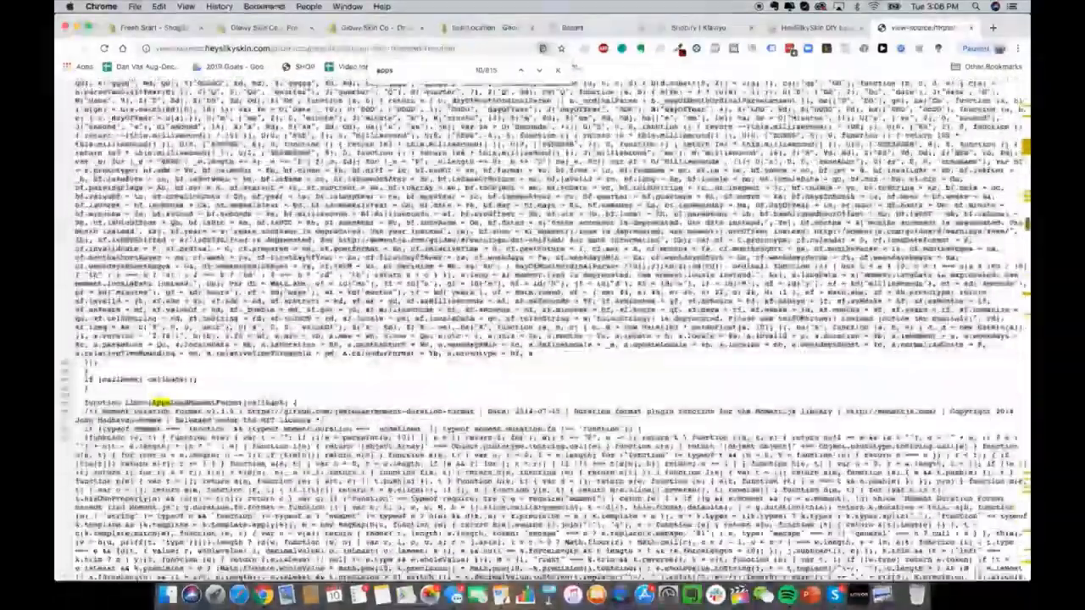
scroll(276, 229, "down", 15)
scroll(543, 329, "down", 20)
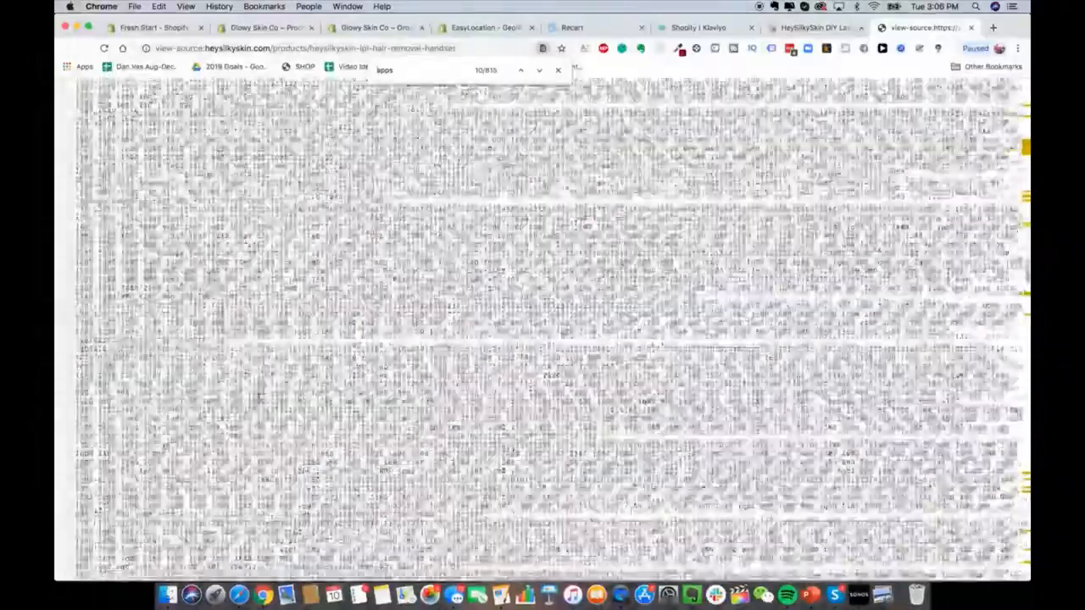
scroll(261, 404, "down", 10)
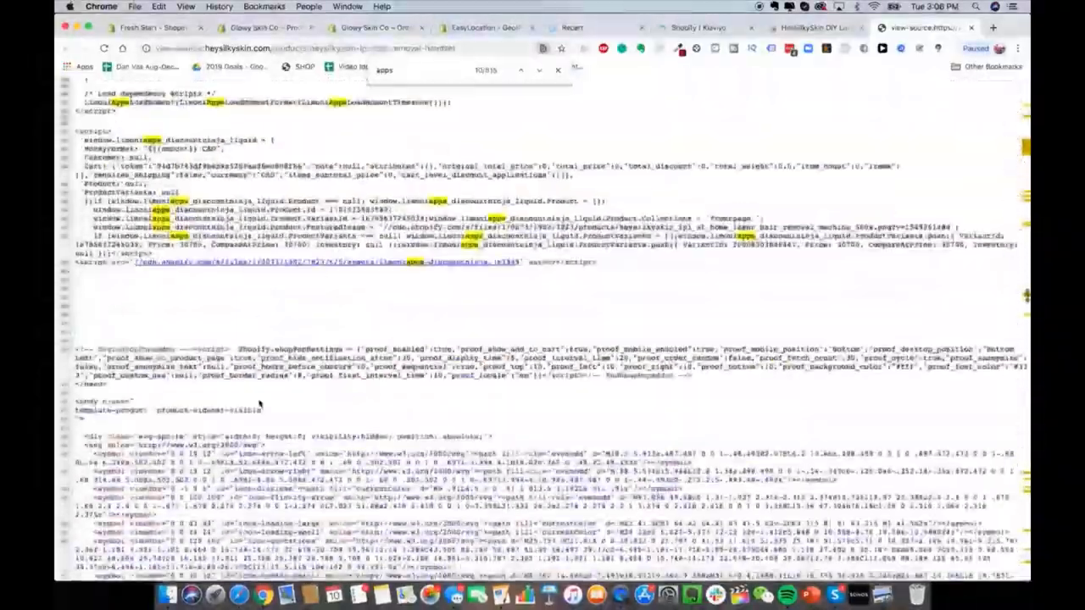
scroll(260, 403, "up", 2)
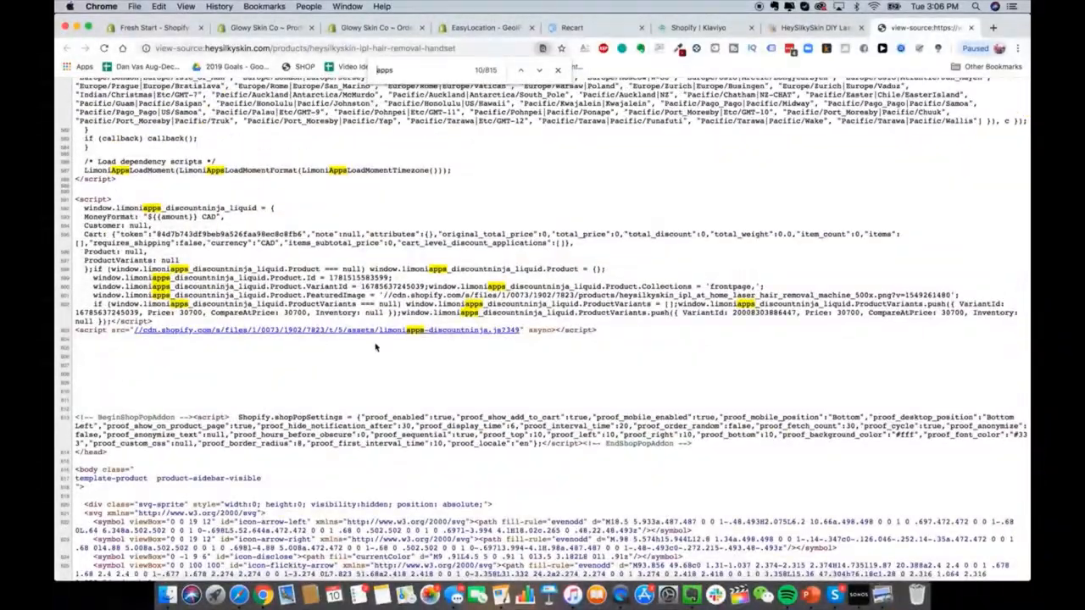
scroll(399, 337, "down", 20)
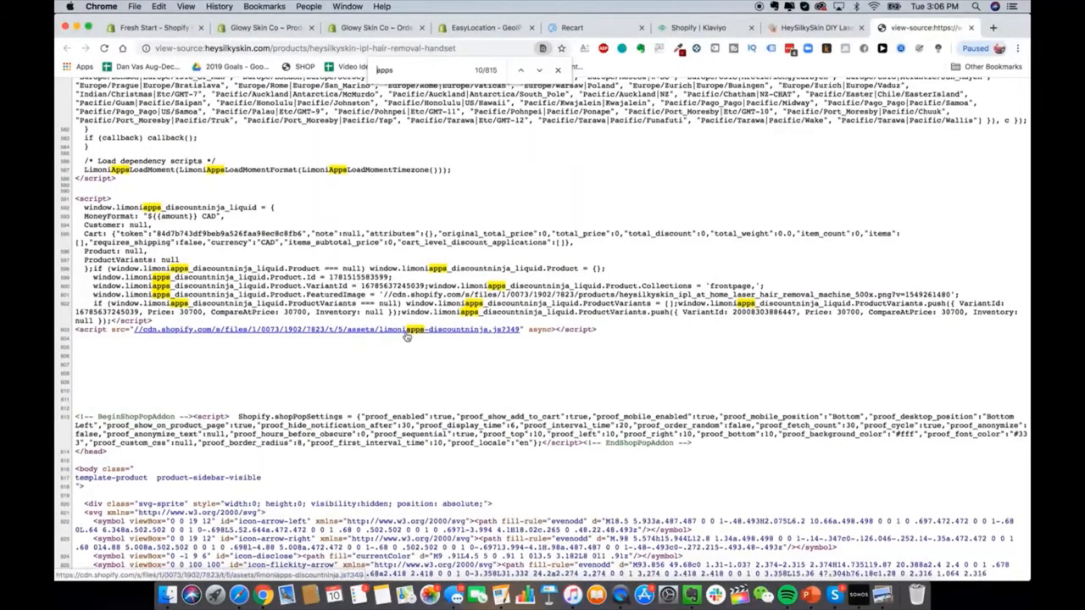
scroll(406, 337, "down", 4)
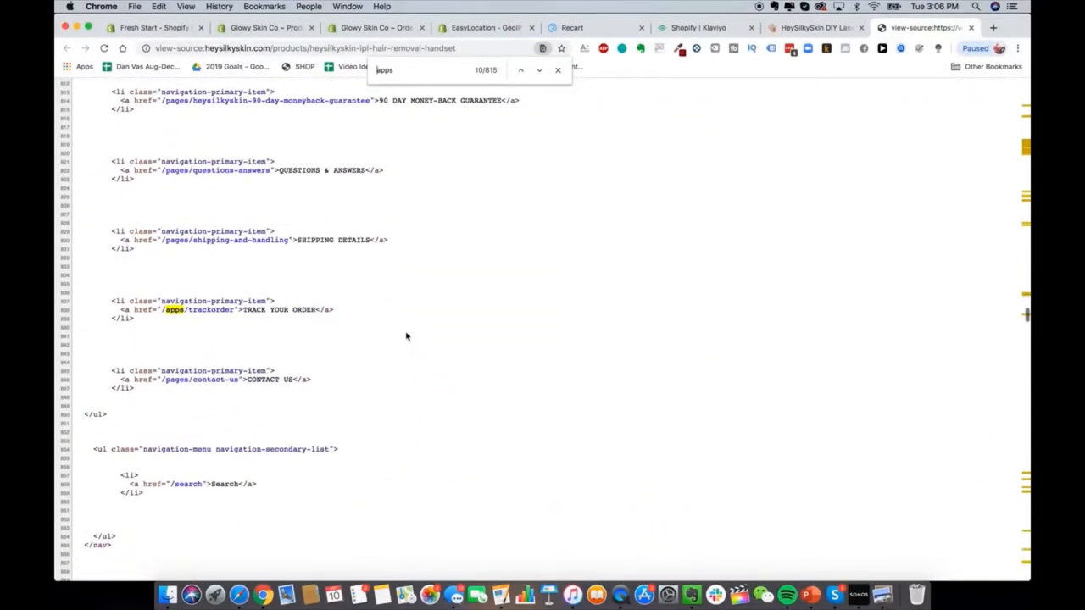
scroll(406, 337, "up", 5)
scroll(406, 337, "up", 2)
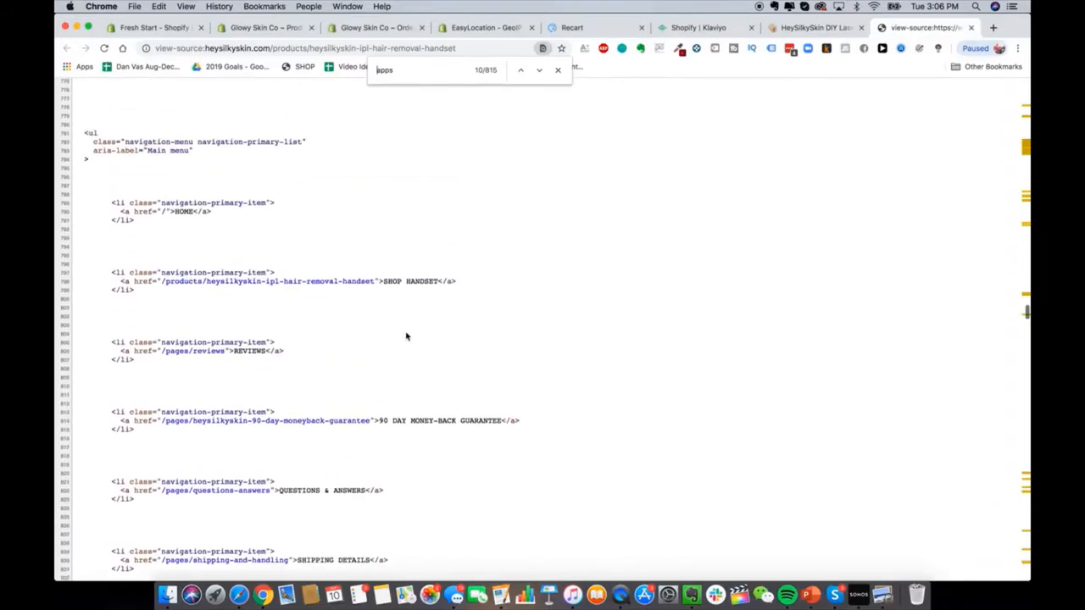
scroll(406, 337, "up", 10)
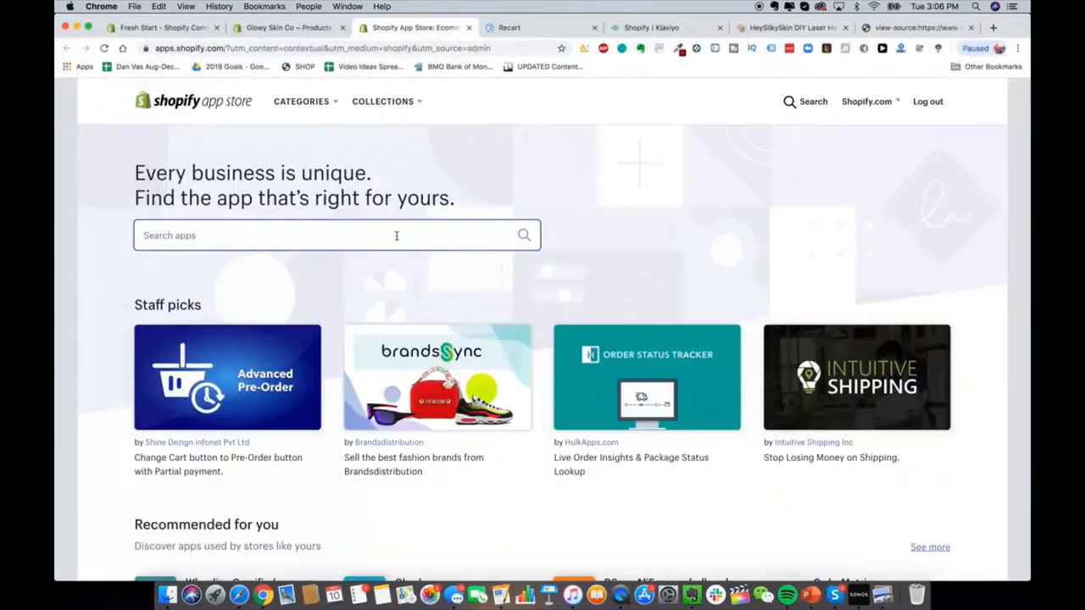
Step: Search the App Store for 'discount ninja' and look over the Discount Ninja app page
type("discount in")
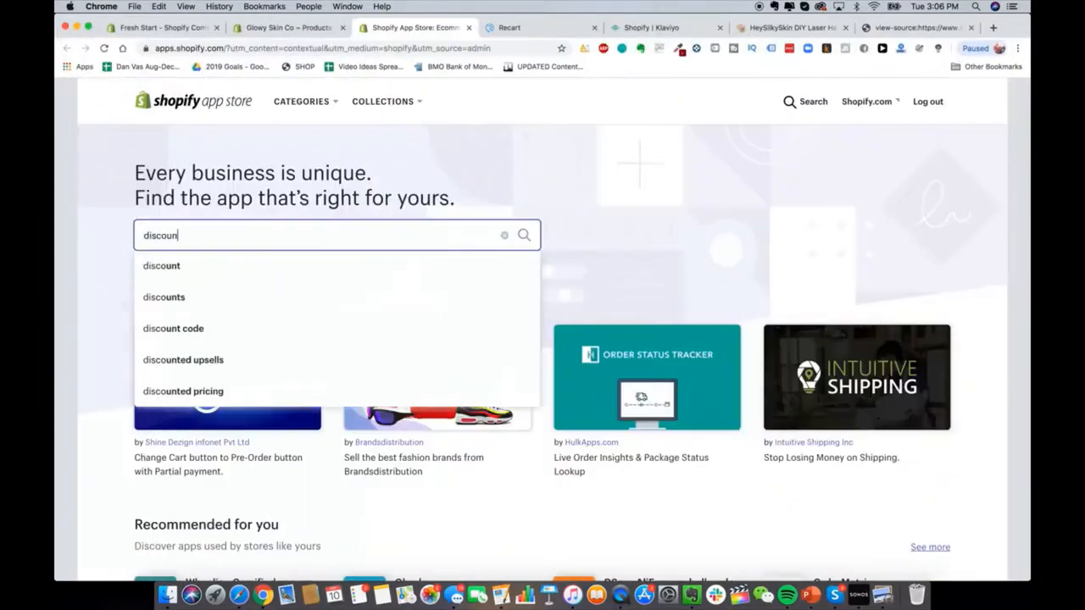
type("nja")
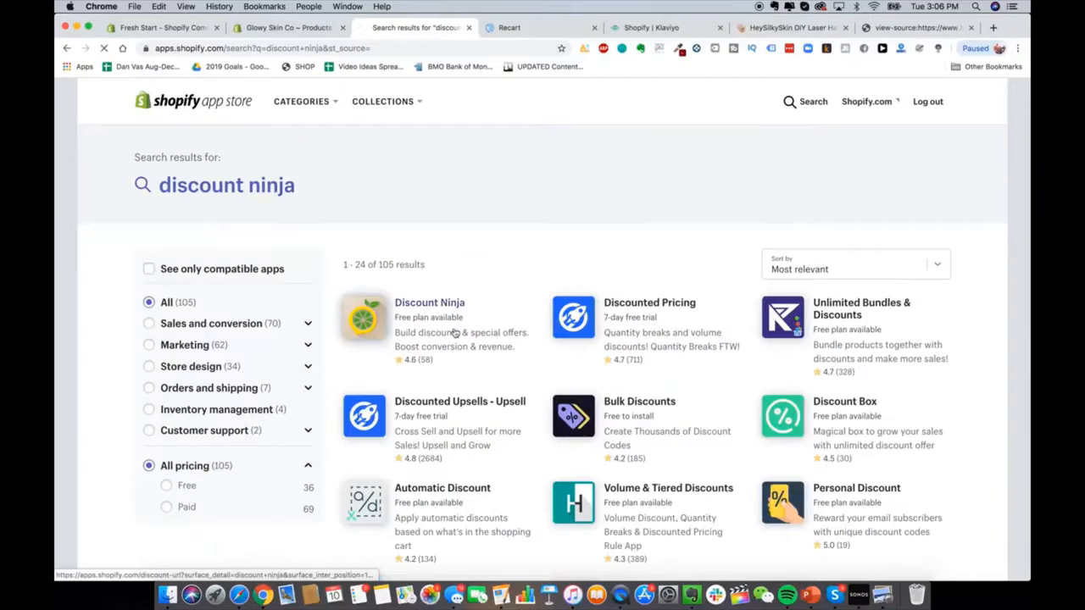
left_click(453, 333)
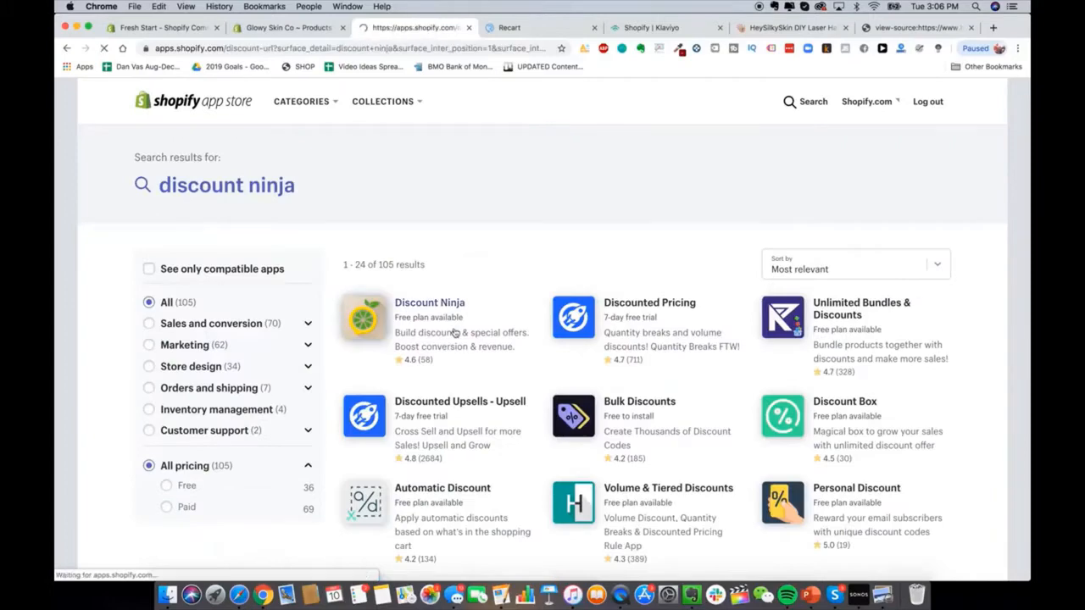
scroll(450, 327, "down", 2)
scroll(450, 326, "up", 1)
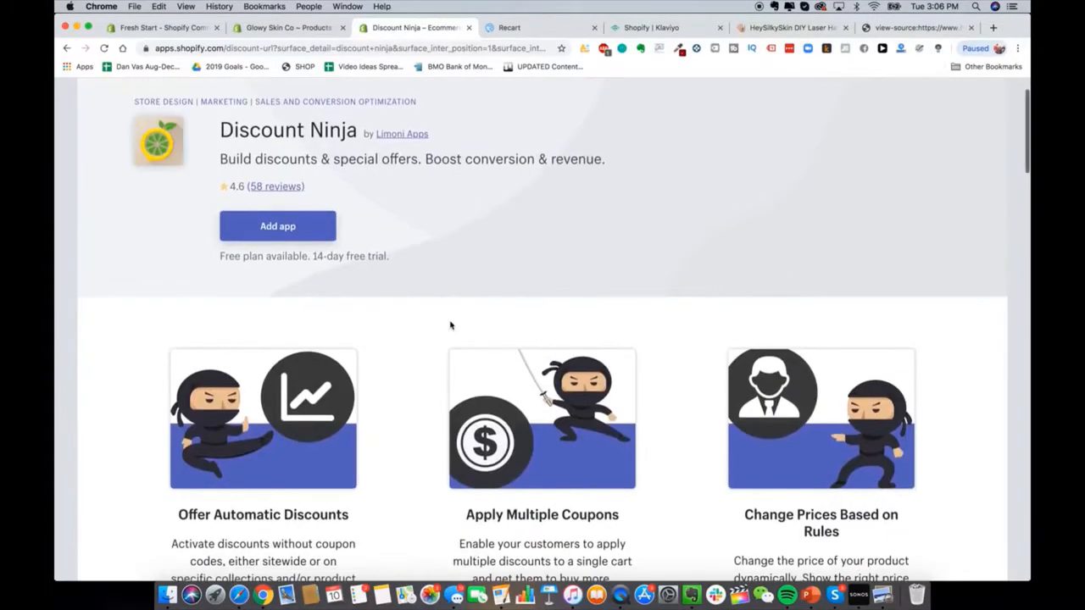
scroll(450, 325, "down", 1)
scroll(358, 499, "down", 2)
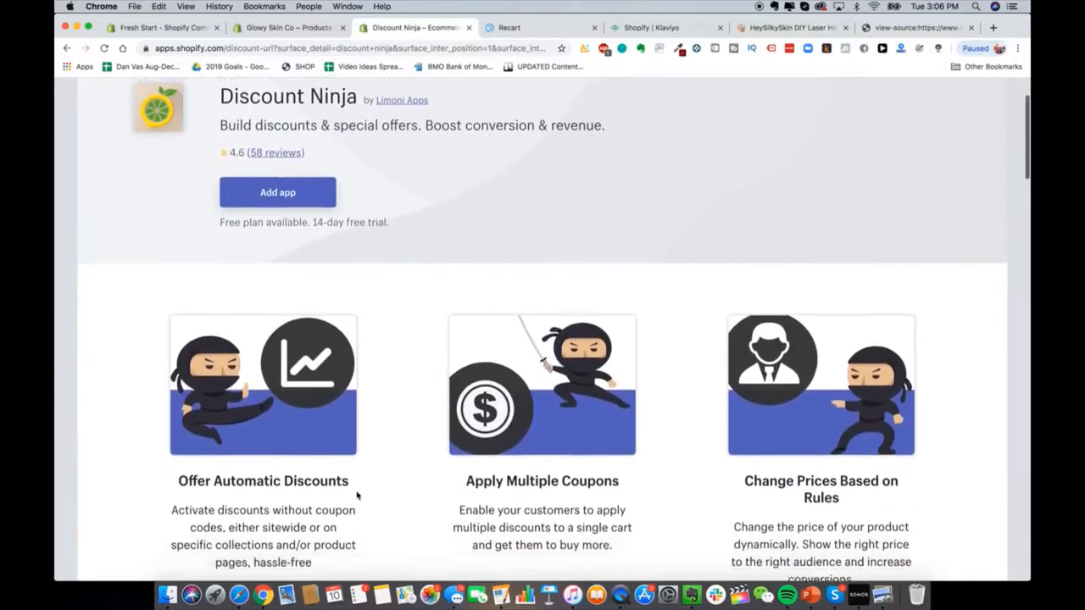
scroll(556, 441, "up", 5)
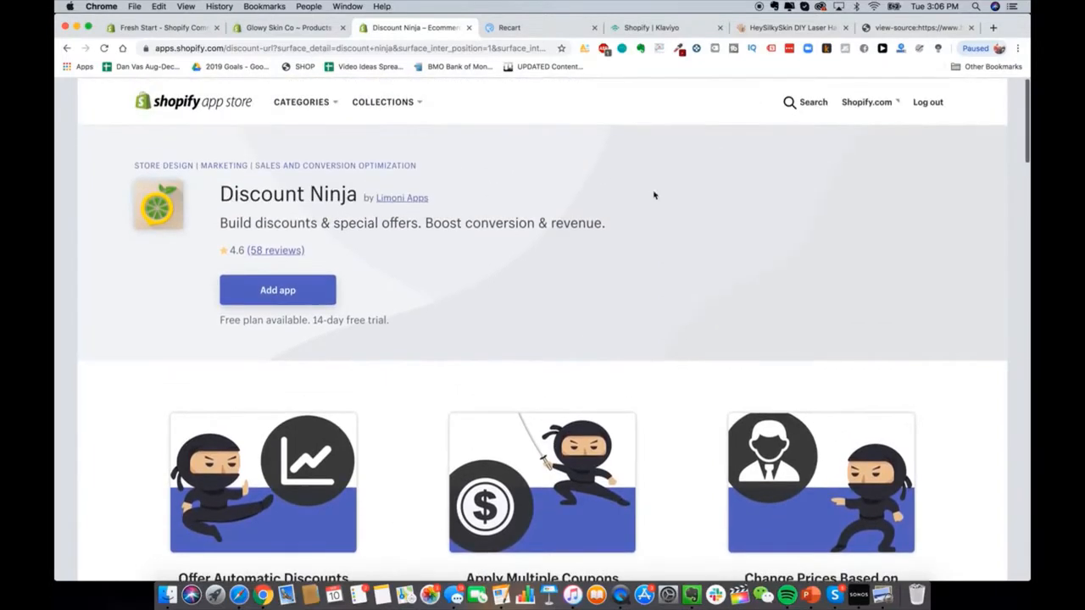
Step: Search for 'discounted upsell' and open the Discounted Upsells - Upsell app by Booster Apps
left_click(805, 101)
type("discounted upsell")
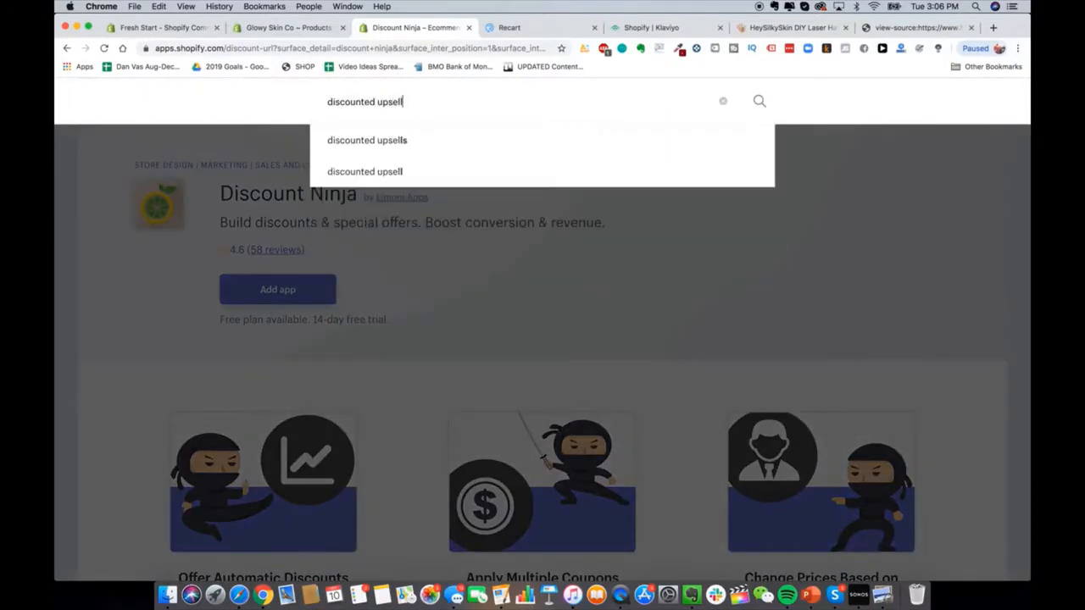
key("Return")
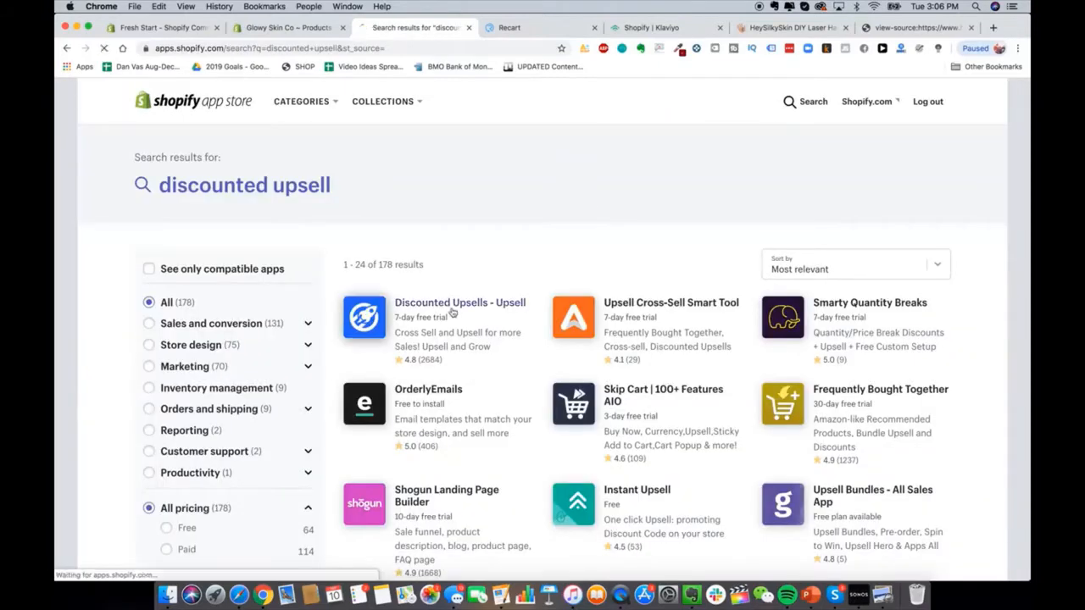
left_click(452, 313)
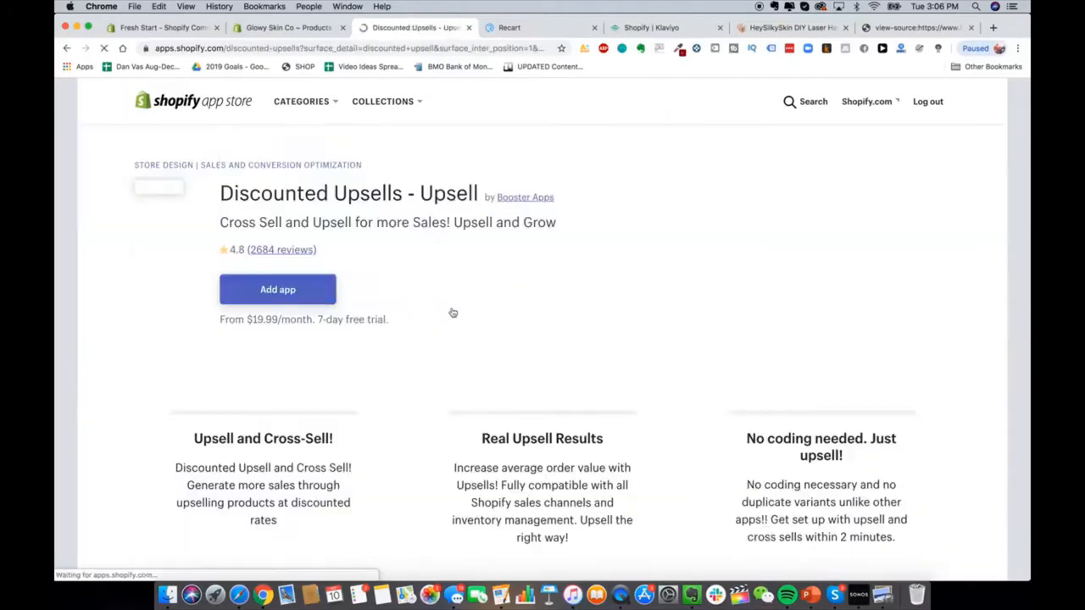
scroll(246, 293, "down", 1)
scroll(246, 293, "down", 2)
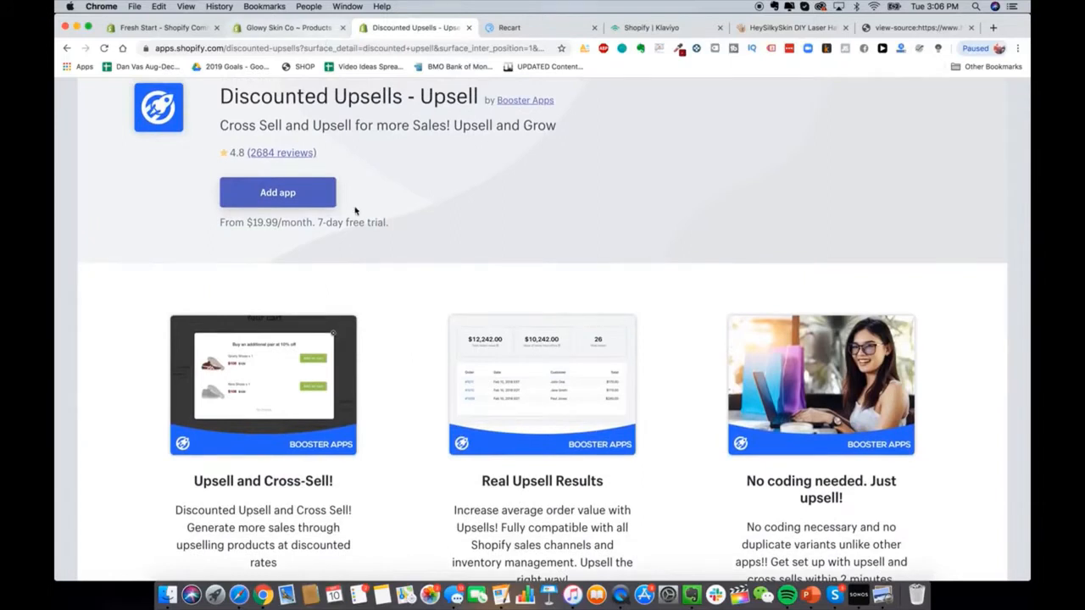
scroll(356, 211, "up", 1)
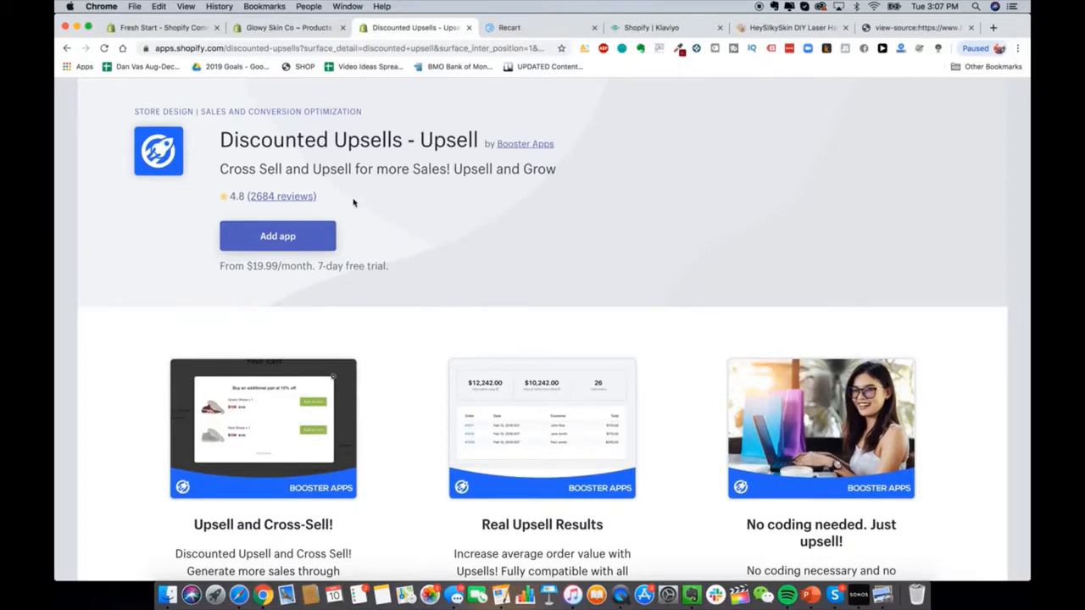
Step: Start installing Discounted Upsells and pick the Glowy Skin laser hair removal device as the upsell
left_click(295, 235)
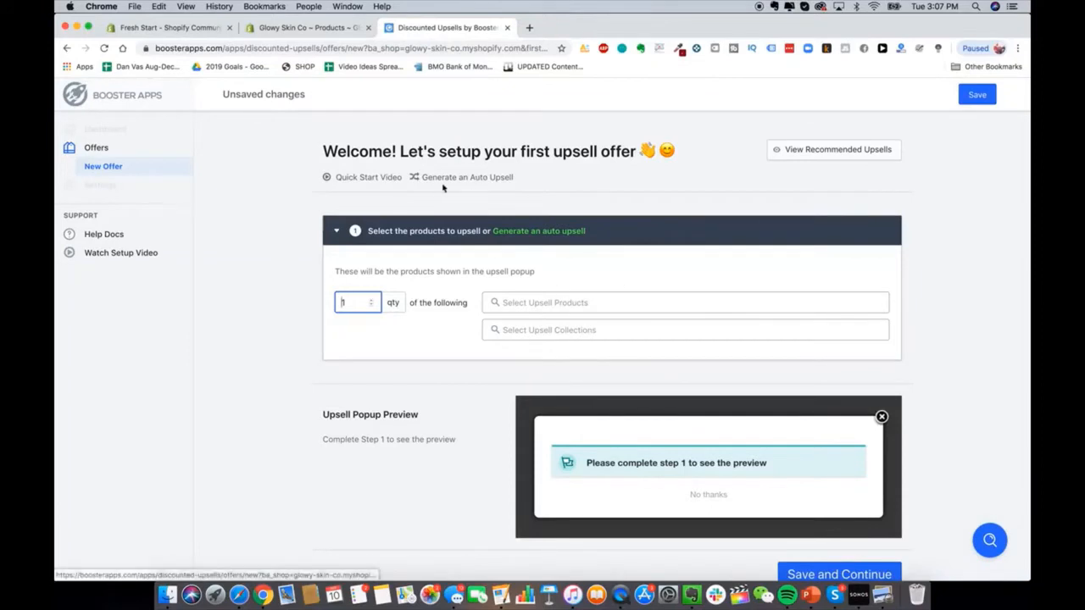
left_click(555, 304)
left_click(551, 333)
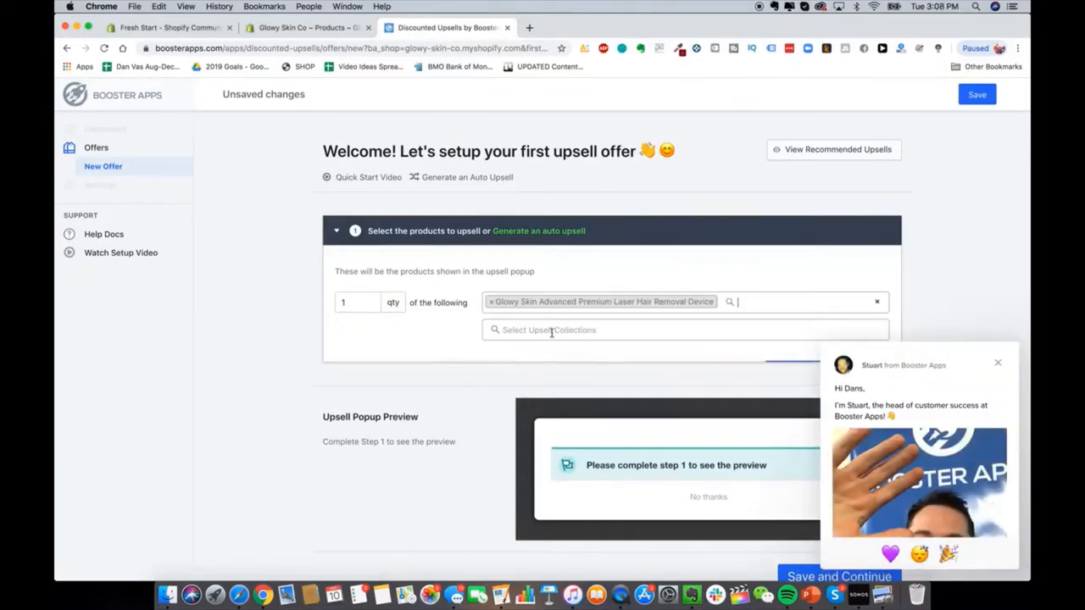
left_click(998, 362)
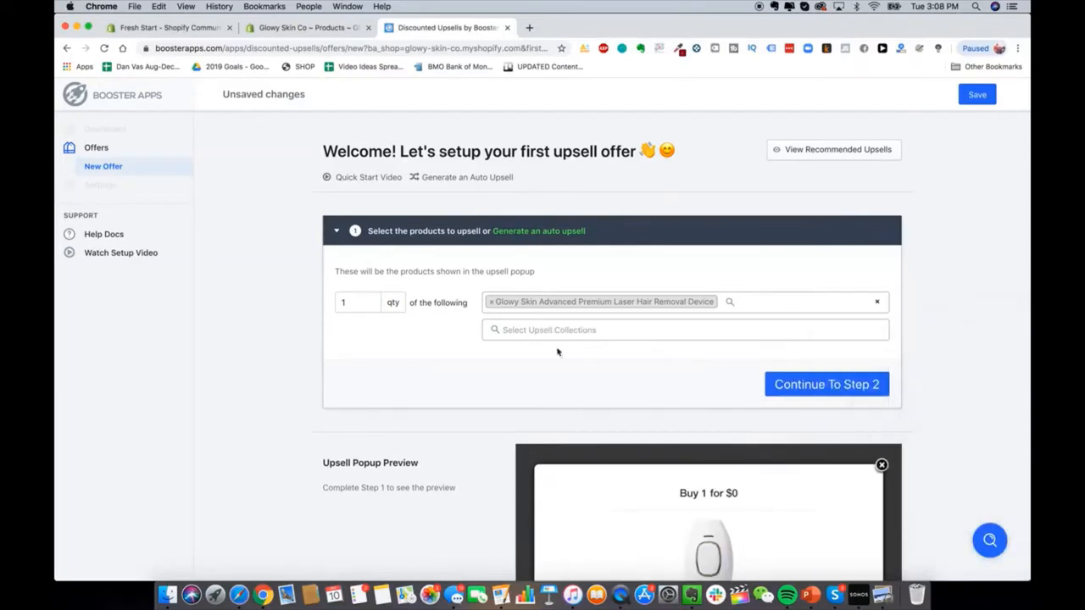
Step: Continue to the discount step and try saving the upsell offer
left_click(840, 384)
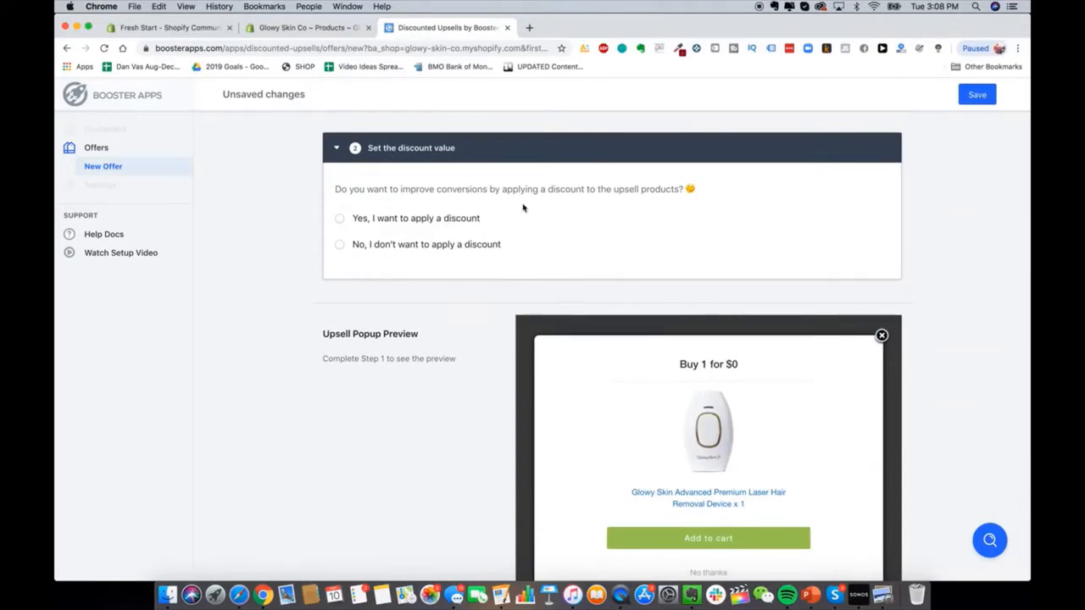
scroll(436, 255, "up", 3)
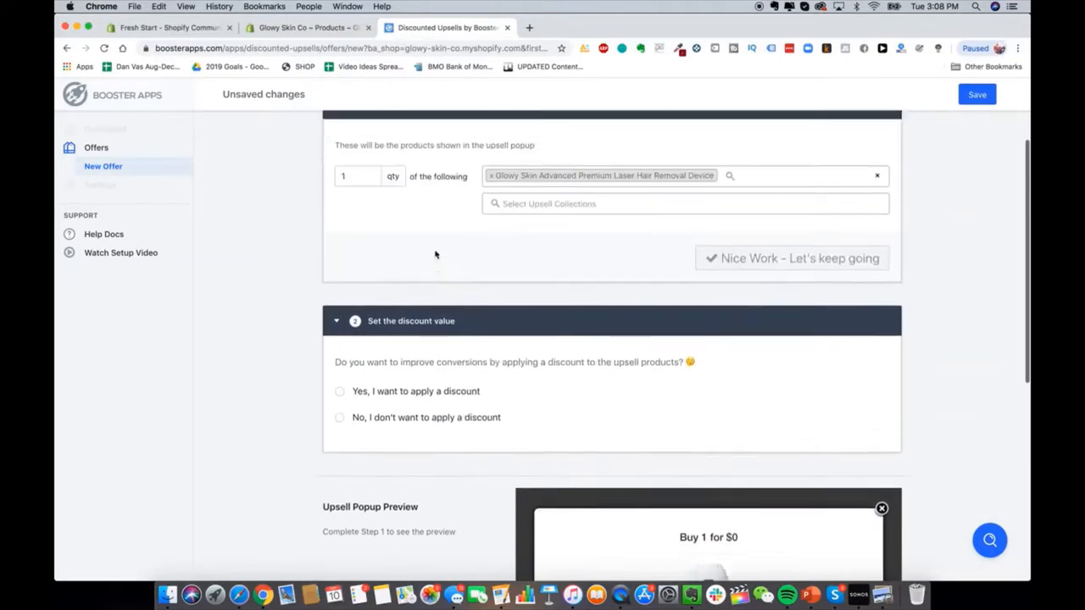
scroll(192, 172, "down", 7)
scroll(452, 309, "up", 2)
scroll(452, 309, "up", 10)
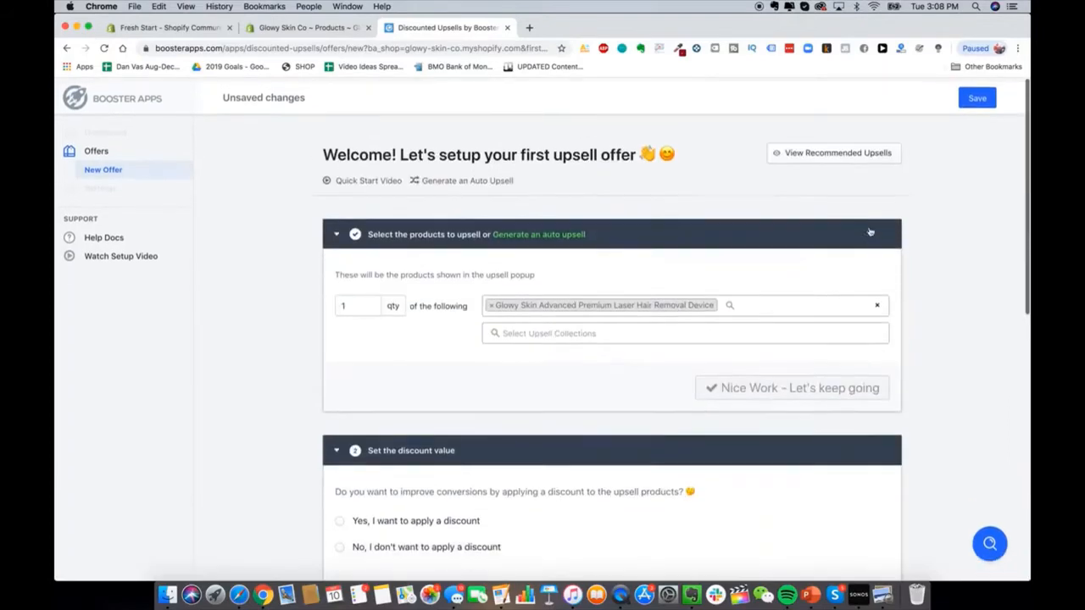
left_click(974, 95)
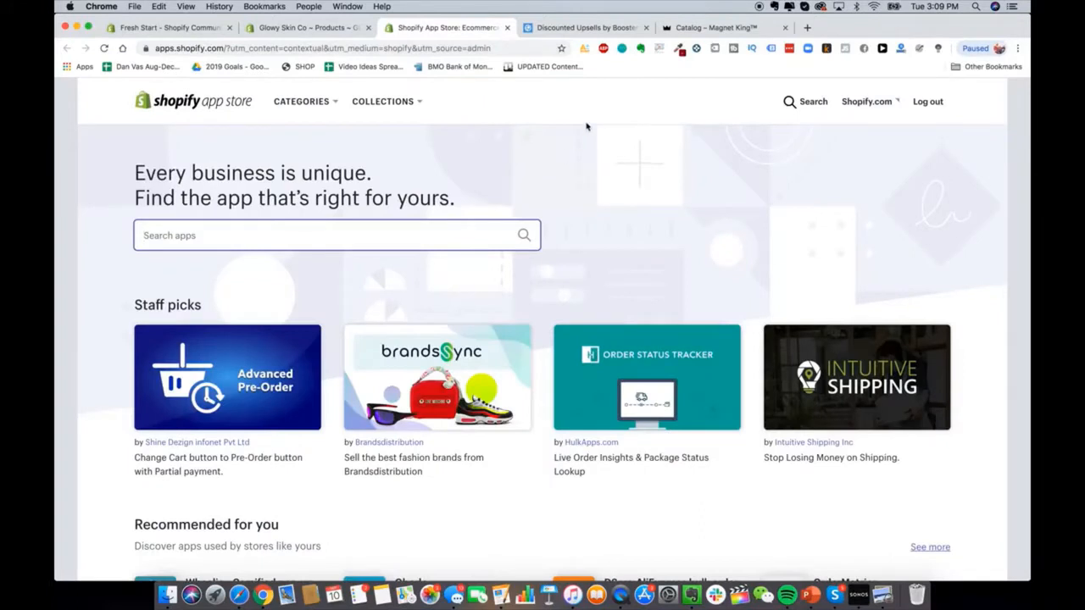
Step: Search the App Store for 'oberlo', open the Oberlo app and add it to the store
type("oberlo")
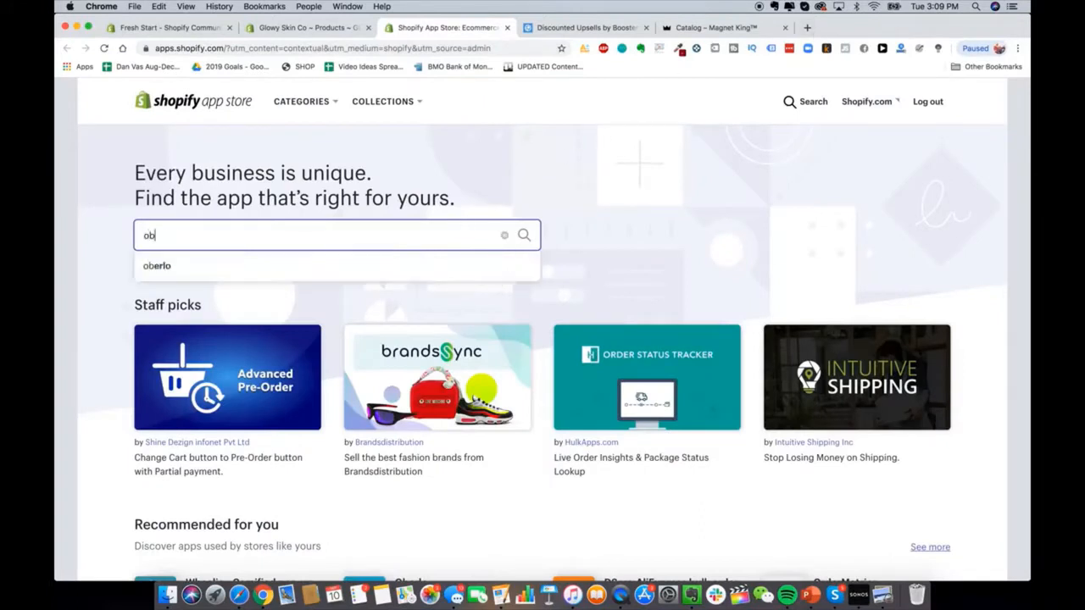
left_click(346, 267)
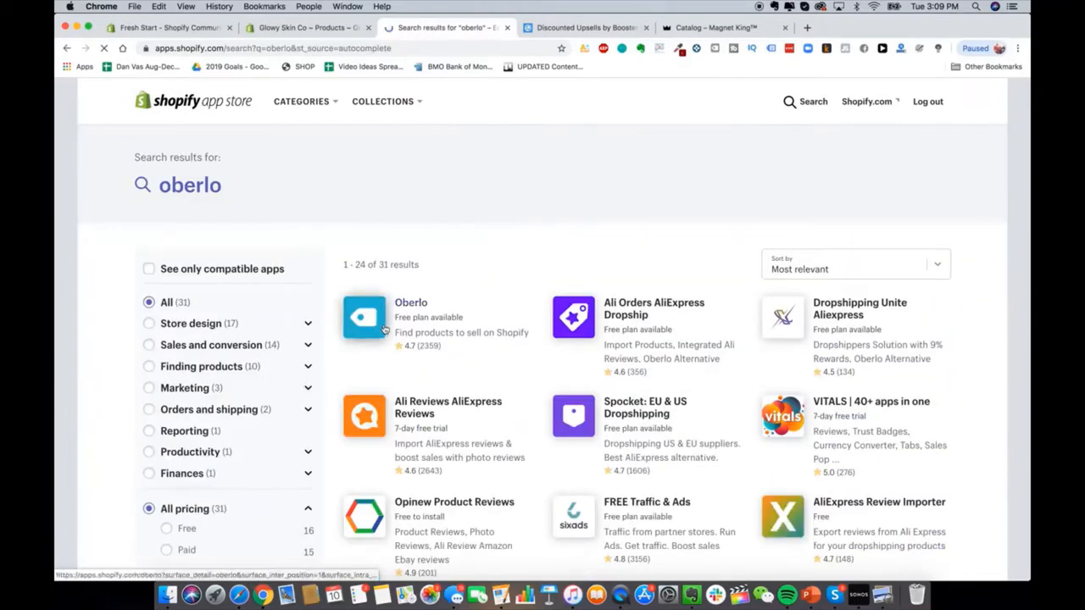
left_click(384, 330)
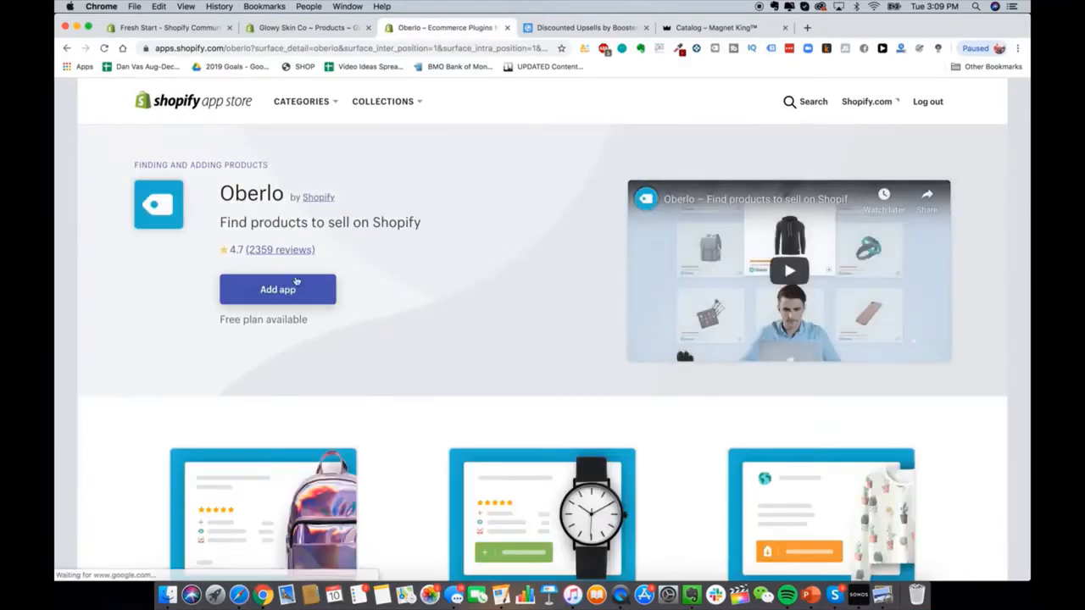
left_click(291, 286)
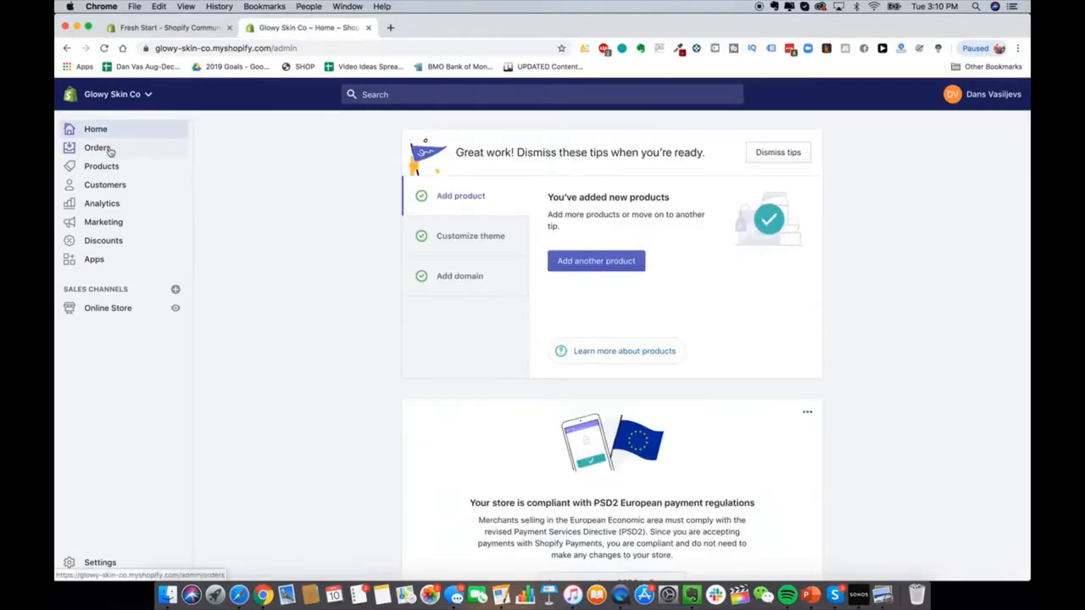
Step: Load glowyskinco.com in a new tab, scroll through the storefront, then return to the admin tab
left_click(388, 28)
type("glowy")
key("Return")
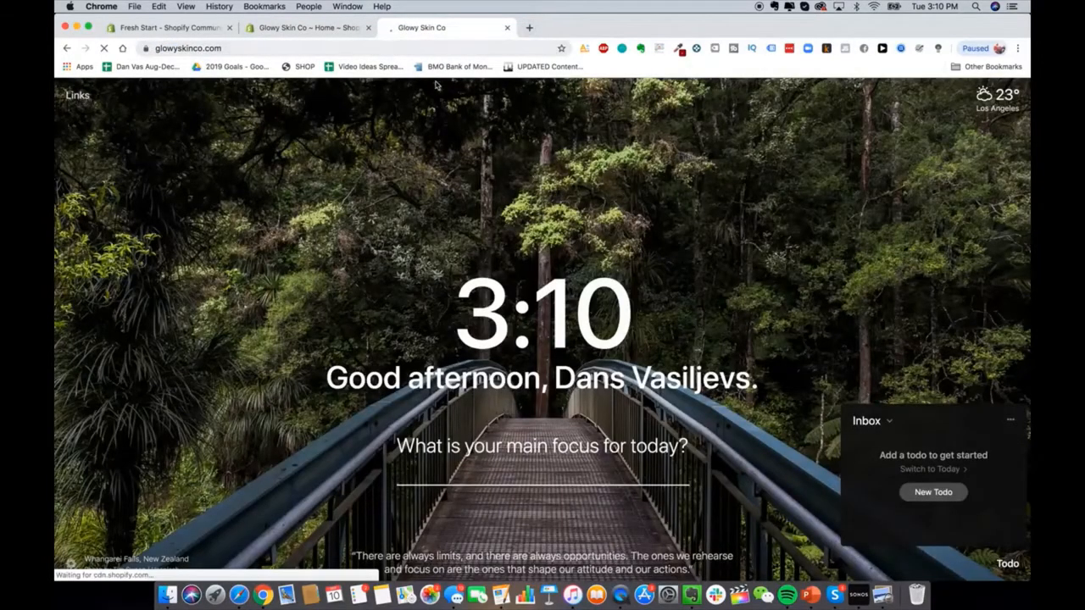
scroll(595, 270, "down", 3)
scroll(595, 270, "up", 3)
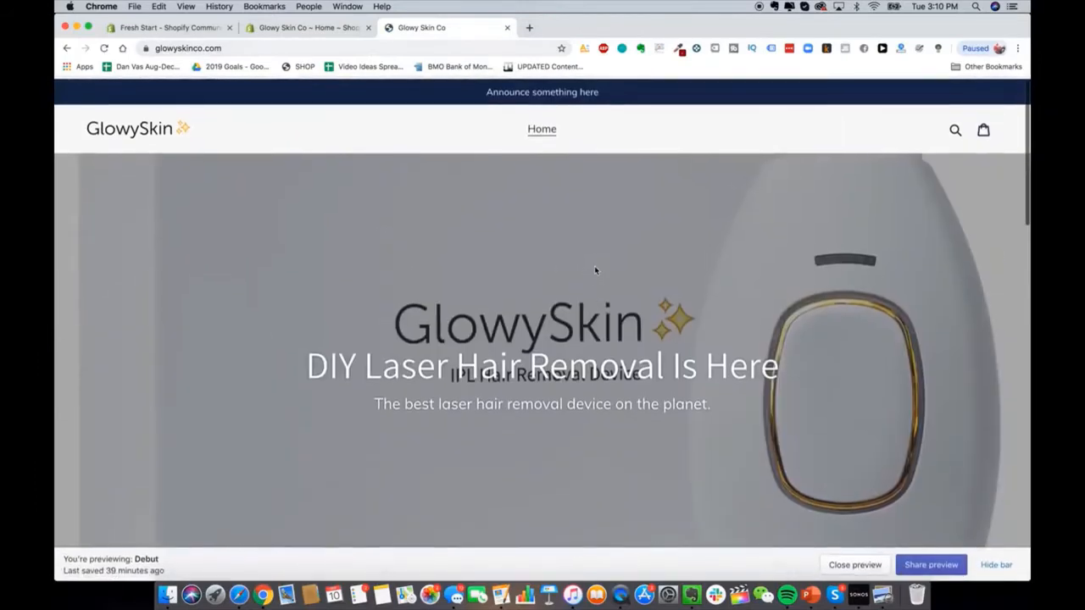
scroll(595, 271, "down", 8)
scroll(595, 271, "up", 8)
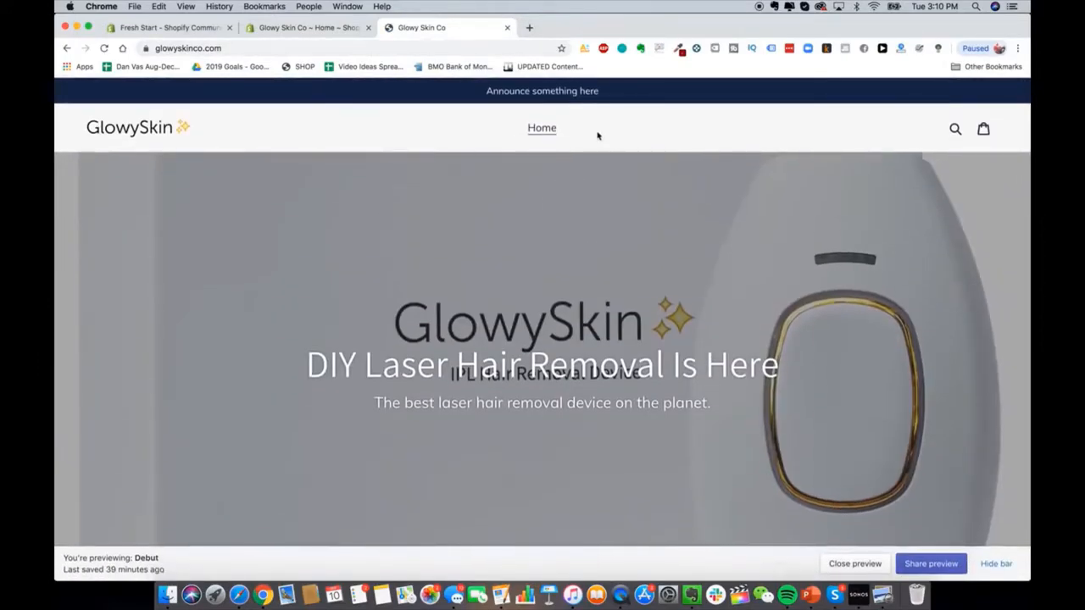
left_click(302, 29)
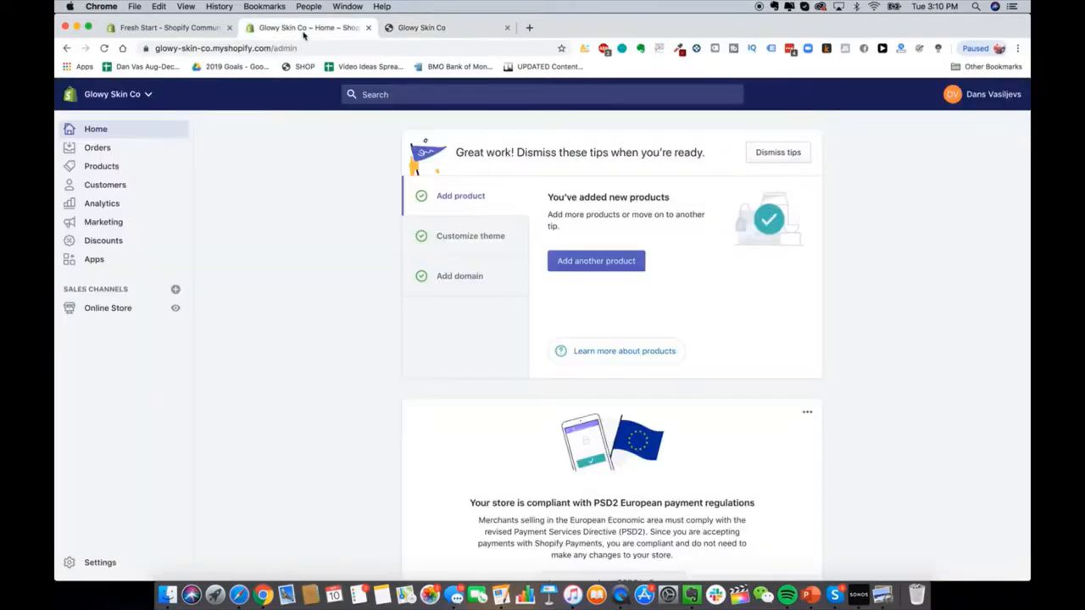
Step: Start adding a new item to the Main menu under Online Store Navigation
left_click(120, 312)
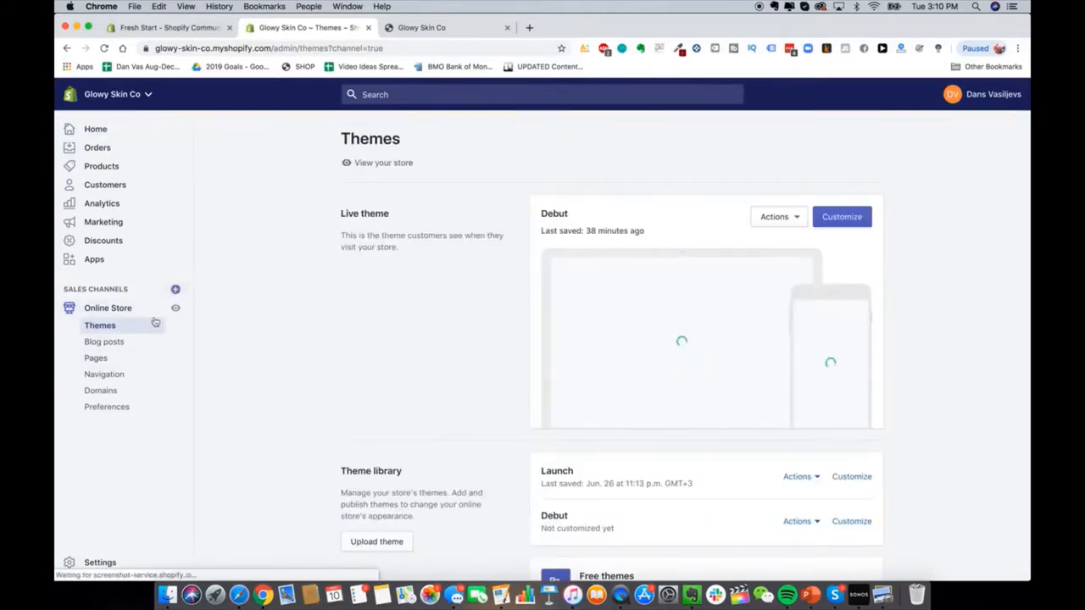
left_click(108, 373)
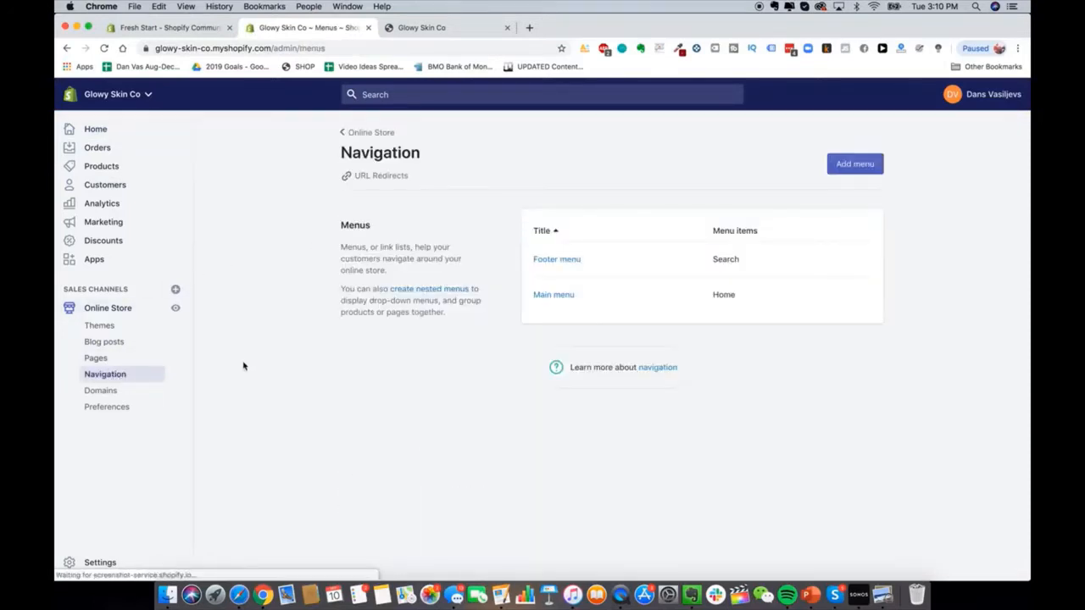
left_click(560, 297)
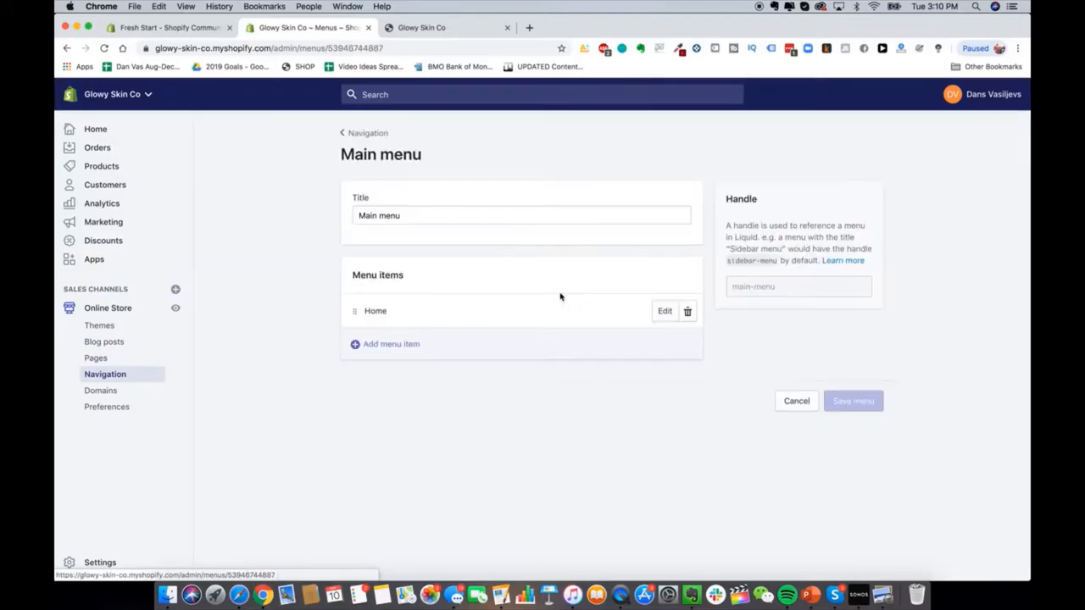
left_click(392, 344)
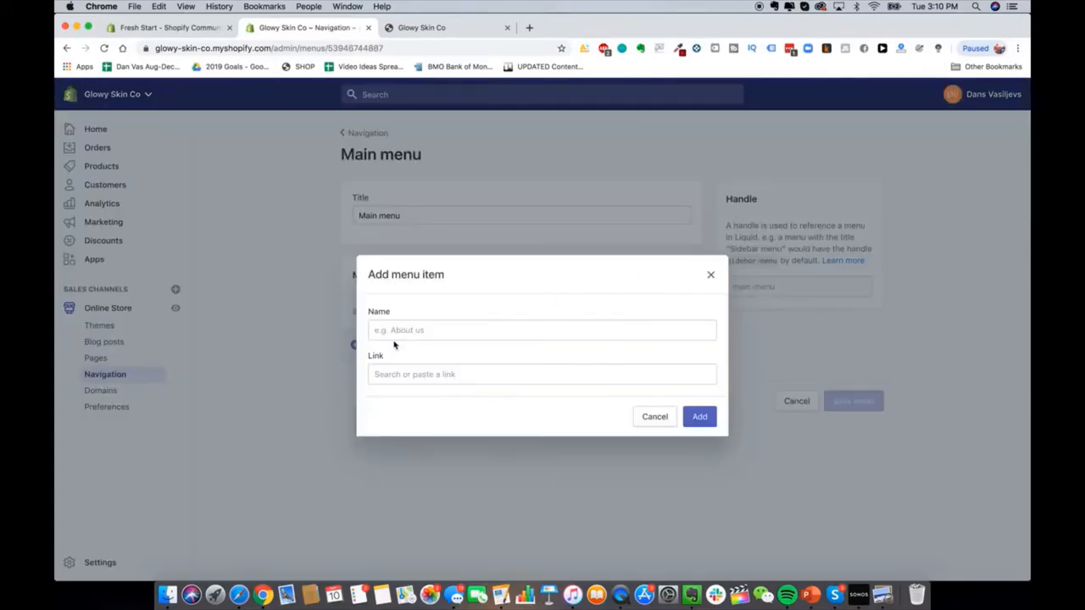
Step: Open the HeySilkySkin reference site in a new tab and view its shop handset page
left_click(529, 27)
type("hey")
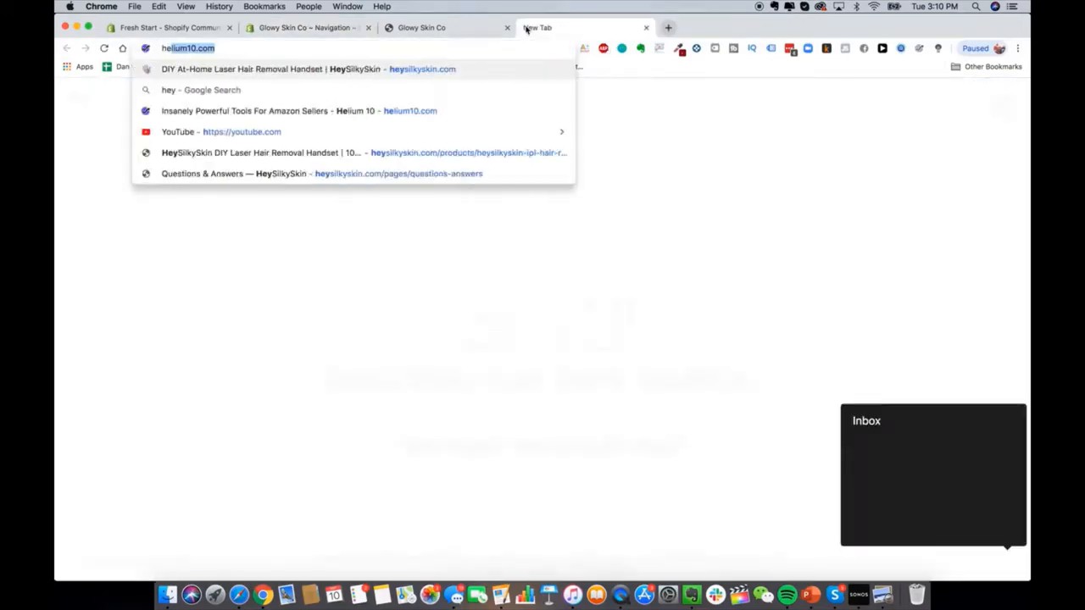
key("Return")
left_click(70, 100)
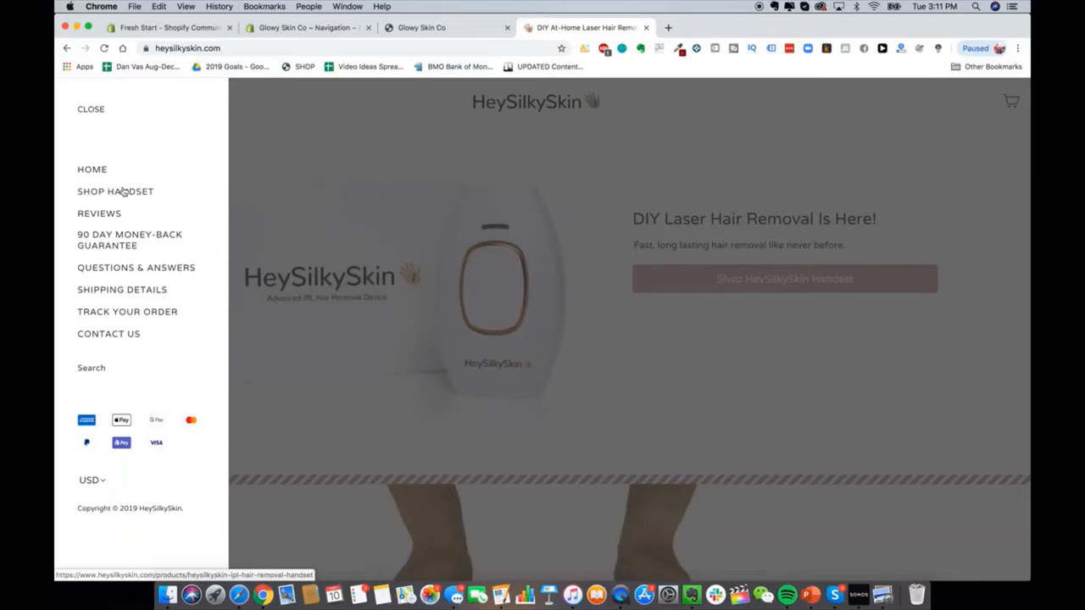
left_click(123, 192)
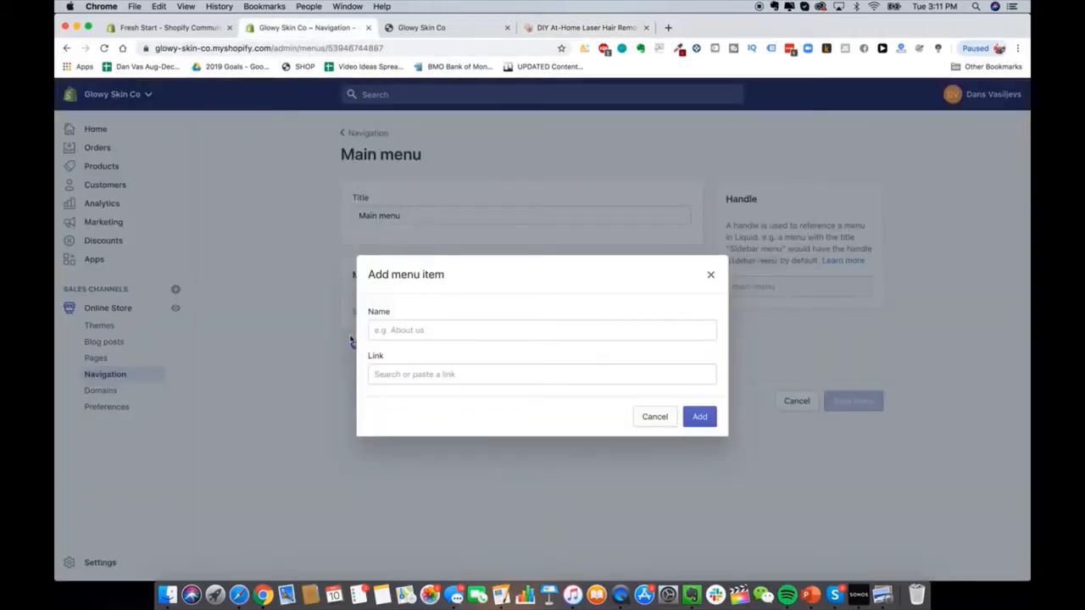
Step: Name the new menu item 'Shop Handset'
left_click(410, 331)
type("Shop Hadn")
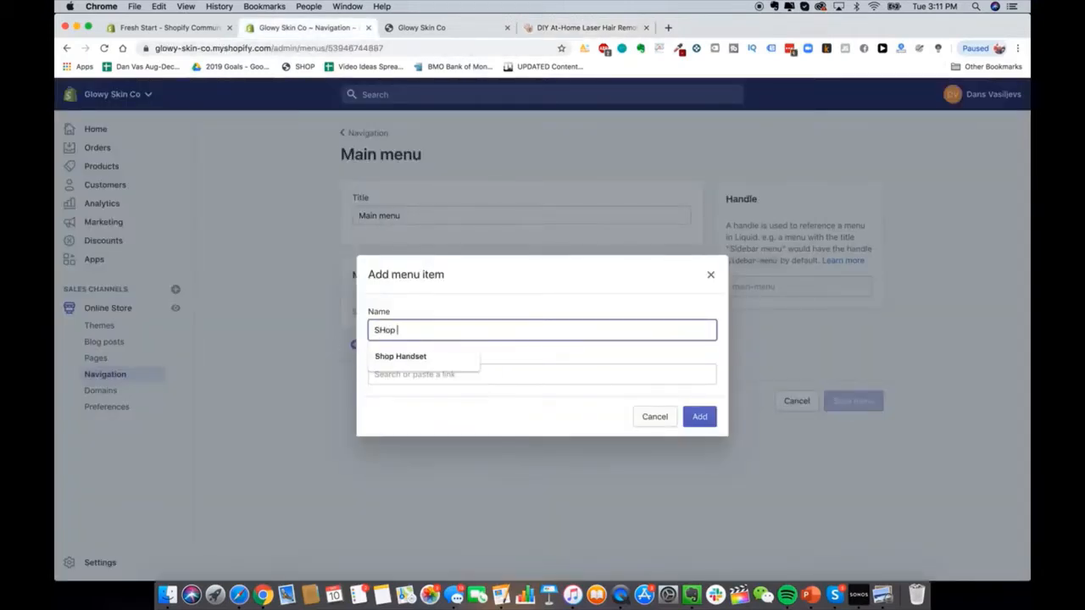
key("BackSpace")
key("BackSpace")
type("ndset")
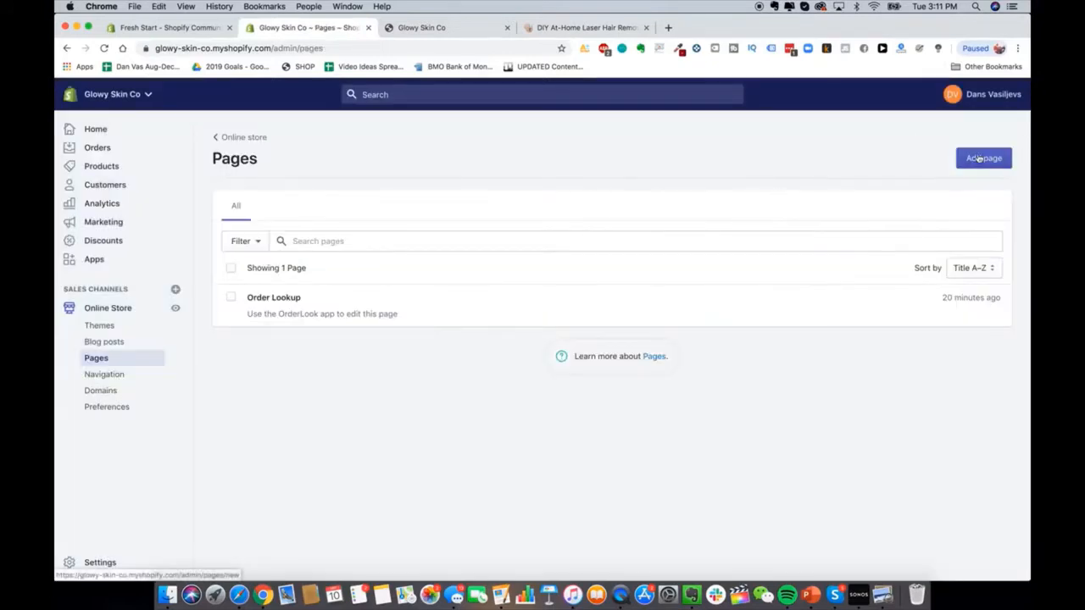
Step: Create and save a new store page titled 'Reviews'
left_click(983, 159)
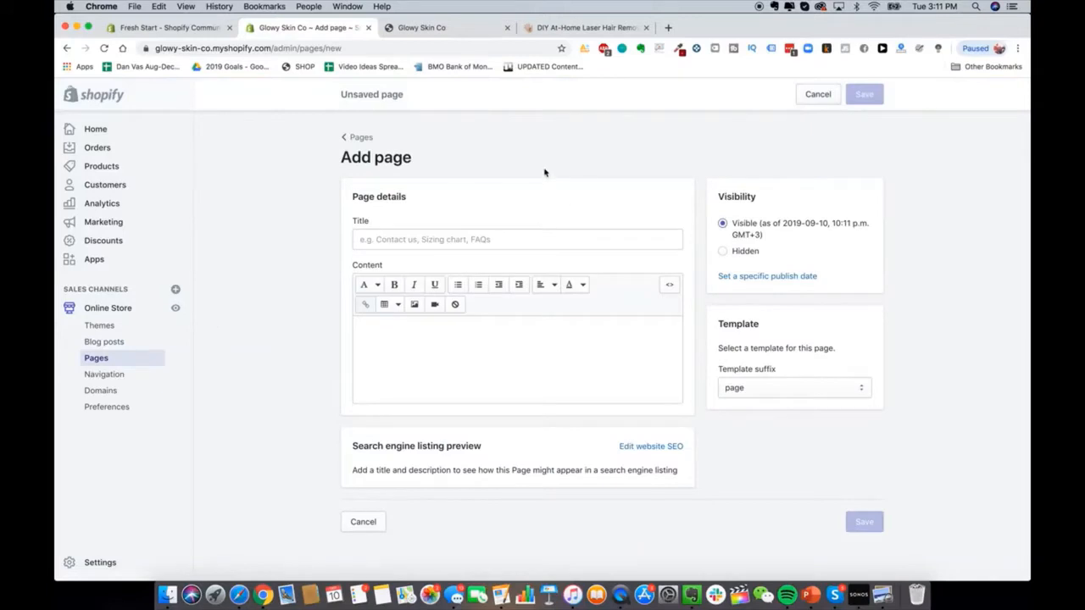
left_click(585, 27)
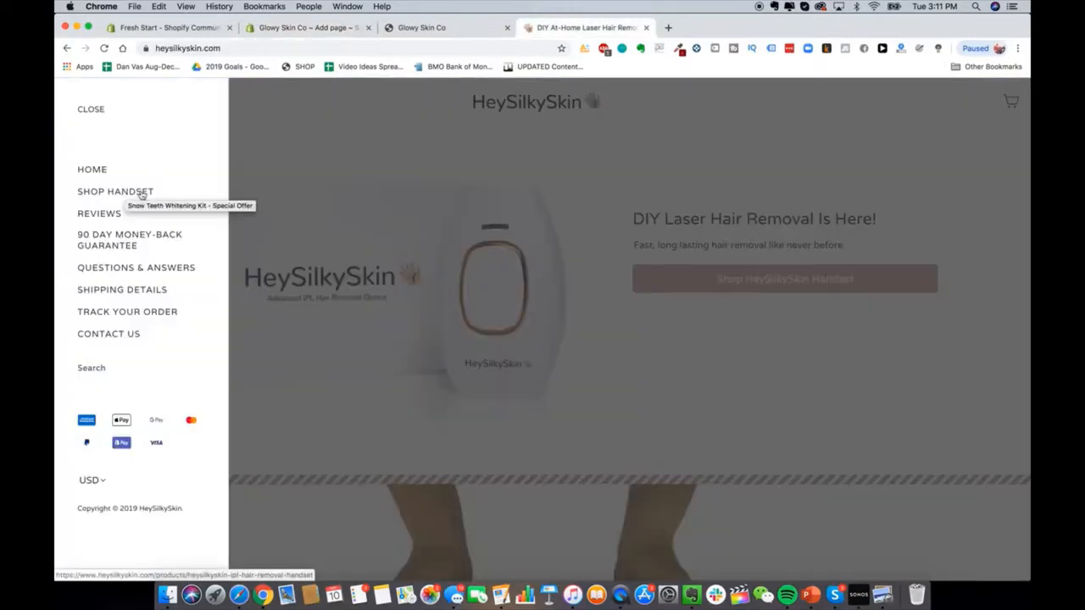
left_click(182, 30)
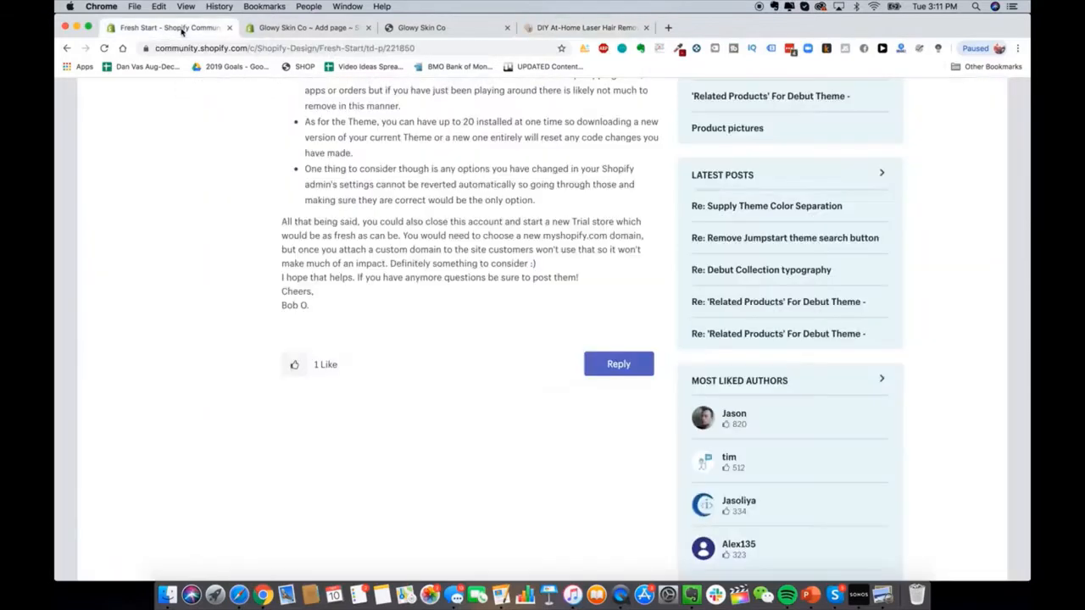
left_click(261, 31)
left_click(440, 238)
type("Reviews")
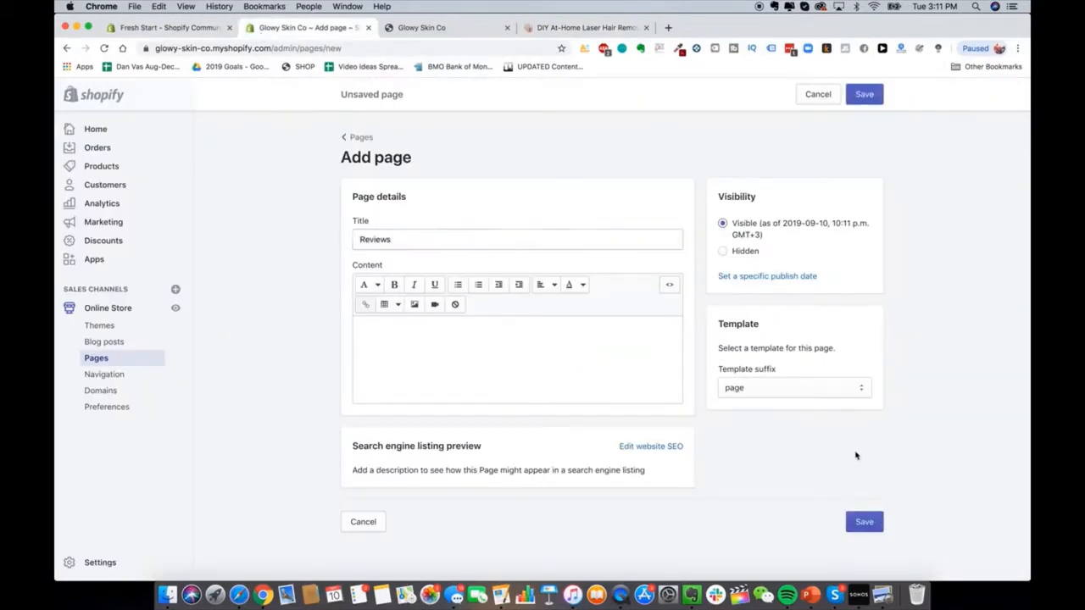
left_click(865, 520)
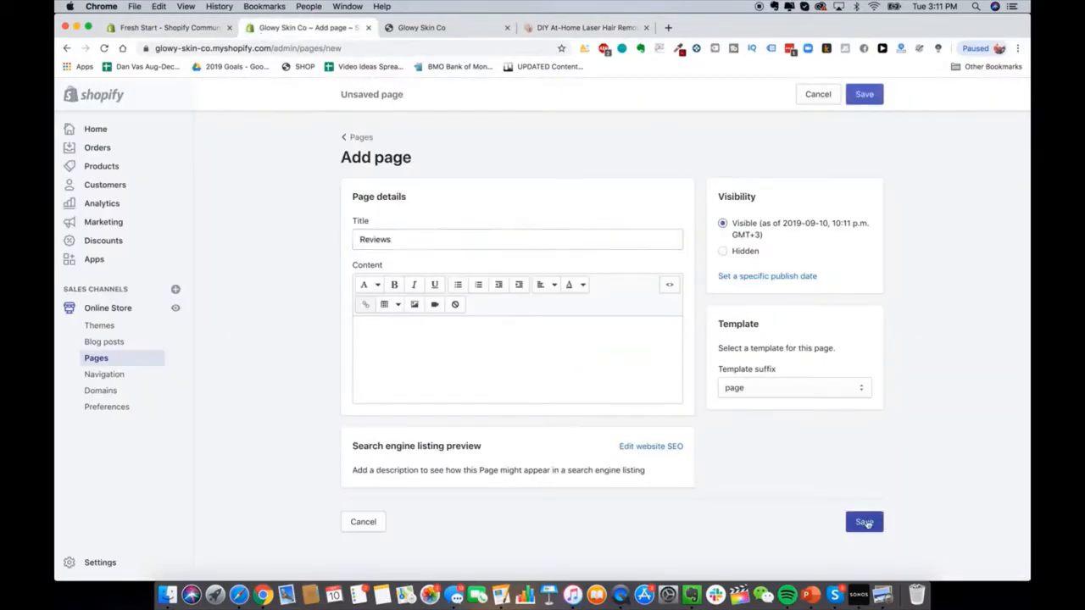
Step: After checking the reference guarantee page, create and save a 'Lifetime Warranty + Guarantee' page
left_click(600, 27)
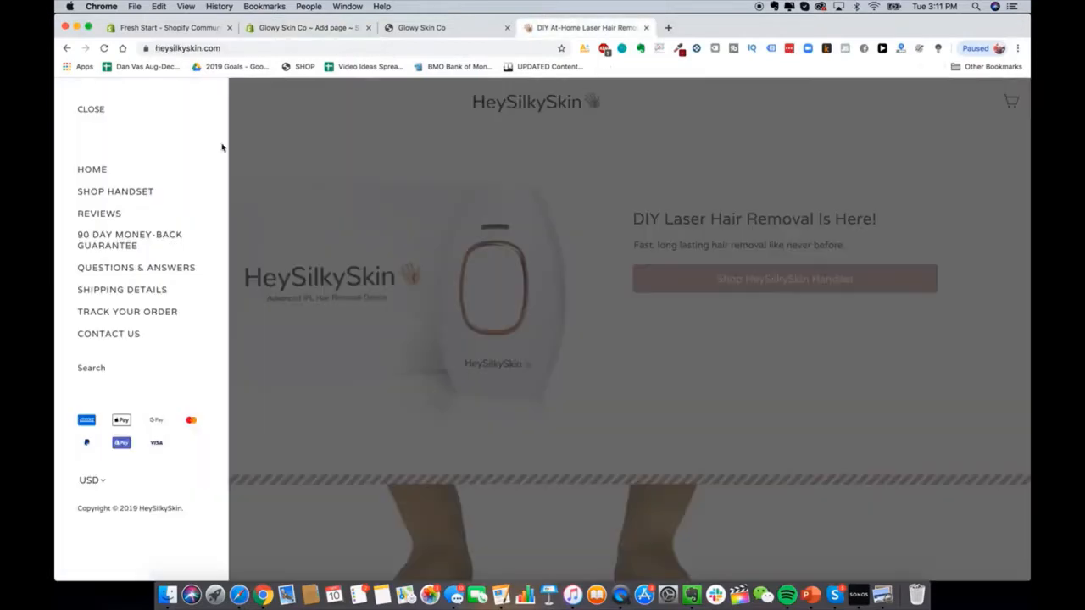
left_click(146, 236)
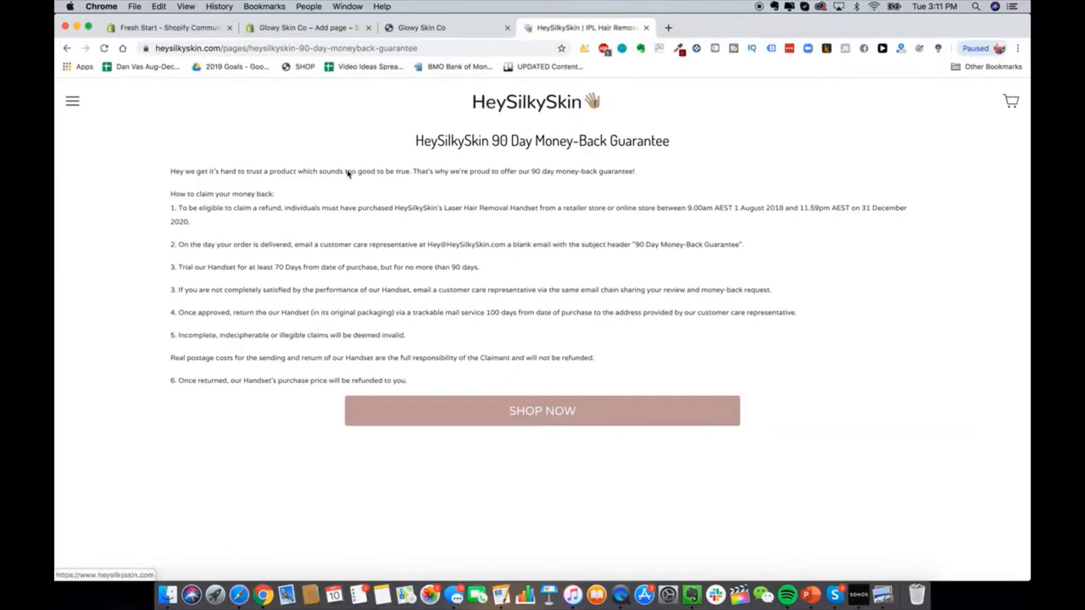
left_click(320, 28)
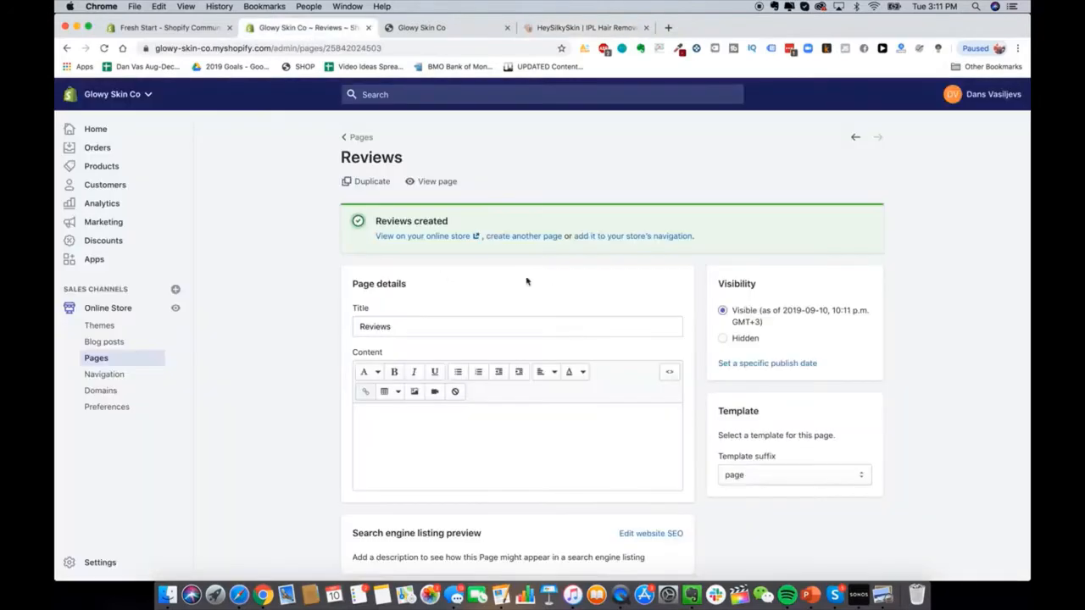
left_click(355, 138)
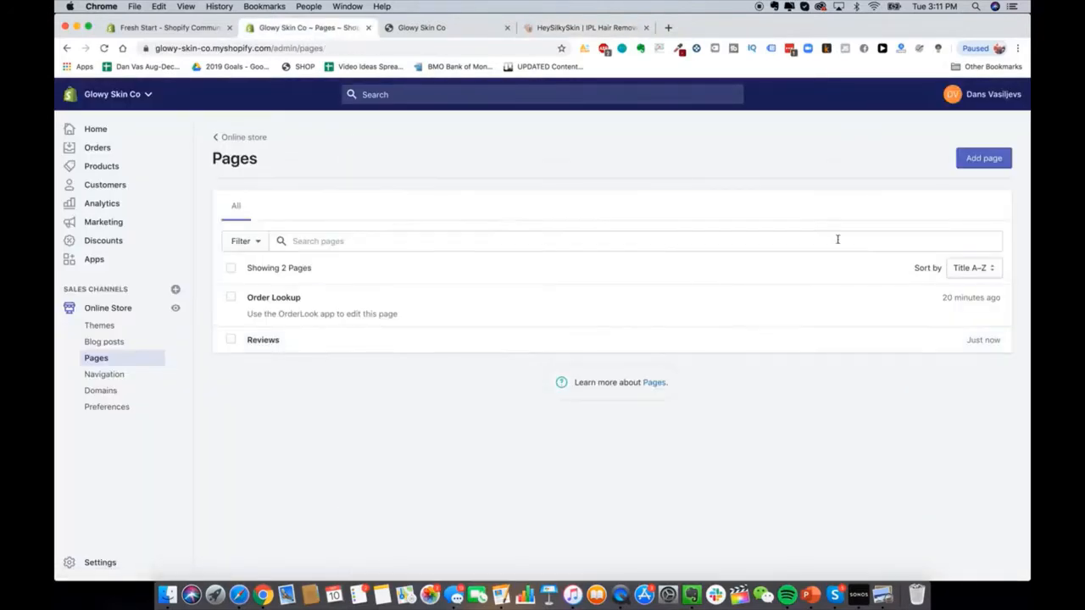
left_click(984, 159)
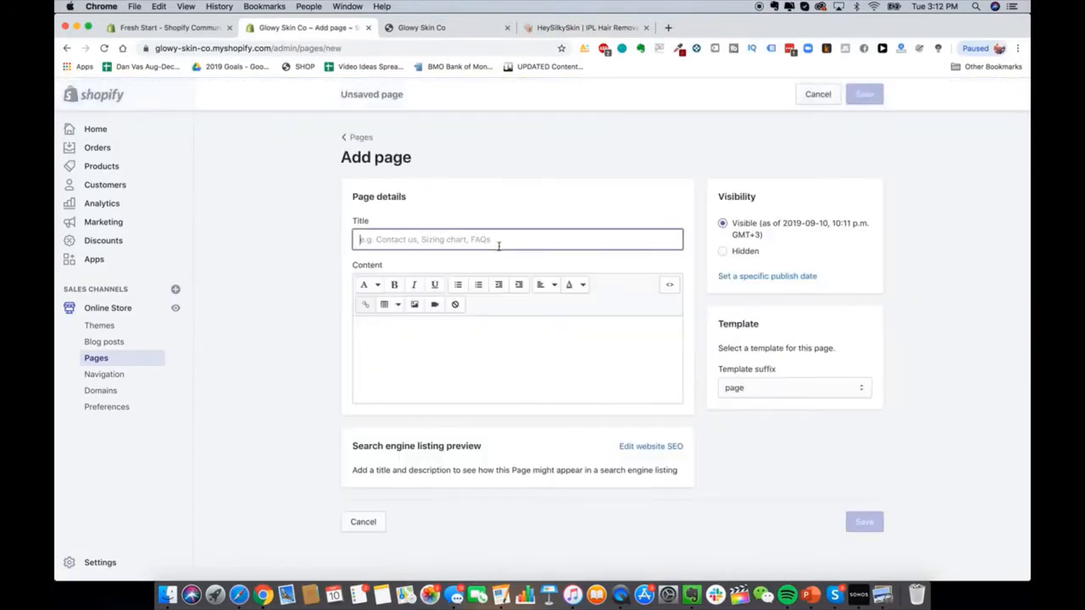
type("Lifetime ")
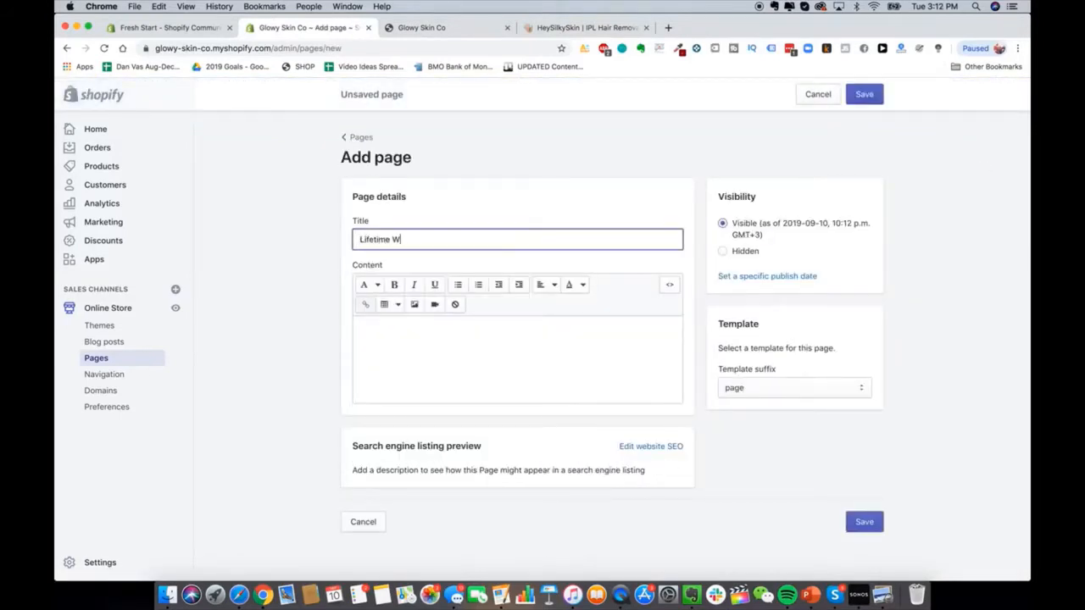
type("Warranty + Guarantee")
left_click(880, 525)
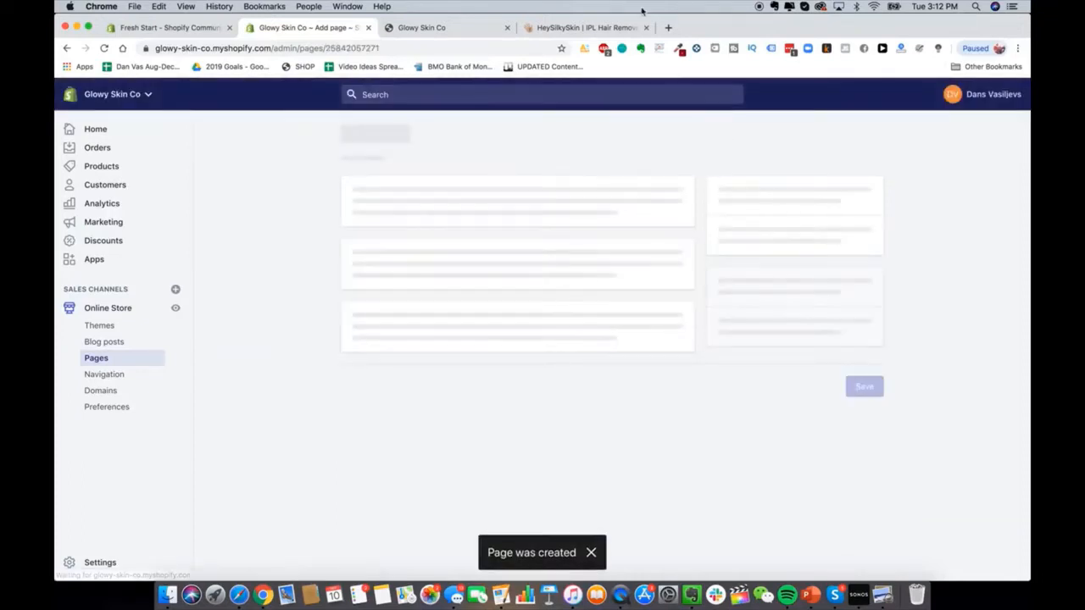
Step: Create and save another page titled 'Shipping Details'
left_click(581, 28)
left_click(72, 101)
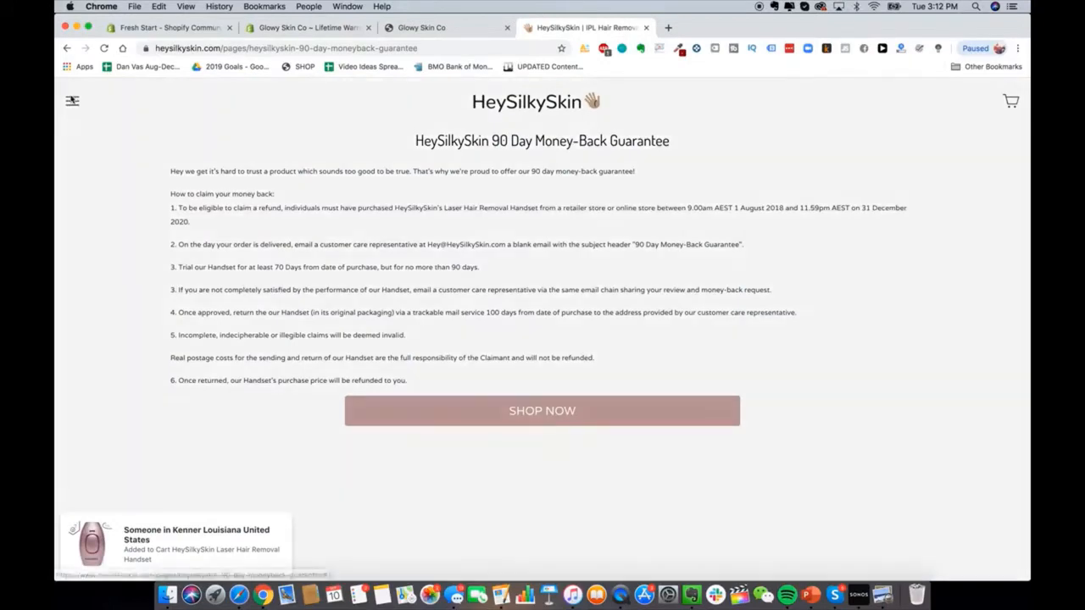
left_click(305, 29)
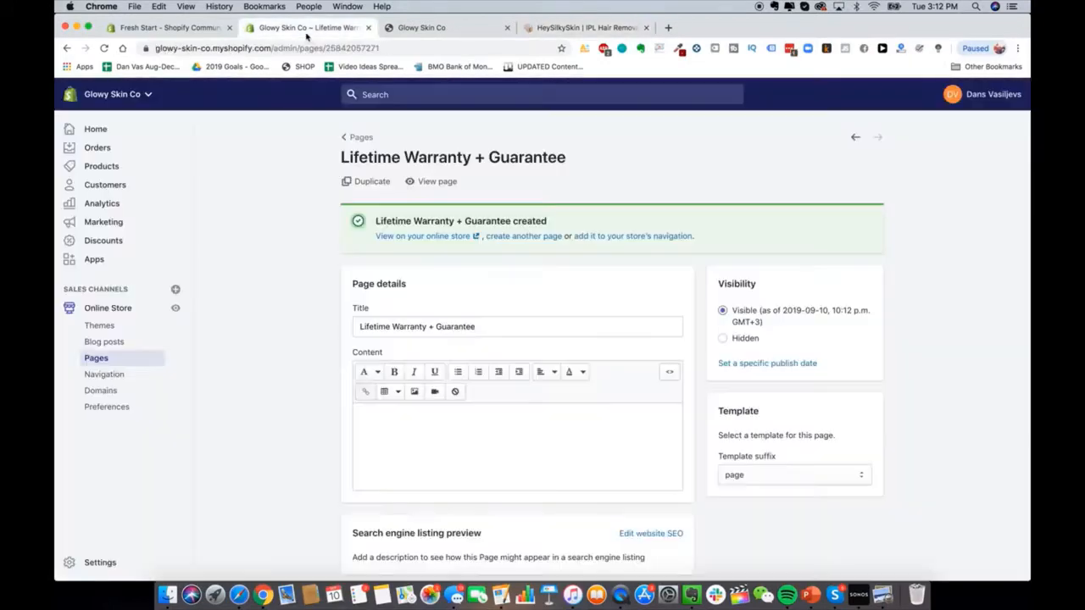
left_click(507, 231)
type("S")
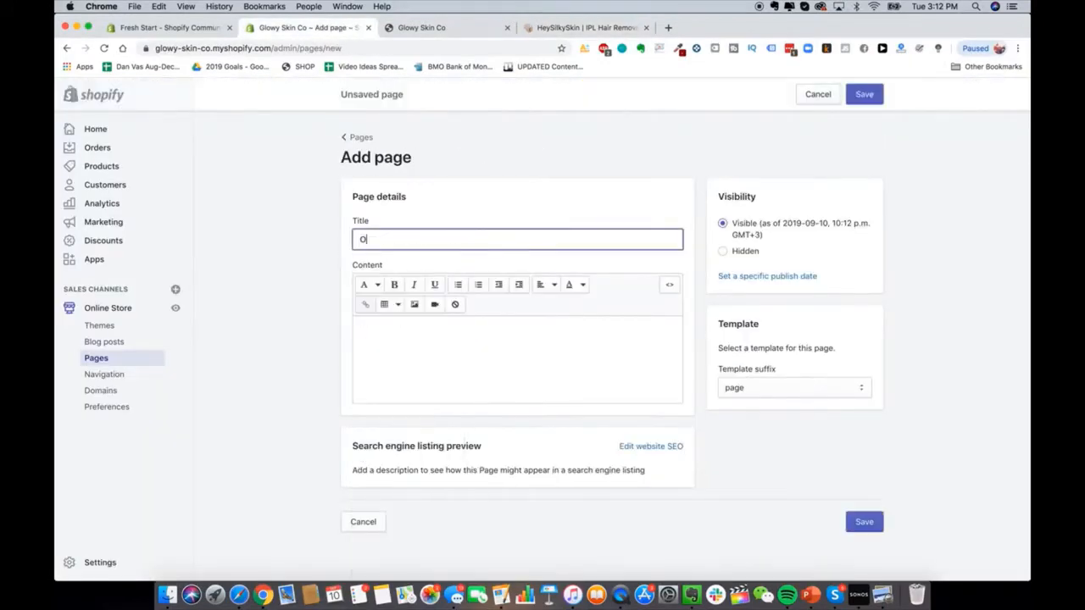
key("BackSpace")
type("Shipping Details")
left_click(864, 521)
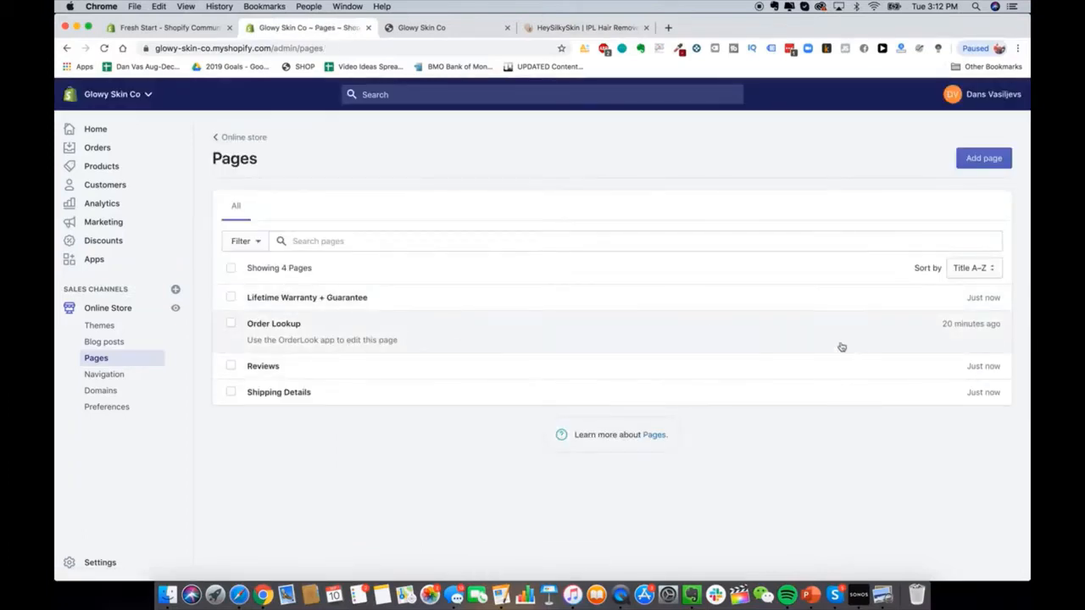
Step: Retitle the Order Lookup page to 'Track Your Order' and save it
left_click(777, 330)
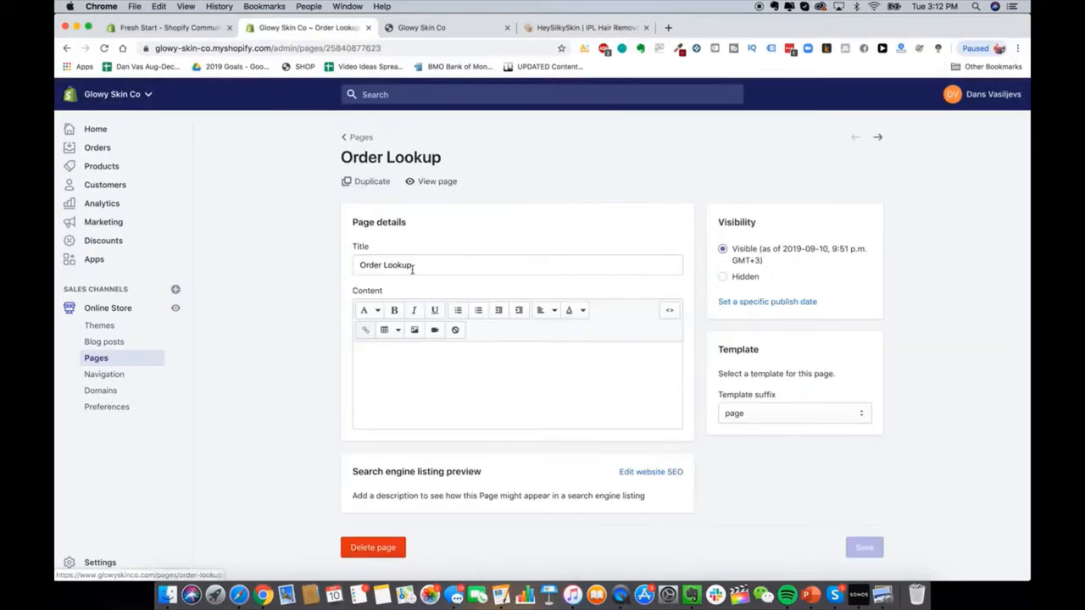
triple_click(386, 265)
type("Track Your Order")
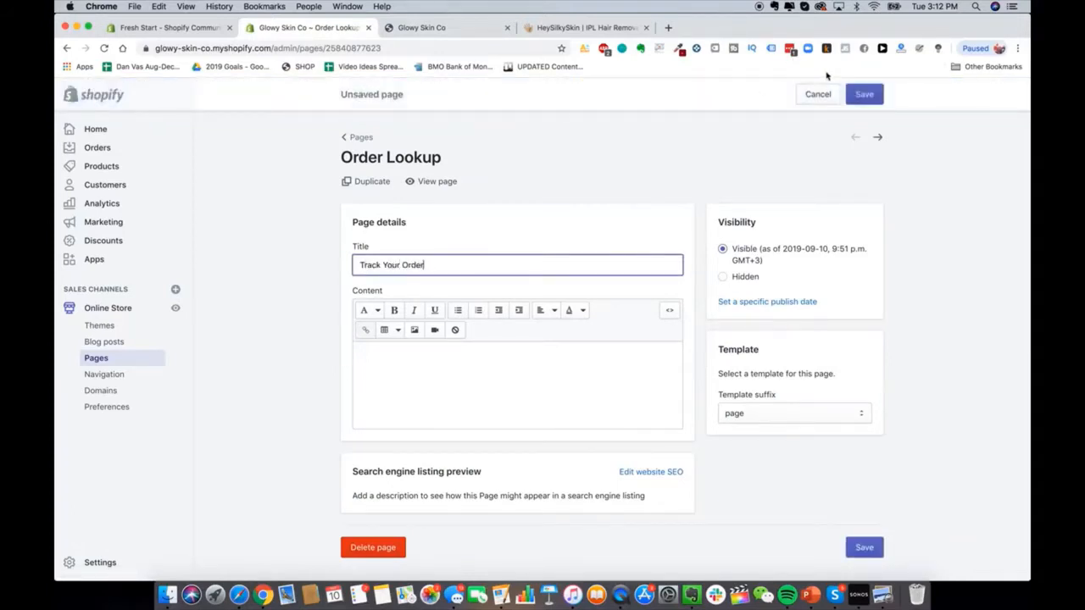
left_click(865, 95)
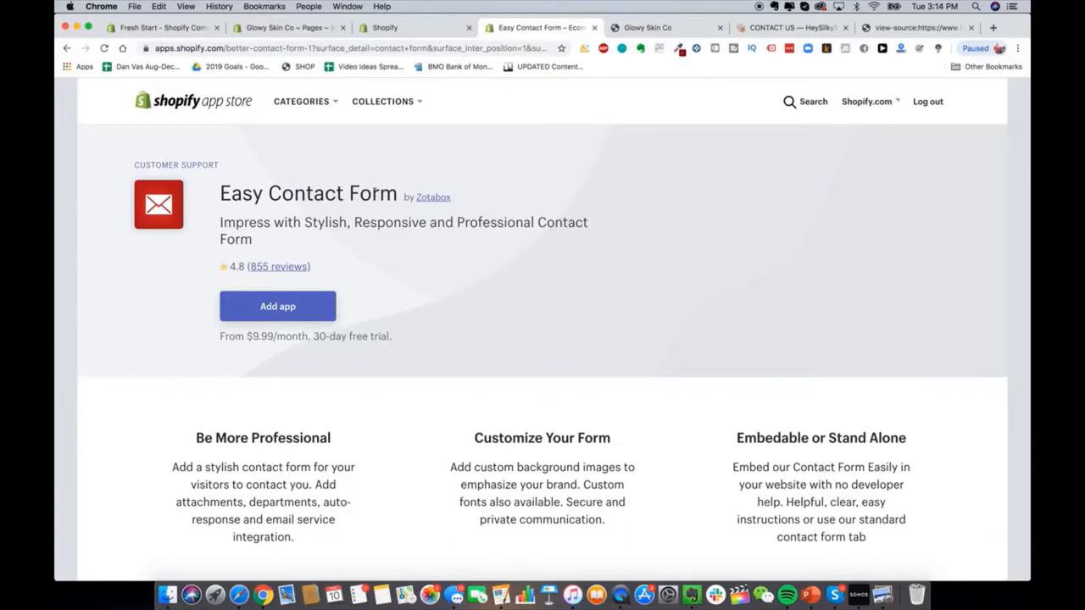
Step: Add the Easy Contact Form app by Zotabox and approve its installation
left_click(294, 307)
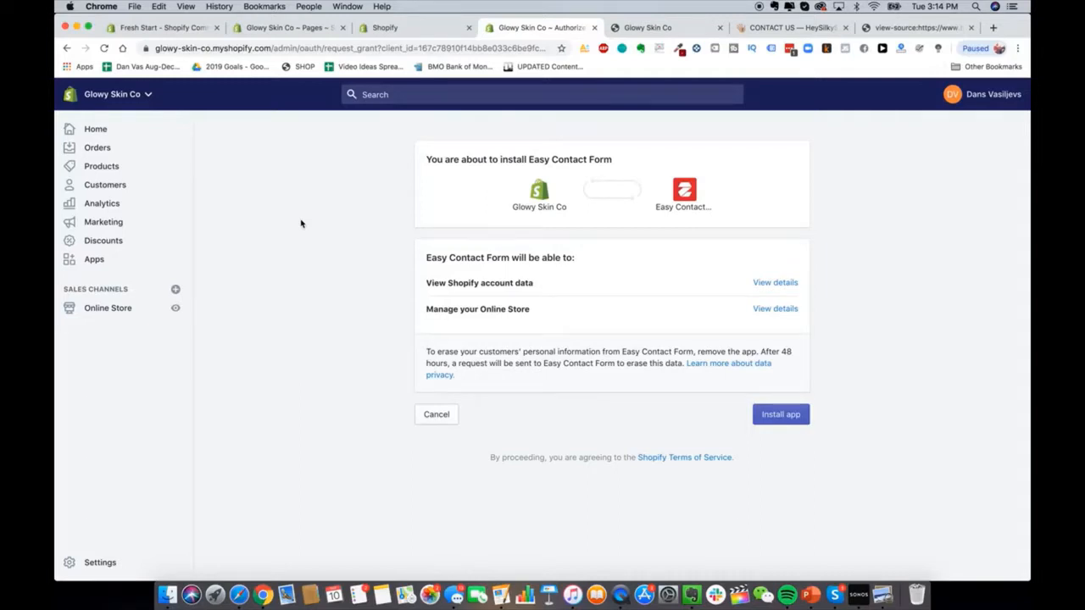
left_click(762, 413)
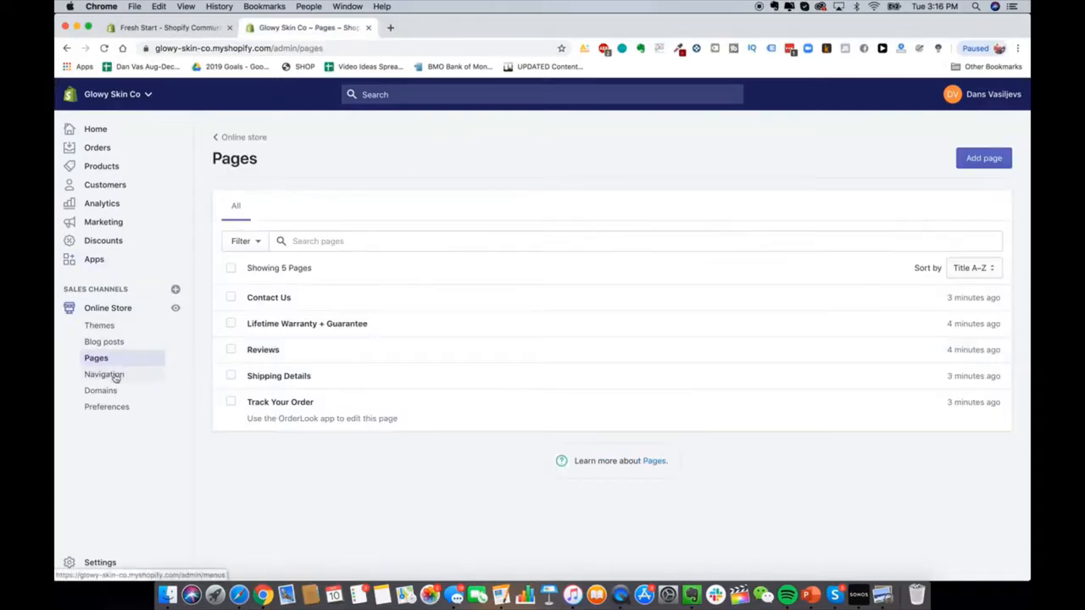
Step: Add a Contact Us item to the Main menu, linked to the Contact Us page
left_click(111, 375)
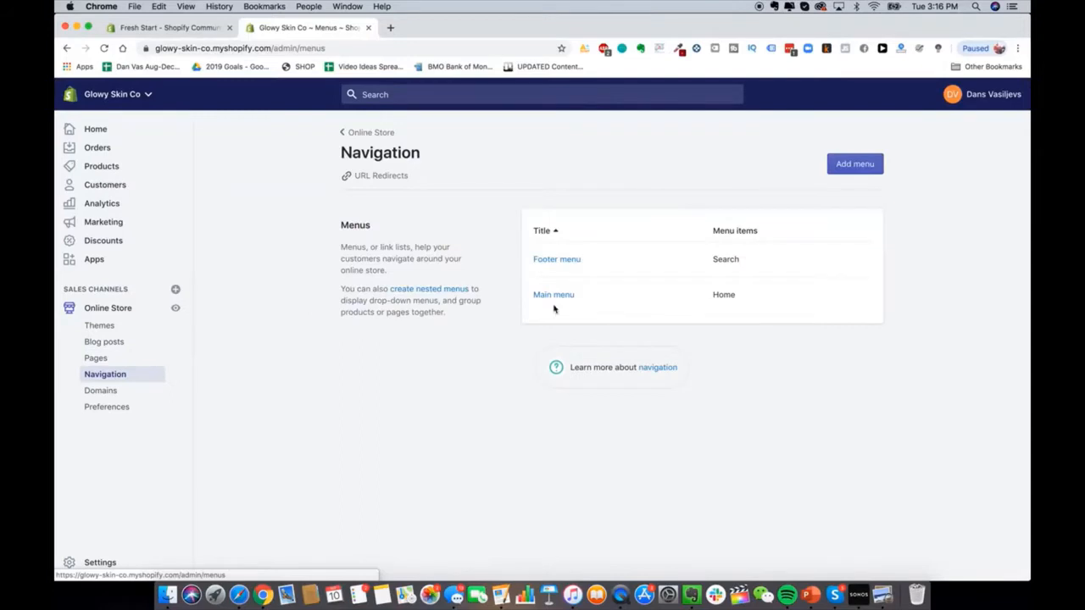
left_click(555, 295)
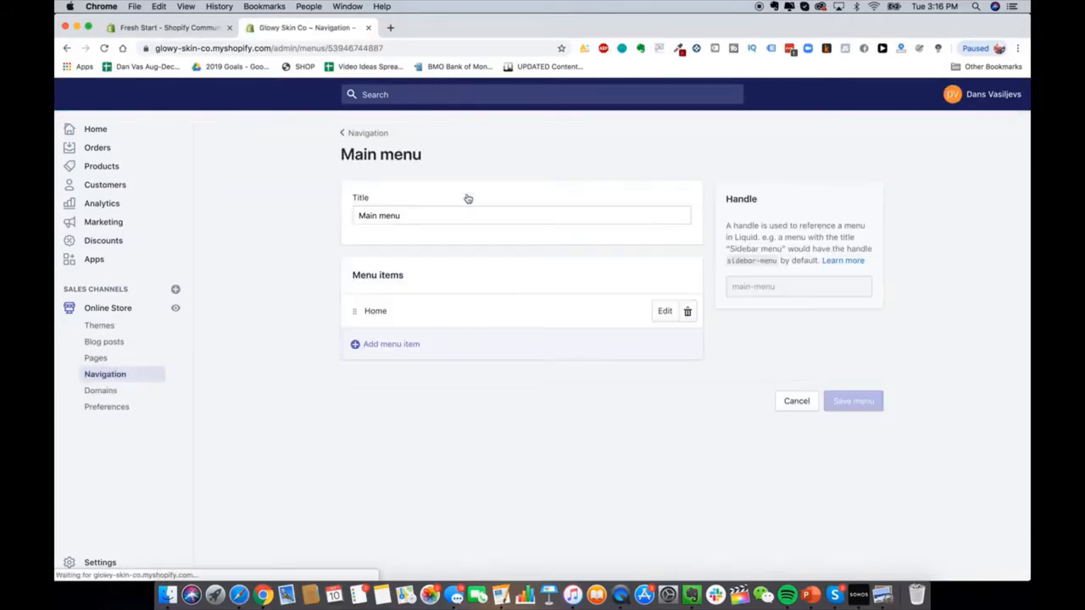
left_click(398, 342)
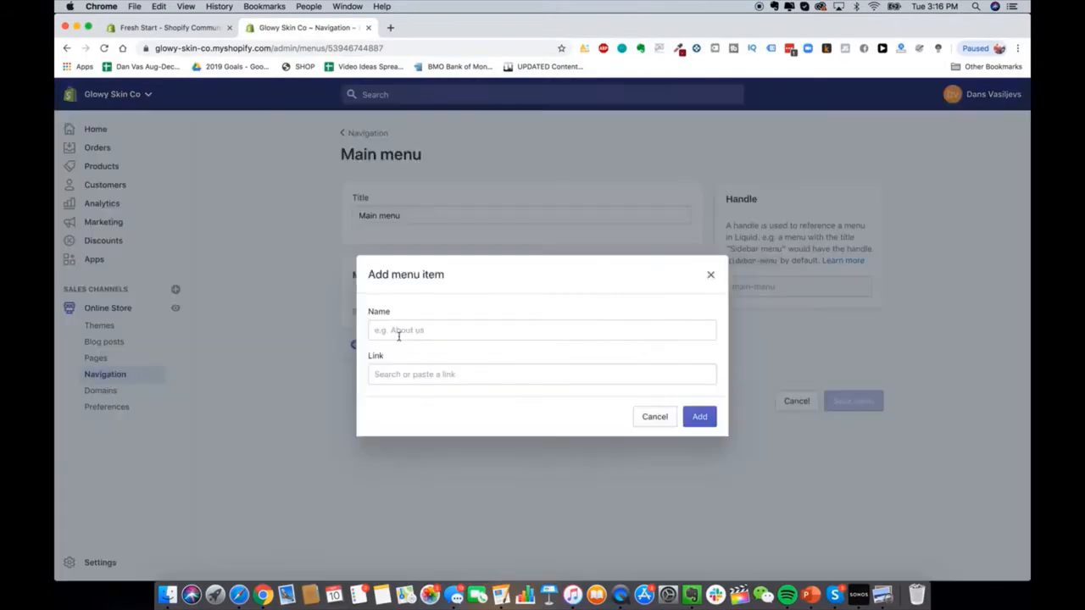
left_click(417, 328)
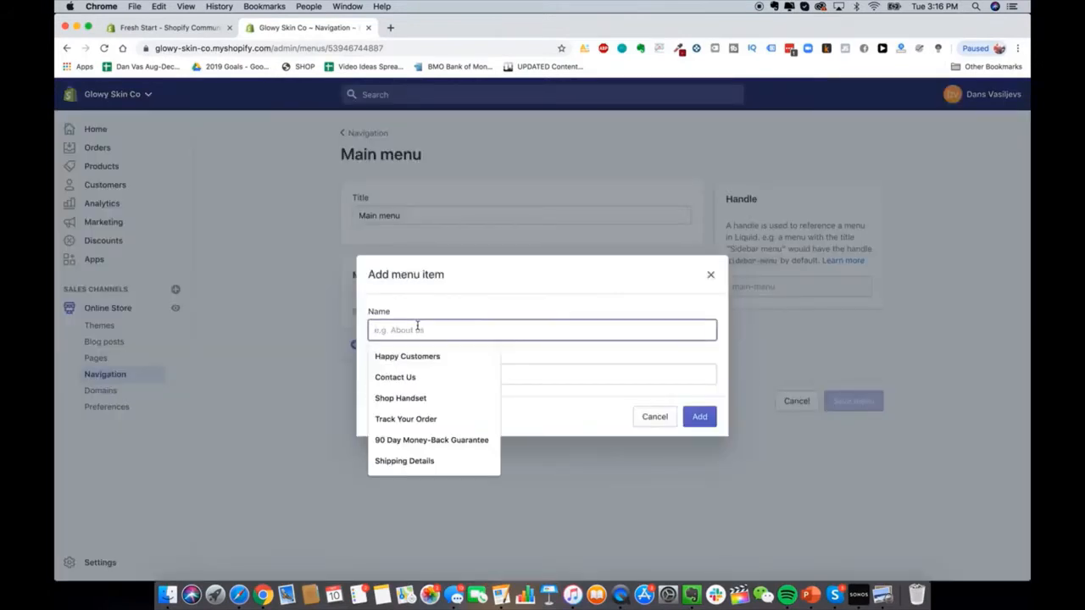
left_click(426, 378)
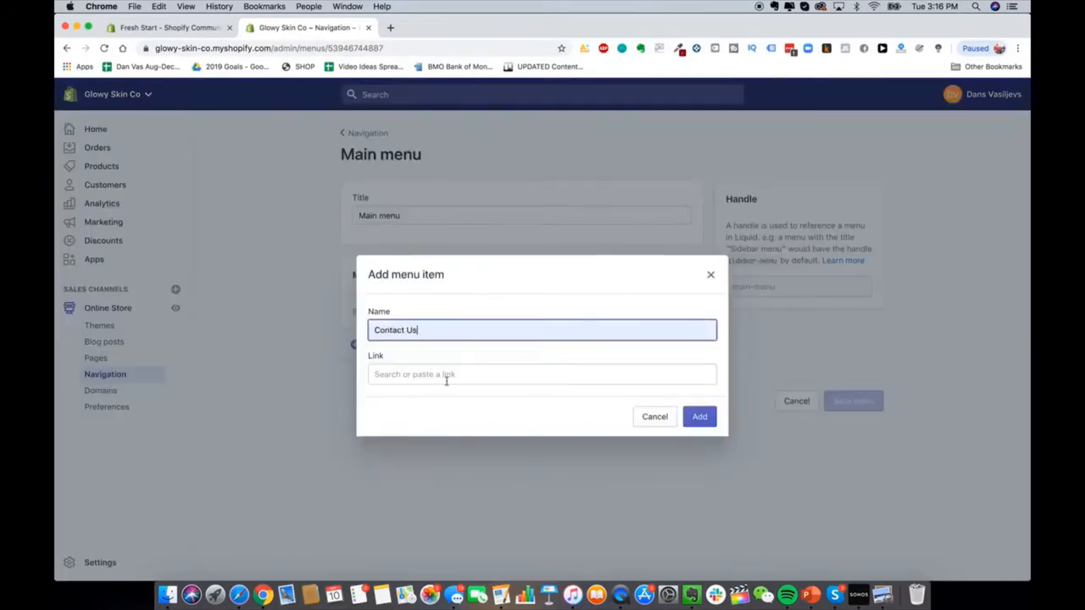
left_click(444, 376)
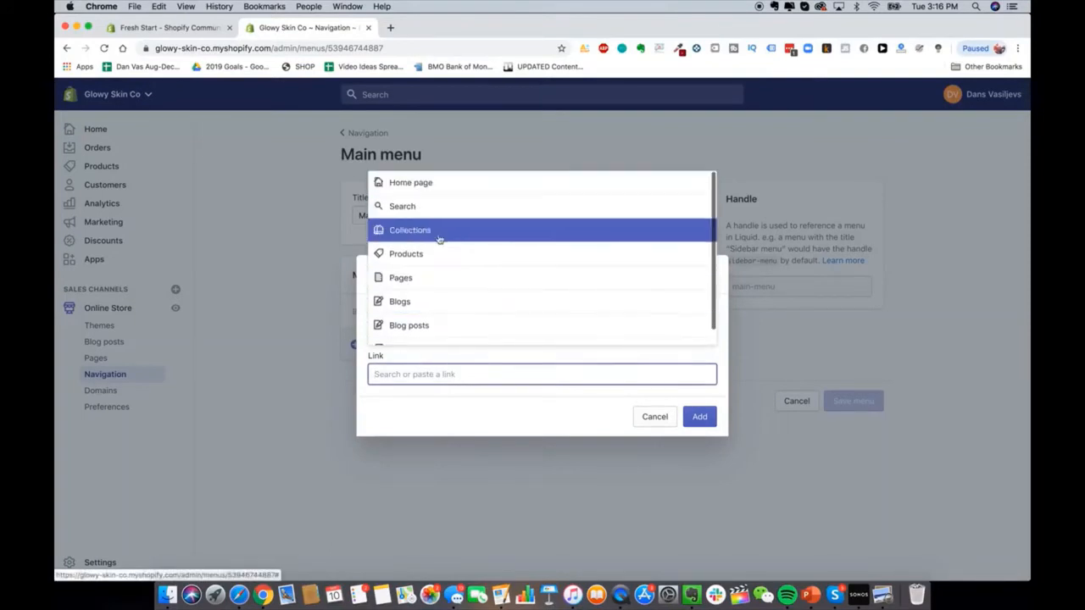
left_click(439, 275)
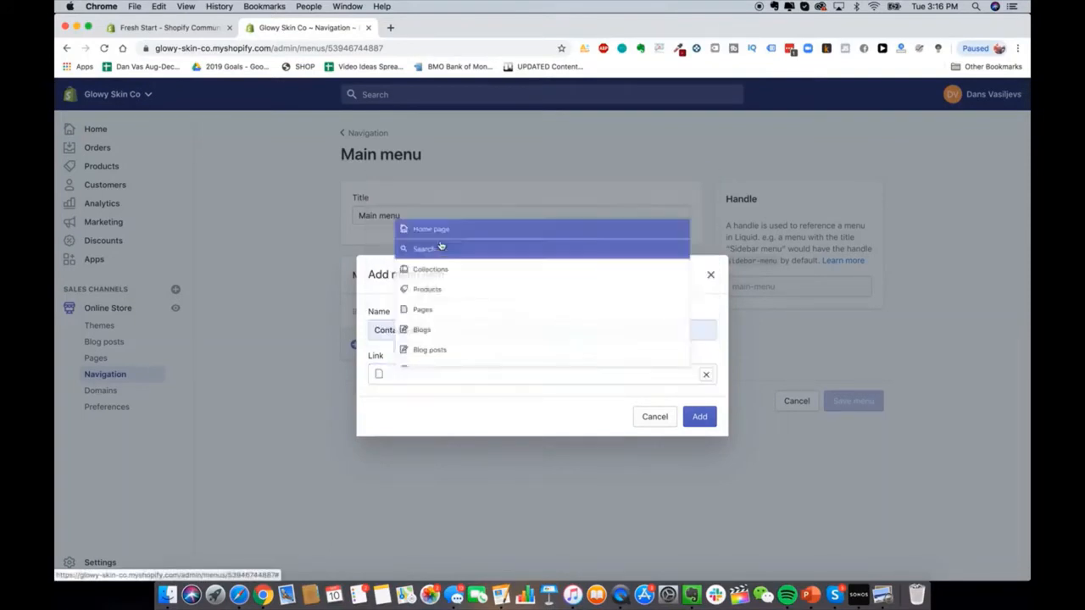
left_click(428, 241)
left_click(697, 416)
Step: Add a Shop Handset menu item linked to the laser hair removal product
left_click(444, 377)
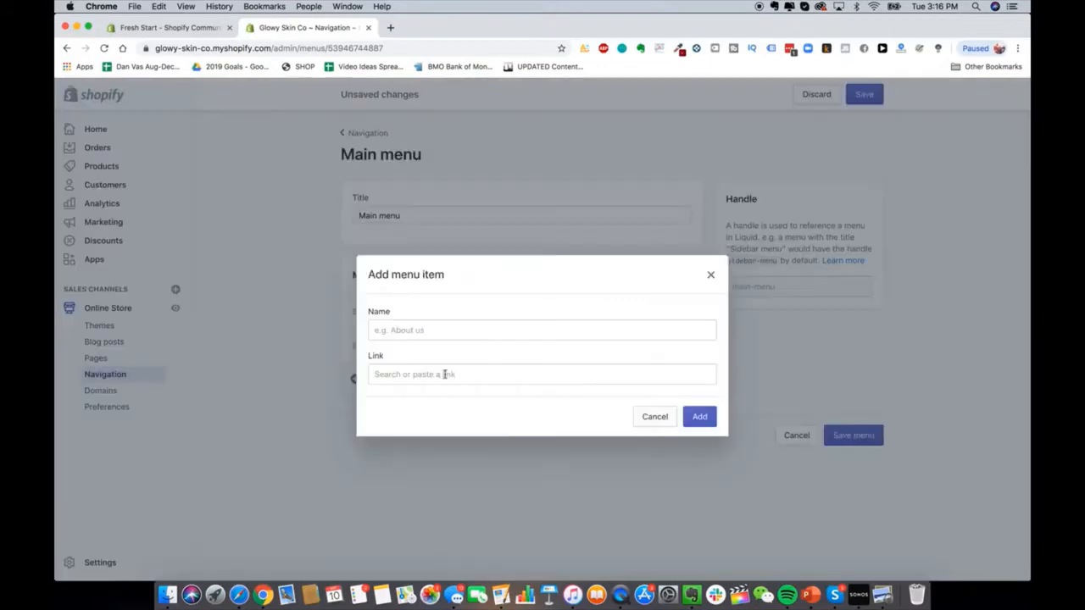
left_click(427, 330)
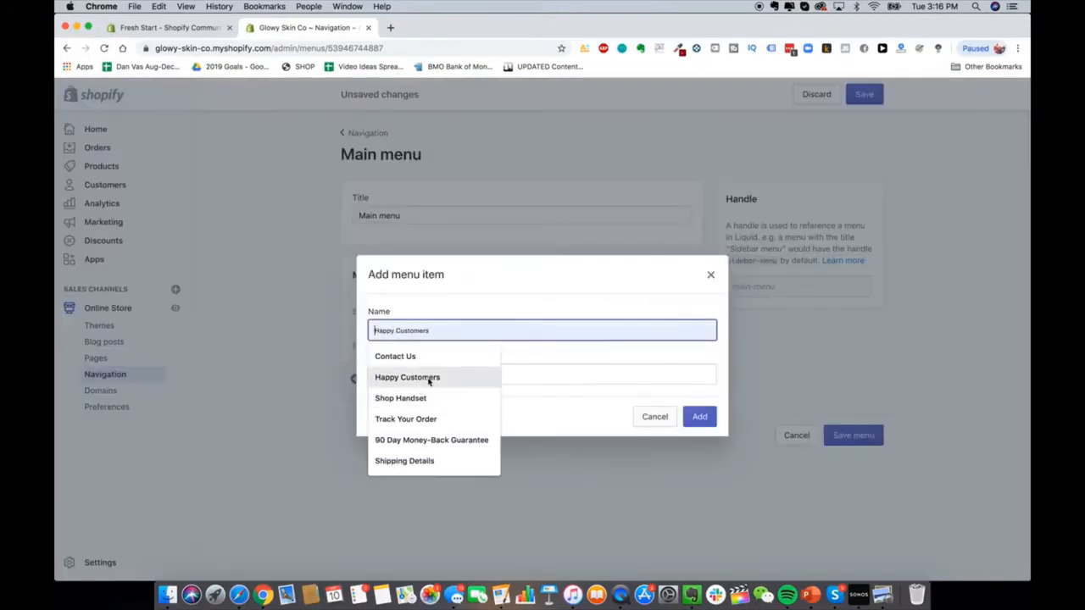
left_click(428, 398)
left_click(426, 374)
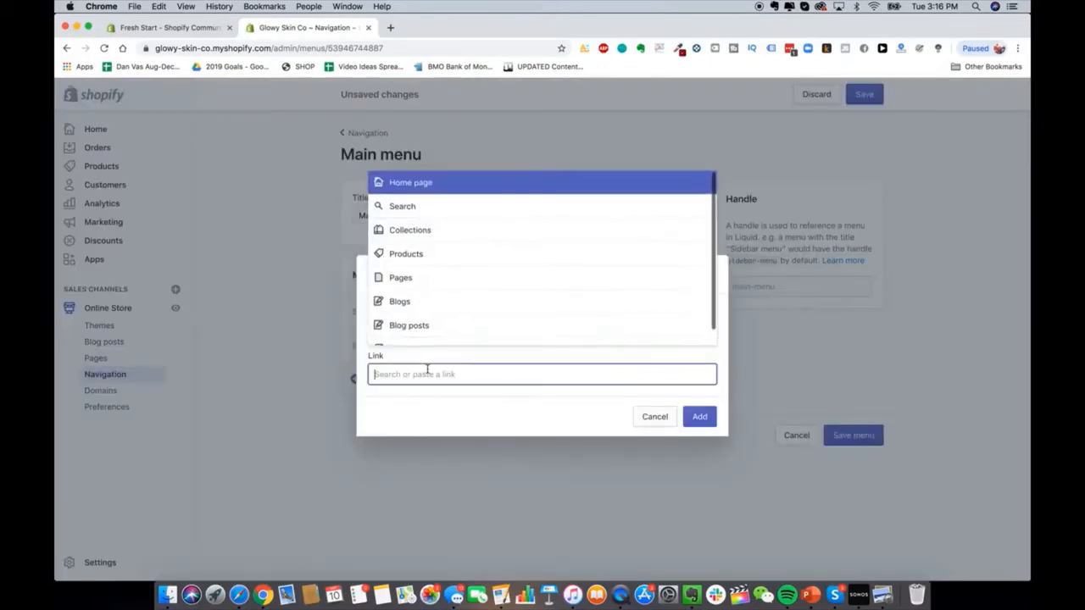
left_click(428, 254)
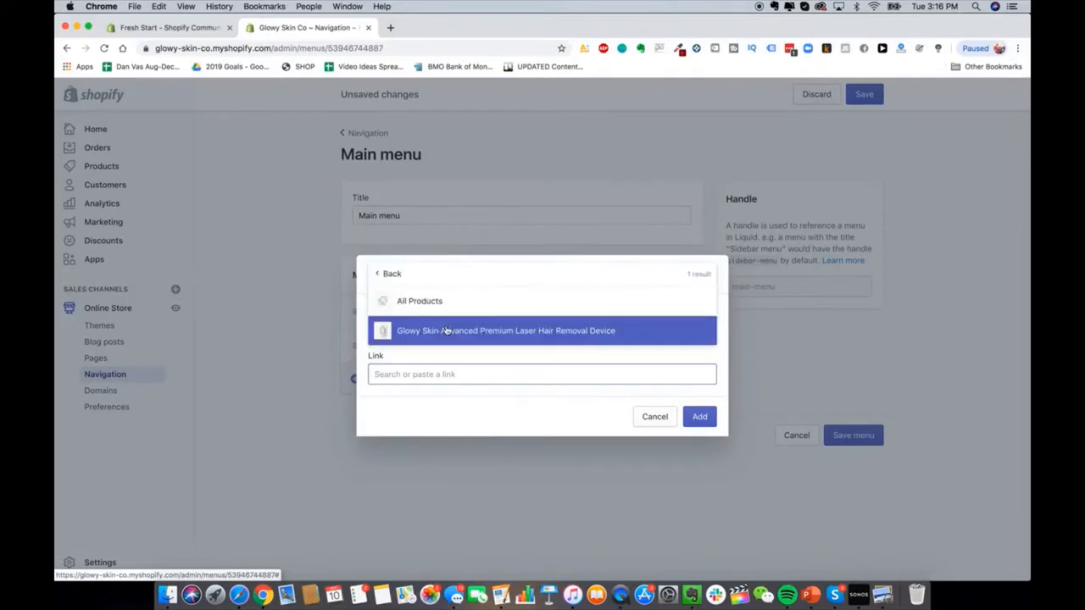
left_click(446, 327)
left_click(696, 416)
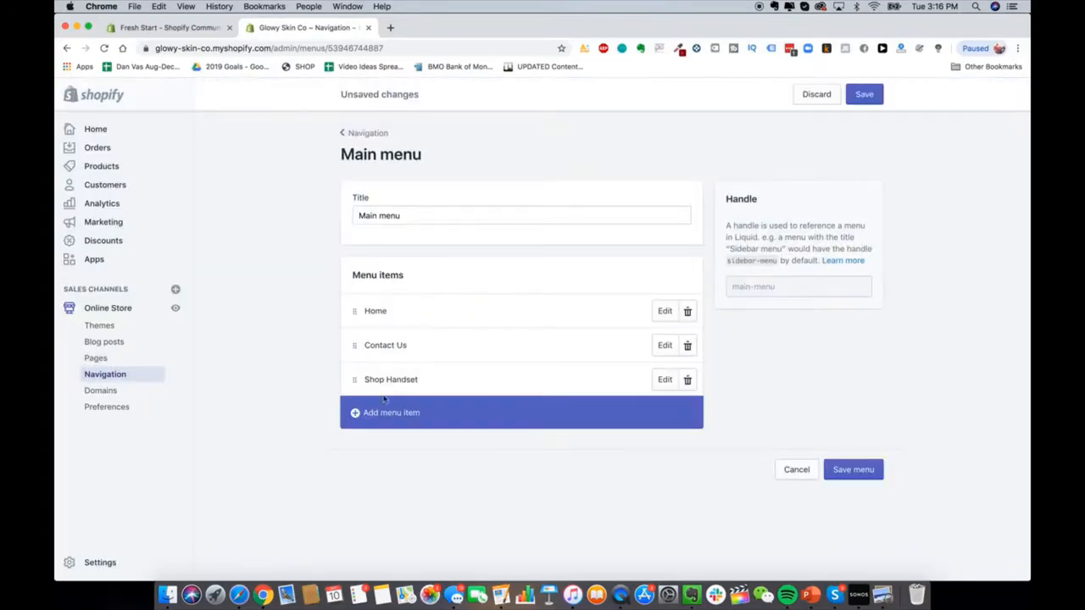
Step: Start a third menu item, looking through the name suggestions and link destinations
left_click(392, 416)
left_click(452, 329)
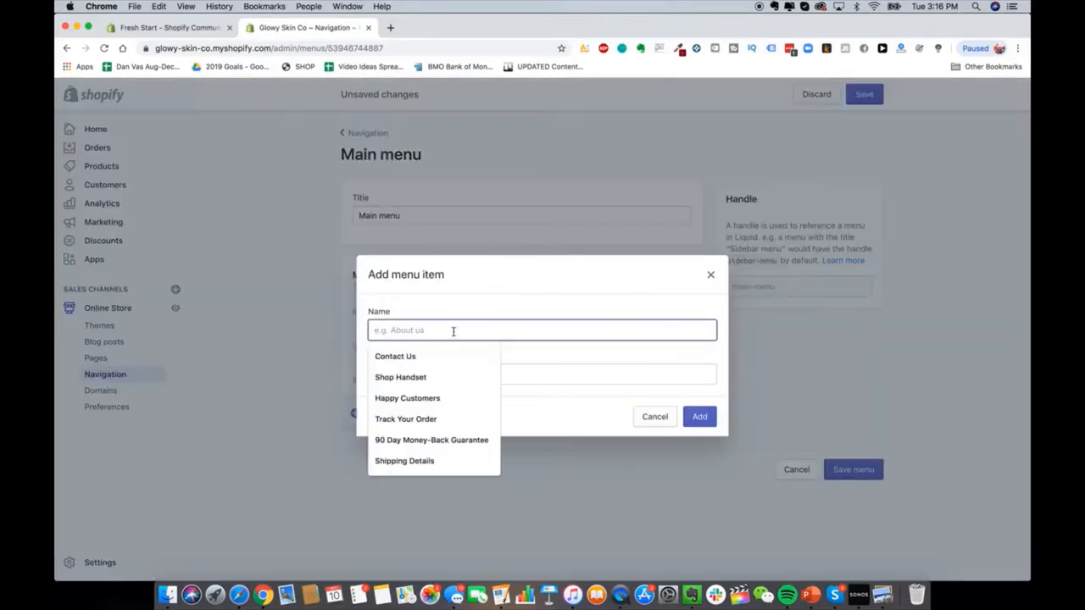
left_click(455, 321)
left_click(454, 324)
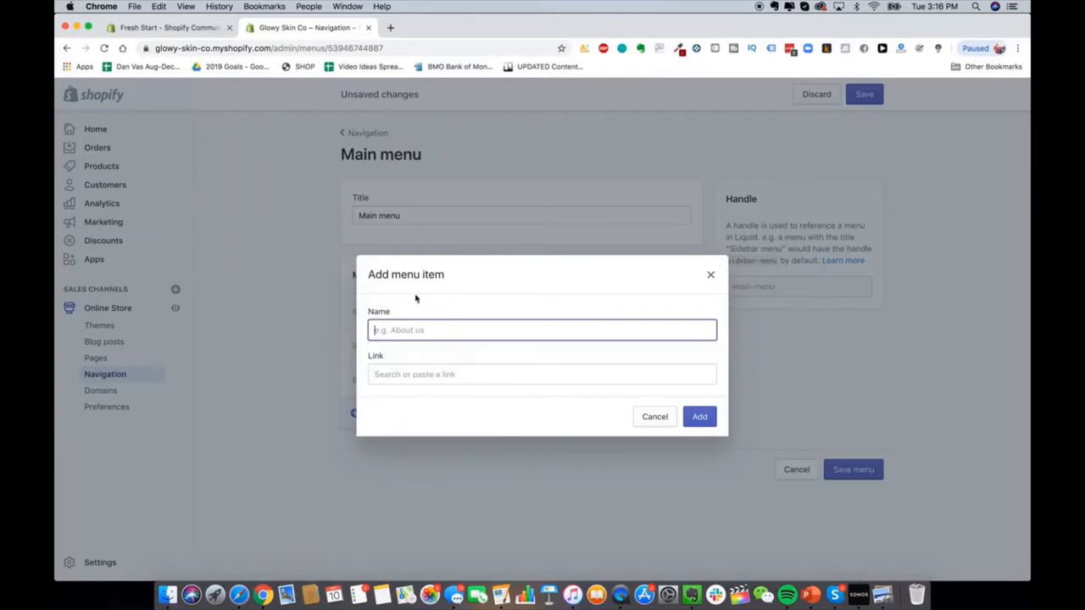
left_click(407, 330)
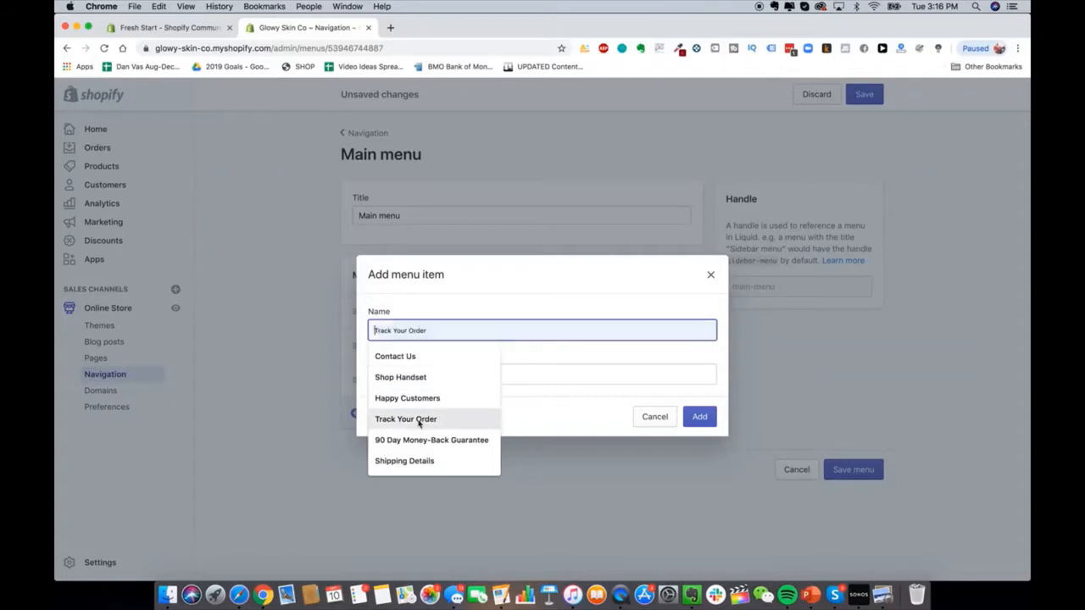
left_click(445, 323)
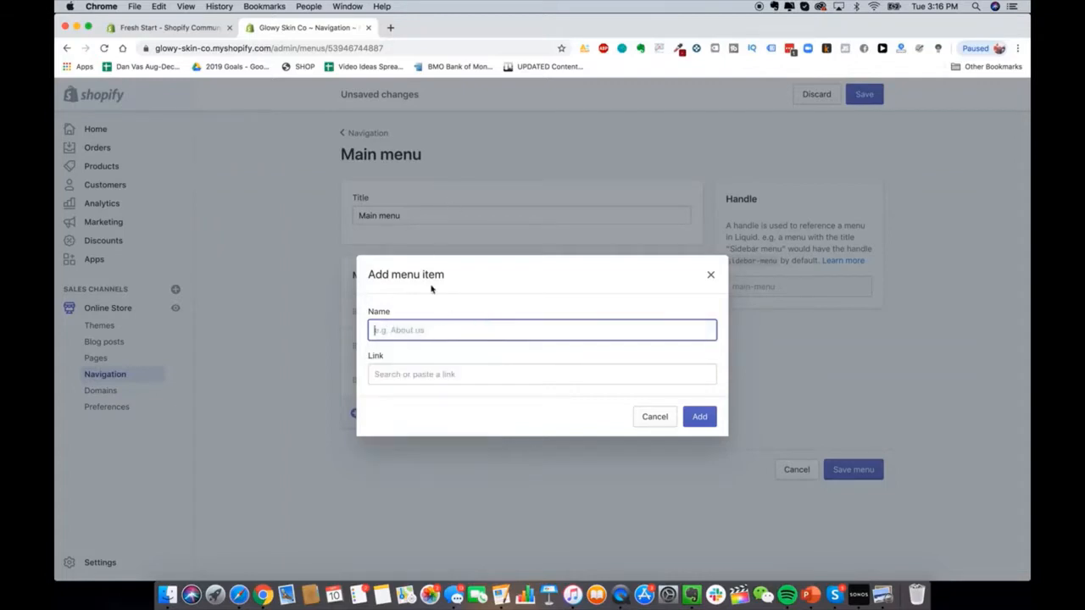
left_click(421, 330)
left_click(524, 366)
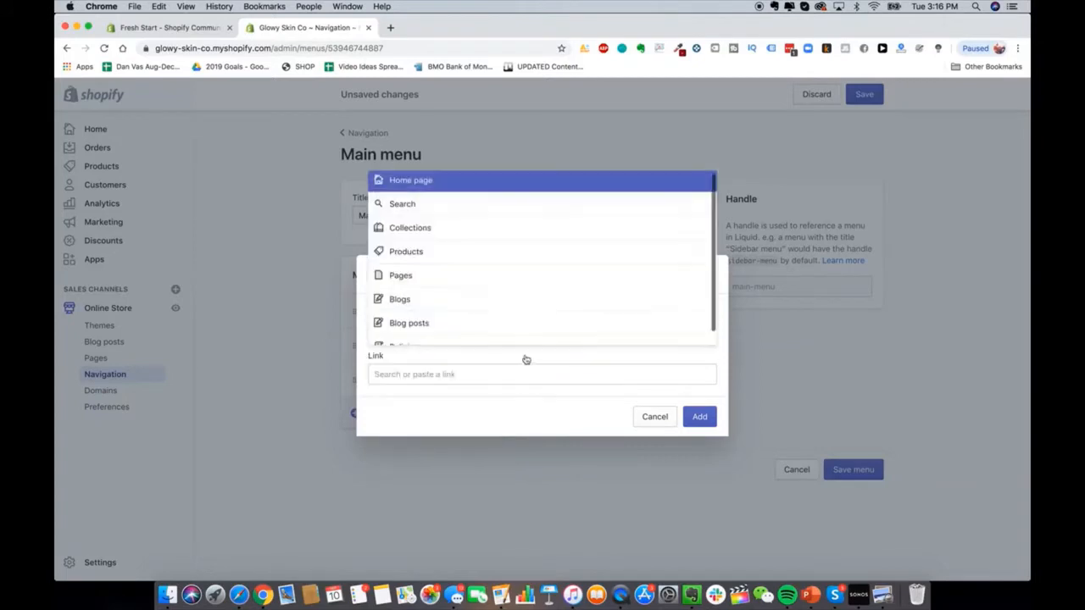
scroll(477, 274, "down", 1)
left_click(465, 407)
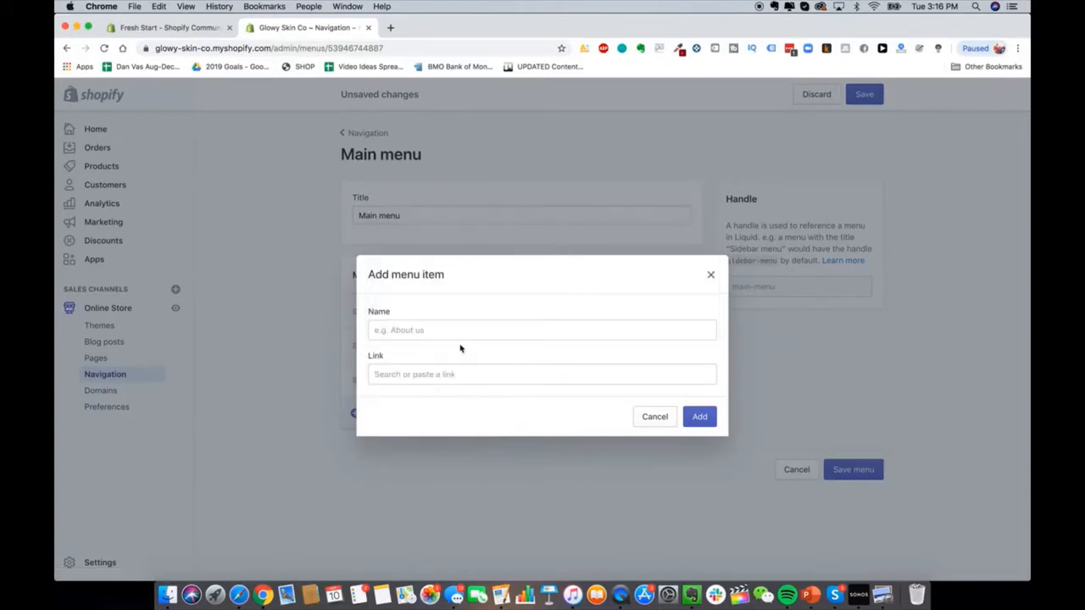
left_click(462, 338)
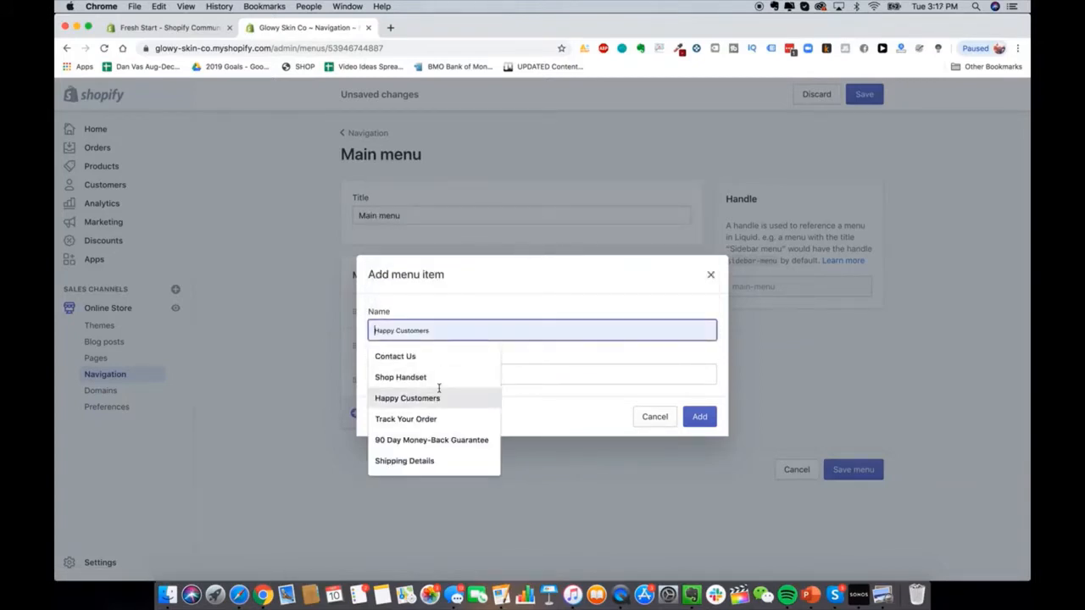
Step: Name it 'Lifetime Warranty', link it to the Lifetime Warranty + Guarantee page, and save the menu
type("Lifetime Warranty")
left_click(441, 373)
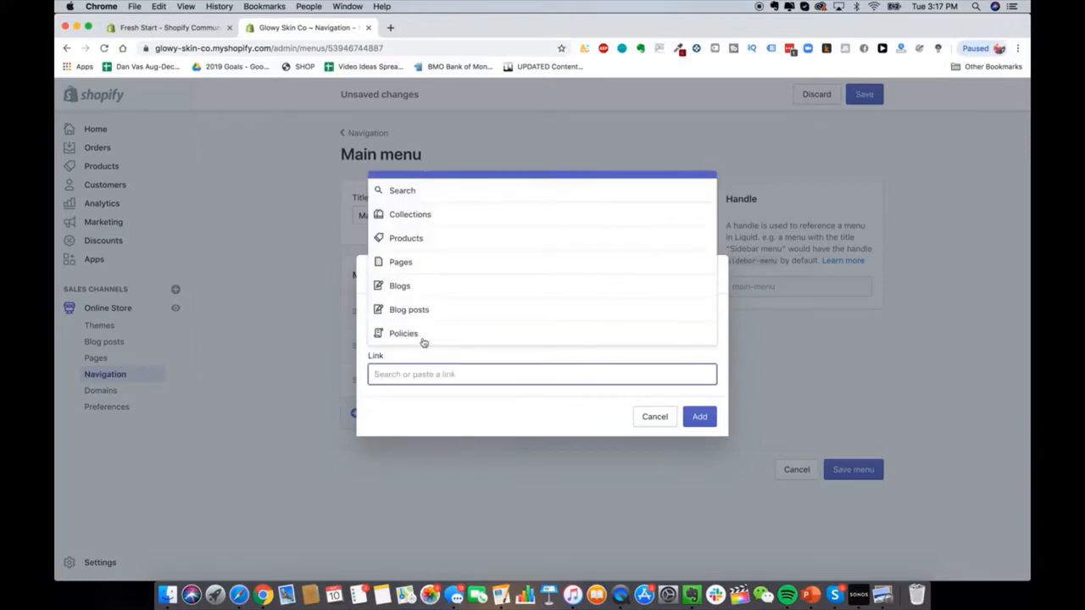
left_click(426, 262)
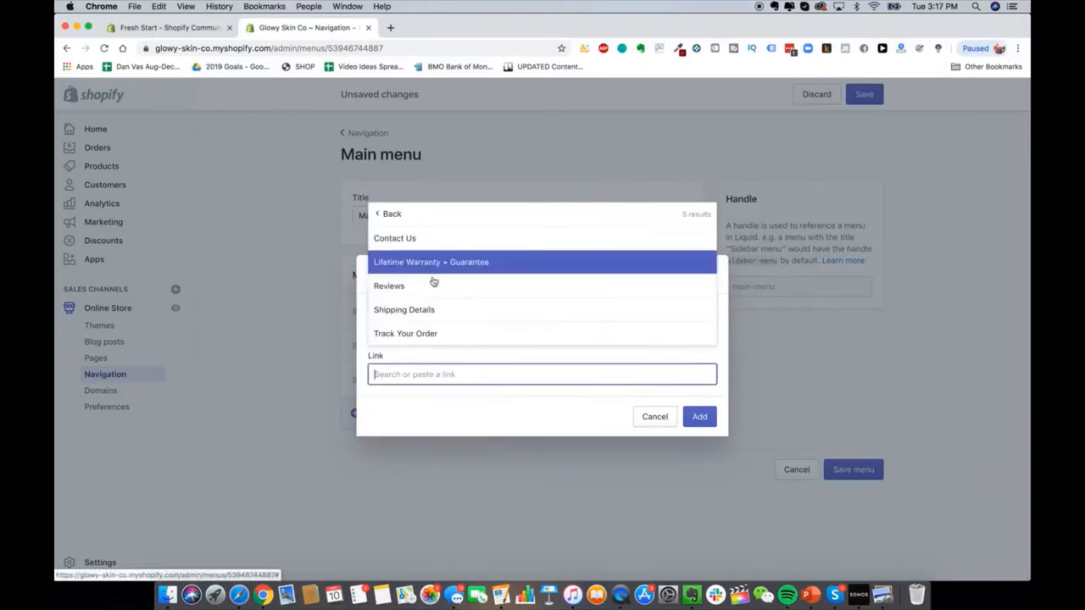
left_click(448, 263)
left_click(697, 416)
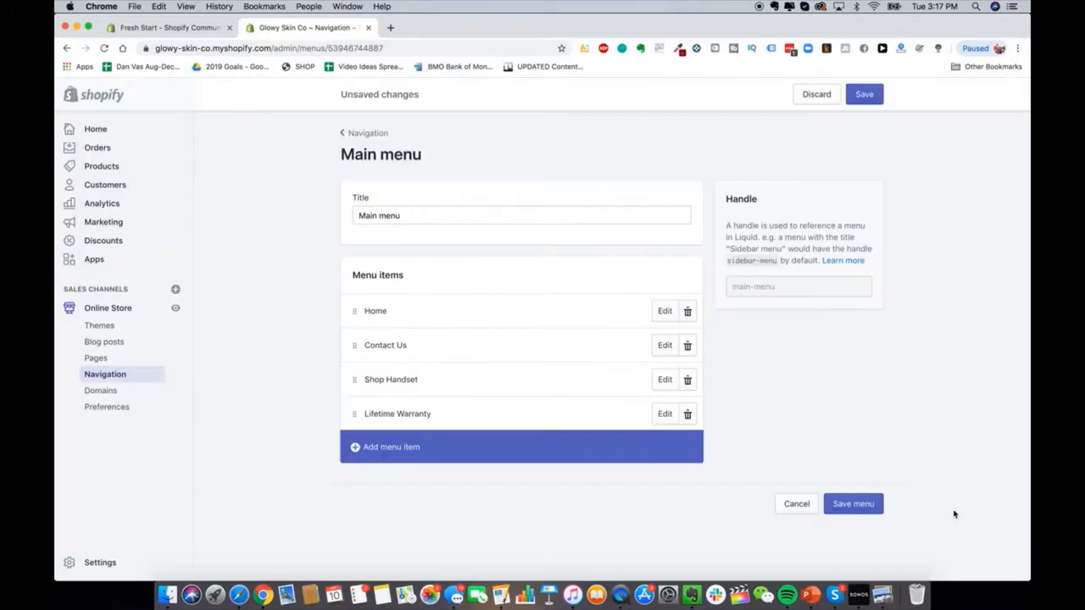
left_click(866, 501)
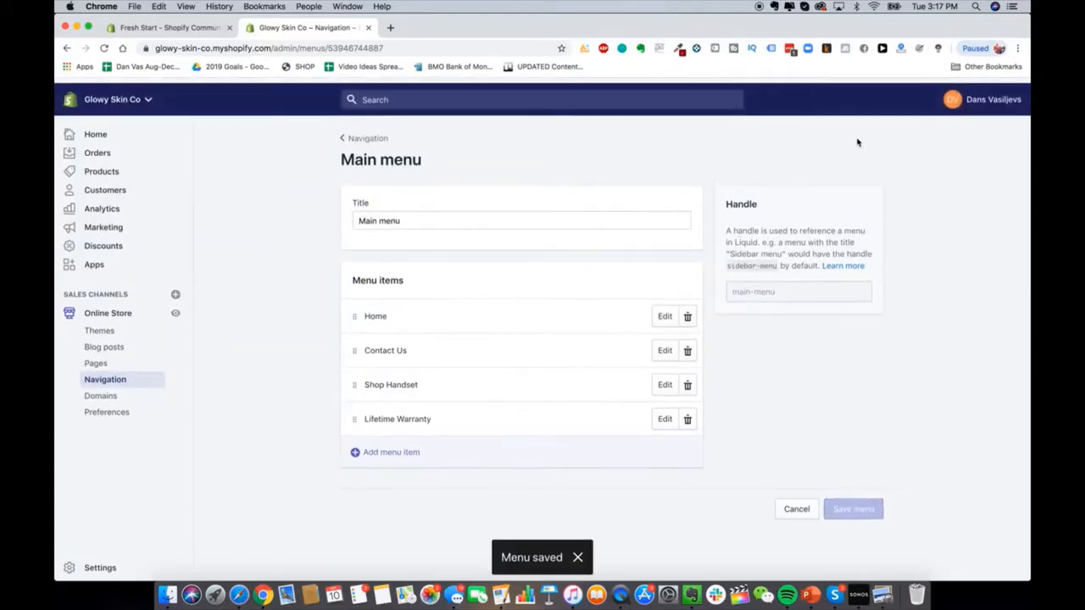
left_click(390, 27)
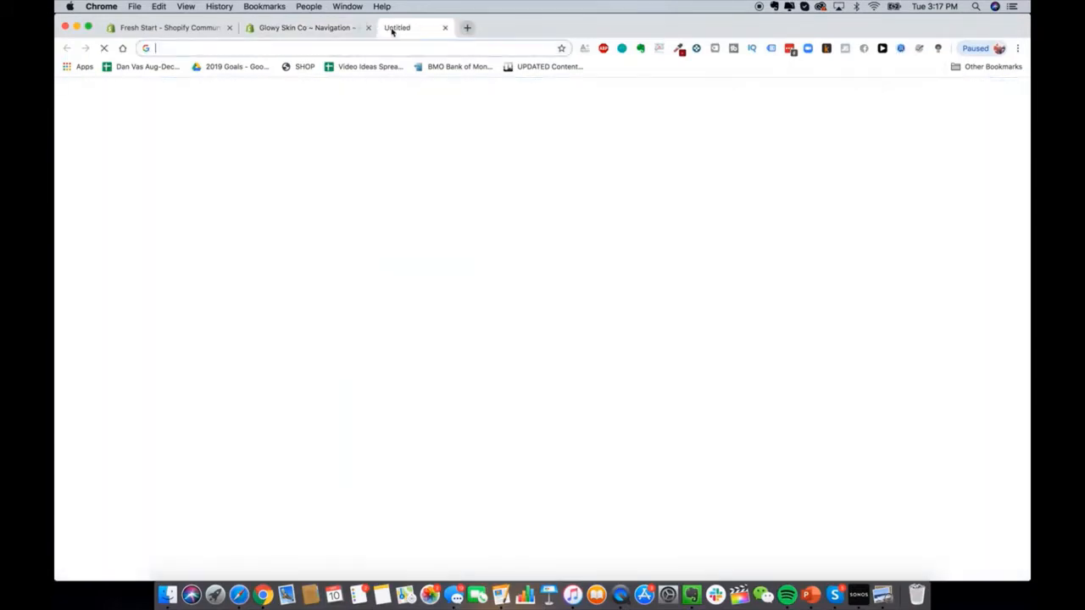
Step: Load the glowyskinco.com storefront and view its Contact Us page
type("glowyskinco.com")
key("Return")
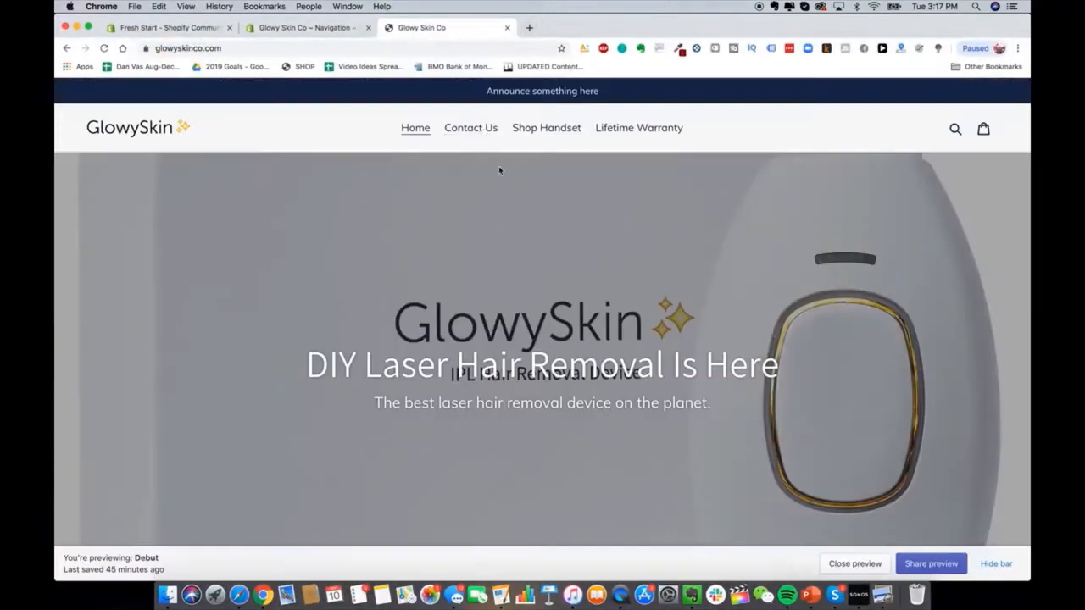
left_click(481, 131)
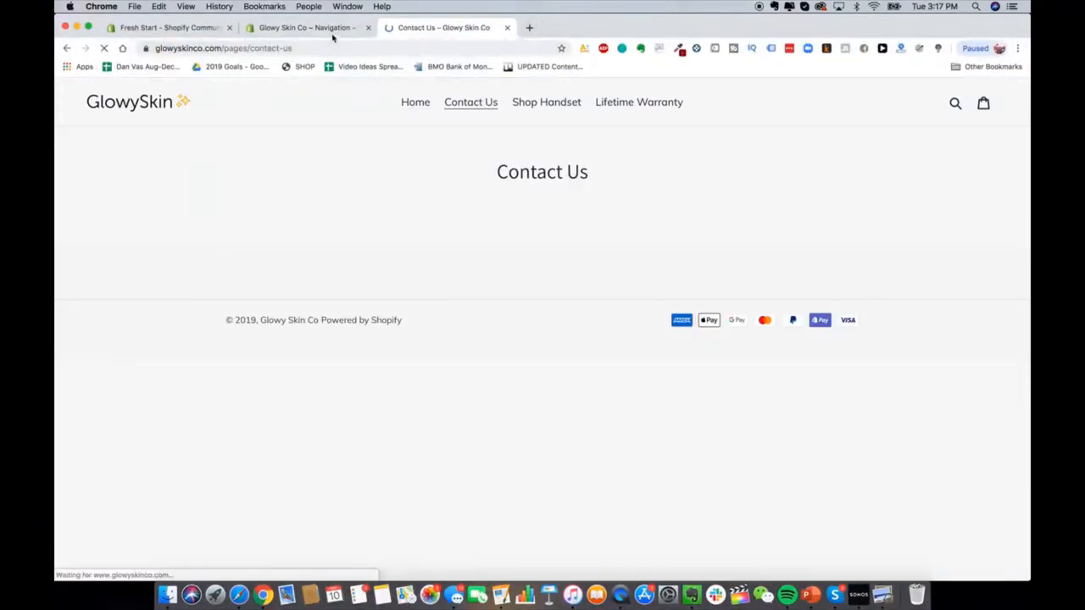
Step: Drag Shop Handset and Lifetime Warranty above Contact Us in the Main menu and save
left_click(333, 31)
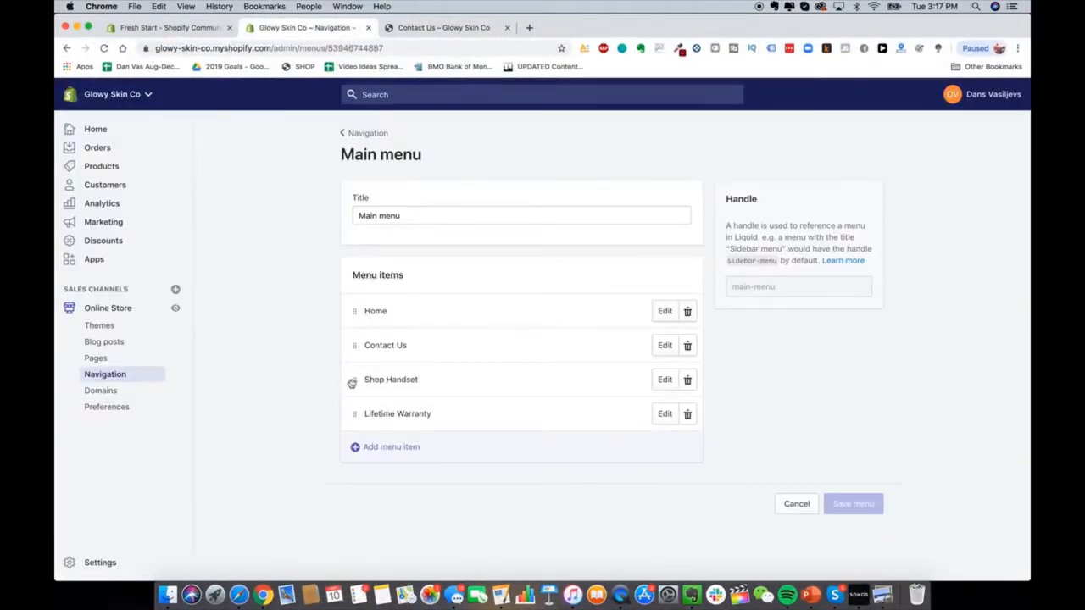
left_click_drag(355, 380, 359, 326)
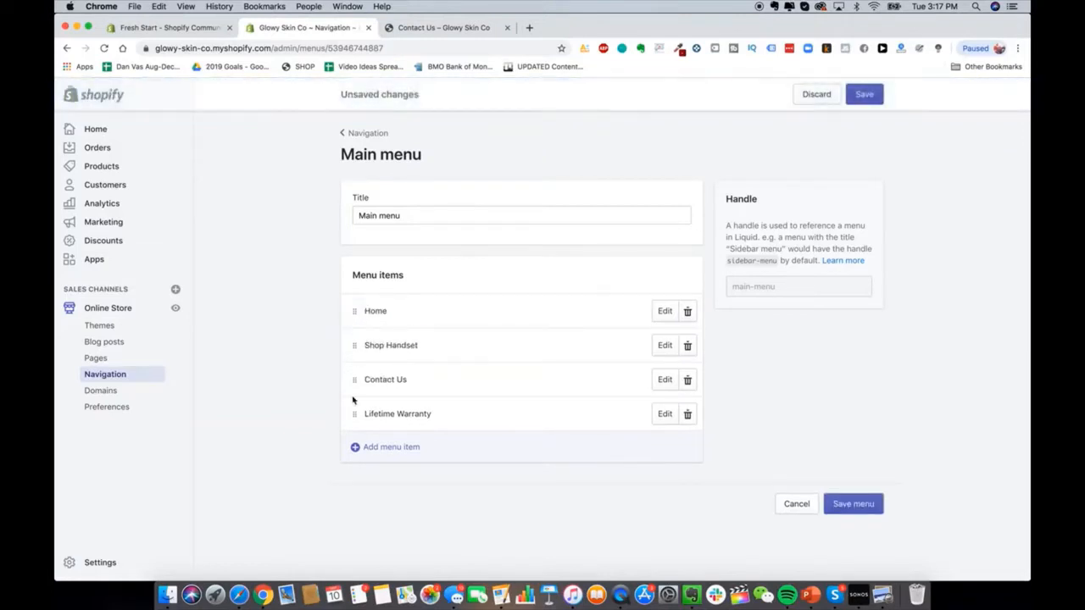
left_click_drag(353, 413, 358, 366)
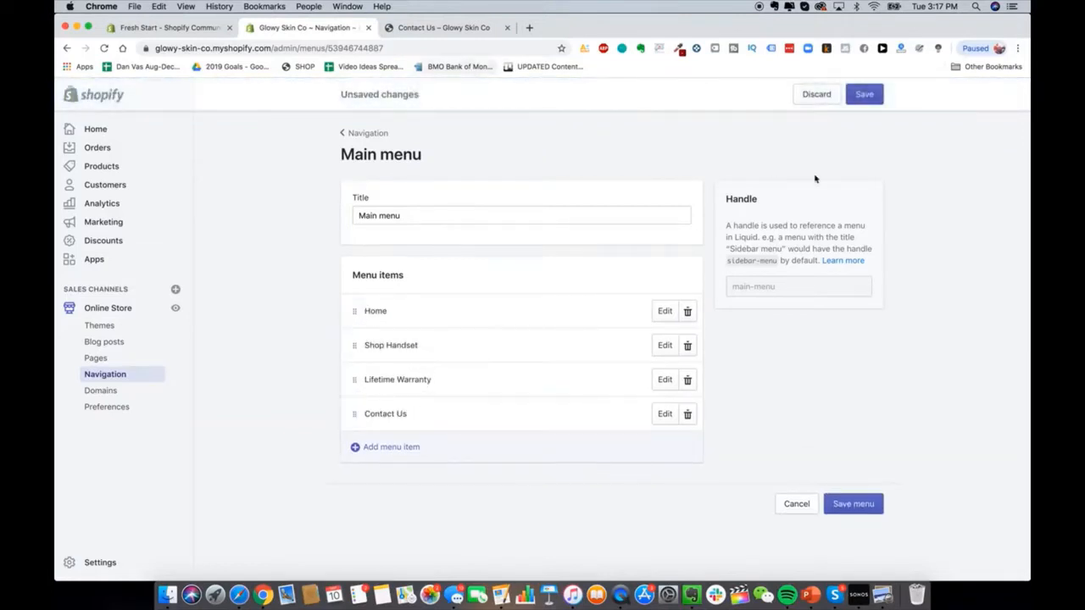
left_click(862, 94)
left_click(417, 28)
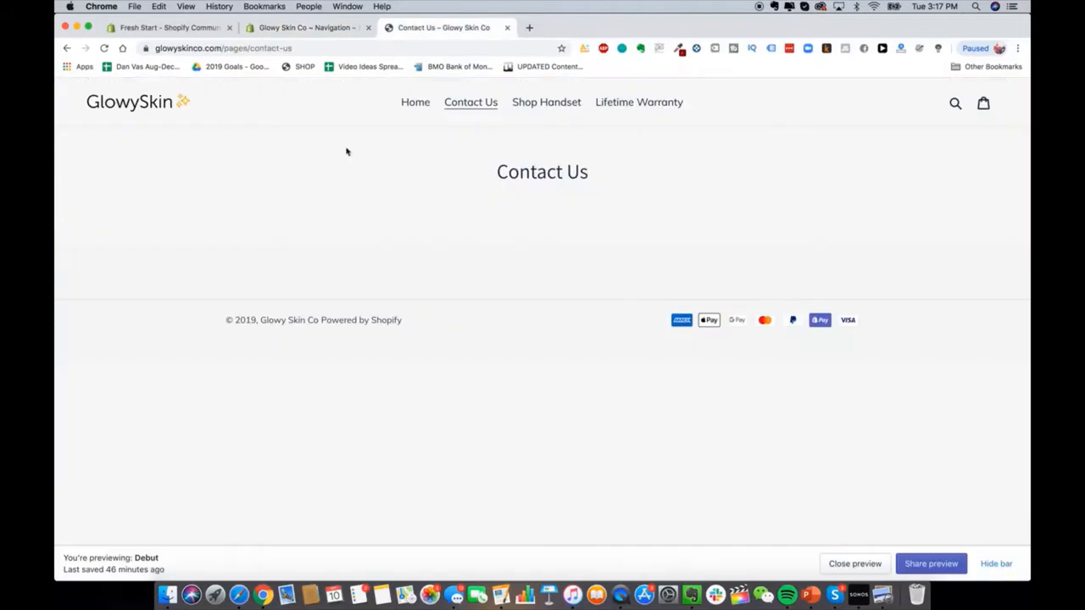
Step: Reload the storefront to confirm the new menu order and browse the Shop Handset product page
left_click(103, 48)
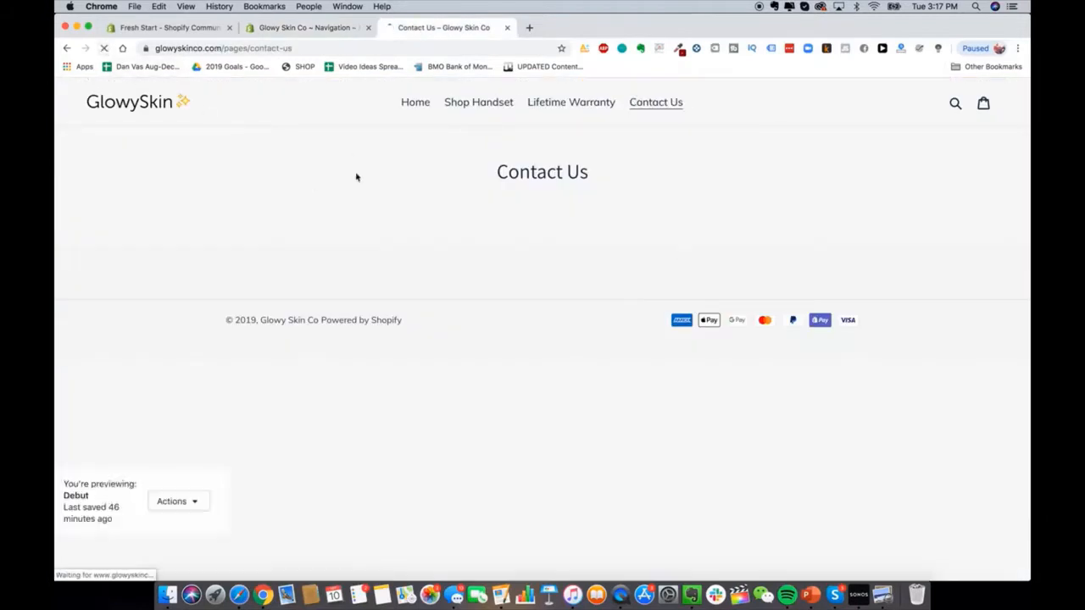
left_click(491, 111)
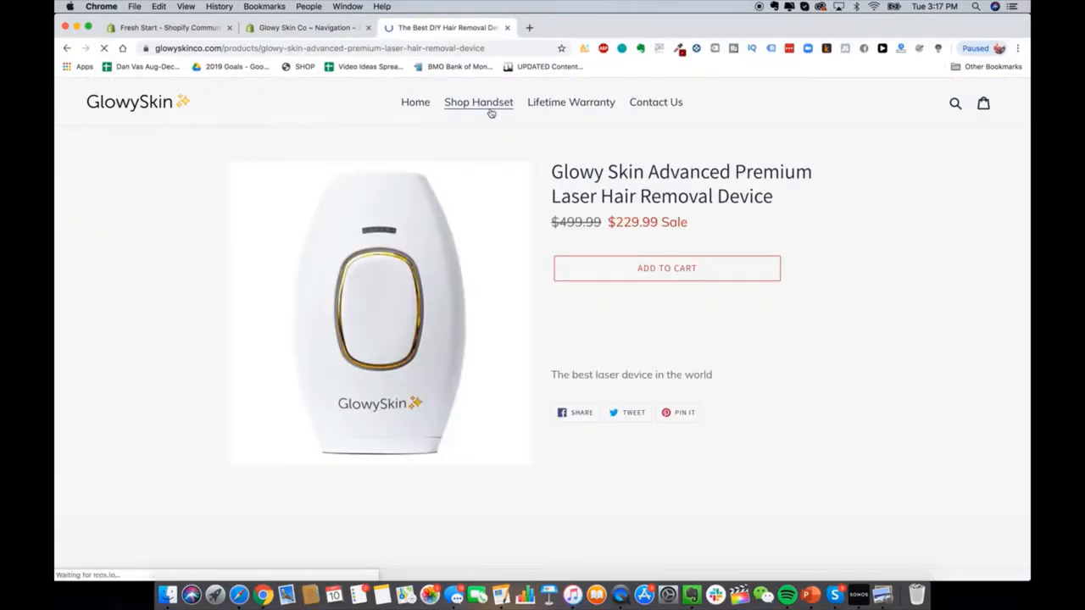
scroll(570, 353, "down", 2)
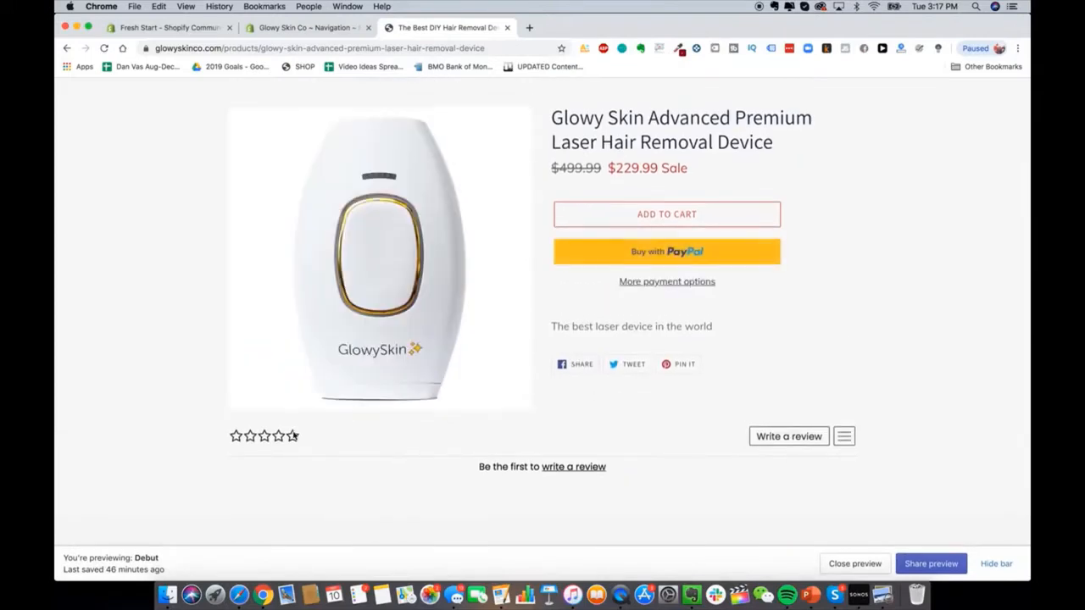
scroll(295, 436, "down", 2)
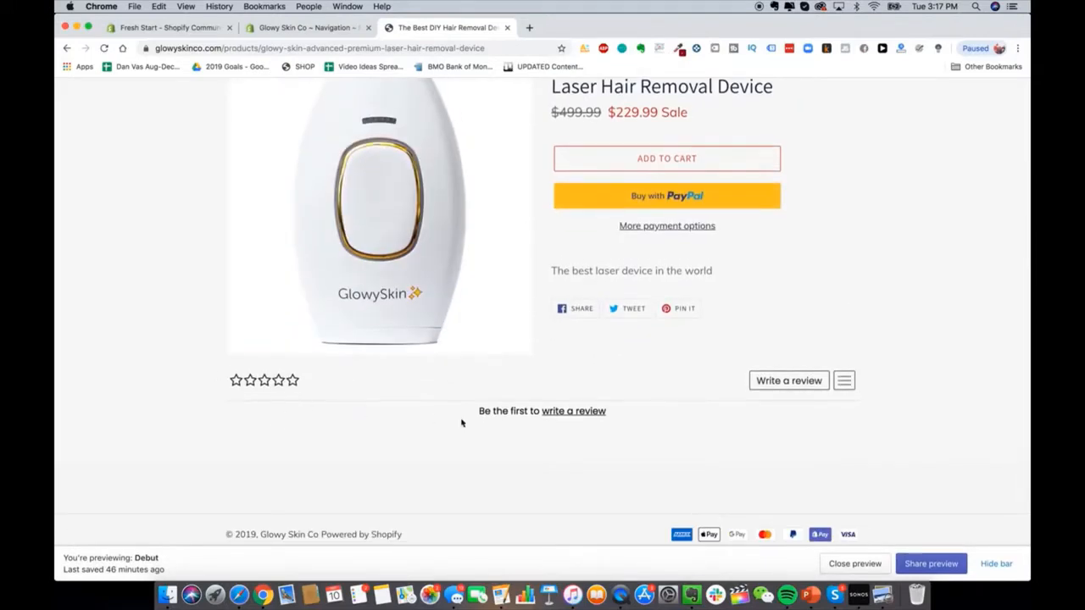
scroll(642, 465, "down", 1)
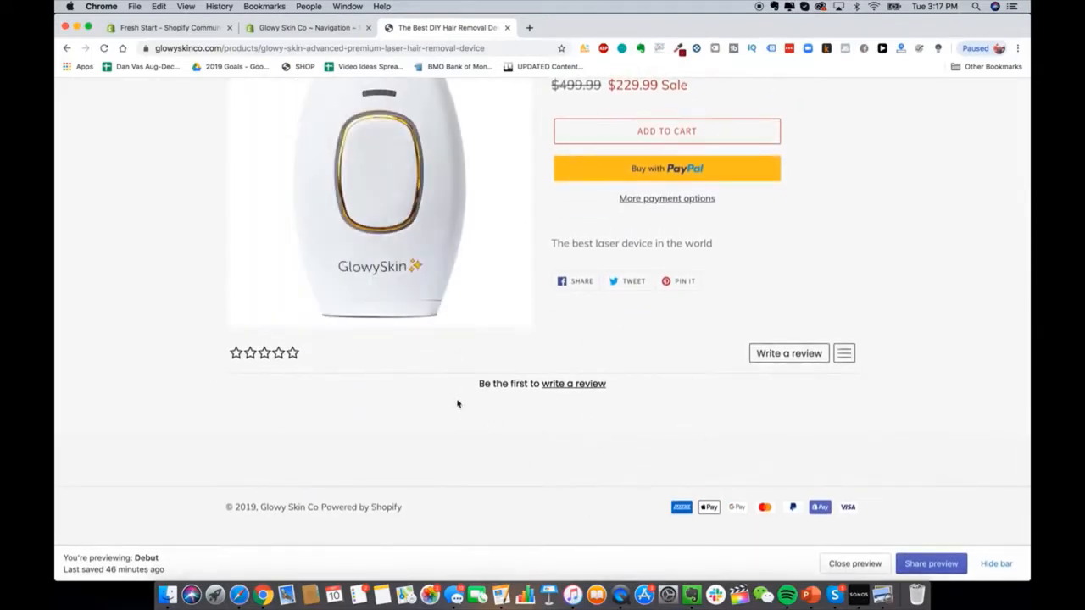
scroll(695, 433, "up", 3)
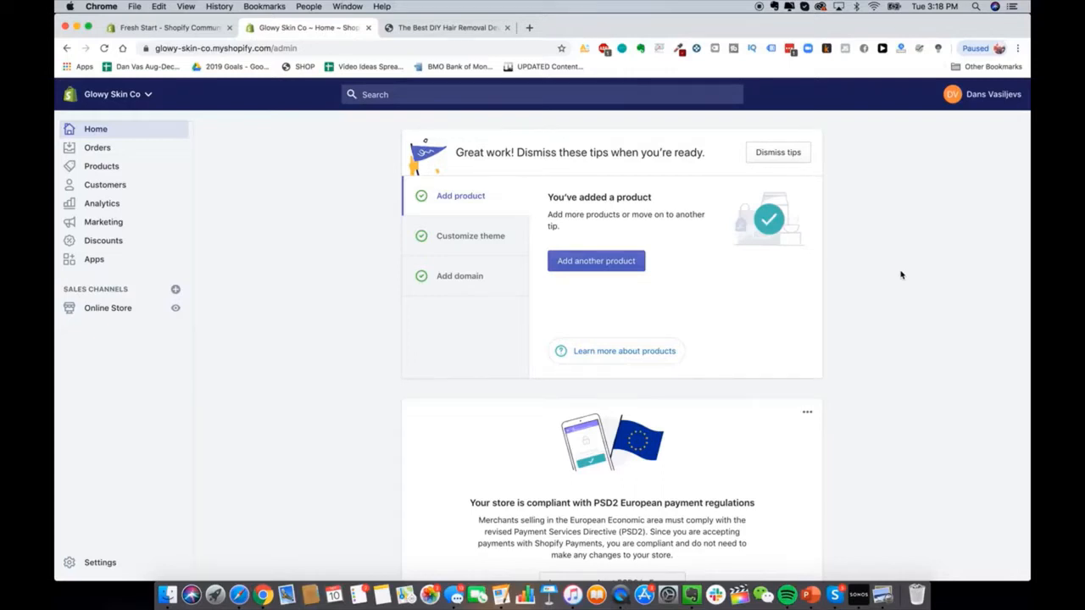
left_click(479, 31)
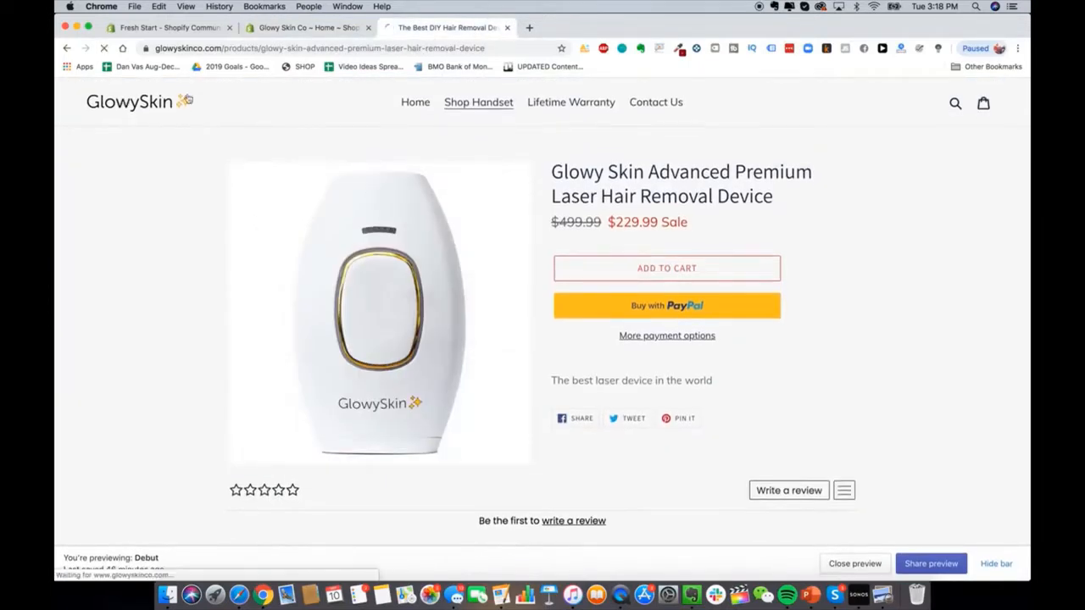
left_click(183, 99)
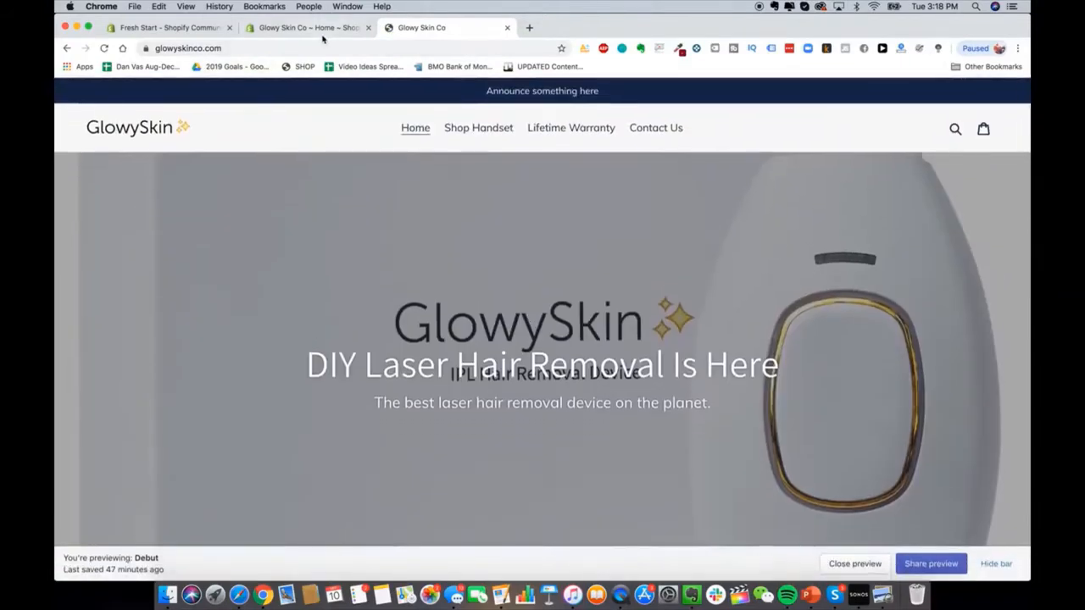
left_click(322, 32)
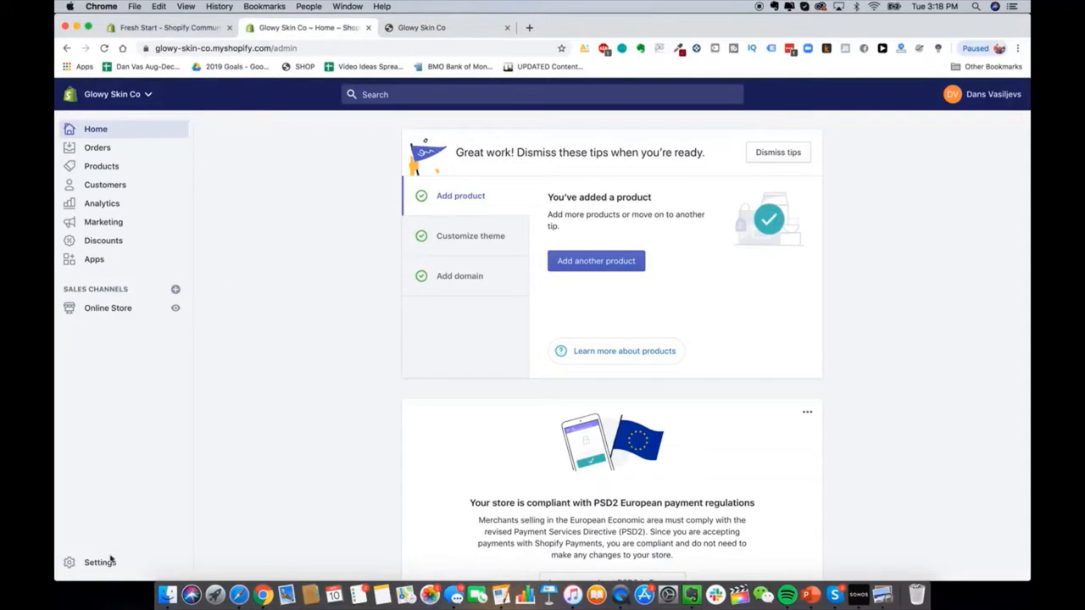
left_click(107, 308)
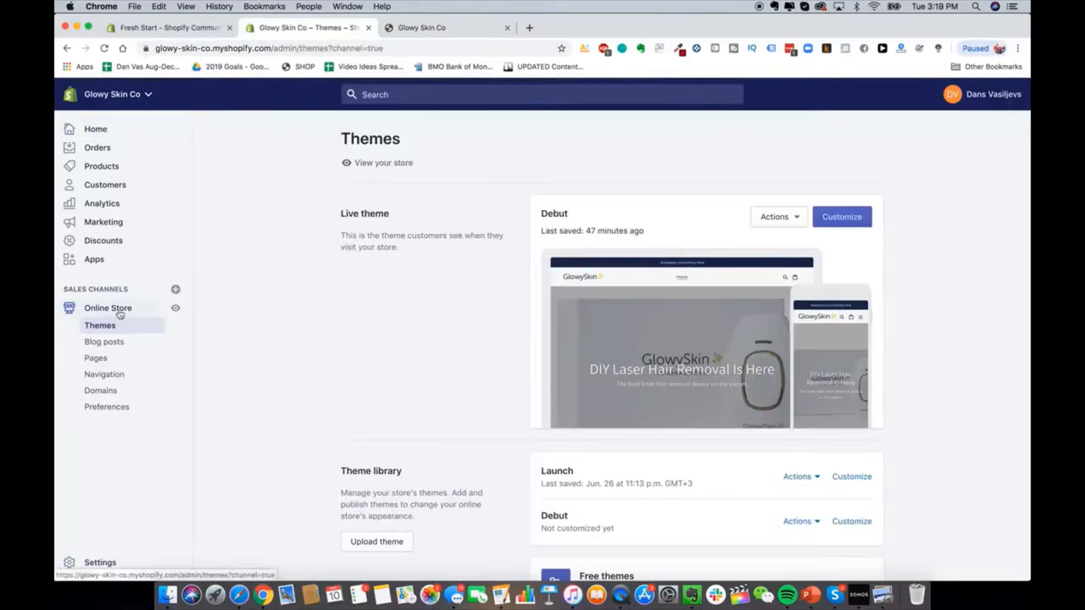
left_click(109, 392)
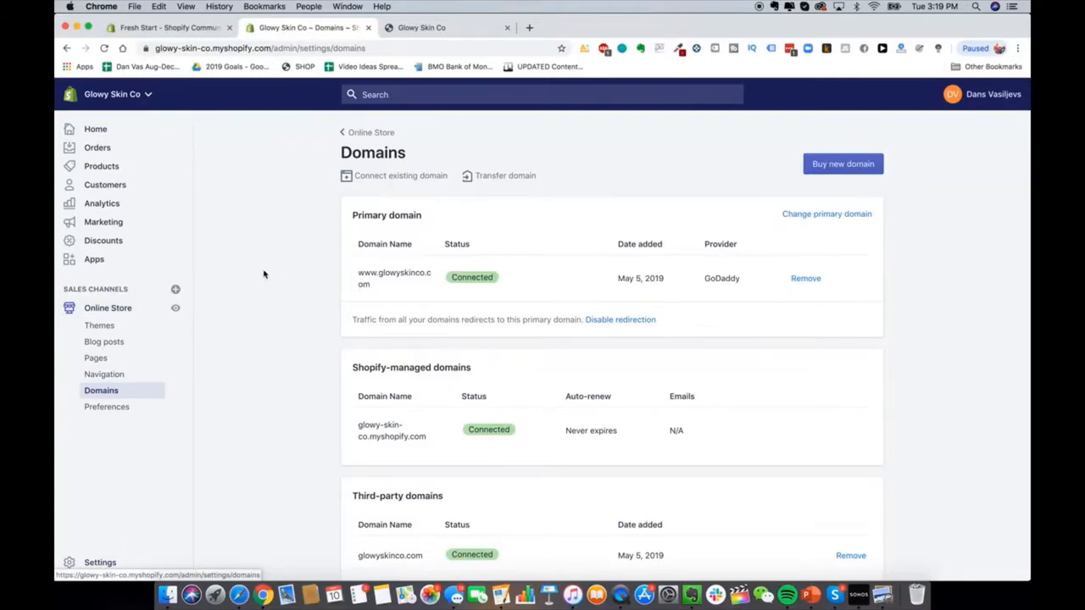
scroll(263, 274, "down", 2)
scroll(264, 273, "up", 3)
Step: Search Google Domains for barbecuepro and then barbecueprostore domain names
left_click(528, 28)
type("google.dom")
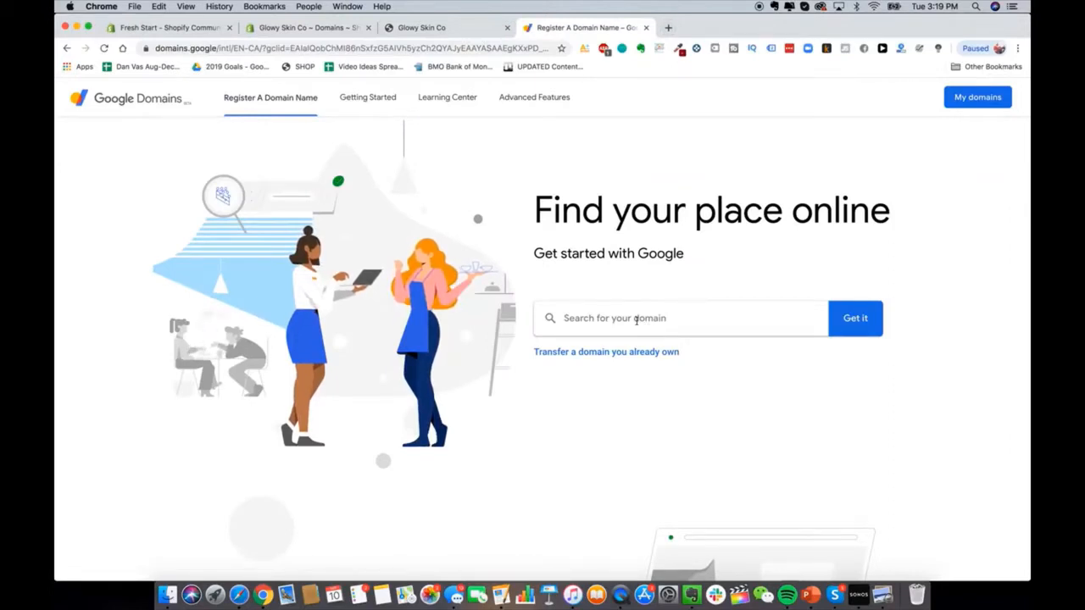
left_click(636, 320)
type("barbecuepro")
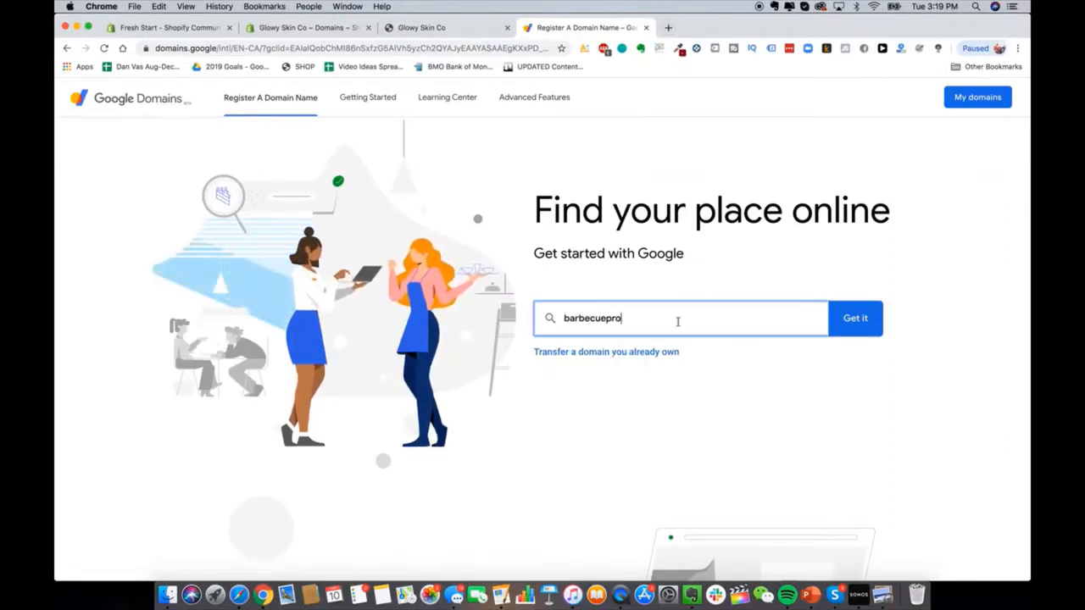
left_click(857, 322)
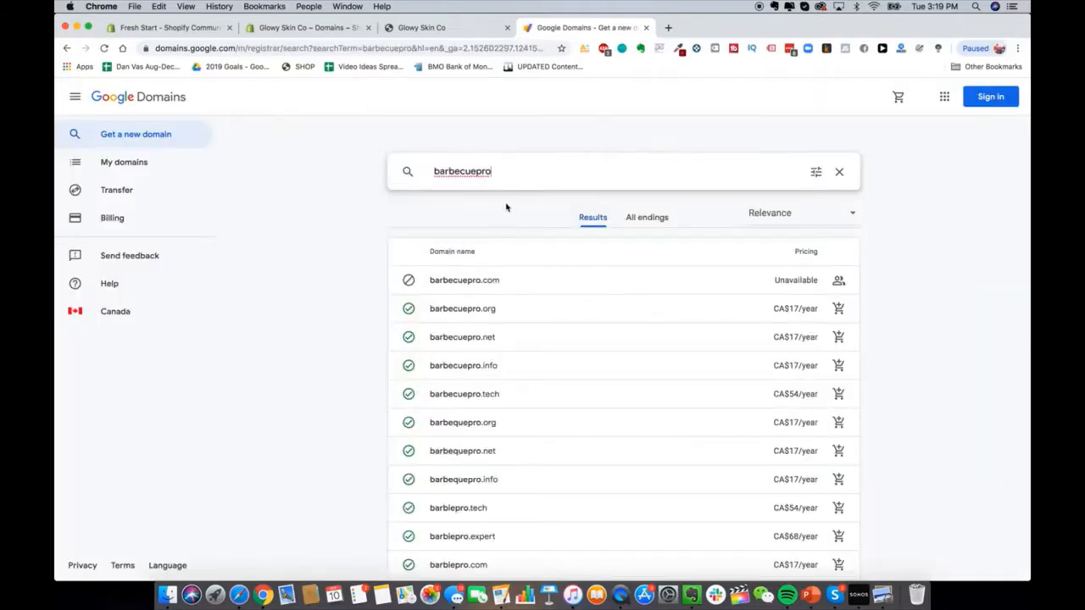
type("store")
key("Return")
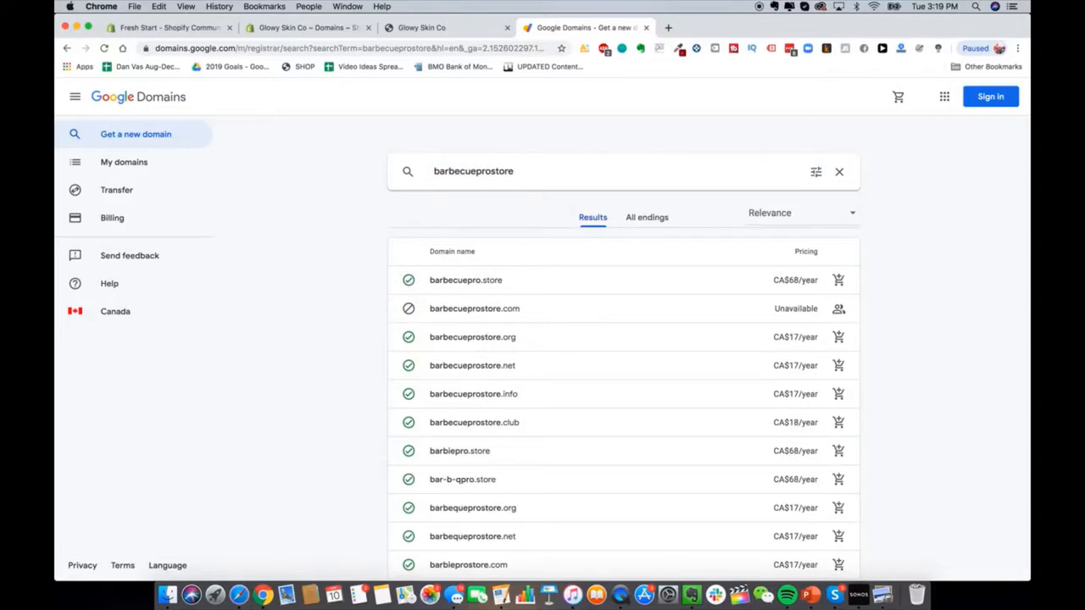
Step: Search for bbqprostore instead and review the availability and yearly prices listed
double_click(499, 172)
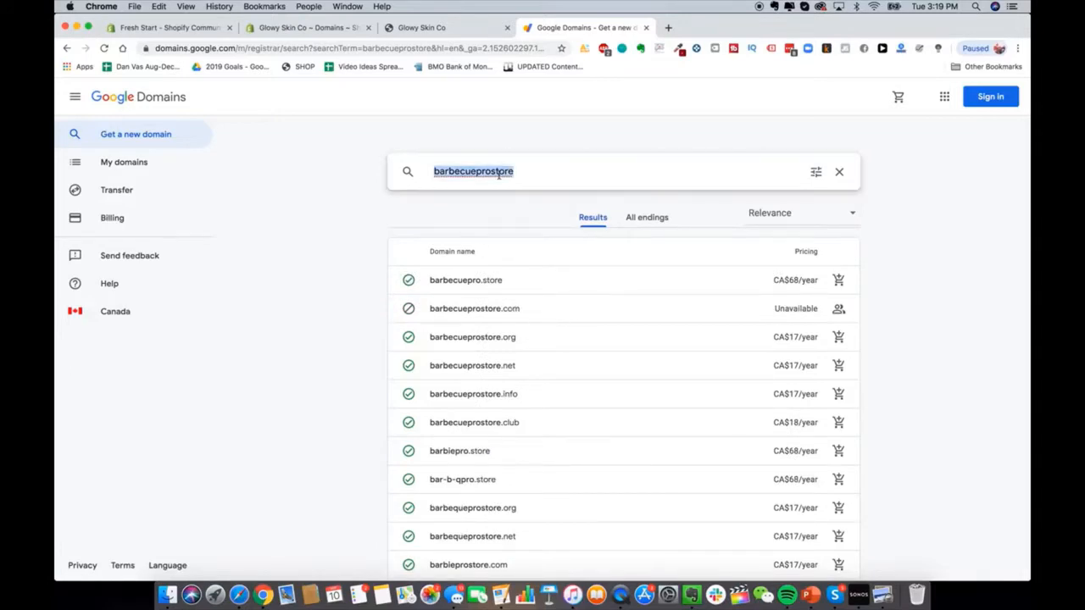
type("bbqbprostore")
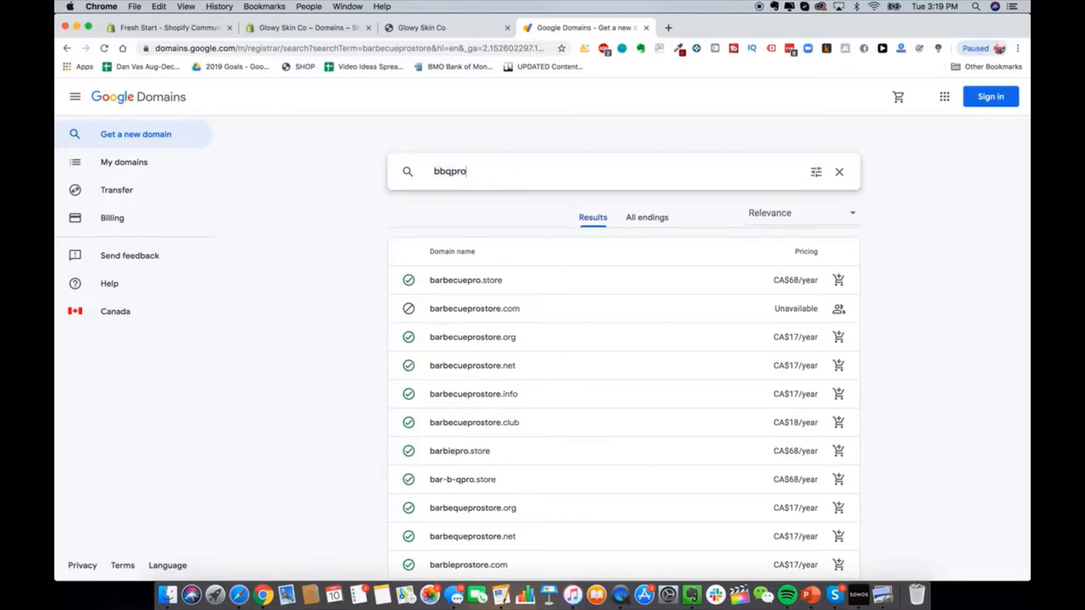
key("Return")
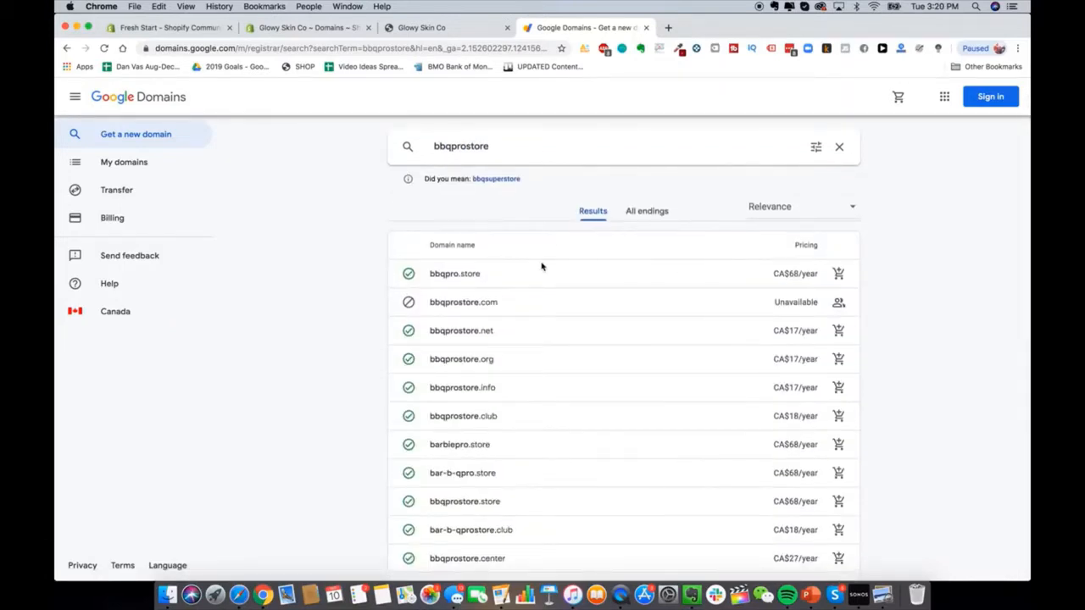
scroll(533, 292, "down", 2)
scroll(514, 358, "up", 2)
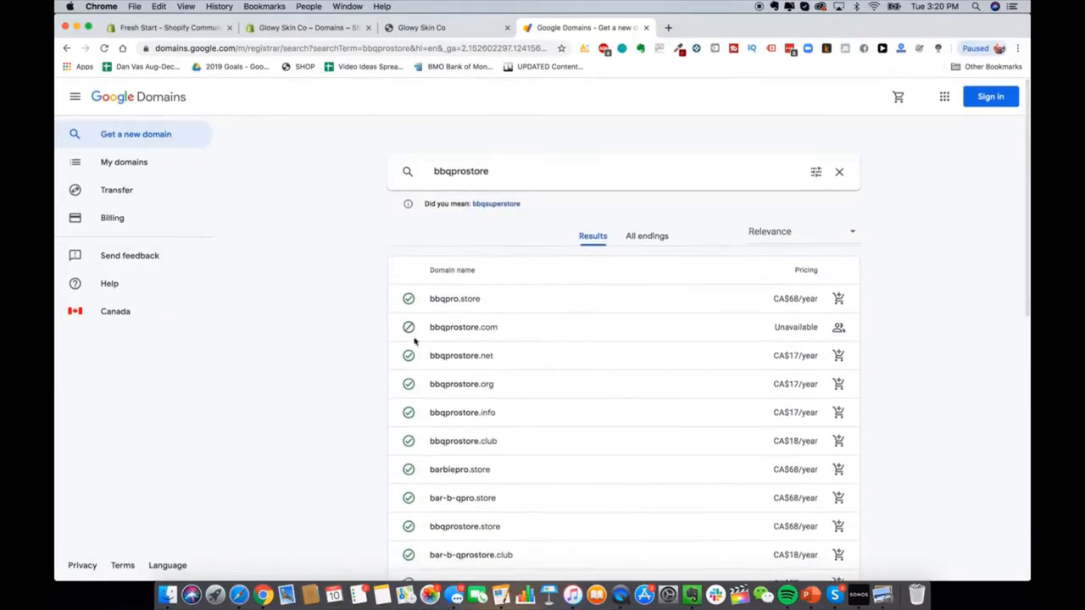
scroll(489, 329, "down", 1)
scroll(489, 331, "up", 1)
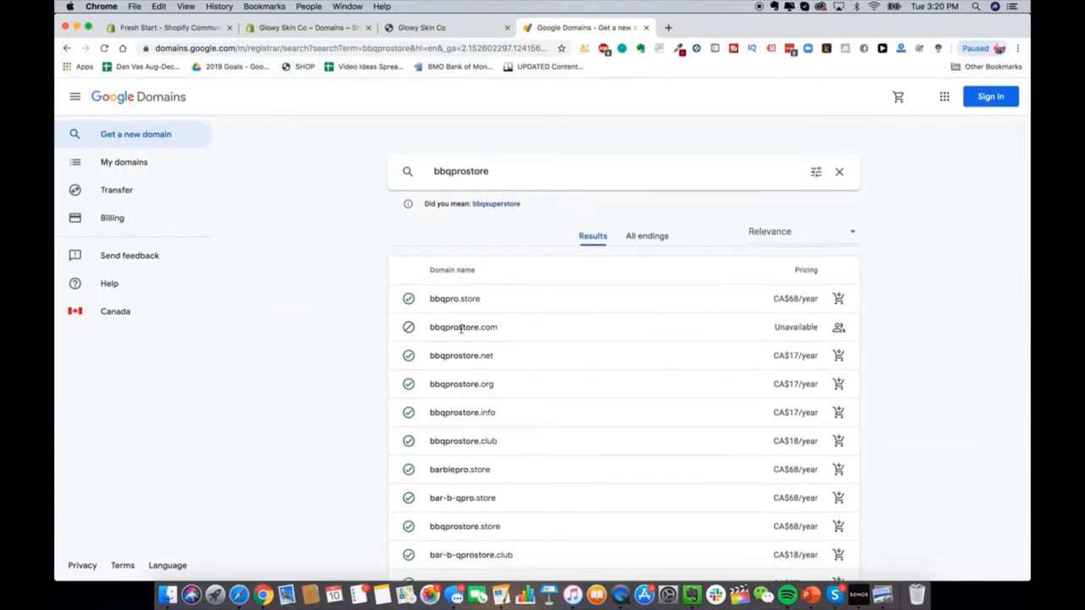
Step: Visit bbqprostore.com in a new tab to see which site already uses it
left_click(668, 27)
type("bbqprostore.com")
key("Return")
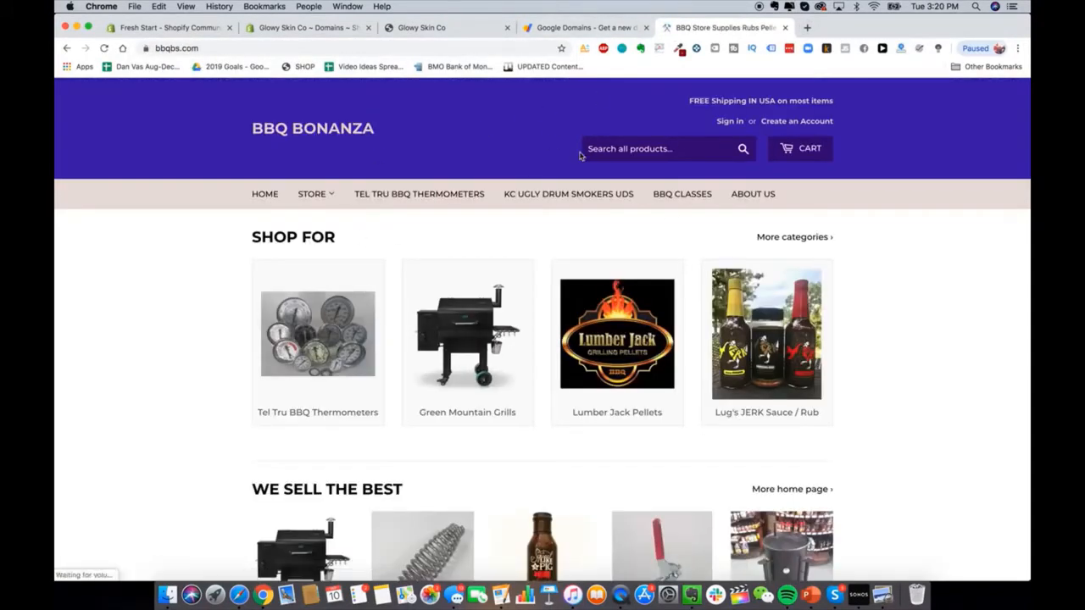
left_click(580, 32)
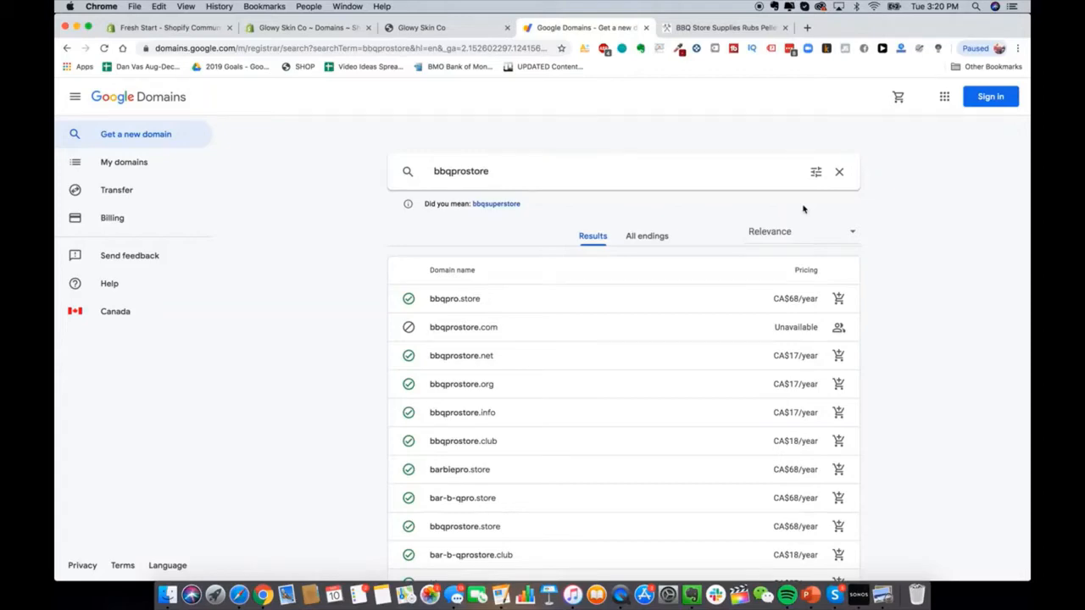
Step: Check on GoDaddy whether glowyskinco.com is available, finding it taken
left_click(806, 28)
type("godaddy.com")
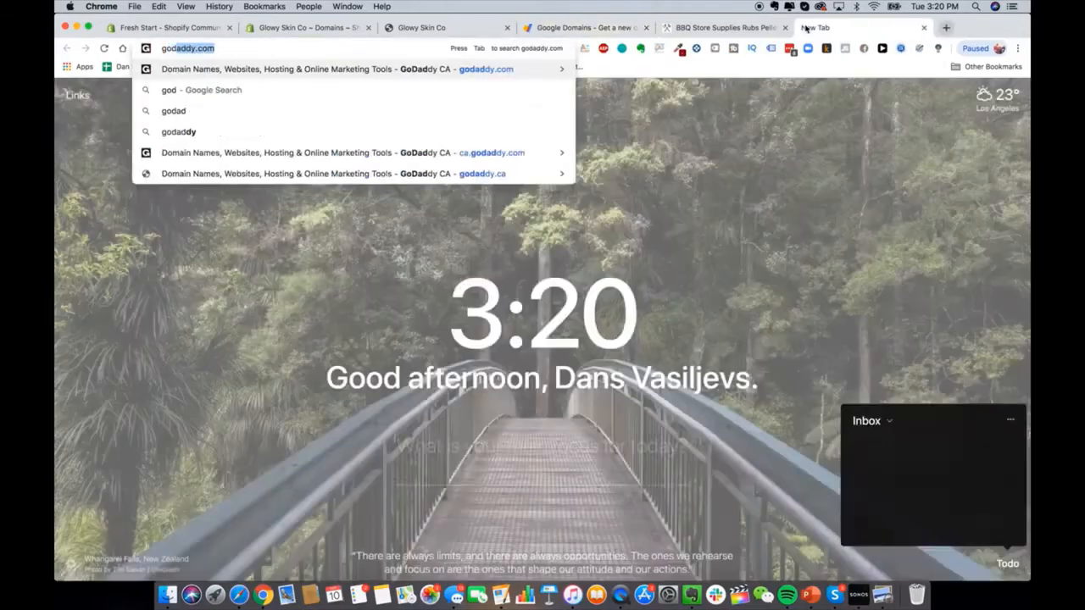
key("Return")
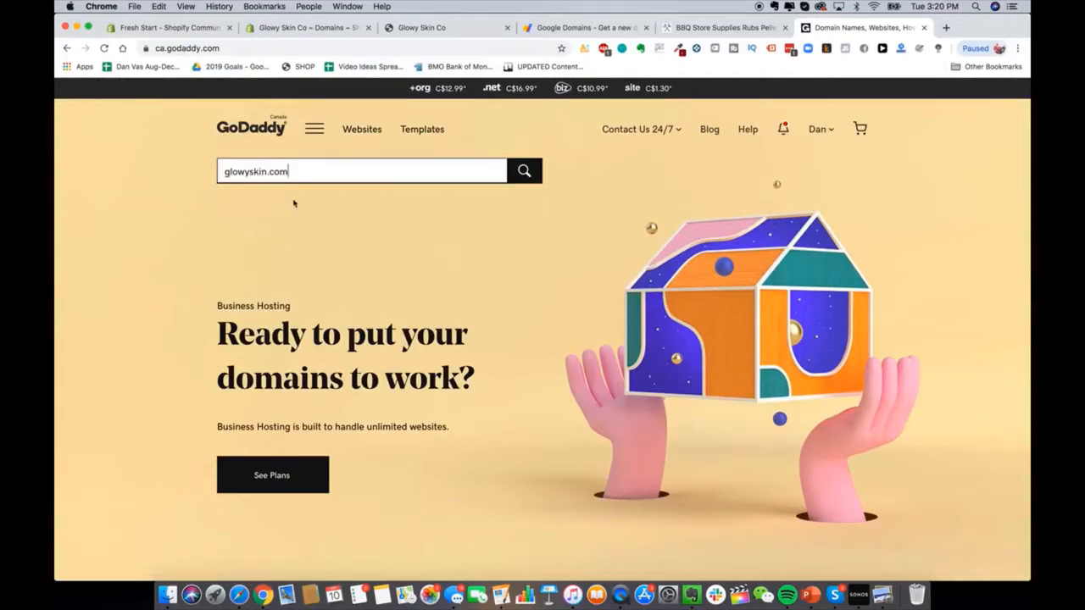
left_click(268, 172)
type("co")
key("Return")
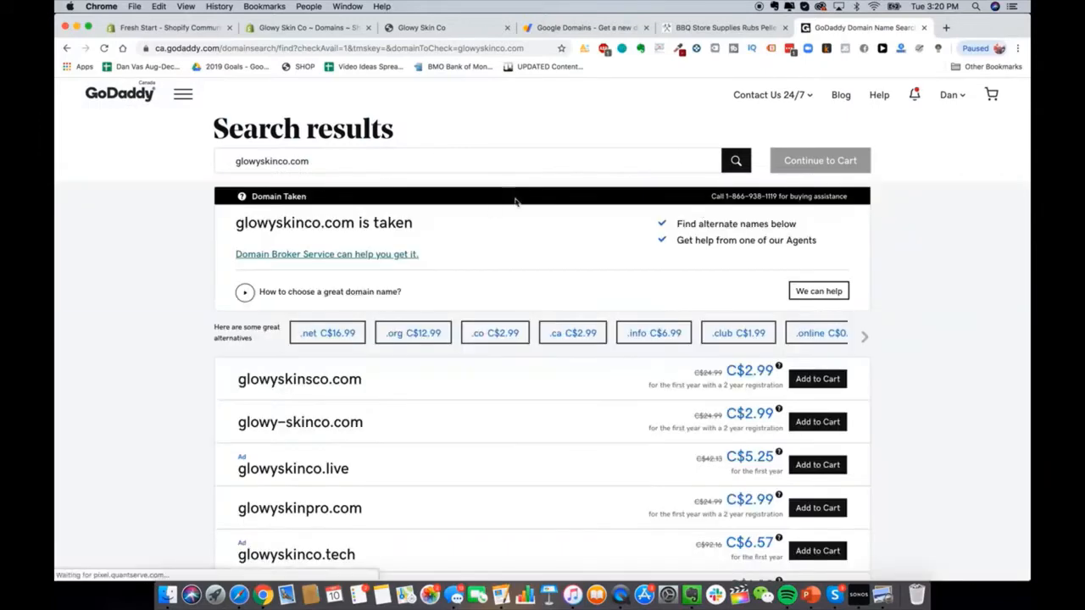
left_click(946, 27)
Step: Search the web for namecheap to load its site, then return to Shopify's Domains tab
type("namecheap")
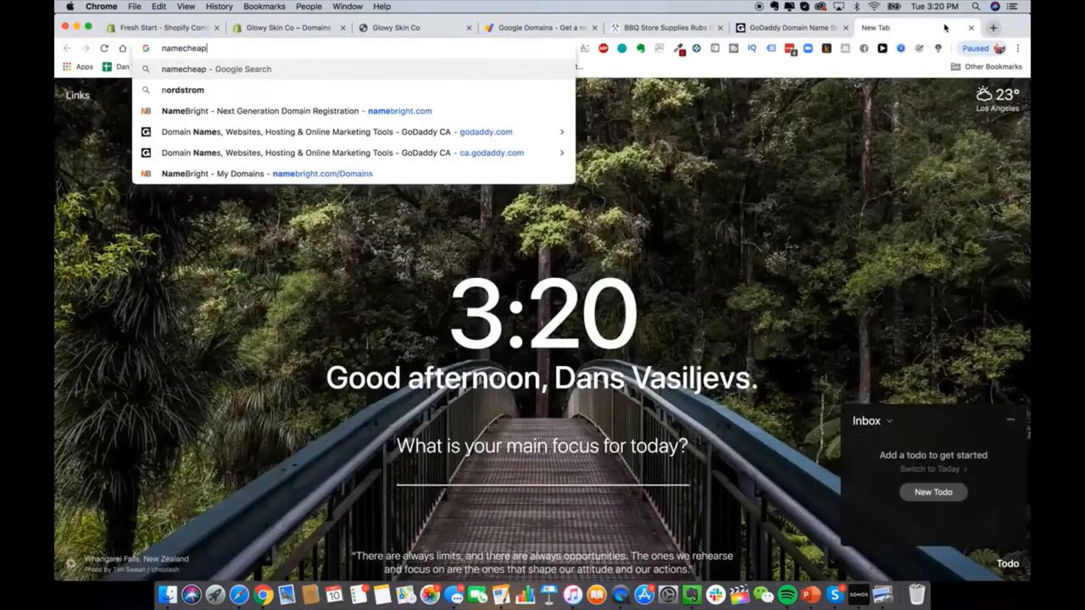
key("Return")
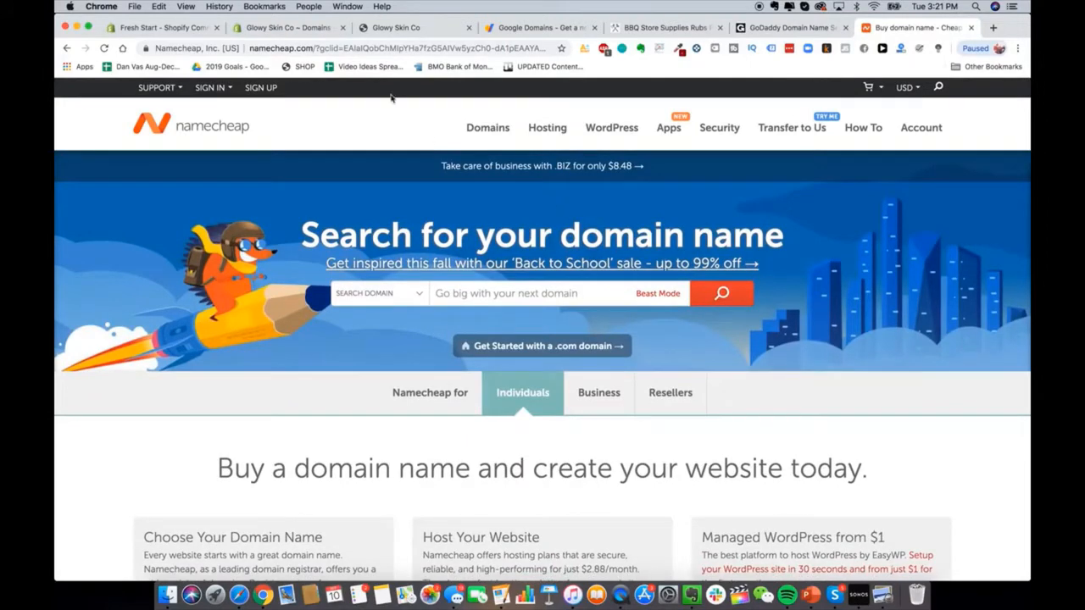
left_click(276, 30)
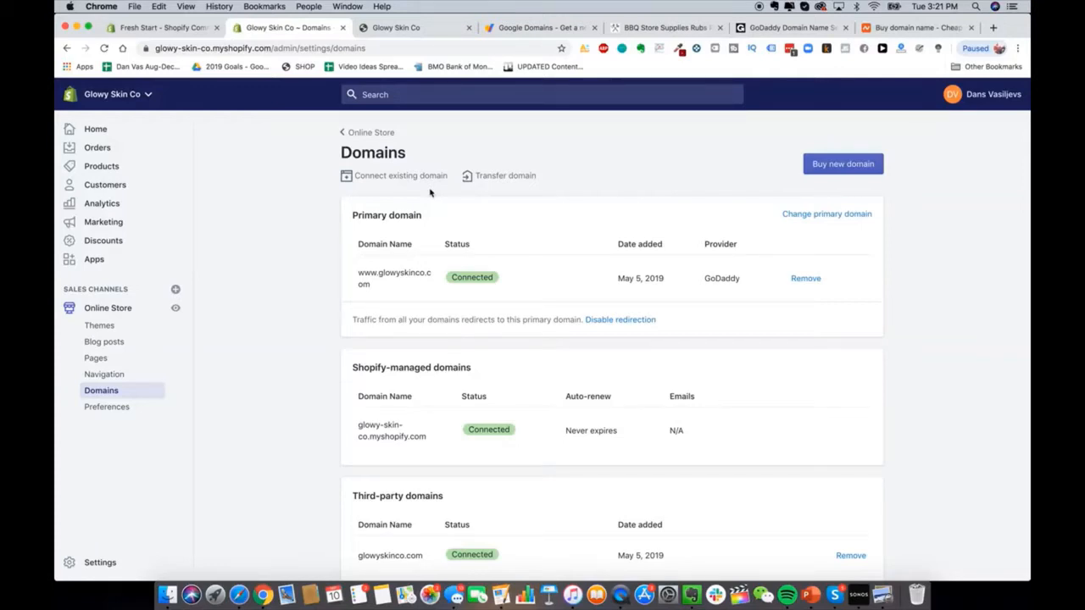
Step: Open Online Store Preferences and scroll through its empty homepage title and meta description
left_click(109, 408)
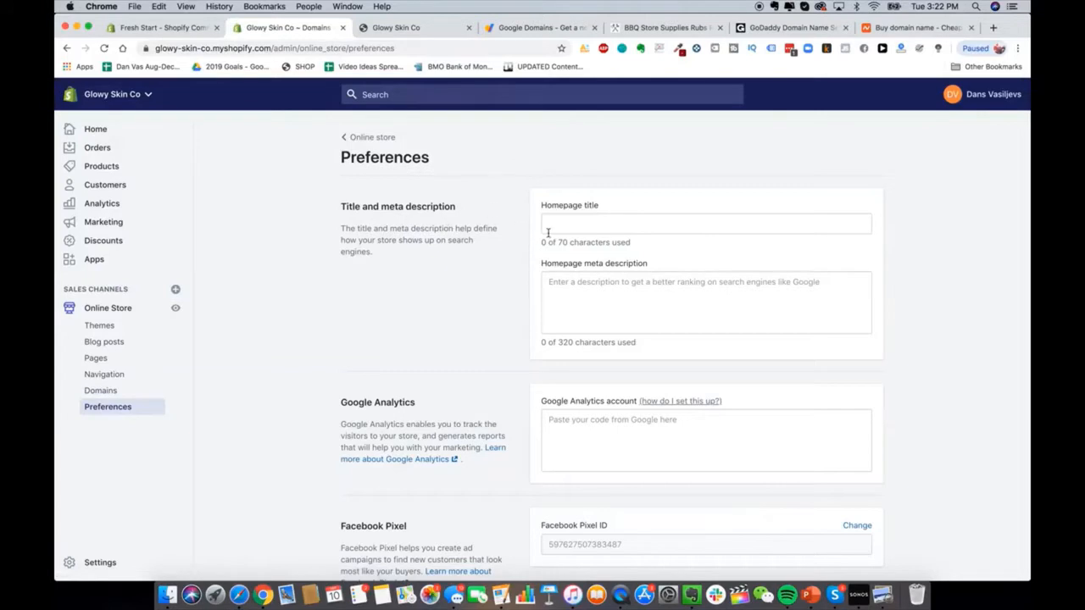
scroll(633, 288, "down", 5)
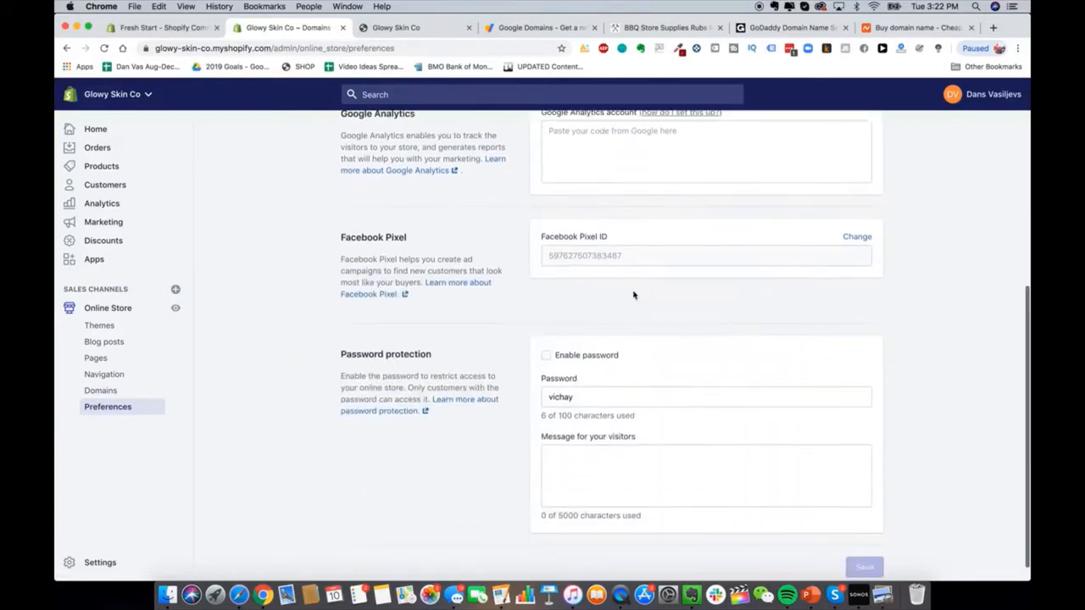
scroll(633, 295, "up", 5)
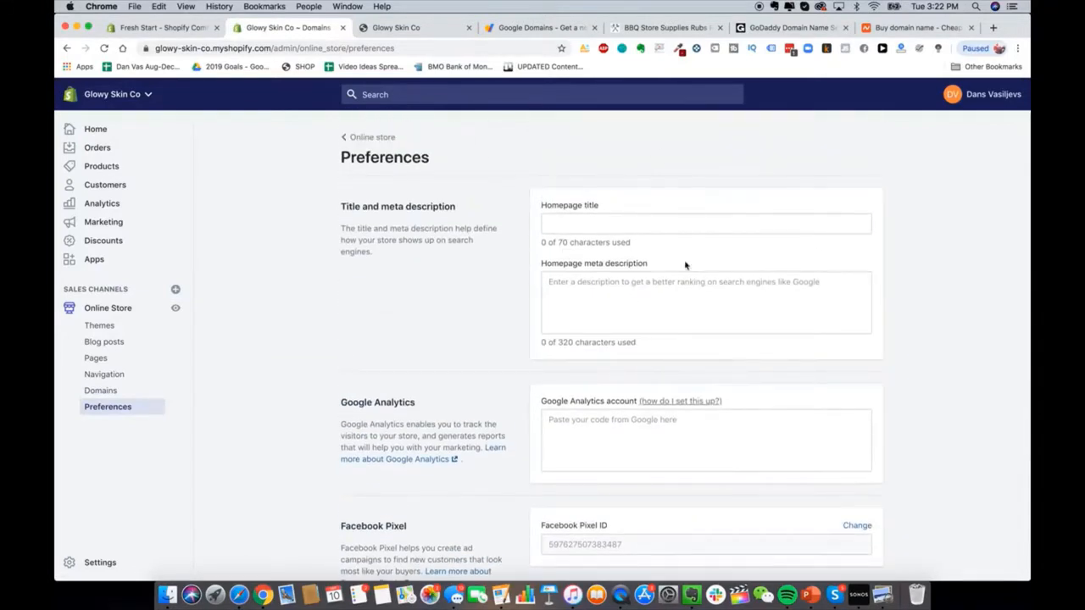
Step: Load heysilkyskin.com in the former Google Domains tab
left_click(543, 27)
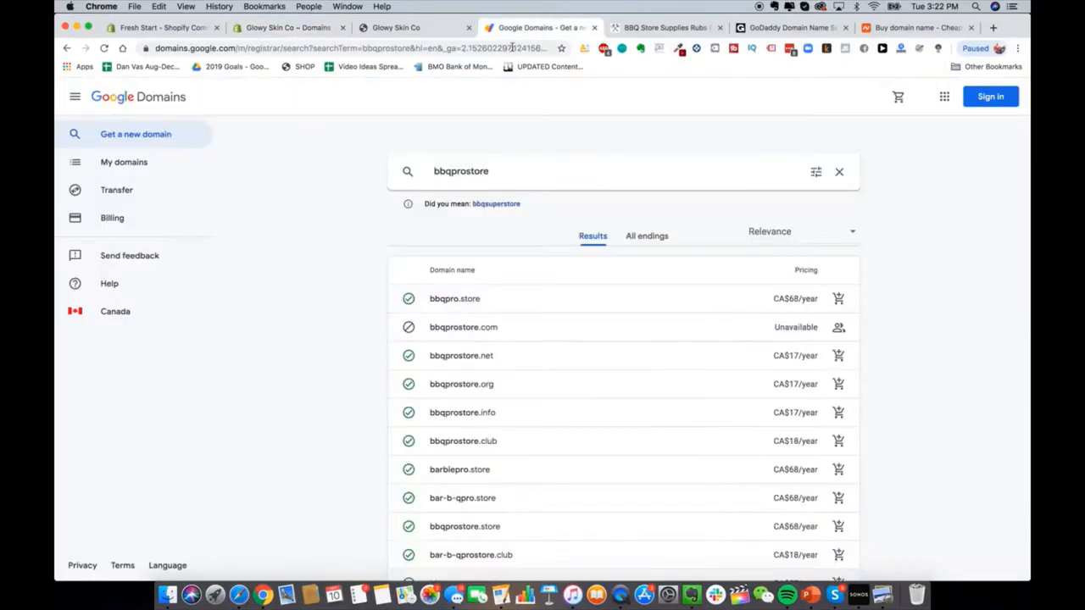
left_click(511, 48)
type("heysilkyskin.com")
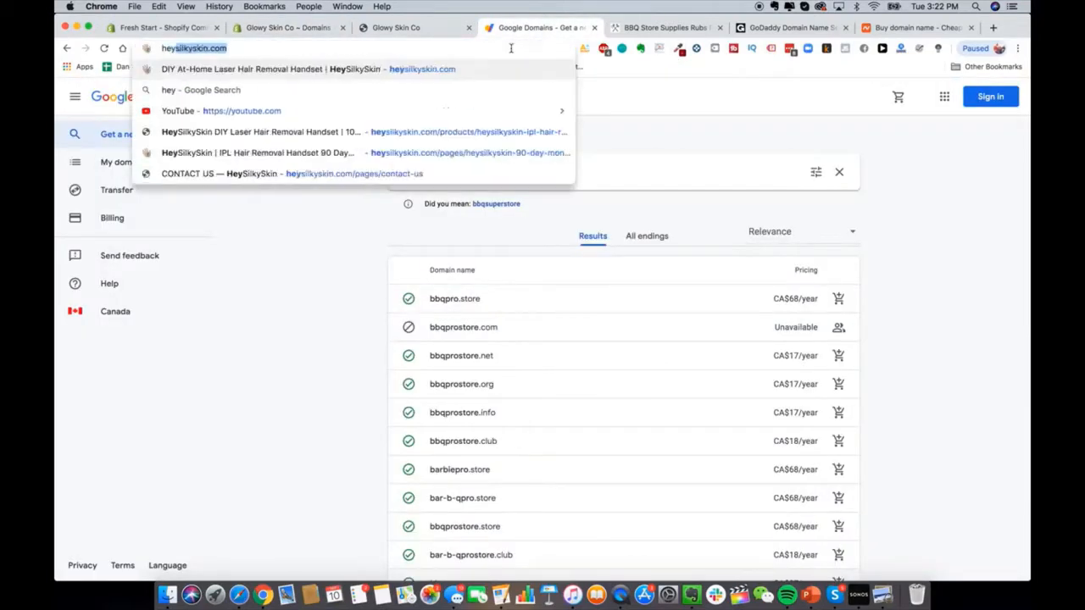
key("Return")
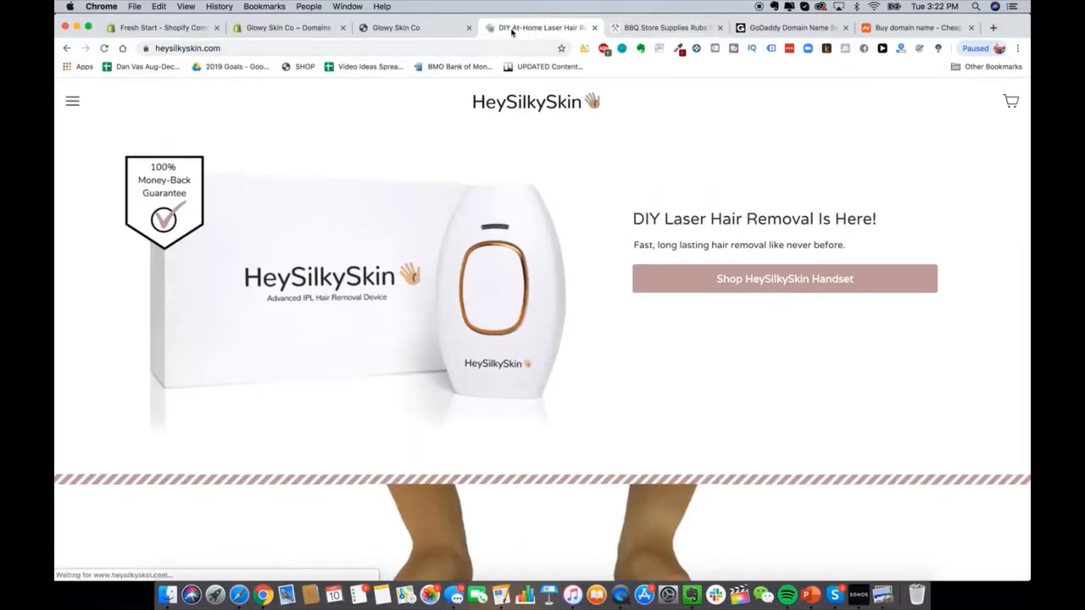
Step: Go back to the Shopify Preferences page and its homepage title field
left_click(398, 28)
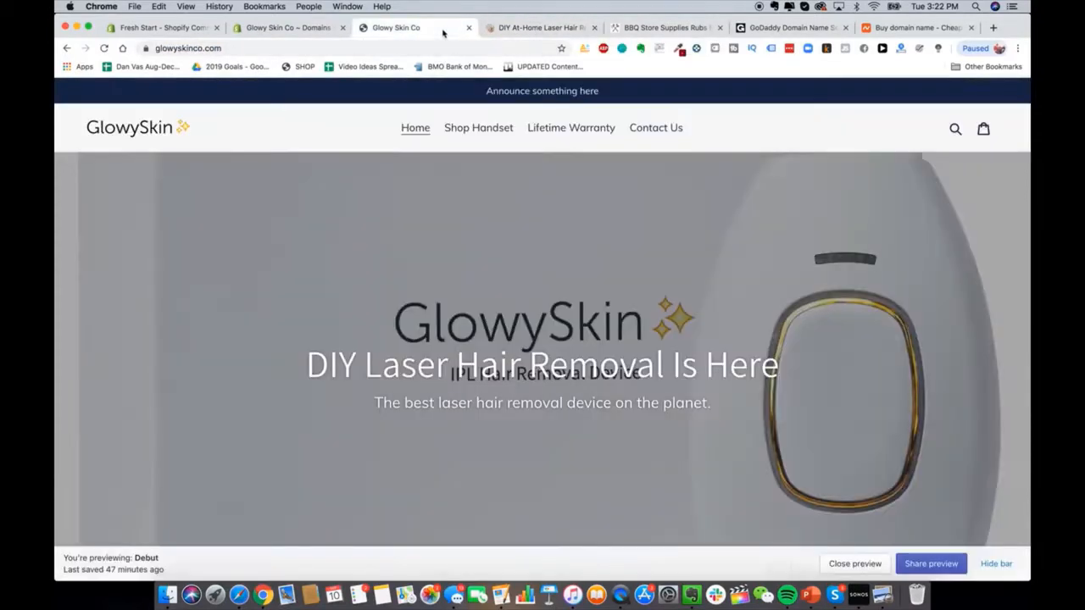
left_click(307, 31)
left_click(573, 223)
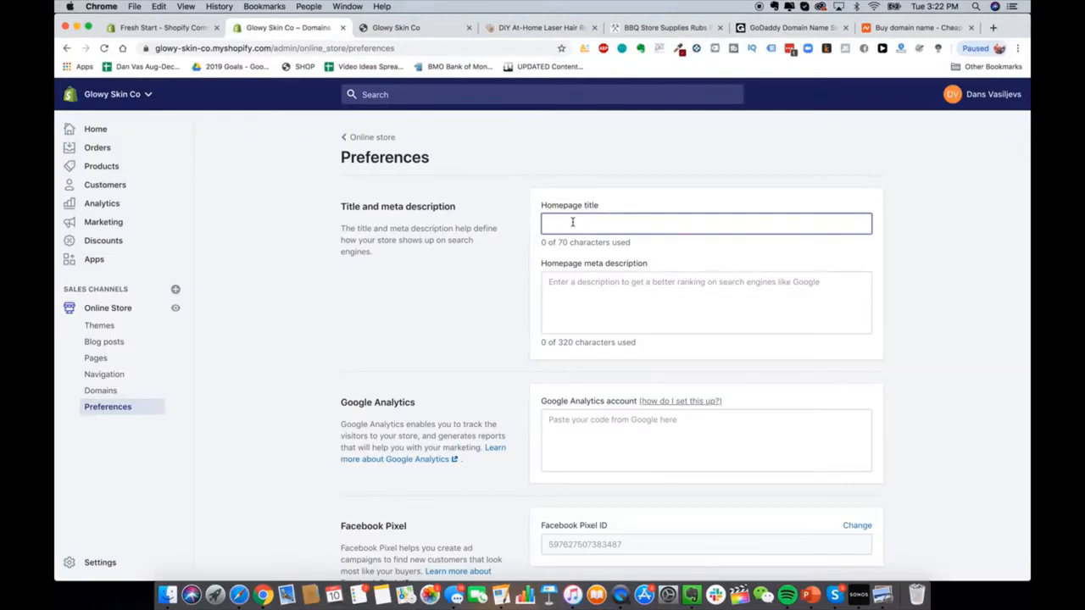
Step: Enter the homepage title 'Glowy Skin Premium Laser Hair Removal'
type("Glowy SKin")
key("BackSpace")
key("BackSpace")
key("BackSpace")
key("BackSpace")
type("kin ")
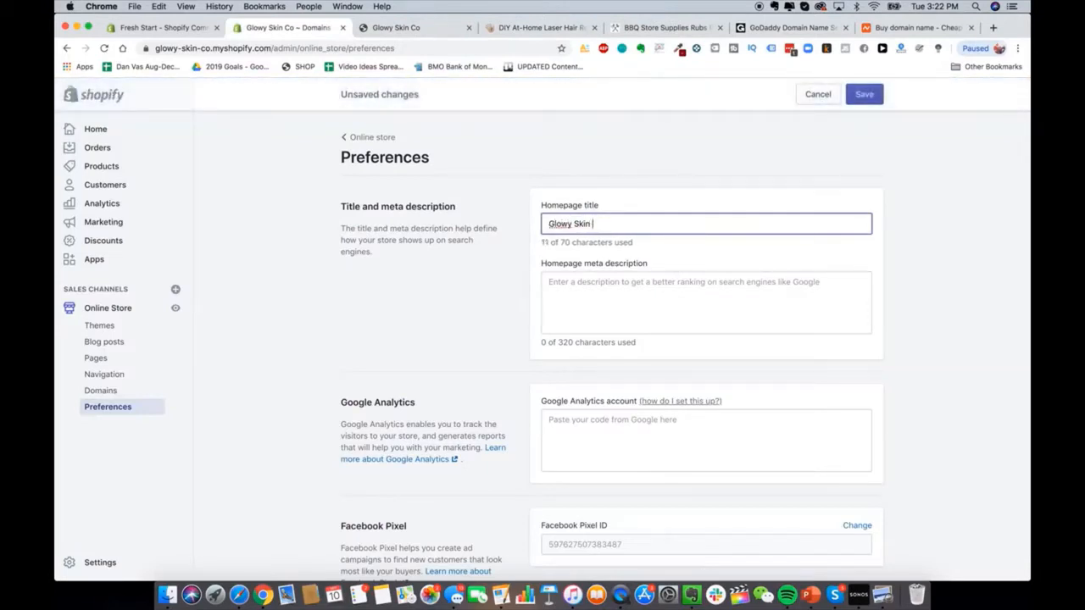
type("Premium Laser Hair Removal")
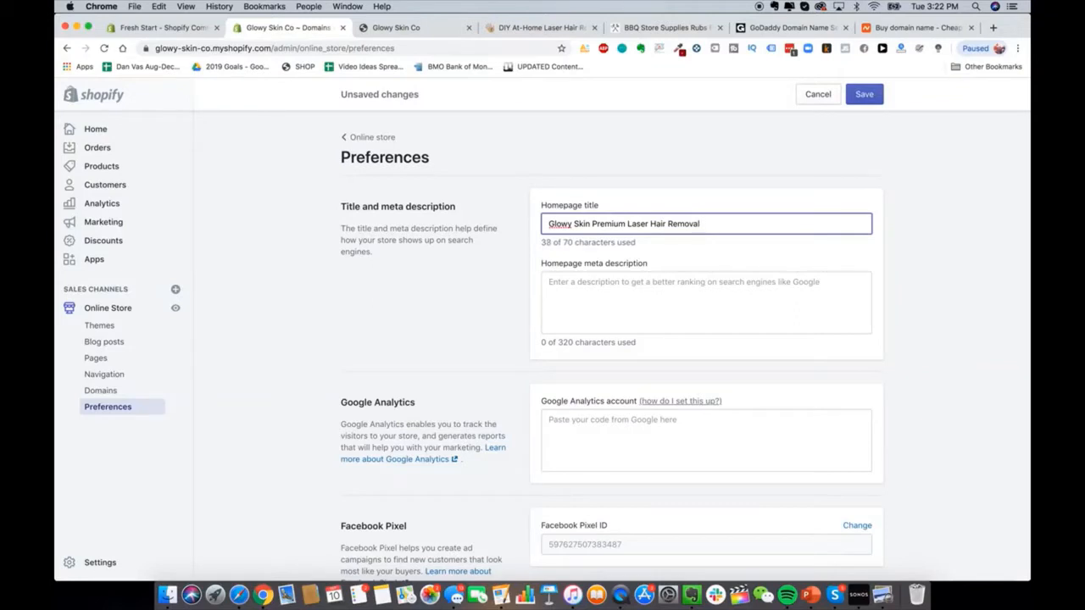
key("BackSpace")
Step: Write a meta description praising DIY premium laser hair removal devices for easy at-home use
left_click(640, 286)
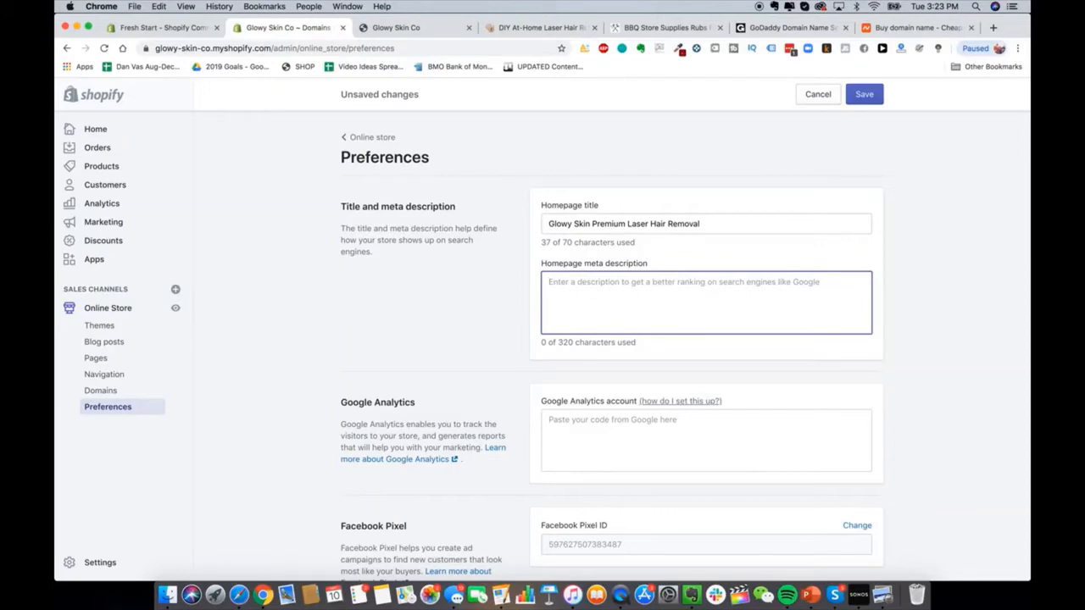
type("glowy skin removal")
key("super+a")
key("BackSpace")
type("The best DIY")
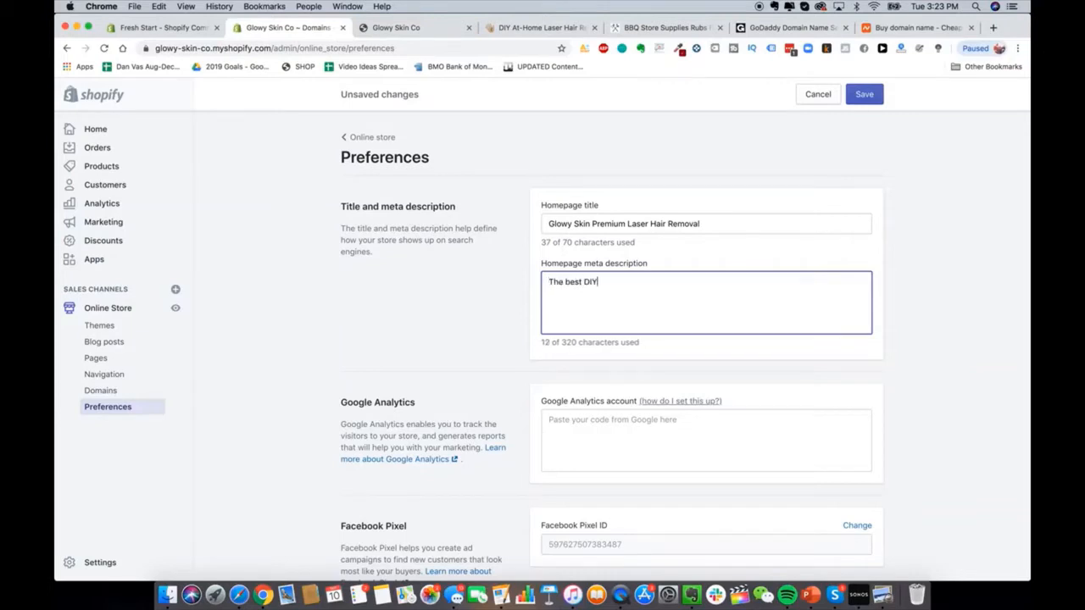
type(" premium la")
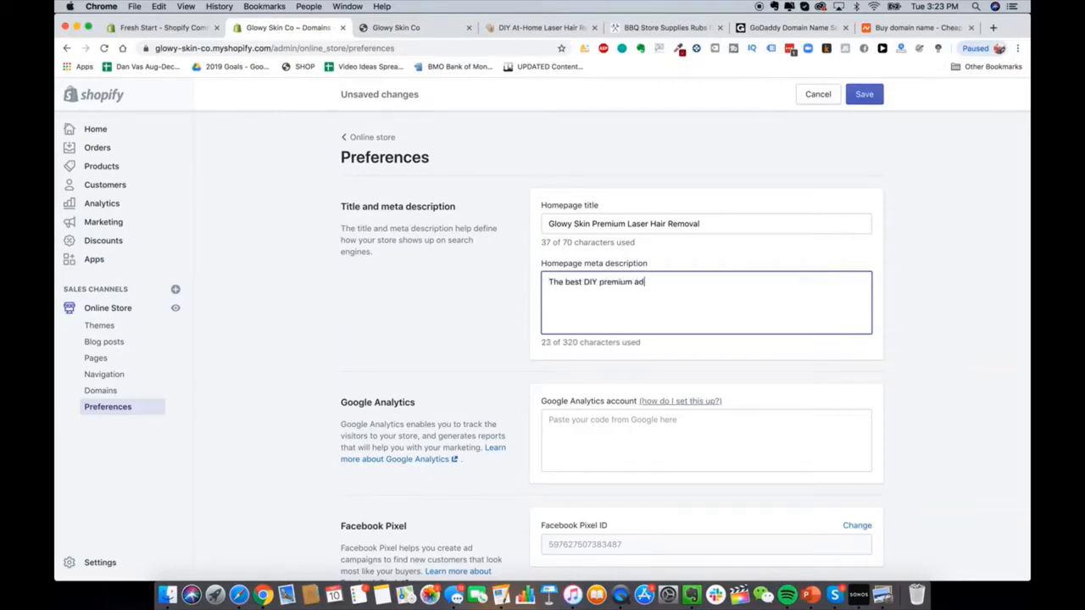
key("BackSpace")
key("BackSpace")
type("laser hair removal devices avail")
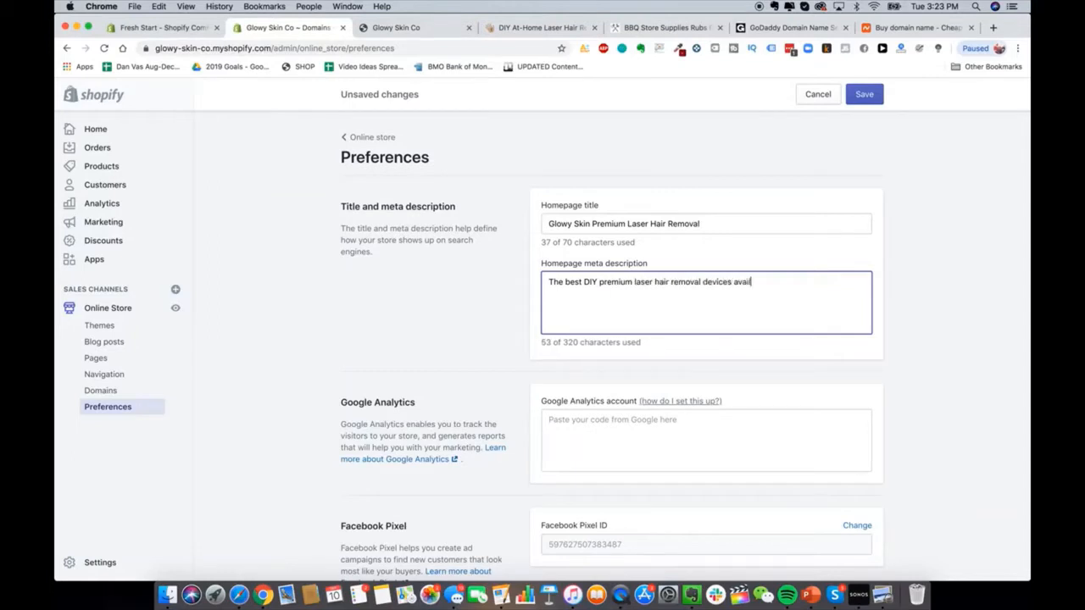
type("able on the market today. ")
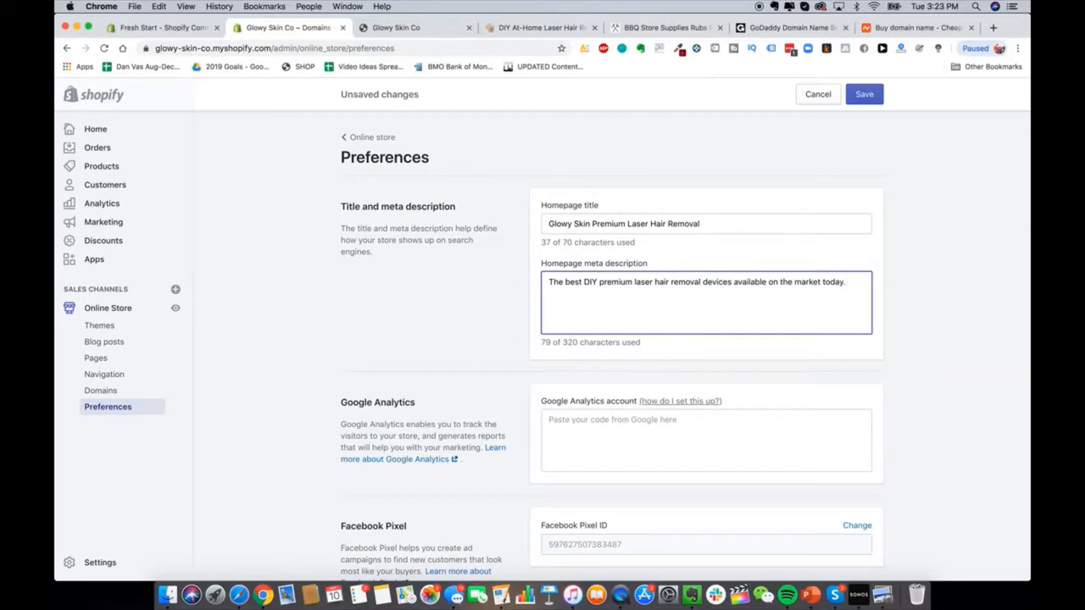
type("Remove ahi")
key("BackSpace")
key("BackSpace")
key("BackSpace")
type("hair easily and")
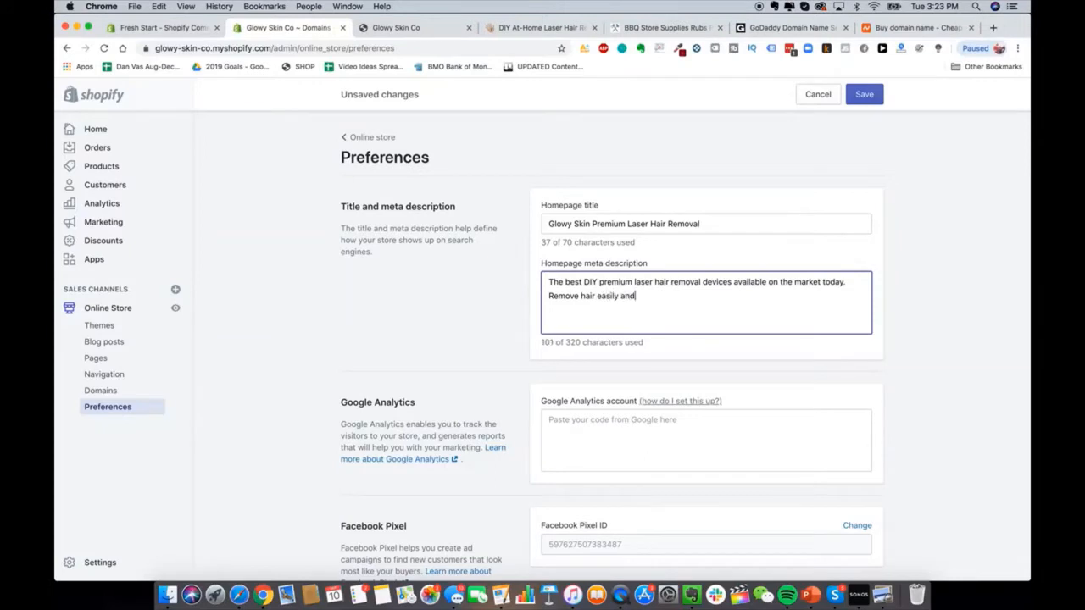
type(" automatically from the comfort of your home")
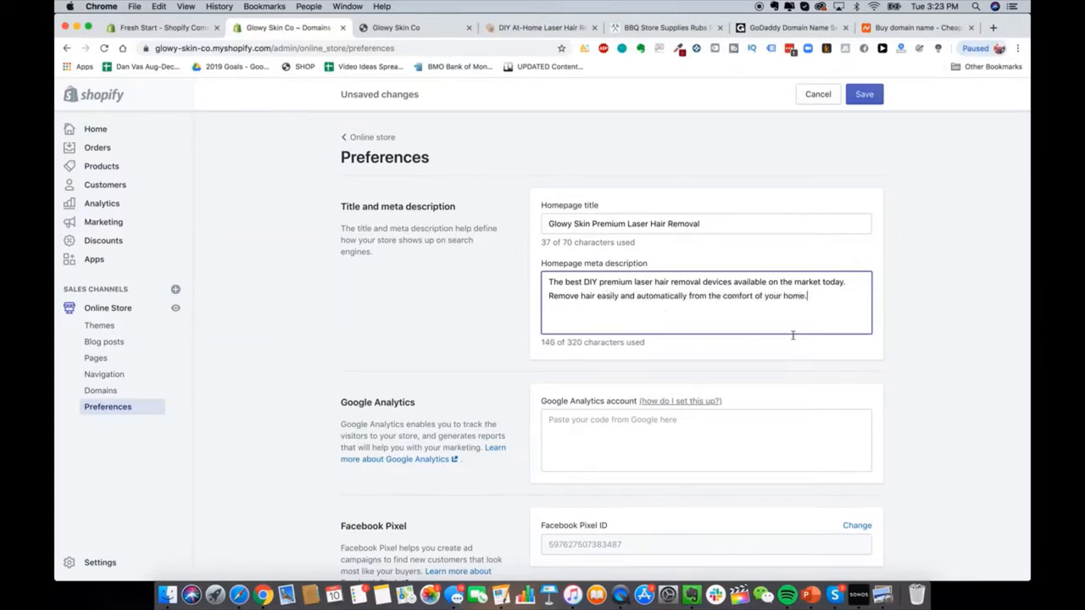
type(".")
left_click(445, 268)
Step: Scroll the Preferences page to review the entered title and meta description
scroll(446, 268, "down", 3)
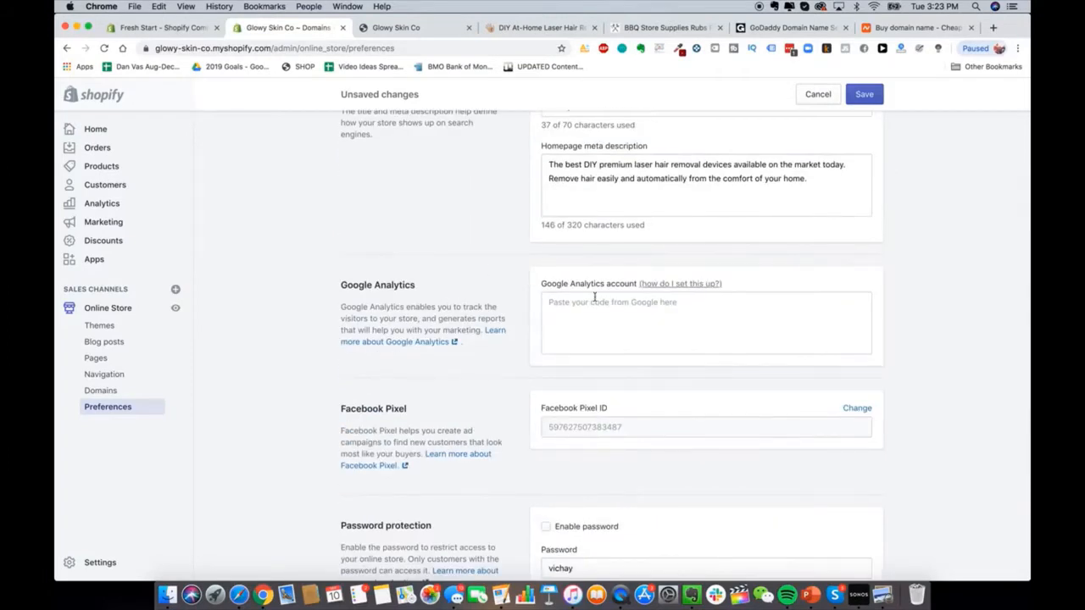
scroll(595, 298, "up", 1)
scroll(480, 332, "up", 2)
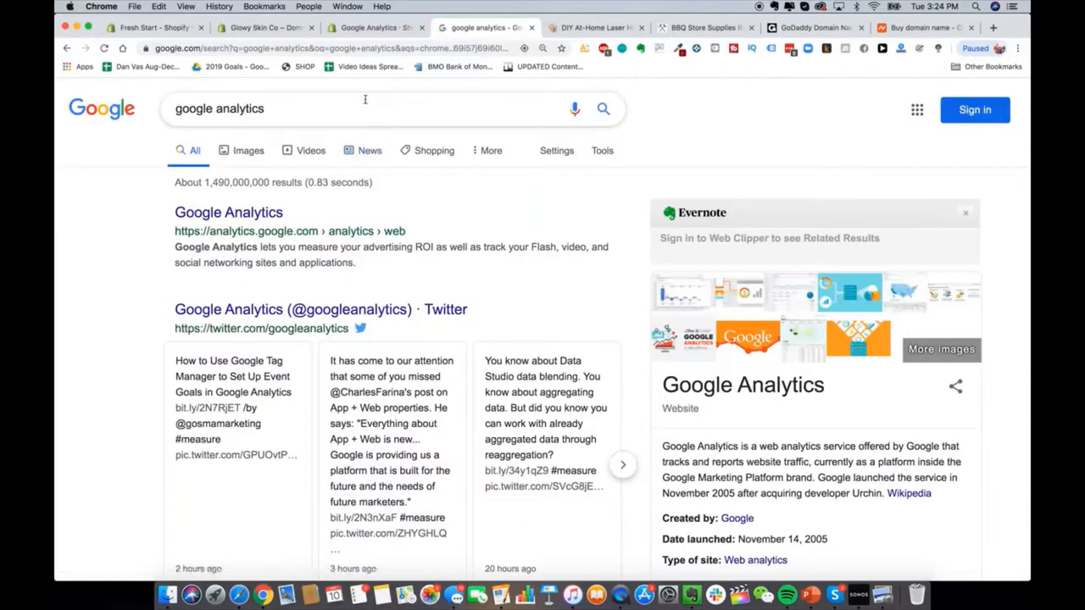
Step: Start a Google Analytics account named Glowy Skin measuring Web, reaching Property setup
left_click(251, 212)
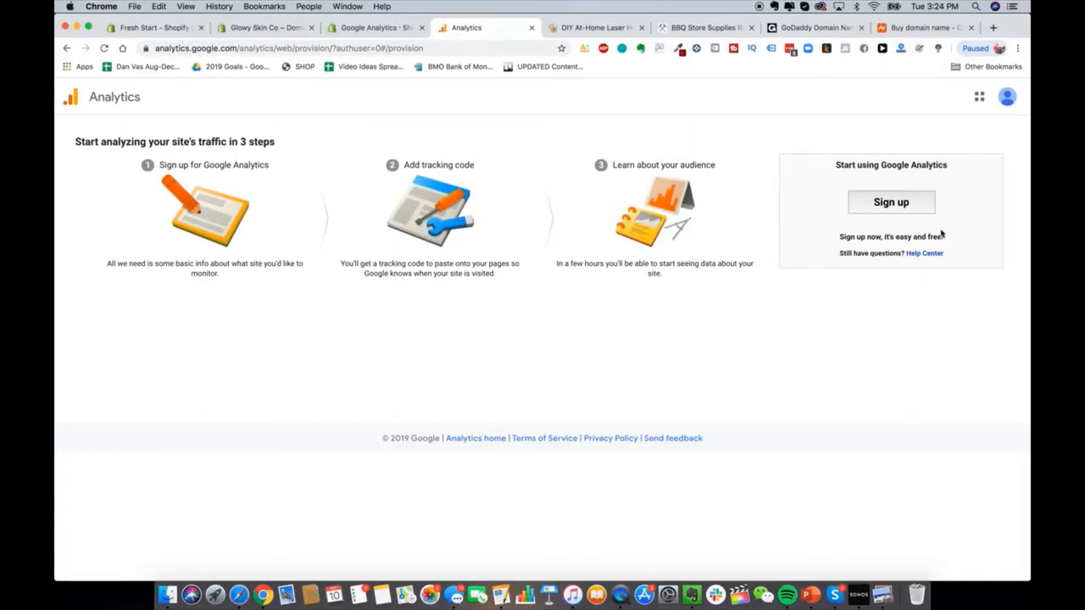
left_click(901, 210)
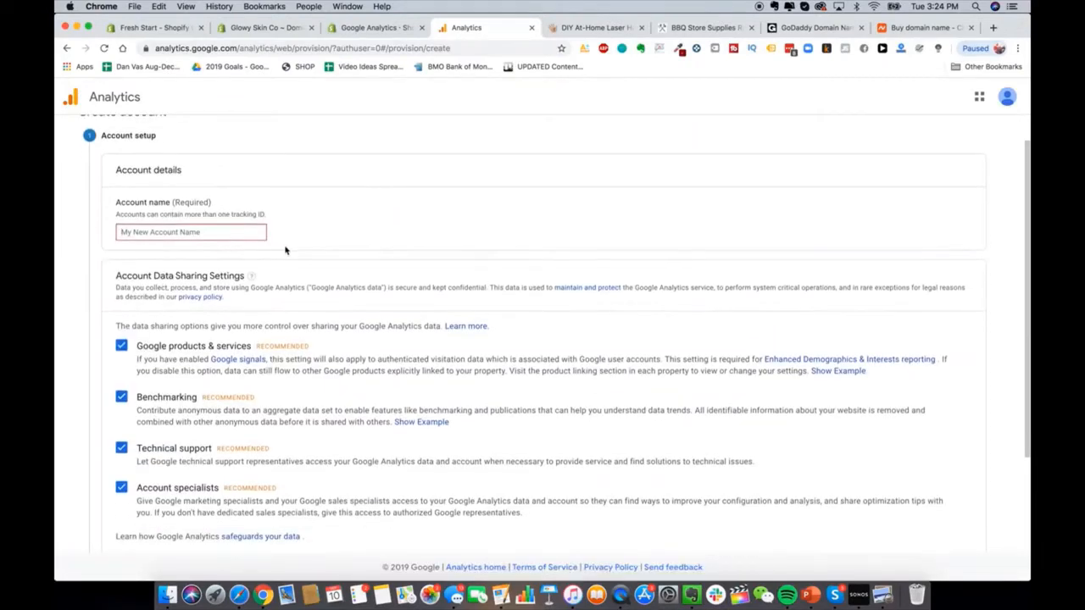
type("Glowy Skin")
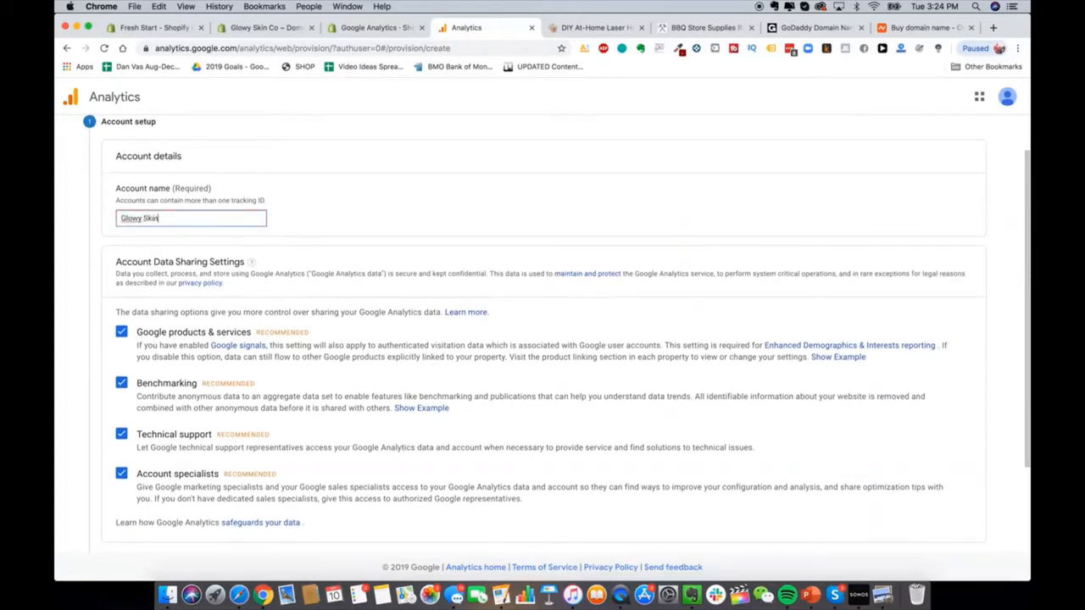
scroll(246, 279, "down", 3)
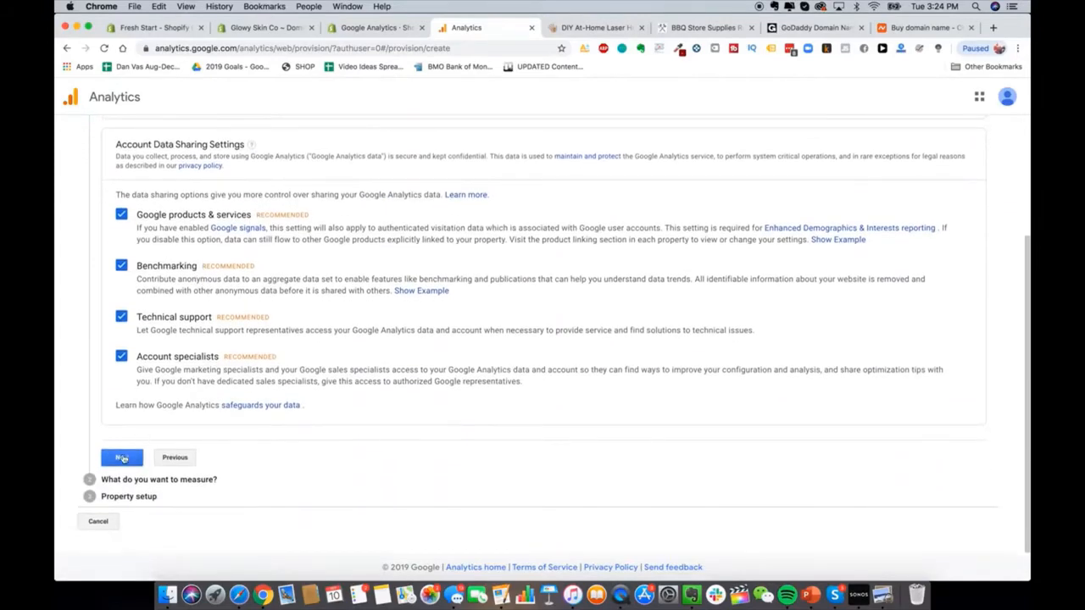
left_click(122, 458)
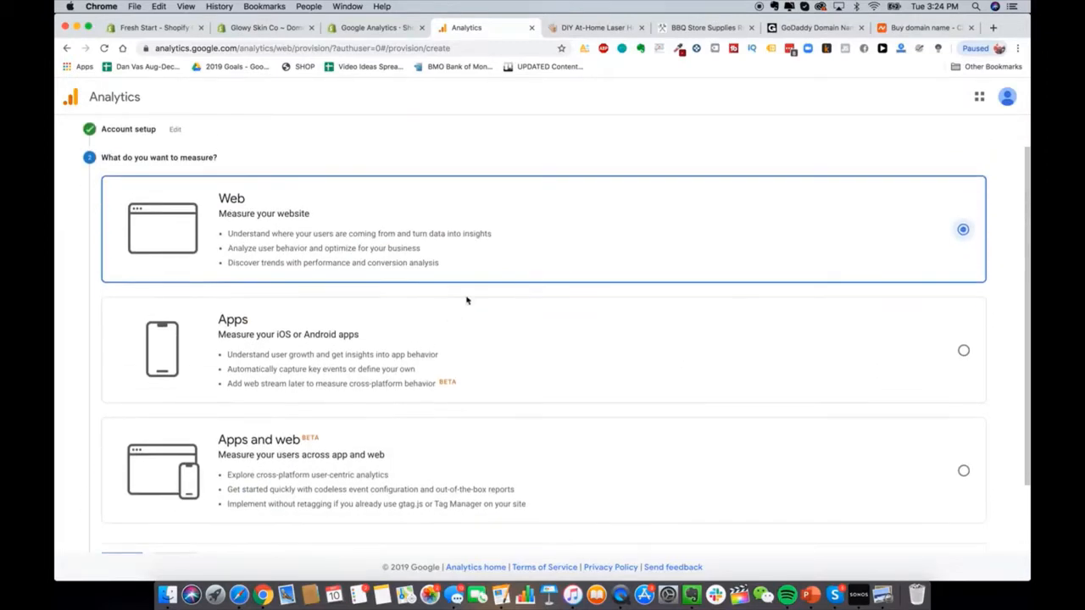
scroll(424, 313, "down", 2)
scroll(231, 388, "down", 1)
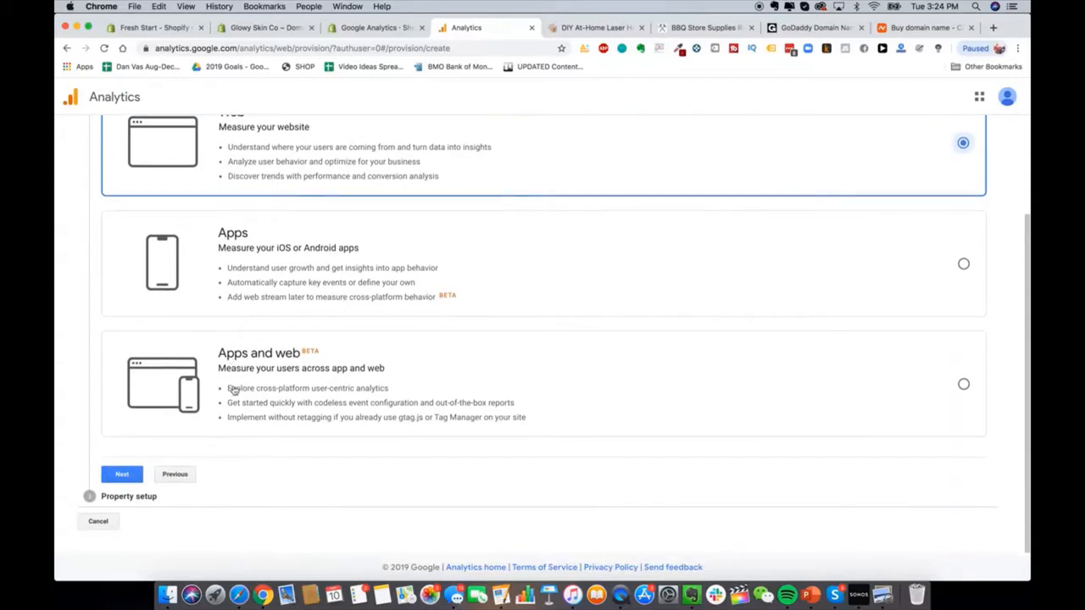
left_click(136, 472)
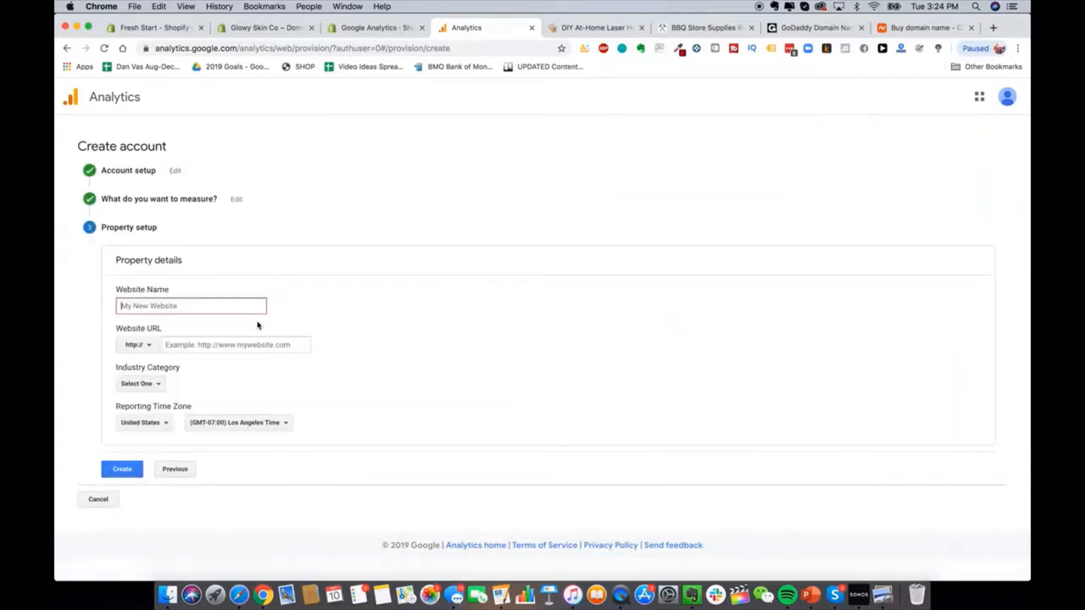
type("Glowy Skin")
left_click(148, 344)
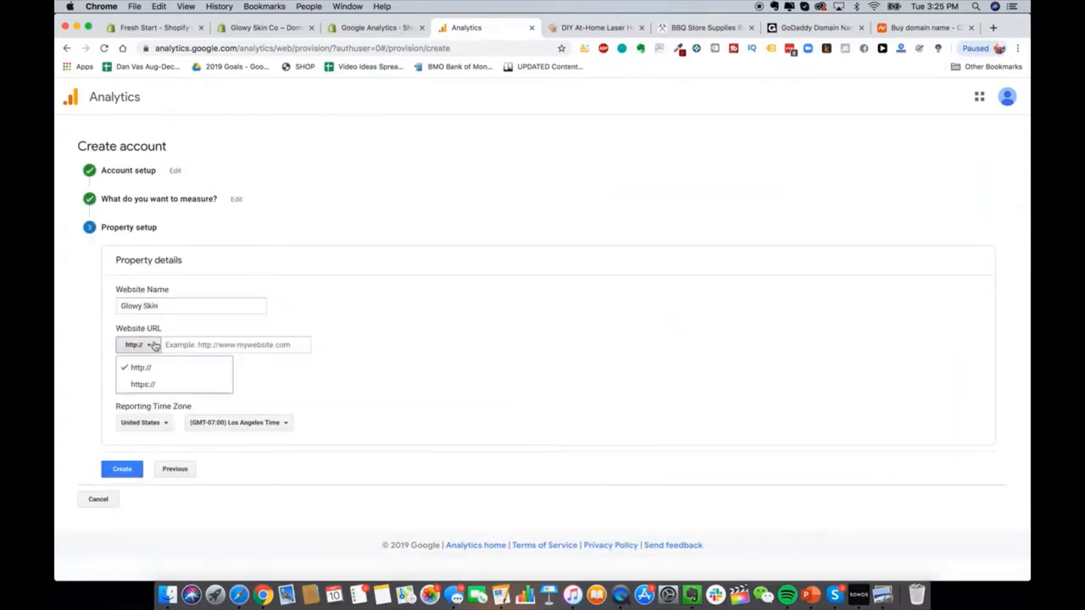
left_click(144, 382)
left_click(170, 344)
type("w")
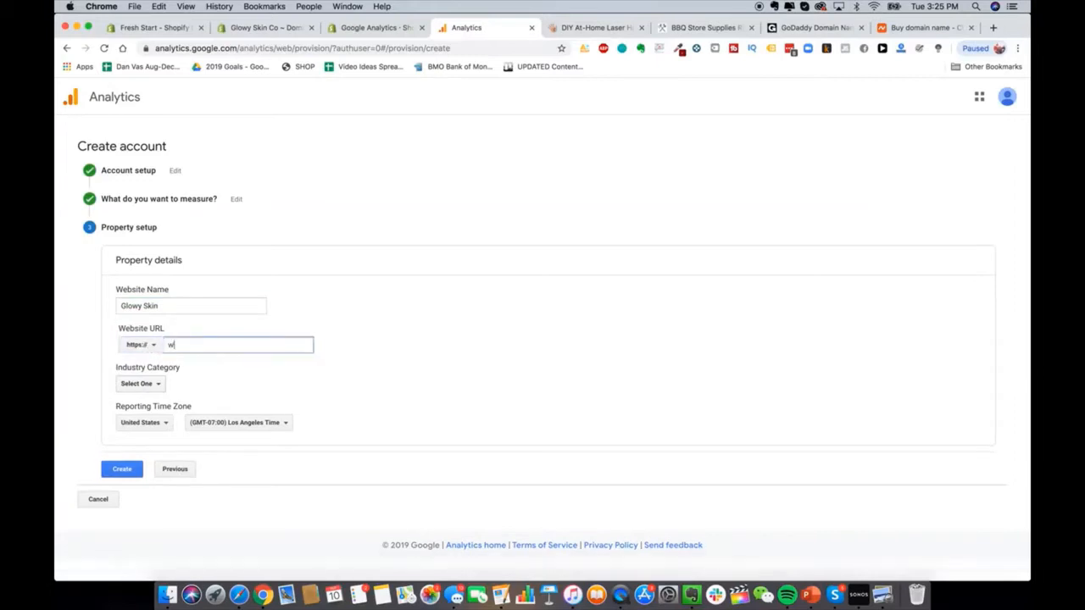
type("ww.glowyskinco.com")
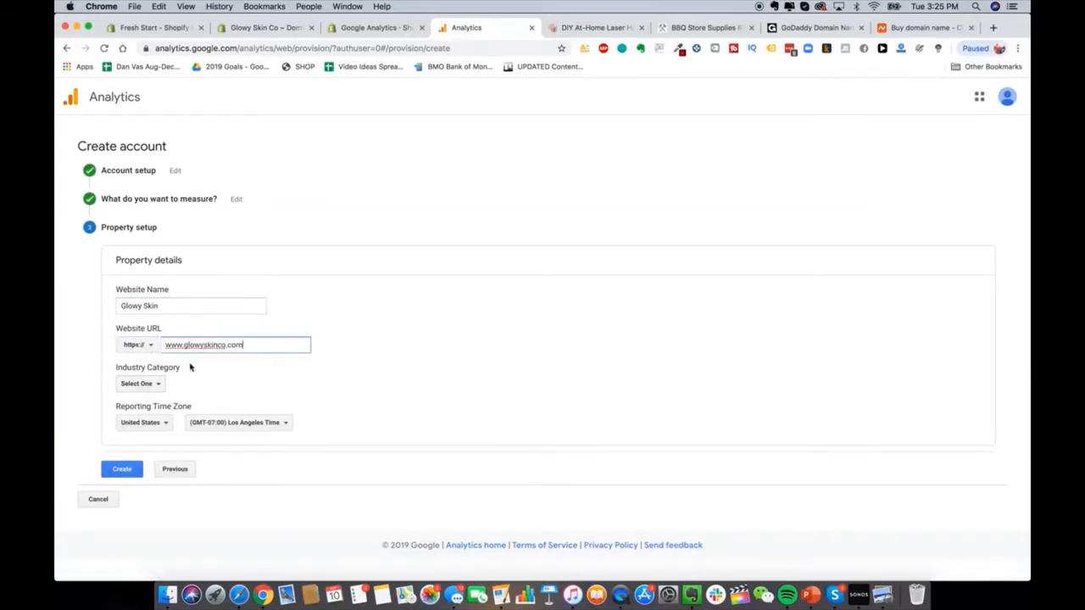
Step: Set the industry category to Shopping, replacing an initial Beauty and Fitness choice
left_click(139, 383)
scroll(166, 427, "down", 4)
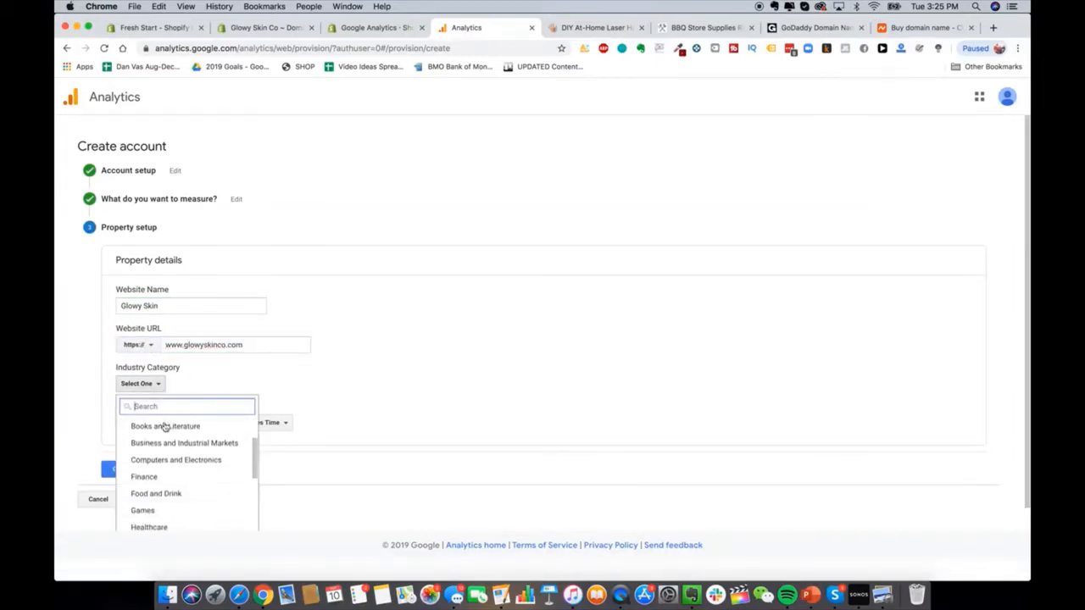
scroll(166, 427, "down", 6)
scroll(195, 481, "up", 2)
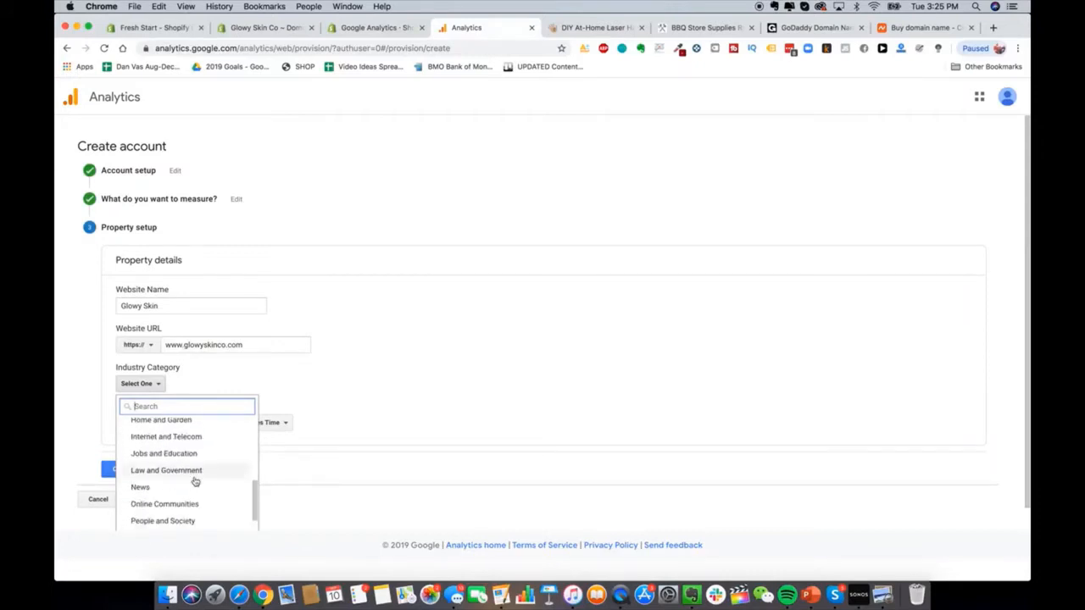
scroll(195, 480, "up", 2)
type("retail")
key("BackSpace")
key("BackSpace")
key("BackSpace")
key("BackSpace")
key("BackSpace")
key("BackSpace")
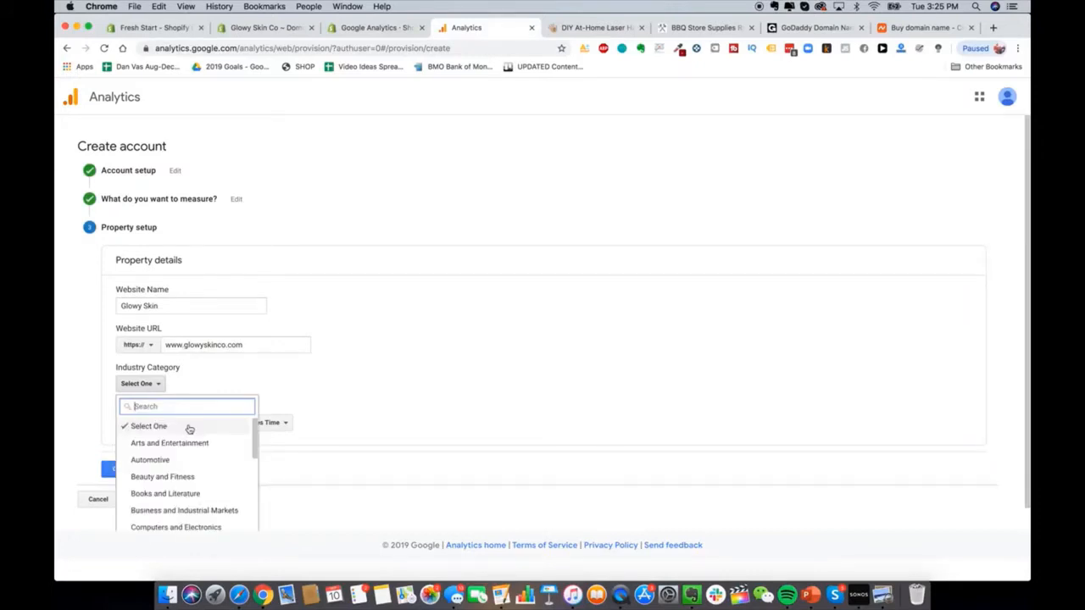
scroll(194, 463, "down", 1)
left_click(192, 446)
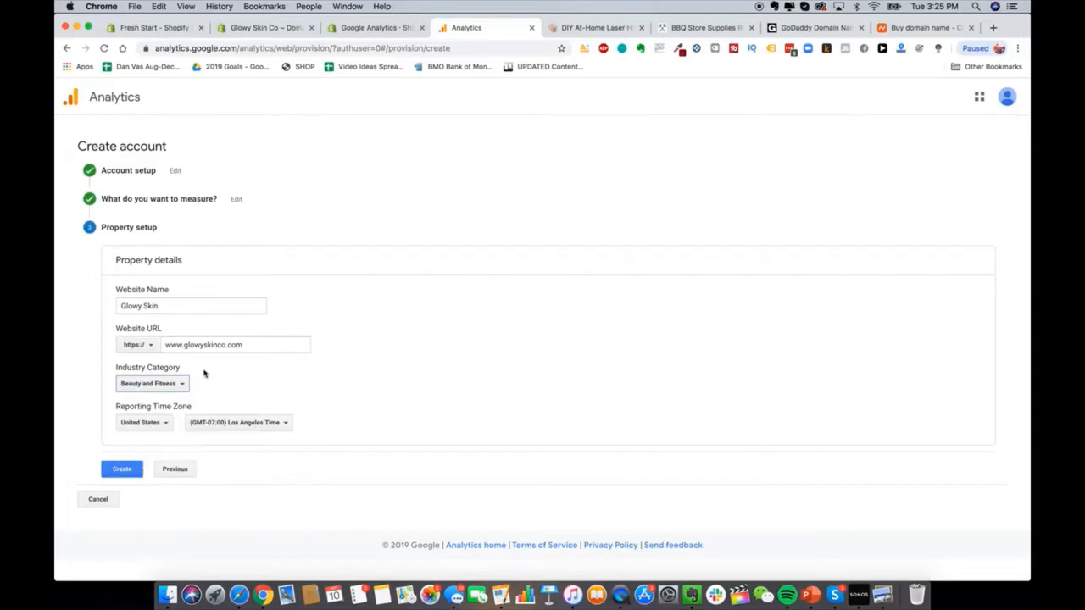
left_click(157, 383)
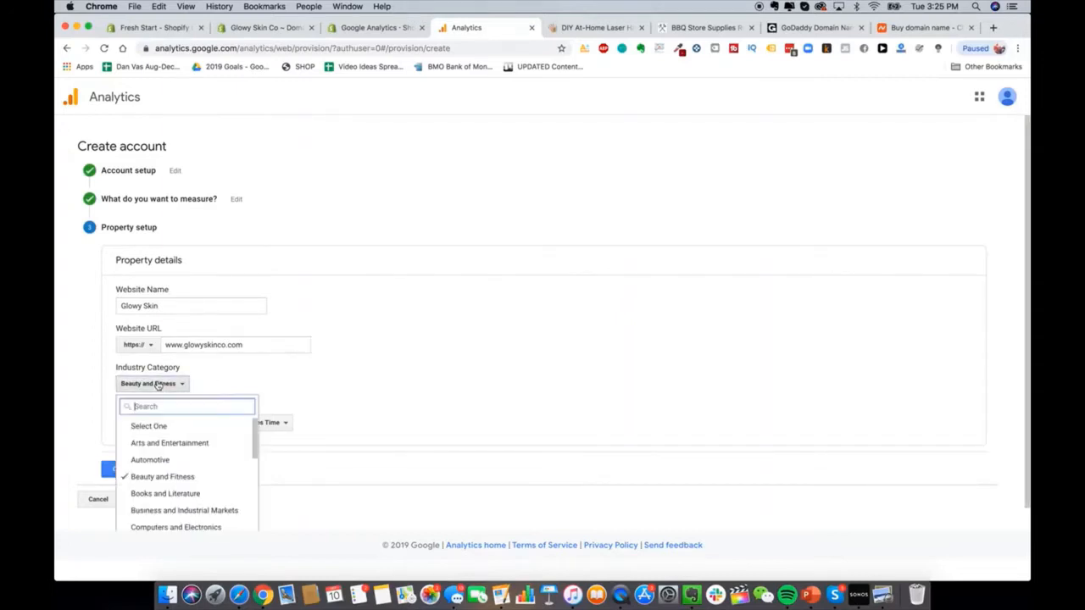
scroll(170, 481, "down", 1)
scroll(170, 481, "down", 5)
left_click(167, 495)
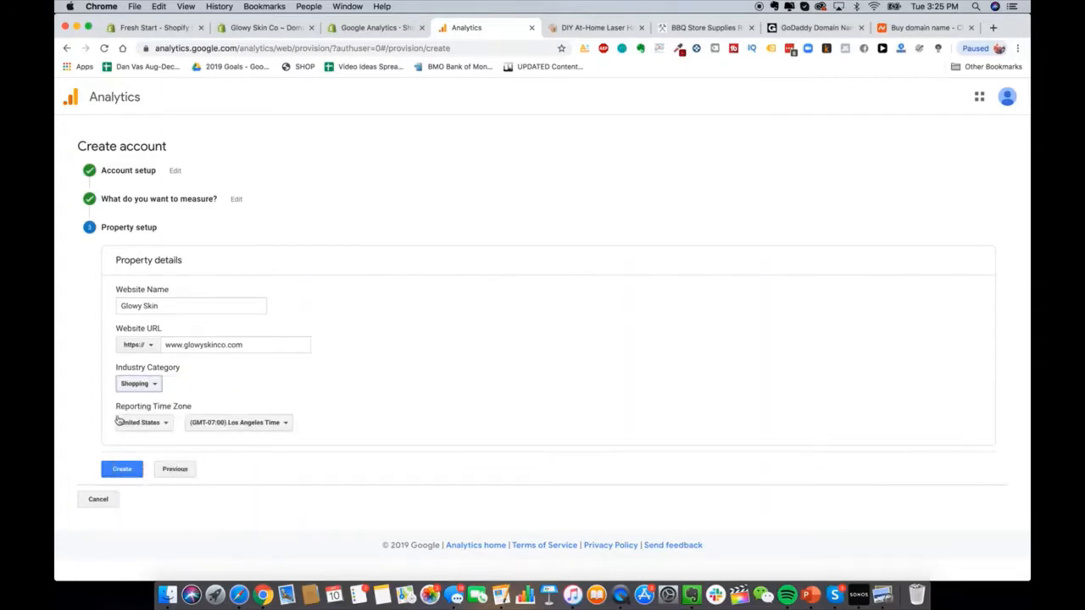
Step: Set the reporting time zone to New York and create the property
left_click(285, 423)
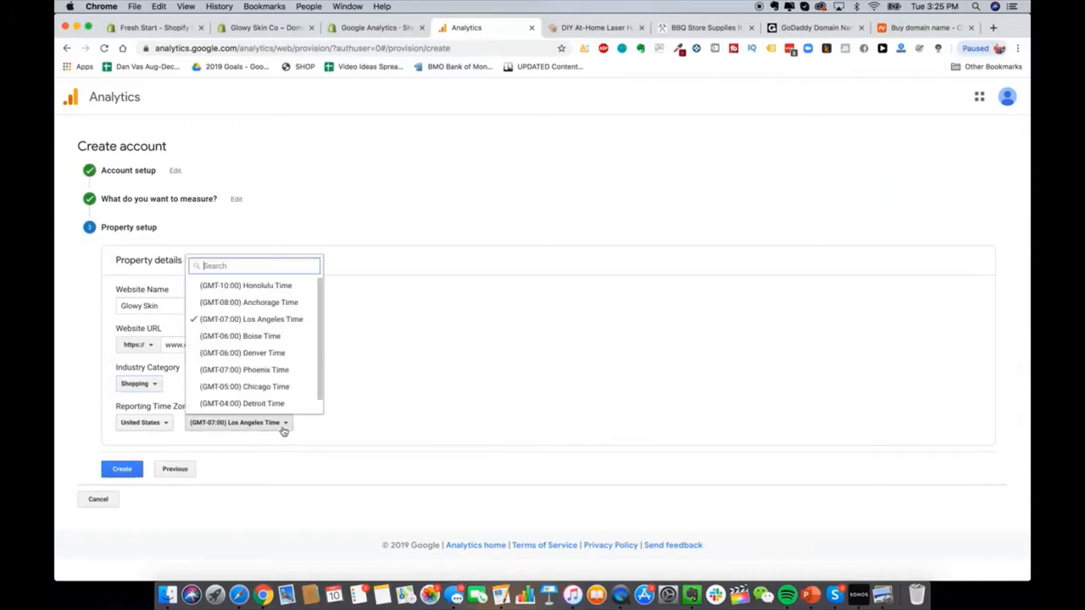
scroll(268, 336, "down", 1)
left_click(255, 403)
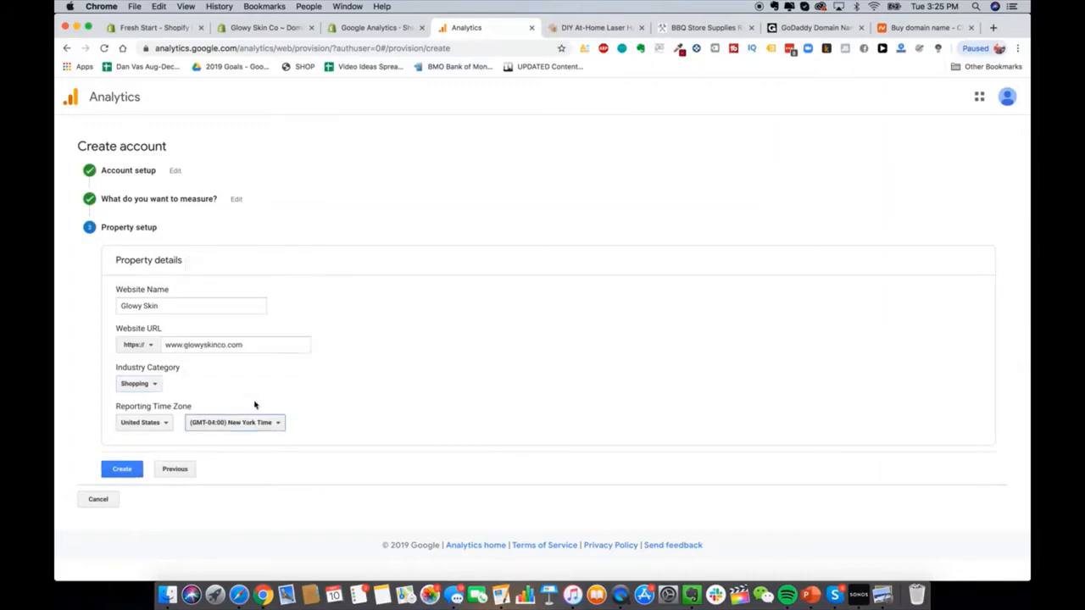
left_click(132, 472)
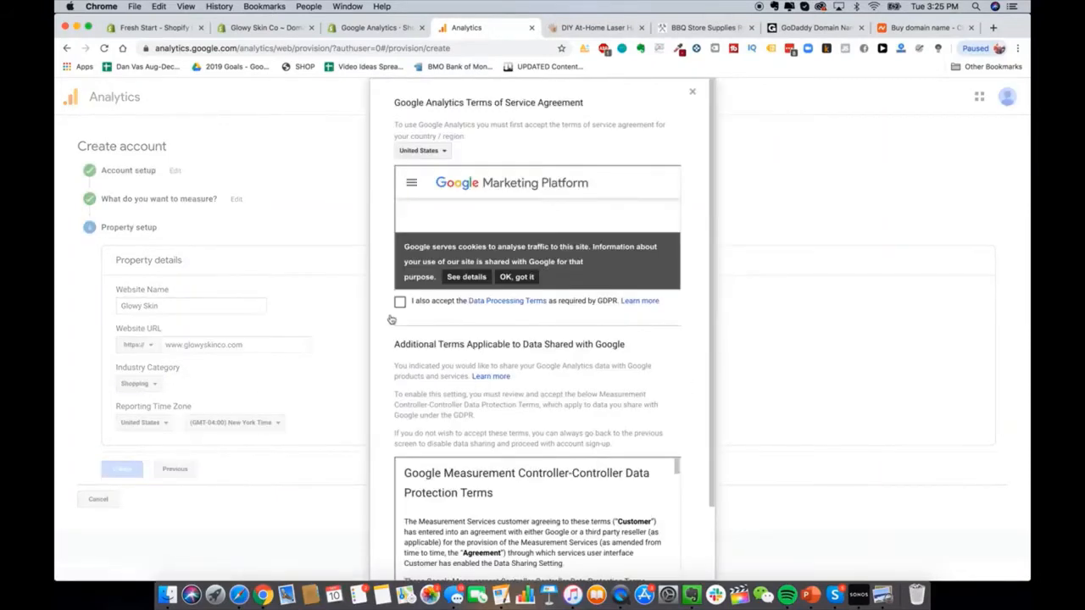
Step: Accept the Data Processing Terms, the Controller-Controller Data Protection Terms and the terms of service
left_click(400, 303)
scroll(655, 416, "down", 3)
left_click(460, 516)
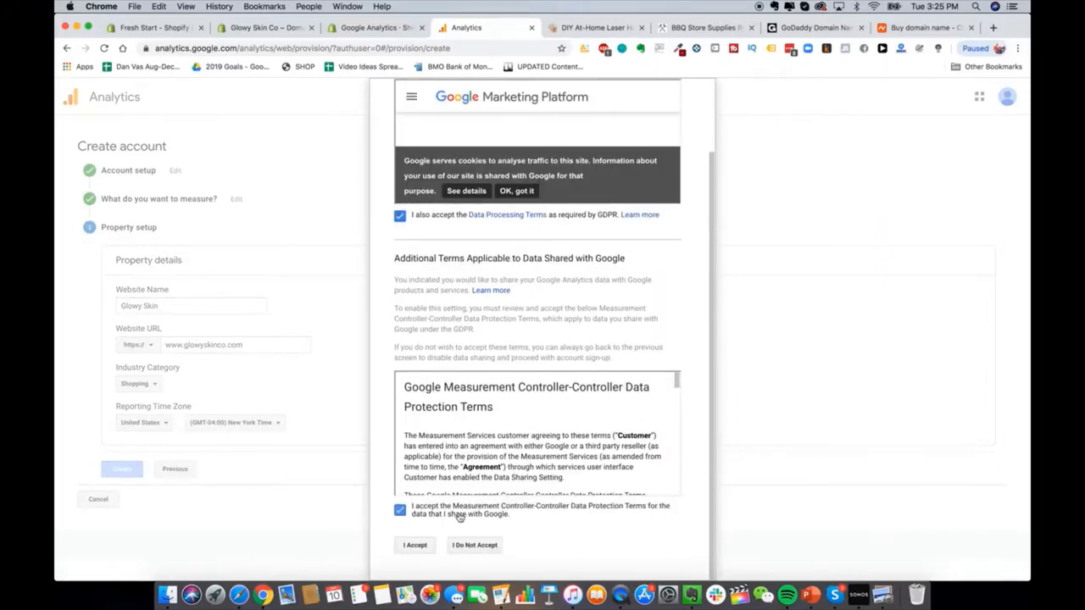
left_click(413, 546)
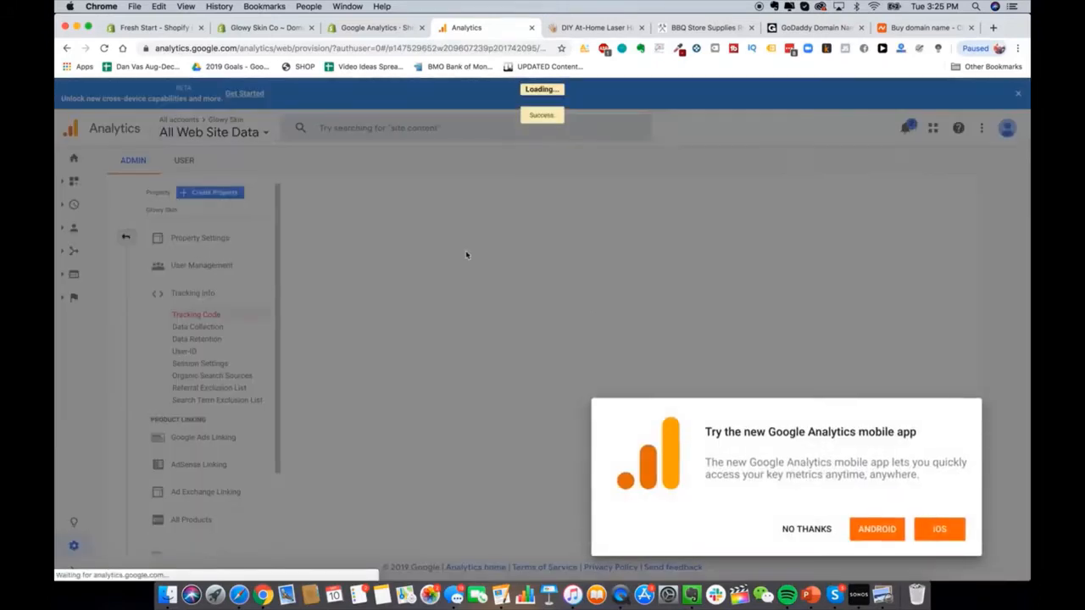
Step: Dismiss the mobile app promotion and search tip popups on the tracking code page
left_click(806, 529)
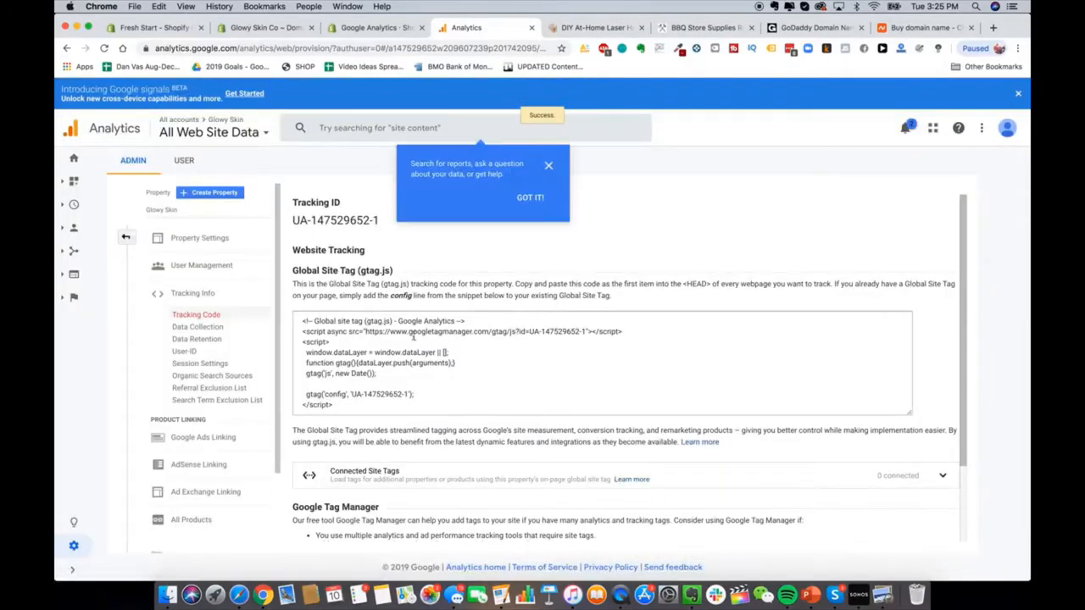
left_click(554, 168)
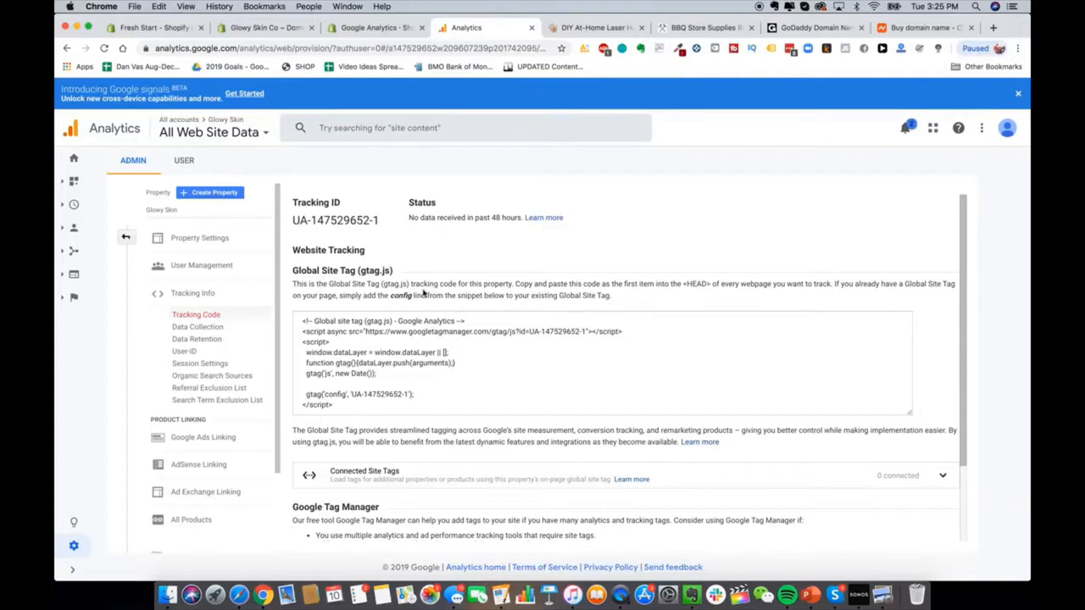
scroll(423, 293, "down", 3)
scroll(423, 293, "up", 3)
Step: Copy the new Glowy Skin property's Global Site Tag code and return to the Shopify preferences
left_click(422, 359)
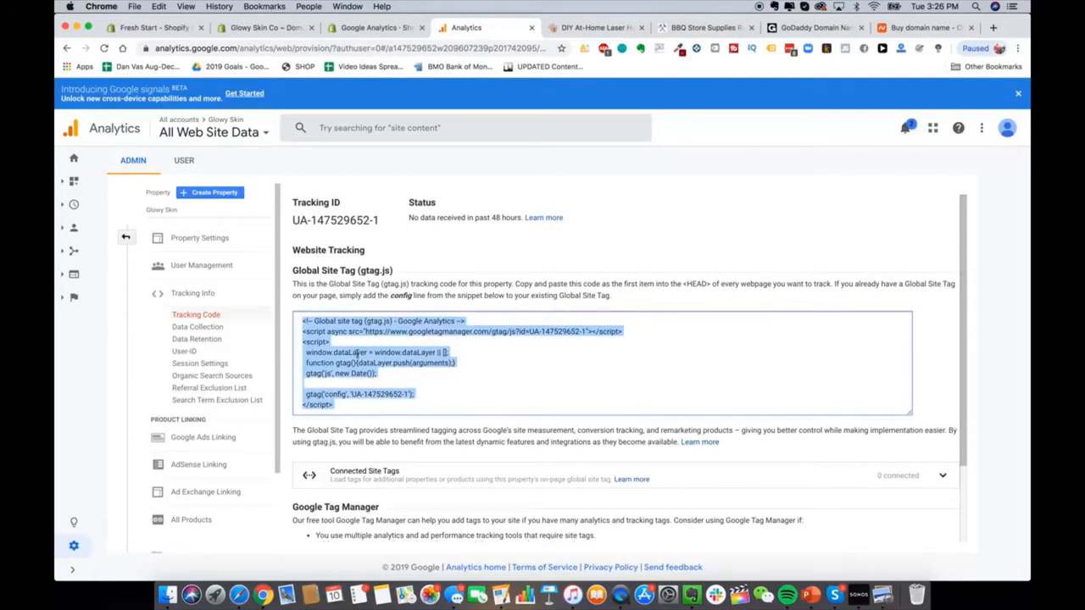
right_click(353, 373)
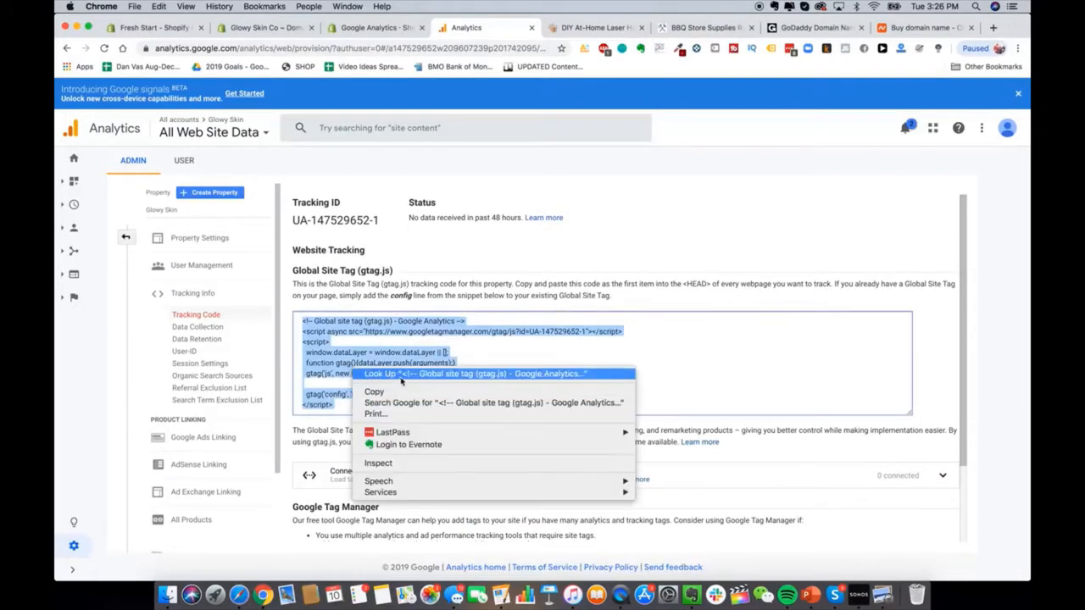
left_click(402, 392)
left_click(268, 28)
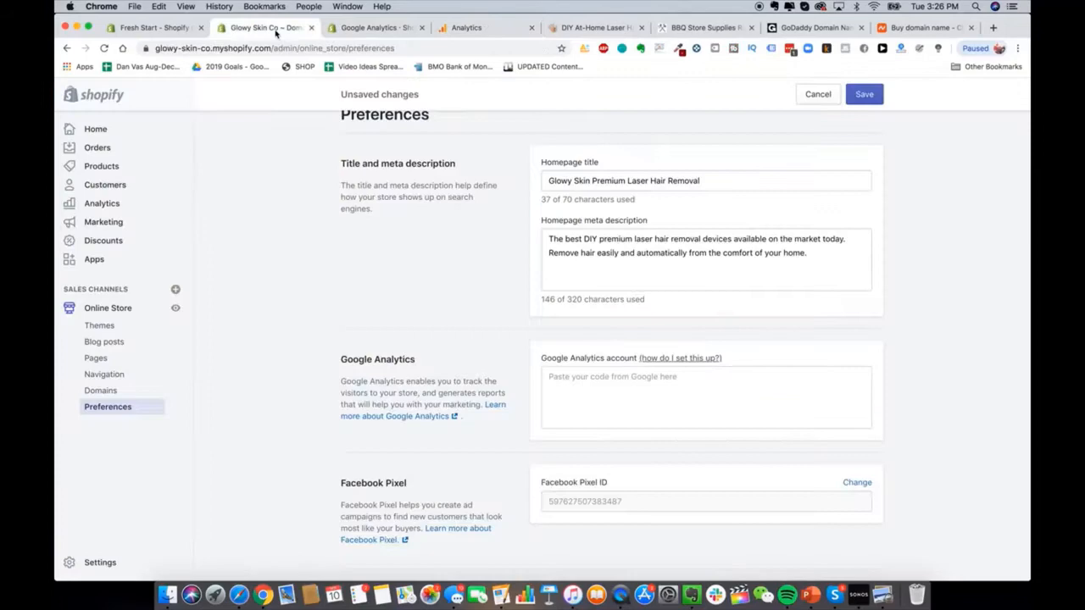
left_click(664, 412)
key("super+v")
left_click(493, 485)
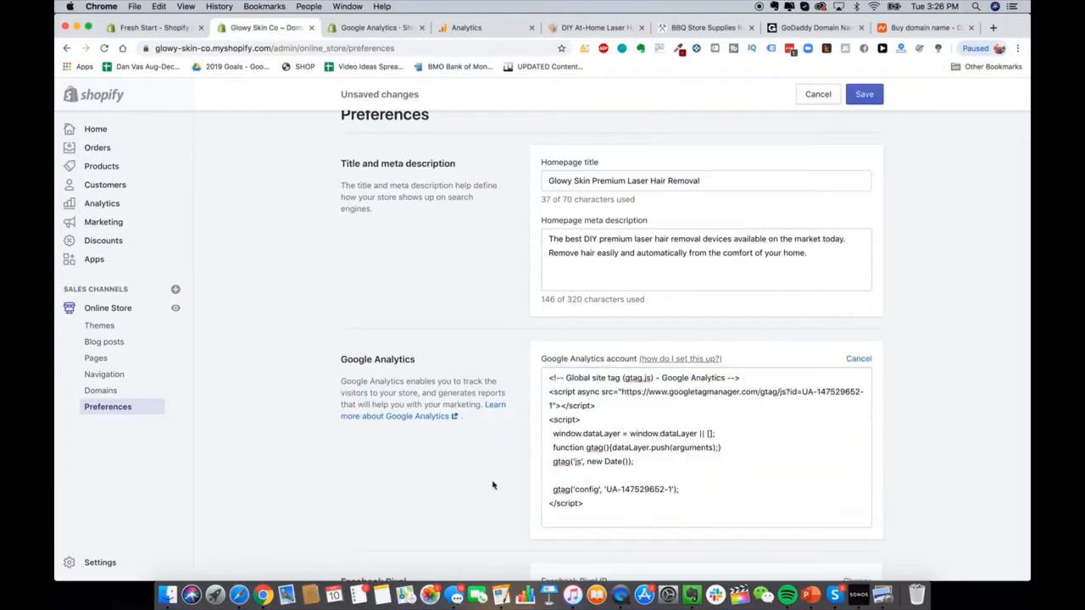
scroll(493, 485, "down", 5)
scroll(492, 485, "up", 4)
scroll(493, 485, "down", 5)
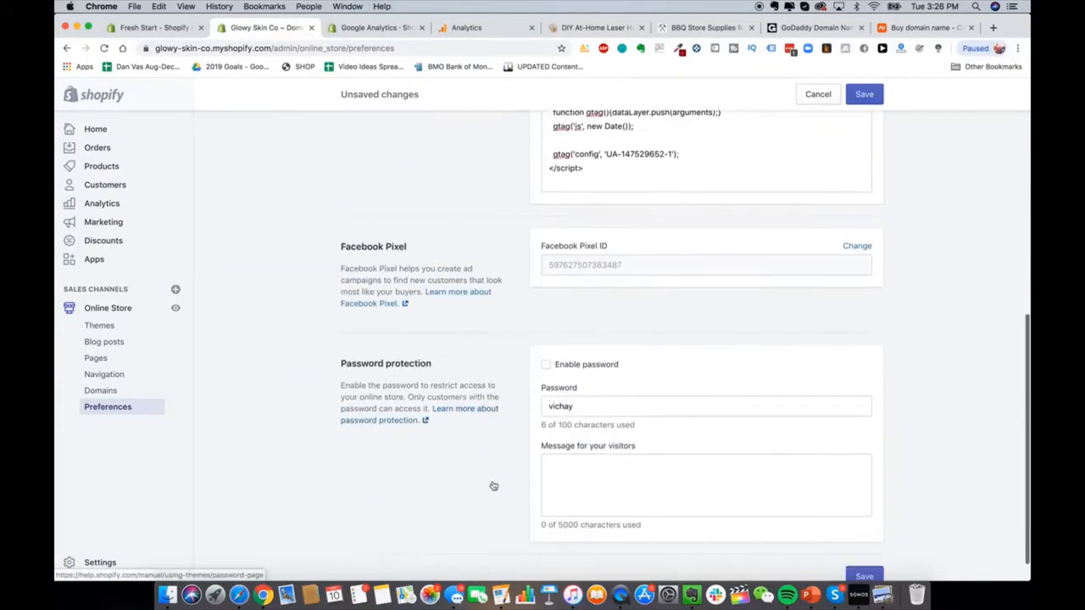
scroll(509, 440, "up", 1)
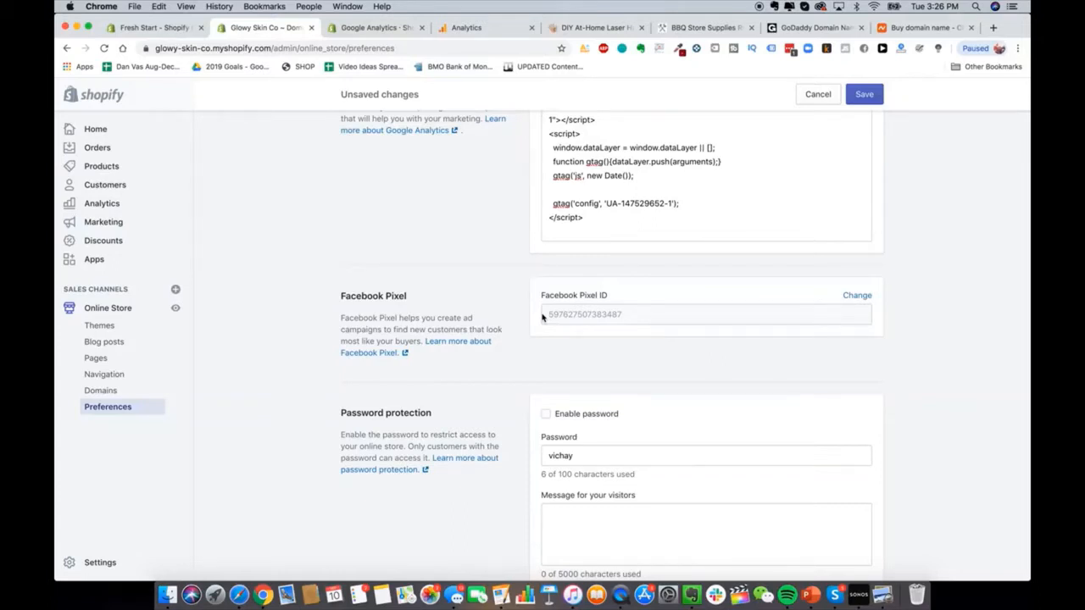
Step: Delete the online store password, save the preferences, and go to Blog posts
scroll(560, 317, "down", 1)
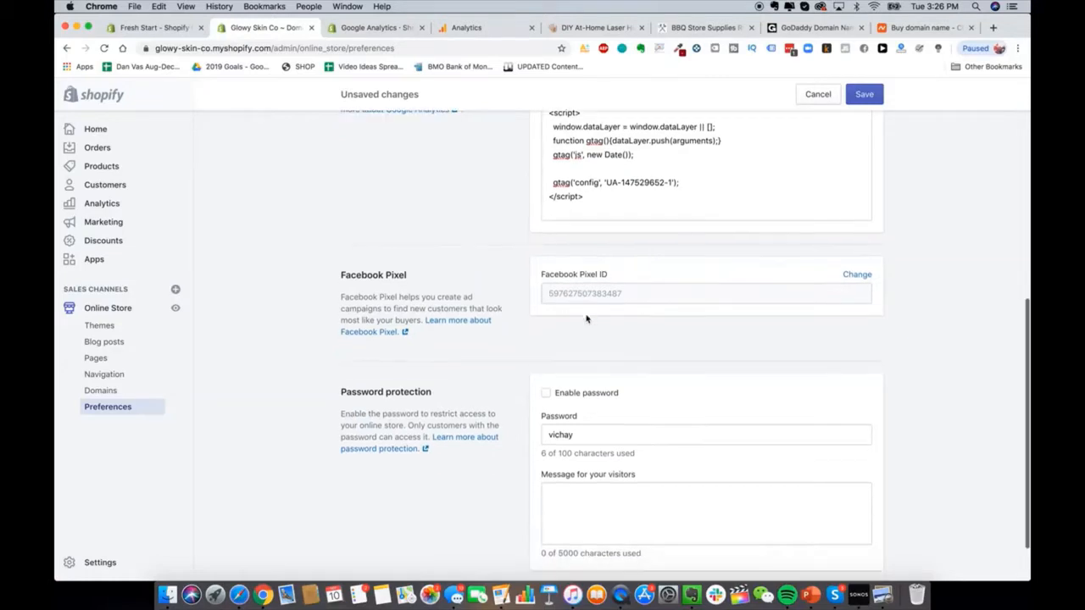
scroll(516, 275, "down", 2)
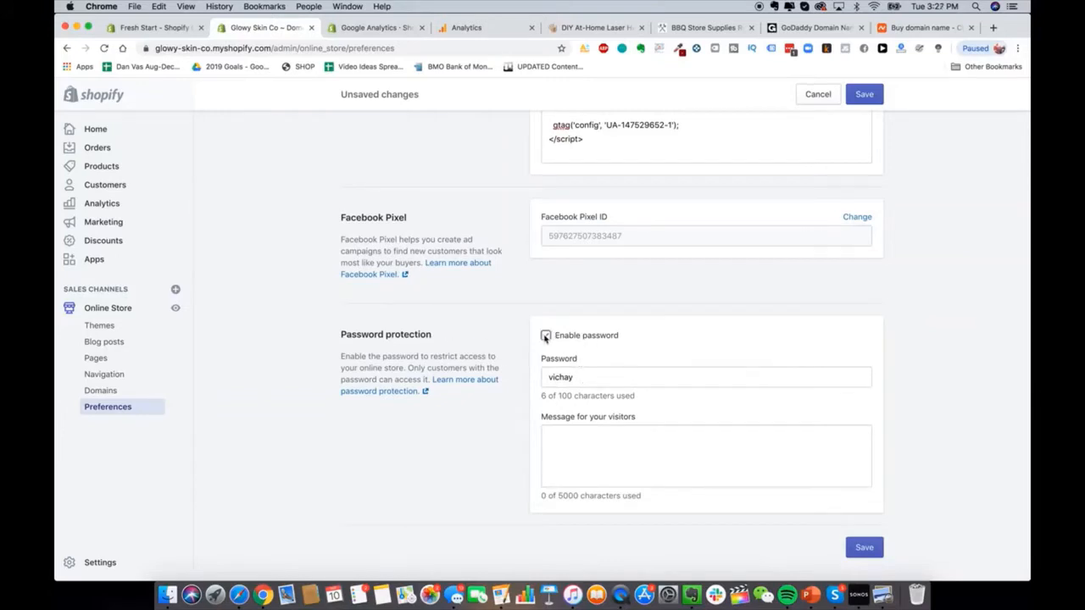
double_click(586, 378)
key("BackSpace")
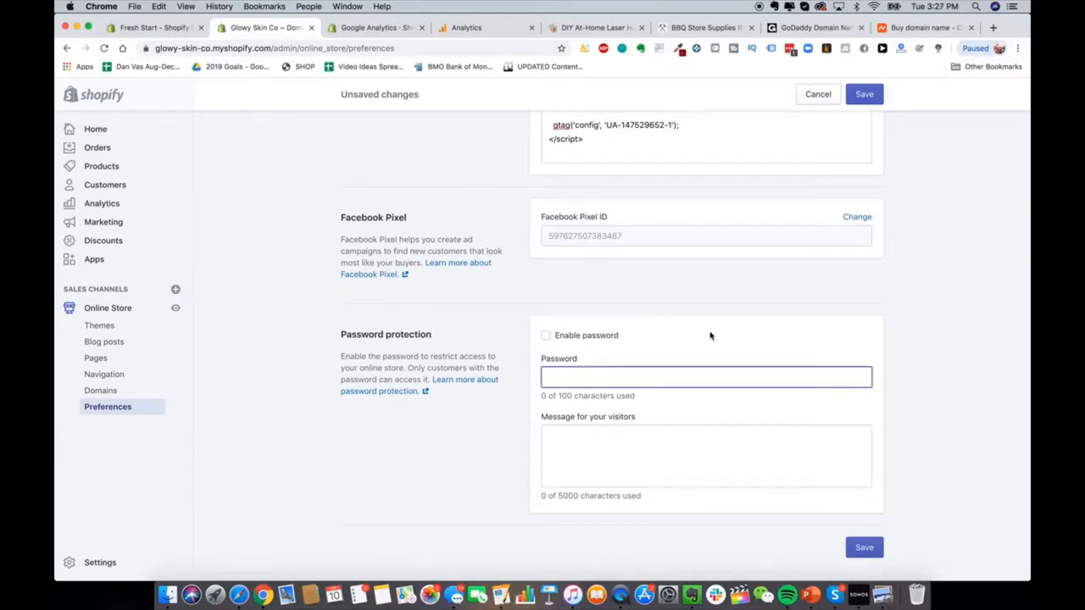
left_click(864, 546)
left_click(125, 342)
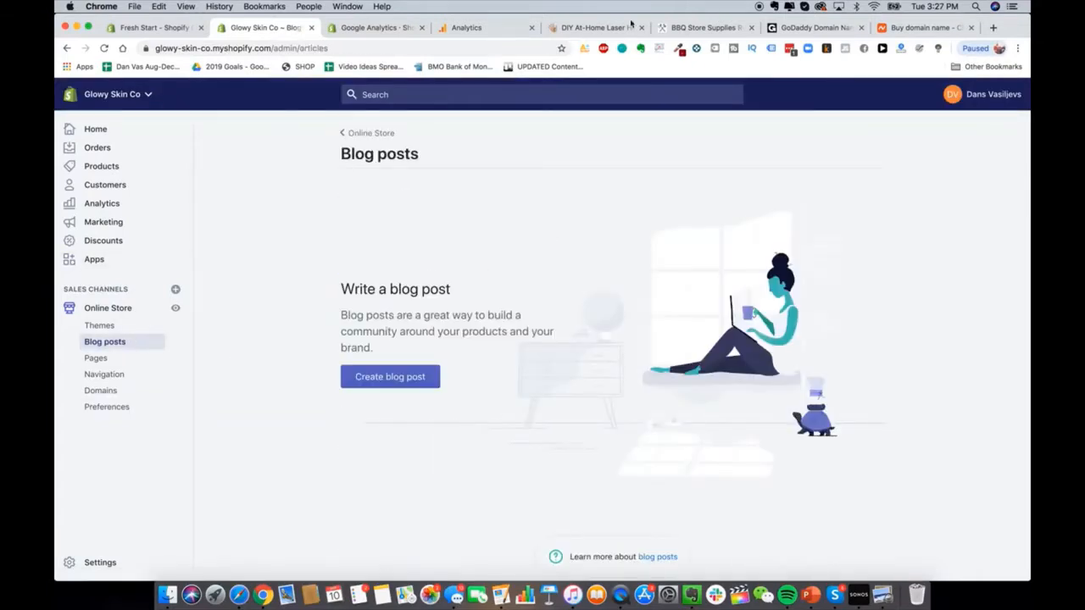
left_click(564, 26)
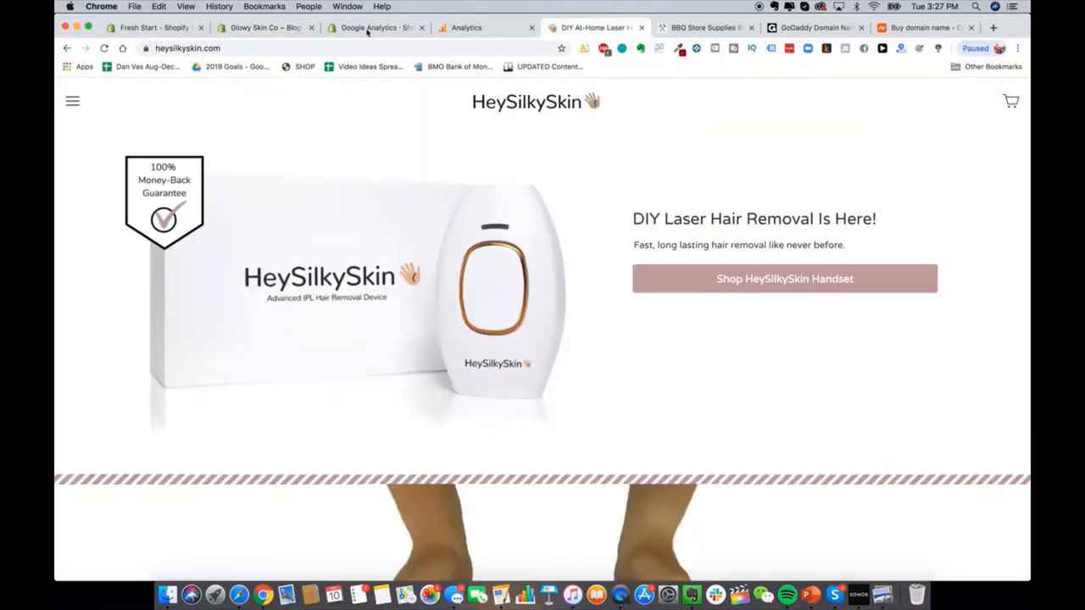
left_click(254, 27)
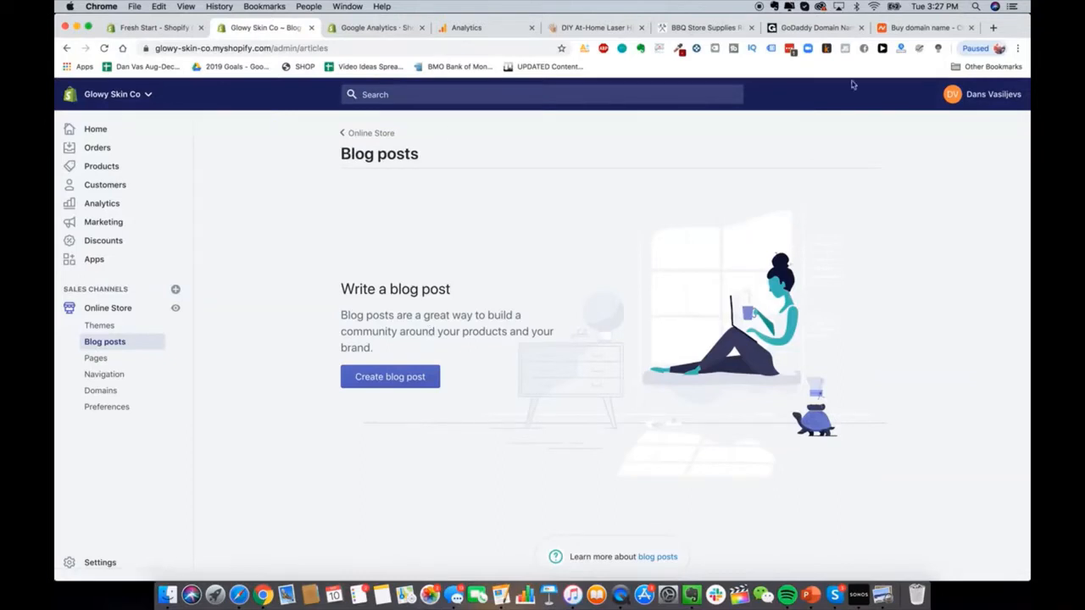
Step: Open blendjet.com in a new tab and scroll through its homepage
left_click(994, 27)
type("blen")
key("Return")
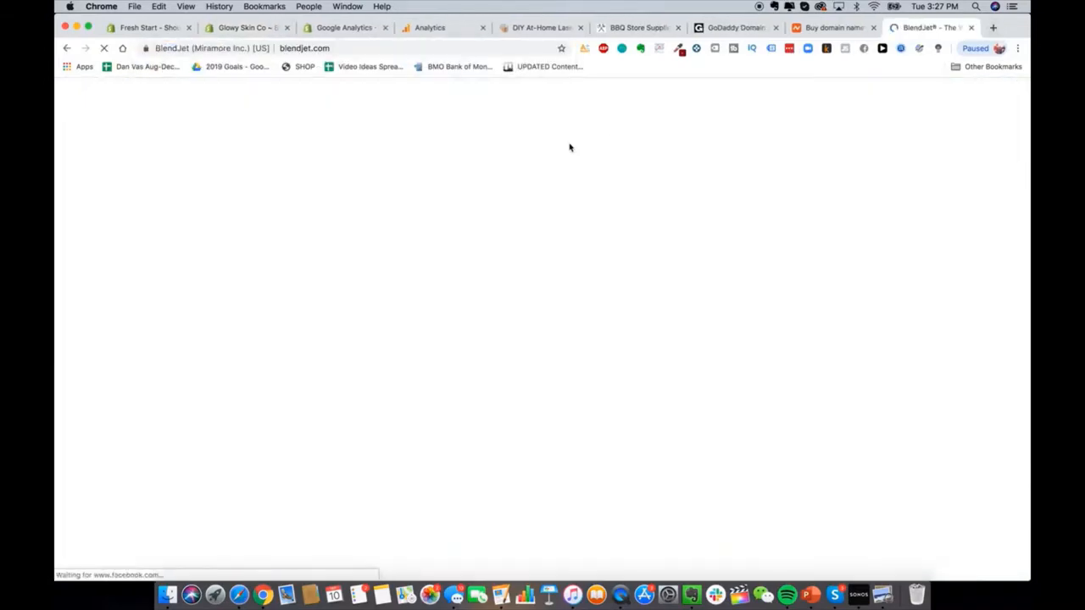
scroll(509, 398, "down", 3)
scroll(509, 400, "down", 20)
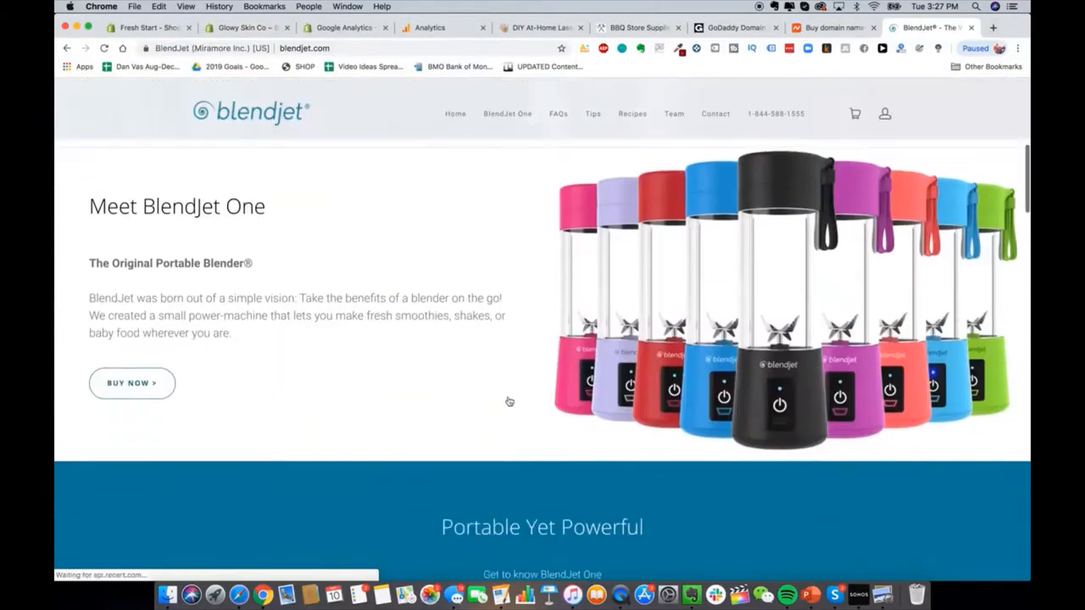
scroll(509, 398, "down", 10)
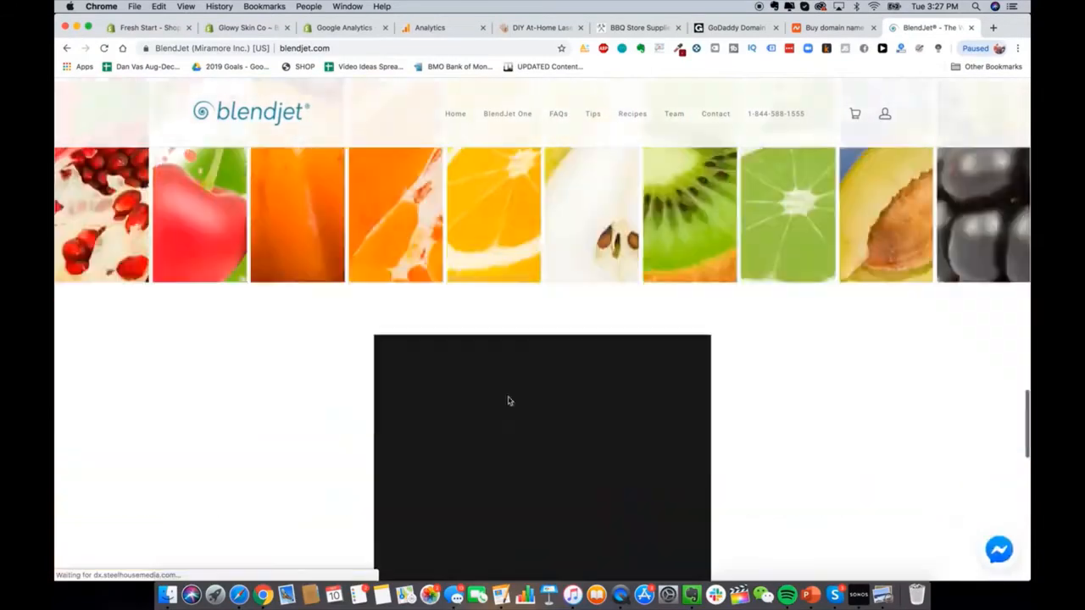
scroll(511, 549, "down", 1)
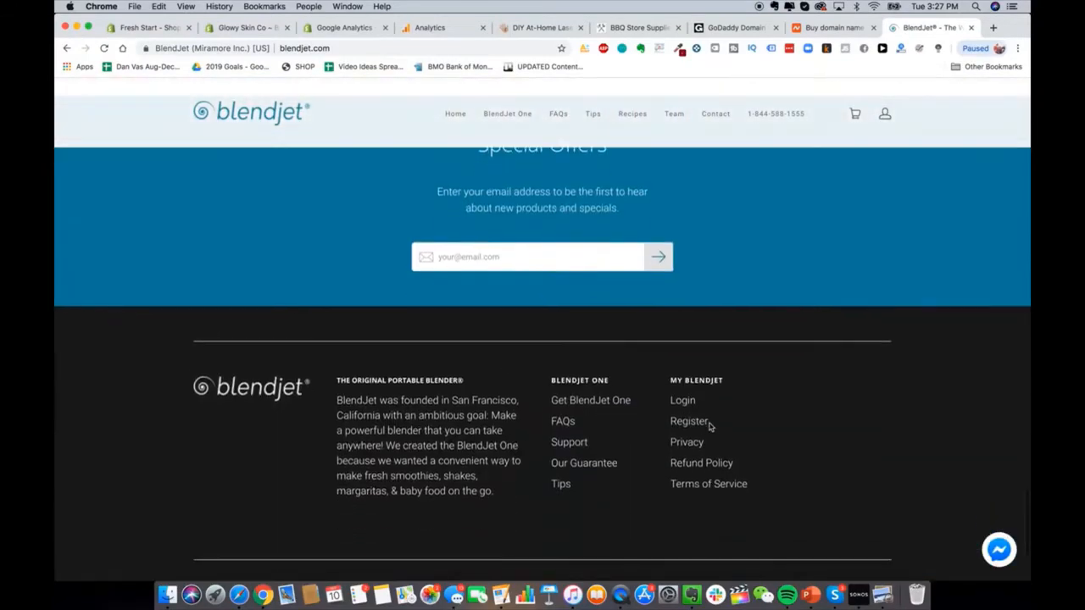
scroll(424, 426, "down", 4)
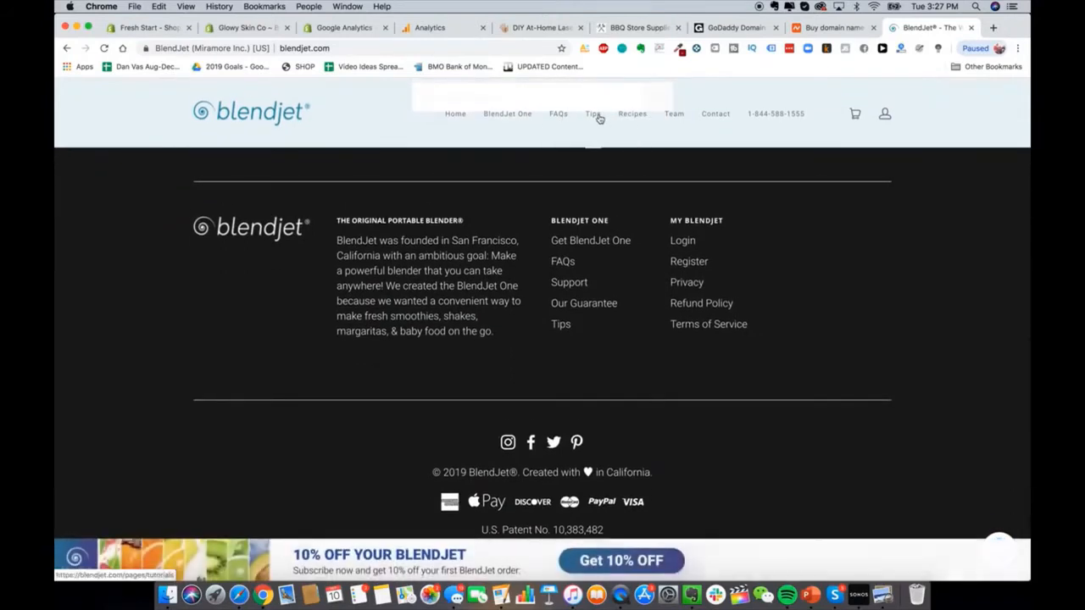
Step: Browse BlendJet's Tips page, then switch back to the Glowy Skin Co admin tab
left_click(593, 113)
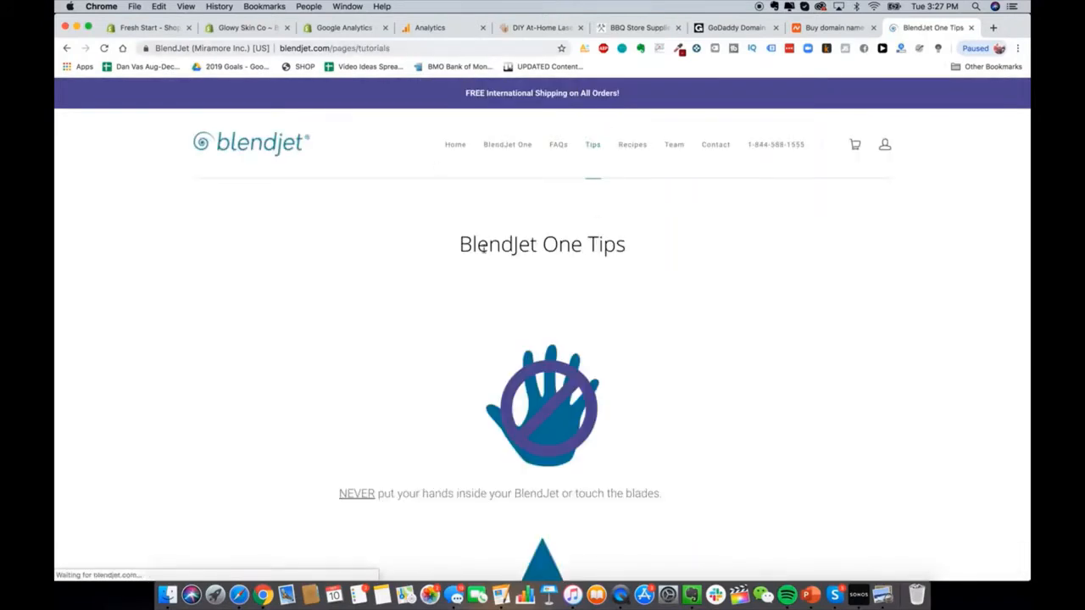
scroll(483, 246, "down", 3)
scroll(492, 247, "up", 3)
scroll(755, 337, "down", 20)
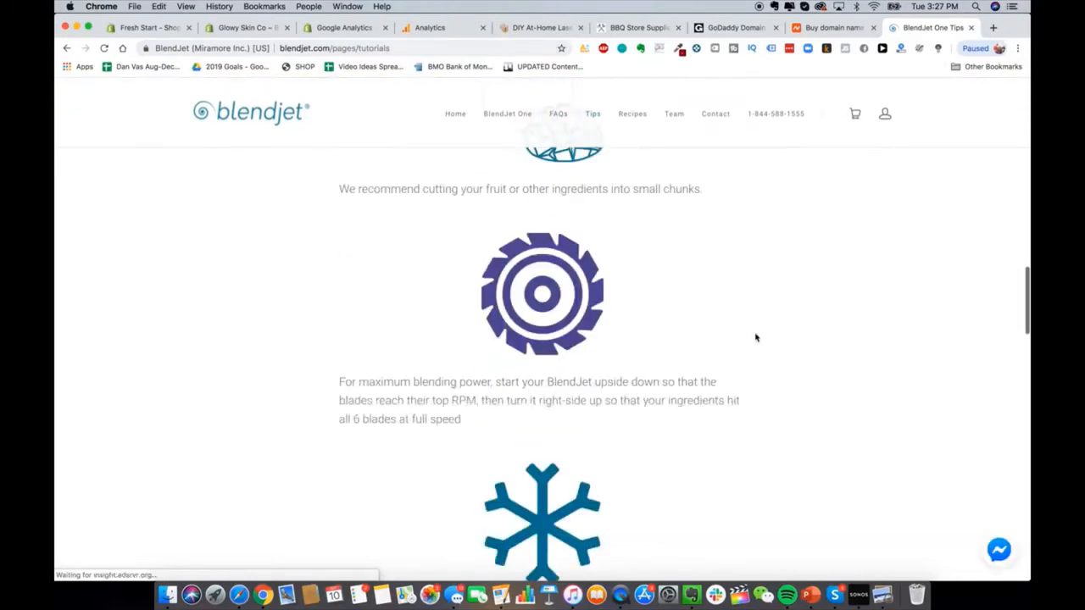
scroll(467, 317, "down", 5)
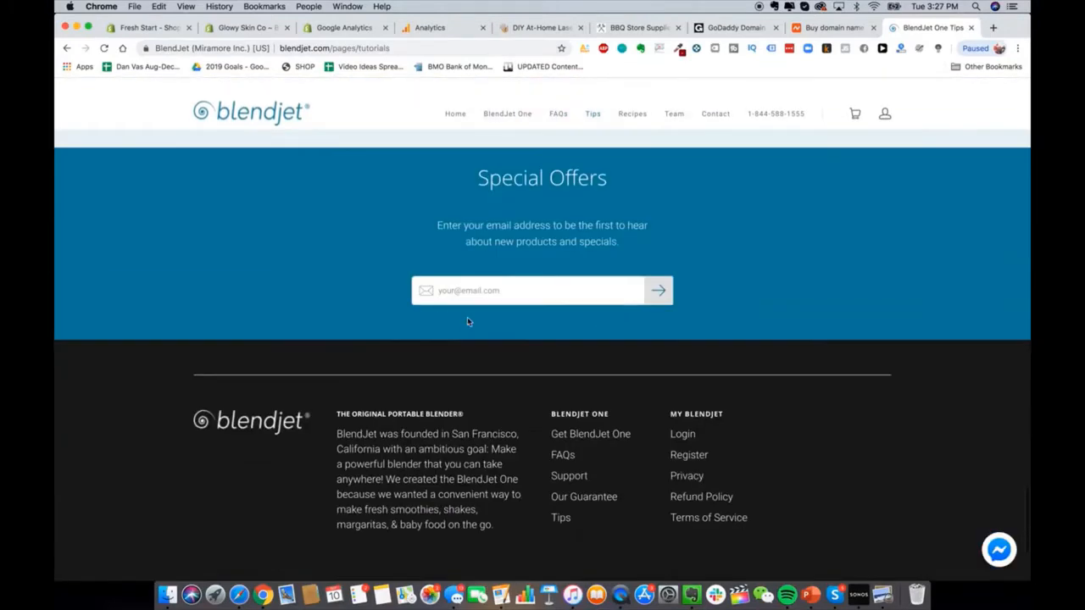
scroll(467, 319, "up", 20)
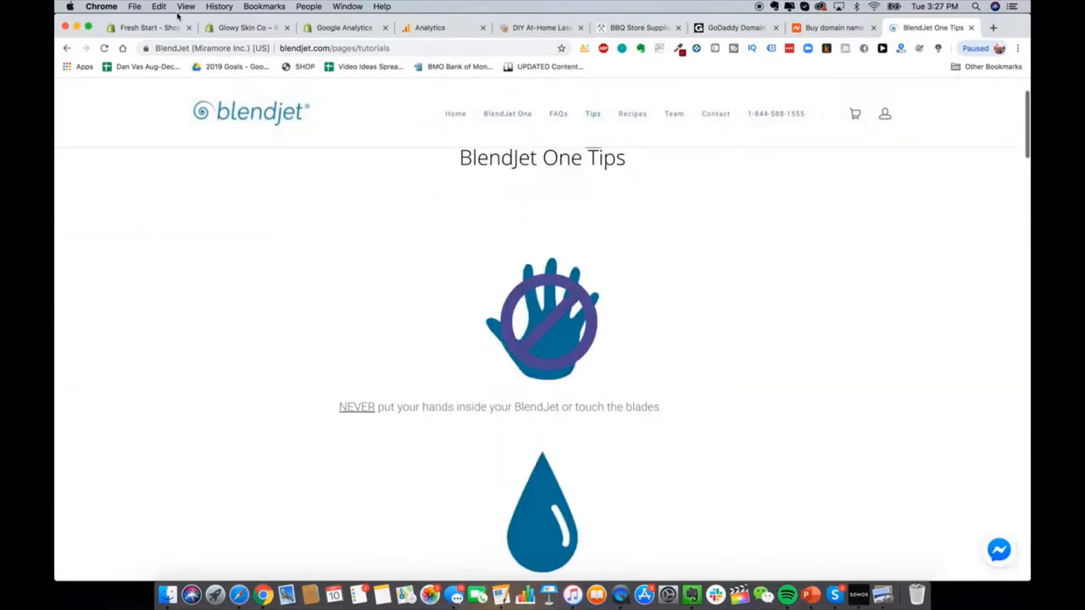
left_click(233, 28)
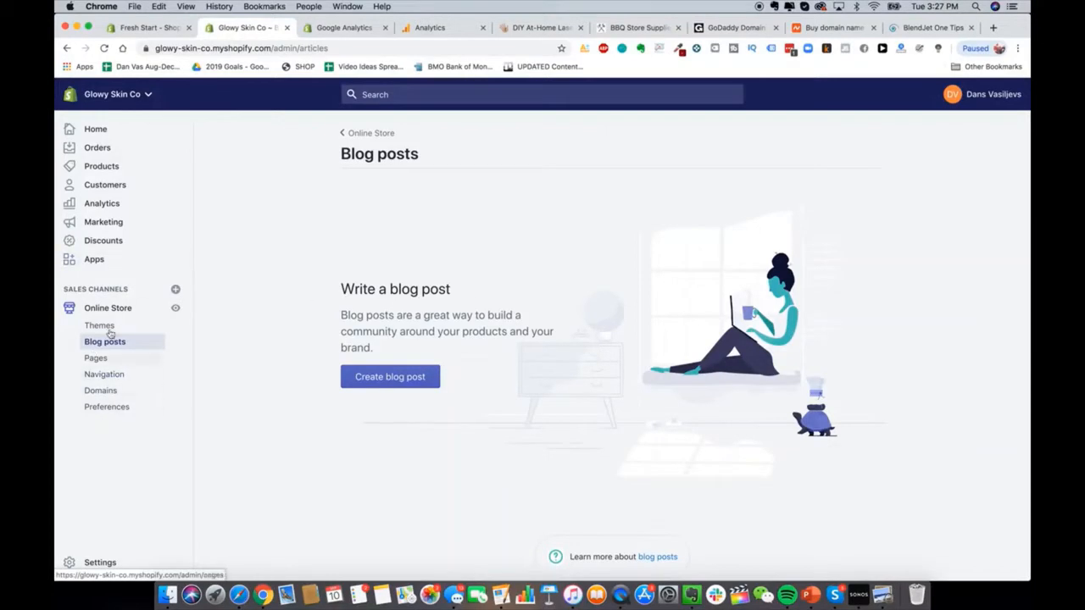
Step: Under Settings > Payment providers, start activating Shopify Payments
left_click(93, 563)
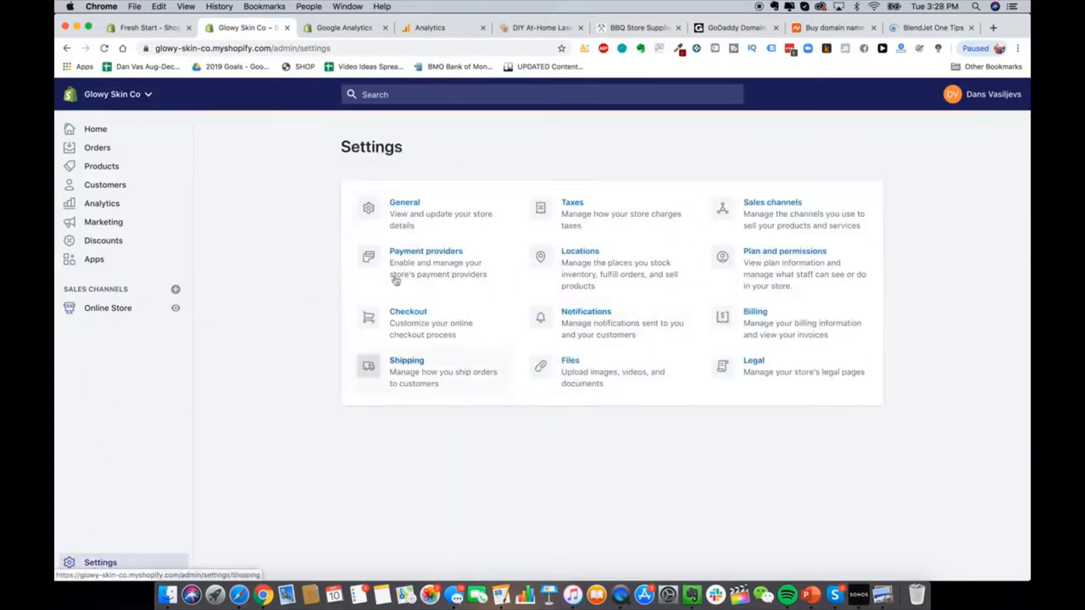
left_click(388, 254)
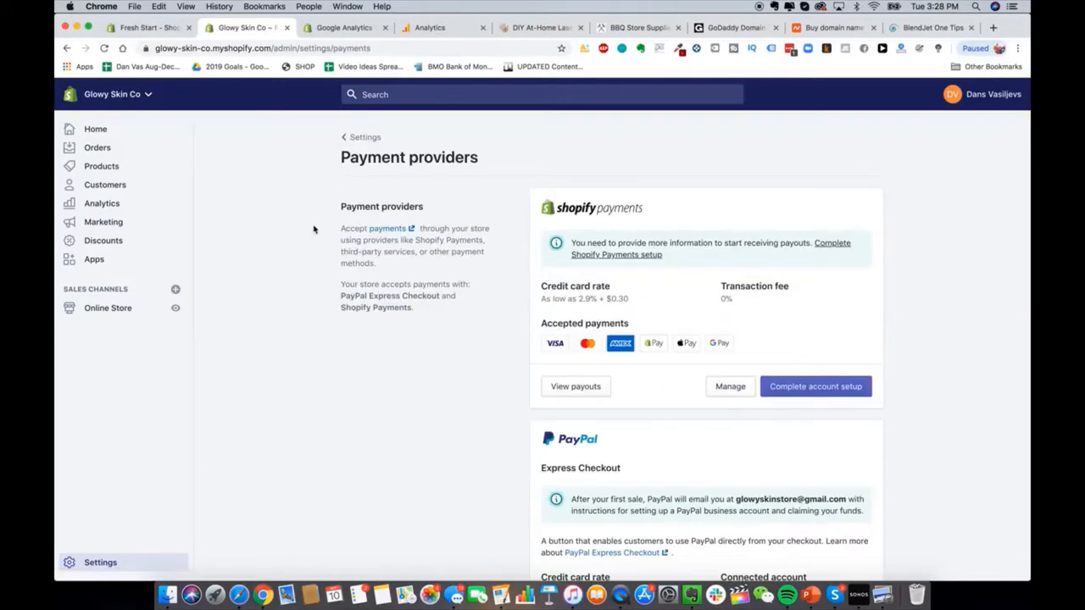
scroll(449, 315, "down", 1)
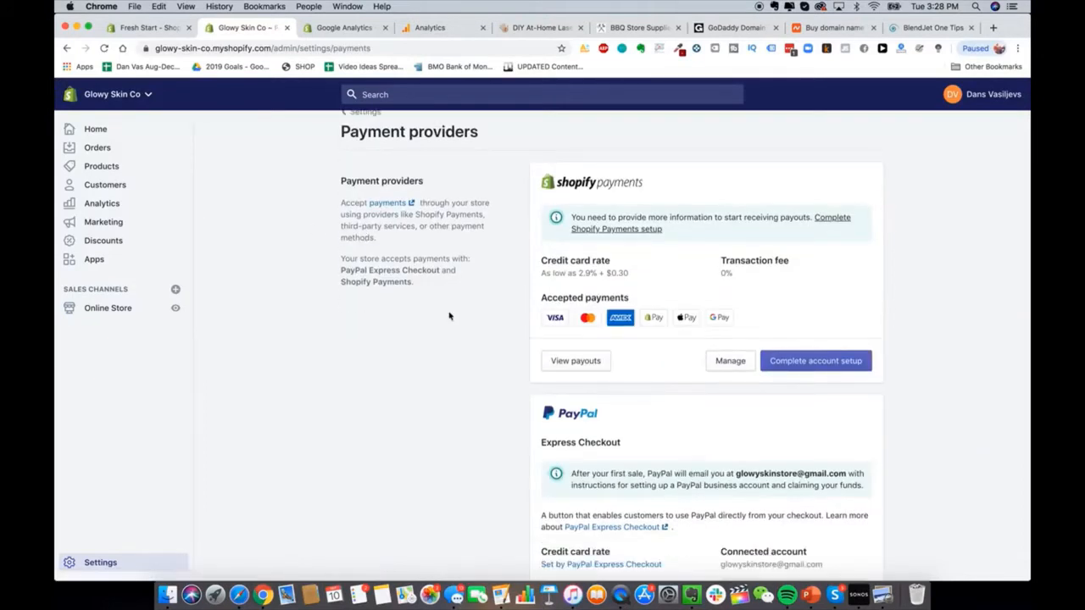
scroll(450, 316, "up", 1)
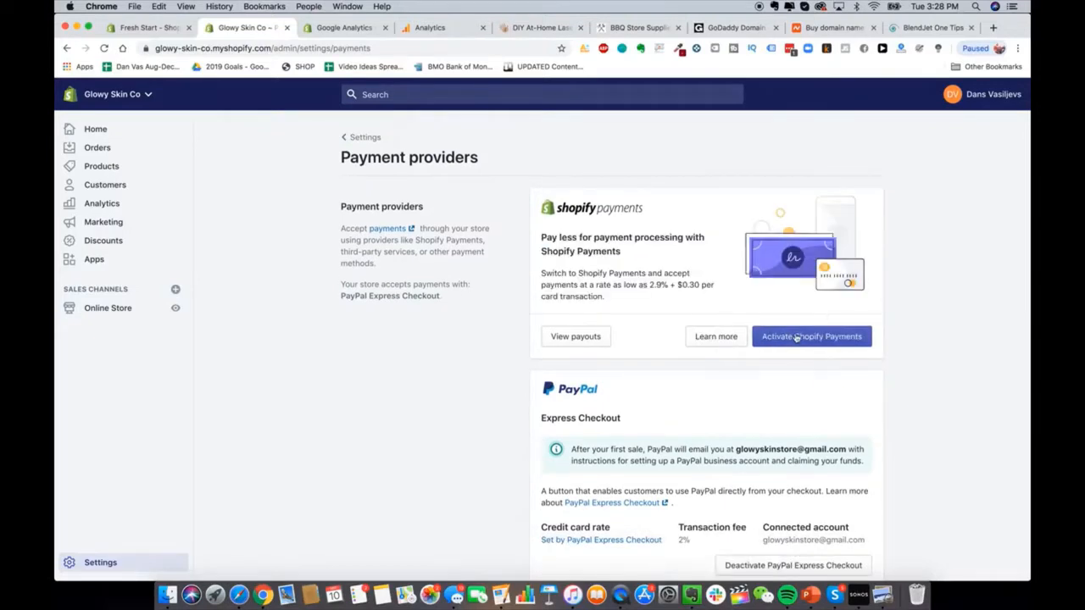
left_click(796, 336)
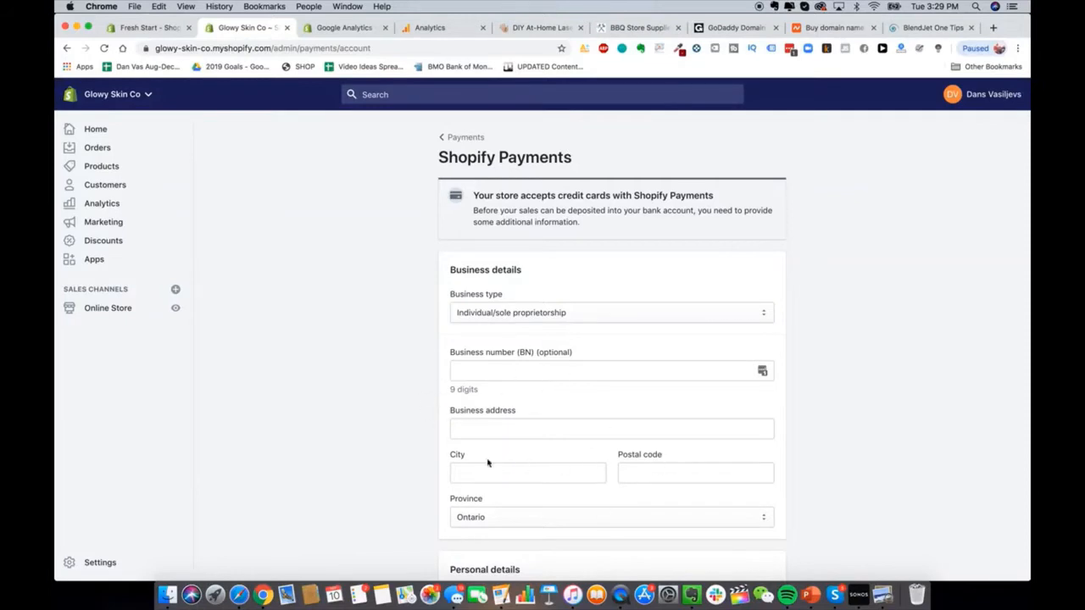
Step: Set the Shopify Payments business type to Corporation and review the setup form
left_click(535, 310)
left_click(530, 324)
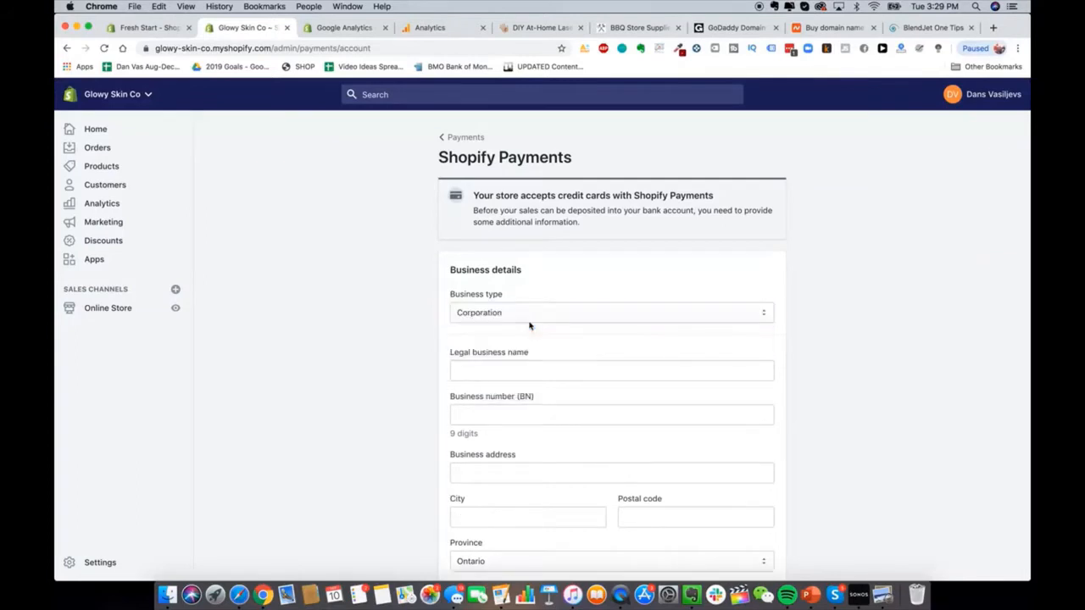
scroll(435, 407, "down", 3)
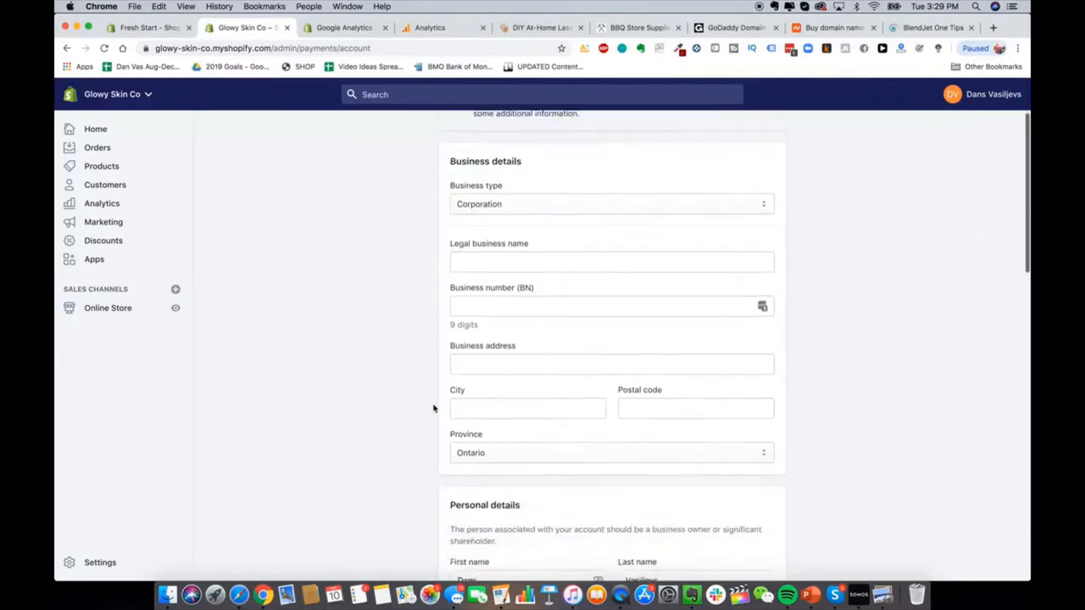
scroll(434, 407, "down", 1)
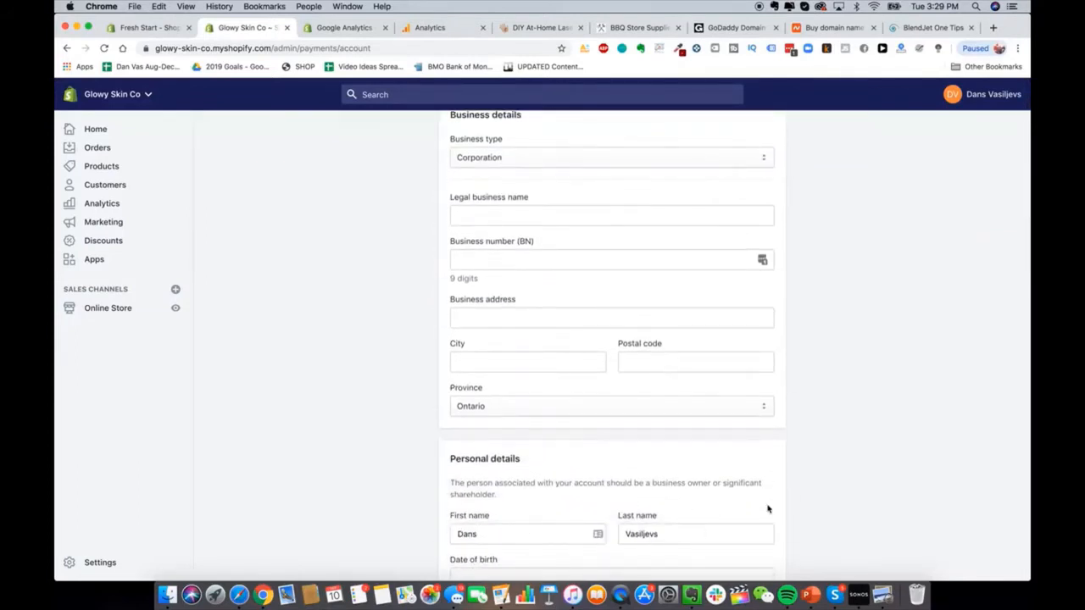
scroll(921, 458, "up", 1)
scroll(968, 421, "down", 1)
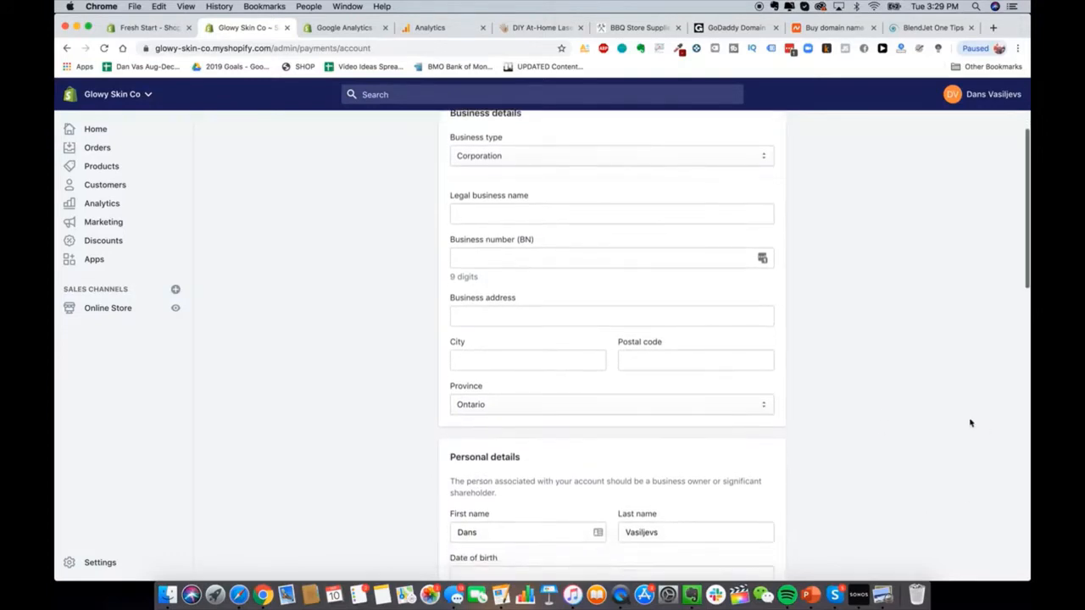
scroll(941, 396, "up", 2)
scroll(941, 395, "up", 2)
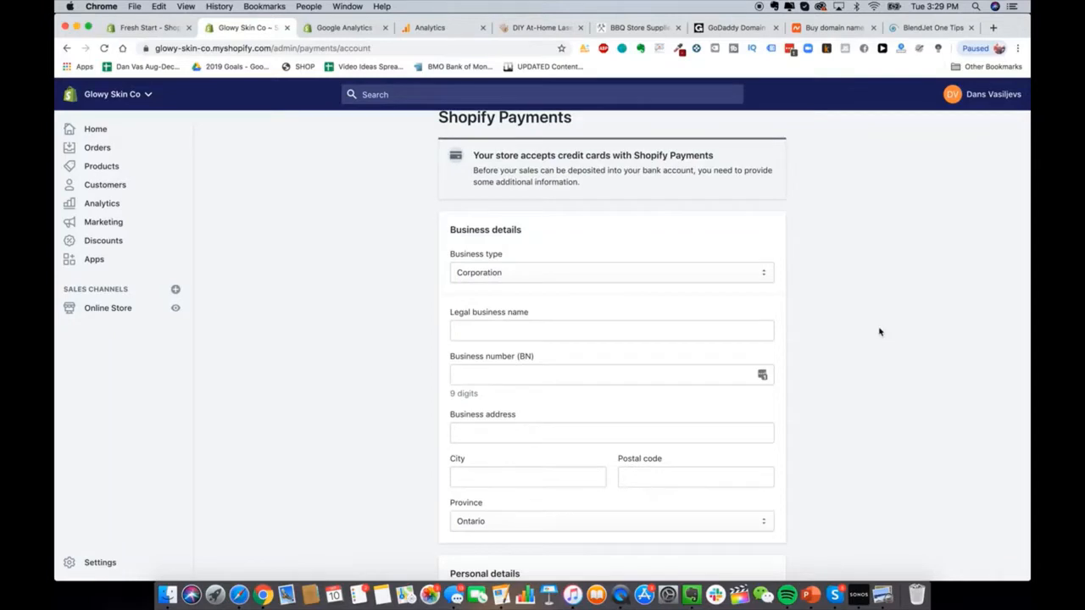
scroll(879, 303, "up", 1)
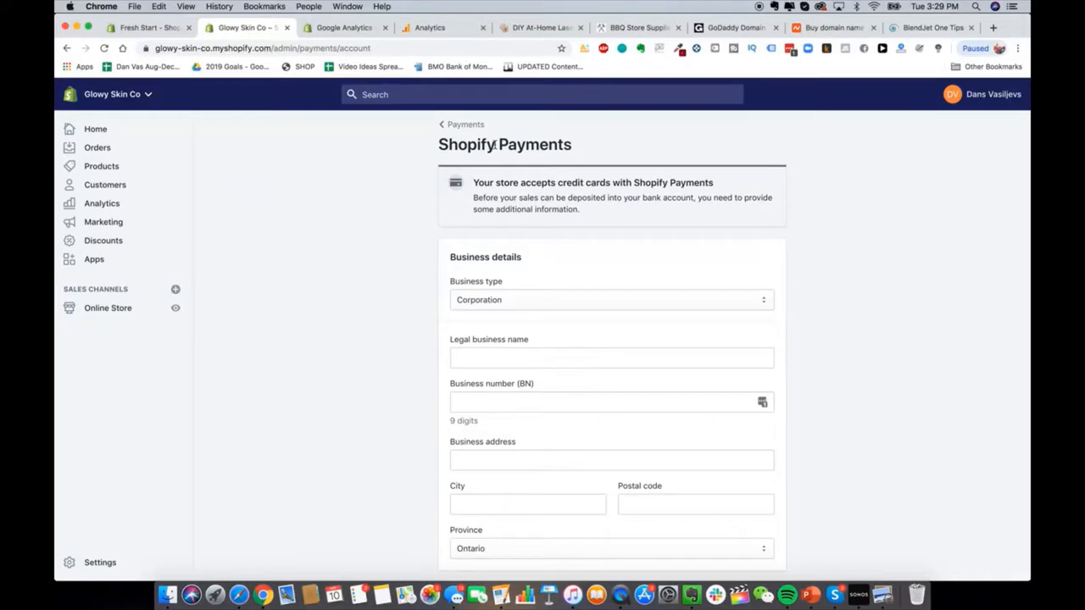
left_click(993, 29)
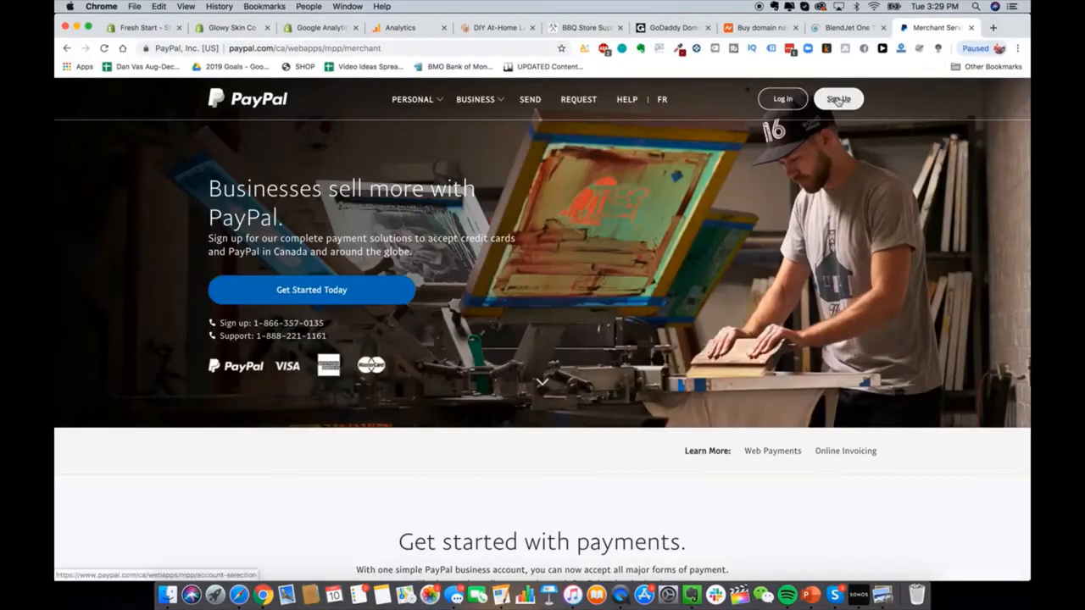
Step: Start a PayPal business account sign-up, then close the PayPal tab
left_click(838, 99)
left_click(751, 404)
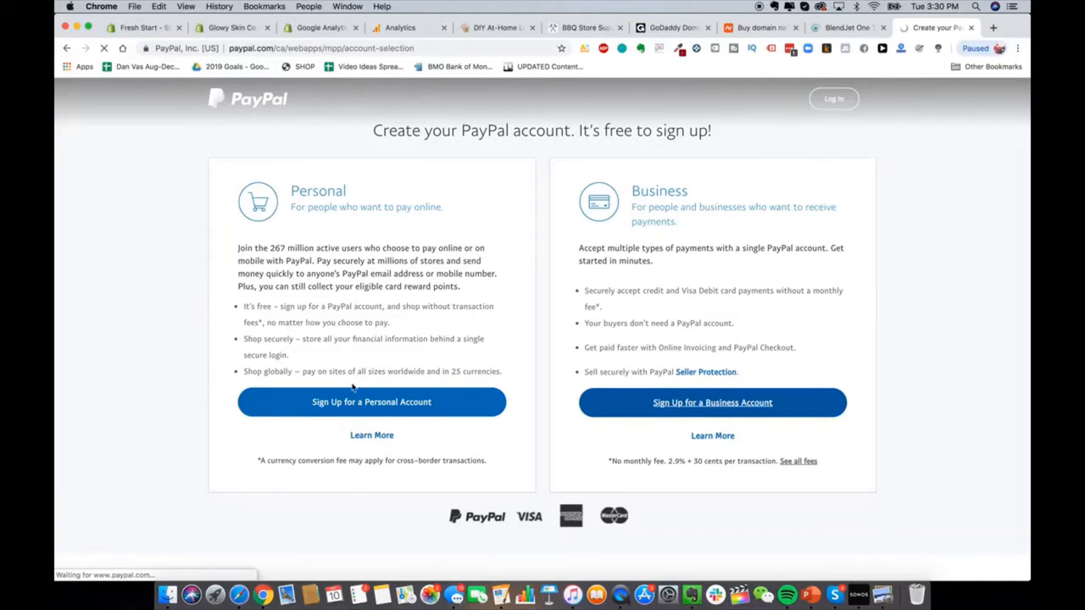
key("super+w")
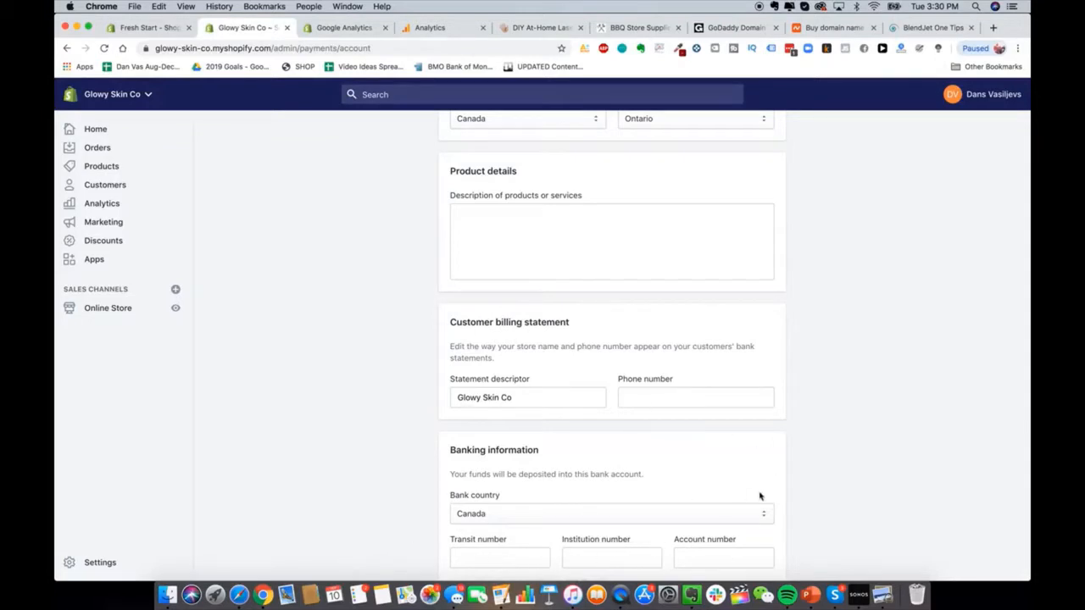
Step: Keep Canada as the bank account country
left_click(671, 511)
left_click(454, 452)
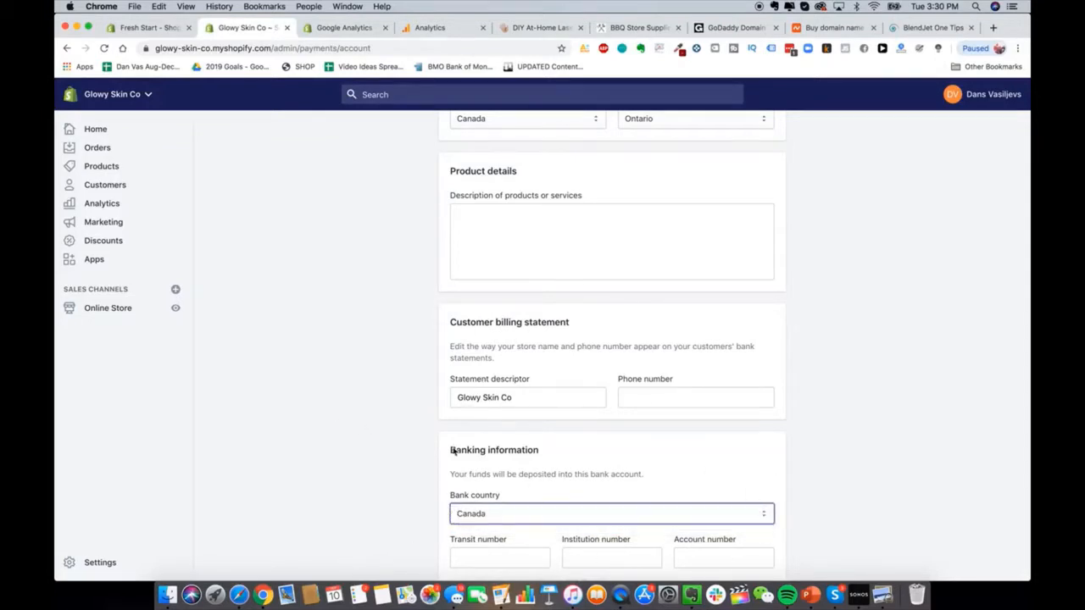
scroll(499, 412, "up", 1)
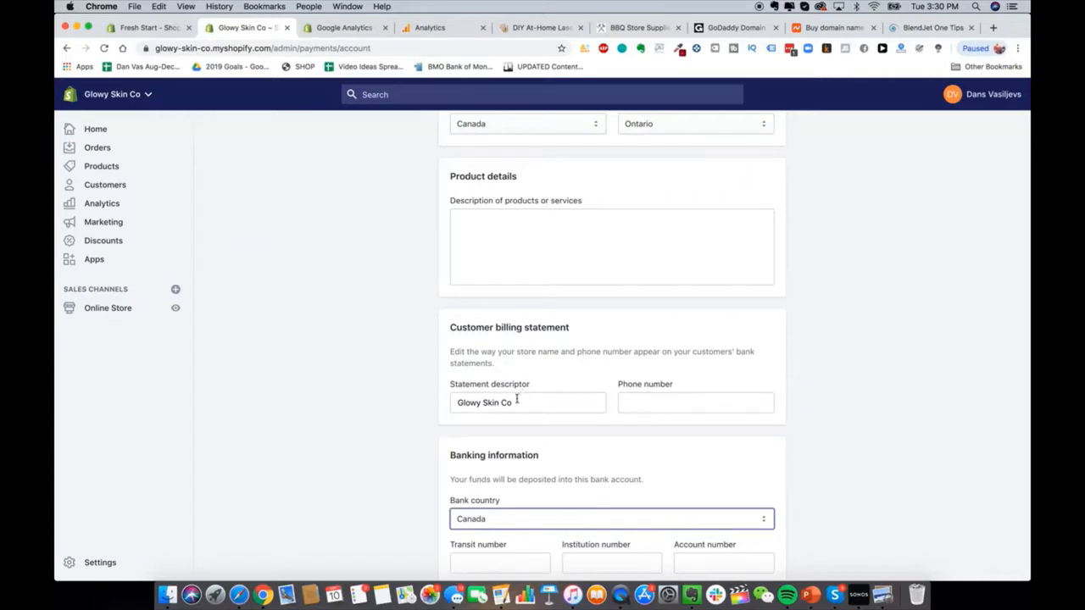
Step: Replace the statement descriptor with GLOWY SKIN
triple_click(517, 399)
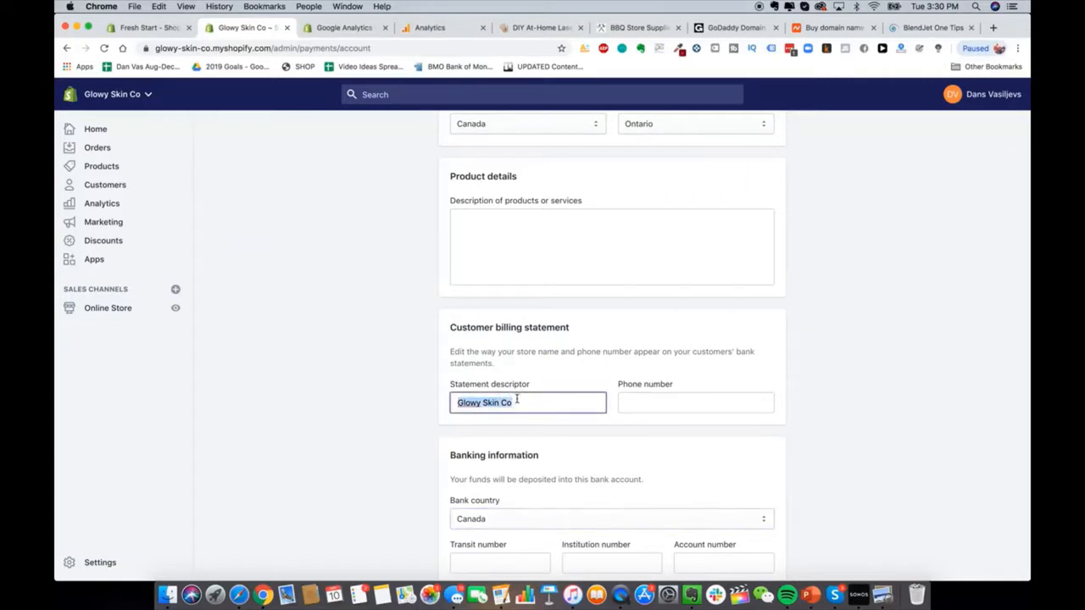
type("GLOWY SKIN")
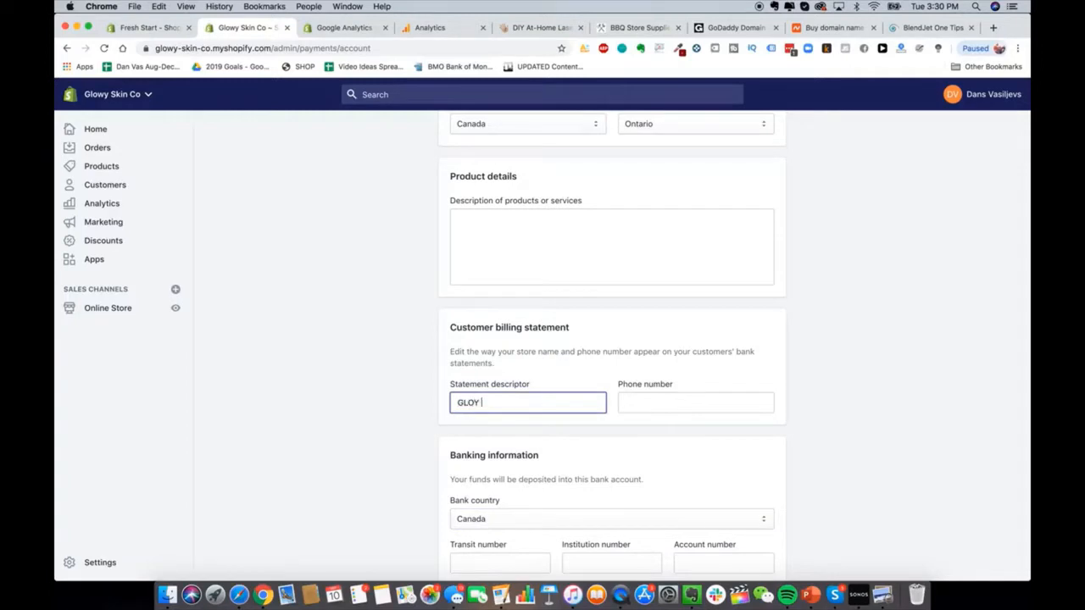
left_click(674, 439)
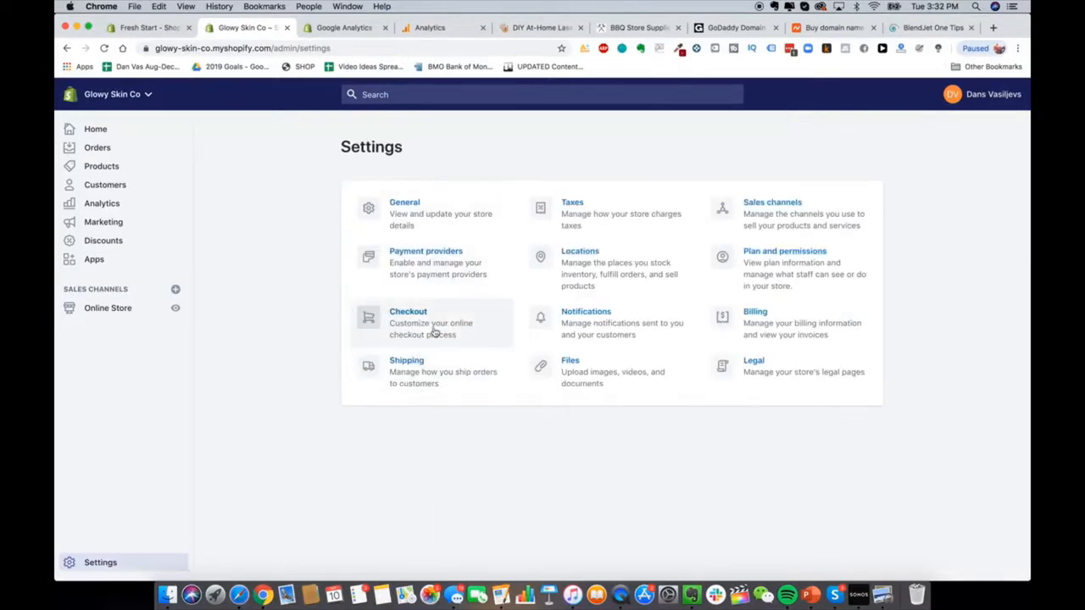
Step: In checkout settings, require customers' first and last names
left_click(434, 332)
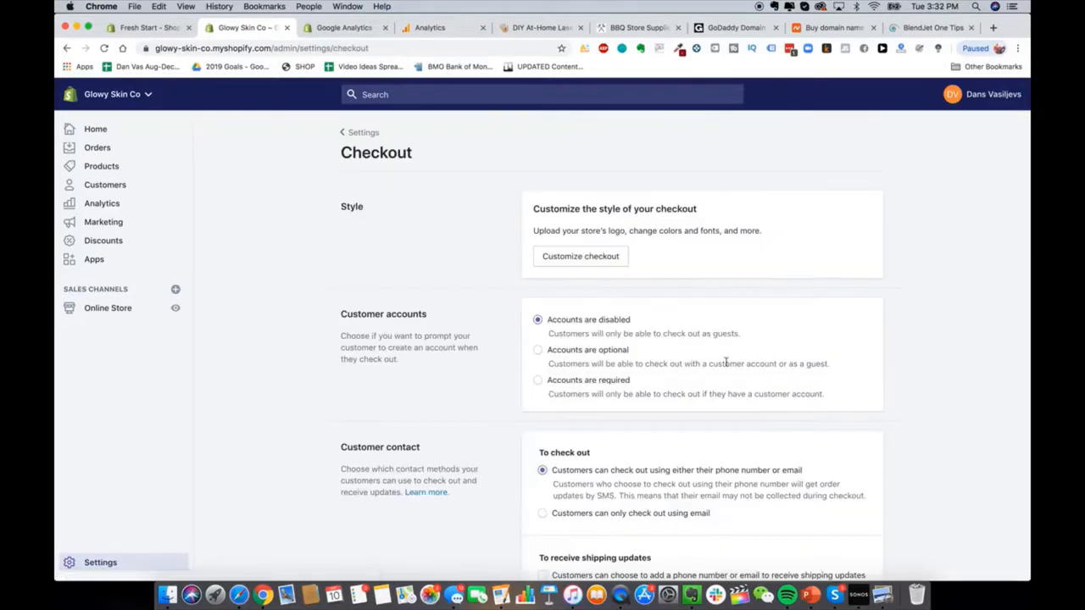
scroll(533, 246, "down", 2)
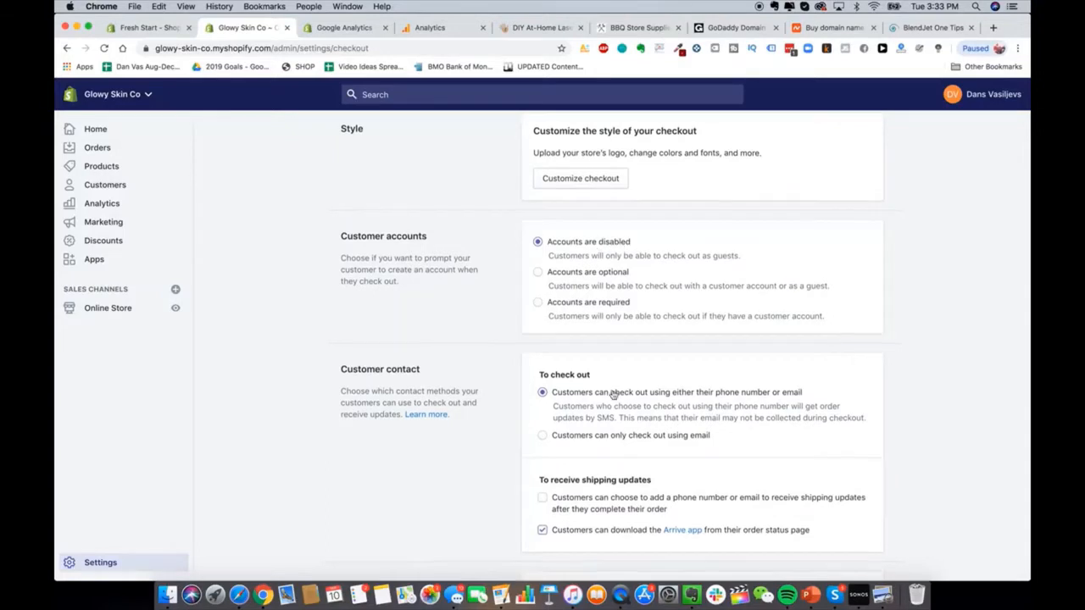
scroll(613, 394, "down", 2)
scroll(613, 394, "down", 1)
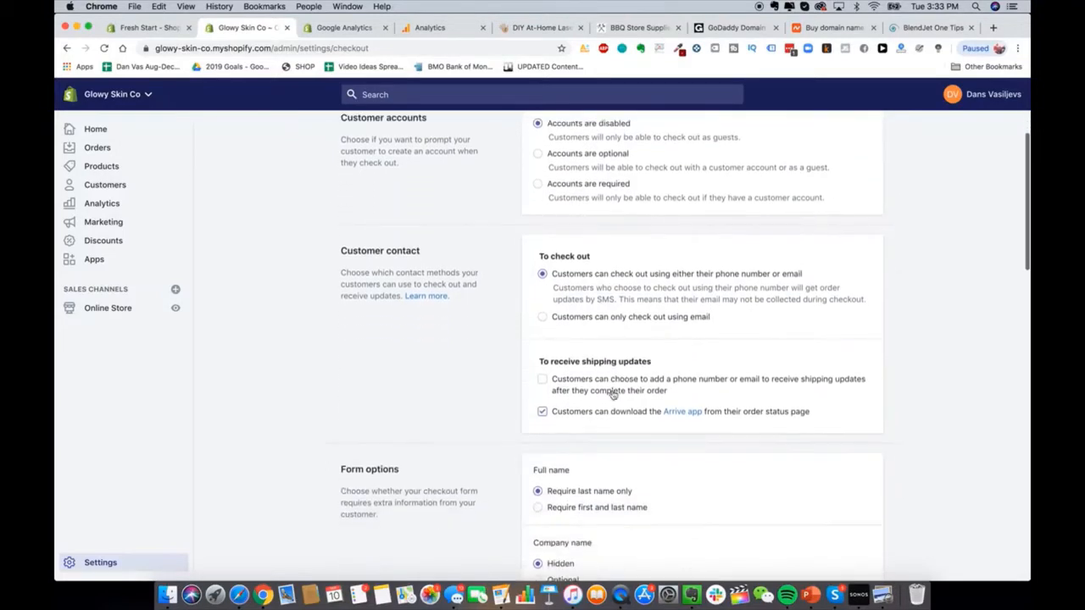
scroll(596, 330, "down", 1)
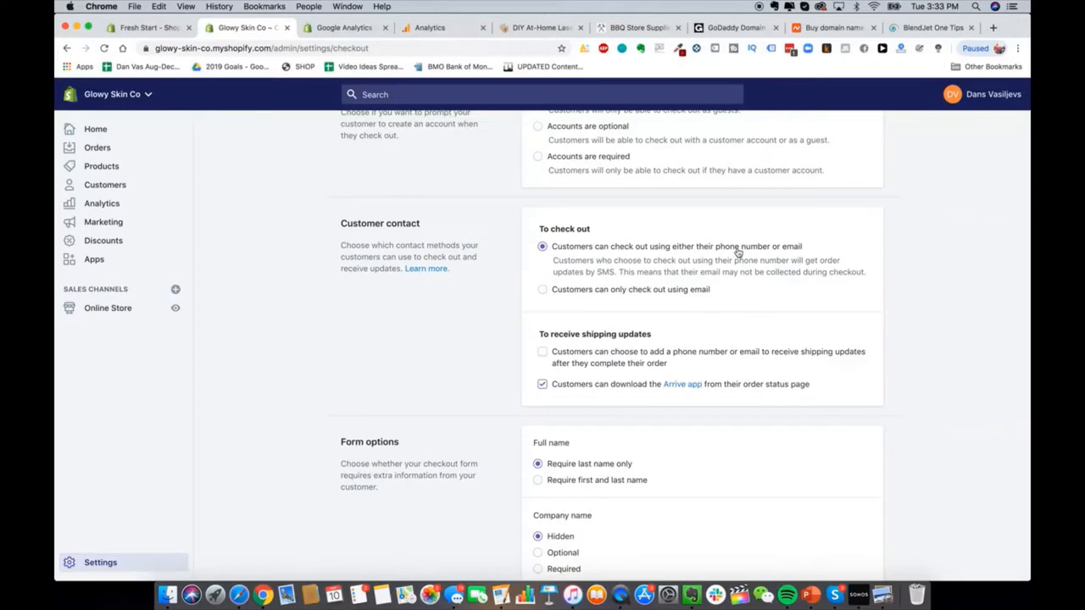
scroll(627, 297, "up", 1)
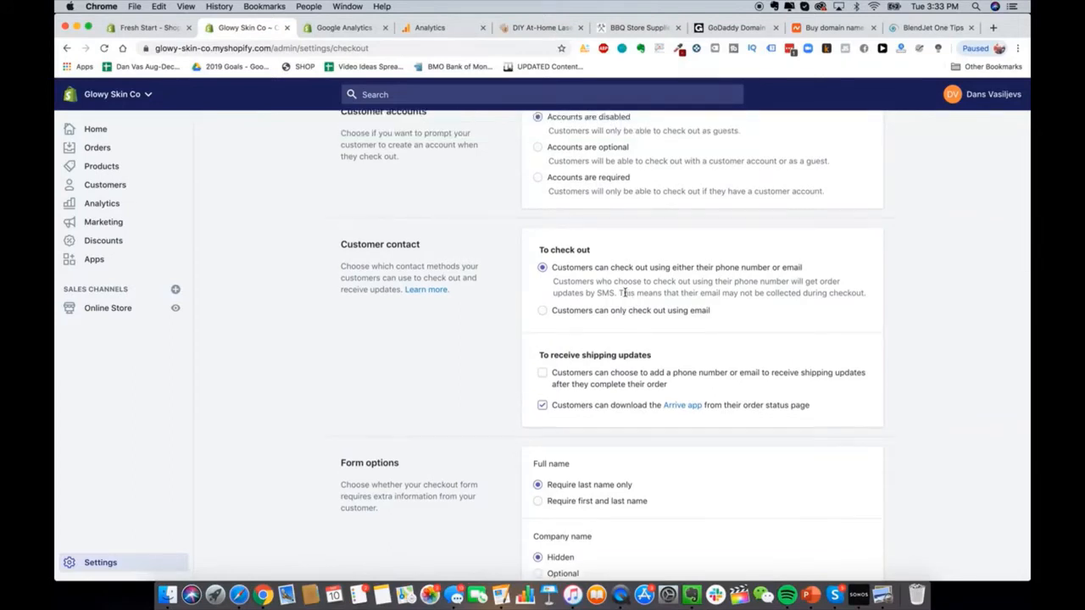
scroll(625, 292, "down", 1)
scroll(598, 384, "down", 1)
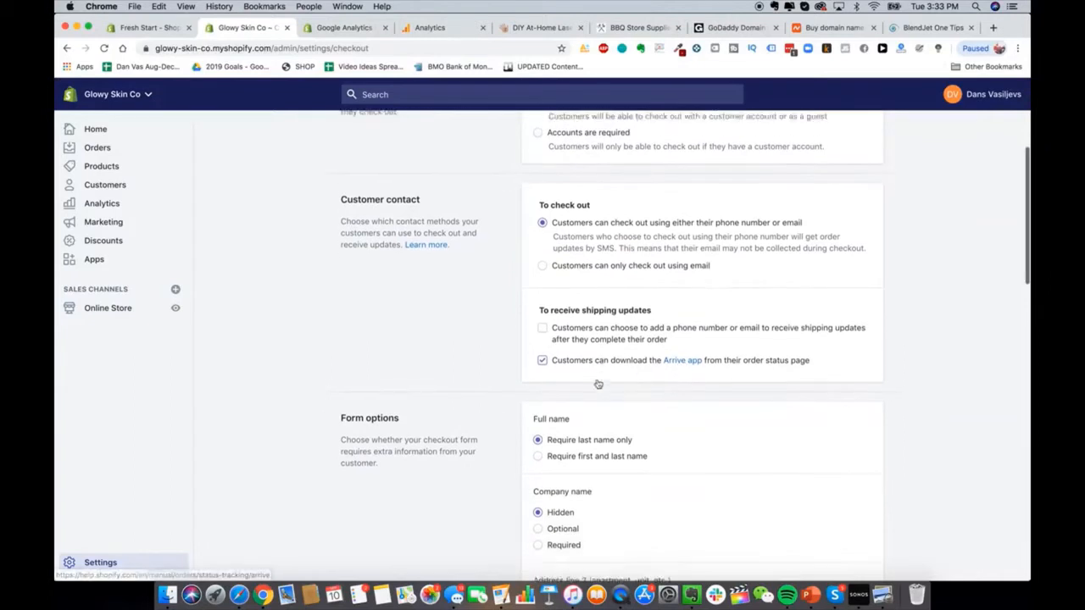
scroll(598, 381, "down", 3)
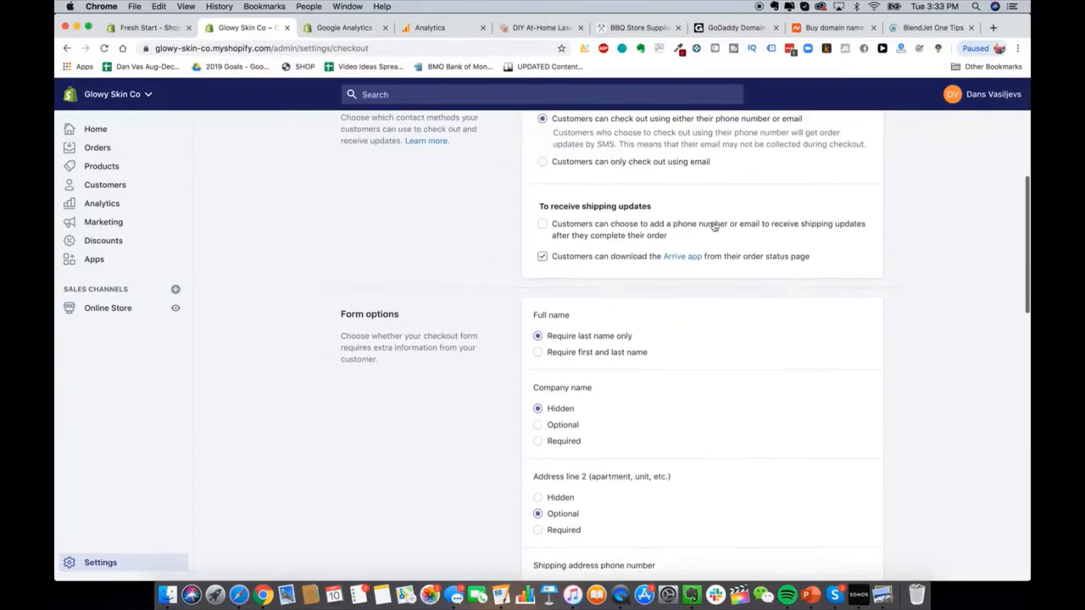
scroll(634, 355, "down", 3)
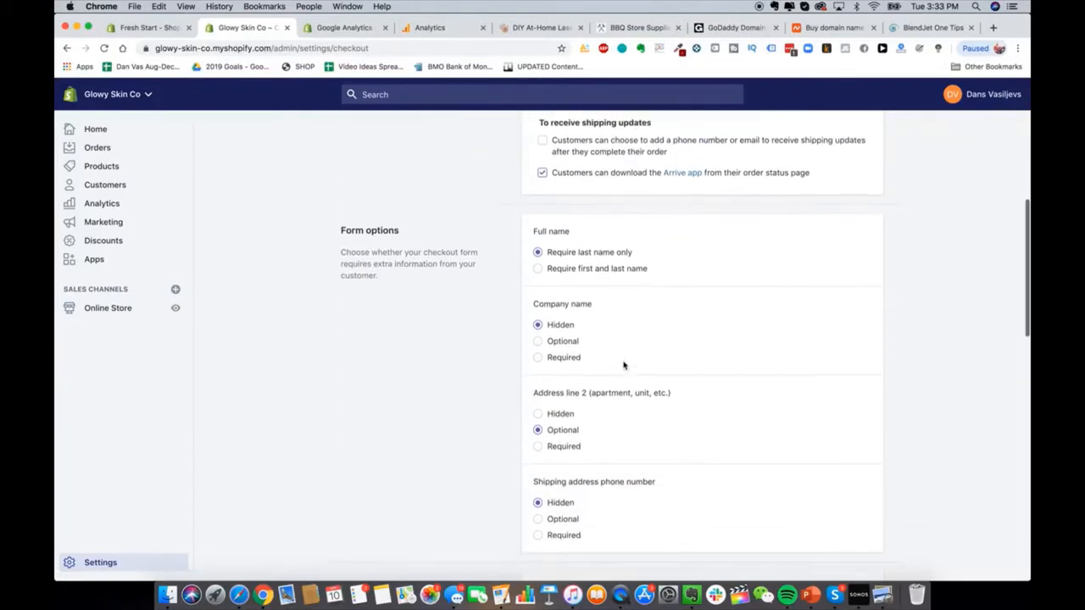
scroll(619, 364, "down", 2)
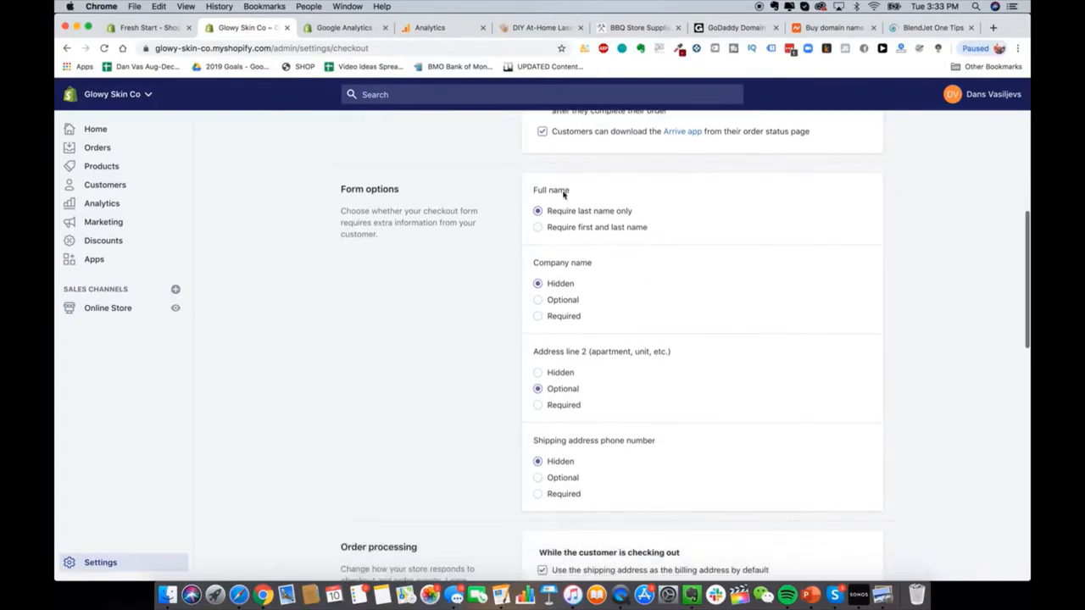
left_click(611, 227)
Step: Preselect the marketing sign-up and turn off automatic abandoned checkout emails
scroll(571, 294, "down", 1)
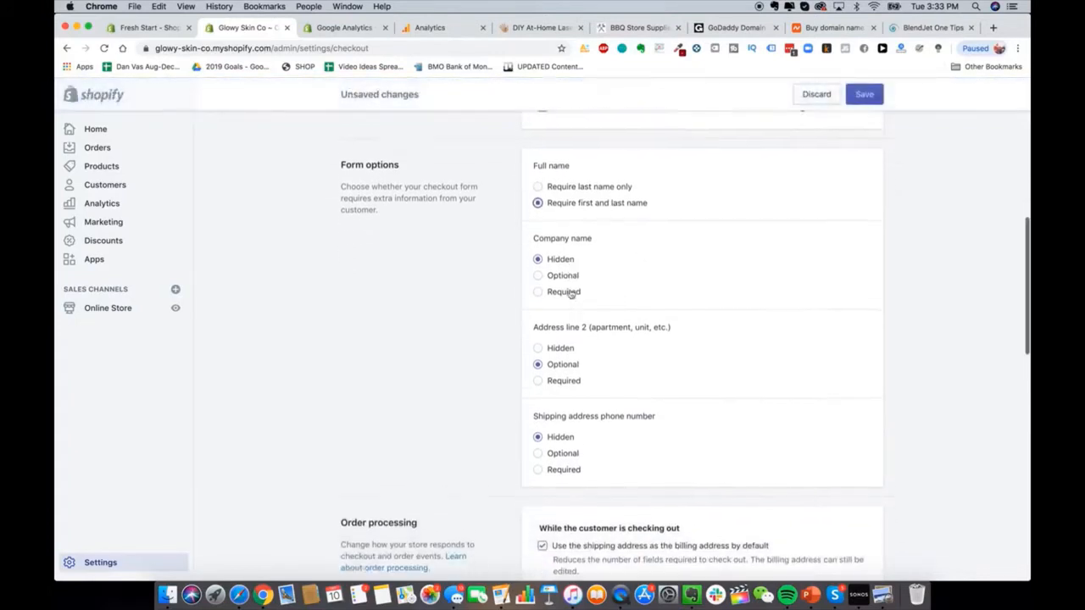
scroll(571, 293, "down", 1)
scroll(580, 275, "down", 3)
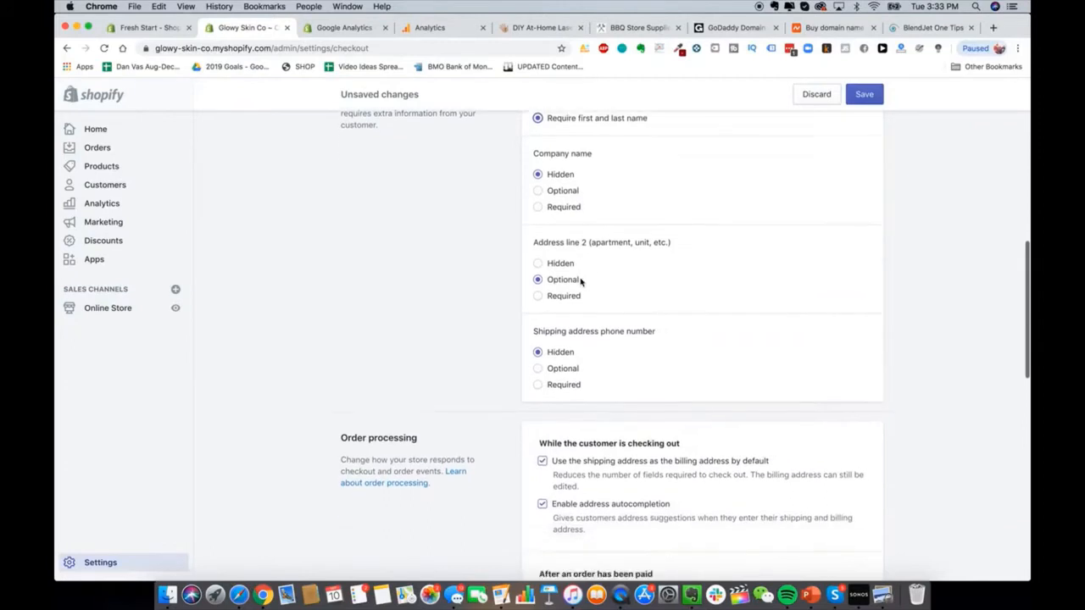
scroll(627, 373, "up", 4)
scroll(596, 382, "down", 5)
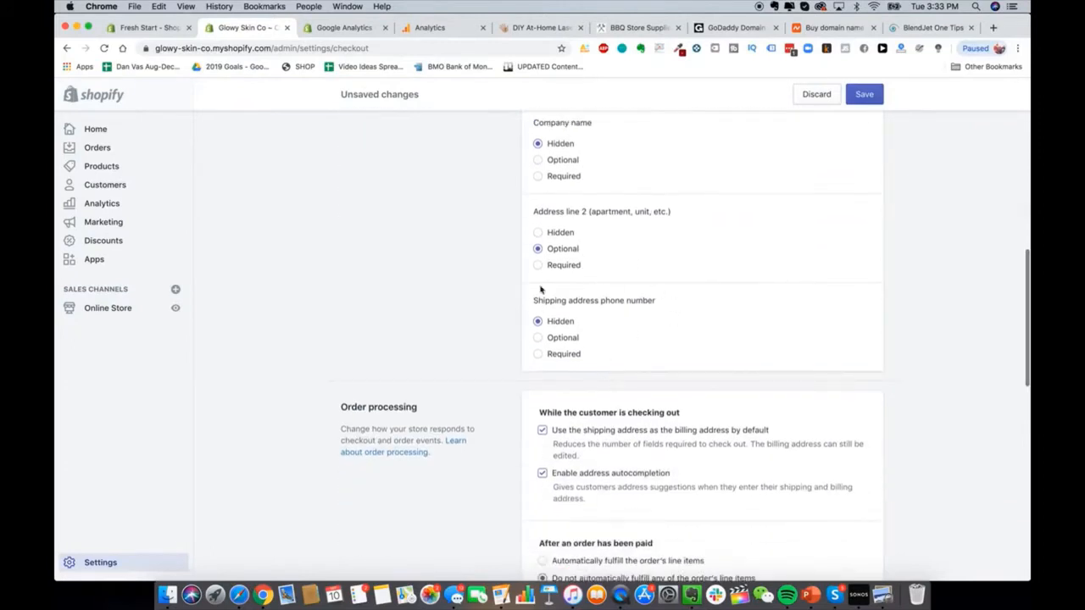
scroll(587, 356, "down", 8)
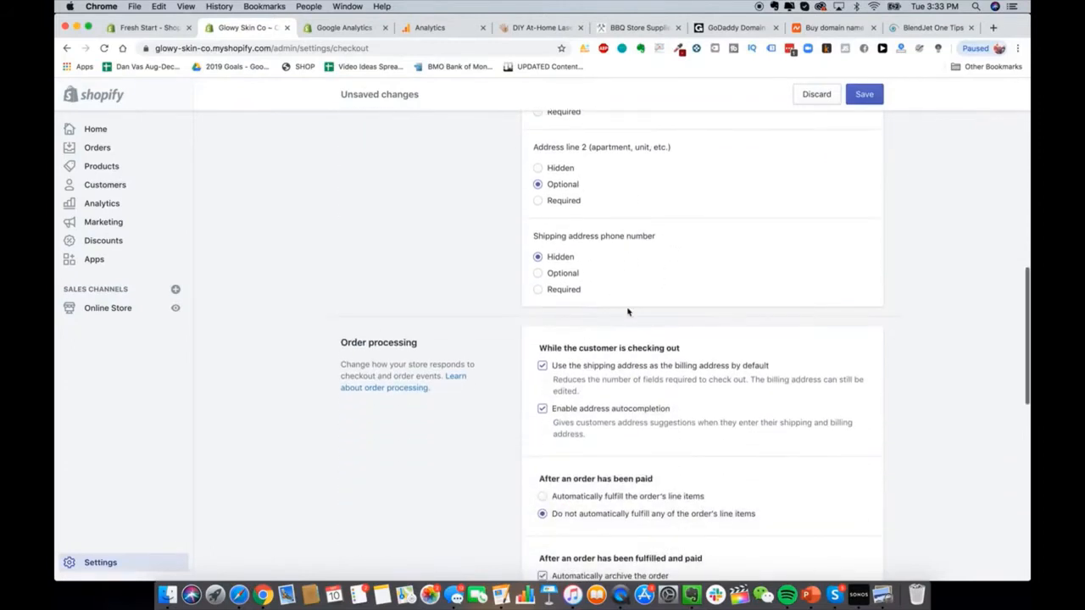
scroll(628, 312, "down", 1)
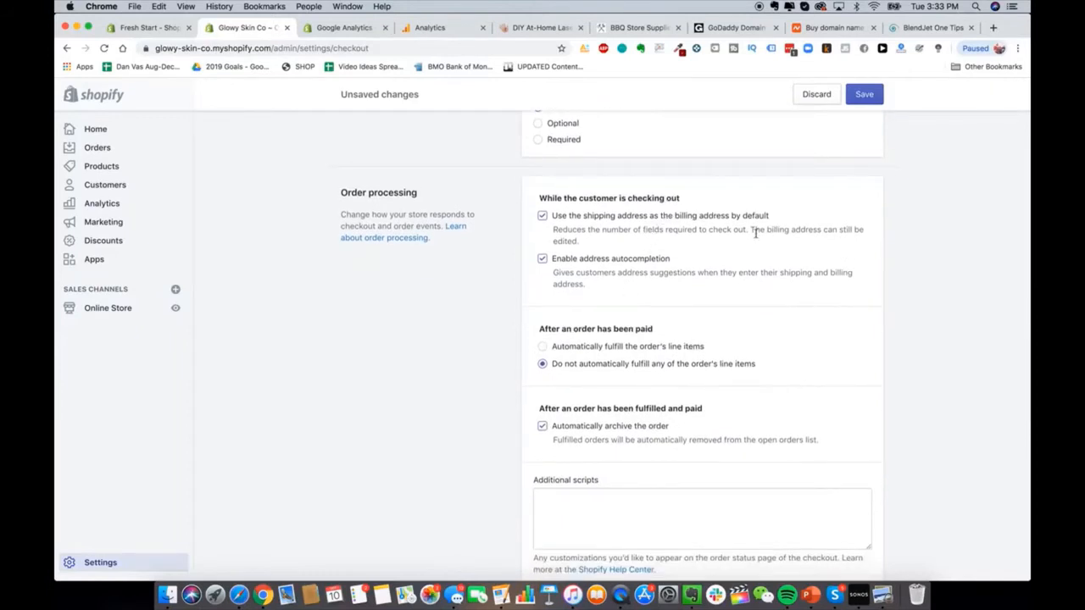
scroll(615, 251, "down", 1)
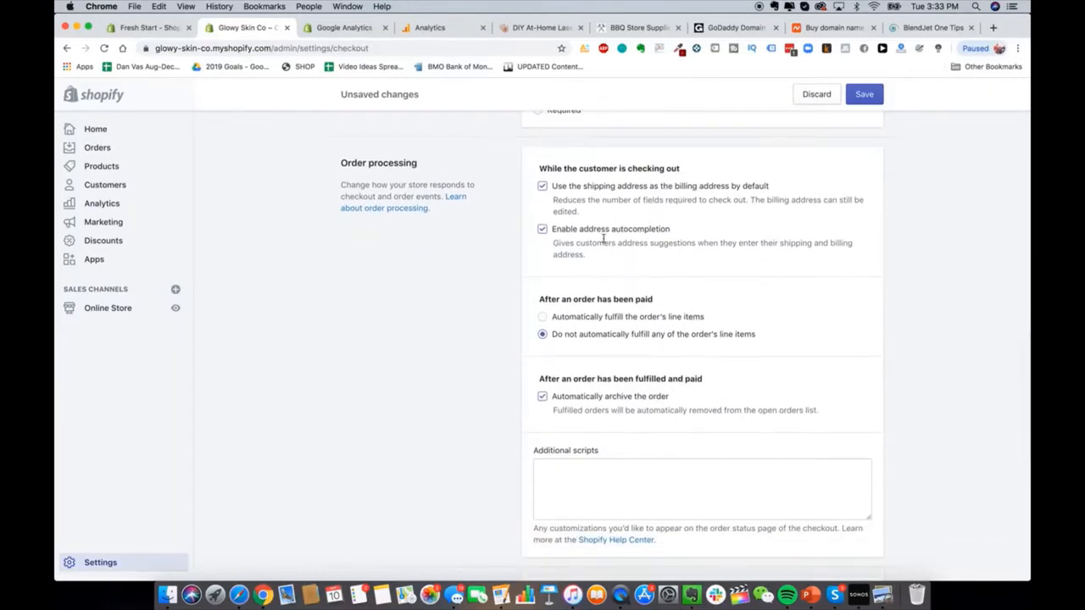
scroll(604, 240, "down", 1)
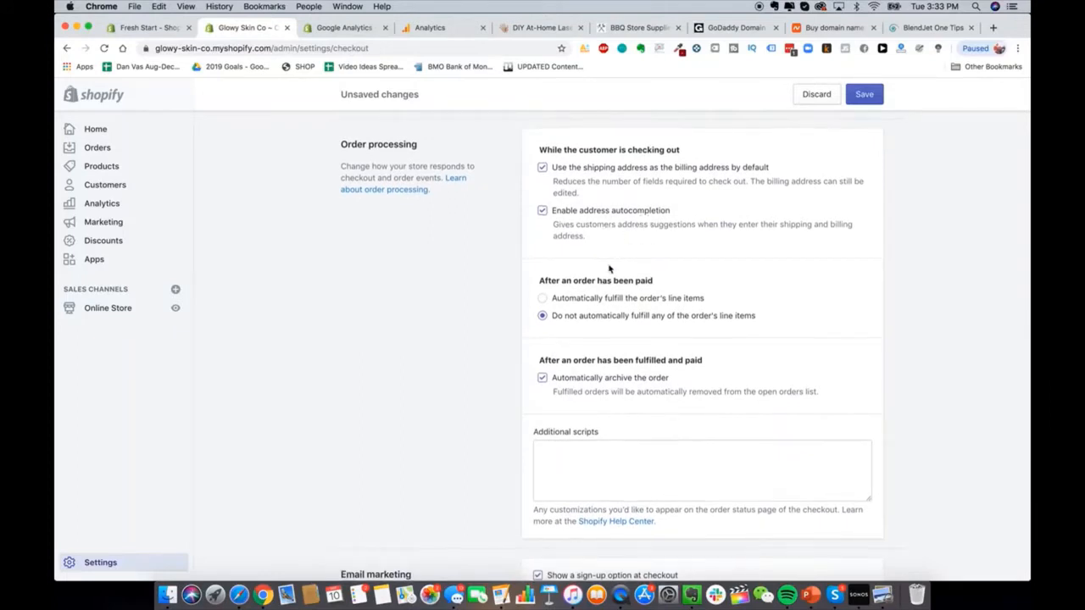
scroll(627, 255, "down", 3)
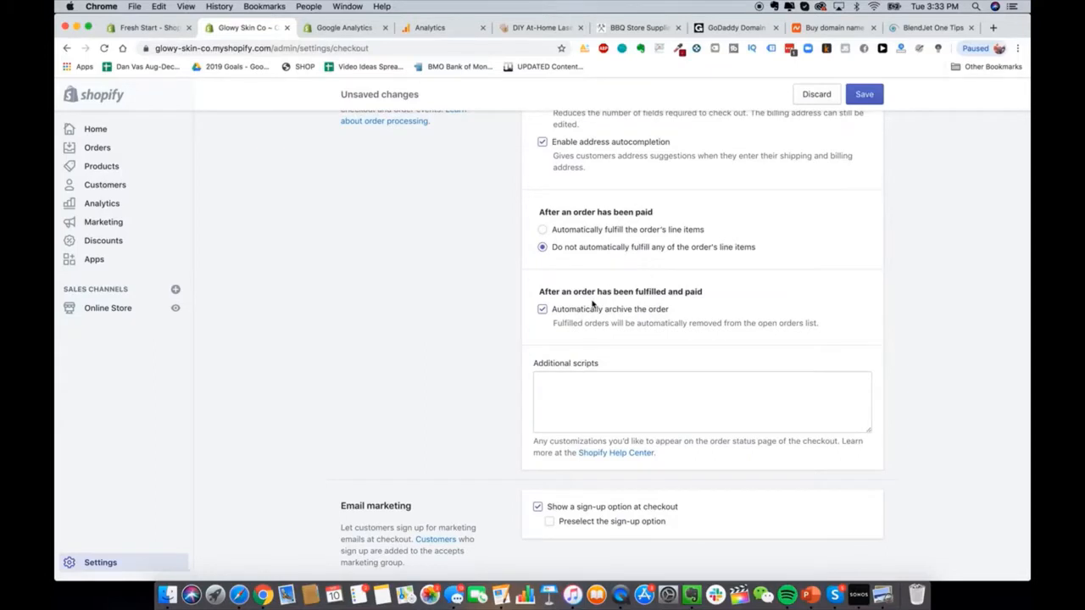
scroll(593, 303, "down", 2)
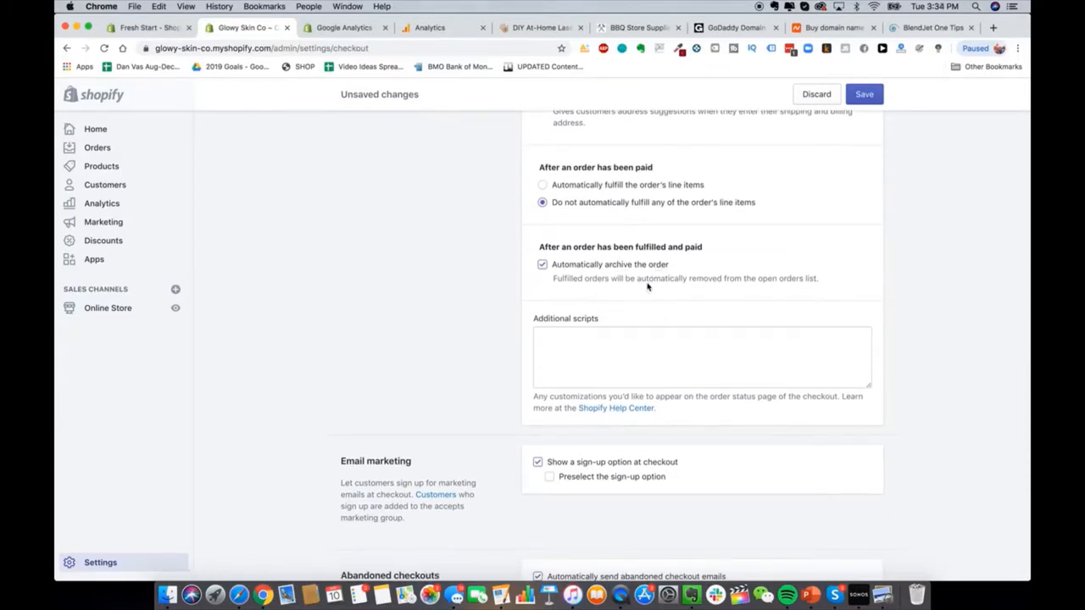
scroll(644, 289, "down", 5)
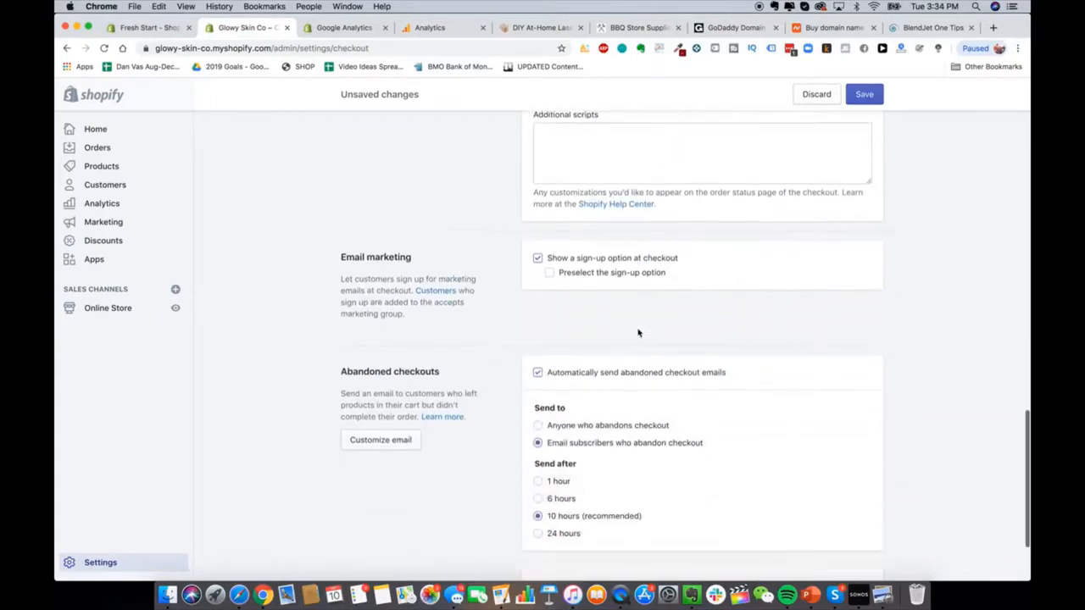
left_click(639, 266)
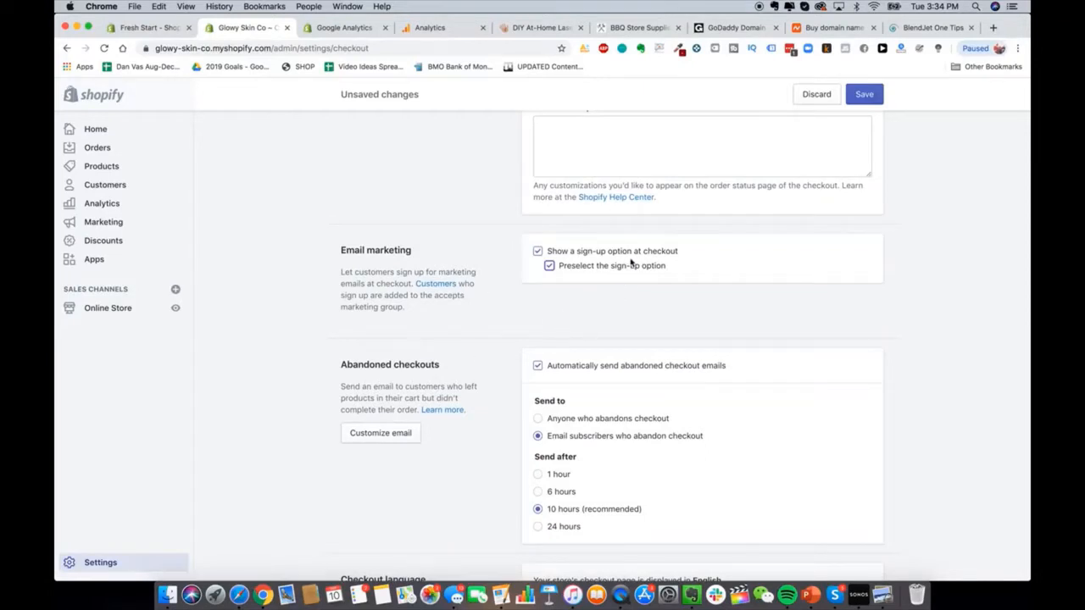
scroll(632, 262, "down", 3)
scroll(631, 232, "down", 1)
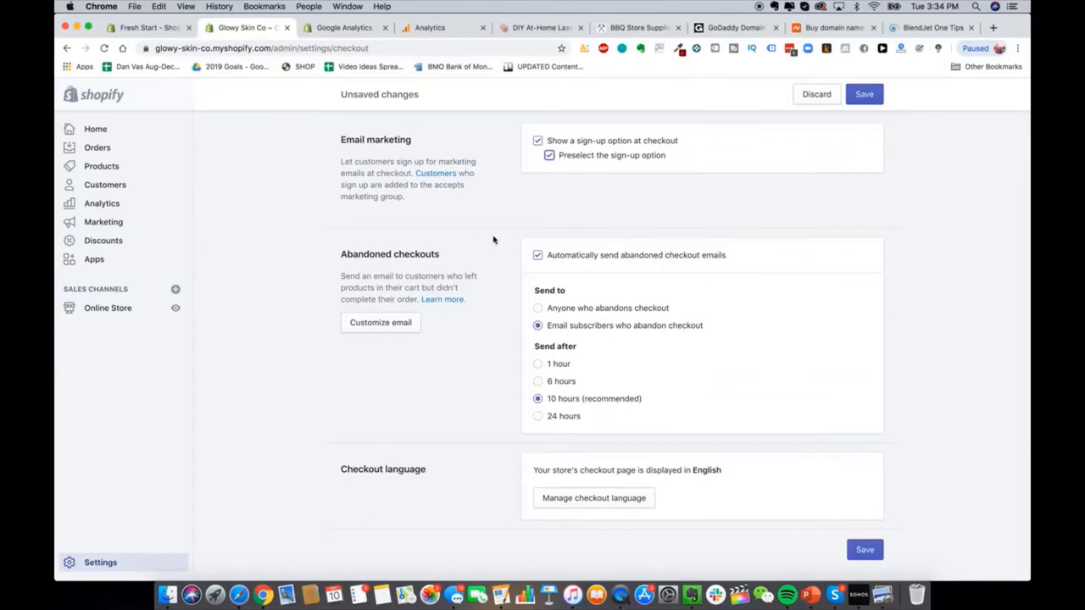
left_click(672, 258)
scroll(594, 201, "down", 1)
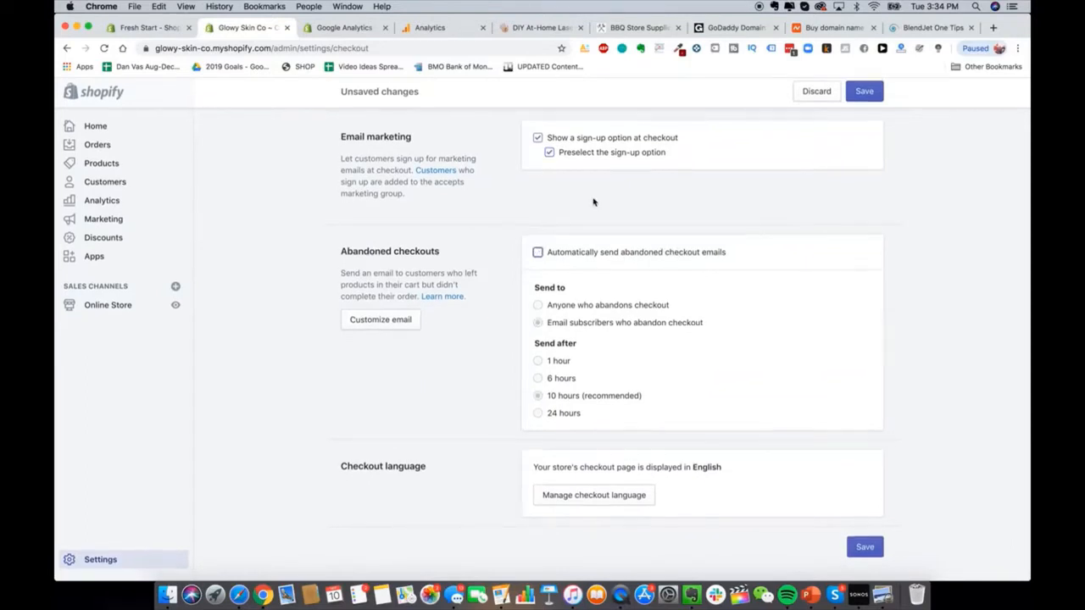
scroll(775, 361, "up", 10)
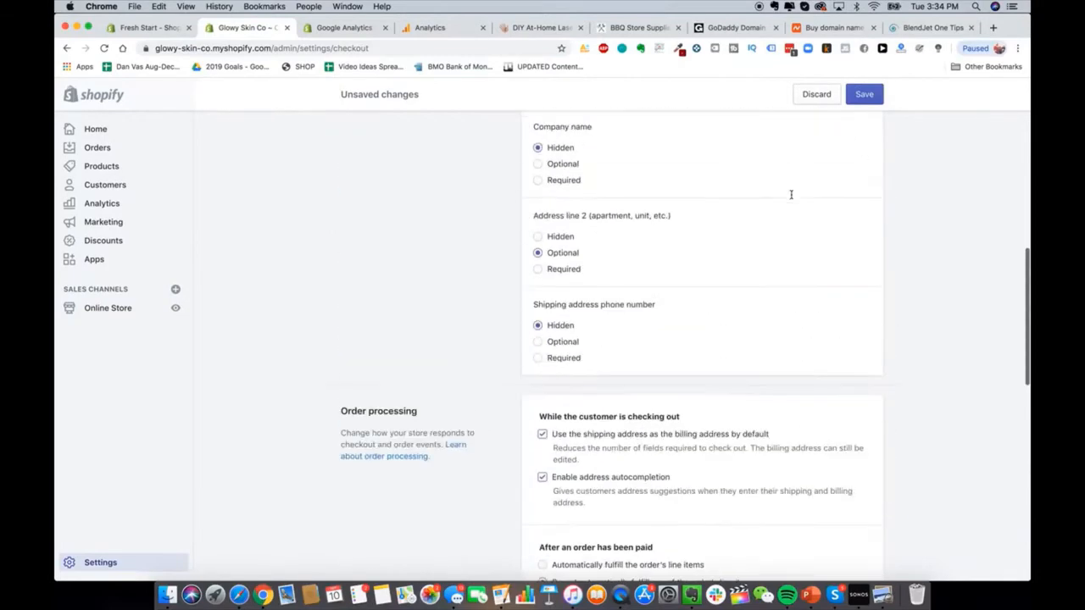
Step: Save the checkout settings and return to the Settings overview
left_click(864, 94)
scroll(703, 320, "down", 10)
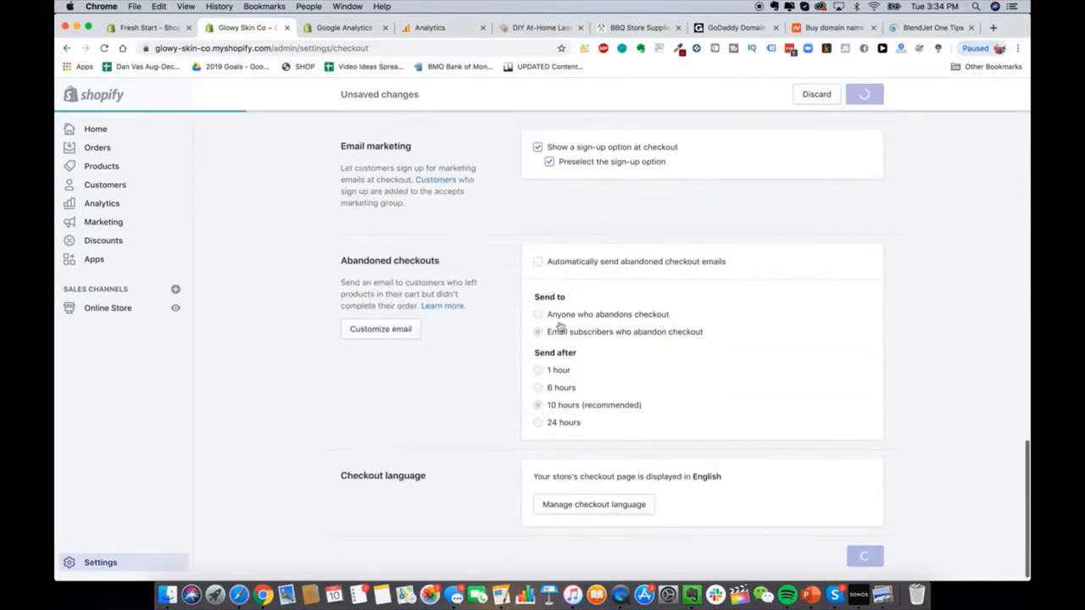
scroll(525, 310, "up", 5)
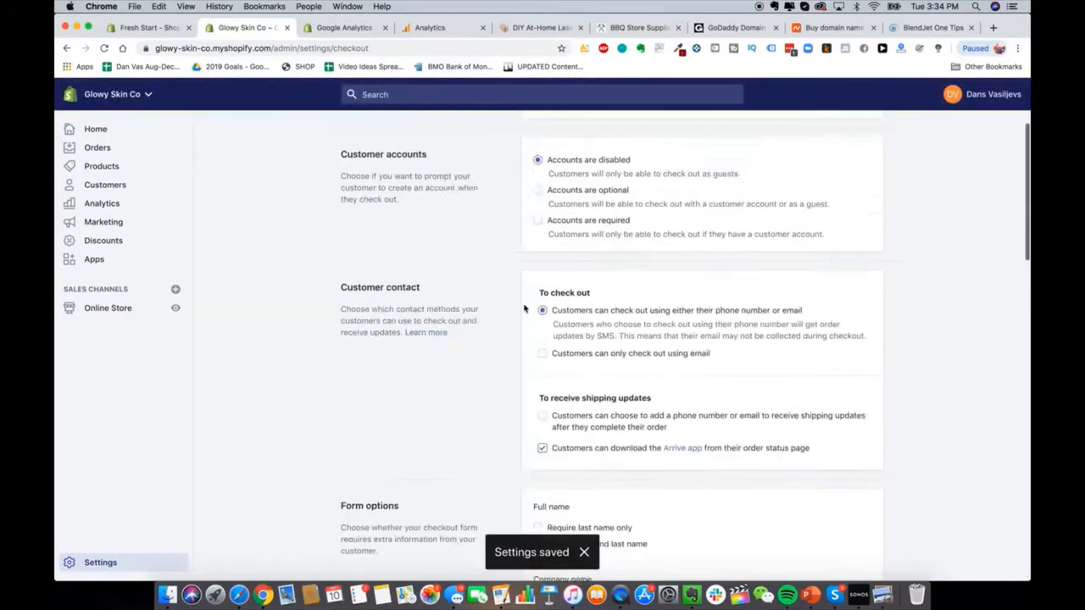
scroll(524, 310, "up", 4)
left_click(354, 136)
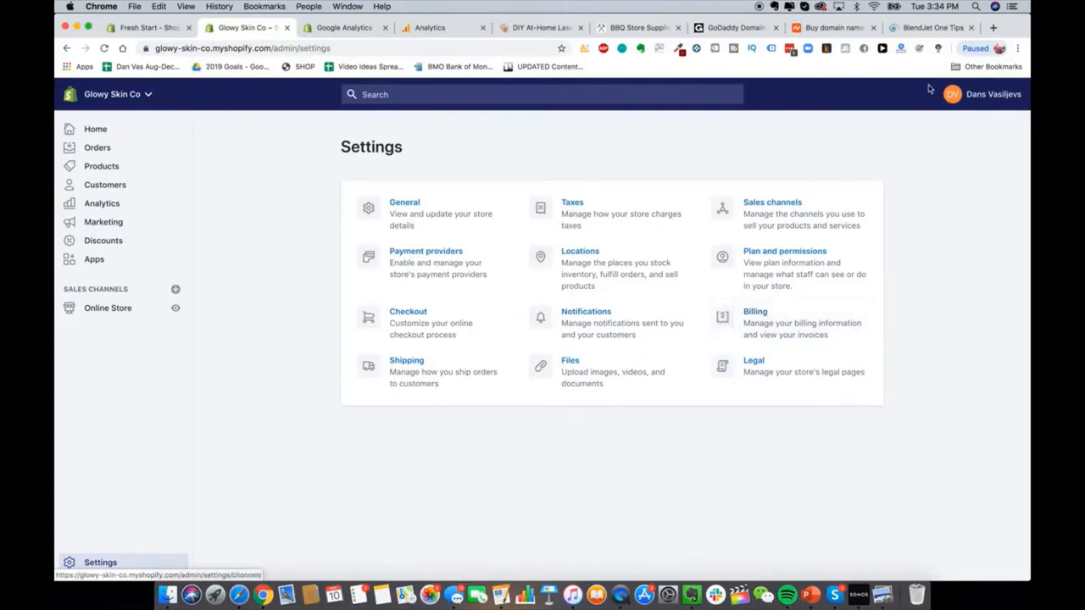
left_click(993, 27)
Step: Search Google for 'shopify plans' and review Shopify's official pricing page
type("shopify plans")
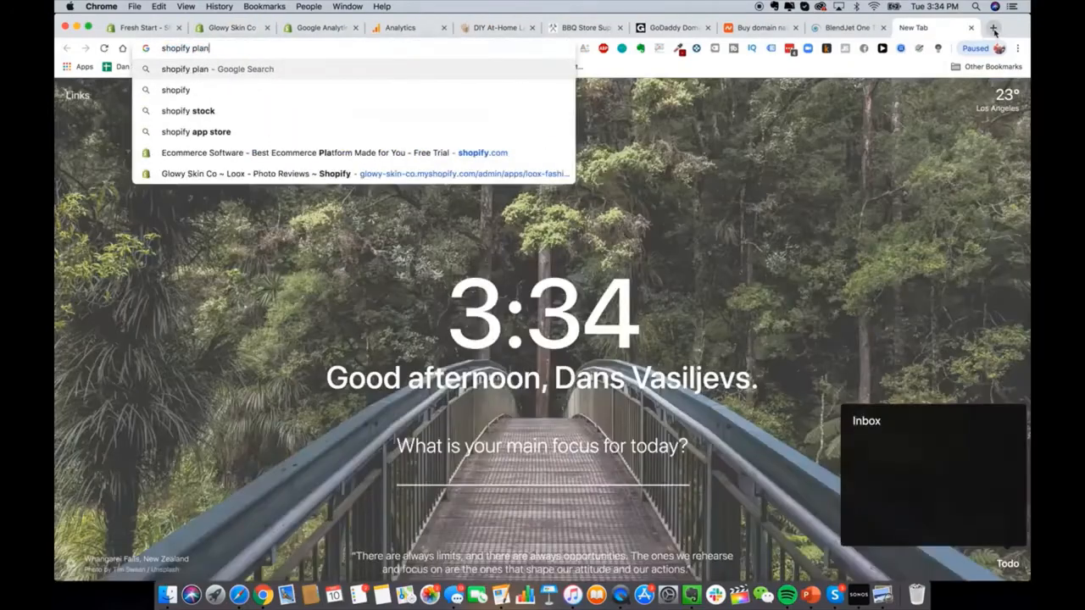
key("Return")
scroll(289, 458, "down", 5)
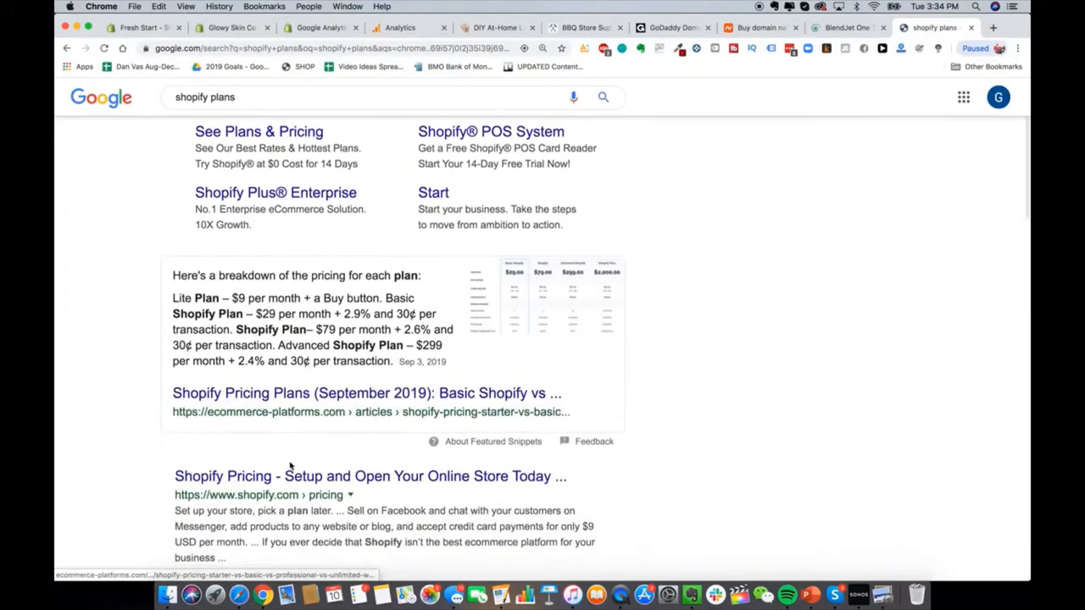
left_click(328, 383)
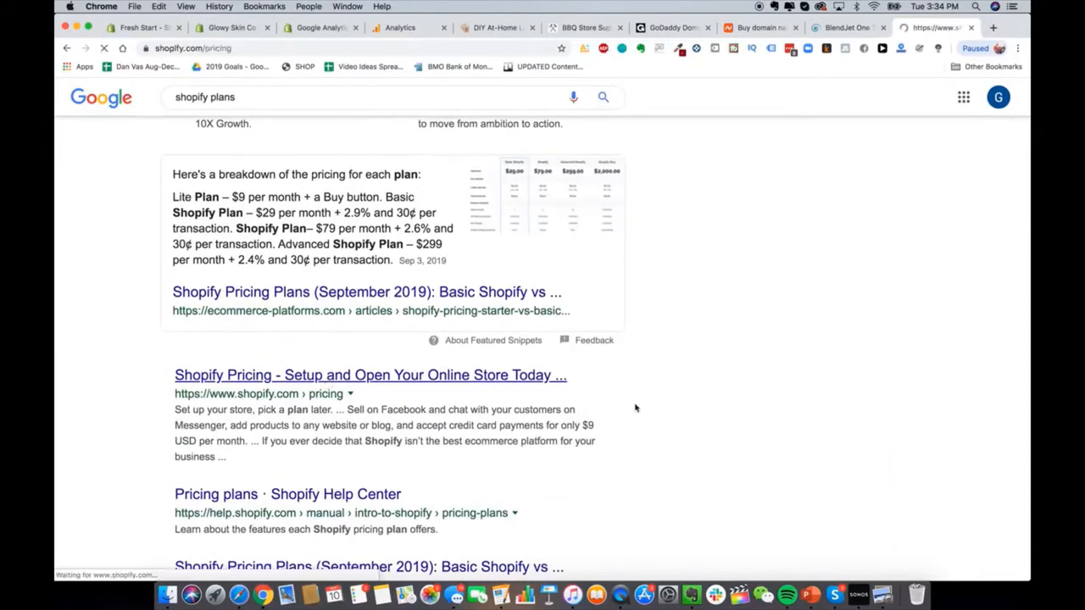
scroll(553, 341, "down", 3)
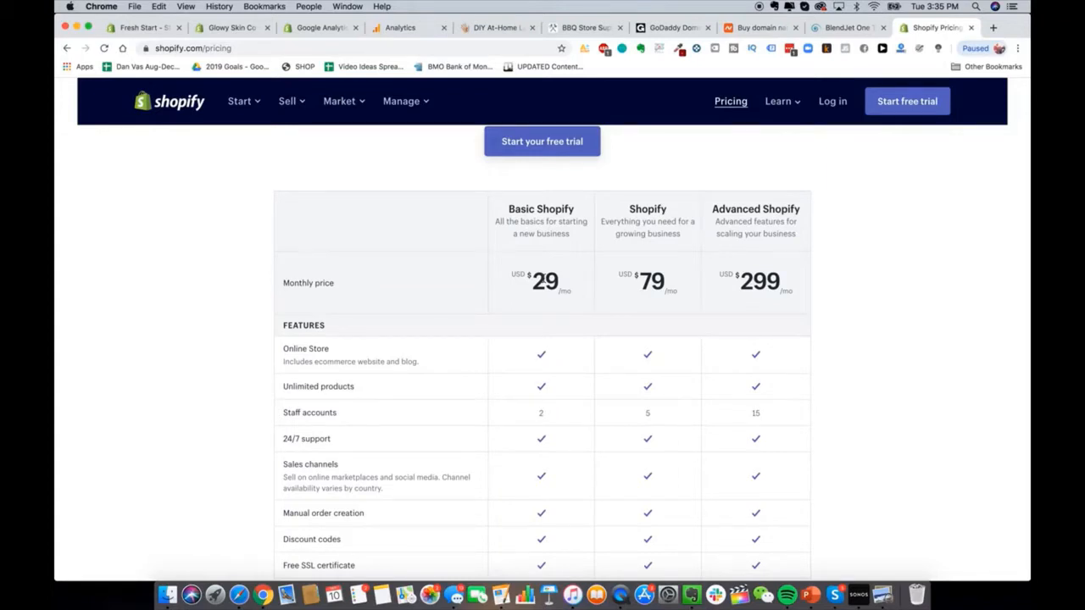
scroll(543, 281, "down", 2)
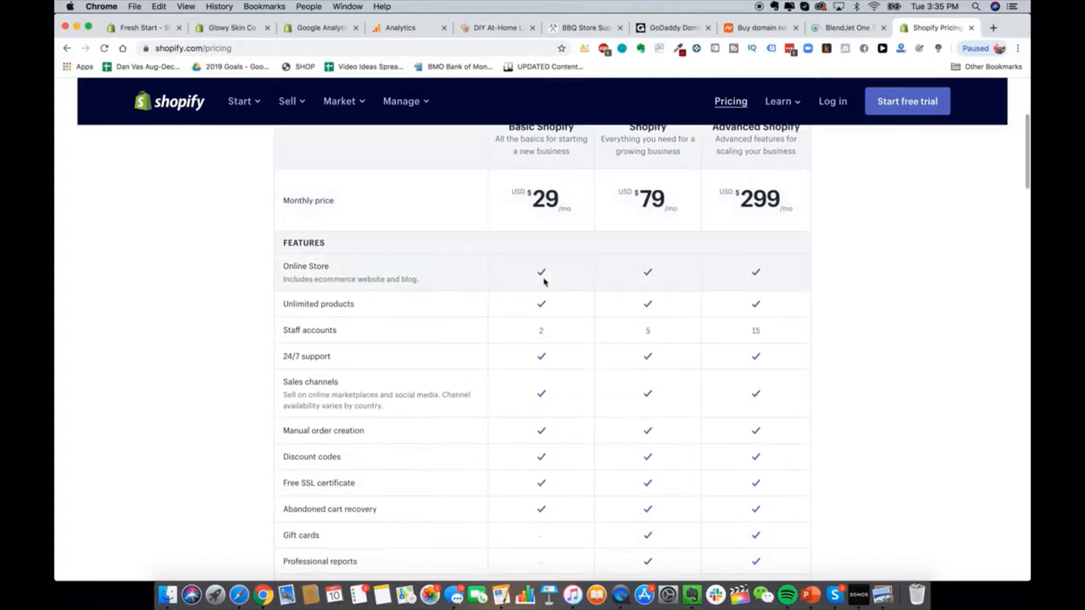
scroll(834, 259, "up", 1)
scroll(823, 246, "up", 1)
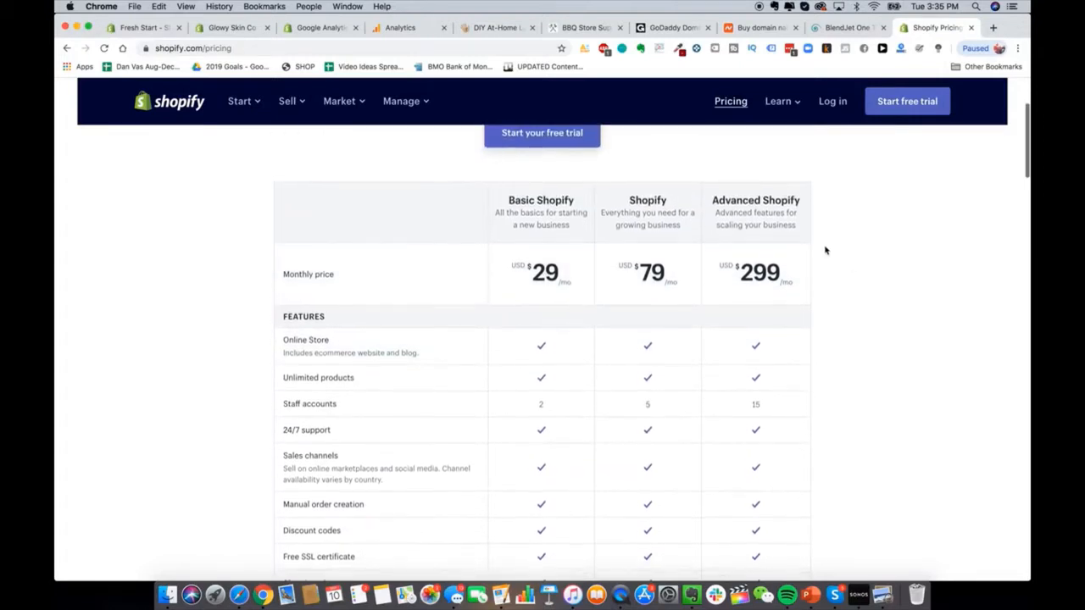
scroll(839, 280, "down", 2)
scroll(899, 315, "up", 1)
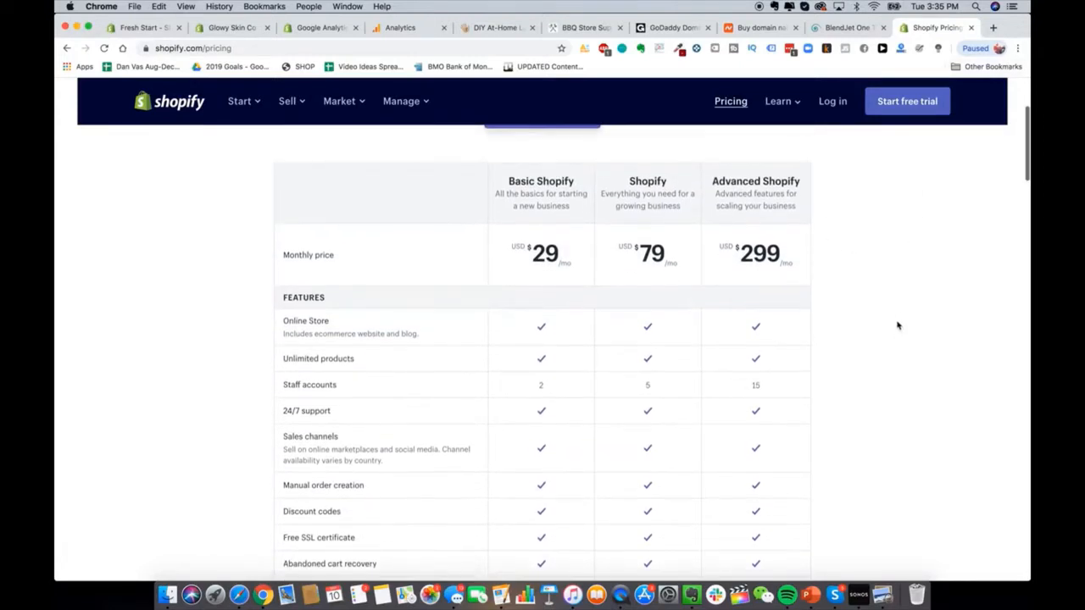
scroll(898, 322, "down", 4)
scroll(898, 325, "up", 5)
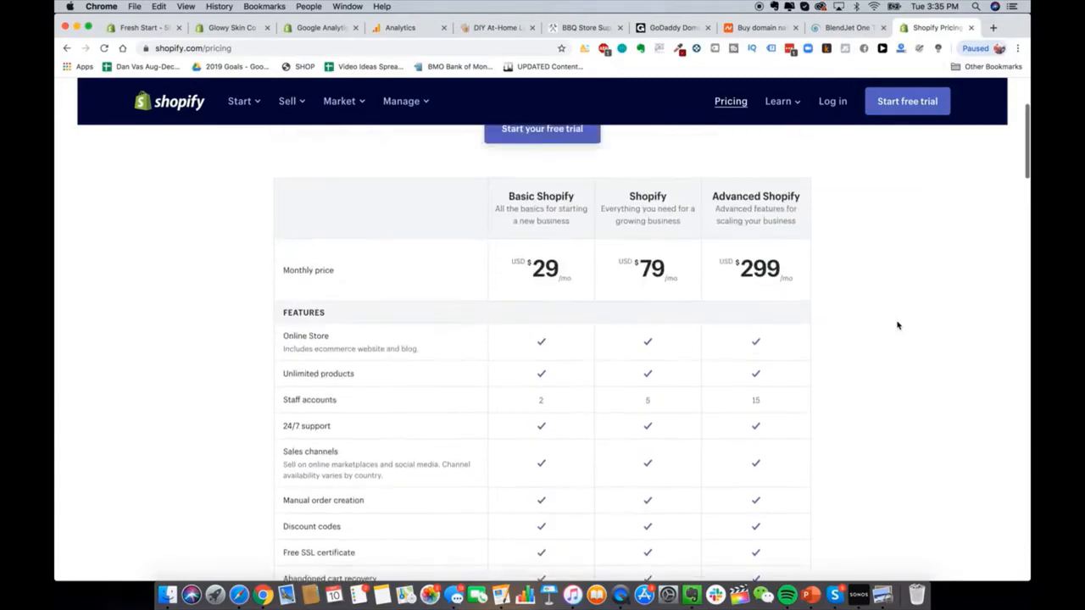
scroll(898, 325, "down", 8)
scroll(897, 325, "up", 1)
scroll(839, 361, "down", 4)
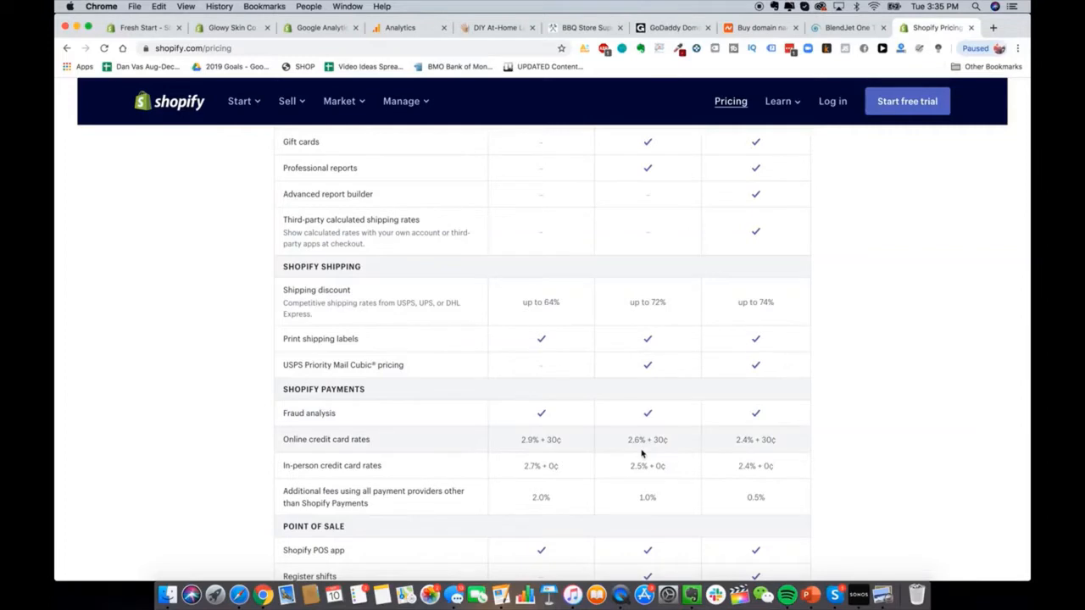
Step: Highlight the Basic plan's 2.9% + 30¢ online card rate
triple_click(539, 440)
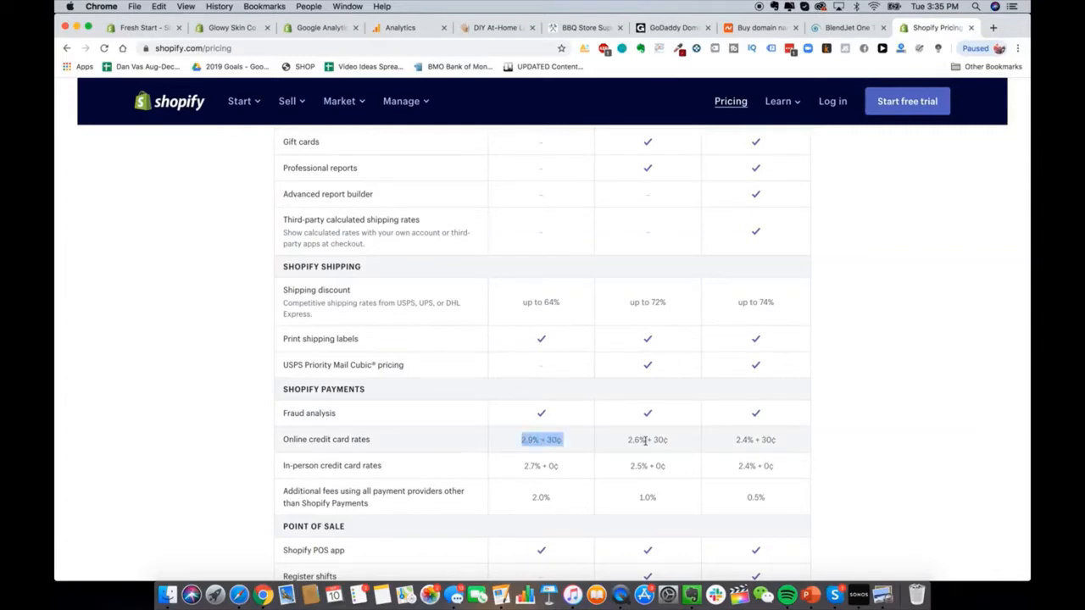
left_click(555, 441)
left_click_drag(512, 446, 573, 447)
left_click(993, 27)
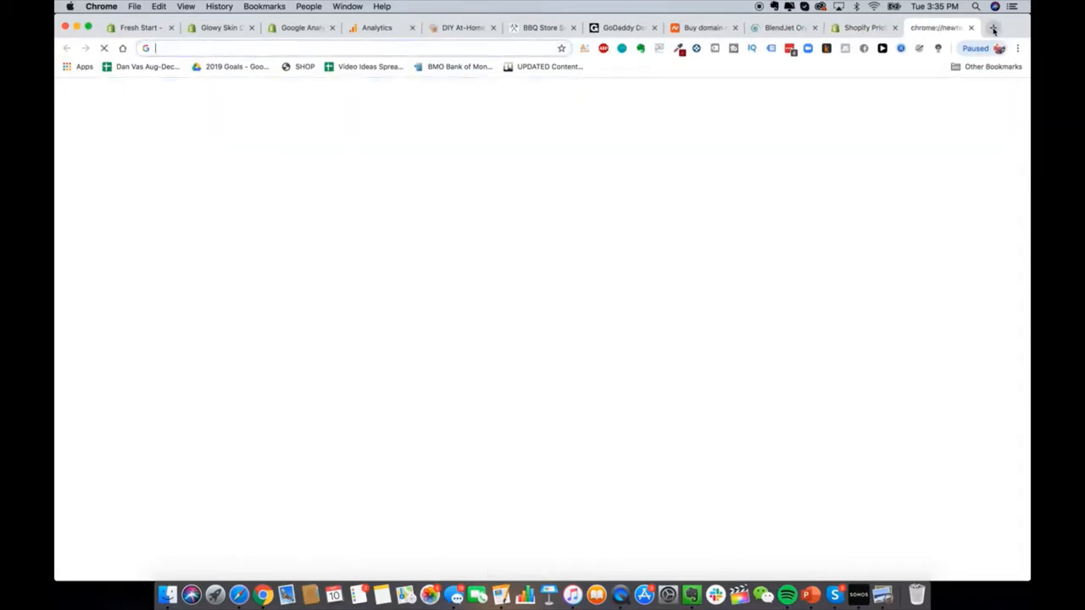
Step: Search 'shopify transaction calculator fees' and open the ecommerce-platforms.com pricing article
type("shopify tran")
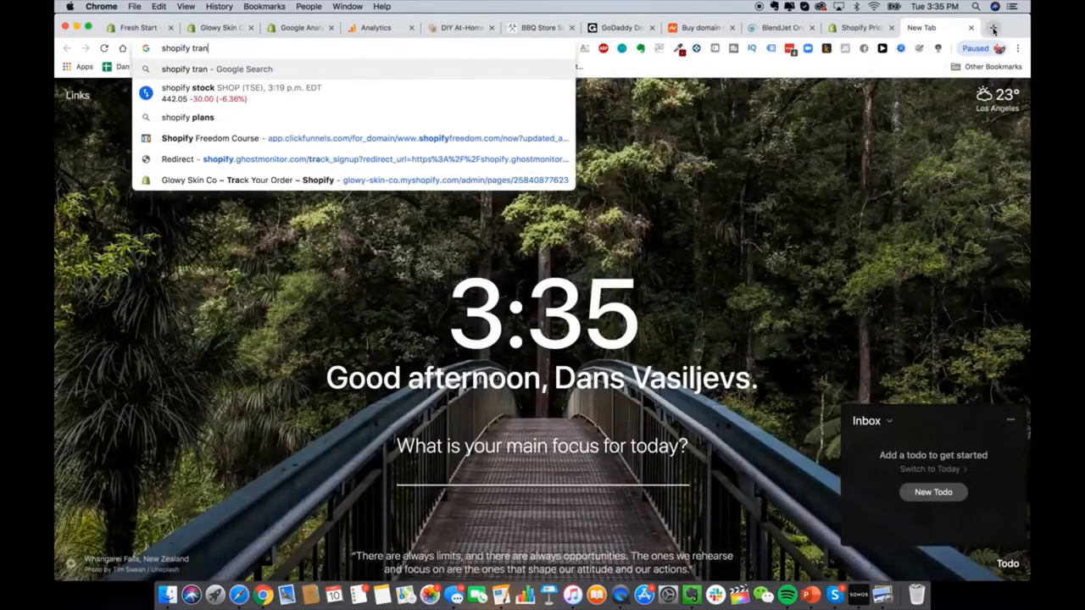
type("saction calculator fees")
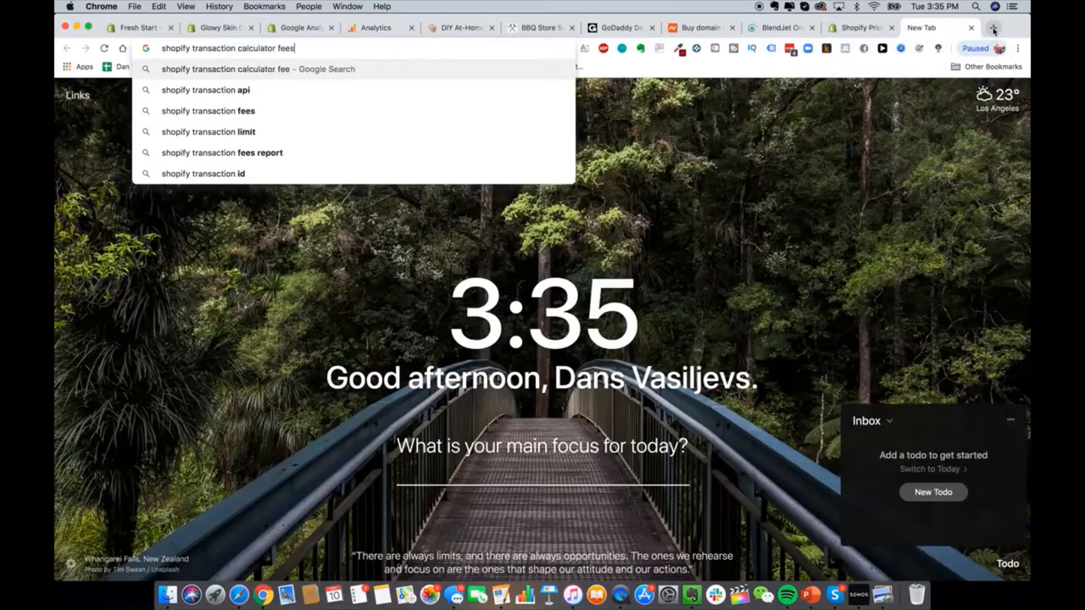
key("Return")
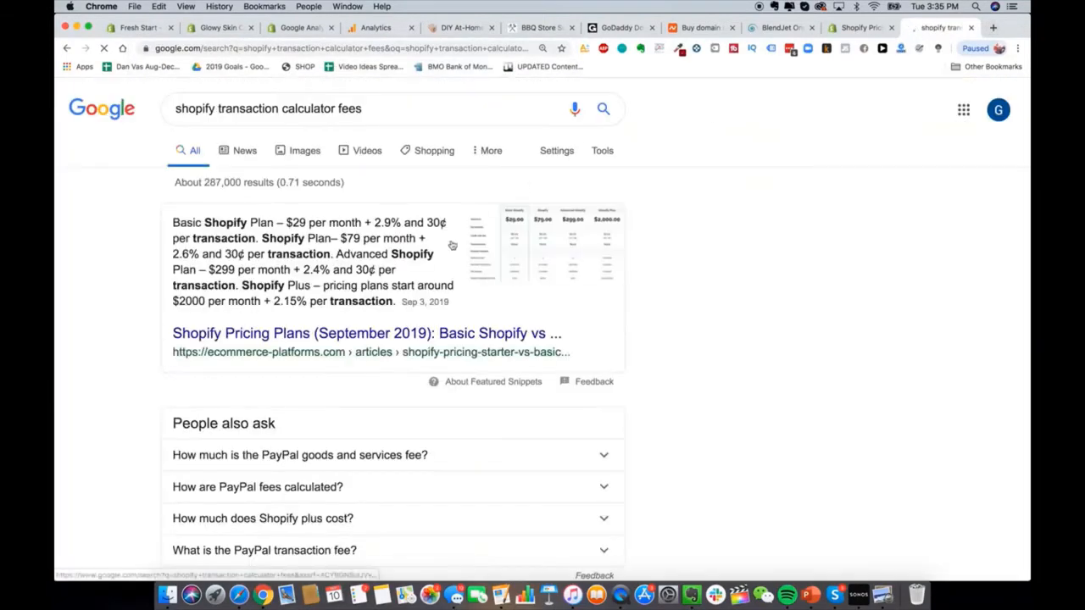
left_click(400, 340)
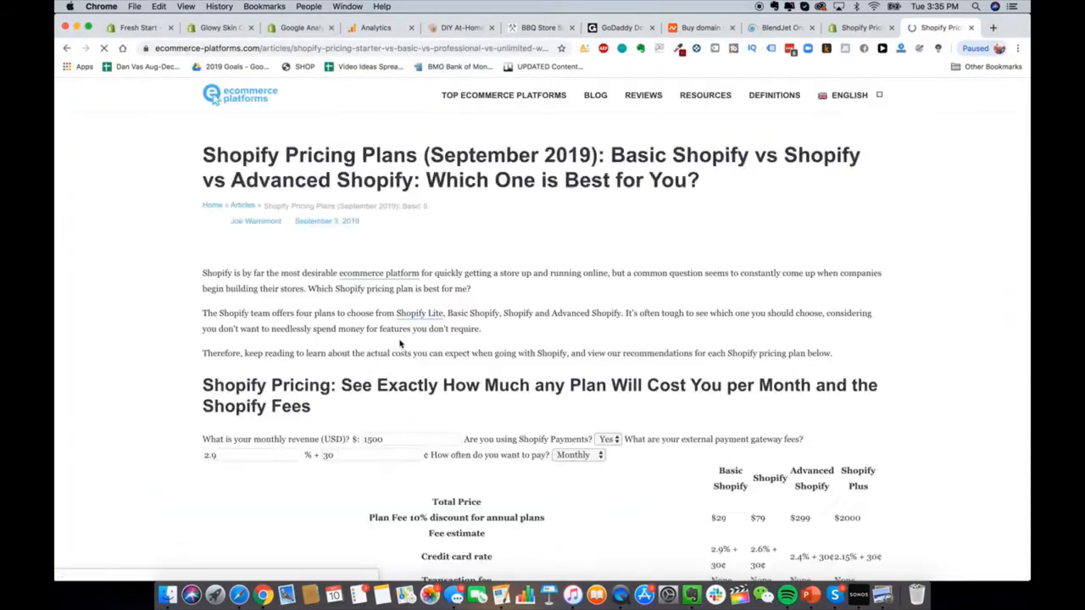
scroll(591, 373, "down", 3)
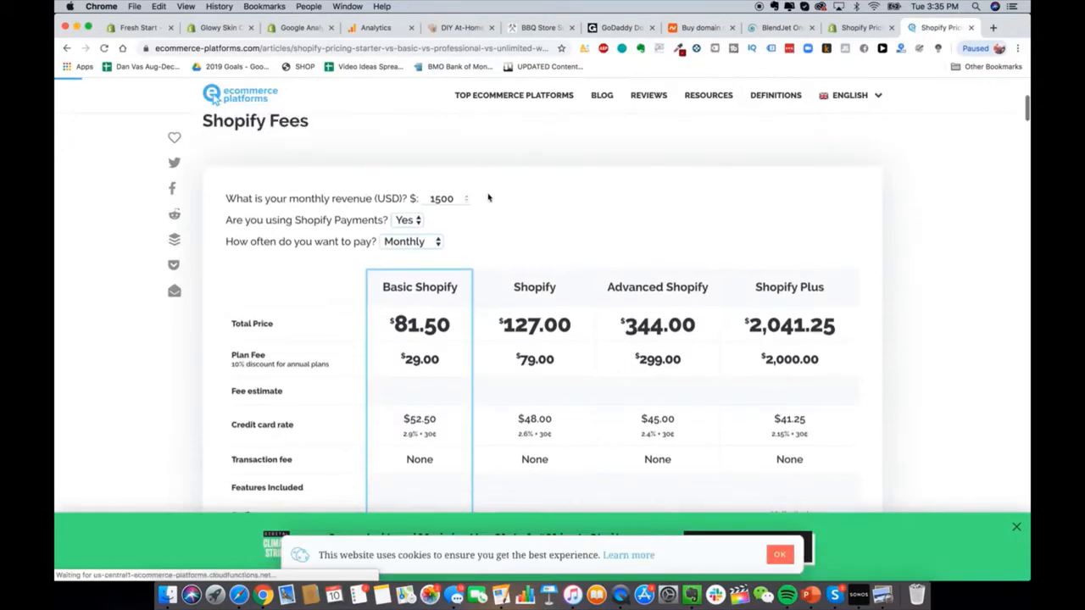
Step: Enter 50000 monthly revenue and toggle payment frequency to Annually and back to Monthly
double_click(455, 199)
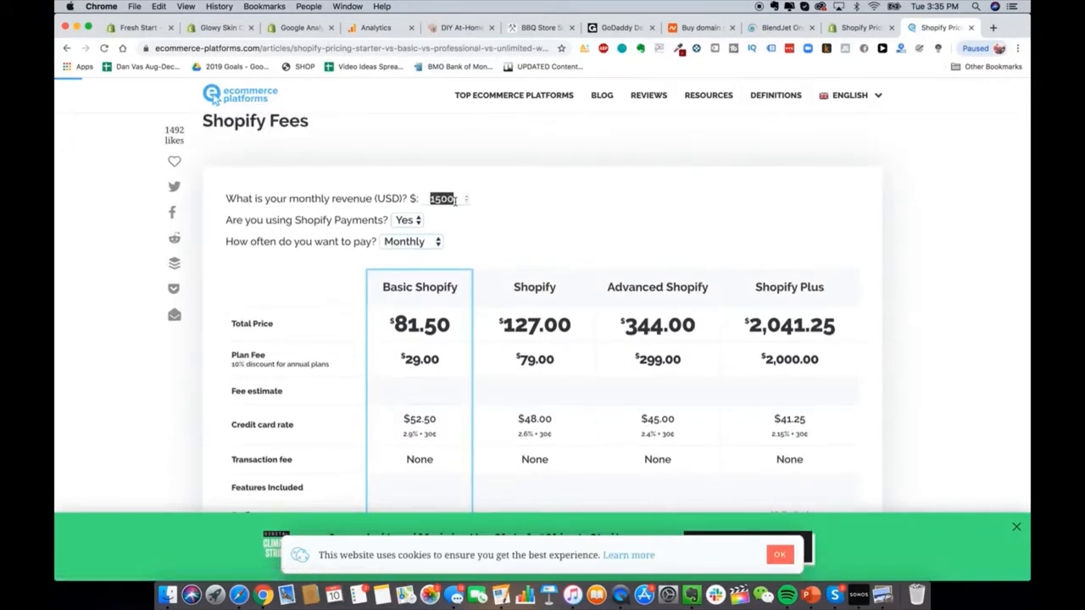
type("50000")
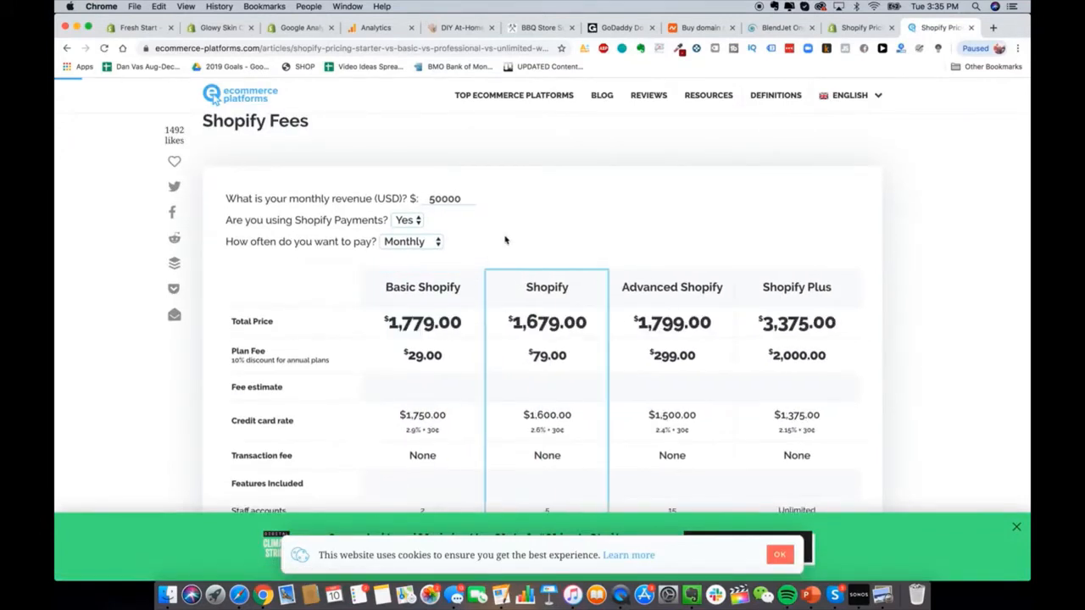
left_click(418, 251)
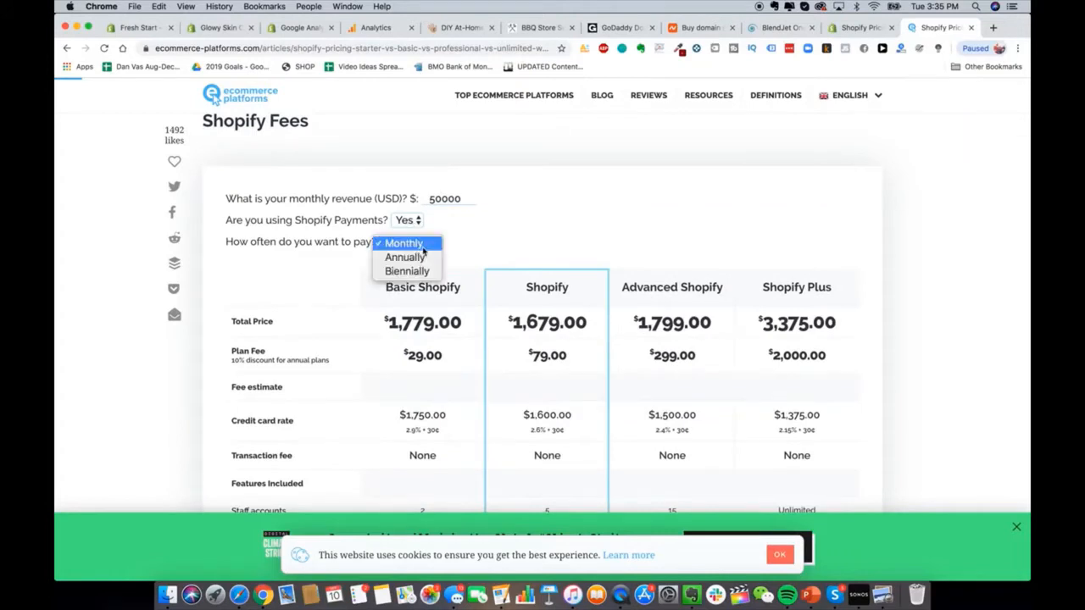
left_click(406, 255)
left_click(415, 238)
left_click(415, 231)
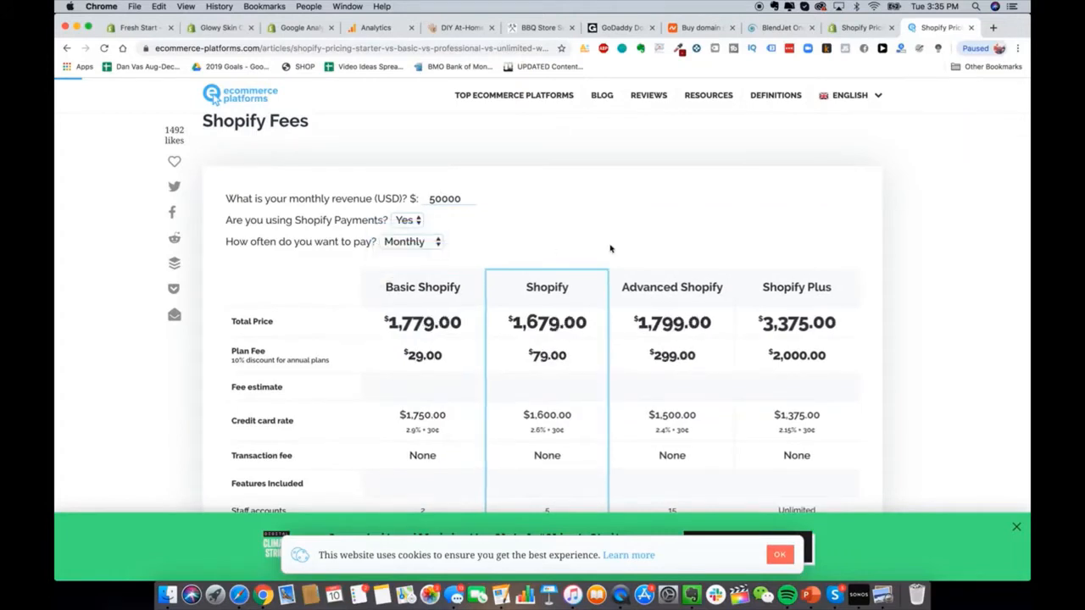
scroll(610, 222, "down", 1)
scroll(608, 200, "down", 1)
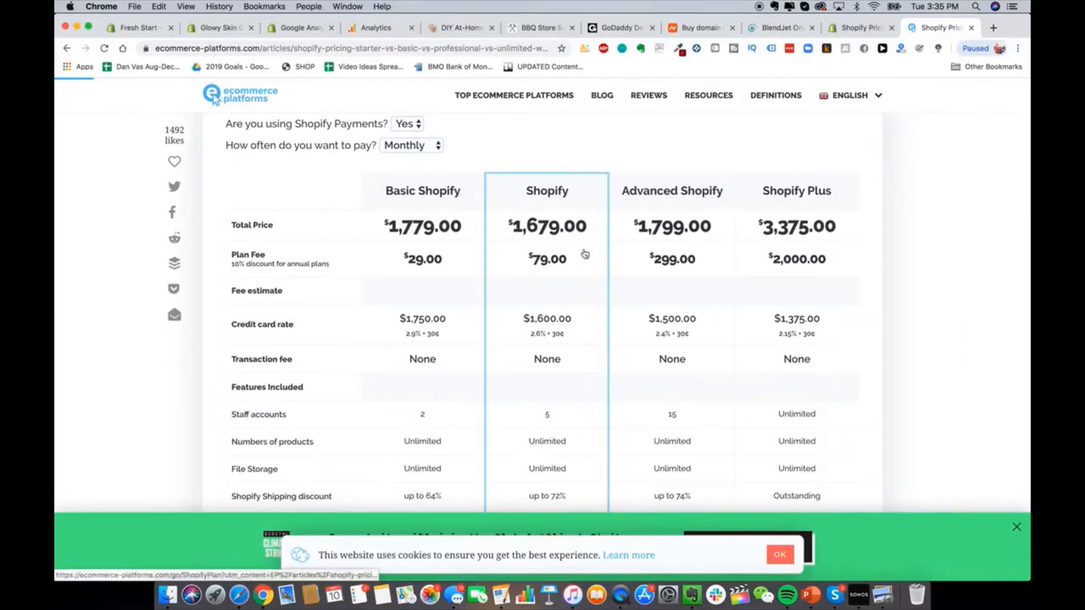
scroll(452, 155, "up", 1)
Step: Change the revenue to 10000, then to 200000, comparing plan costs
double_click(445, 146)
type("10000")
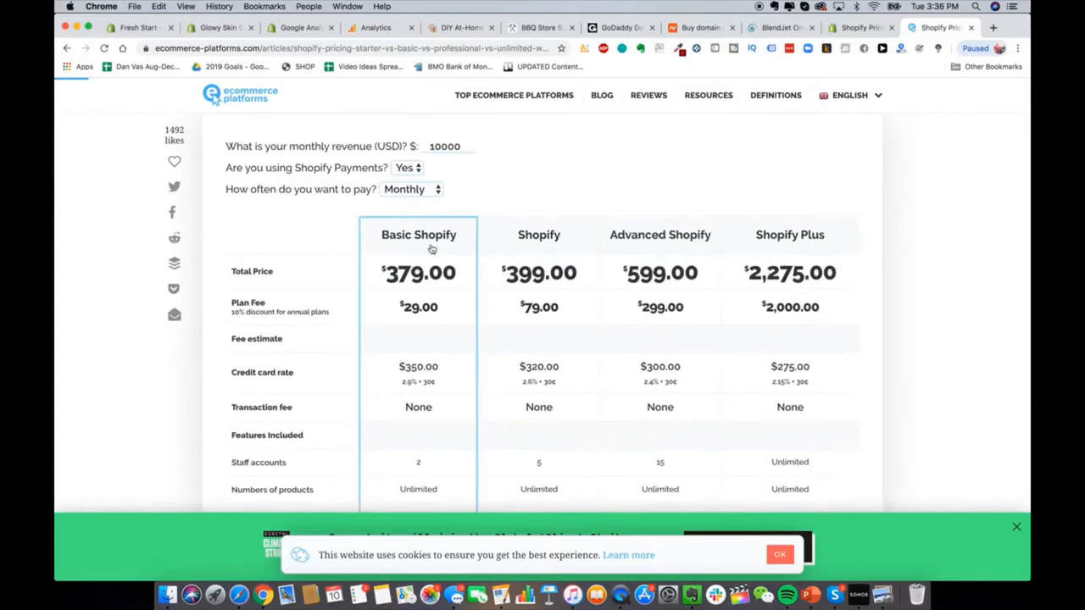
double_click(444, 146)
type("200000")
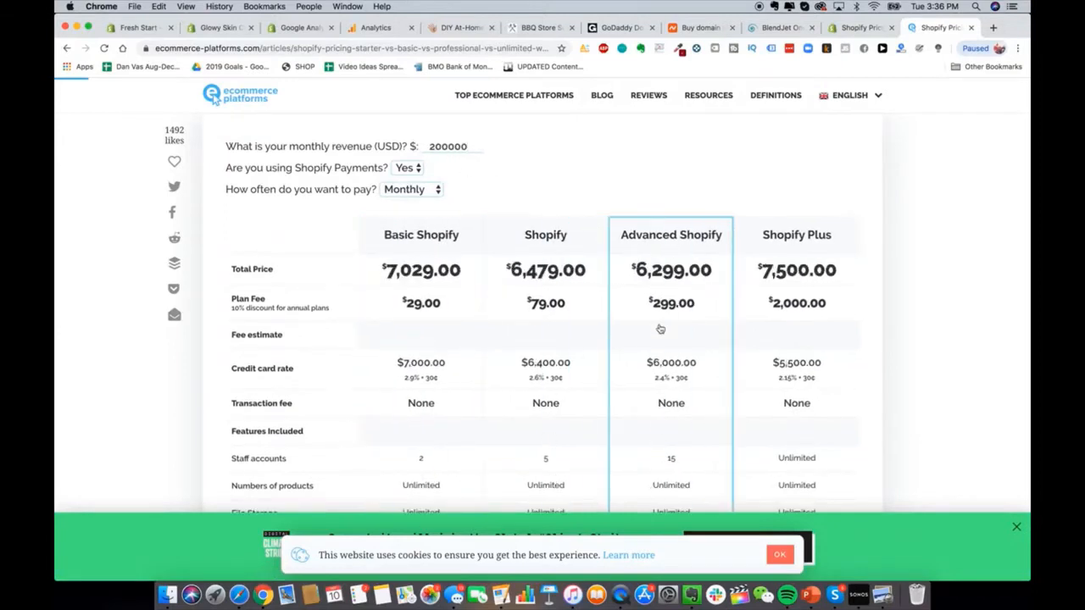
scroll(660, 327, "up", 1)
scroll(560, 316, "down", 3)
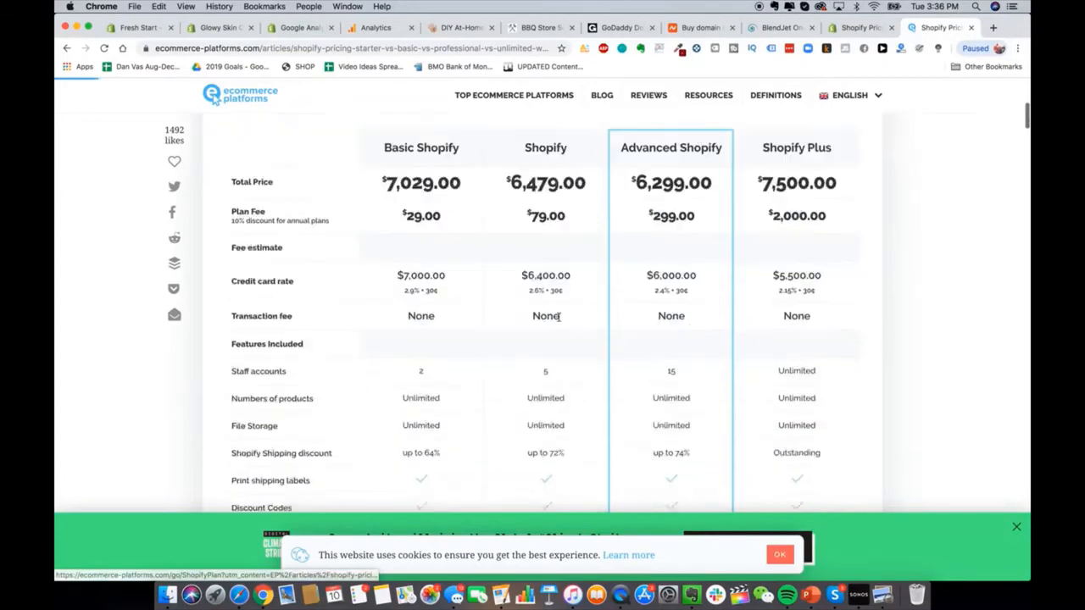
scroll(560, 321, "up", 3)
scroll(562, 322, "down", 3)
scroll(509, 280, "up", 3)
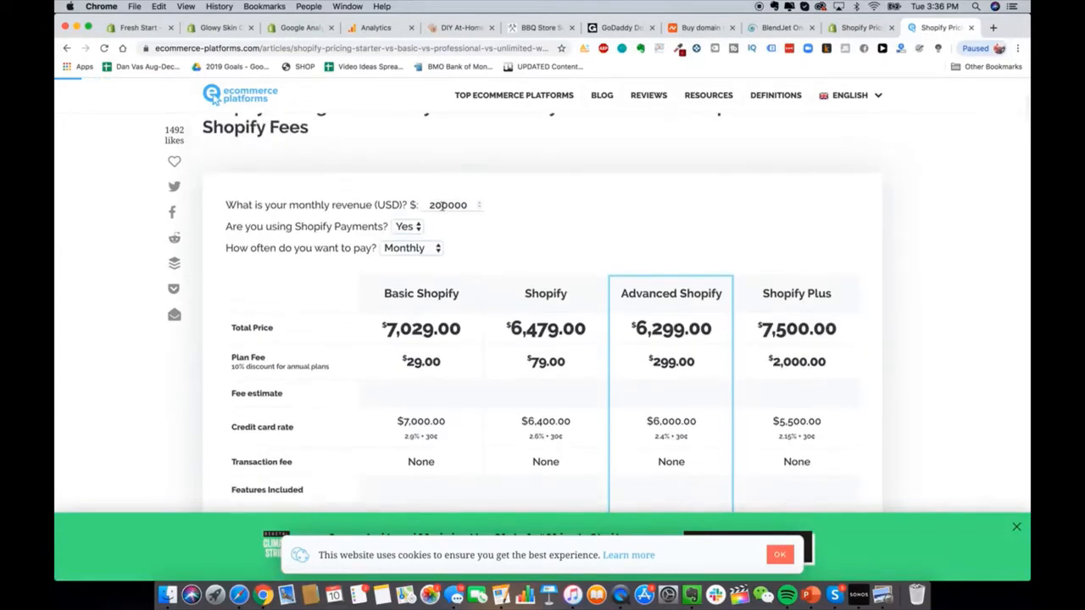
double_click(443, 205)
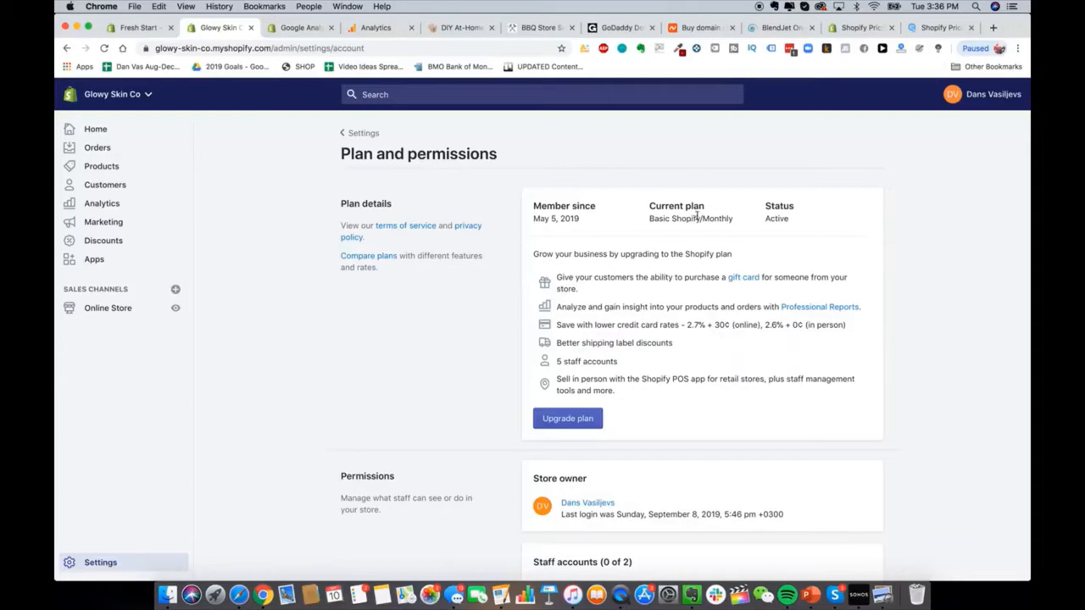
Step: Check the Basic Shopify monthly plan on Plan and permissions, then return to Settings
scroll(669, 263, "down", 3)
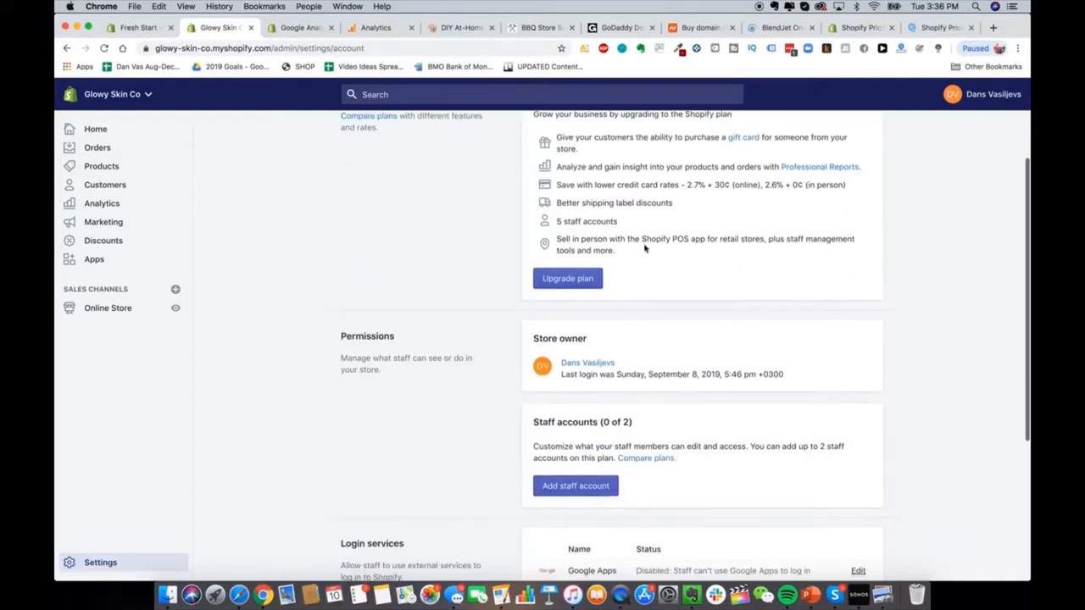
scroll(644, 247, "down", 1)
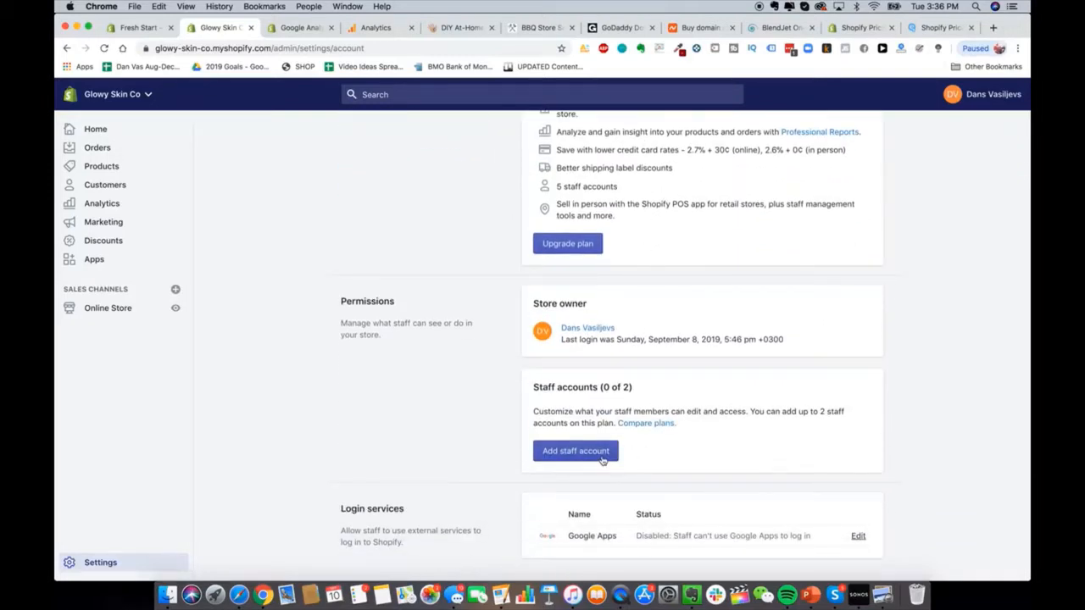
scroll(603, 460, "up", 5)
left_click(363, 134)
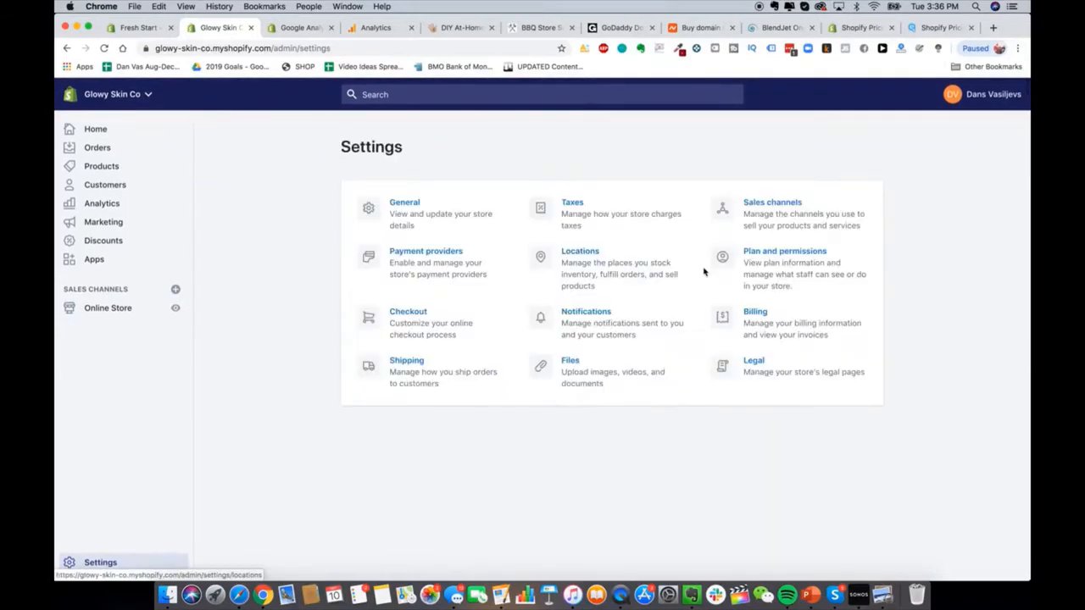
Step: Start a new shipping zone, then open HeySilkySkin's Laser Hair Removal Handset page for reference
left_click(404, 376)
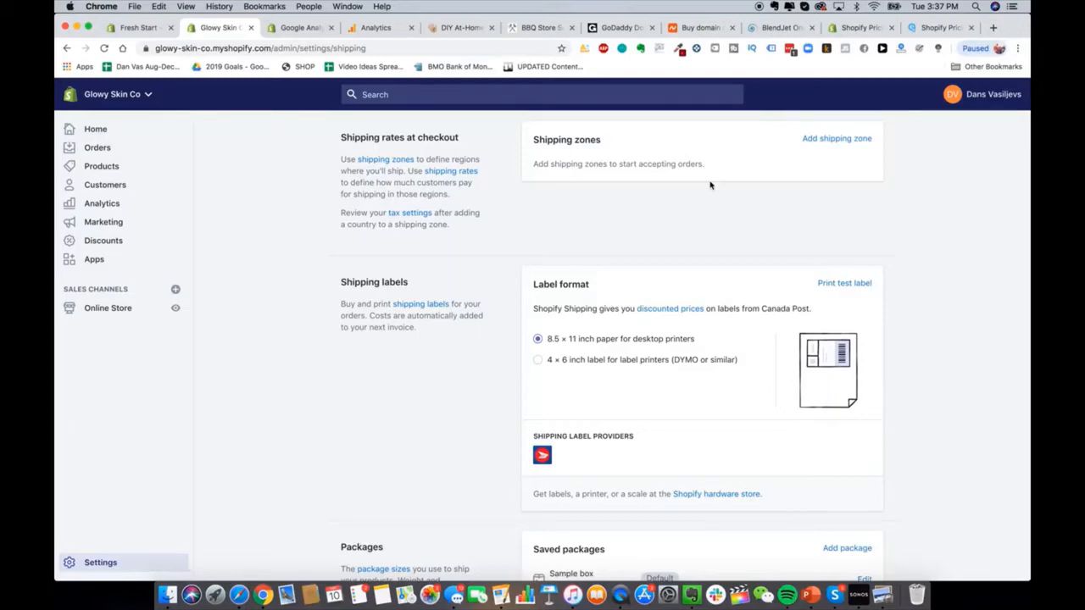
left_click(810, 140)
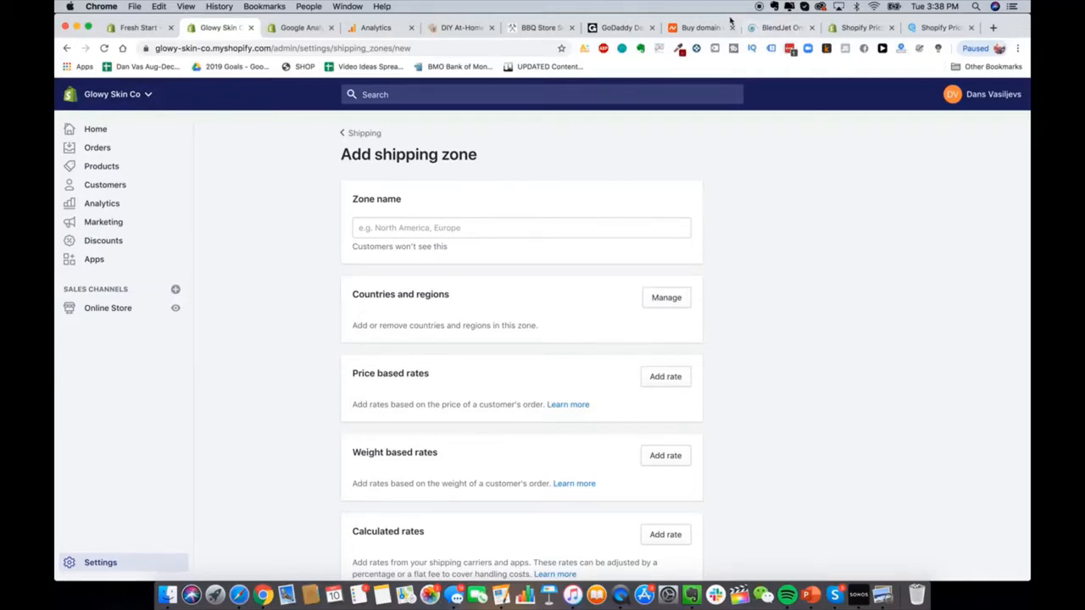
left_click(495, 32)
left_click(670, 286)
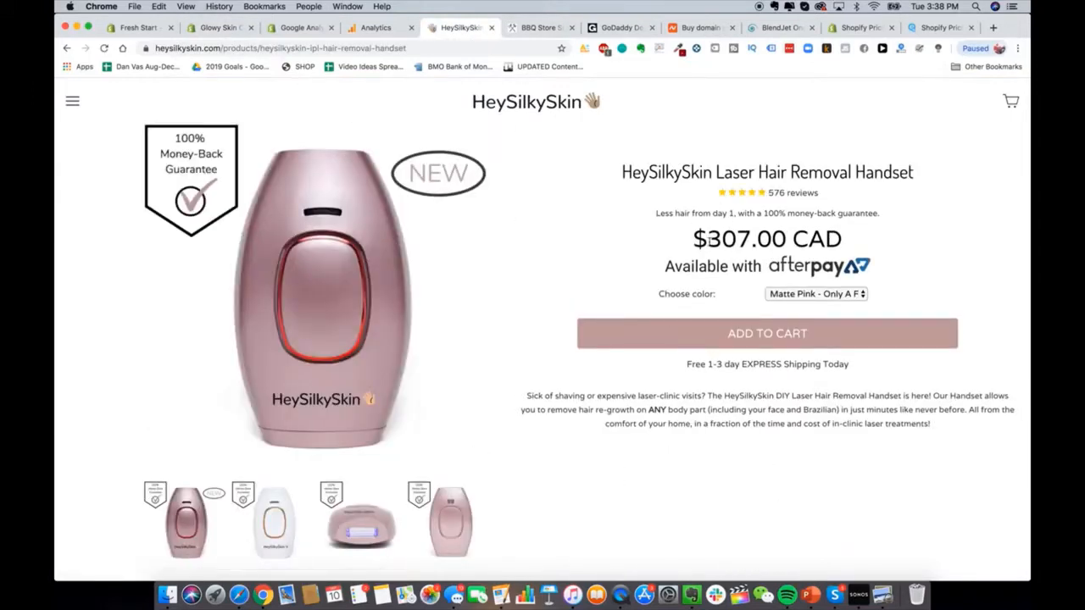
Step: Highlight the handset's $307.00 CAD price, then return to the blank Glowy Skin zone form
left_click_drag(694, 240, 844, 246)
left_click(199, 34)
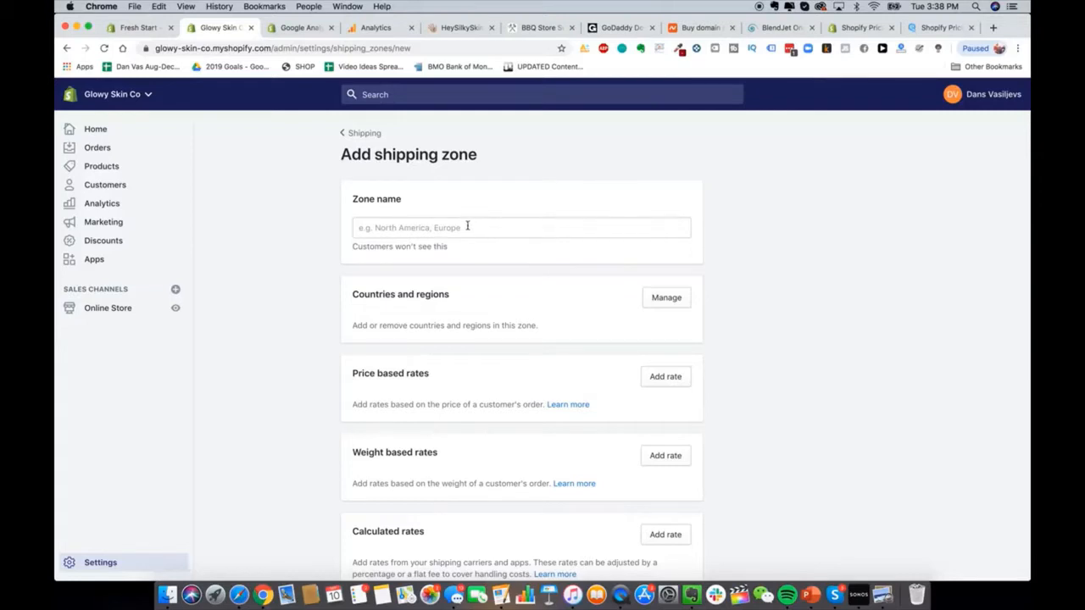
scroll(508, 307, "down", 5)
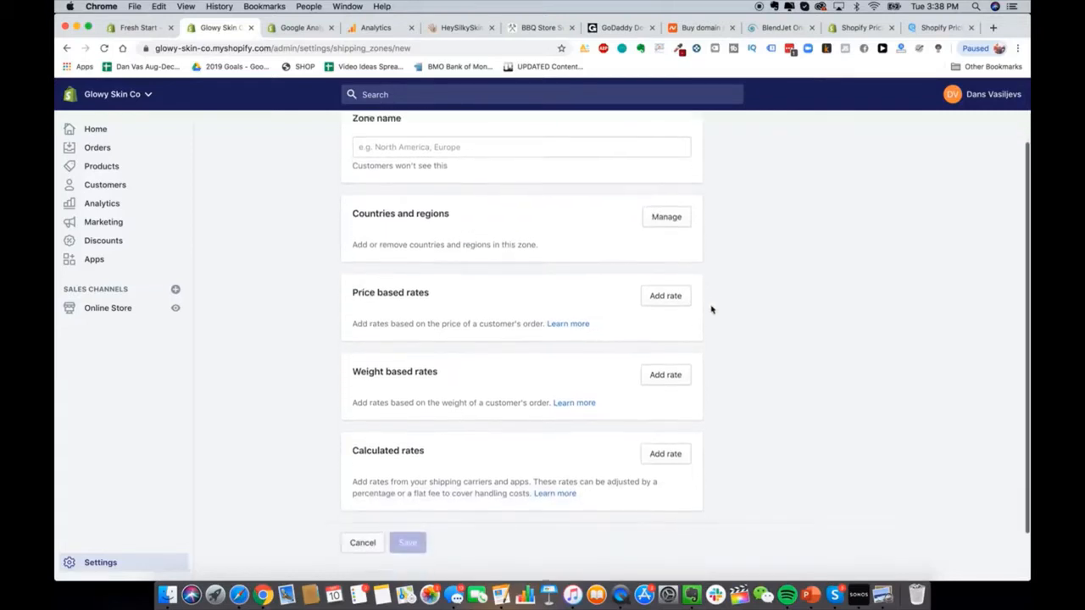
left_click(679, 293)
type("F")
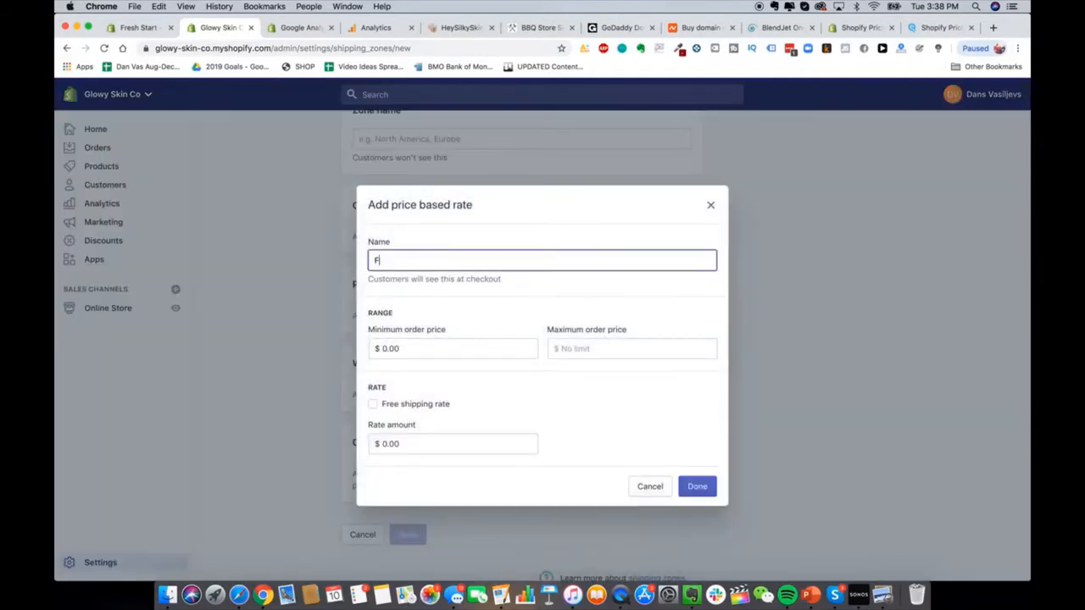
type("ree Shipping")
double_click(378, 263)
type("FREE Express")
triple_click(395, 258)
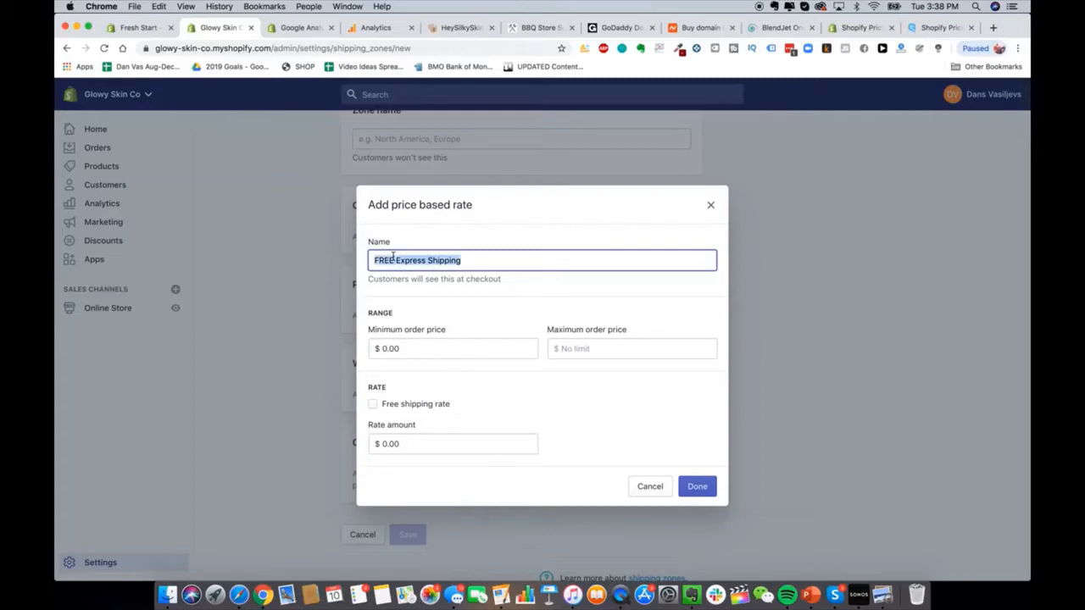
left_click(362, 263)
left_click(379, 260)
left_click_drag(374, 261, 584, 284)
left_click(451, 270)
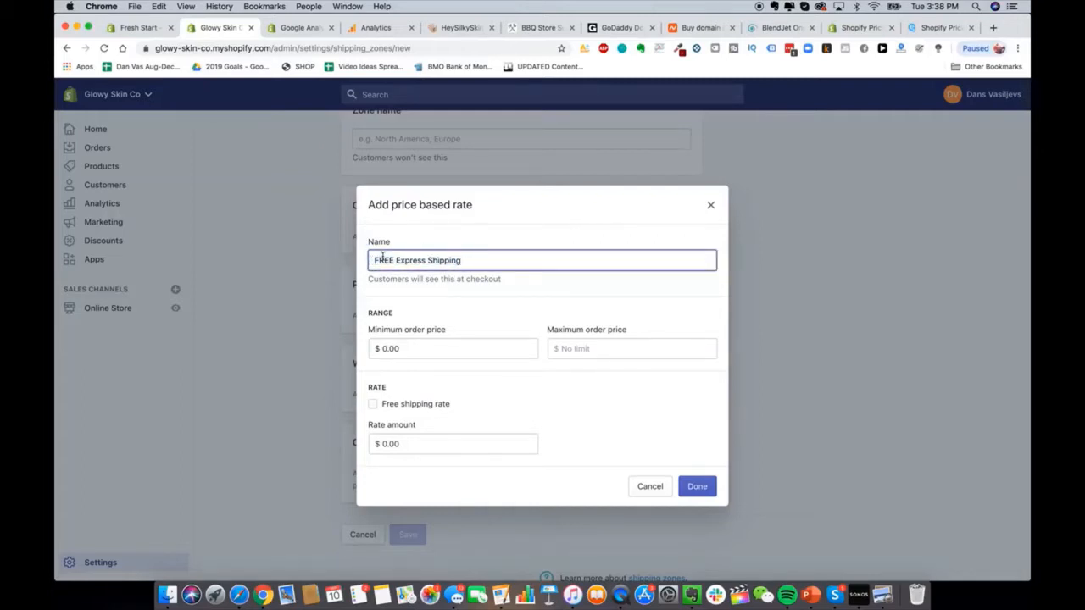
triple_click(383, 258)
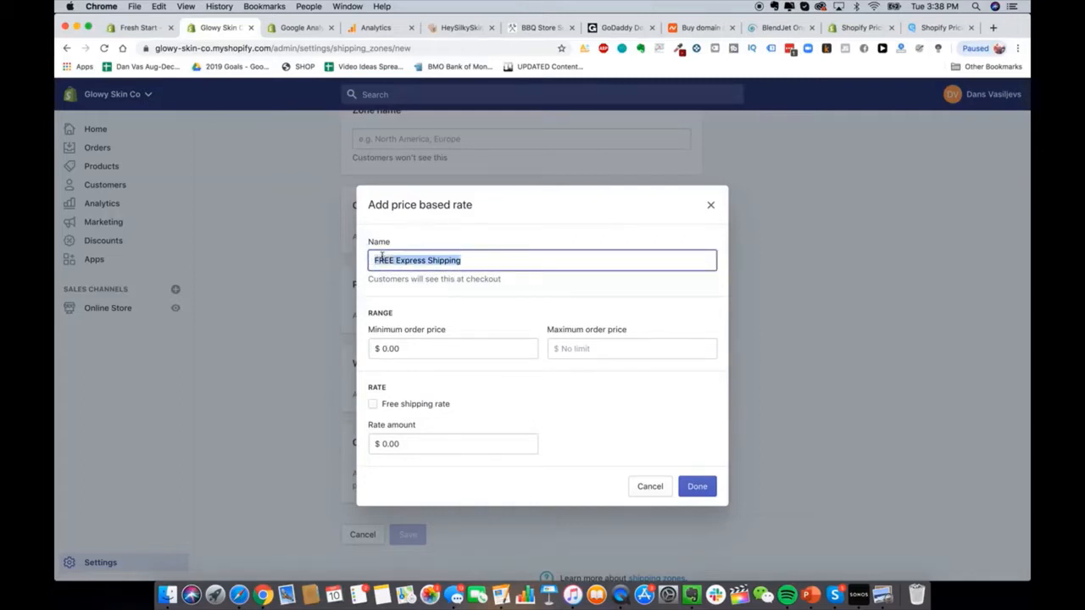
left_click(423, 405)
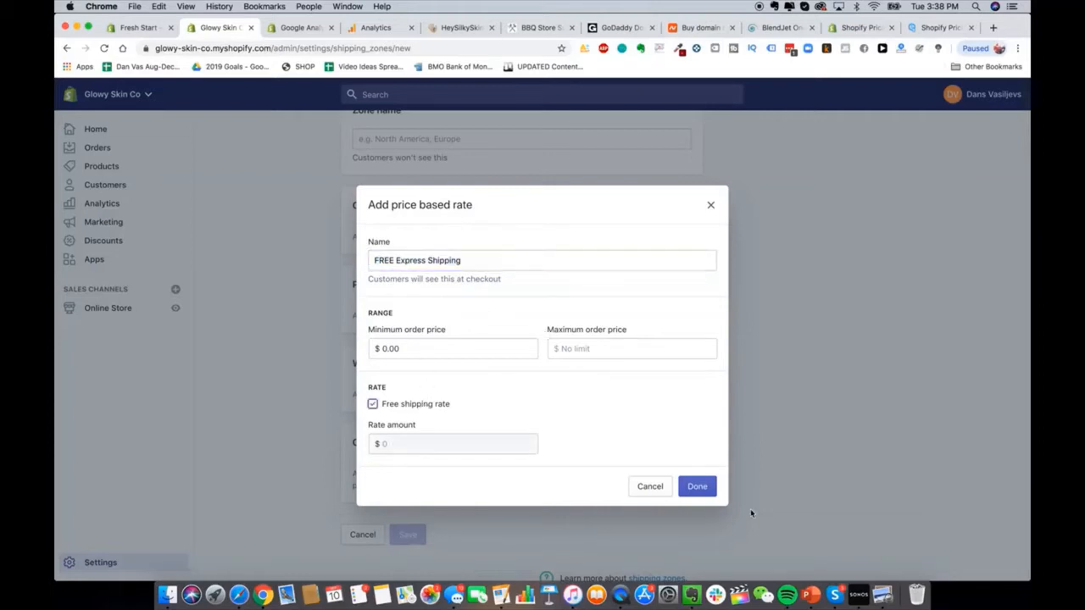
left_click(650, 486)
scroll(523, 310, "up", 2)
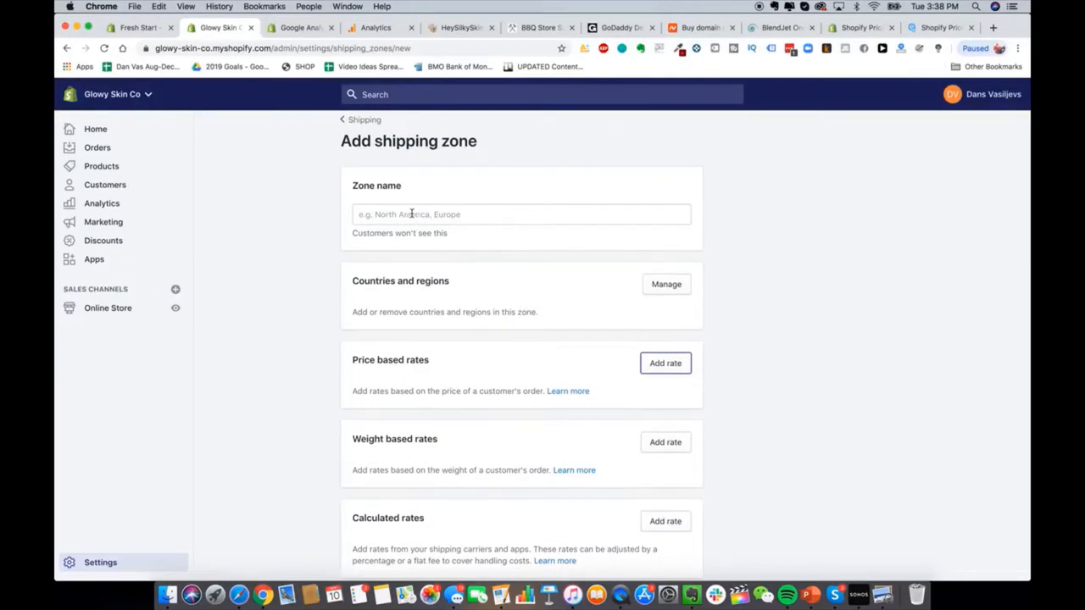
Step: Try Rest of world in the zone's country picker, then cancel without changes
left_click(664, 284)
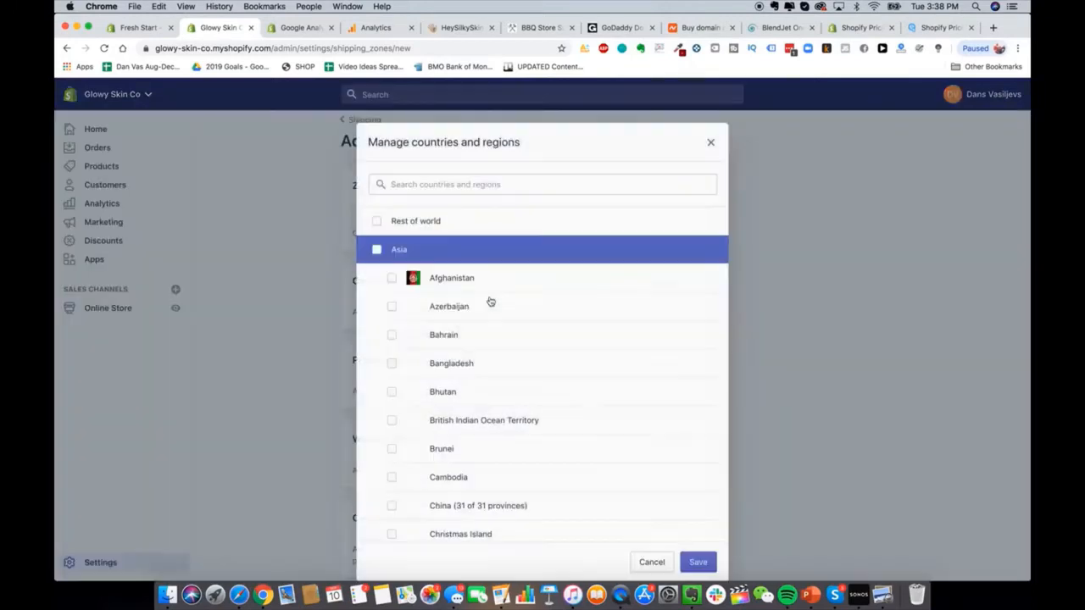
left_click(376, 215)
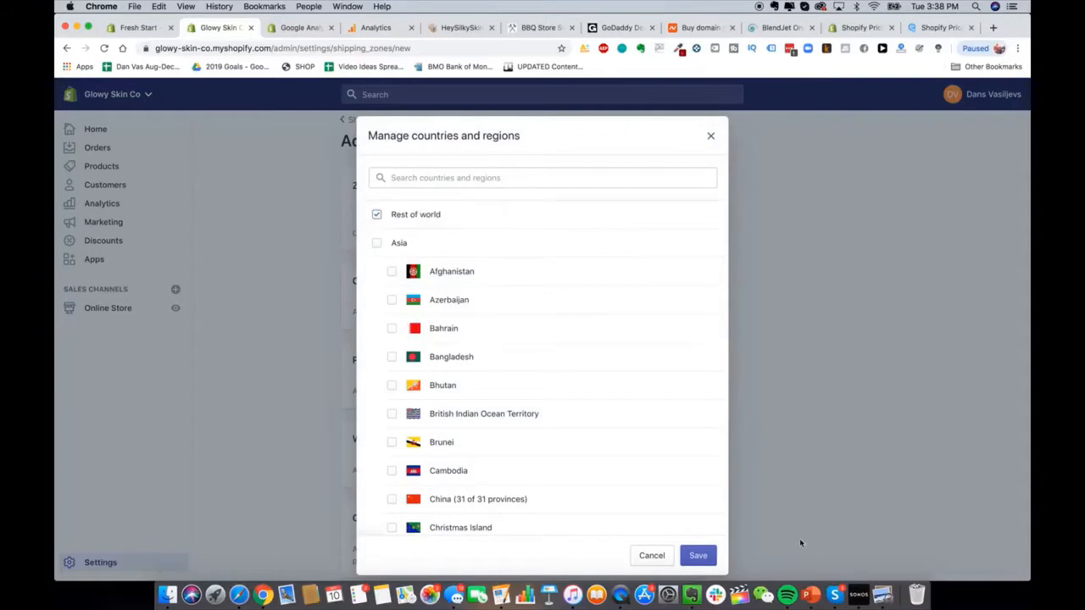
left_click(651, 555)
scroll(566, 432, "down", 2)
scroll(566, 433, "up", 2)
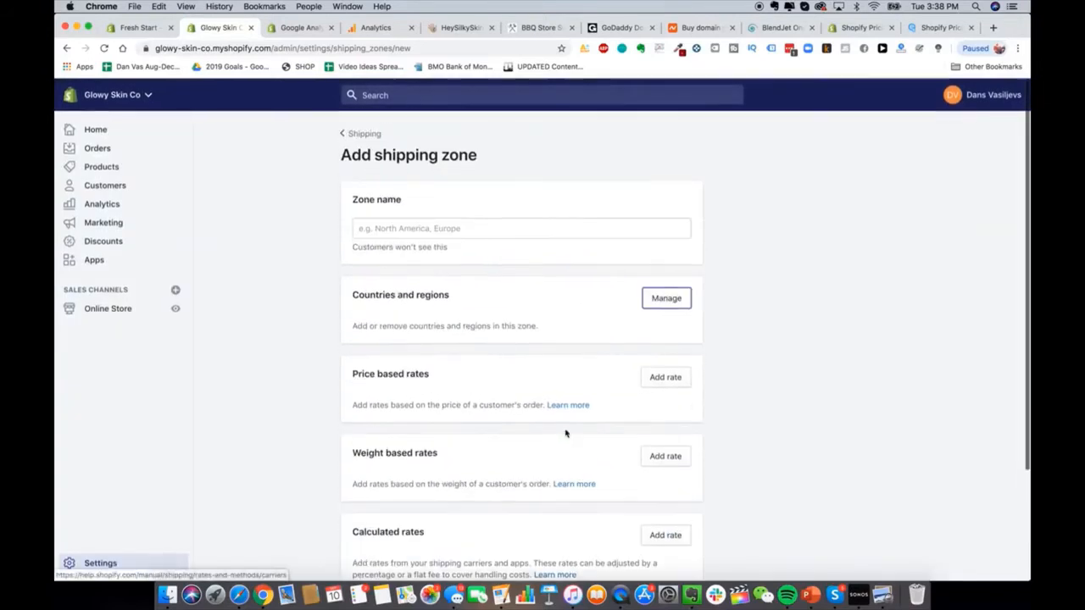
scroll(605, 230, "down", 1)
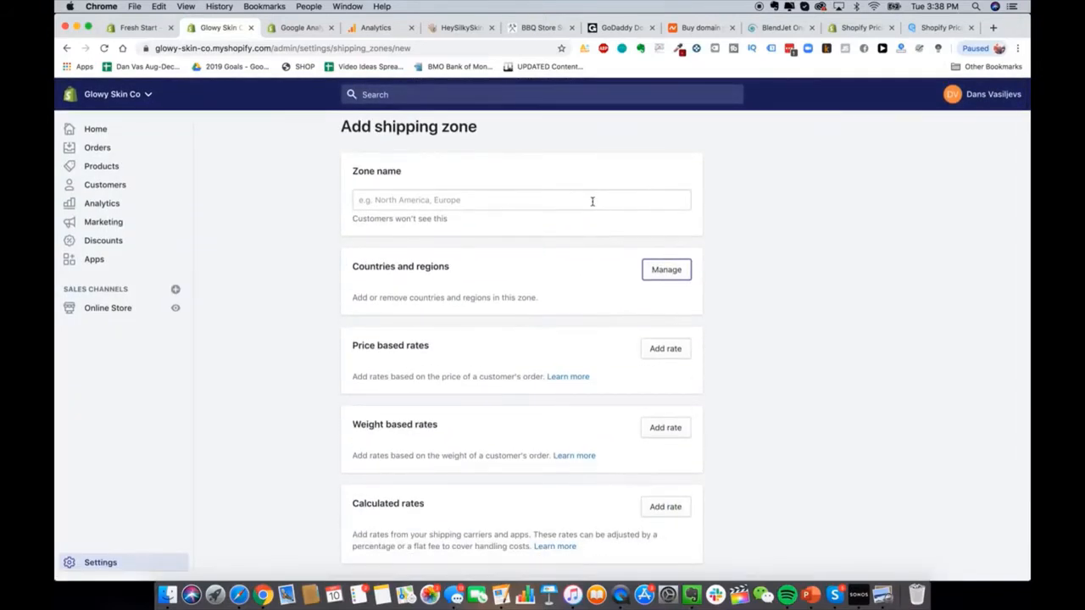
scroll(593, 202, "up", 1)
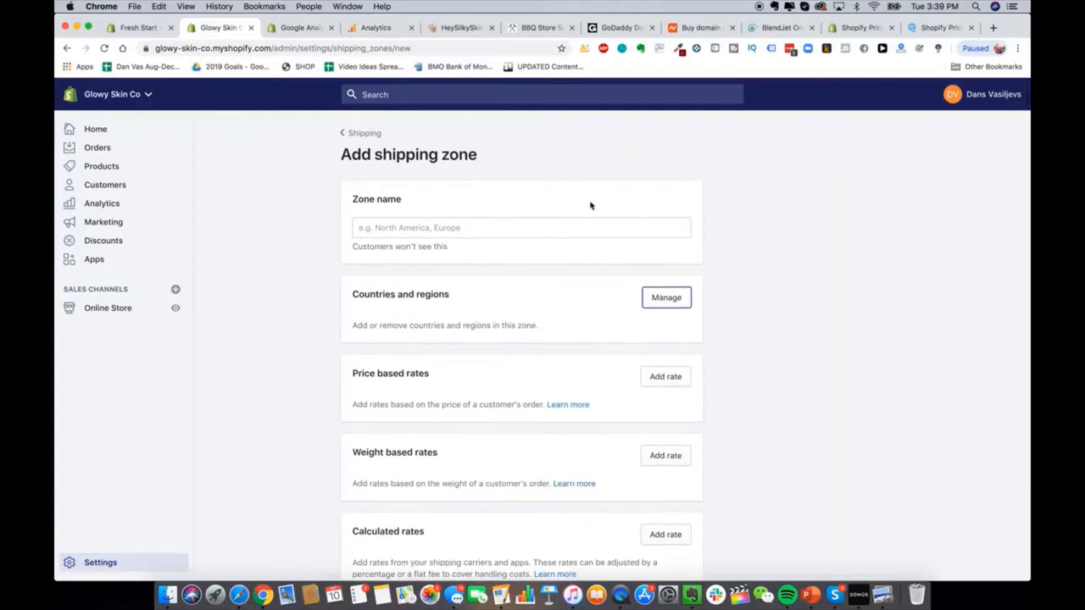
Step: Name the zone 'Shipping To USA'
left_click(482, 226)
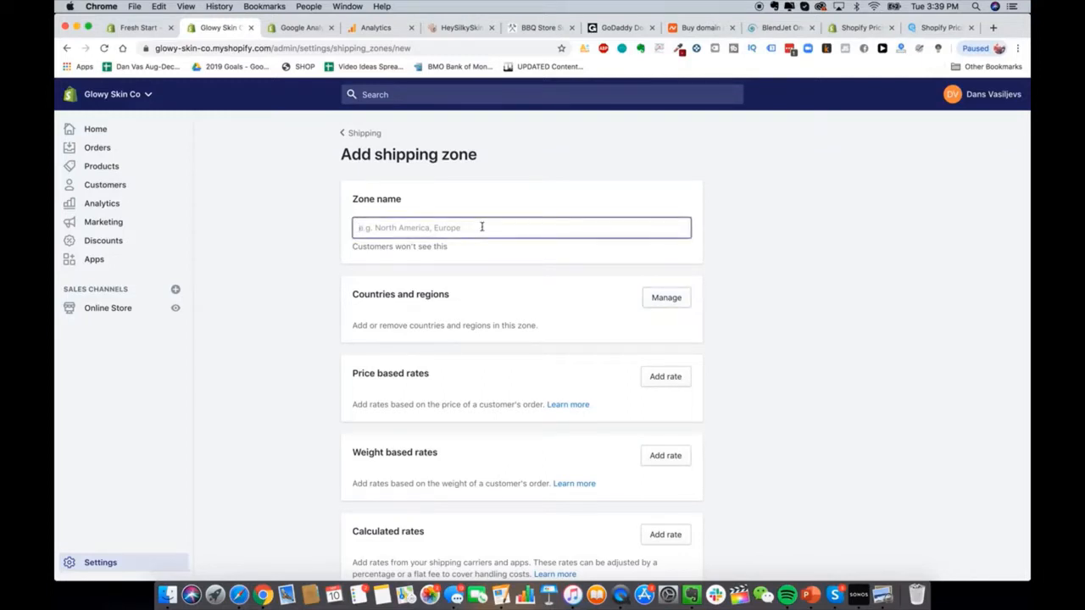
type("United States")
left_click(663, 298)
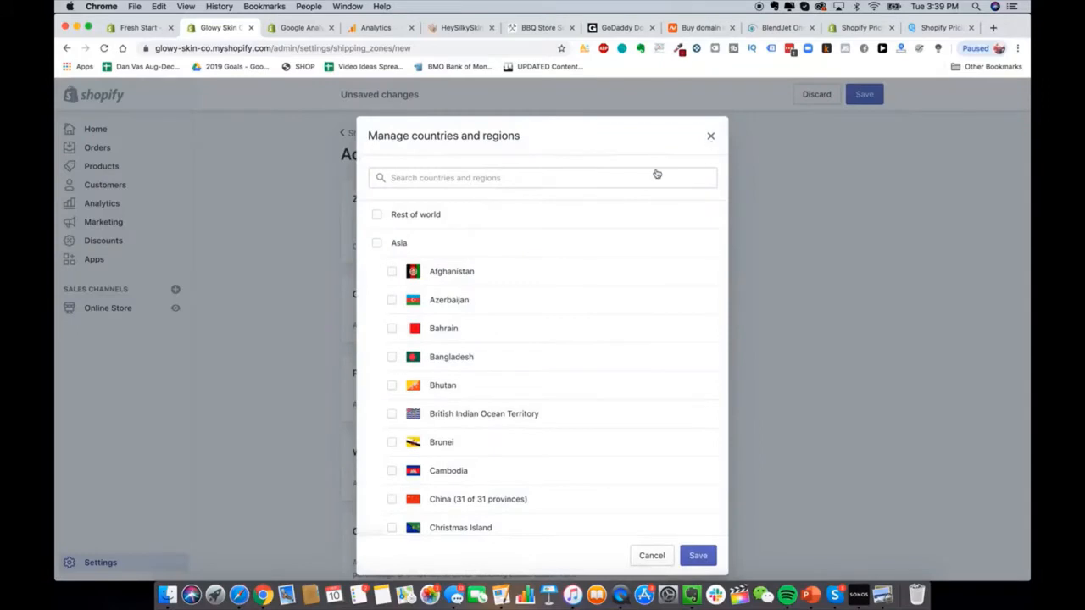
left_click(710, 136)
left_click(549, 222)
key("super+a")
type("Shipping To USA")
Step: Add United States and United States Minor Outlying Islands, then start a weight-based rate
left_click(685, 306)
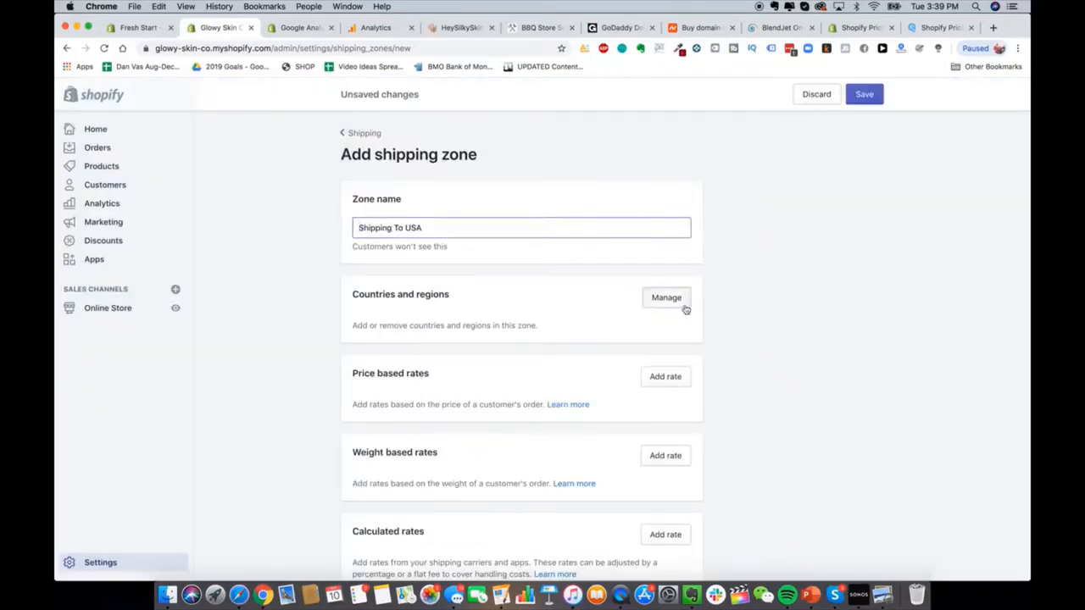
left_click(436, 178)
type("united st")
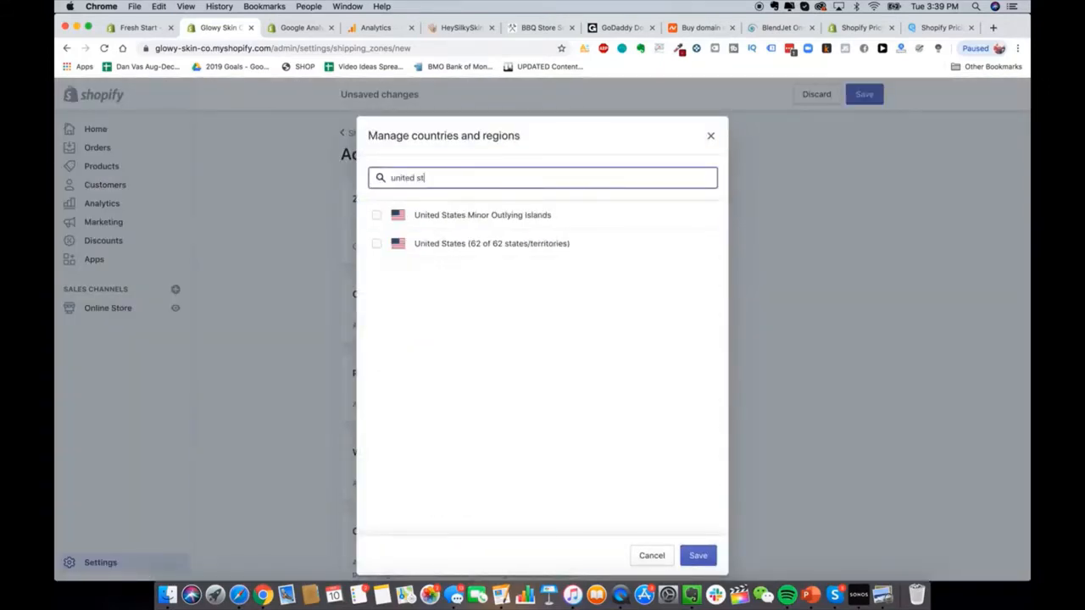
left_click(410, 214)
left_click(427, 244)
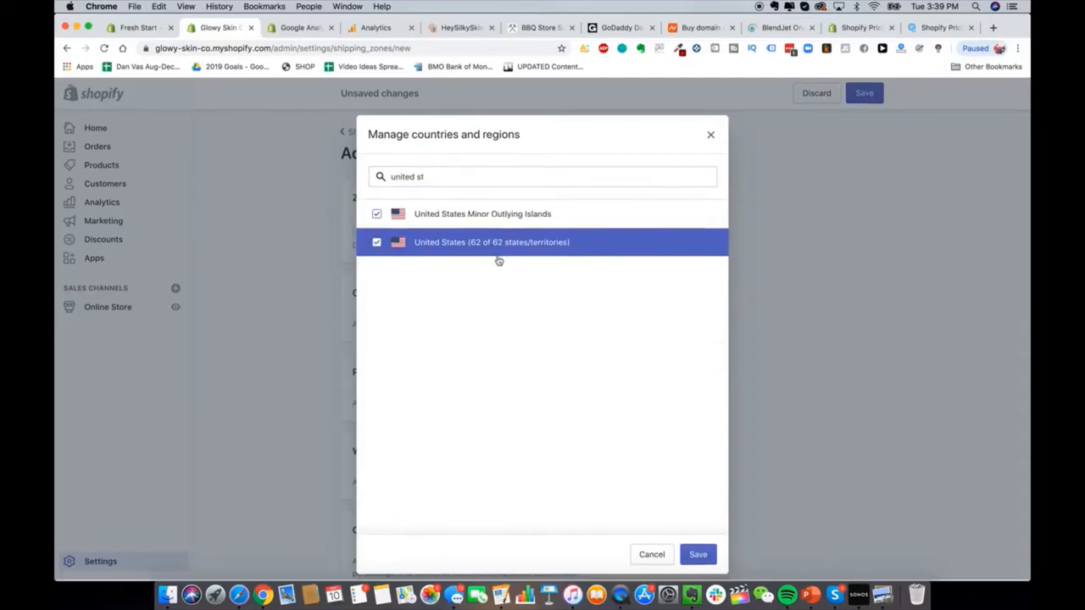
left_click(697, 554)
scroll(749, 364, "down", 2)
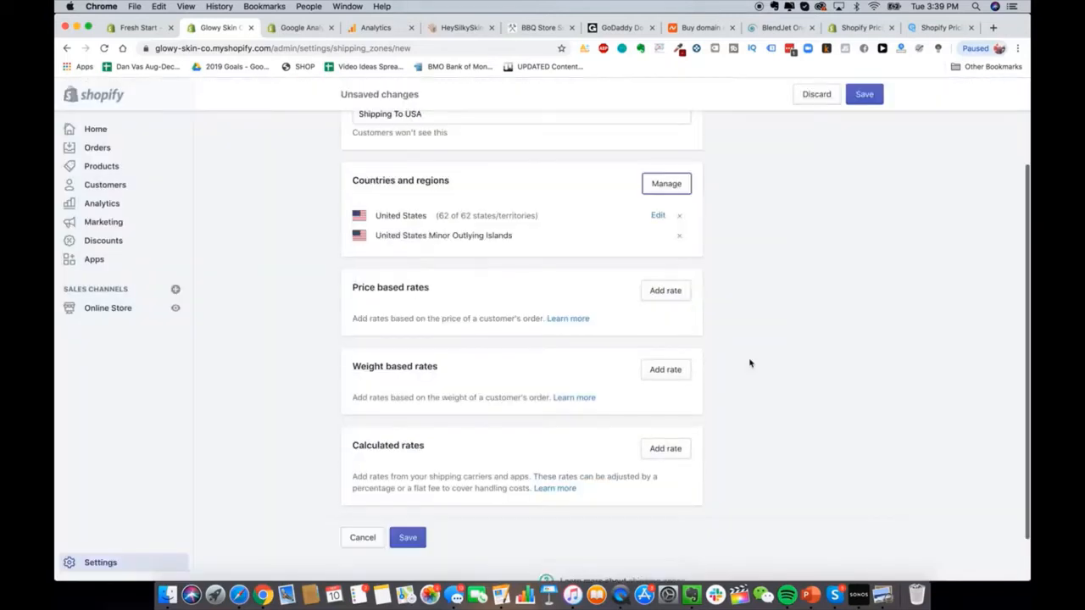
scroll(746, 305, "down", 1)
left_click(672, 346)
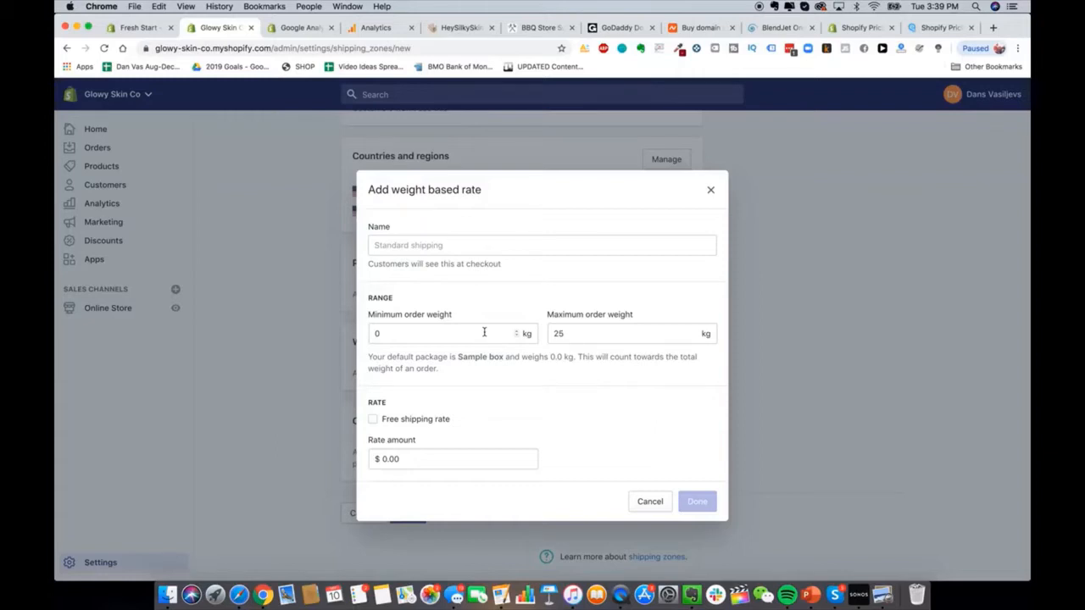
Step: Set the rate's weight range to 0–0.19 kg
left_click(459, 331)
left_click(644, 335)
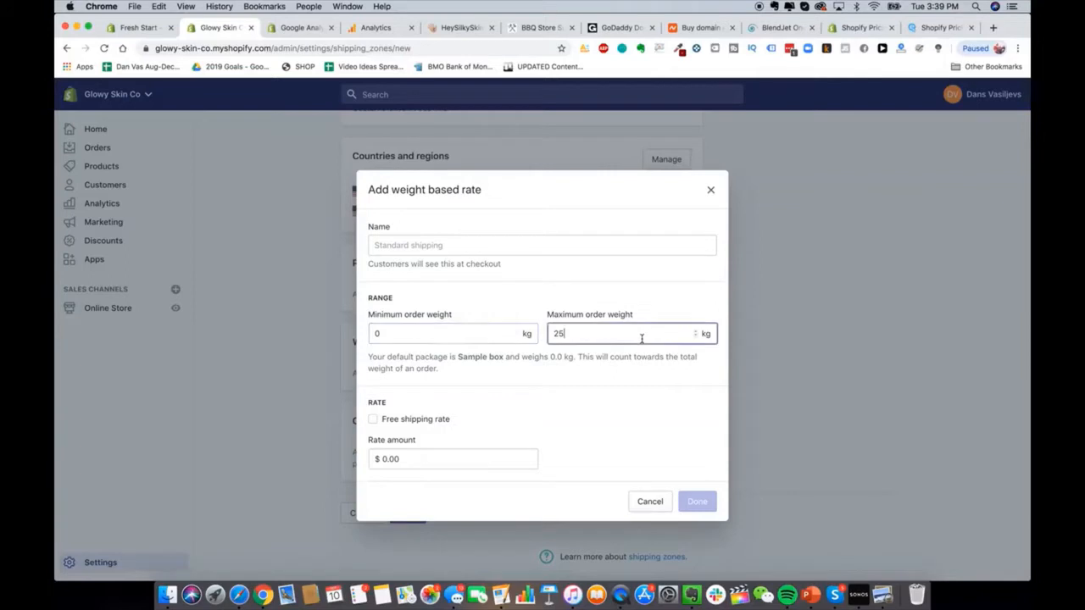
left_click(707, 334)
left_click_drag(634, 346, 633, 336)
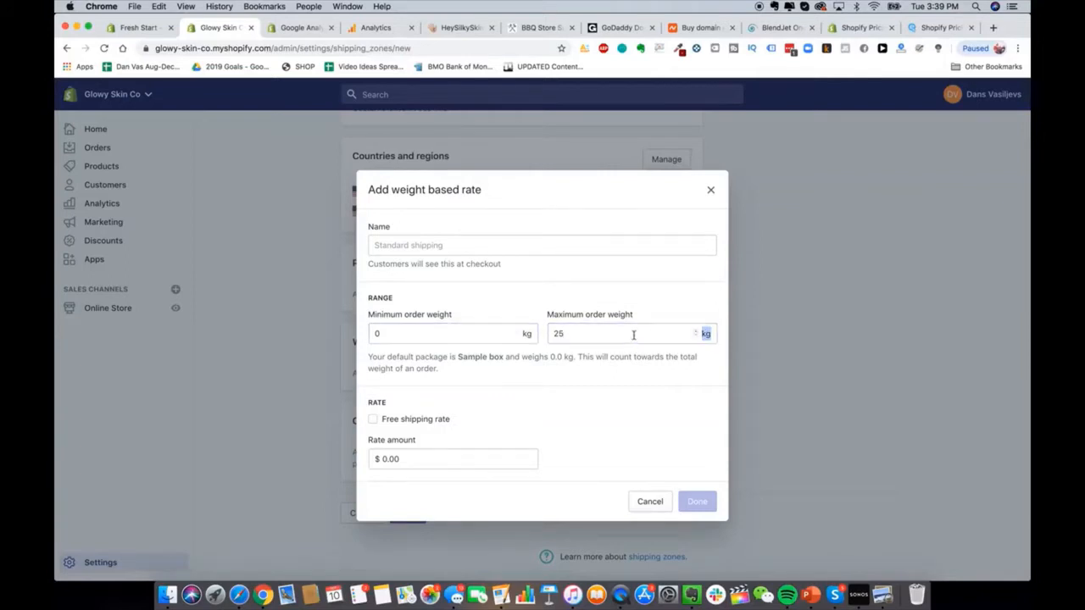
left_click(634, 335)
key("Return")
type("0.19")
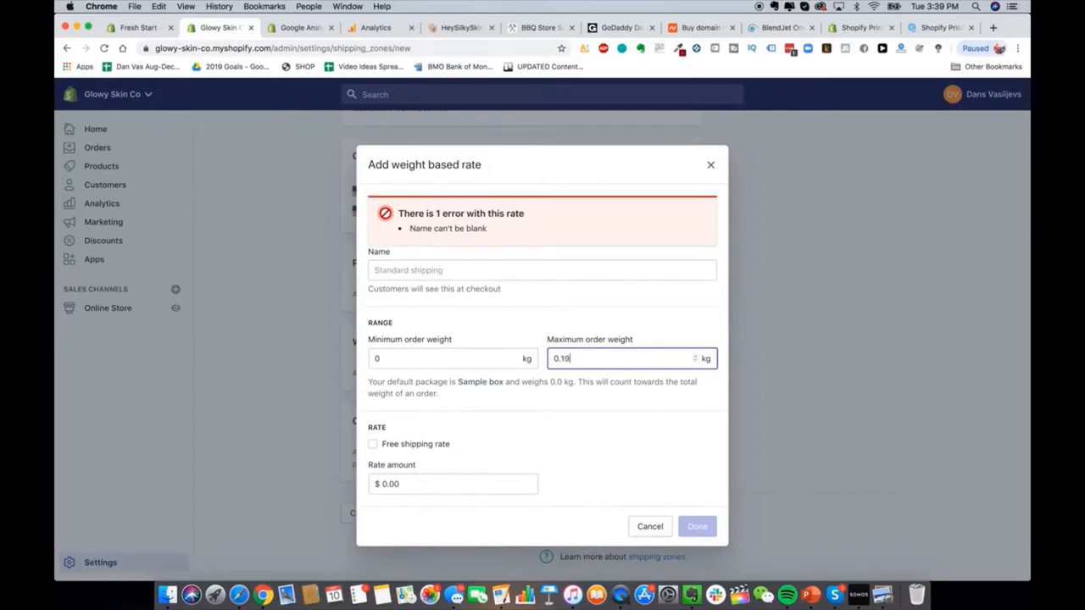
Step: Name the rate 'Express USA Shipping', price it at $10.00 and confirm
left_click(448, 271)
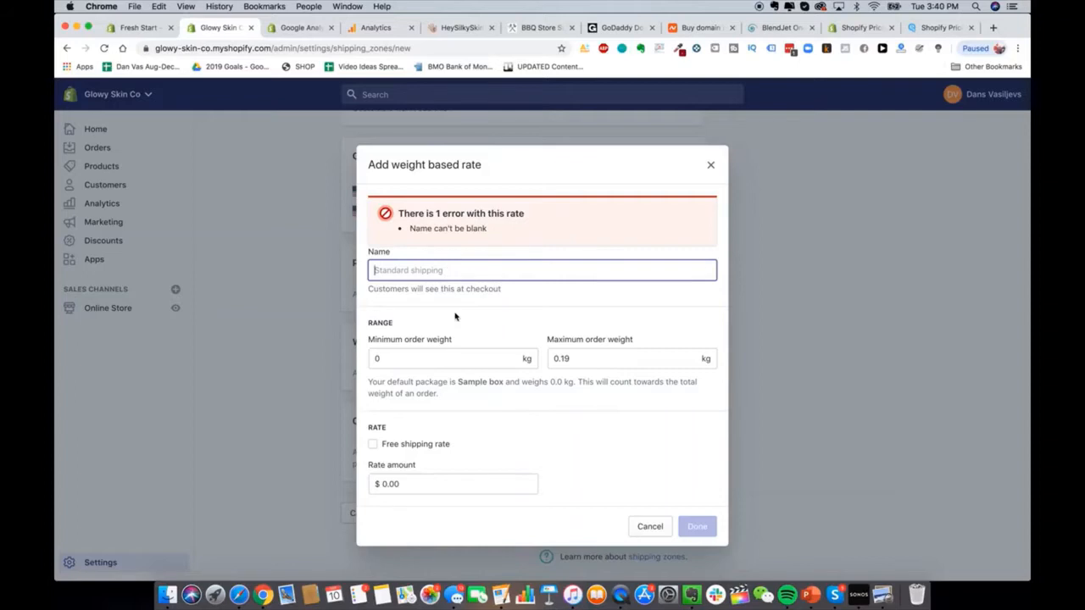
type("Express USA Ship")
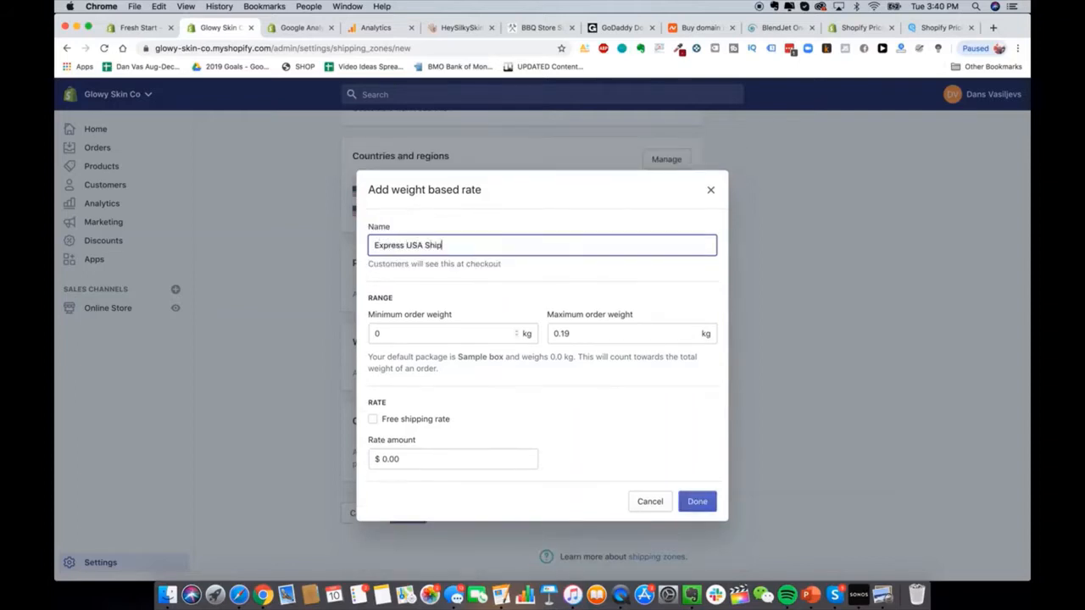
type("ping")
left_click(611, 468)
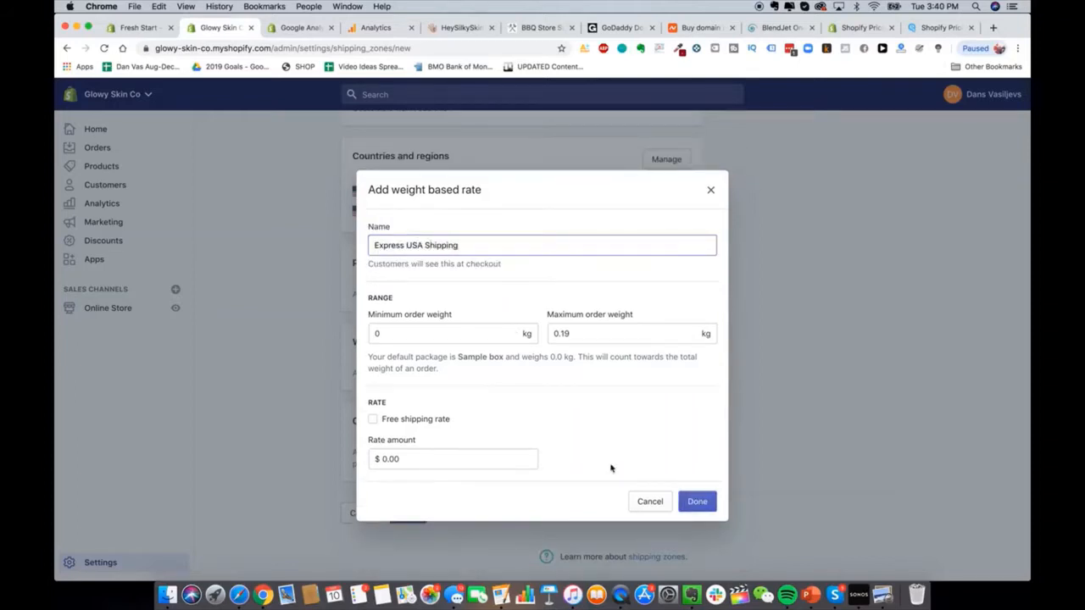
double_click(395, 246)
key("BackSpace")
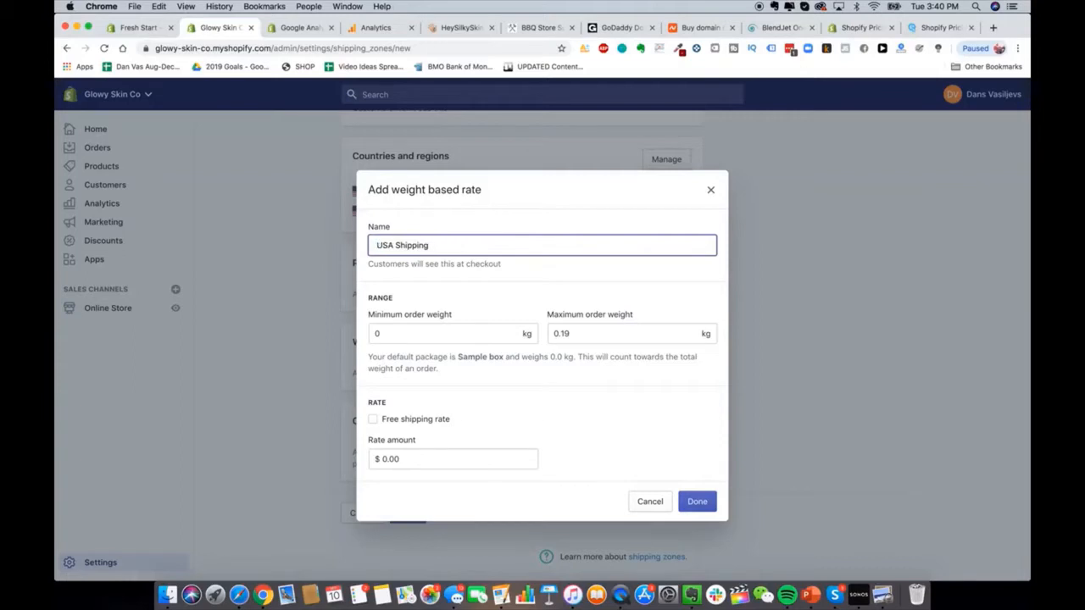
type("Express")
left_click(688, 381)
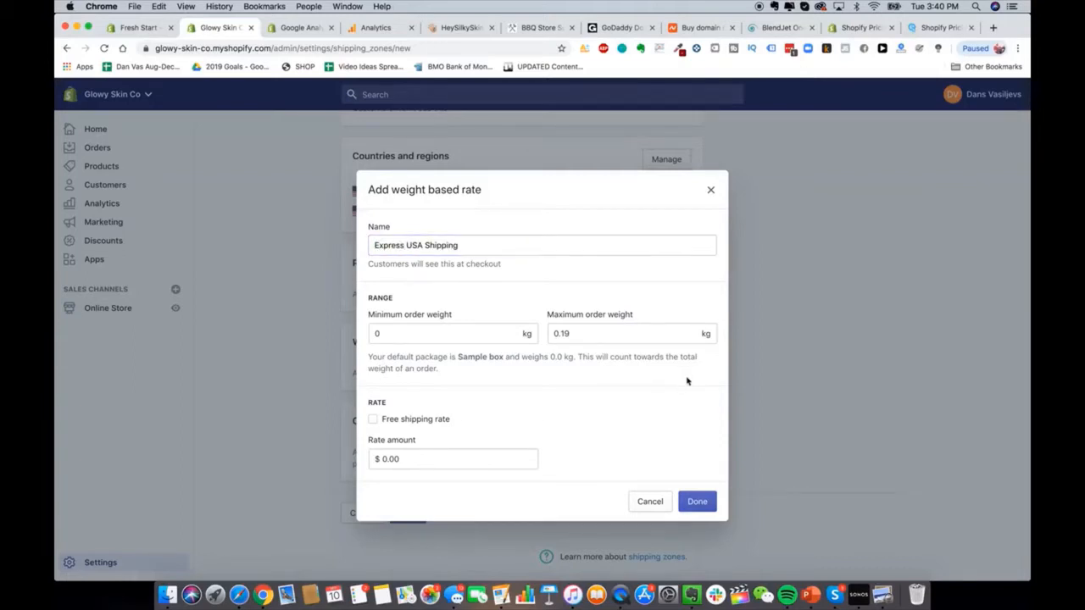
left_click(471, 462)
type("10")
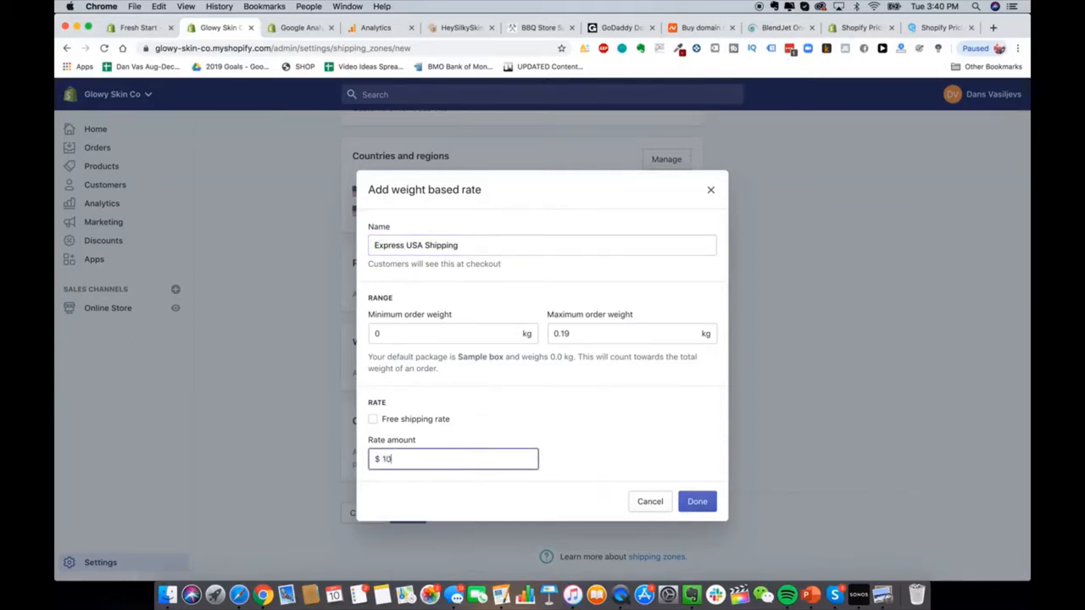
left_click(697, 501)
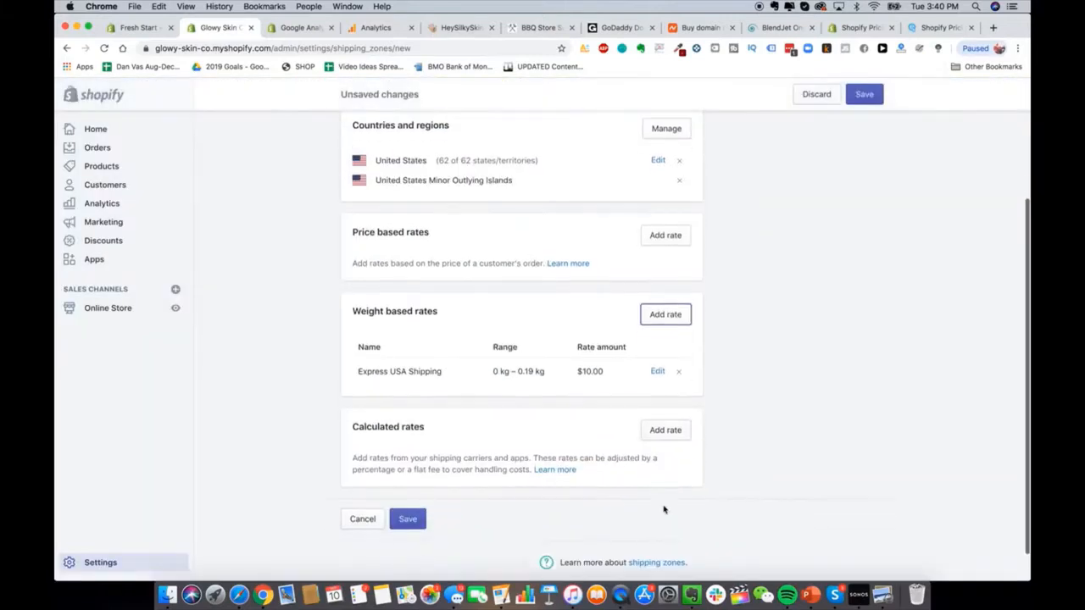
Step: Add a second Express USA Shipping rate of $20.00 for 0.2–0.29 kg
scroll(518, 406, "up", 5)
scroll(497, 416, "down", 5)
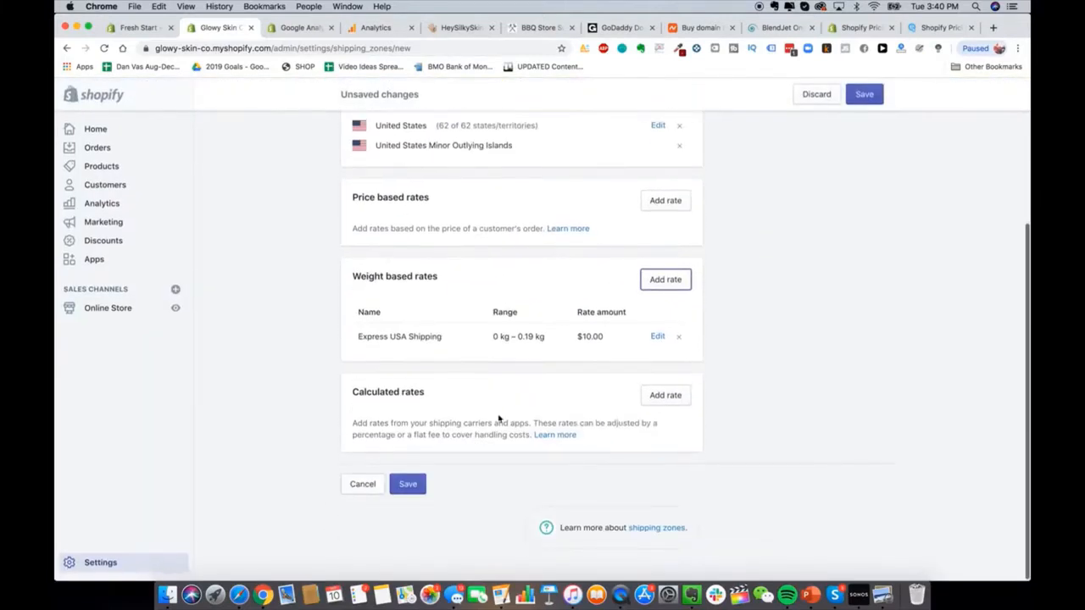
left_click(666, 302)
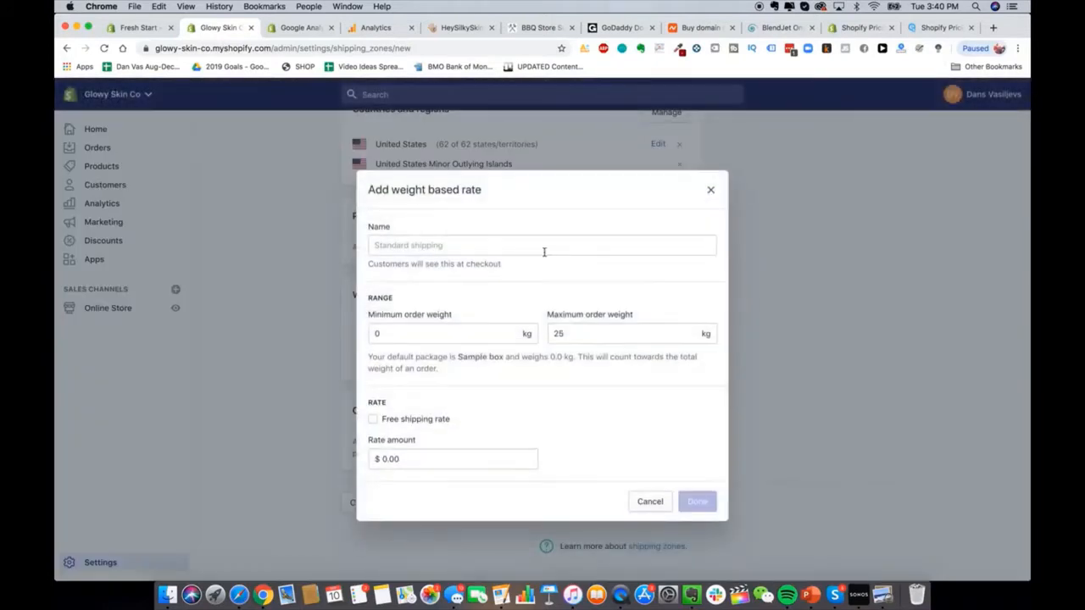
left_click(484, 328)
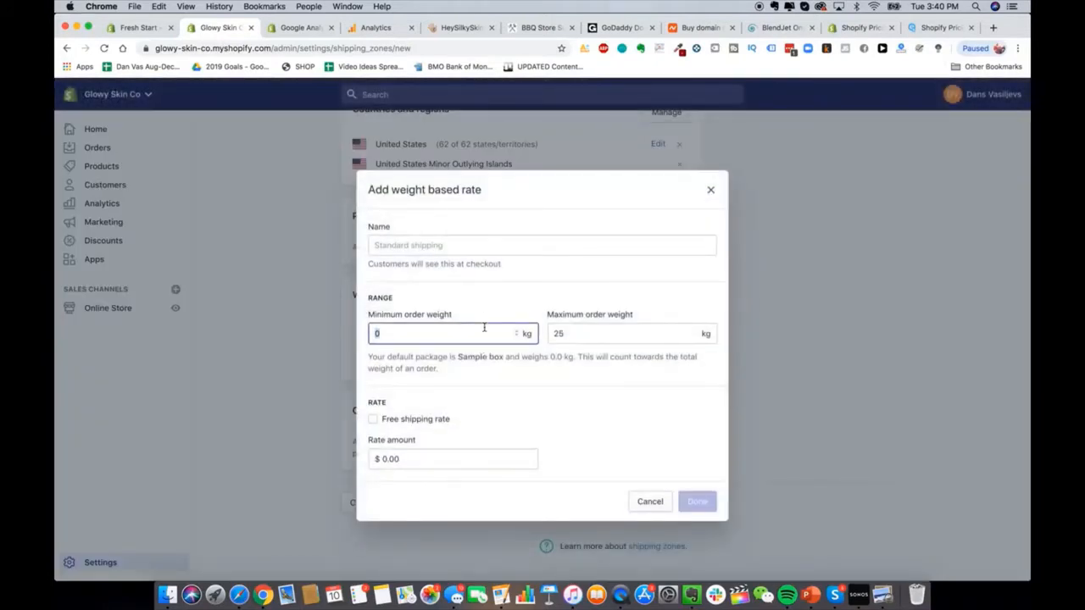
left_click(492, 244)
type("Express US")
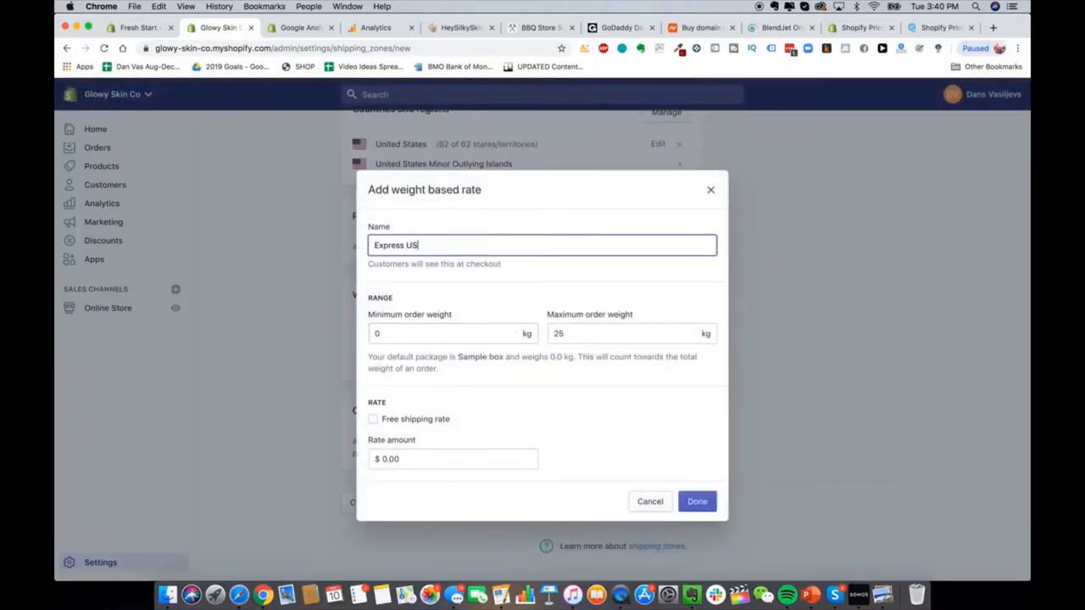
type("A Shipping")
left_click(476, 332)
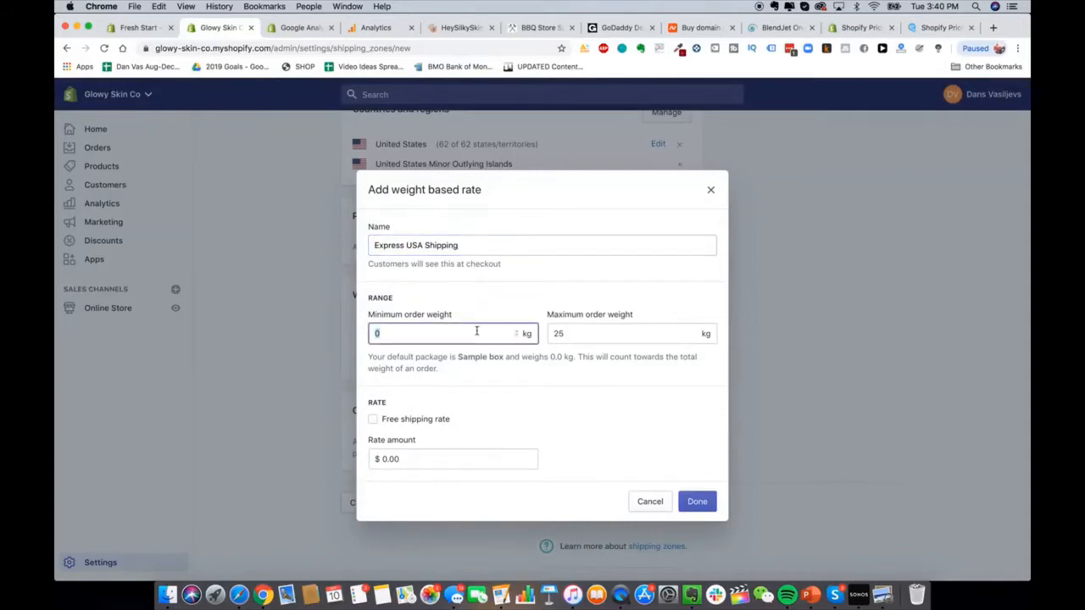
type("2.0")
left_click(642, 336)
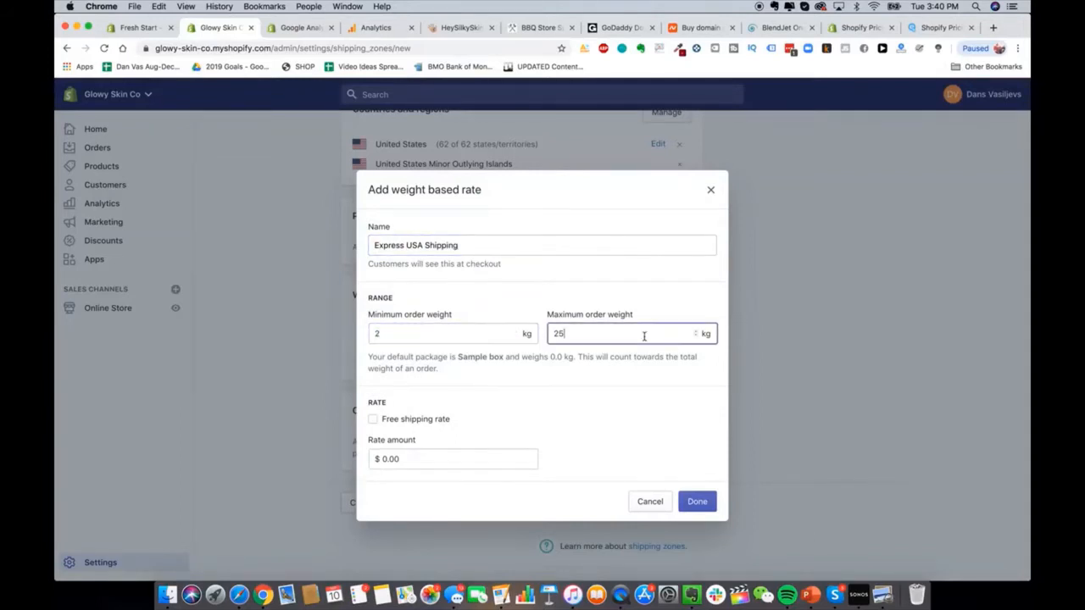
left_click(492, 336)
type("0.0")
key("BackSpace")
type("2")
left_click(597, 337)
key("super+a")
type("0.29")
left_click(467, 458)
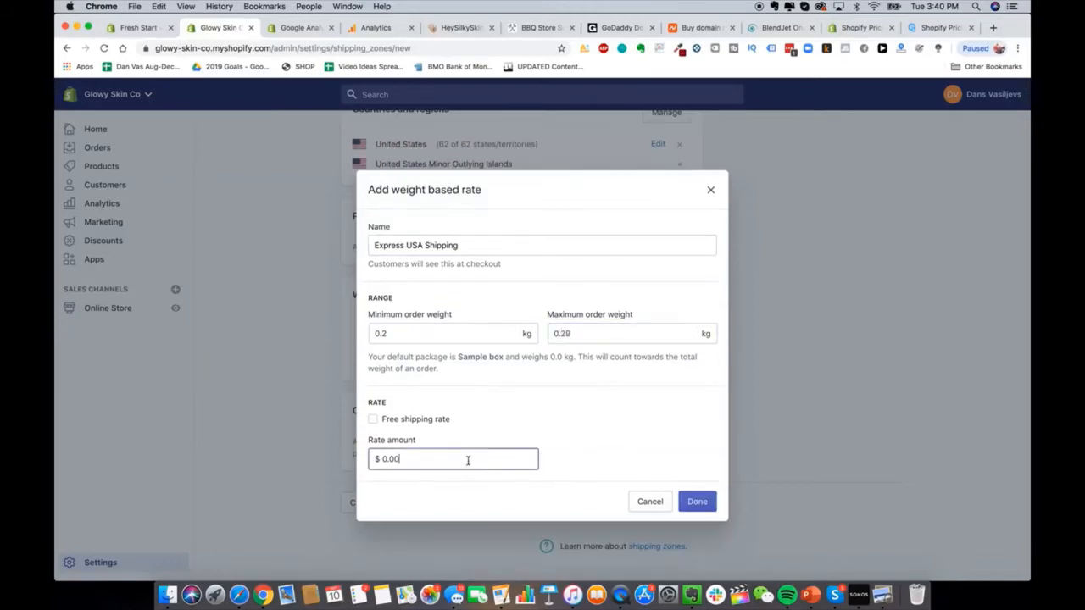
key("super+a")
type("20")
left_click(694, 501)
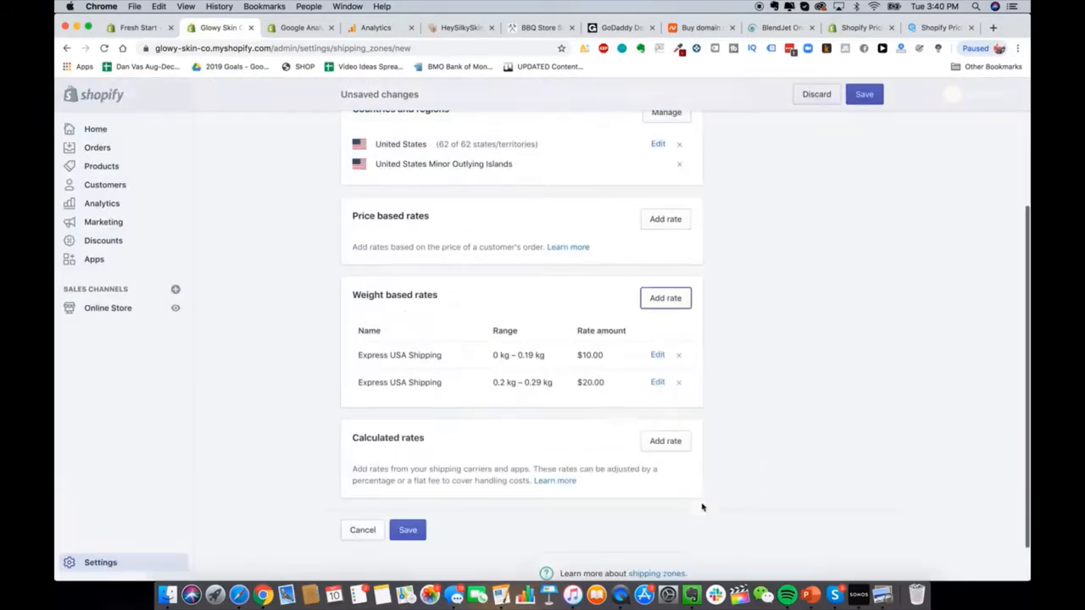
Step: Add a third Express USA Shipping rate of $30.00 for 0.3–0.39 kg
left_click(668, 291)
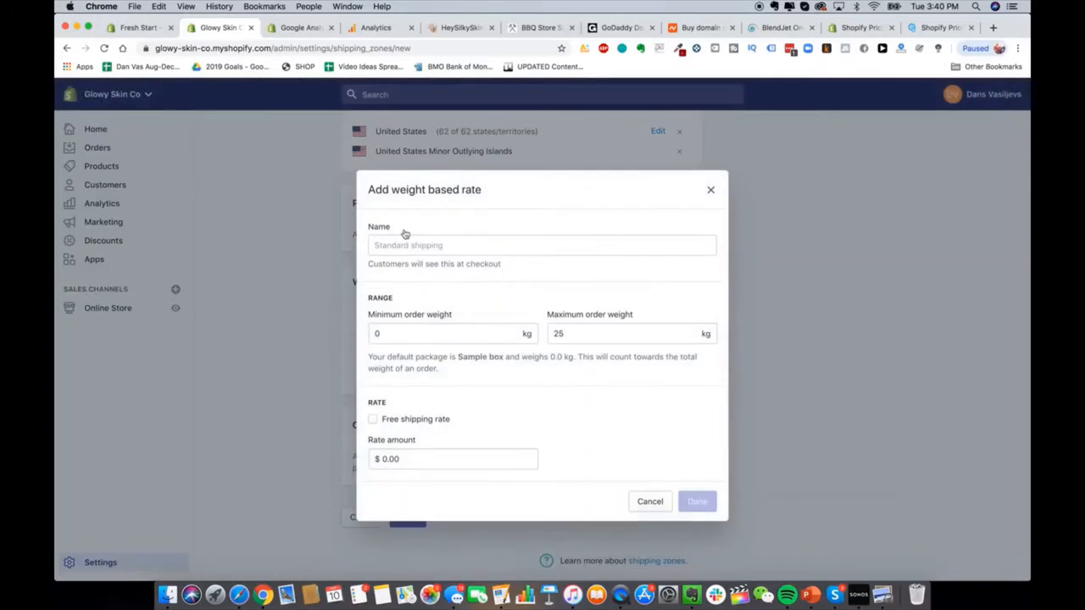
left_click(406, 241)
type("Express USA")
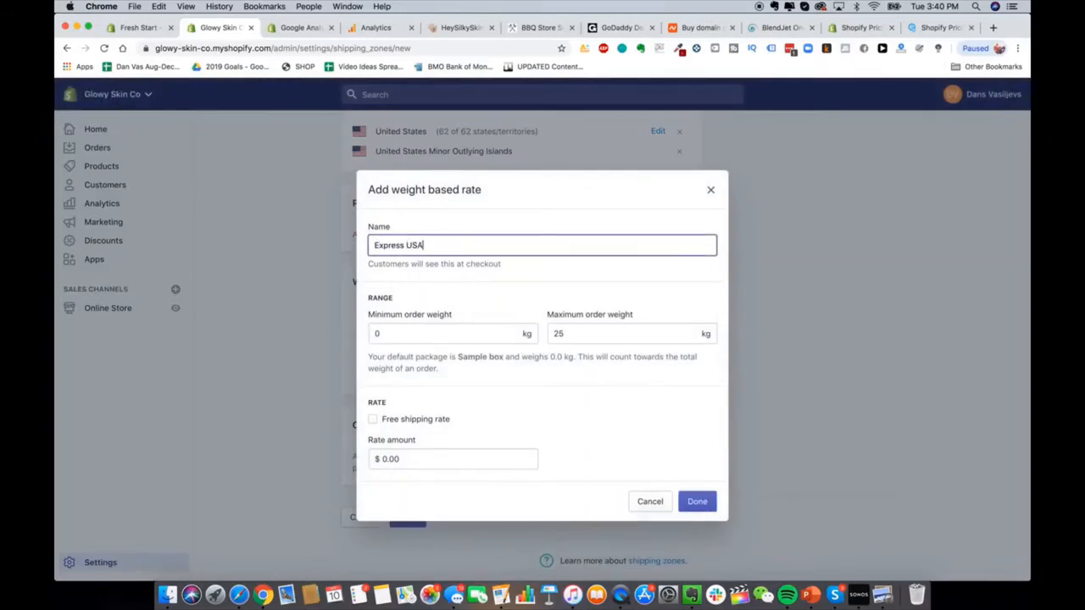
type(" Shipping")
left_click(419, 334)
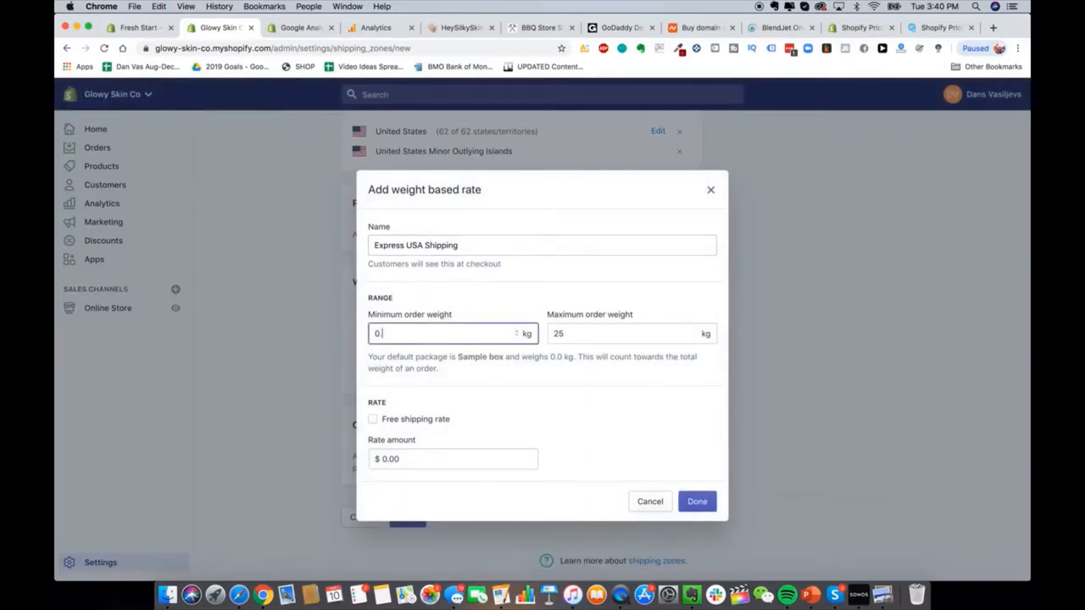
type(".30")
left_click(580, 336)
key("BackSpace")
key("BackSpace")
type("0.39")
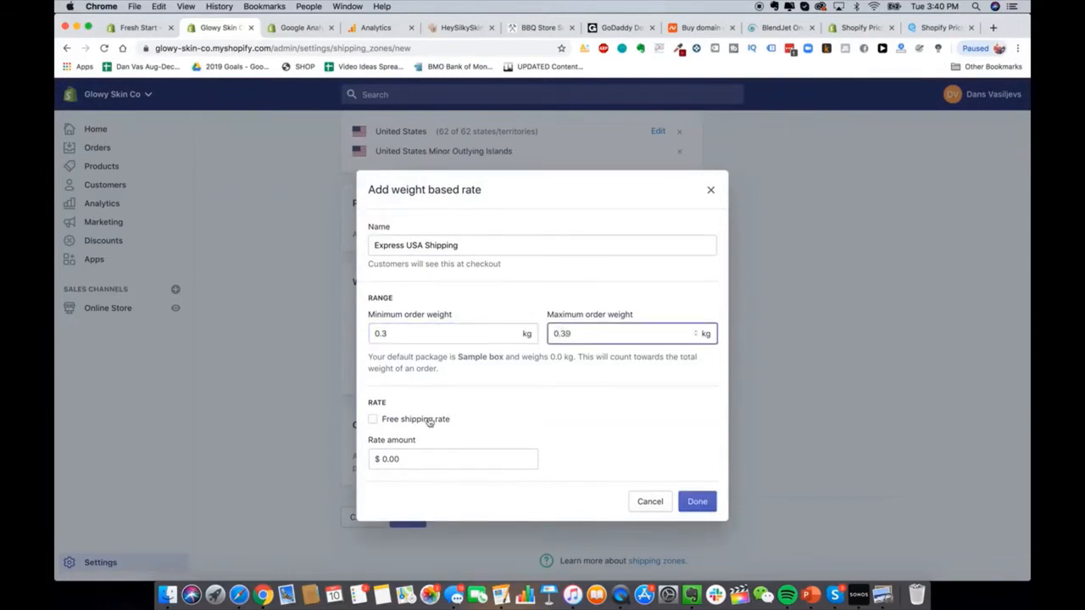
left_click(491, 463)
type("3")
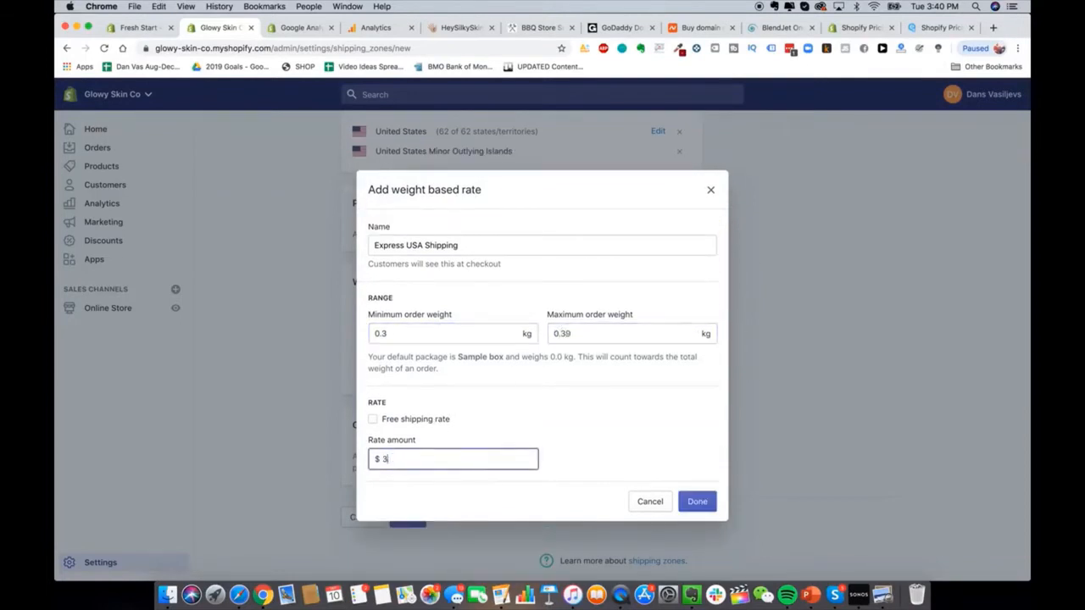
left_click(708, 506)
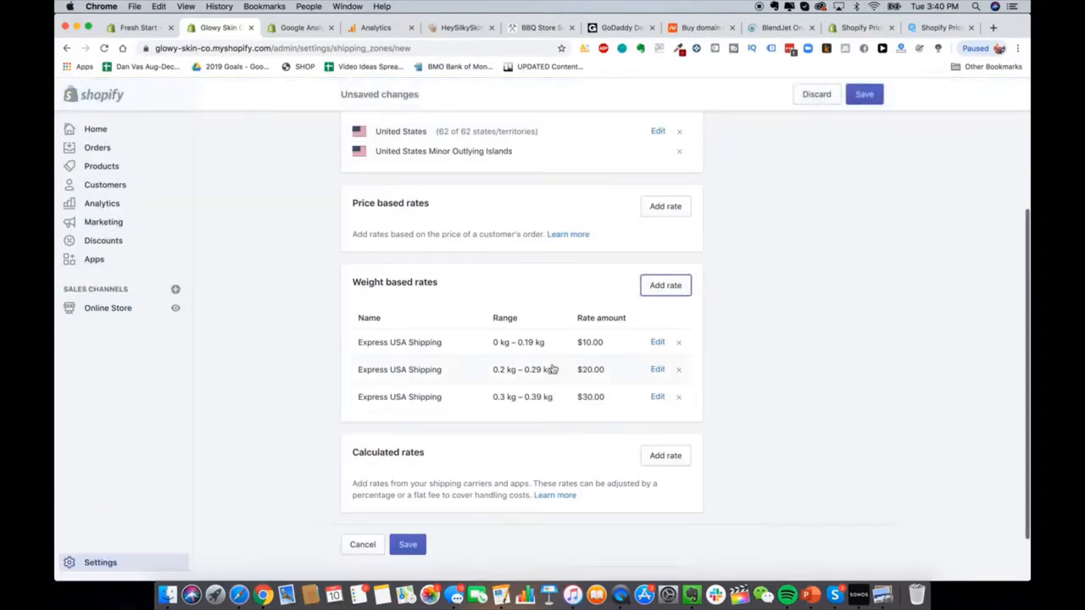
scroll(563, 356, "up", 2)
Step: Save the Shipping To USA zone with its three weight rates
scroll(563, 356, "up", 1)
scroll(460, 235, "down", 5)
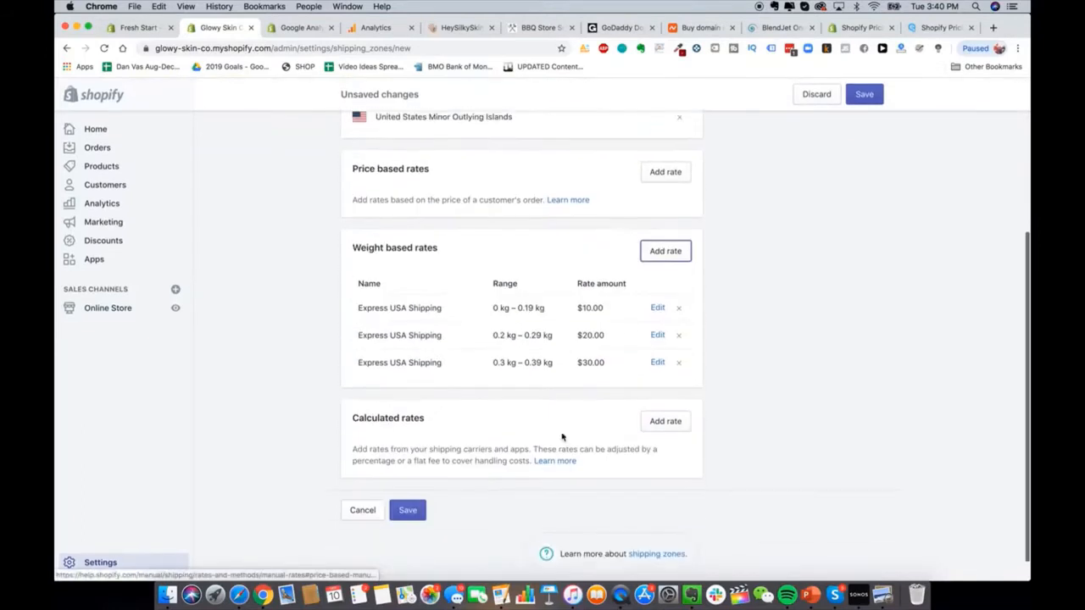
left_click(407, 506)
scroll(509, 294, "up", 5)
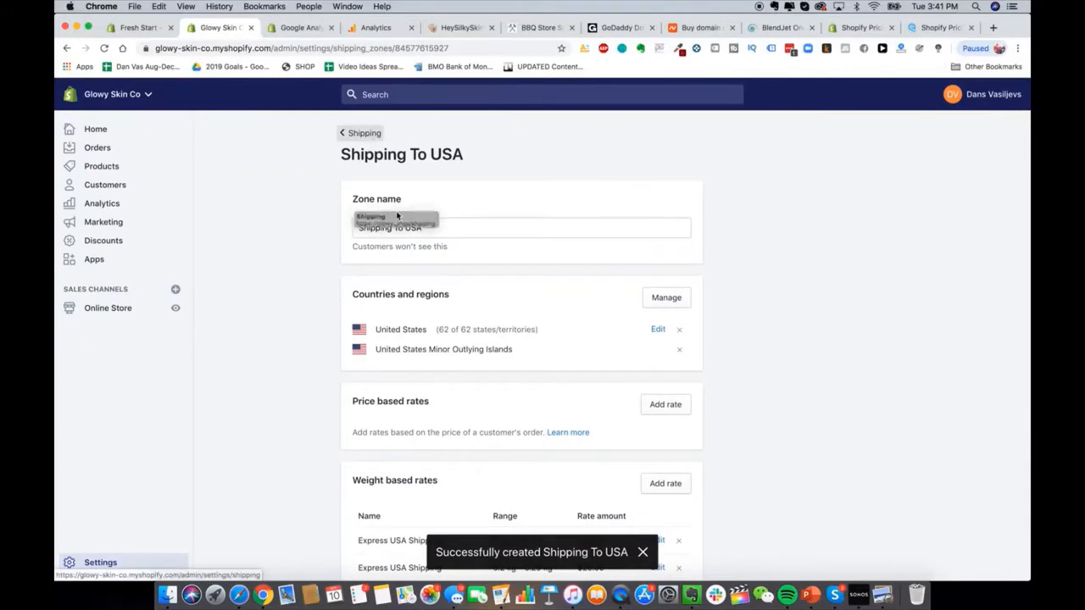
scroll(478, 462, "down", 2)
scroll(478, 462, "up", 2)
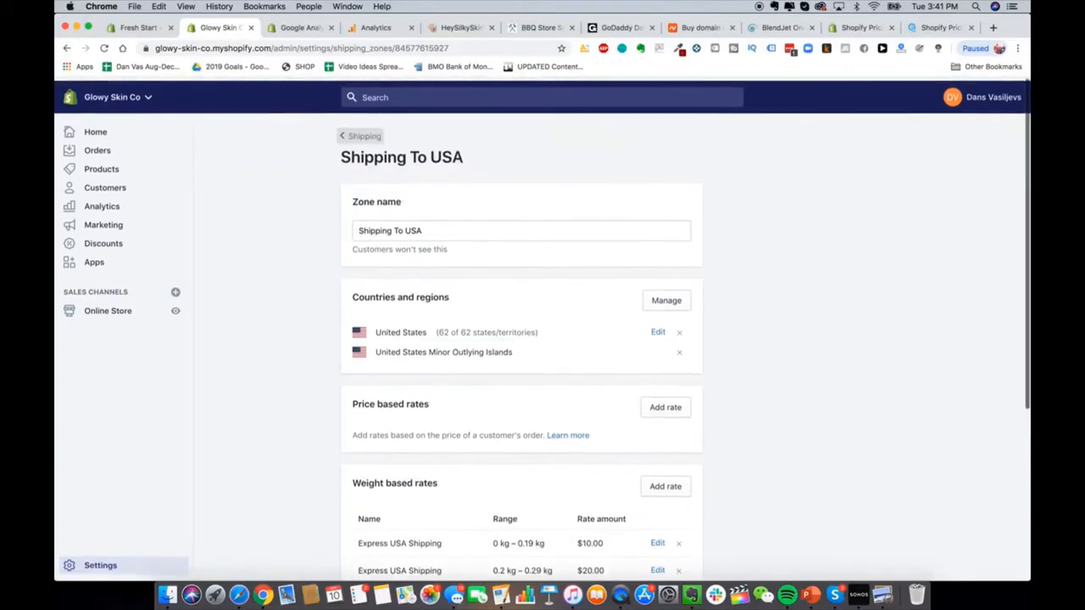
Step: Return to Shipping settings, check the USA zone is listed, and begin another zone
left_click(356, 133)
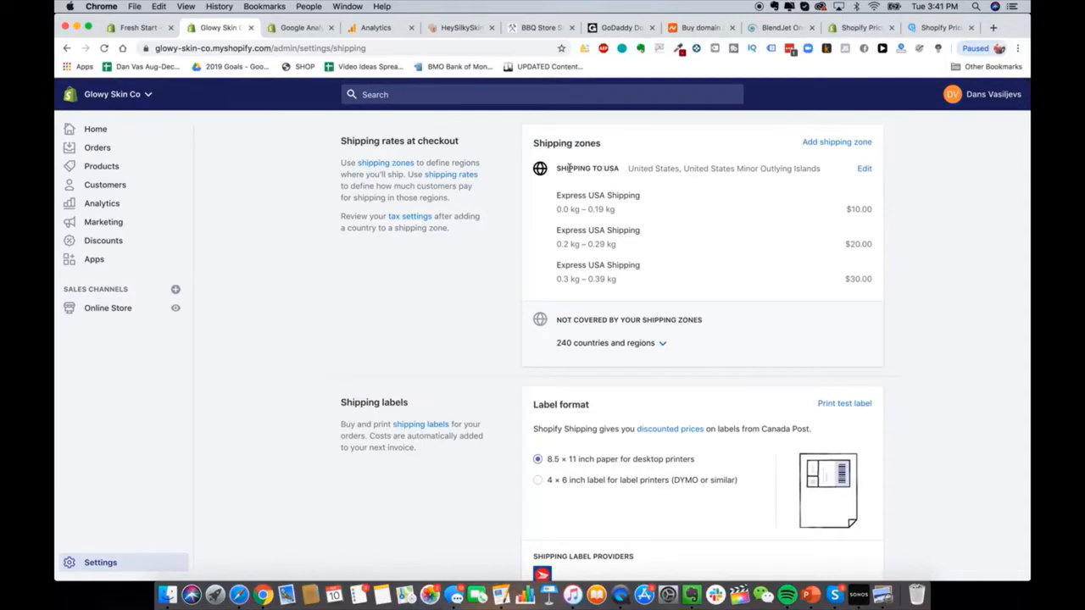
left_click_drag(566, 168, 641, 168)
left_click(640, 168)
left_click(858, 143)
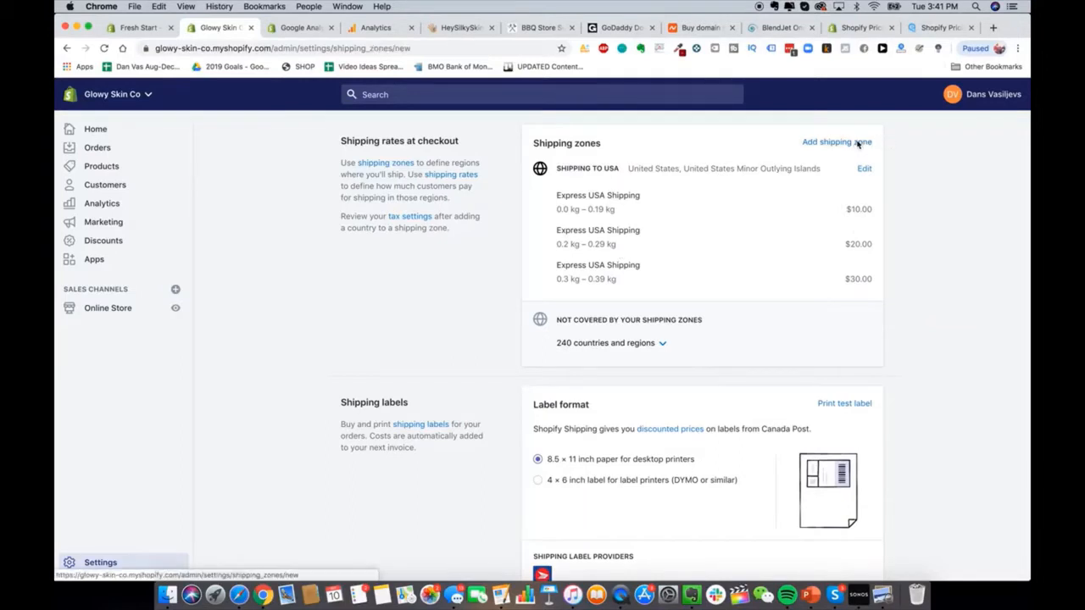
Step: Name the new zone and add Canada, all 13 provinces and territories, as its region
left_click(429, 232)
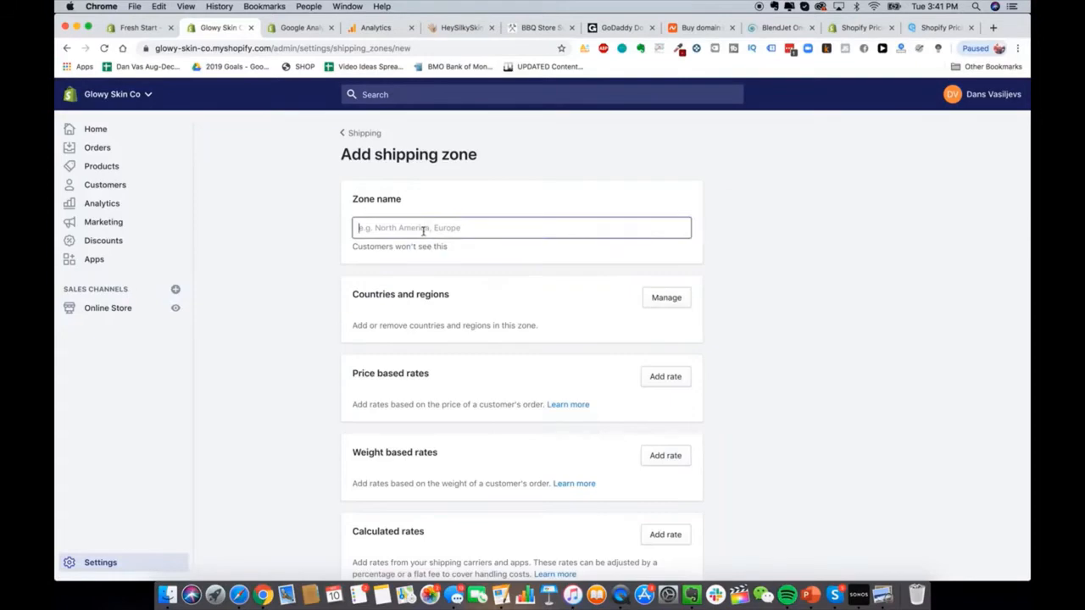
type("Shipping t")
type("o Canada")
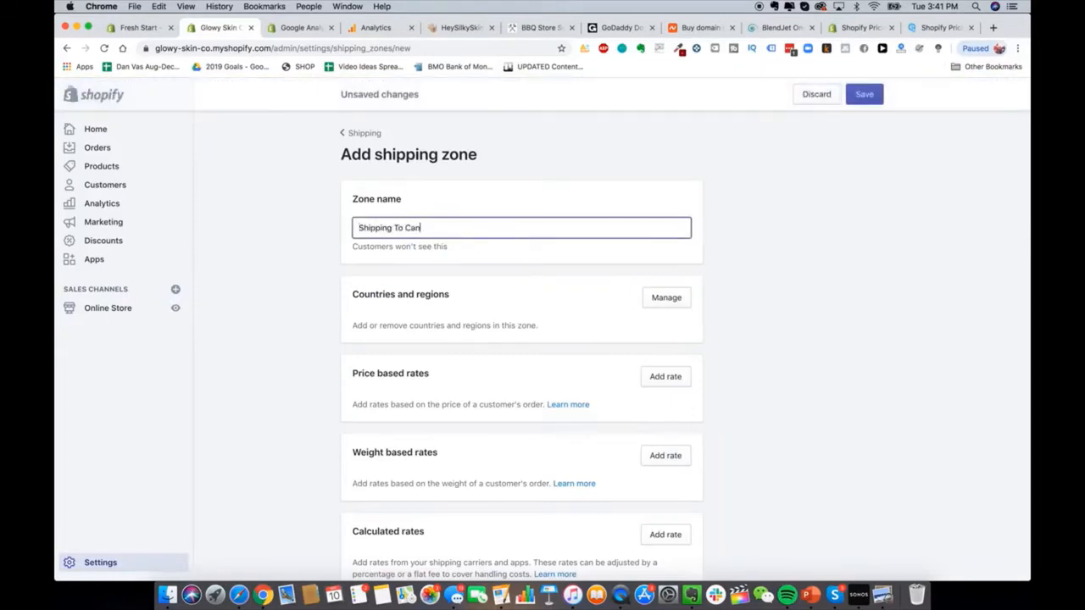
left_click(719, 355)
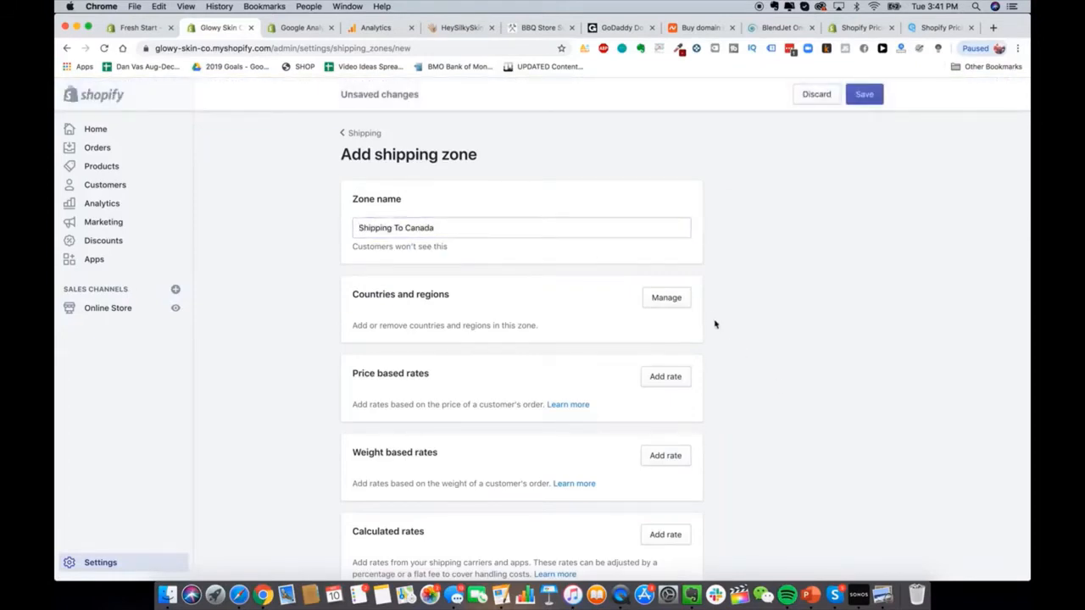
left_click(666, 298)
type("Canada")
left_click(438, 230)
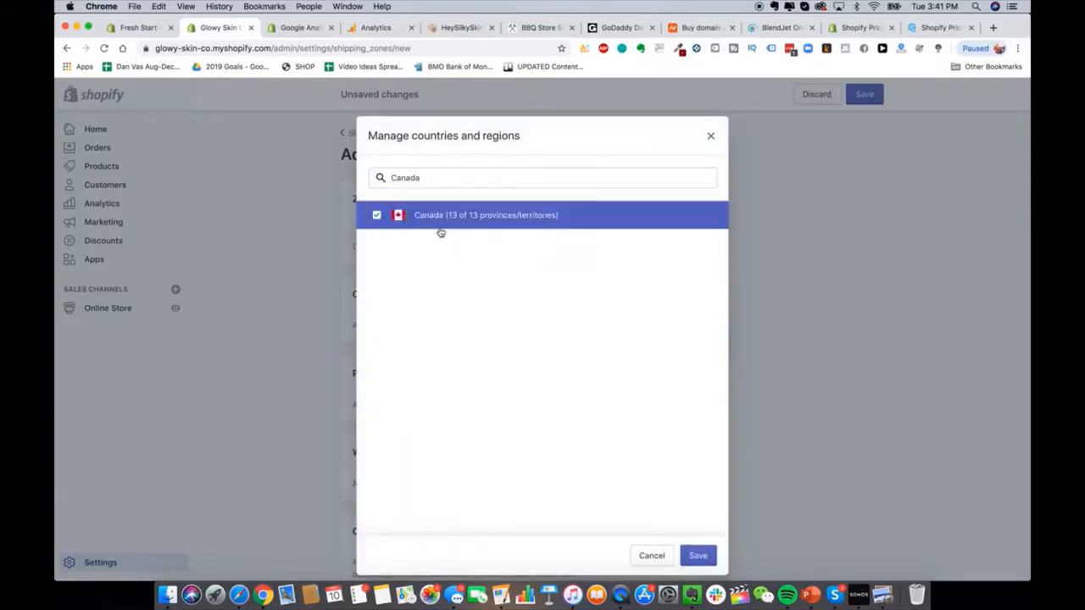
left_click(701, 558)
scroll(717, 347, "down", 3)
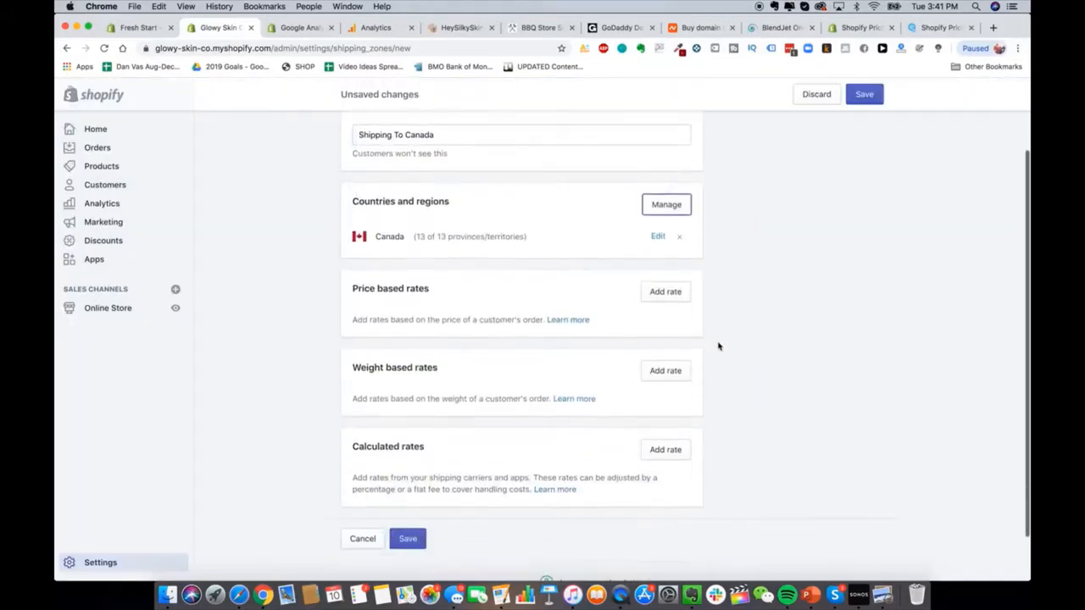
scroll(717, 347, "up", 3)
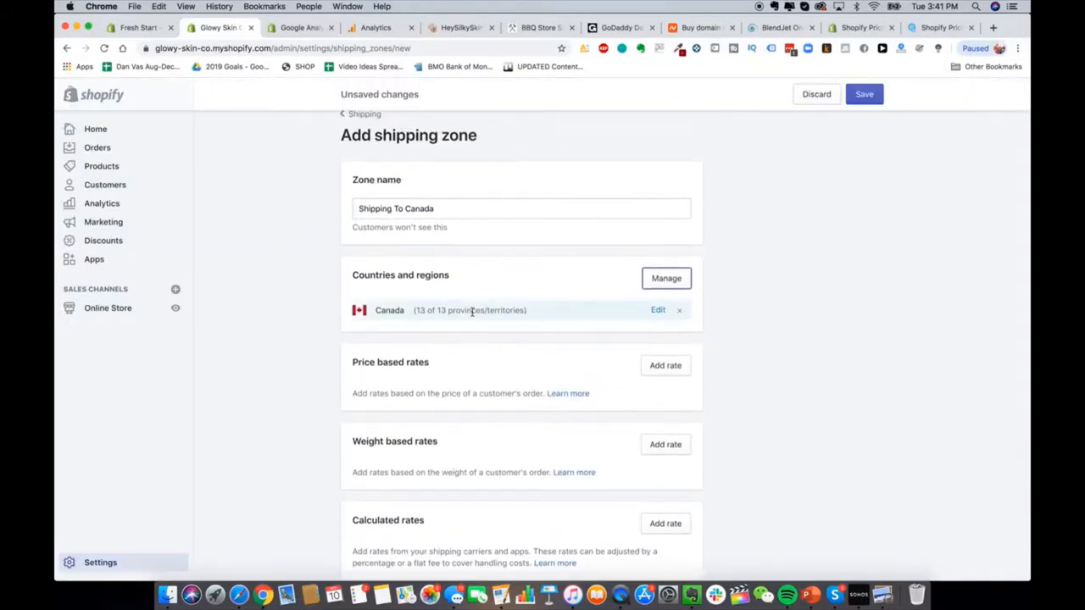
scroll(593, 330, "down", 2)
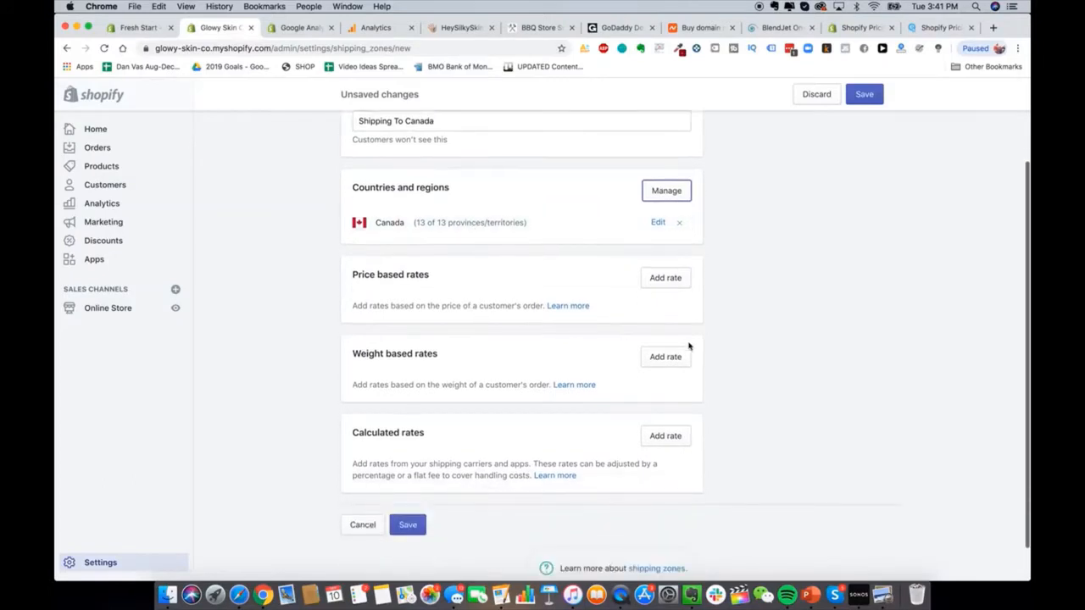
scroll(542, 360, "up", 1)
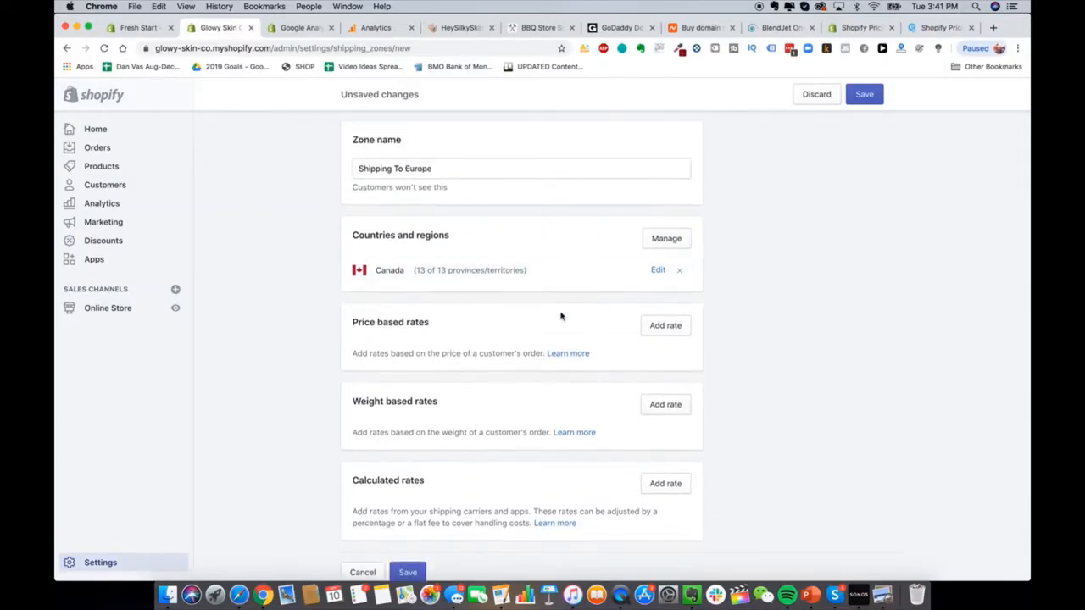
Step: Replace Canada with France and Spain in the zone's country list
left_click(680, 271)
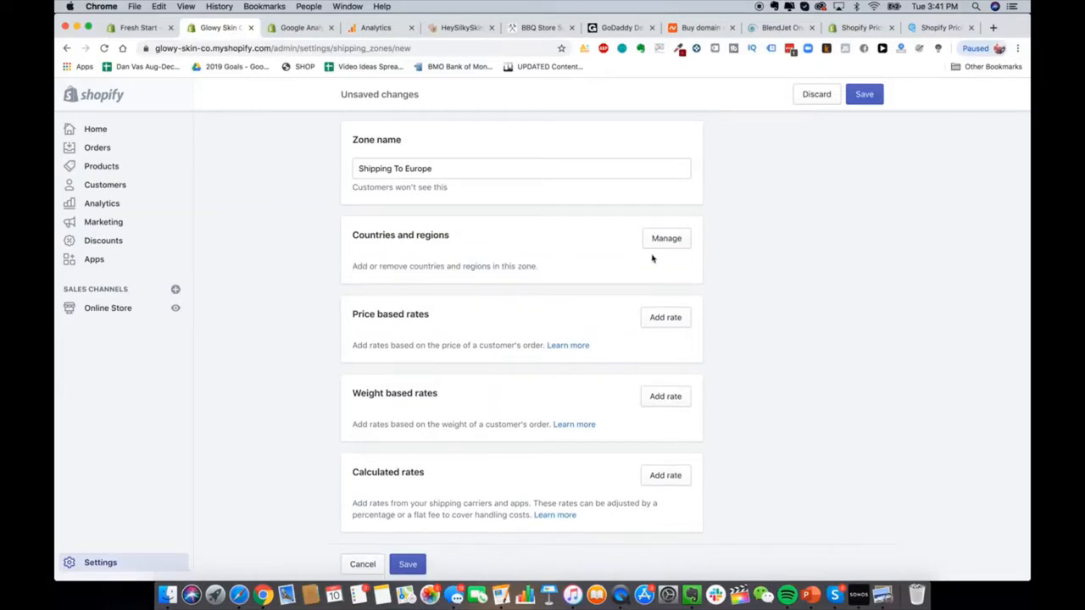
left_click(649, 242)
type("europe")
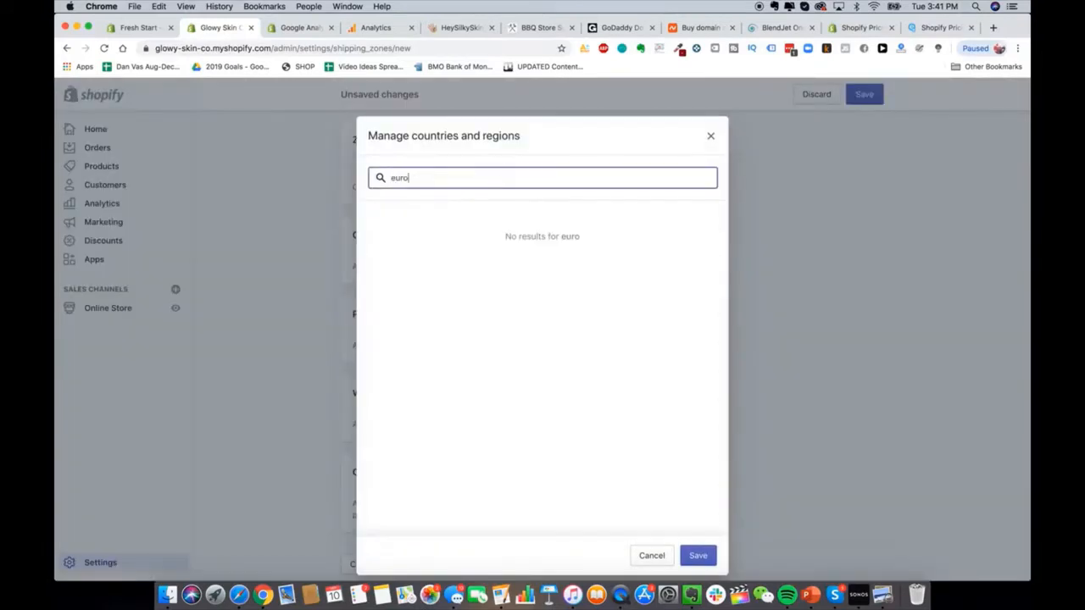
key("super+a")
key("BackSpace")
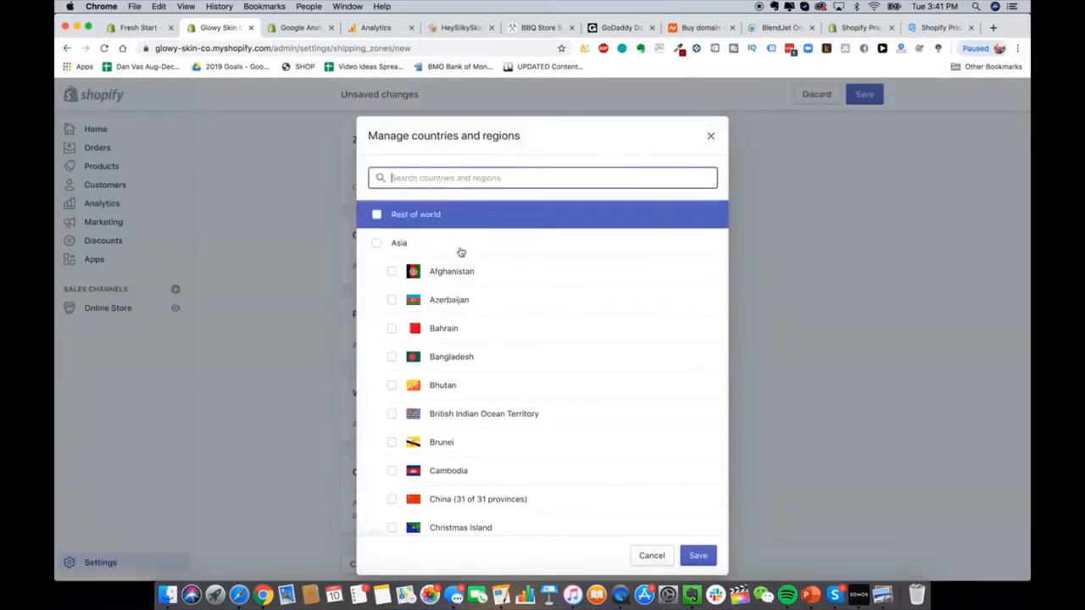
scroll(467, 308, "down", 3)
scroll(471, 307, "up", 3)
type("france")
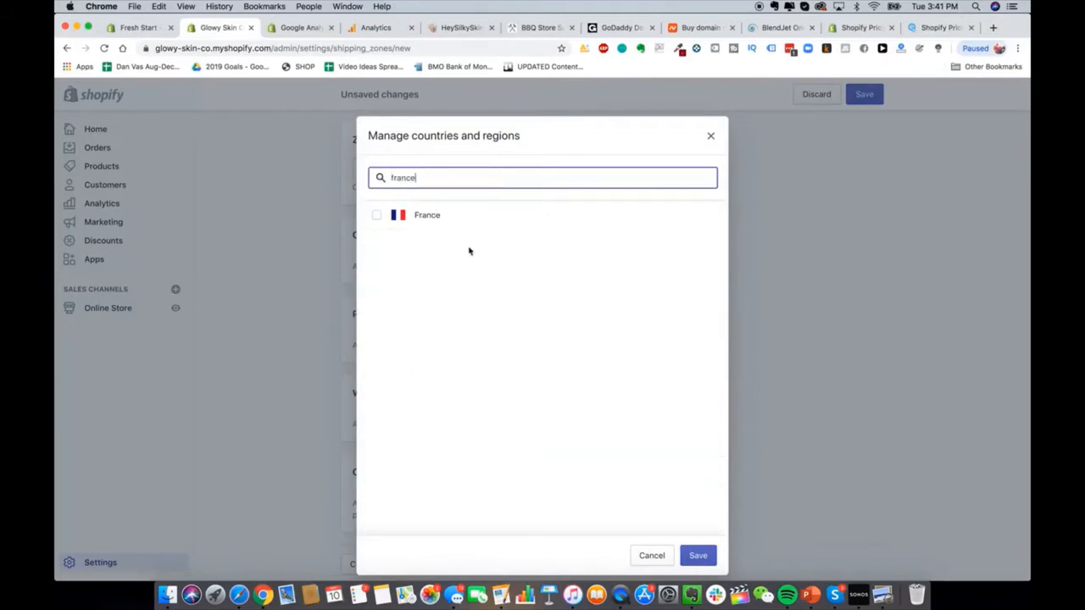
left_click(441, 216)
key("super+a")
type("spa")
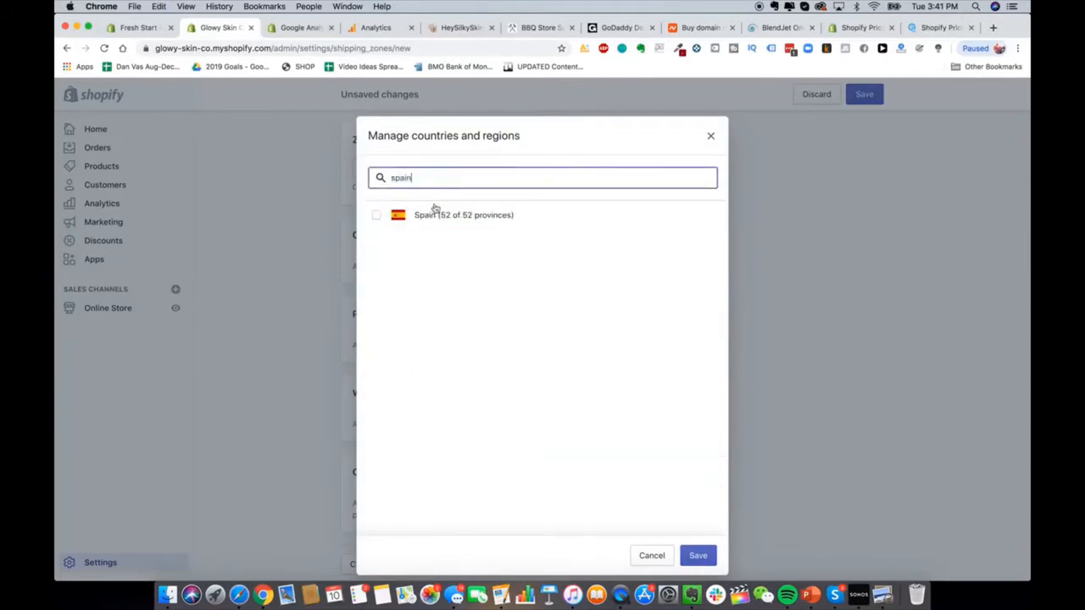
type("in")
left_click(435, 214)
left_click(465, 177)
key("super+a")
key("BackSpace")
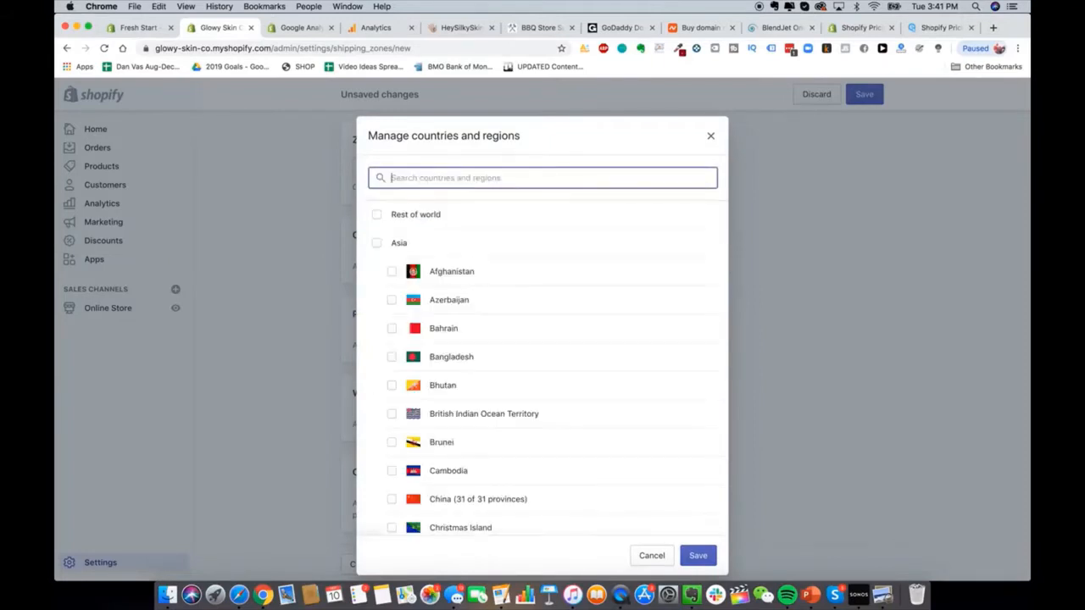
Step: Search Google for 'epacket countries' in a new tab
left_click(993, 27)
type("epacket countries")
key("Return")
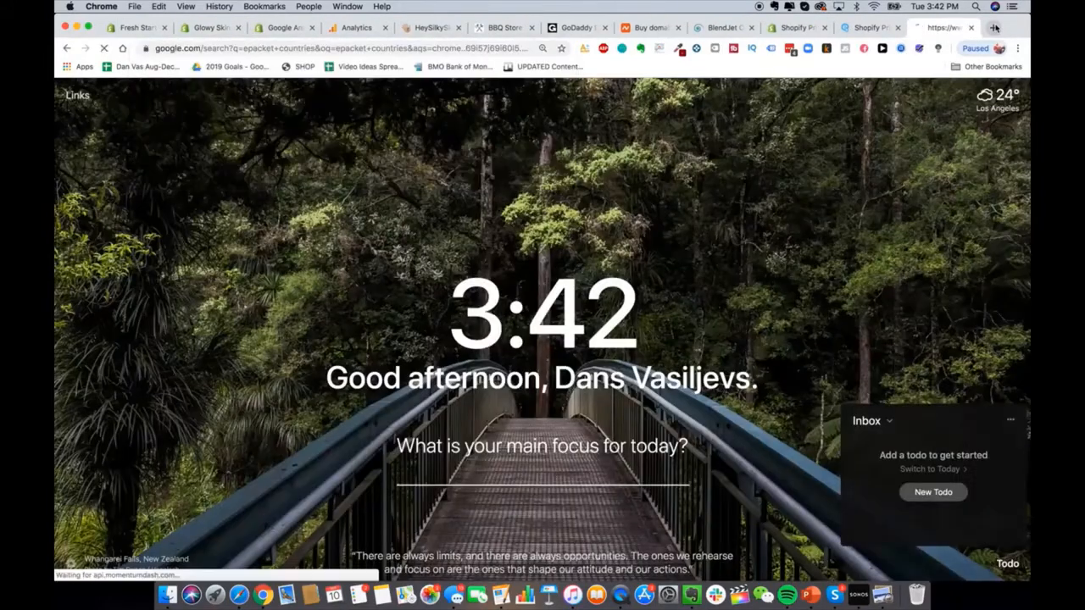
Step: Read epacketexpress.com's list of 39 ePacket countries, then return to the Shopify country picker
scroll(286, 364, "down", 4)
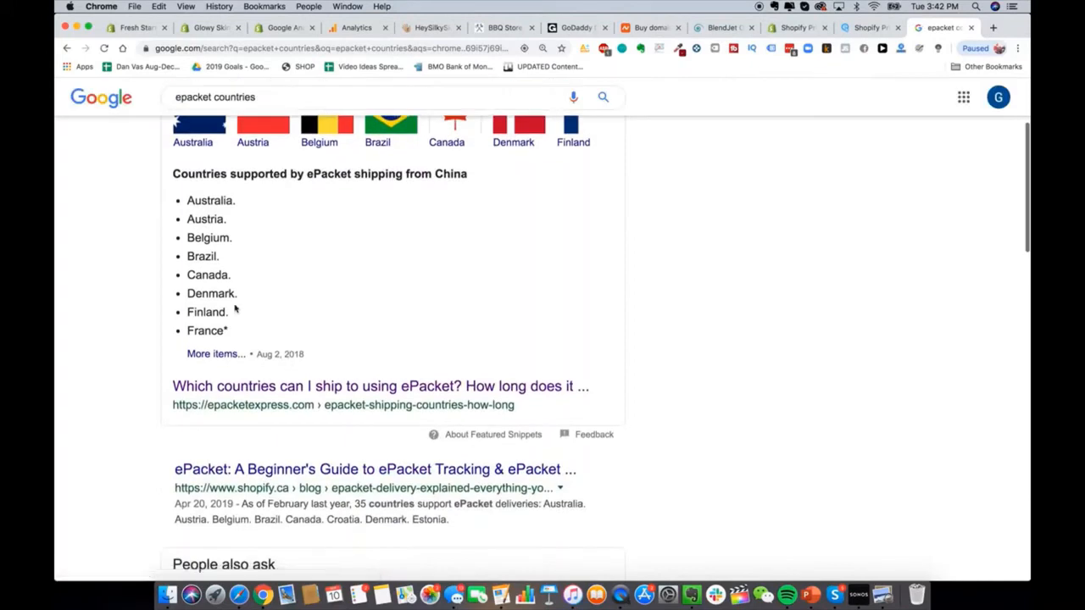
scroll(236, 307, "up", 1)
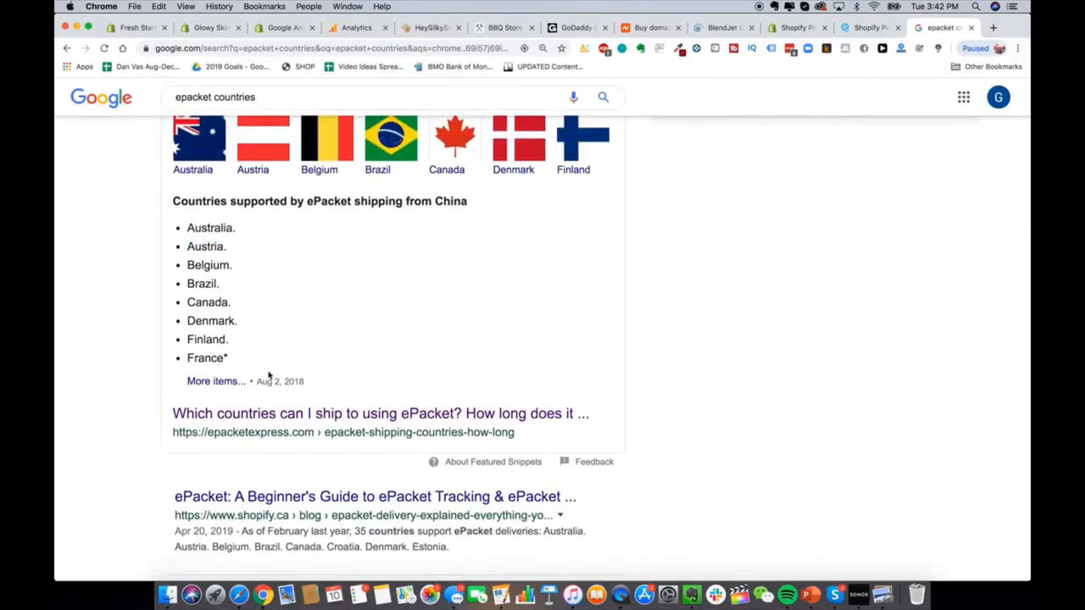
left_click(334, 417)
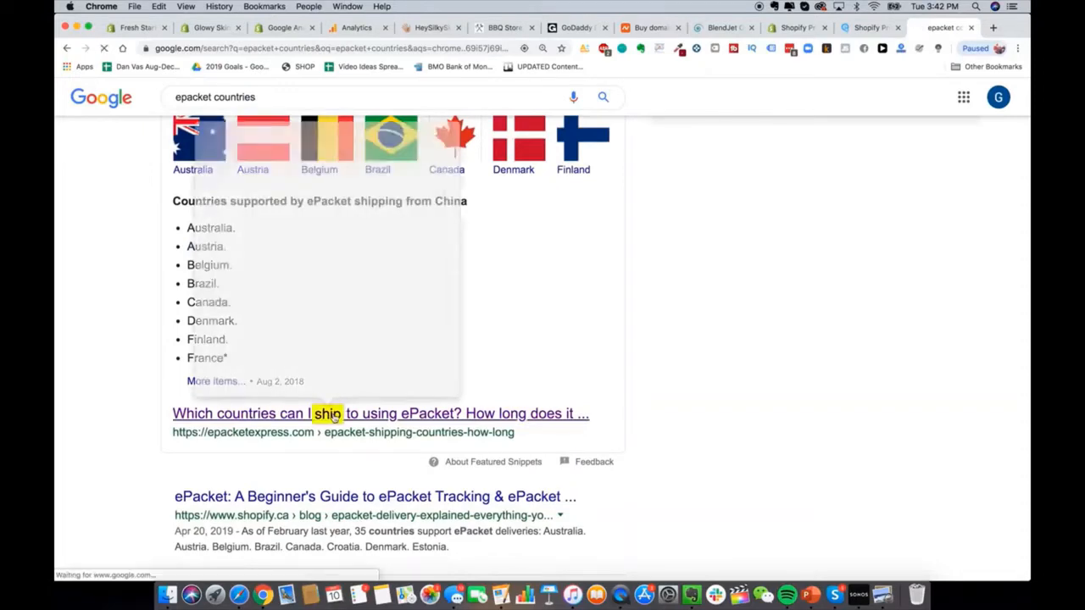
scroll(361, 514, "down", 5)
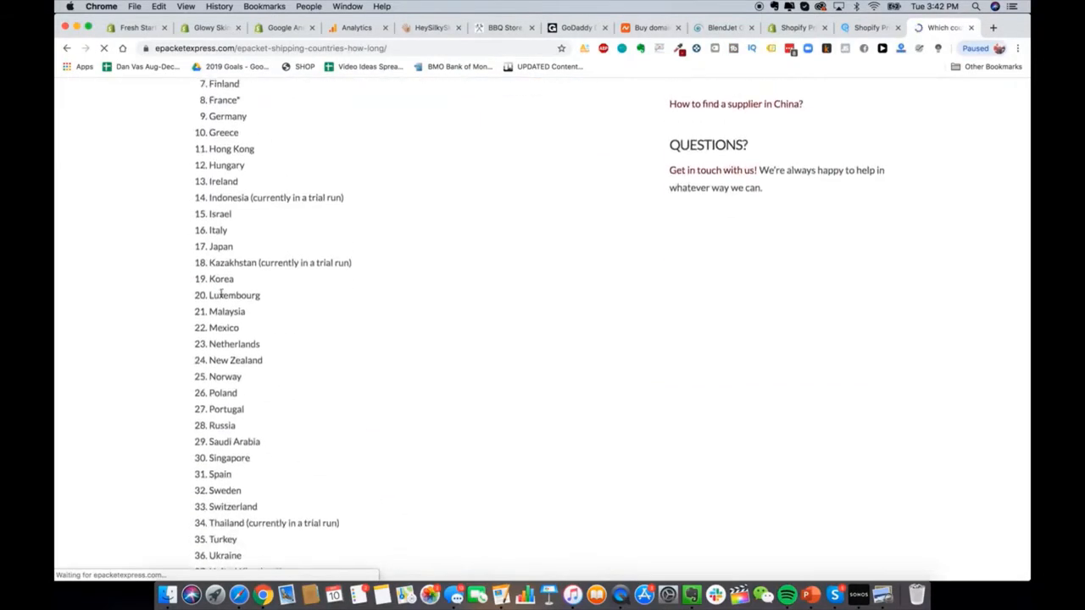
scroll(274, 216, "down", 3)
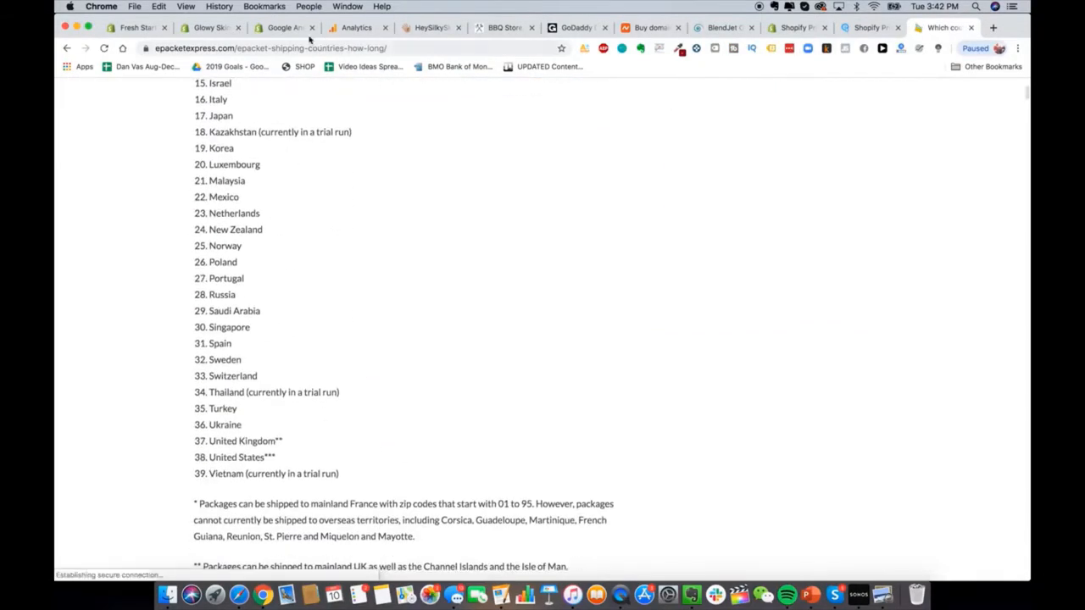
left_click(210, 27)
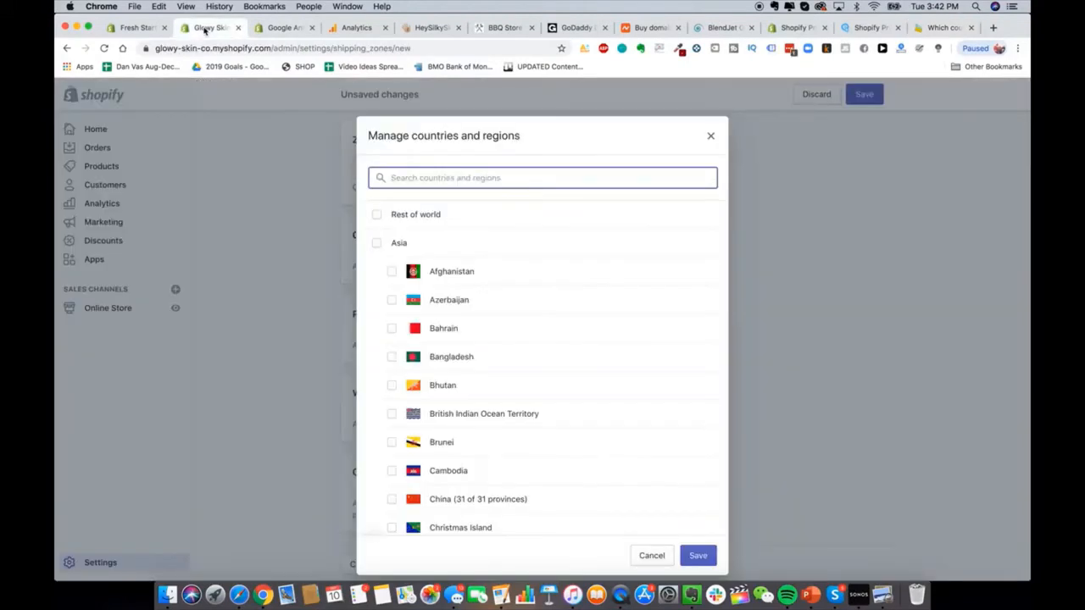
Step: Close the country picker and launch Klaviyo Email Marketing for Shopify from Apps
left_click(710, 136)
scroll(411, 296, "up", 2)
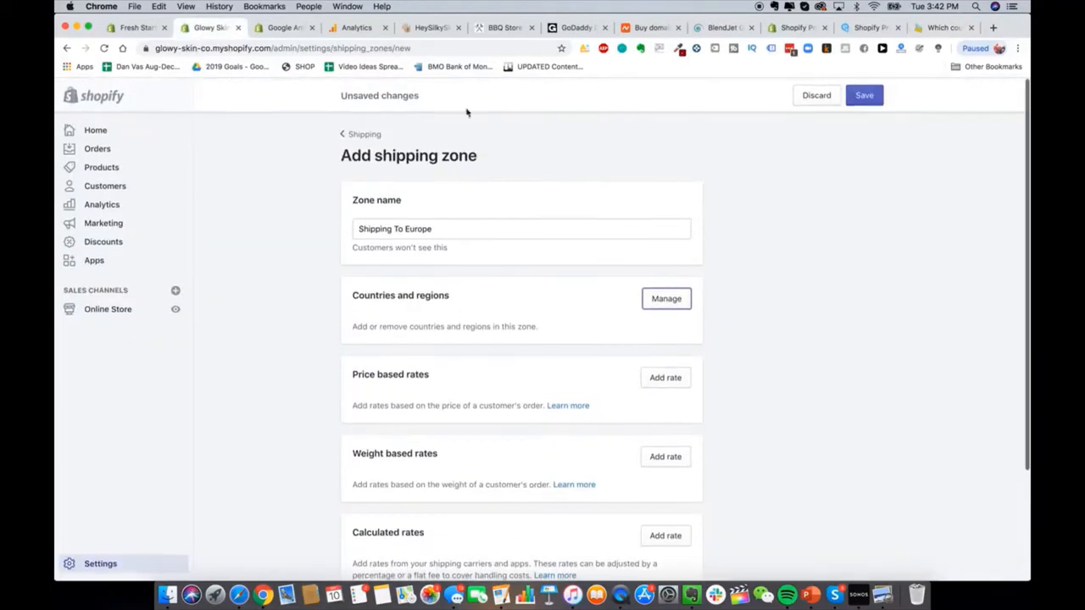
left_click(370, 125)
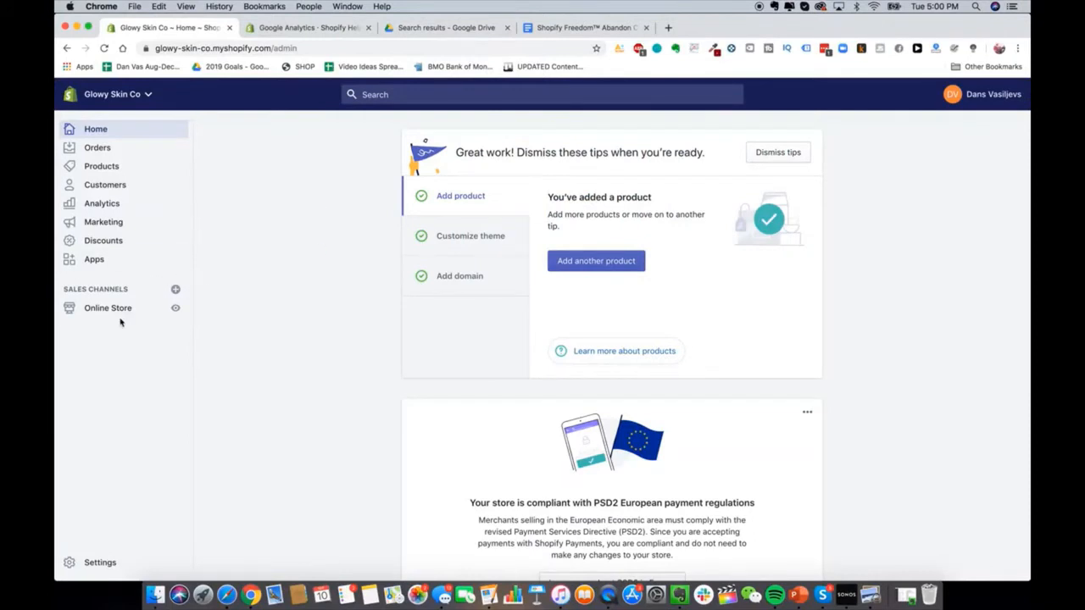
left_click(128, 262)
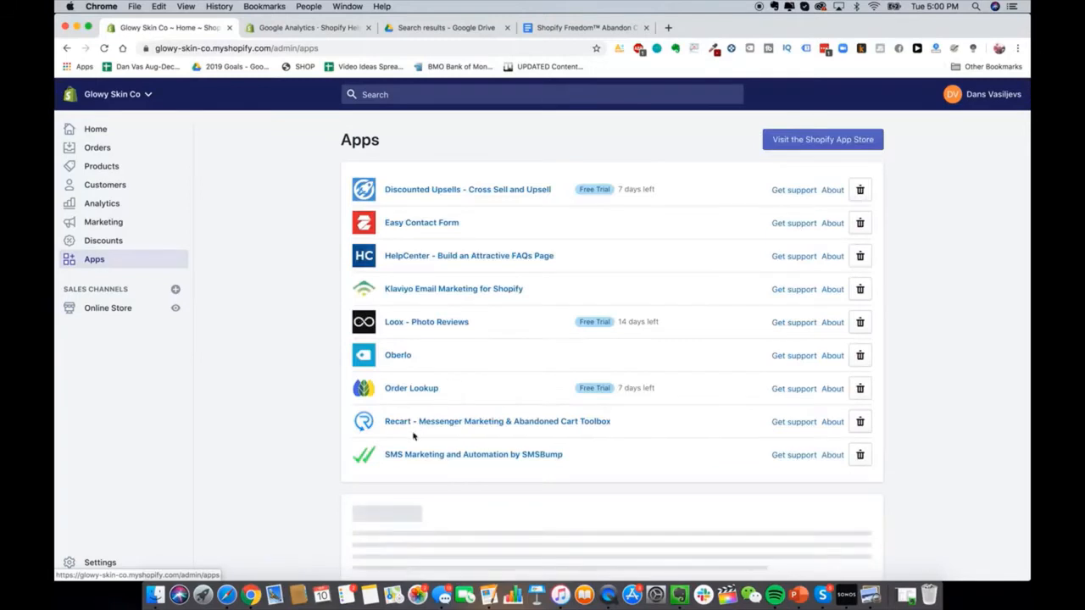
left_click(435, 290)
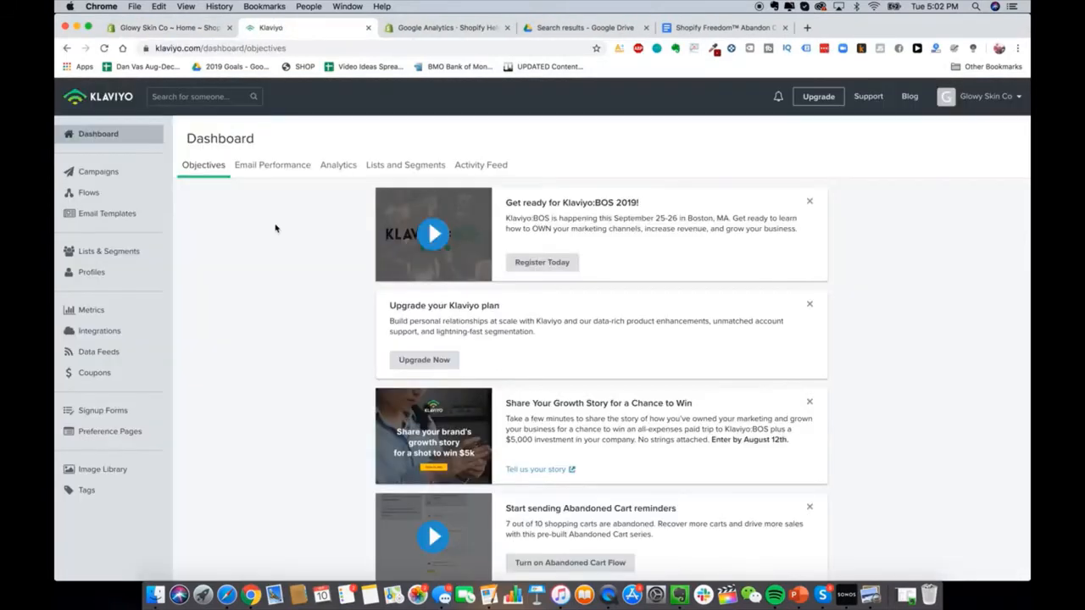
Step: Start a new flow from Flows and filter the template library to Abandoned Cart
left_click(108, 200)
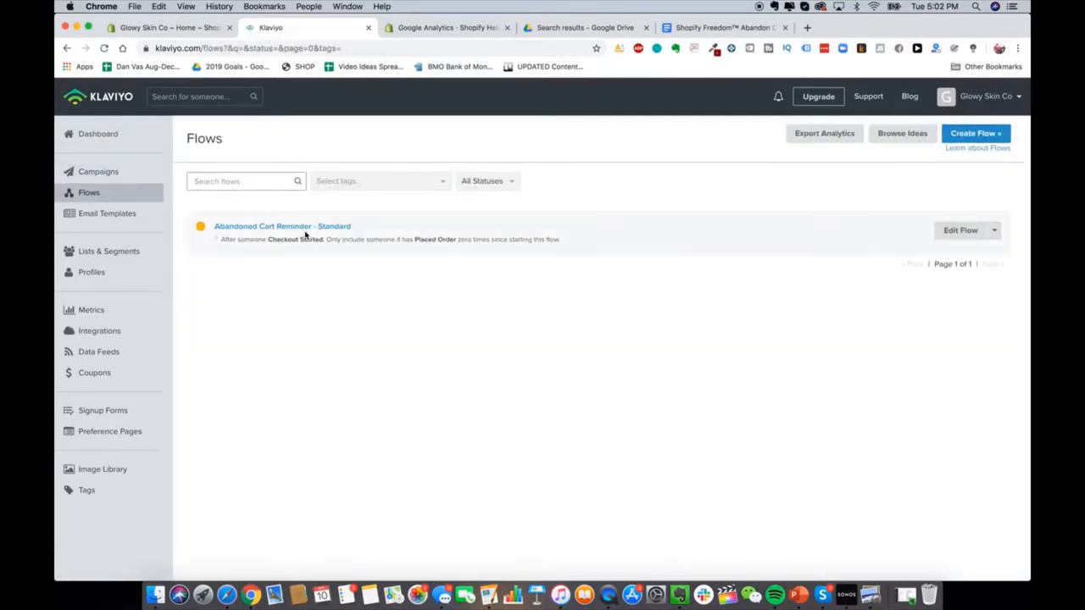
left_click(969, 135)
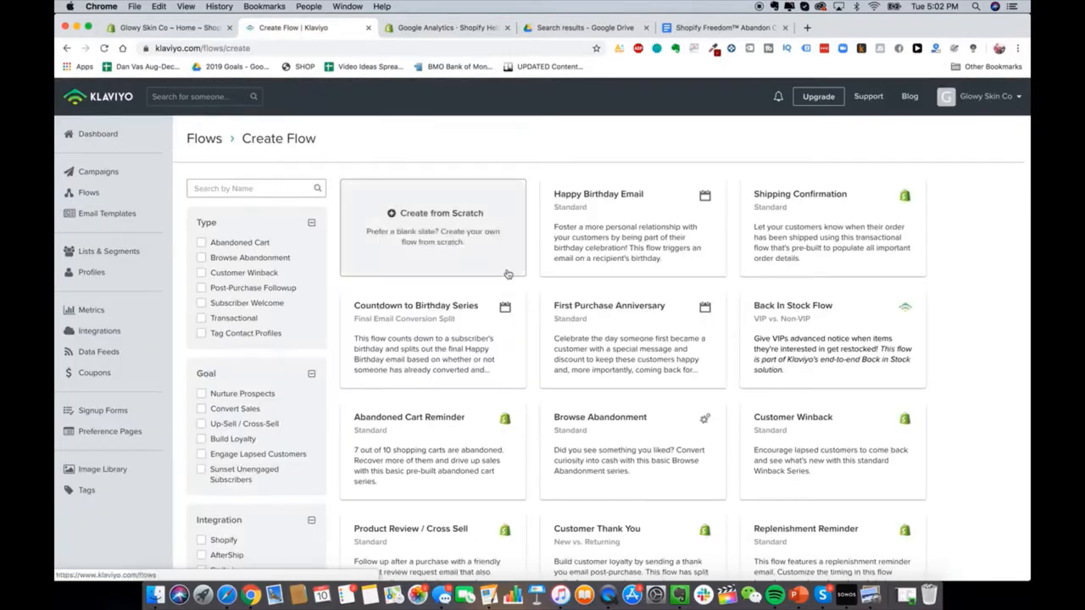
scroll(471, 466, "down", 5)
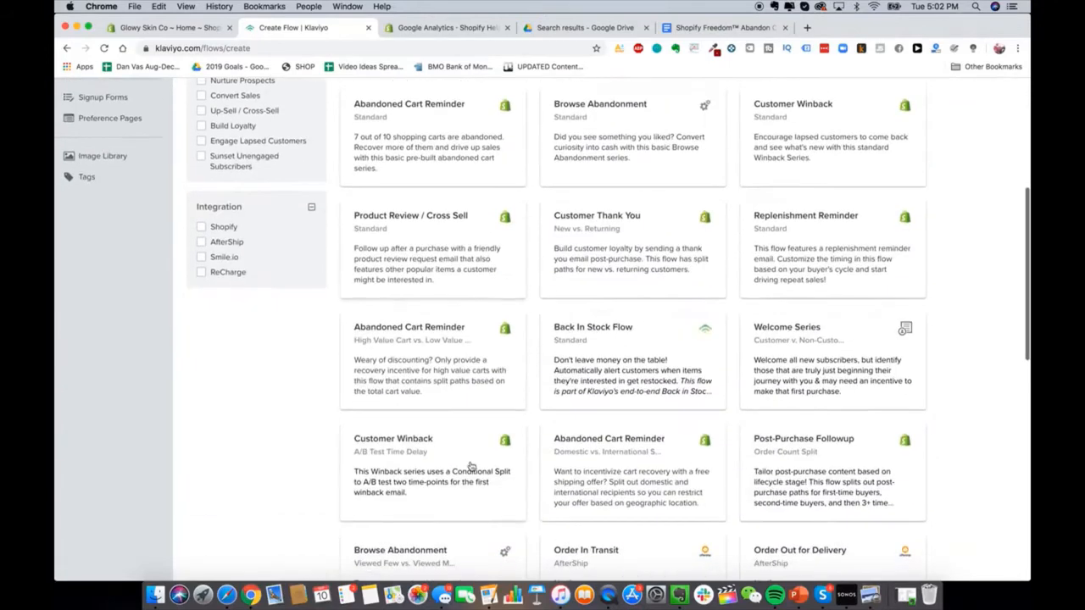
scroll(432, 407, "up", 5)
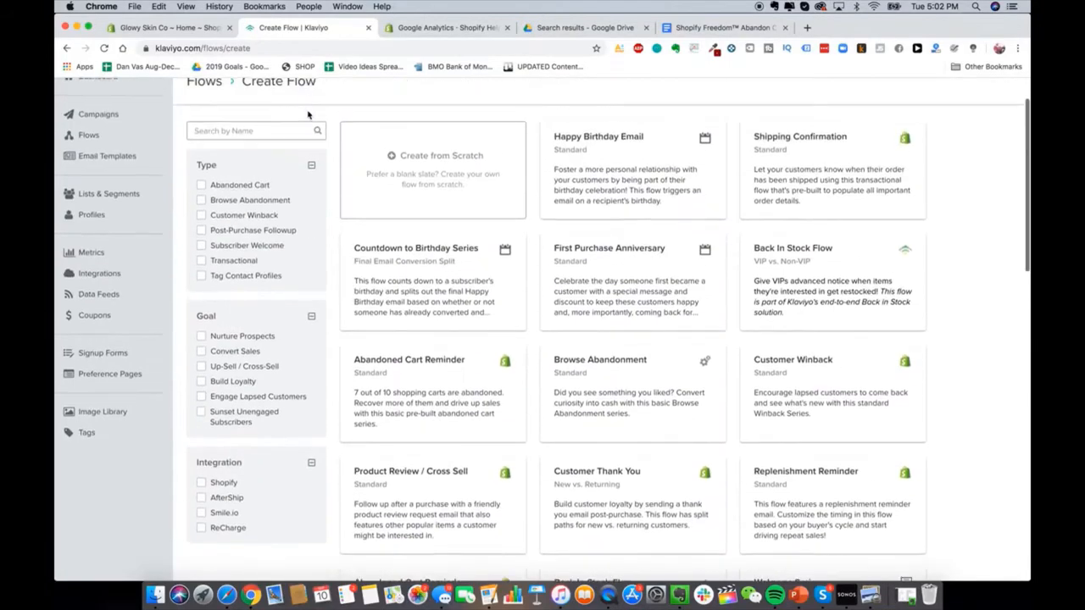
left_click(249, 186)
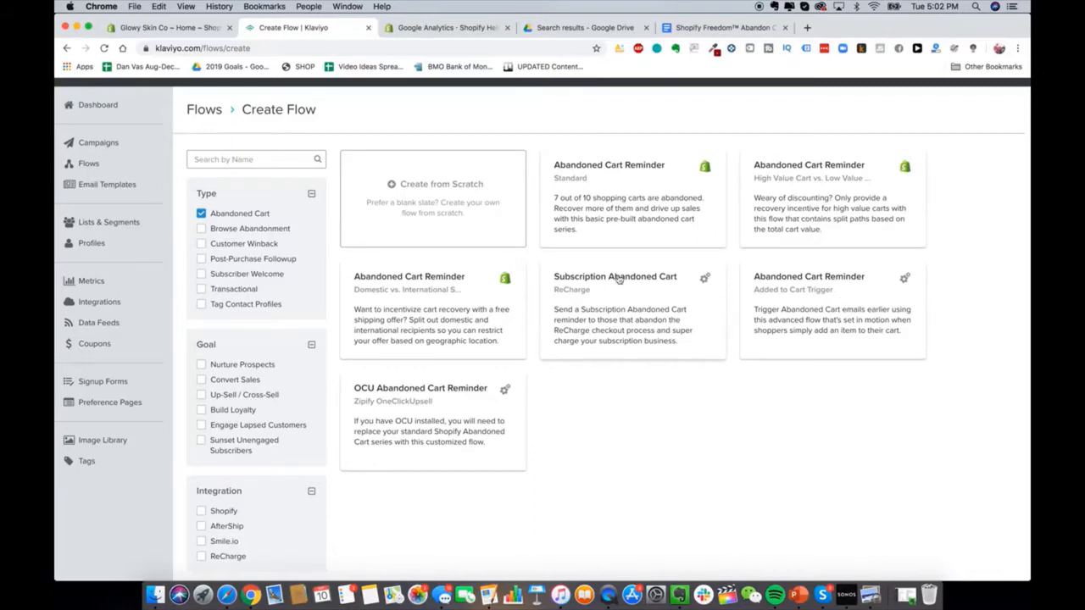
Step: Use the Abandoned Cart Reminder template and name the flow 'Glowy Skin Abandon Cart Sequence'
left_click(606, 226)
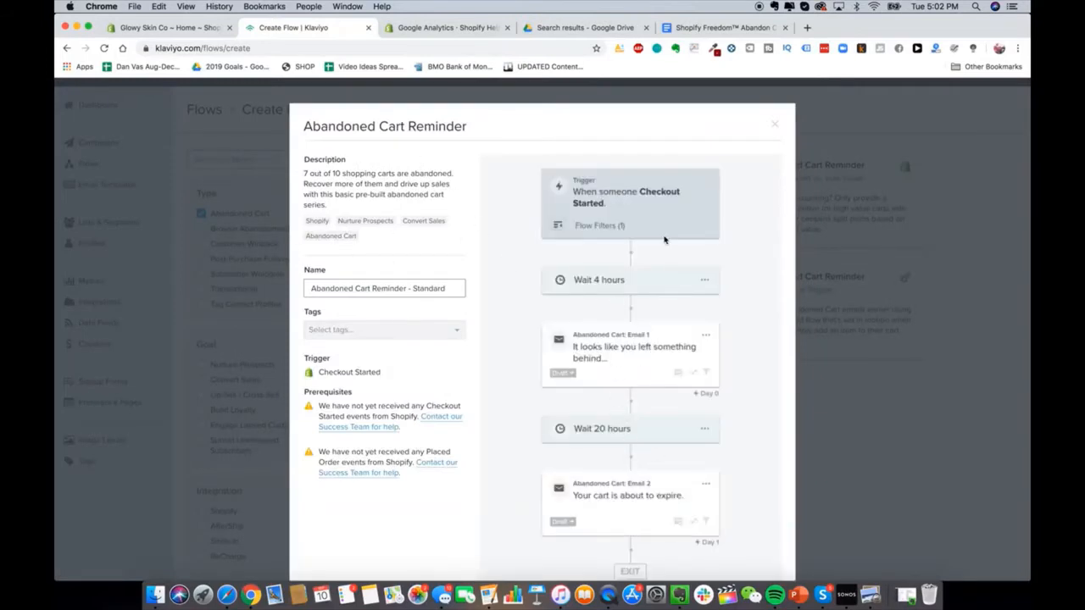
triple_click(427, 286)
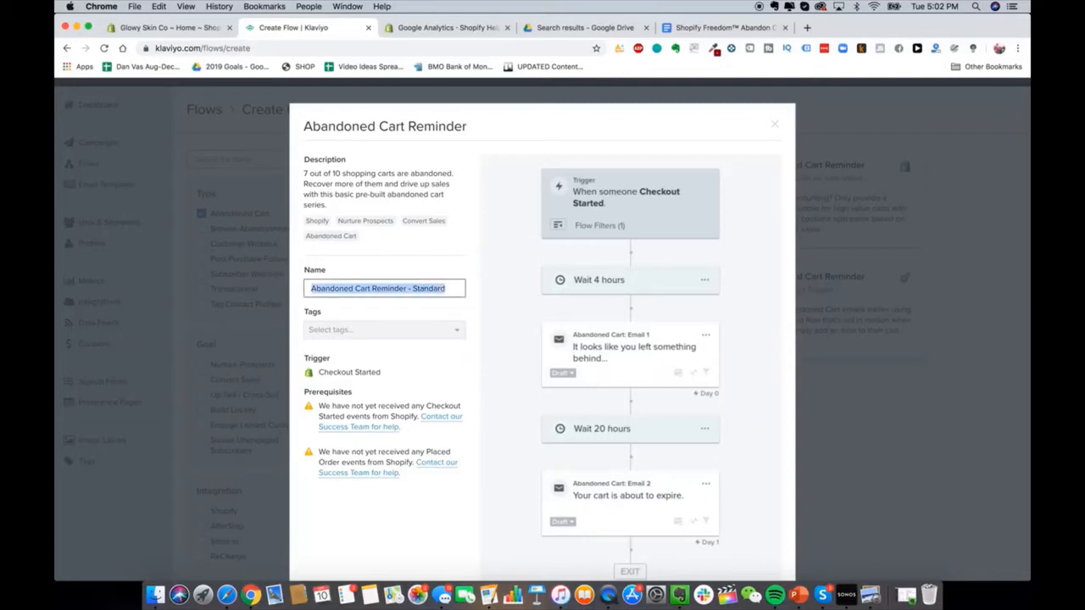
type("Glowy Skin Abandon Cart Sequence")
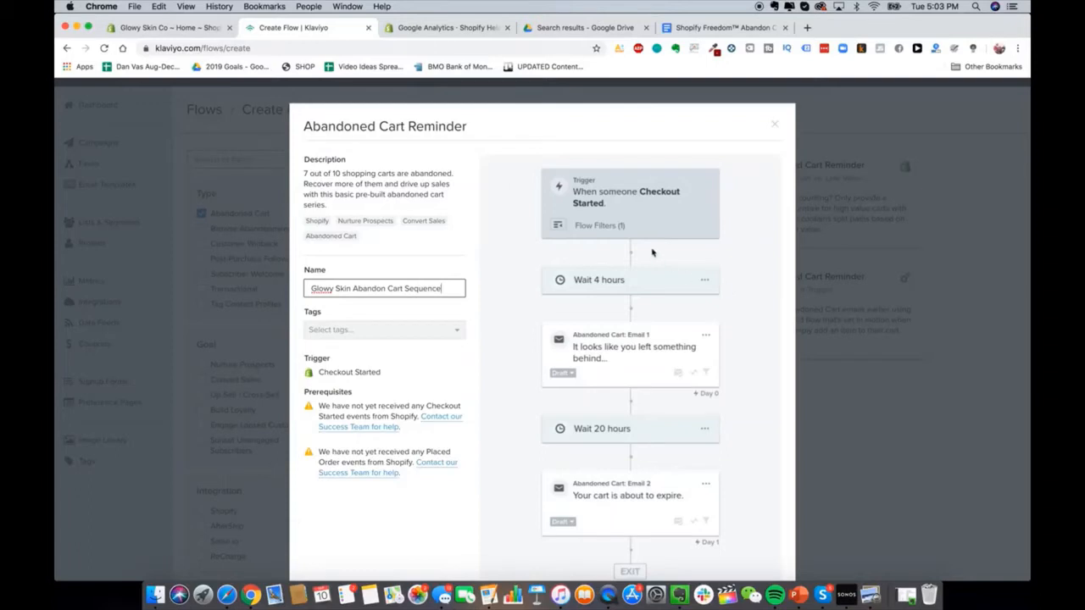
scroll(593, 356, "down", 3)
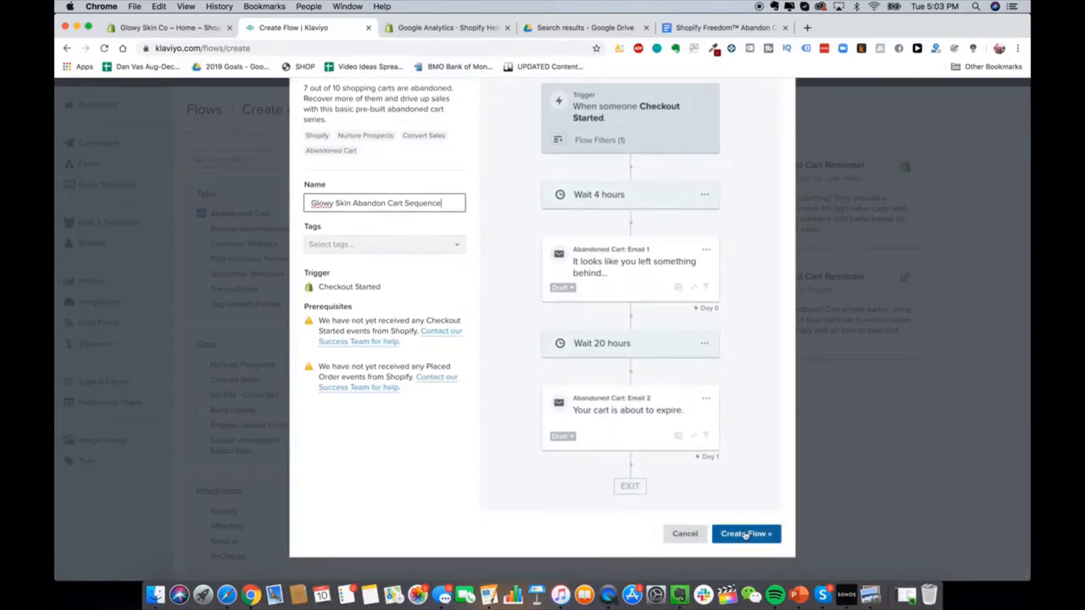
Step: Create the Glowy Skin Abandon Cart Sequence flow and adjust the canvas zoom
left_click(745, 534)
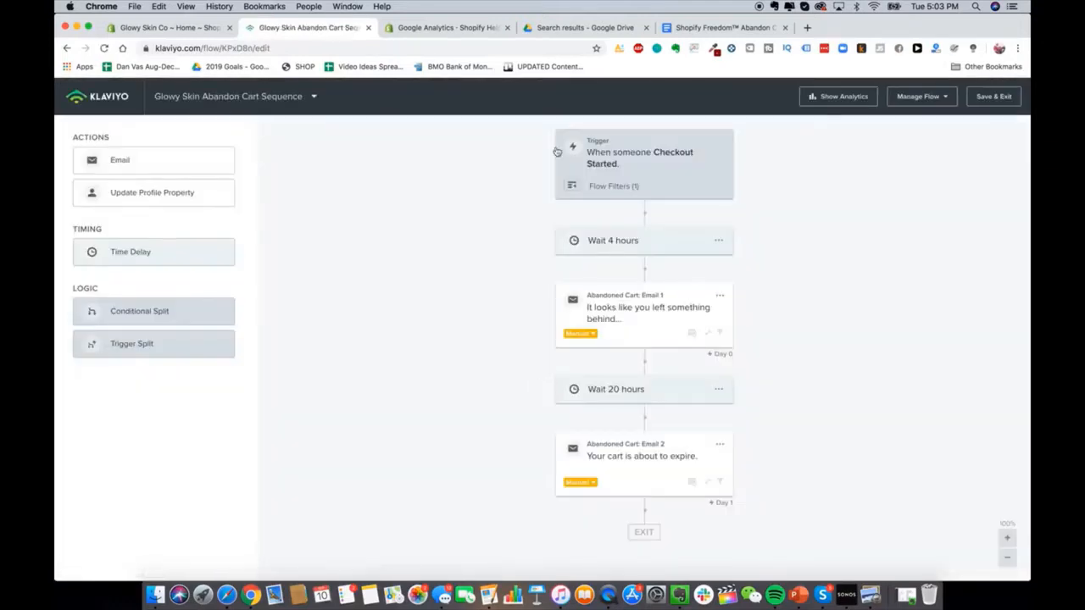
left_click(998, 553)
left_click(997, 554)
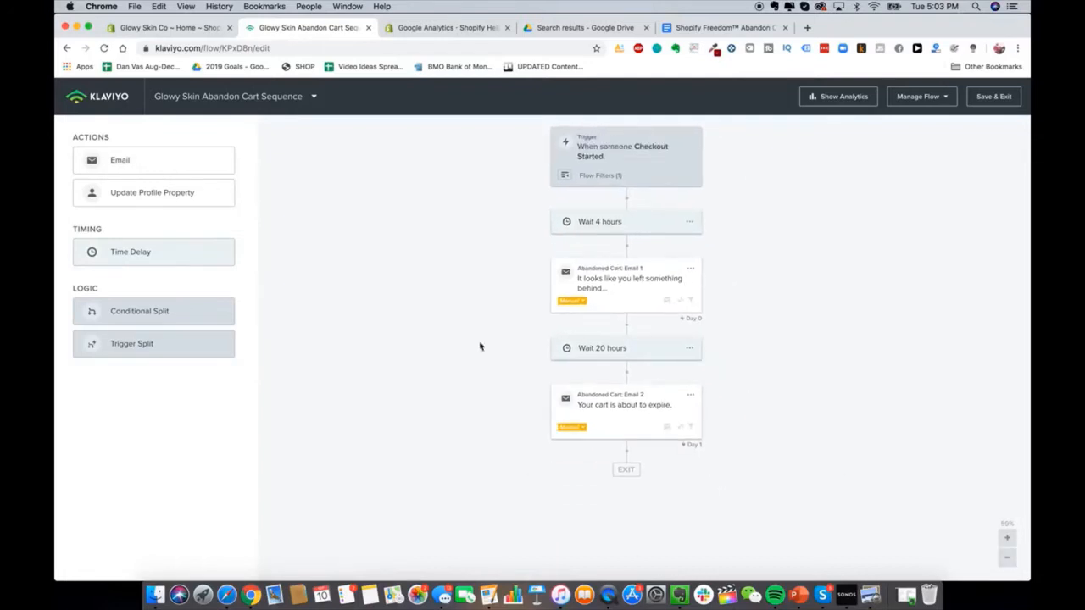
left_click(1007, 537)
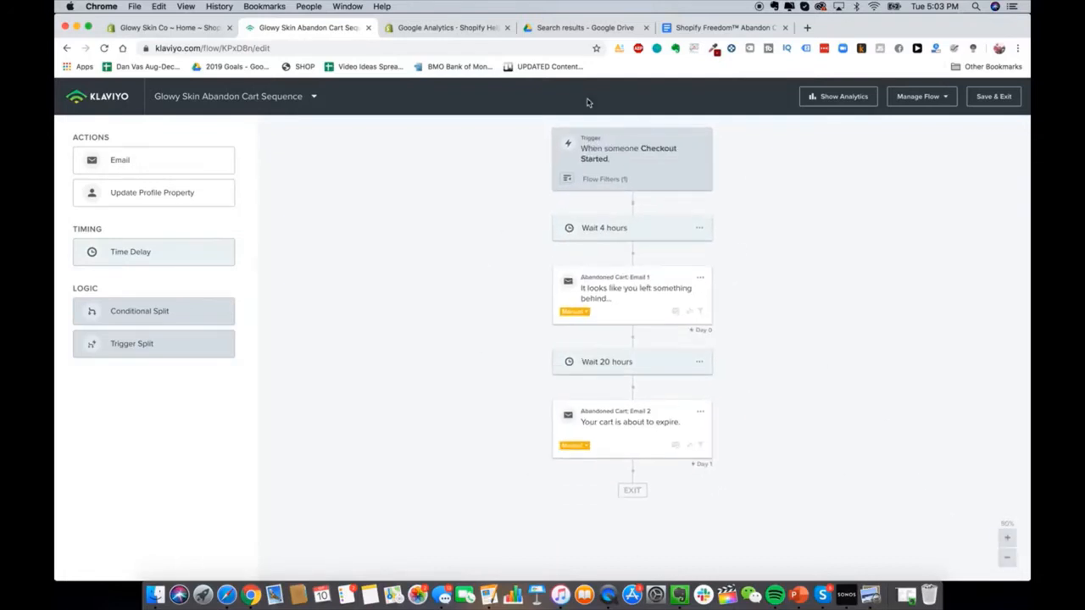
Step: Inspect the trigger and Wait 4 hours settings, then view the Abandon Cart Email Sequence doc
left_click(600, 154)
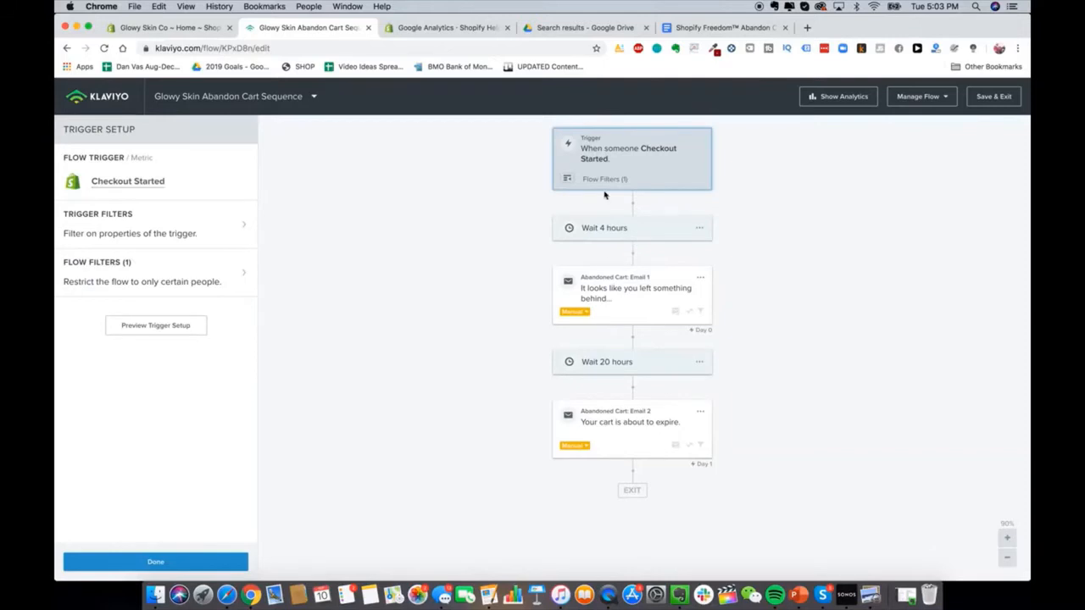
left_click(683, 228)
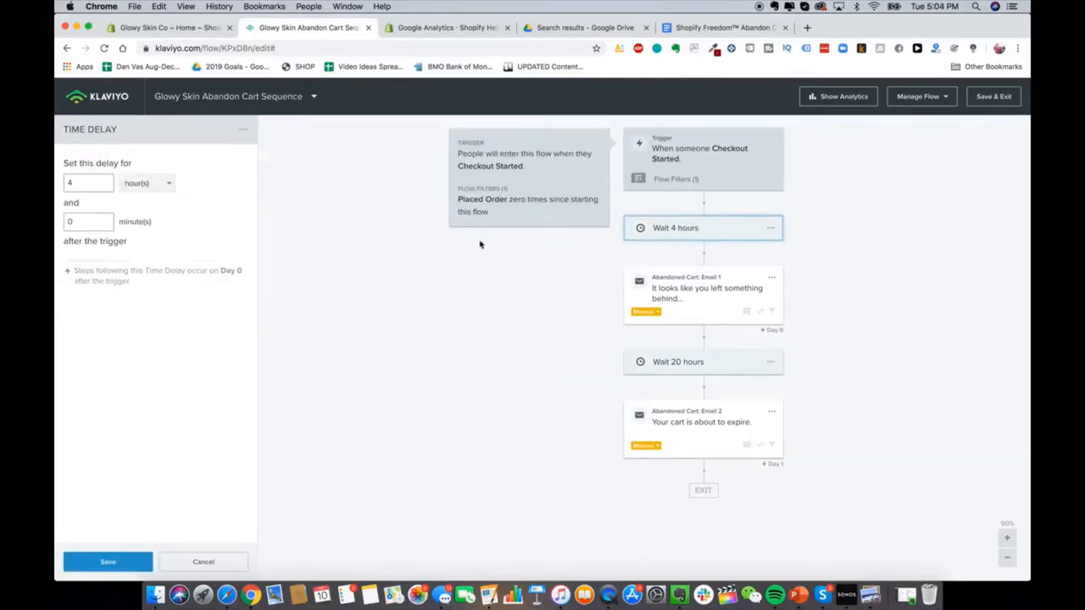
left_click(729, 27)
scroll(559, 392, "up", 20)
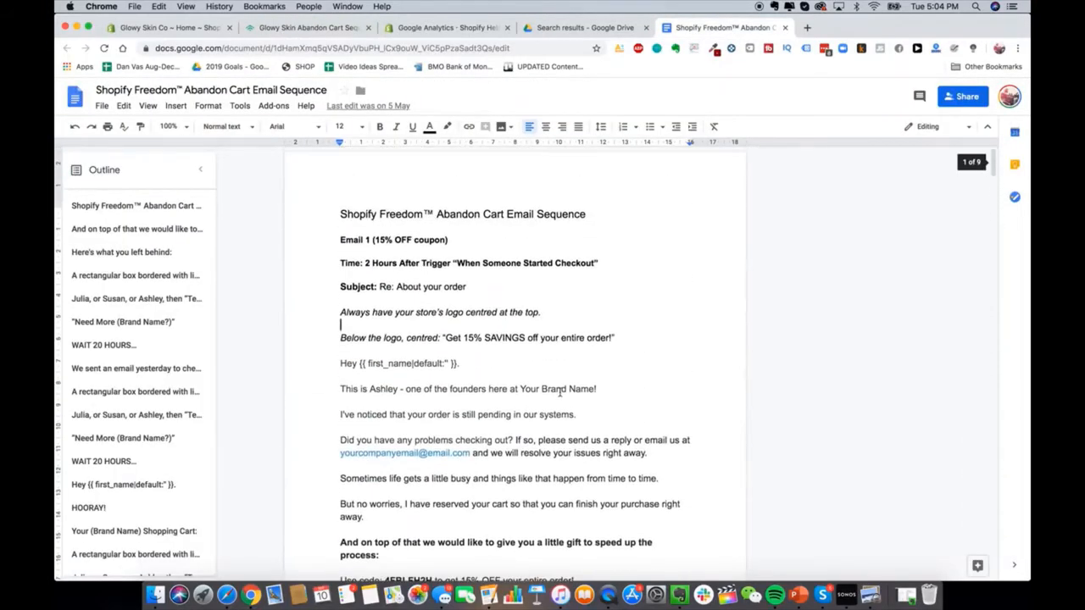
Step: Read through the Email 1 and Email 2 plans in the doc, then return to the Klaviyo flow
scroll(559, 391, "down", 1)
scroll(559, 392, "up", 1)
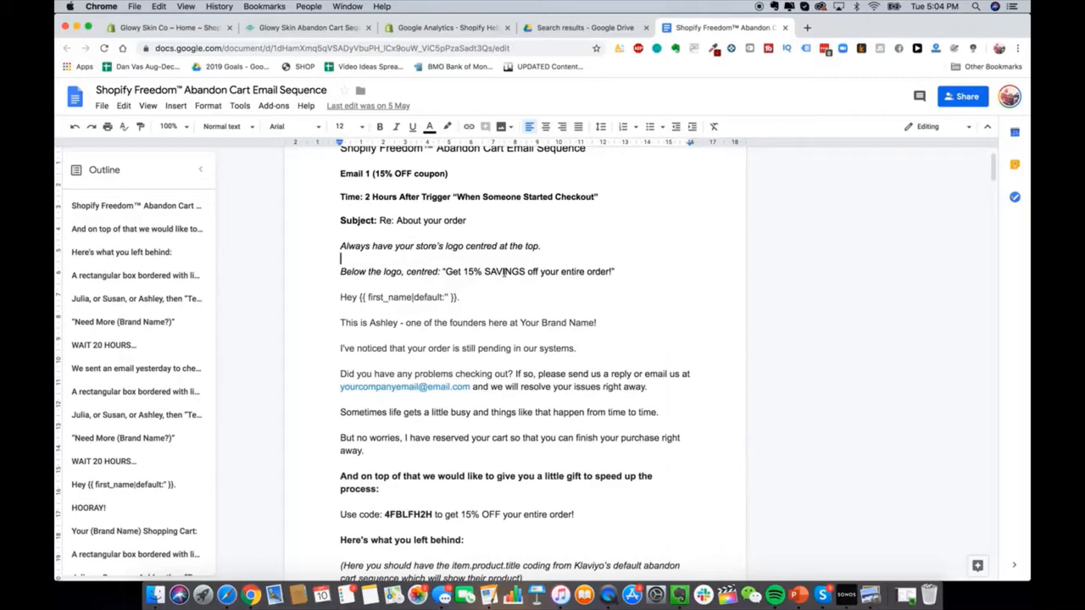
scroll(496, 273, "down", 1)
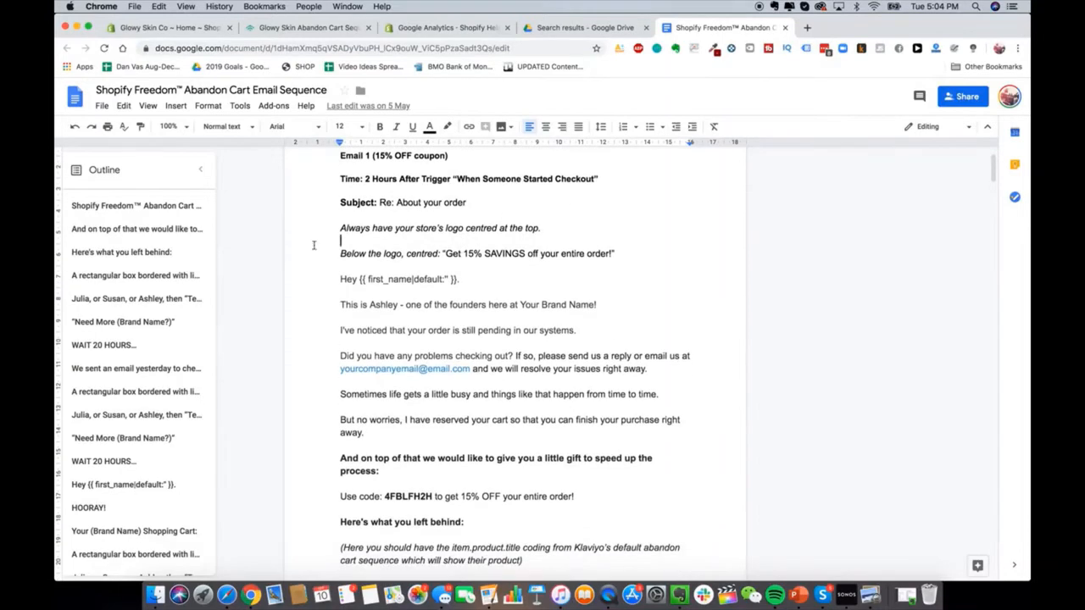
scroll(449, 379, "down", 10)
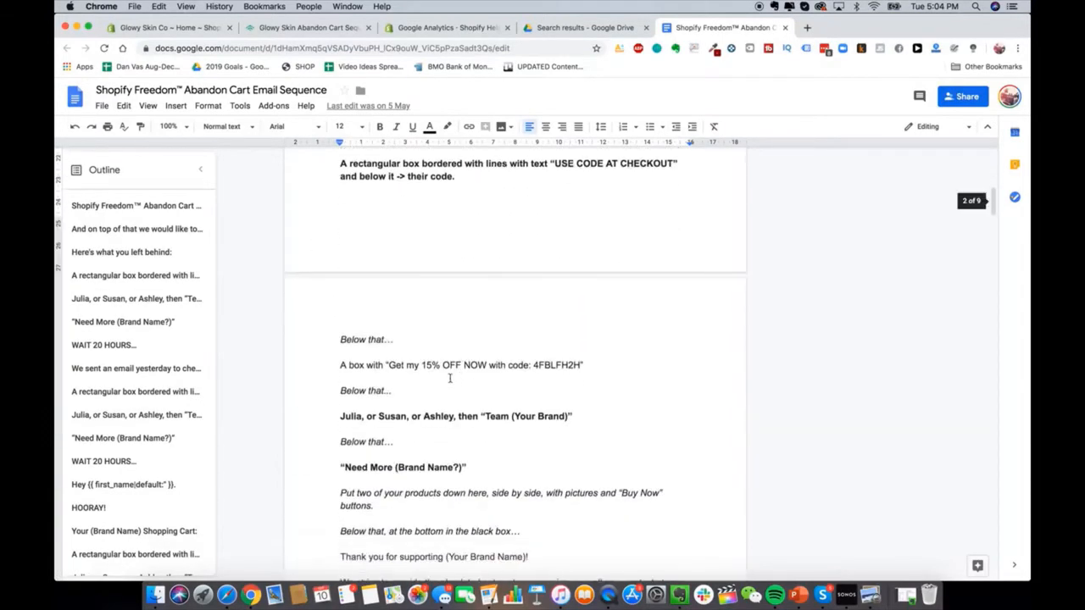
scroll(349, 308, "down", 20)
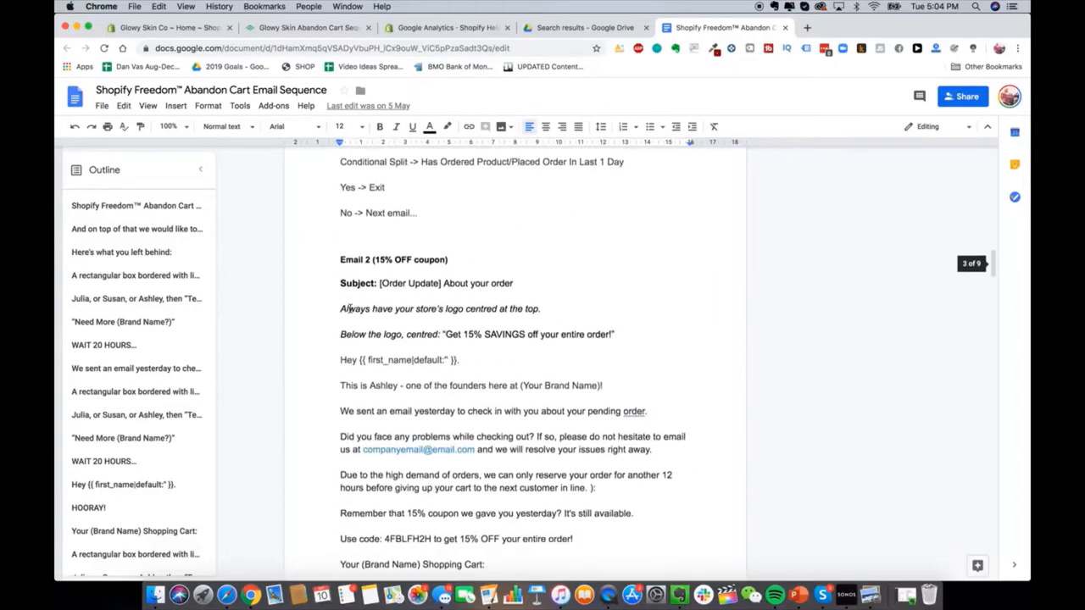
scroll(417, 344, "up", 20)
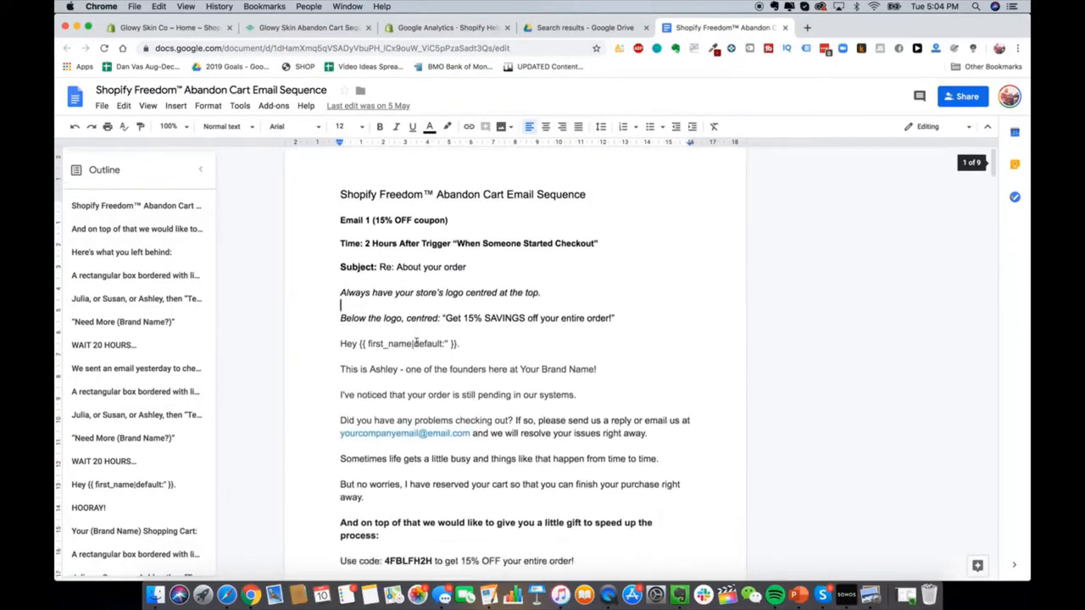
scroll(420, 343, "up", 1)
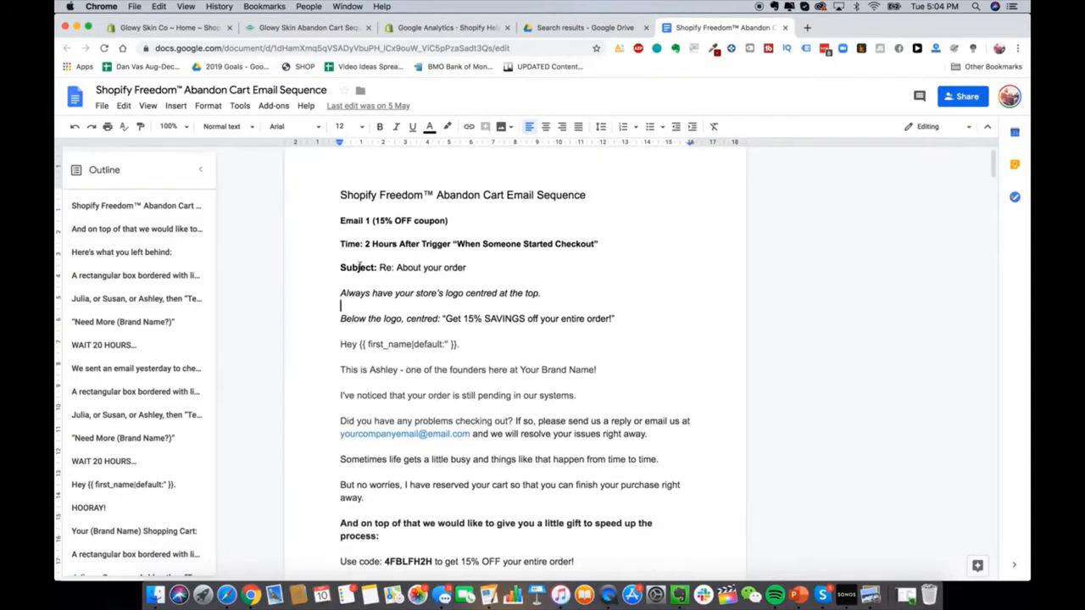
scroll(548, 535, "down", 3)
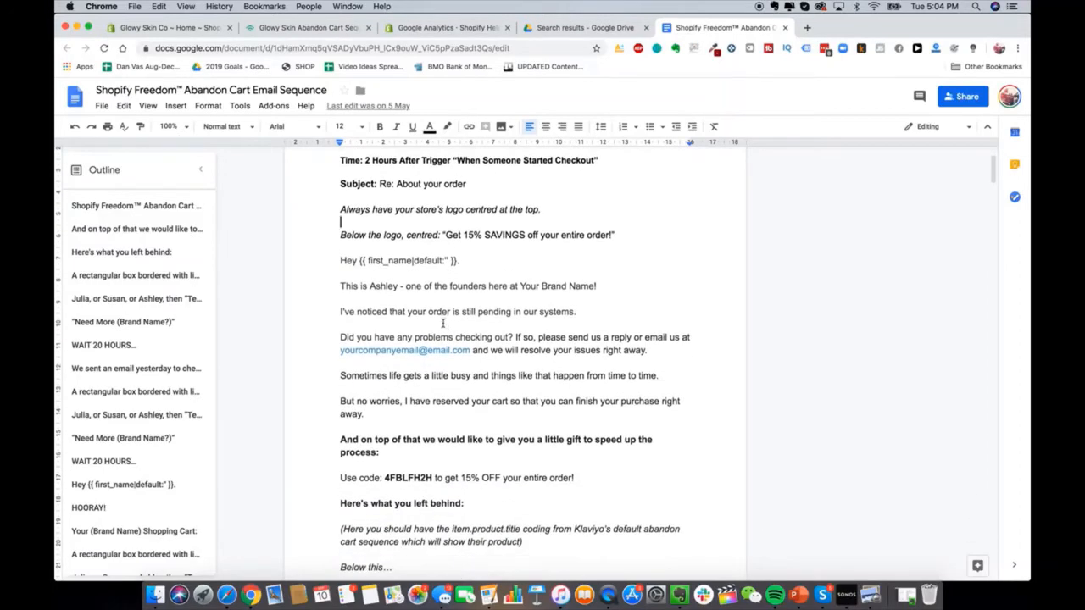
scroll(442, 323, "up", 2)
scroll(443, 323, "down", 5)
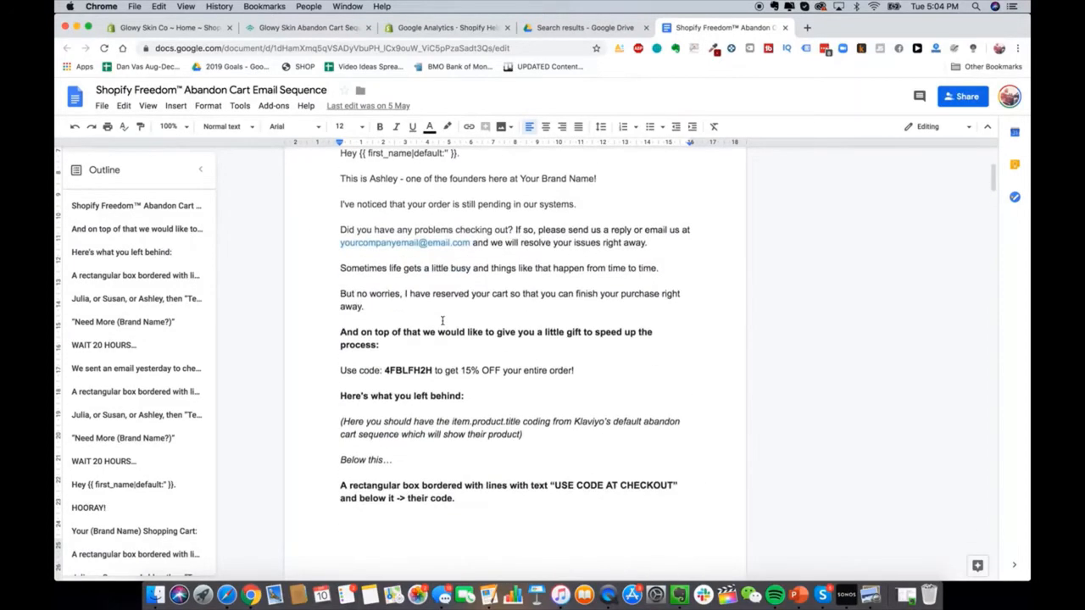
scroll(433, 296, "up", 4)
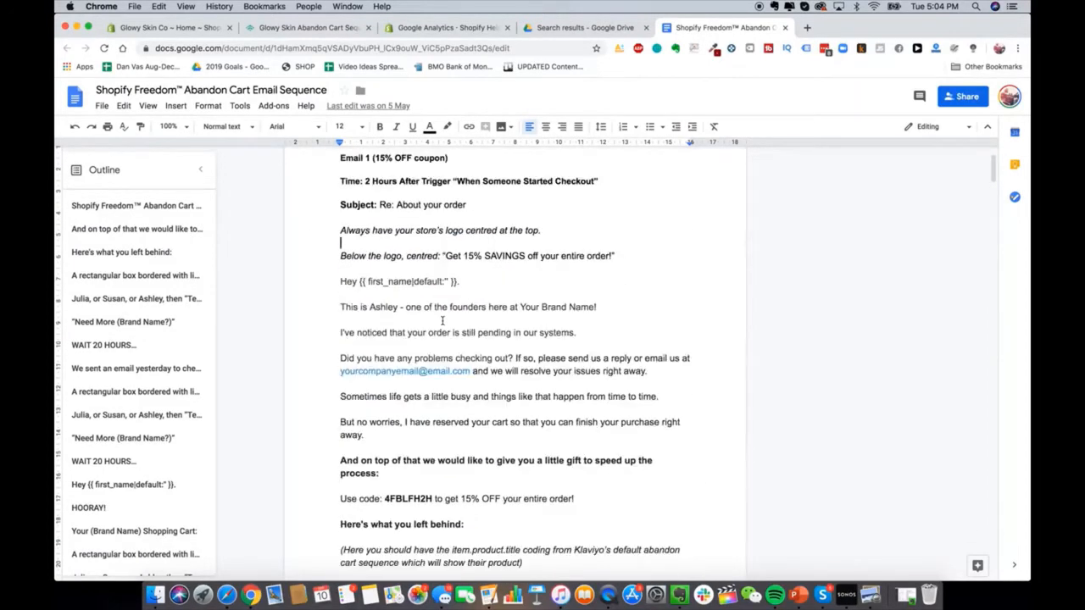
left_click(321, 29)
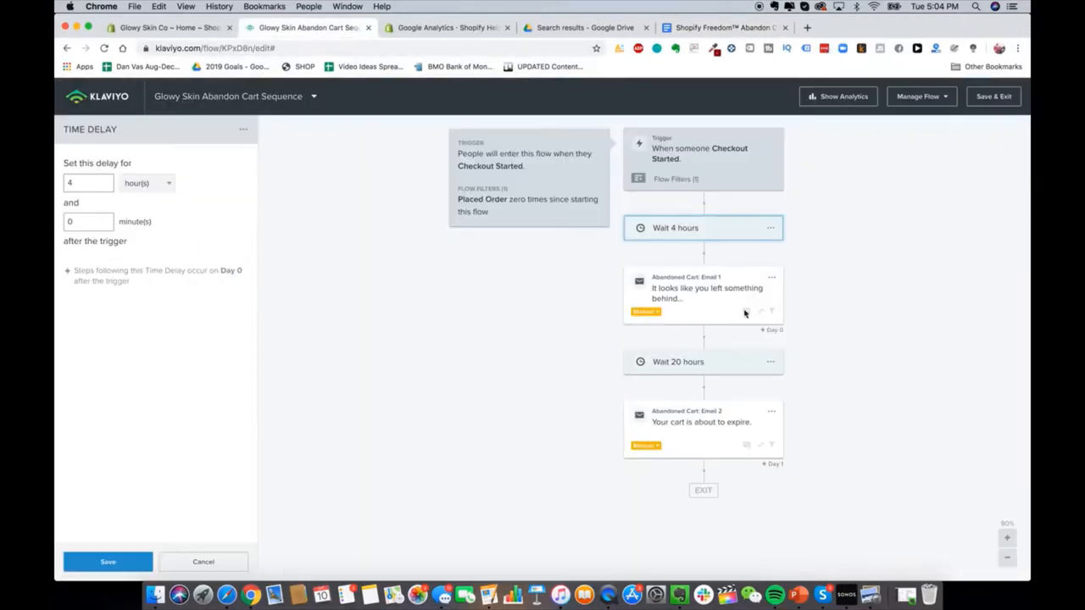
Step: Delete the second email from the flow
left_click(770, 417)
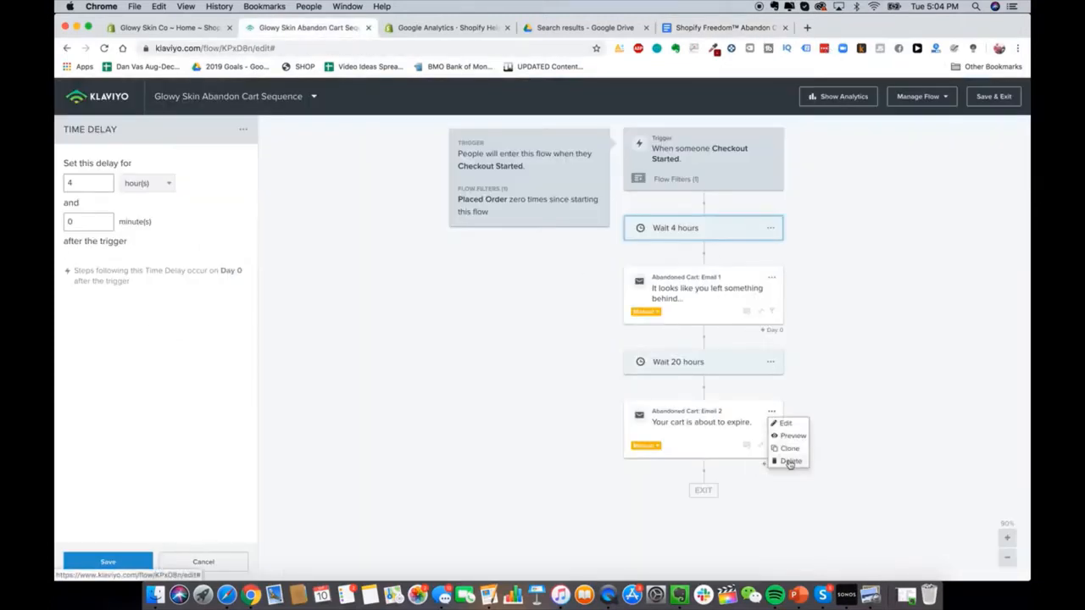
left_click(791, 461)
left_click(672, 227)
Step: Remove the Wait 20 hours delay and open Email 1's message content
left_click(770, 362)
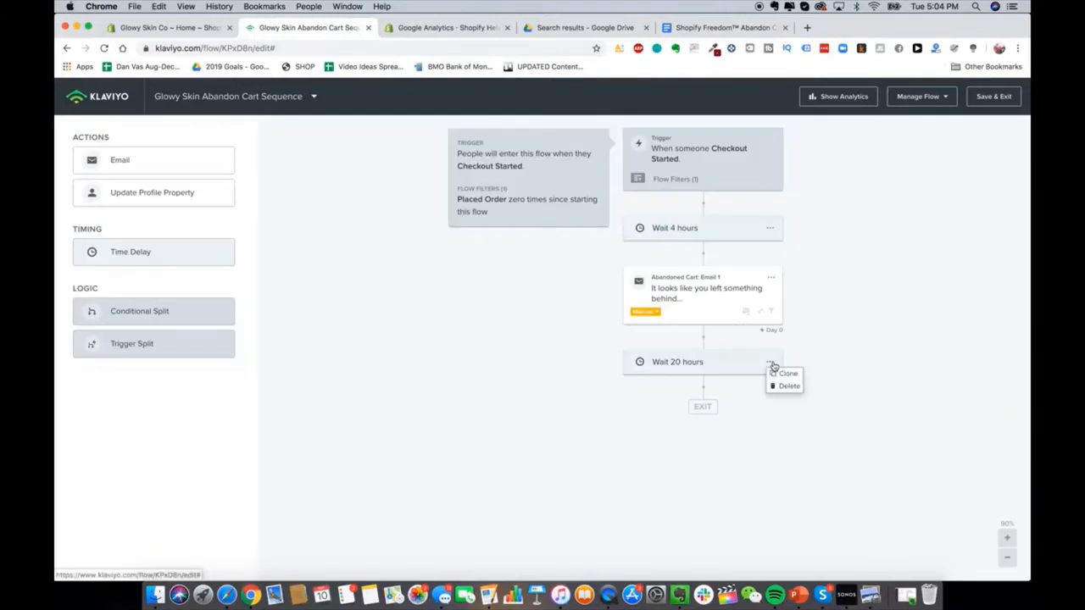
left_click(783, 390)
left_click(702, 245)
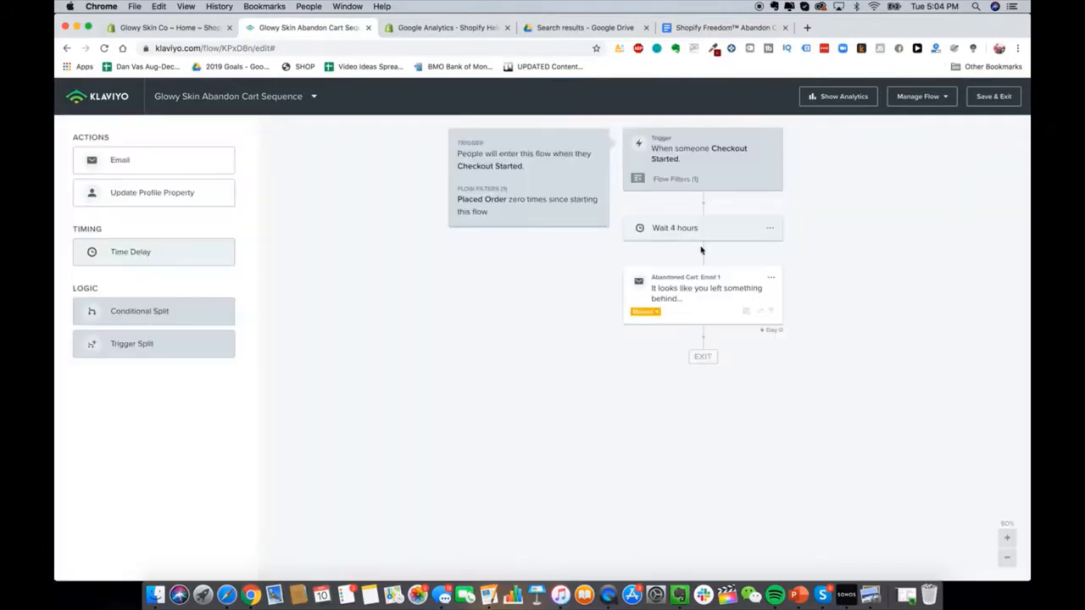
left_click(719, 288)
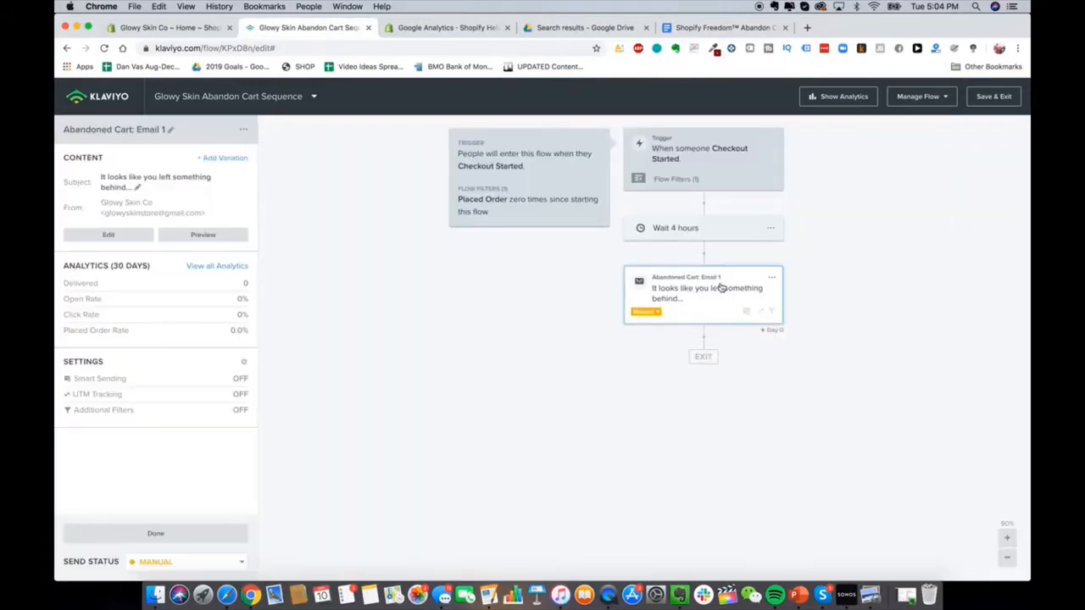
left_click(119, 237)
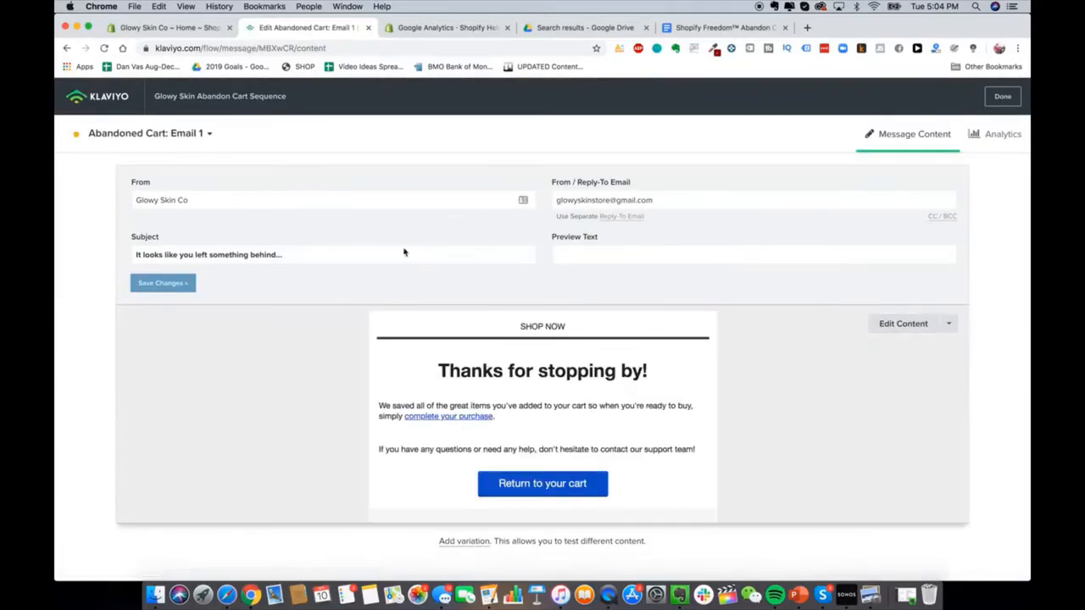
Step: Shorten the sender name to Glowy Skin and paste the planned Email 1 subject line from the doc
left_click(199, 201)
key("BackSpace")
key("BackSpace")
key("BackSpace")
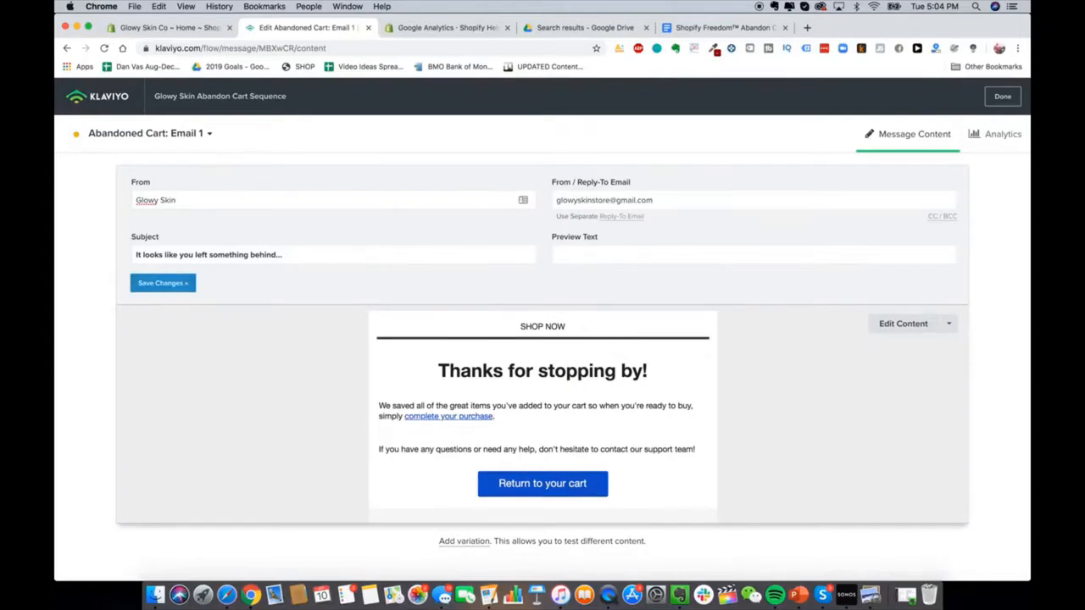
triple_click(268, 256)
left_click(721, 27)
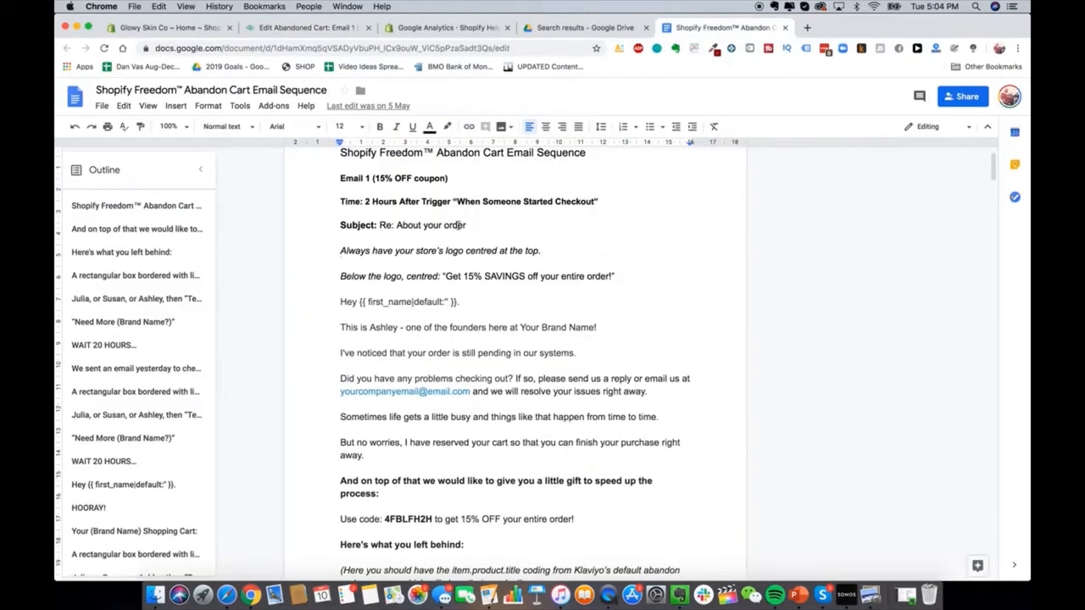
left_click_drag(466, 226, 383, 225)
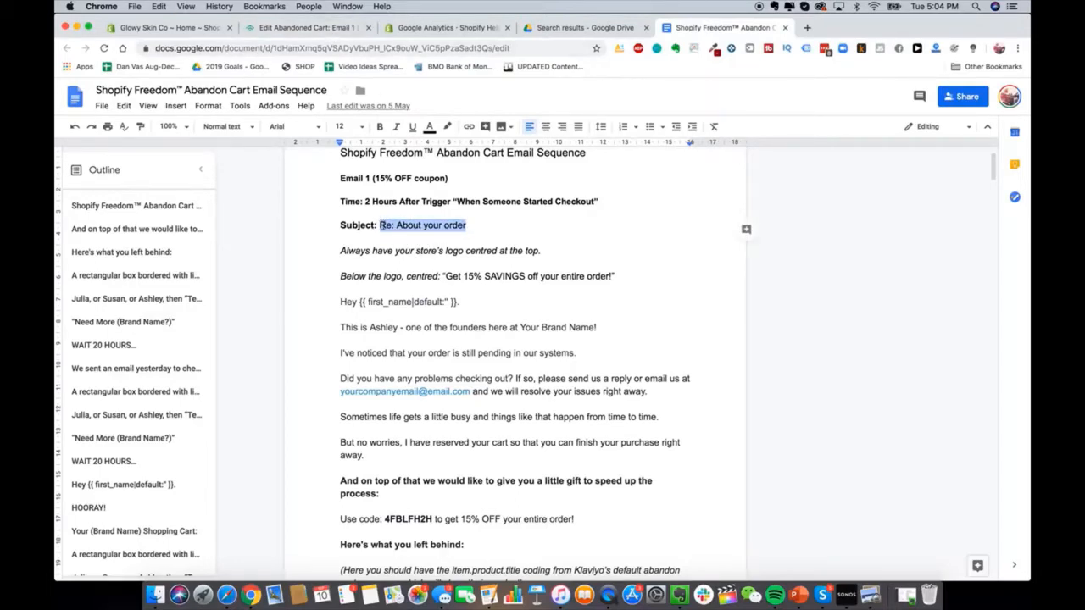
left_click(322, 28)
type("Re: About your order")
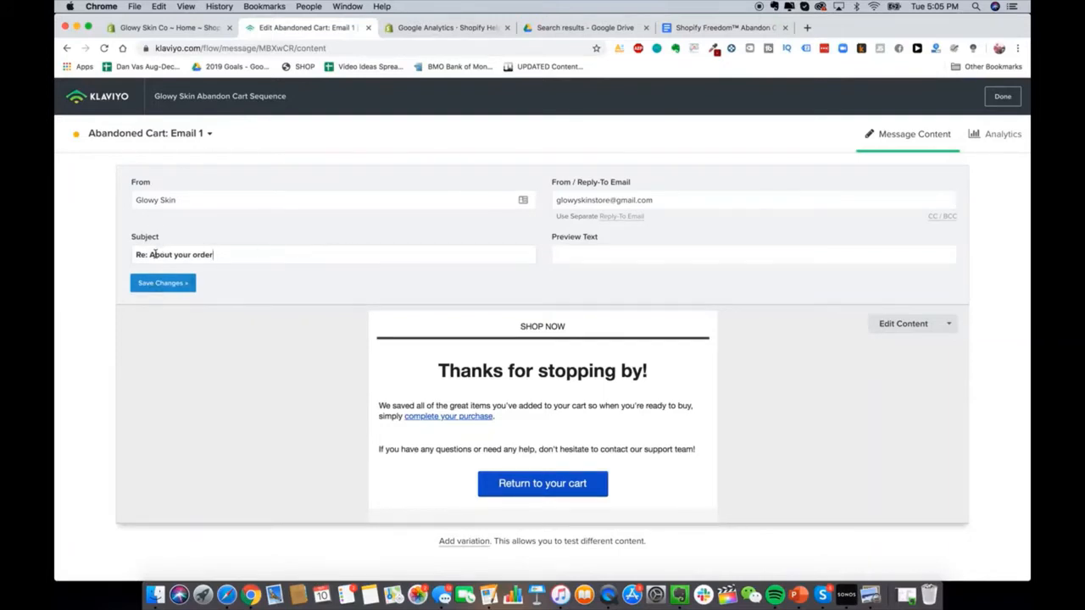
Step: Save the sender and subject changes and open the drag-and-drop content editor
left_click(904, 326)
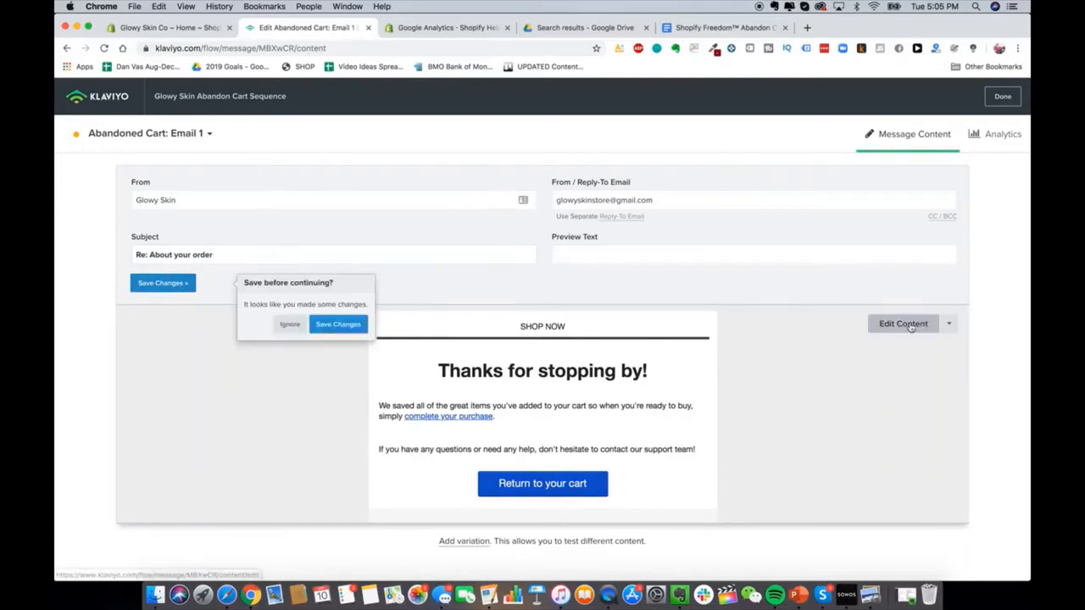
left_click(336, 325)
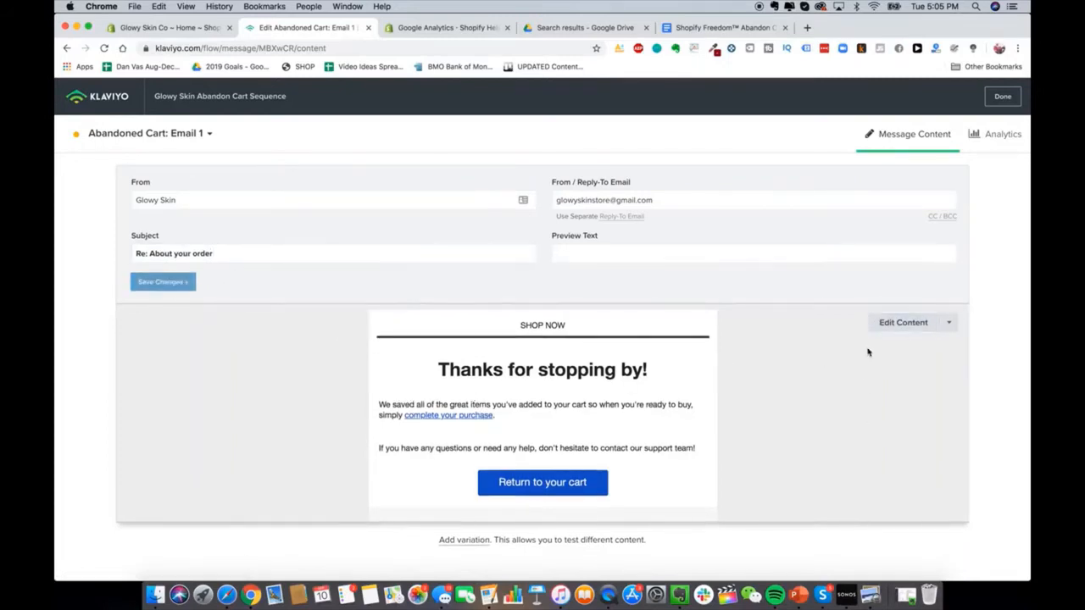
left_click(893, 323)
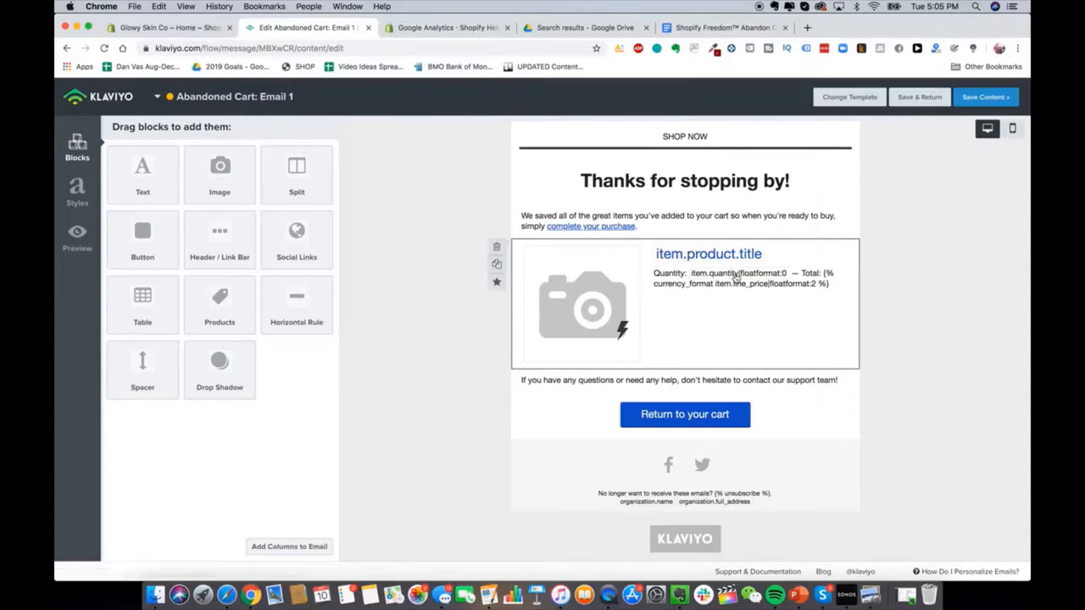
Step: Add an image to the email header and upload the GS.png logo
left_click(703, 30)
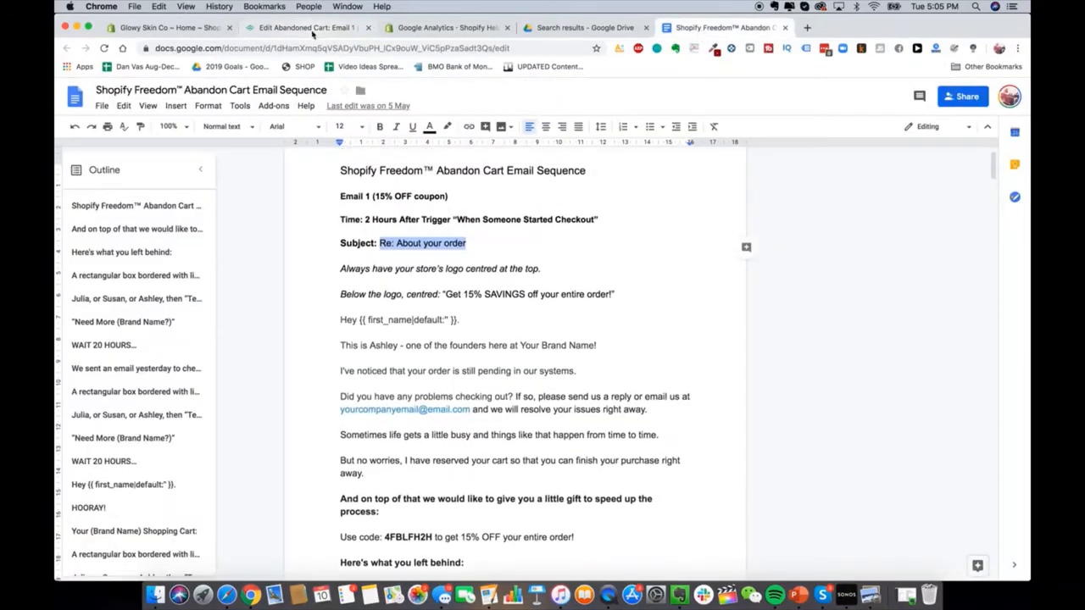
left_click(311, 29)
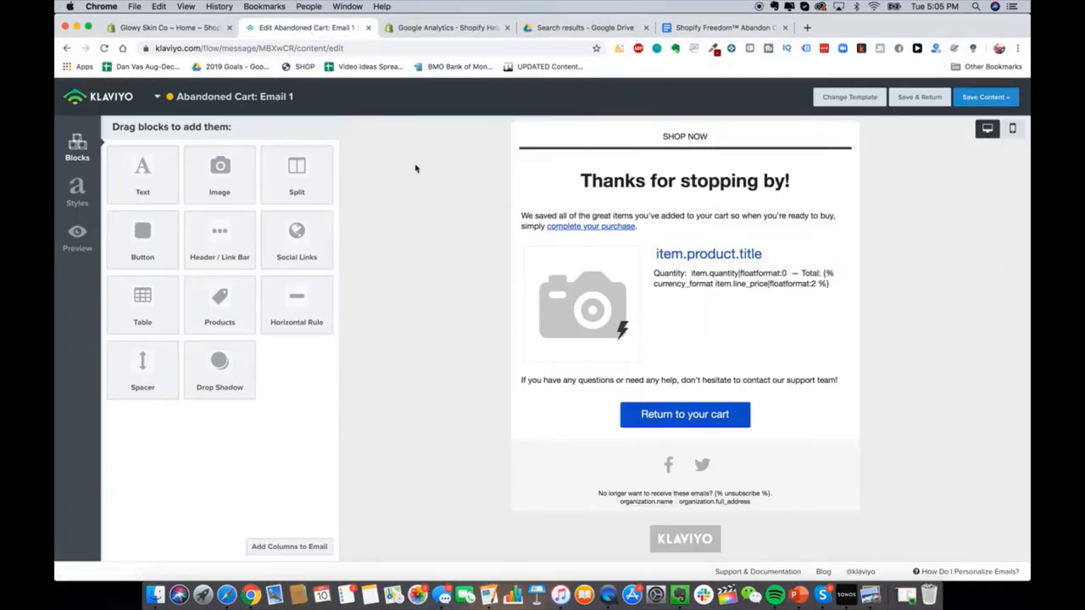
mouse_move(219, 168)
left_mouse_down()
mouse_move(609, 154)
mouse_move(640, 131)
left_mouse_up()
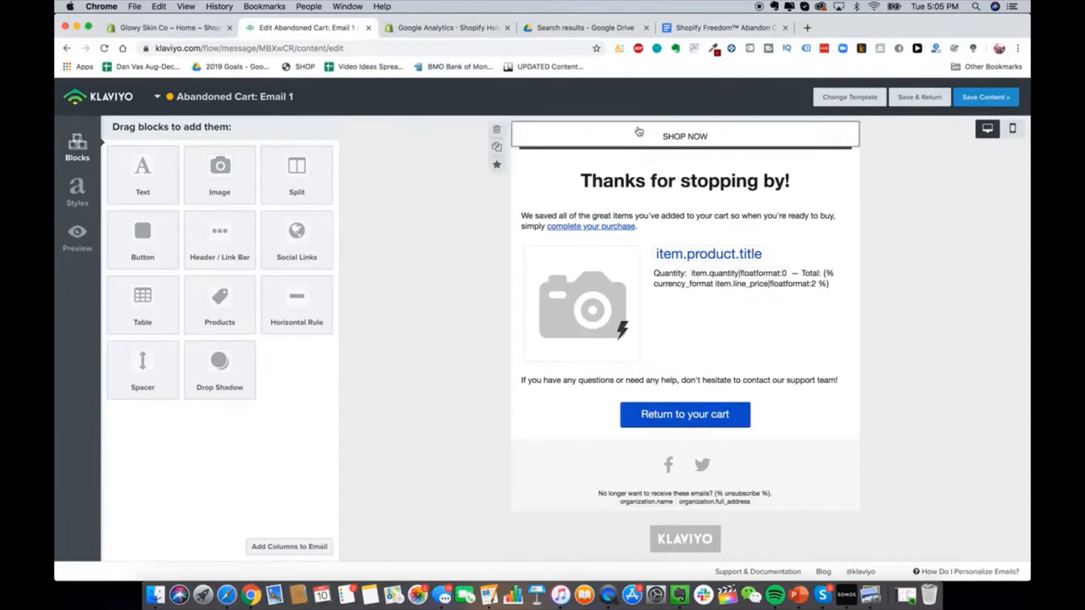
left_click(137, 178)
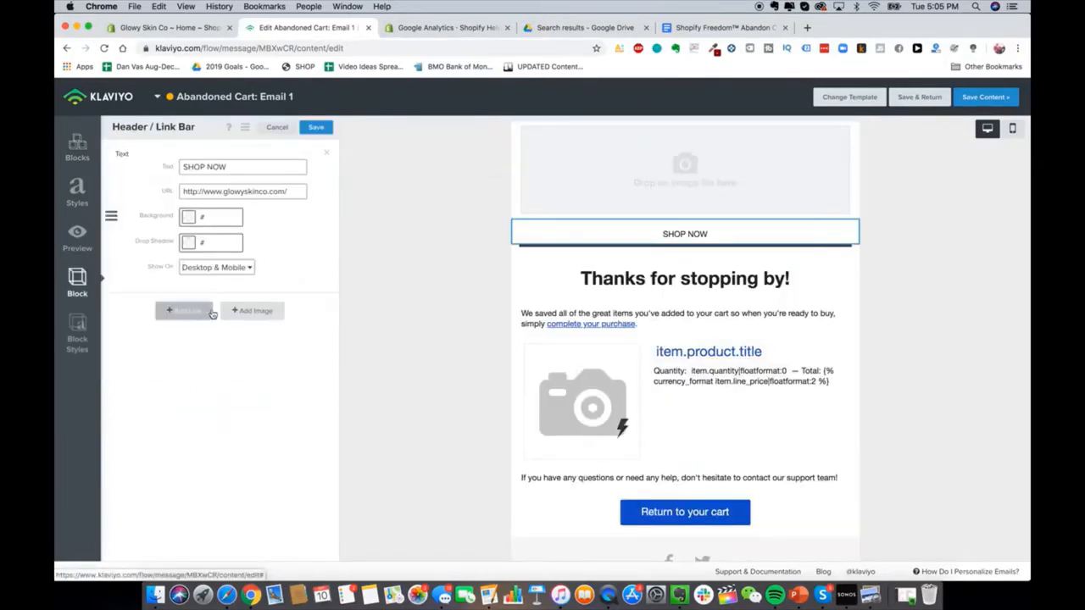
left_click(252, 310)
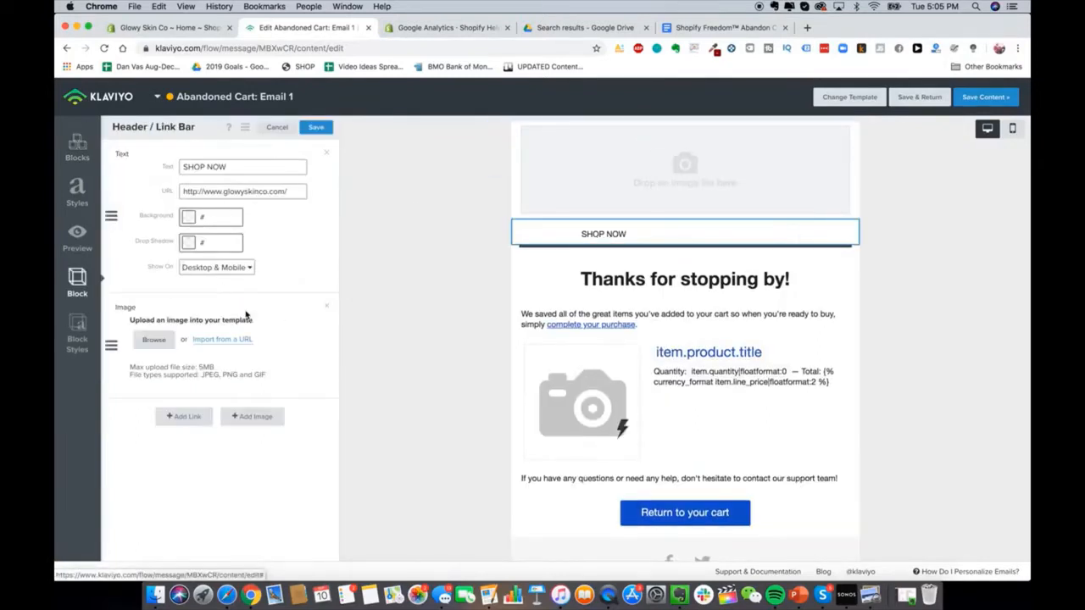
left_click(153, 341)
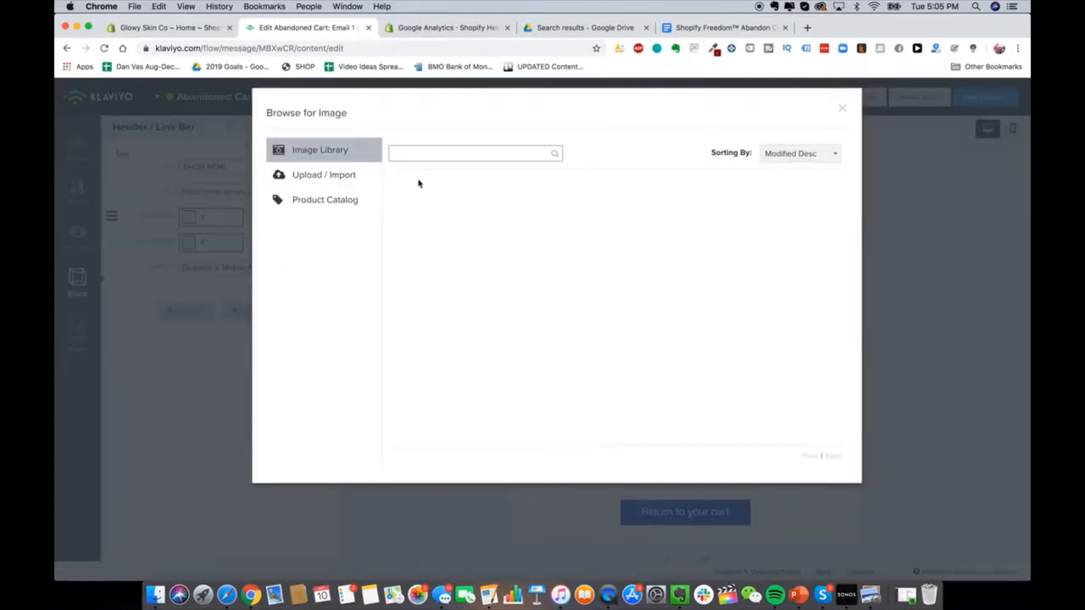
left_click(311, 174)
left_click(582, 237)
left_click_drag(520, 298, 557, 179)
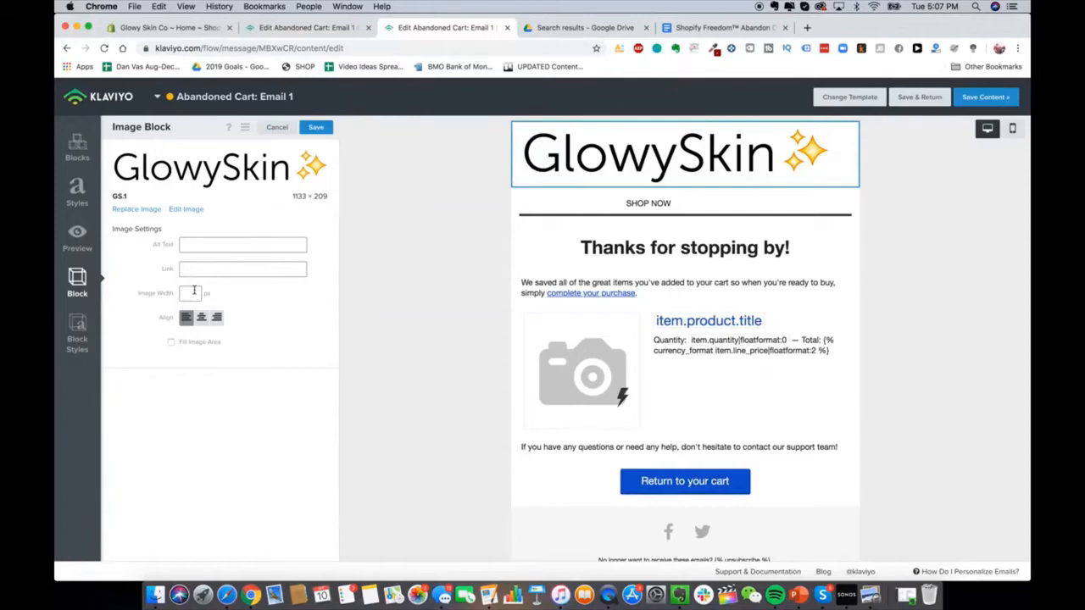
Step: Set the logo width to 280, centre it, and tick Fill Image Area
type("500")
key("BackSpace")
key("BackSpace")
key("BackSpace")
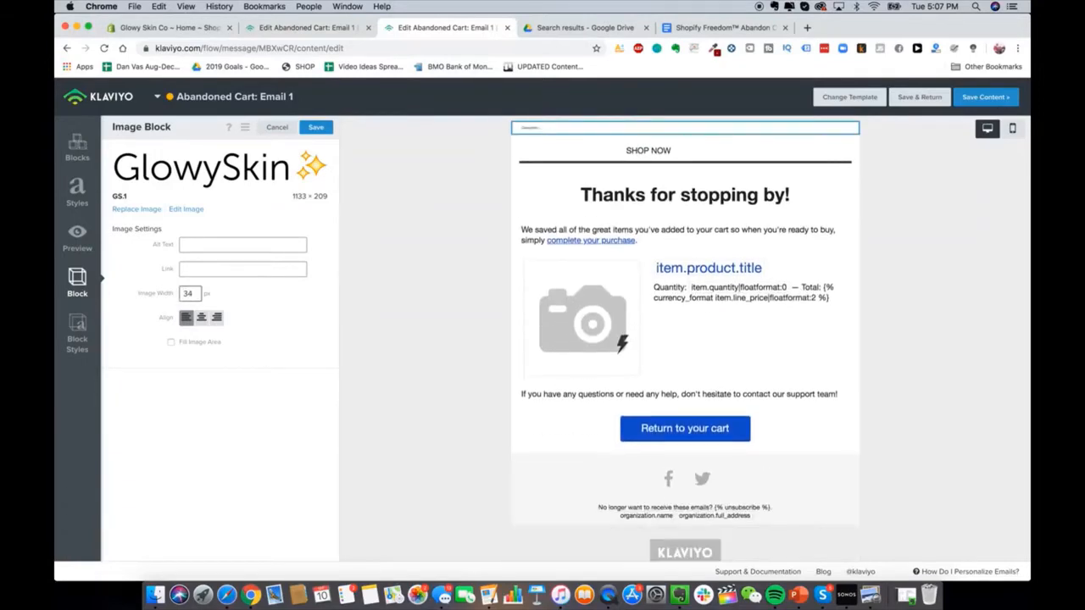
type("200")
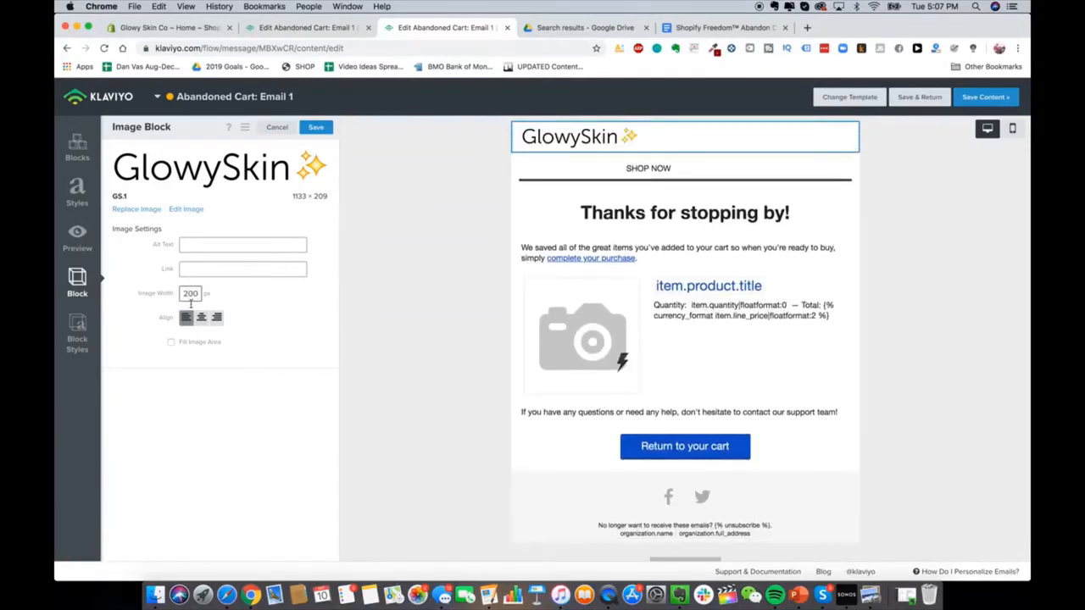
left_click(201, 318)
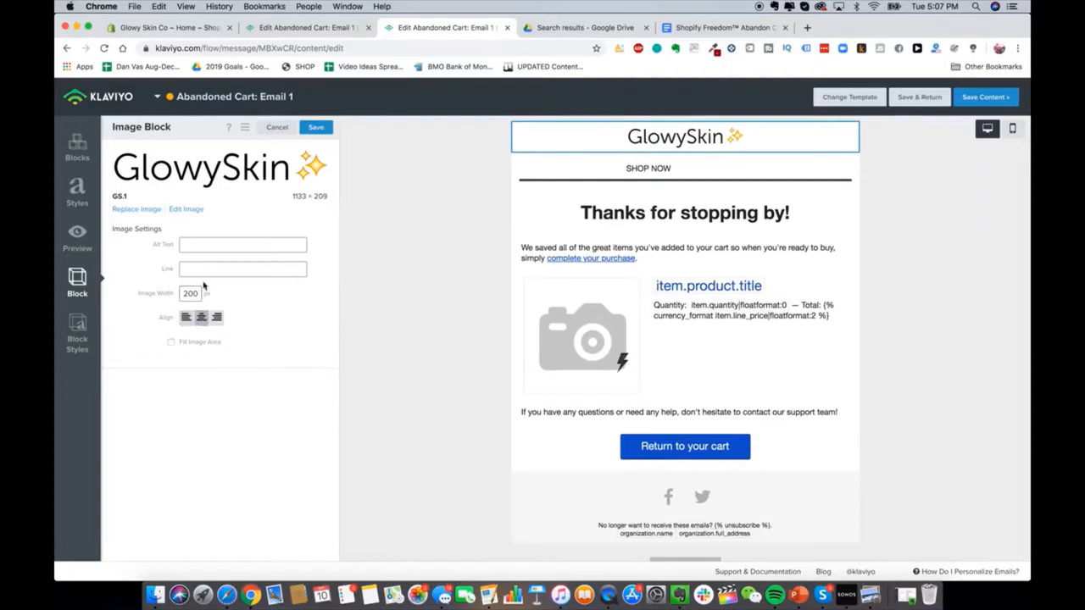
double_click(191, 293)
type("2")
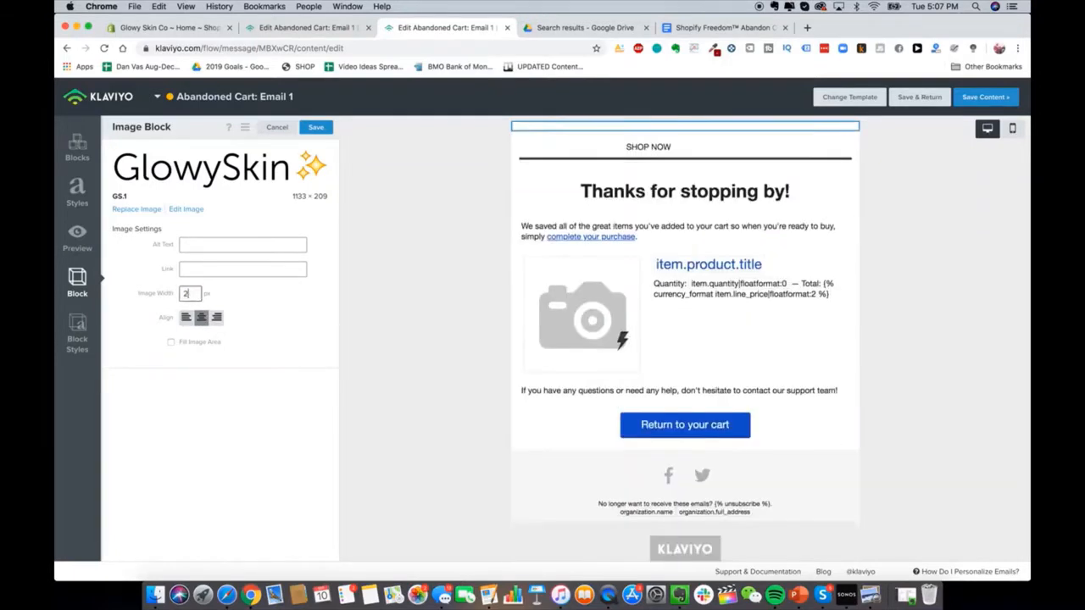
type("80")
left_click(197, 343)
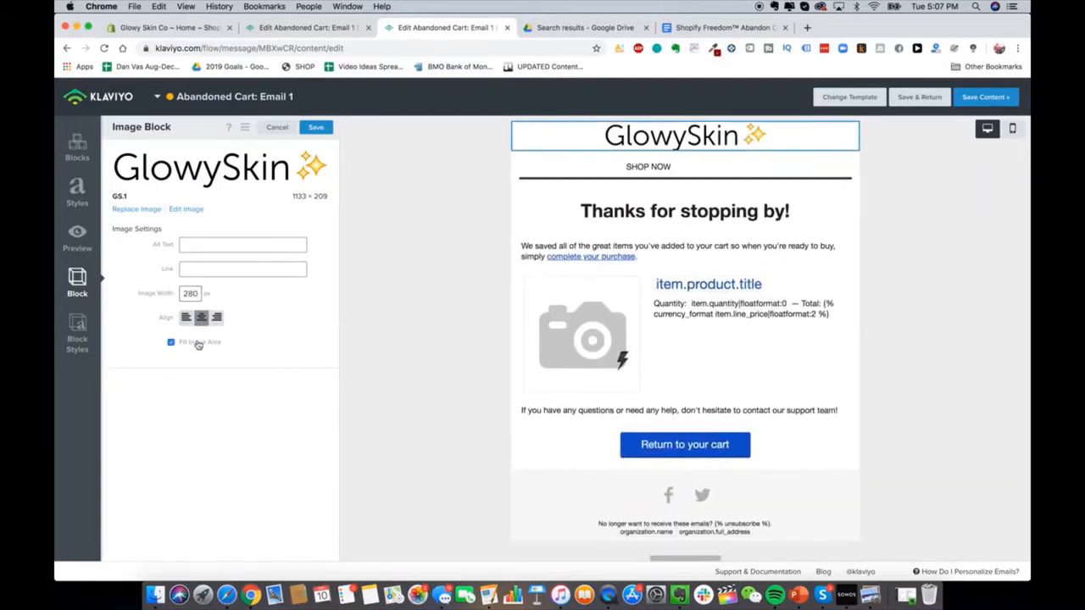
Step: Delete the SHOP NOW link bar from the email
left_click(699, 165)
left_click(497, 160)
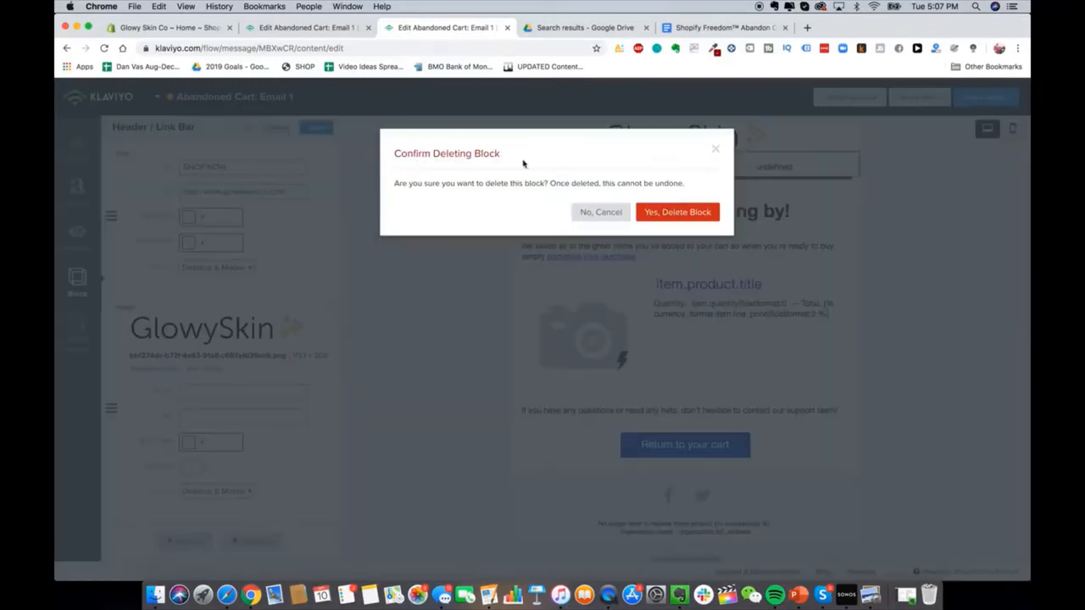
left_click(678, 213)
left_click(682, 203)
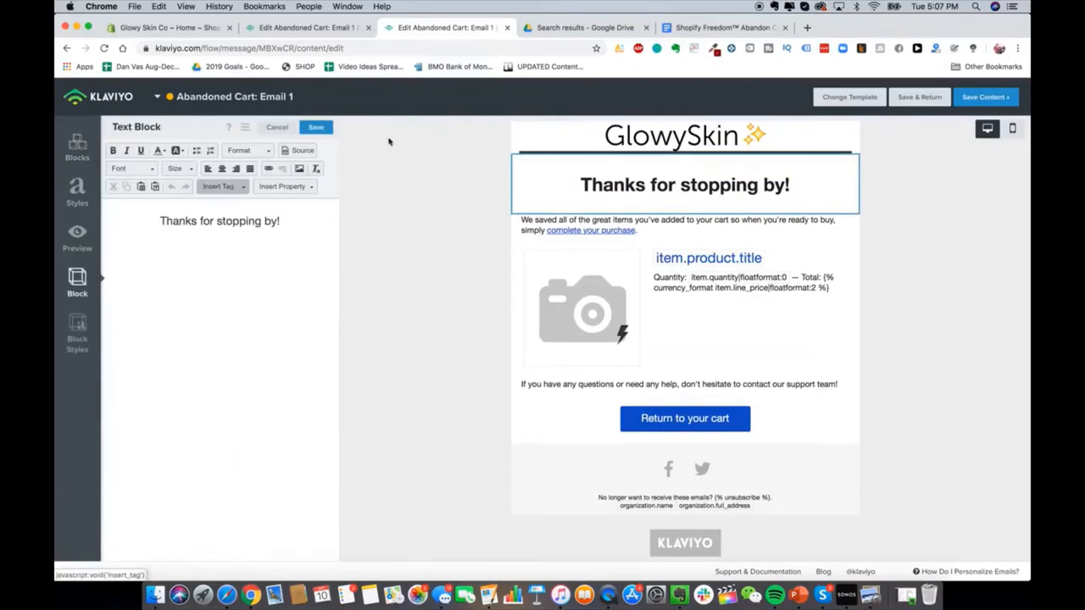
Step: Check the doc for the heading wording and close the duplicate email editor tab
left_click(717, 28)
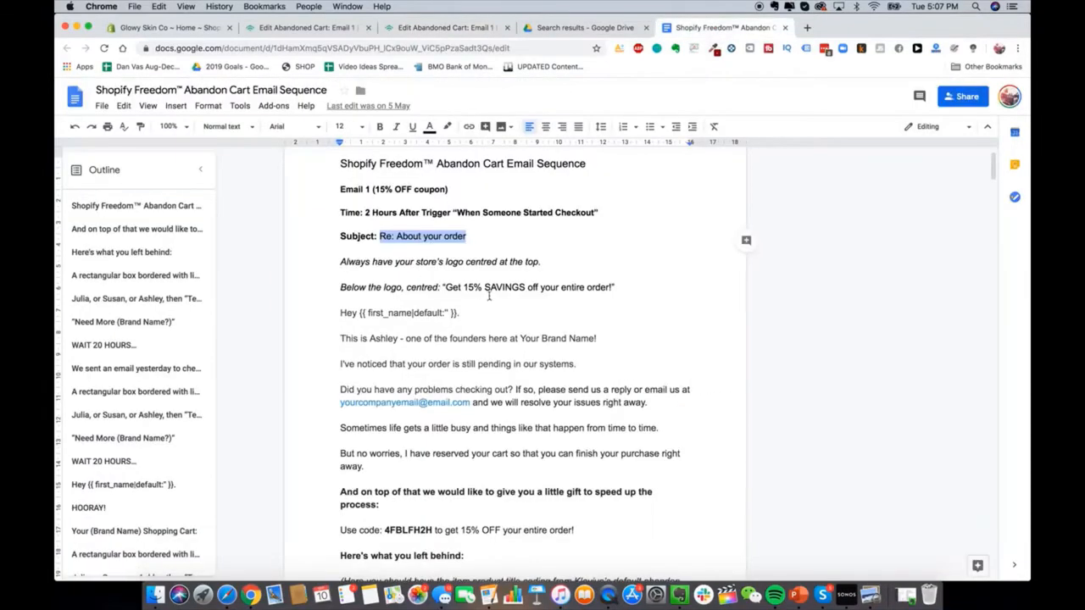
left_click(325, 31)
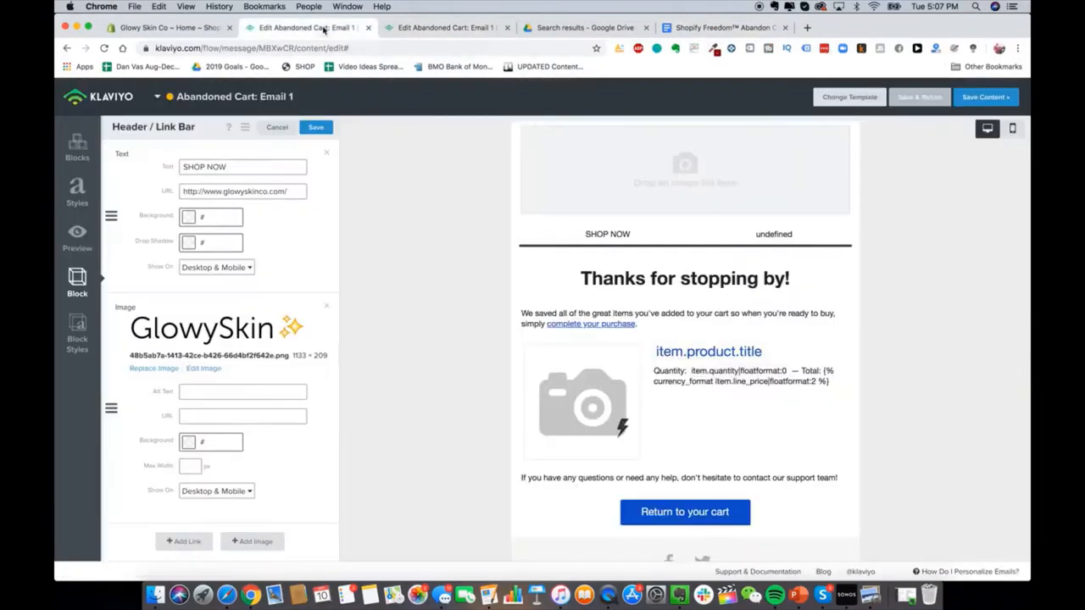
key("super+w")
Step: Change the main heading to 'Get 15% OFF Your Order!' and bring the plan doc back
triple_click(247, 230)
type("Get 15% OFF S")
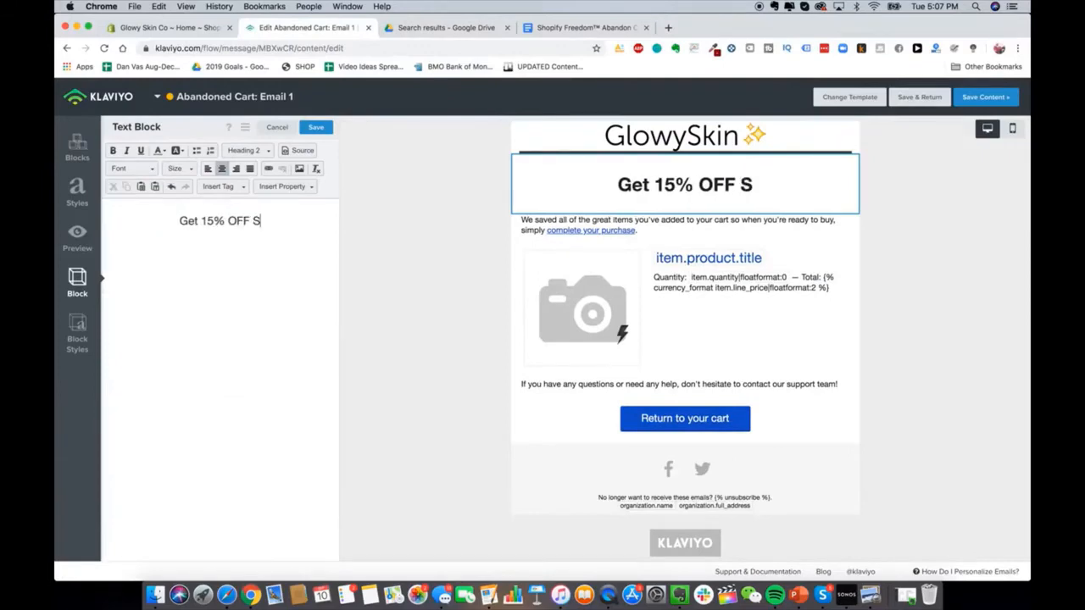
key("BackSpace")
type("Your")
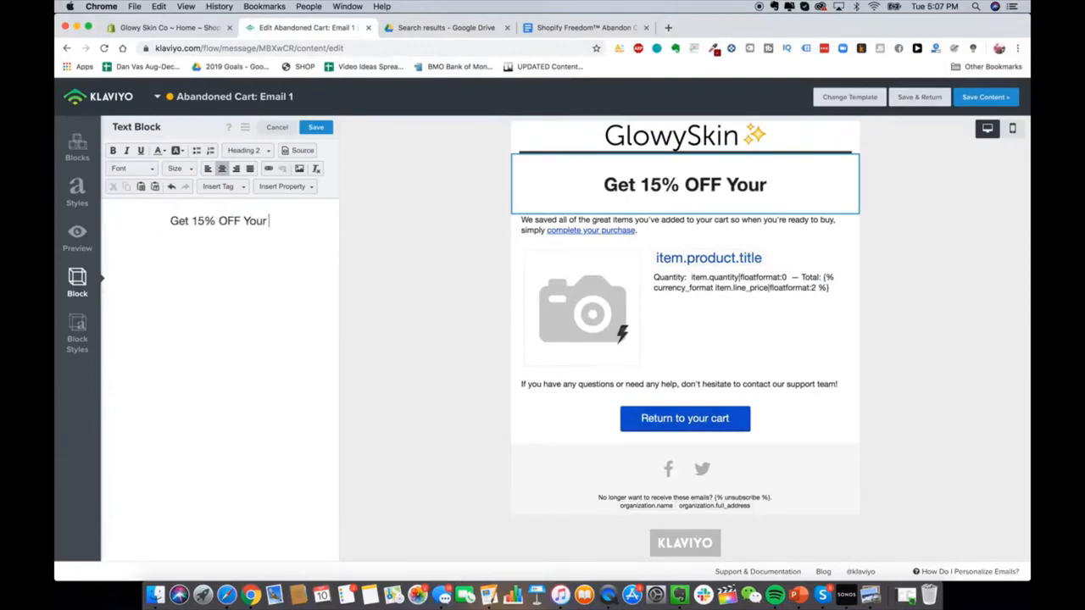
type(" Order!")
left_click(603, 29)
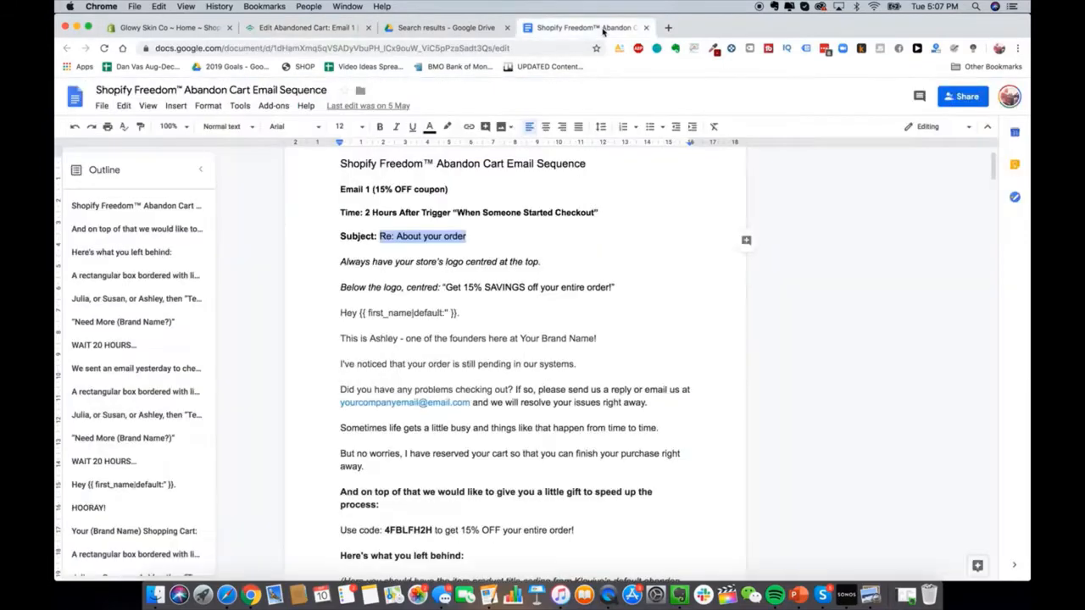
scroll(520, 308, "down", 1)
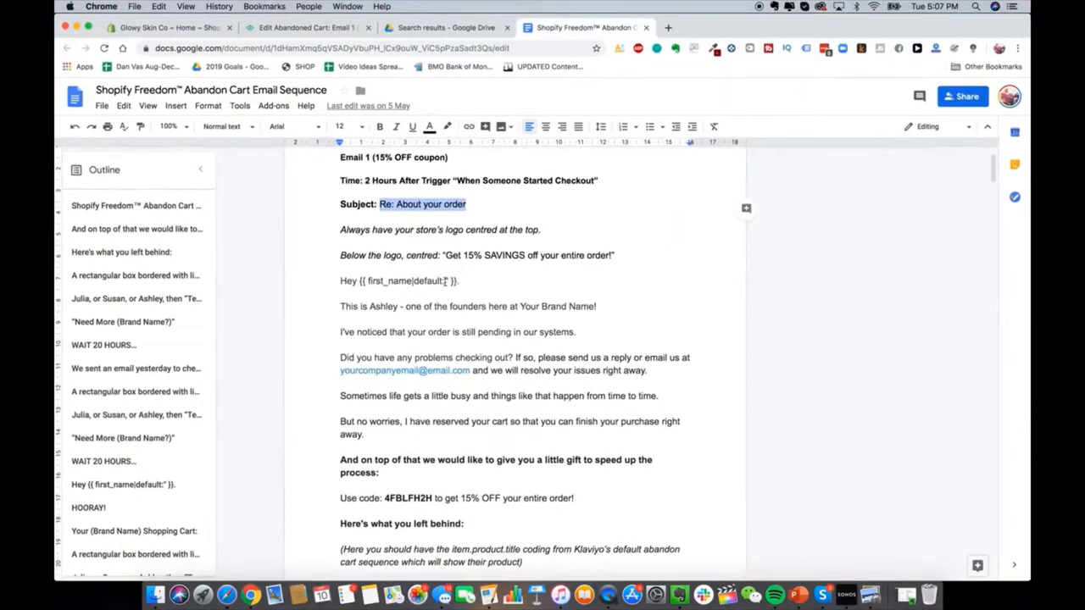
scroll(409, 282, "down", 2)
left_click_drag(337, 216, 462, 460)
left_click(343, 197)
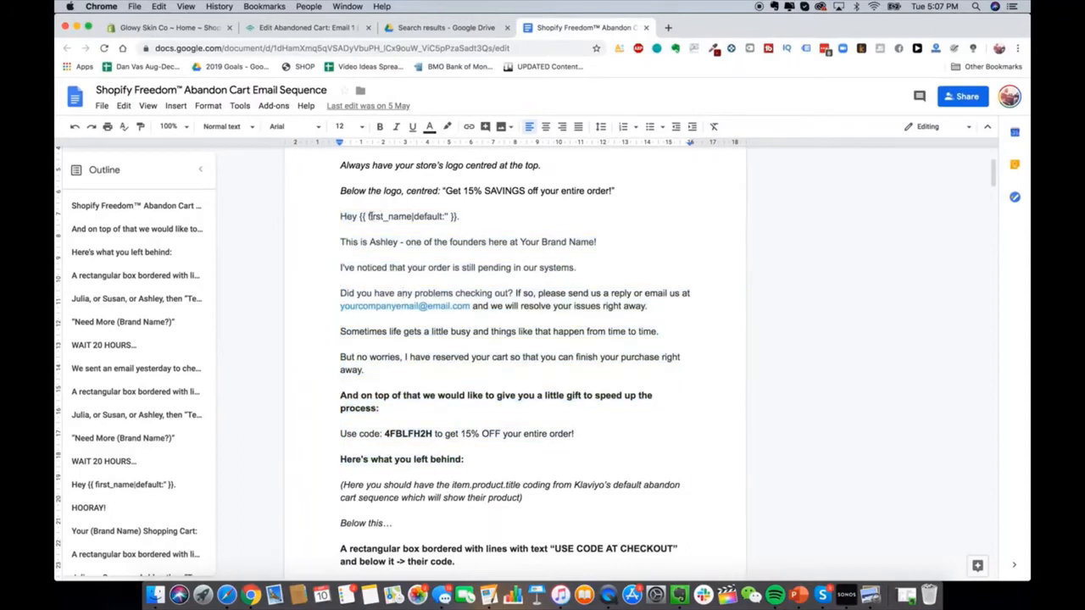
double_click(379, 242)
left_click(380, 243)
scroll(380, 246, "up", 1)
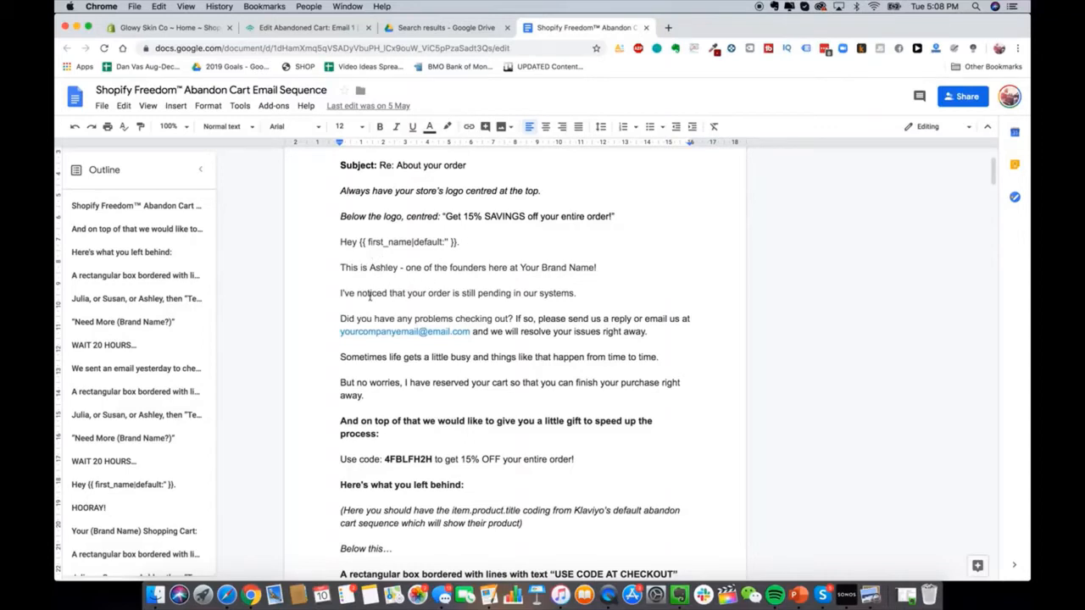
Step: Select the doc's email copy from the greeting to 'Here's what you left behind:' and return to Klaviyo
scroll(329, 232, "down", 1)
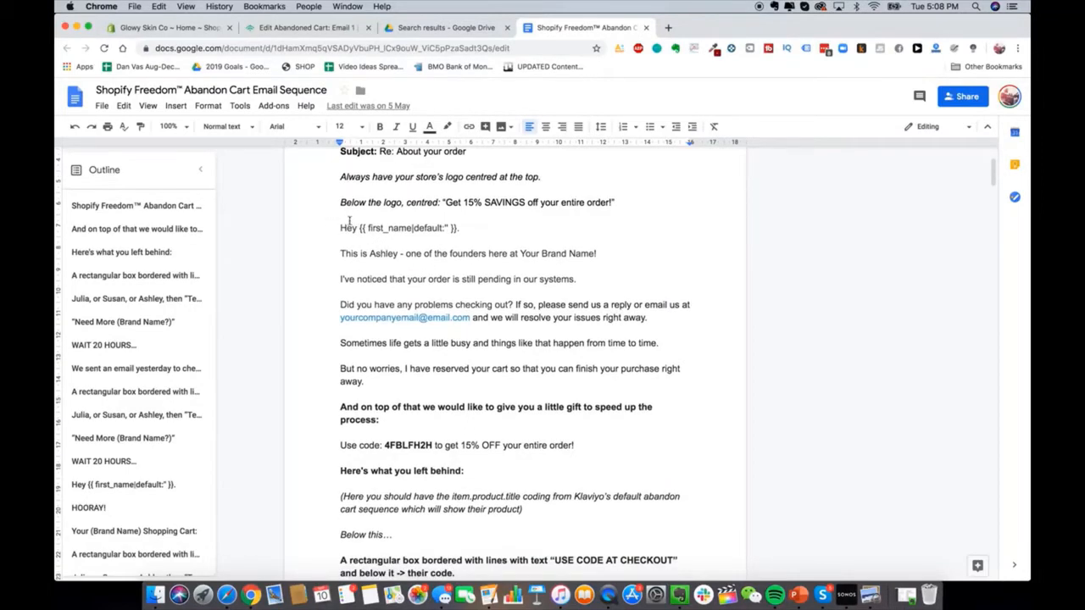
left_click_drag(340, 227, 535, 481)
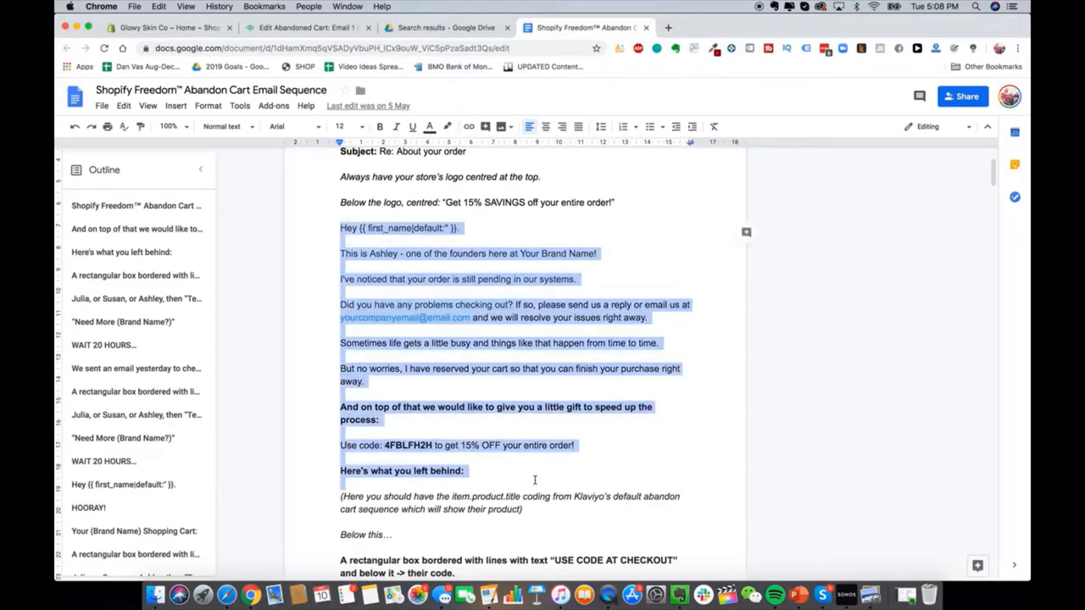
left_click(310, 28)
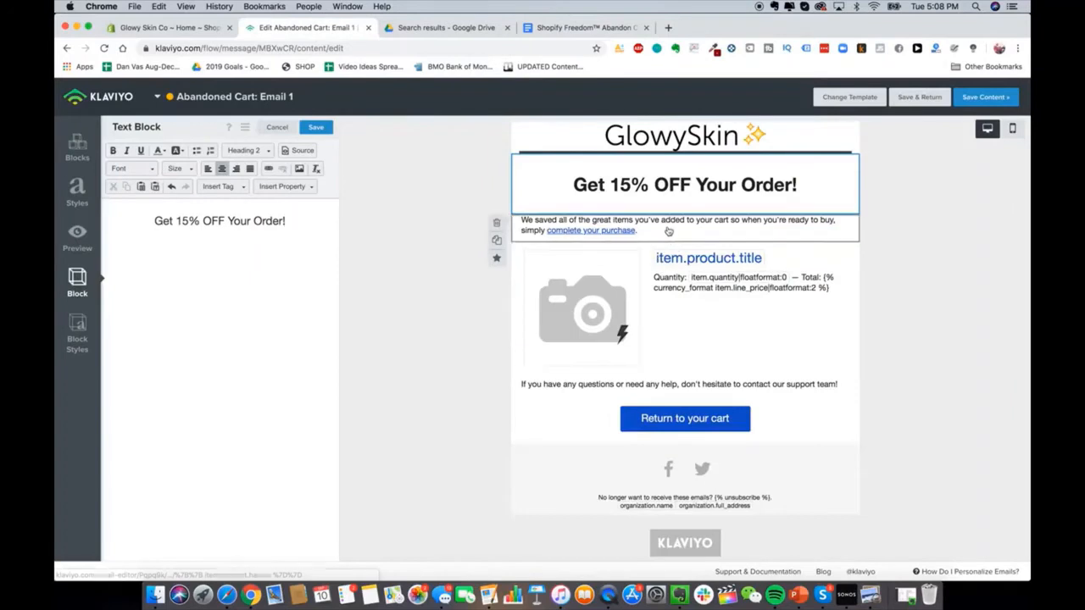
Step: Replace the intro text block's contents with the pasted email copy
left_click(668, 231)
left_click(242, 235)
key("ctrl+a")
key("ctrl+v")
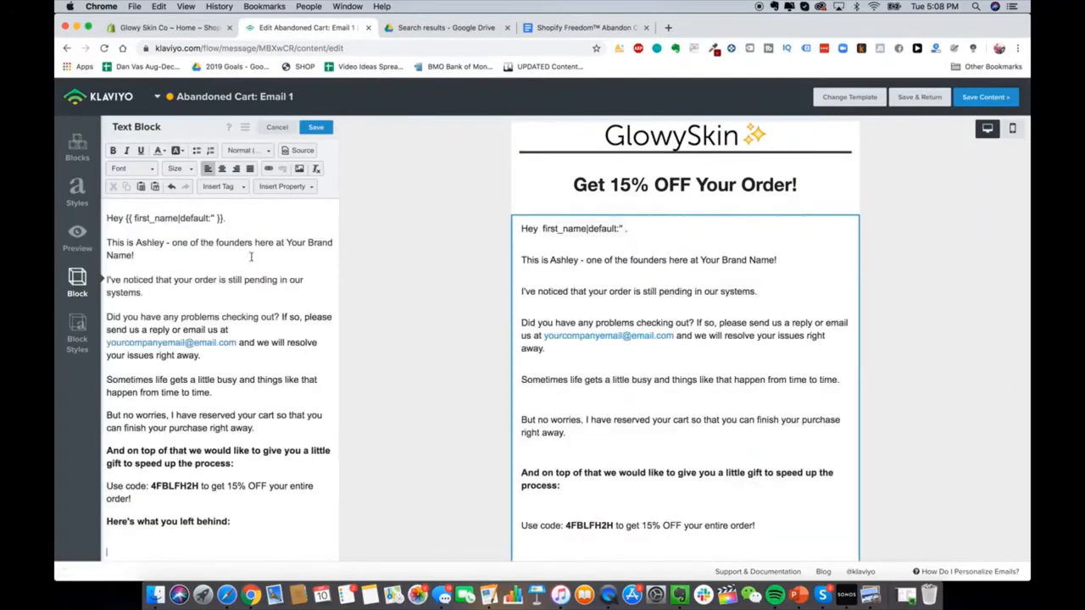
Step: Remove the extra blank lines and replace the placeholder address with the store's support e-mail
left_click(178, 264)
key("BackSpace")
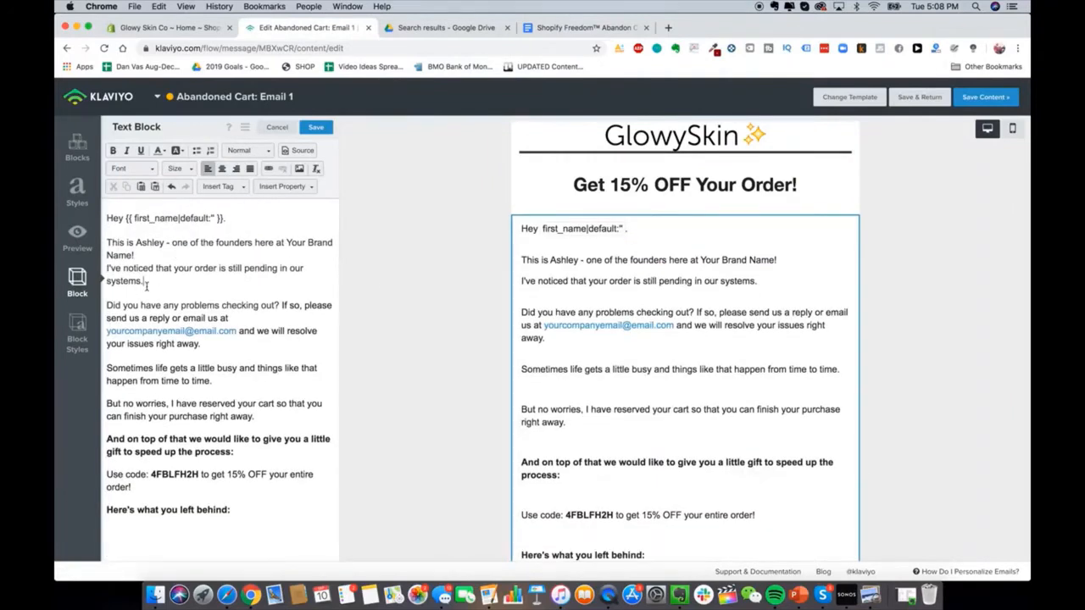
left_click(136, 290)
key("BackSpace")
left_click(111, 320)
key("BackSpace")
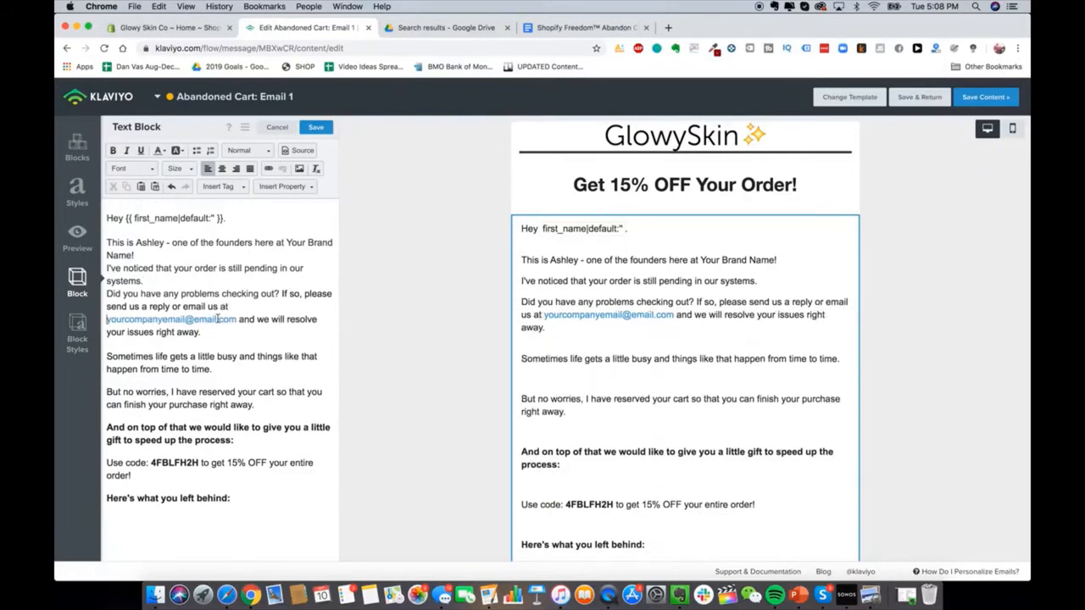
left_click_drag(235, 318, 107, 320)
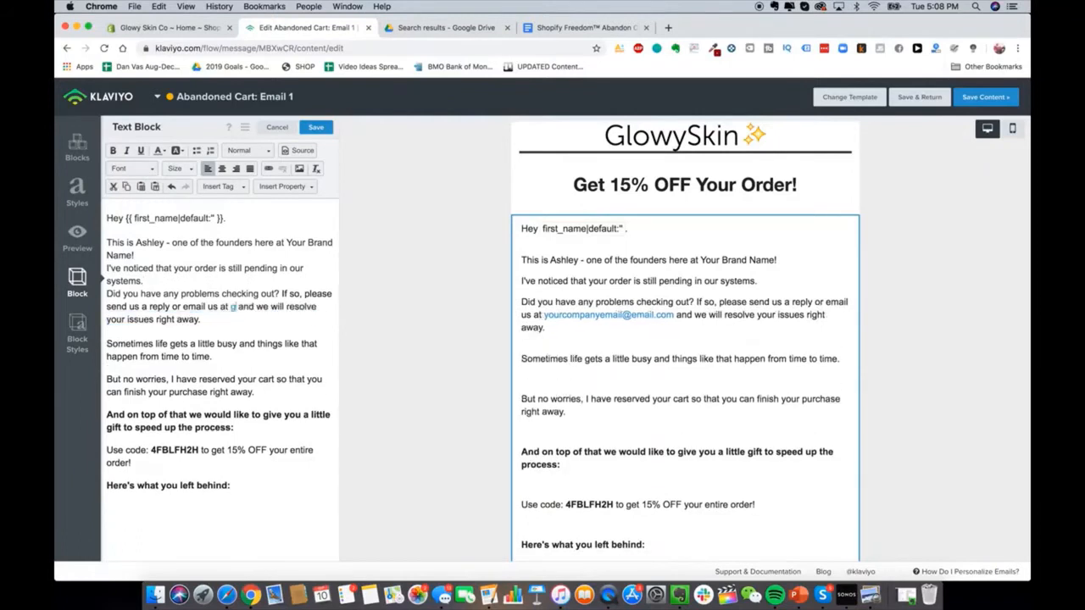
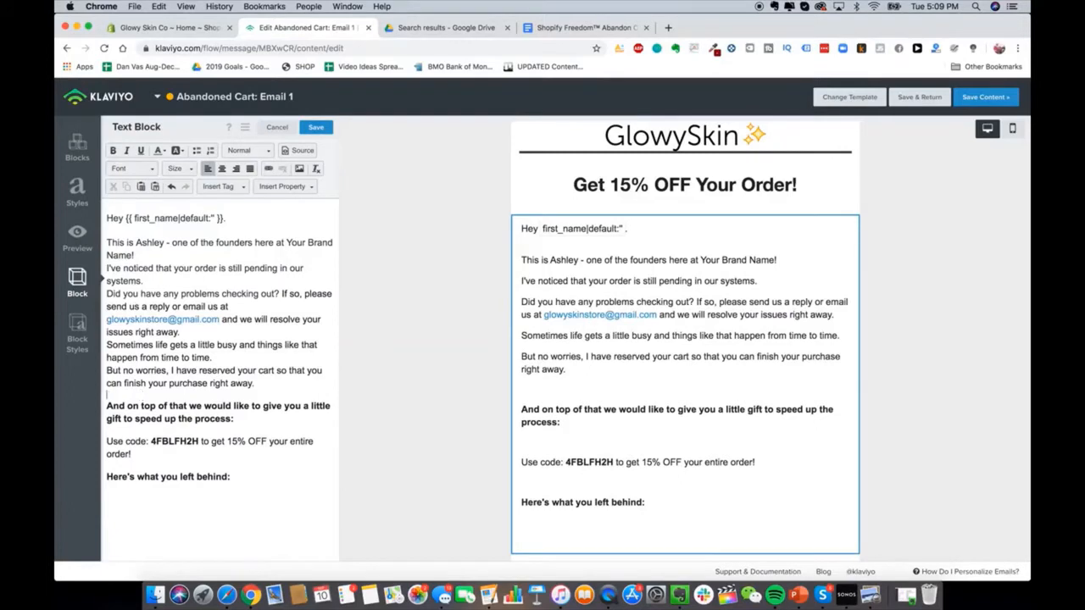
Step: Keep the 'And on top of that' paragraph left-aligned and remove the blank line above it
triple_click(167, 410)
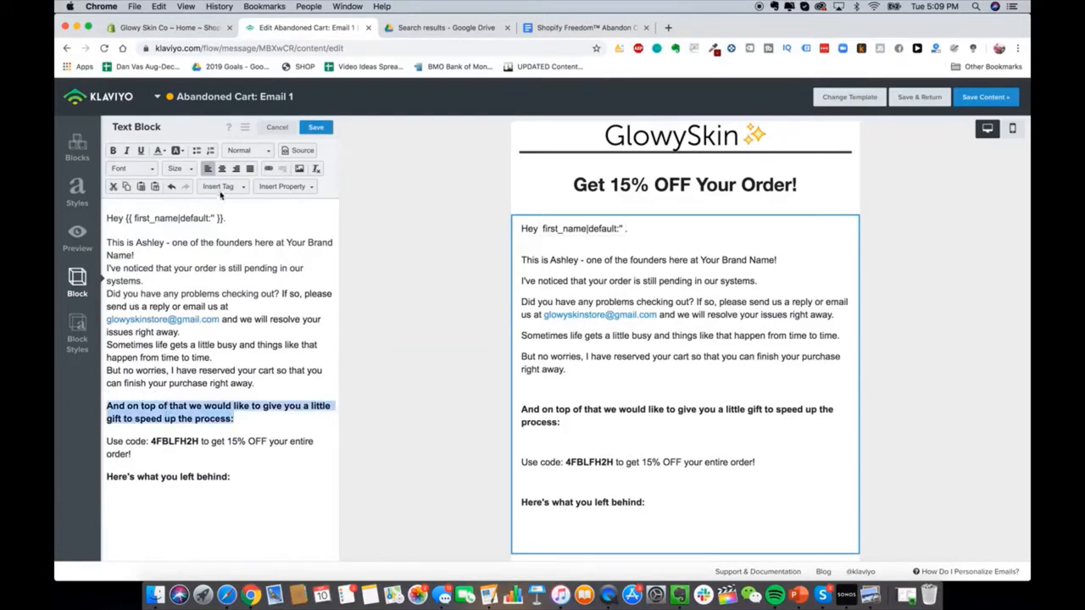
left_click(223, 169)
left_click(208, 169)
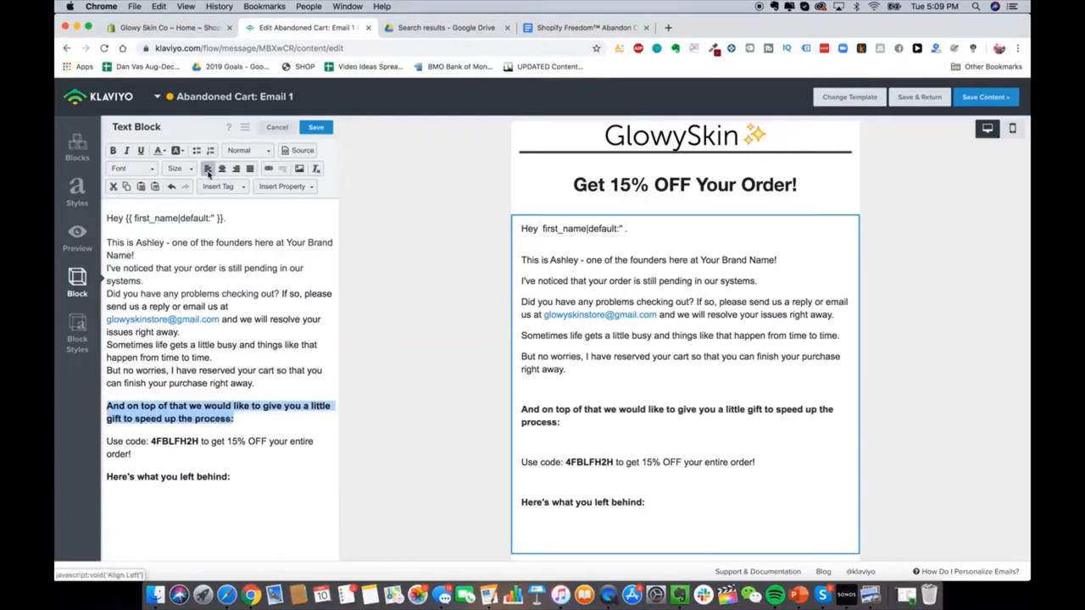
left_click(207, 394)
key("BackSpace")
Step: Make the 'Use code: 4FBLFH2H' line size 18, left-aligned, with no empty line above
triple_click(205, 431)
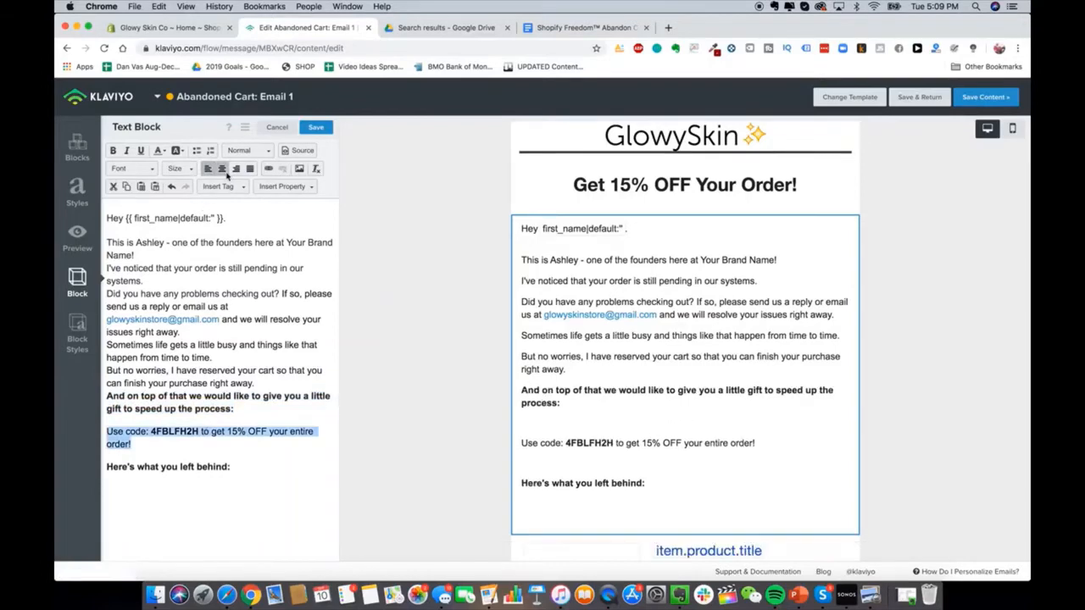
left_click(223, 168)
triple_click(219, 433)
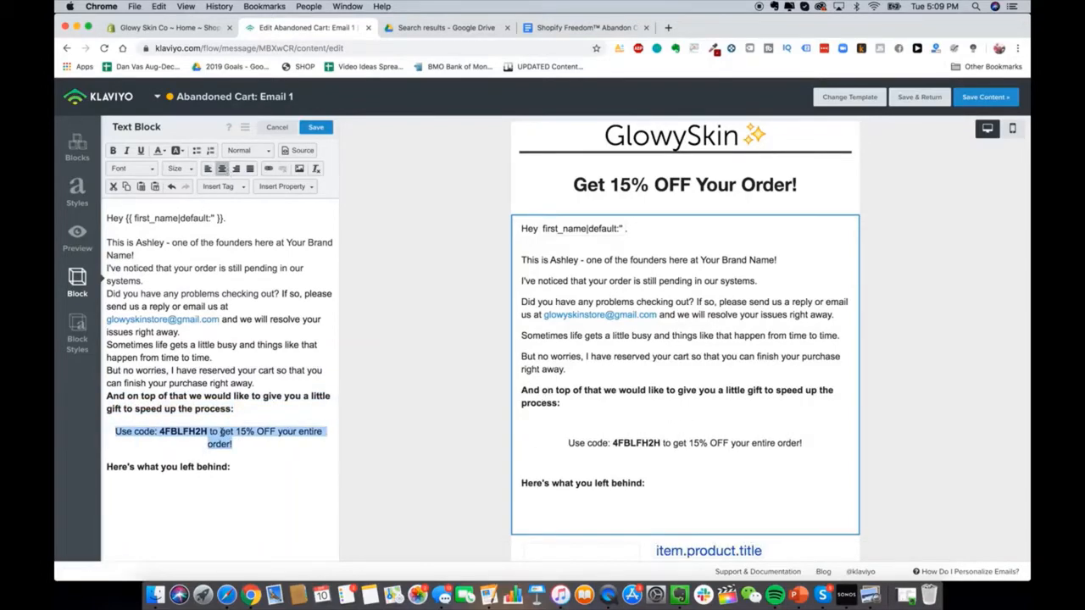
triple_click(230, 446)
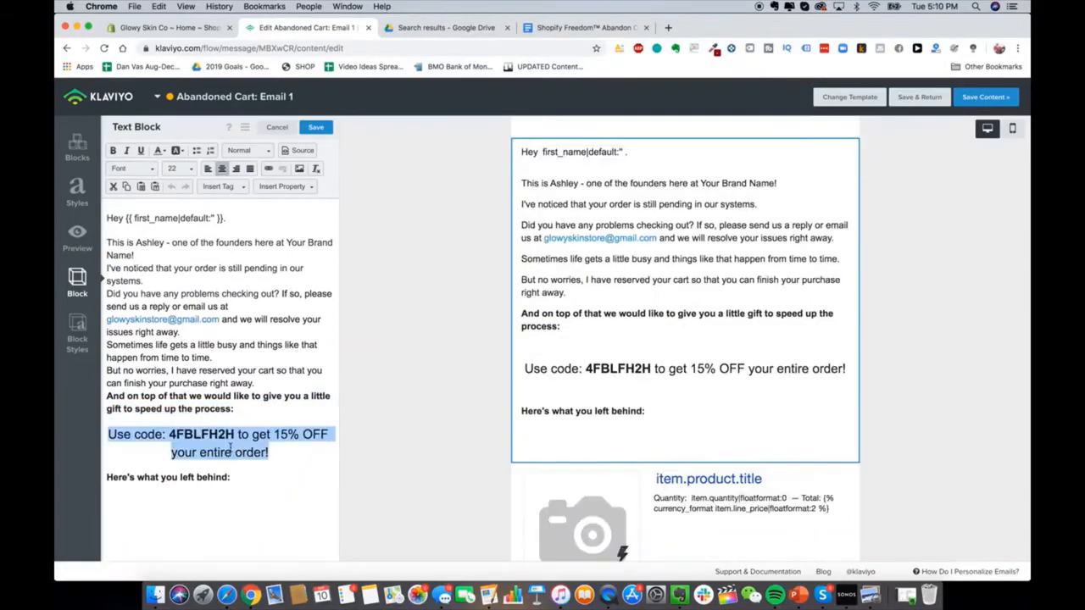
left_click(190, 170)
left_click(180, 183)
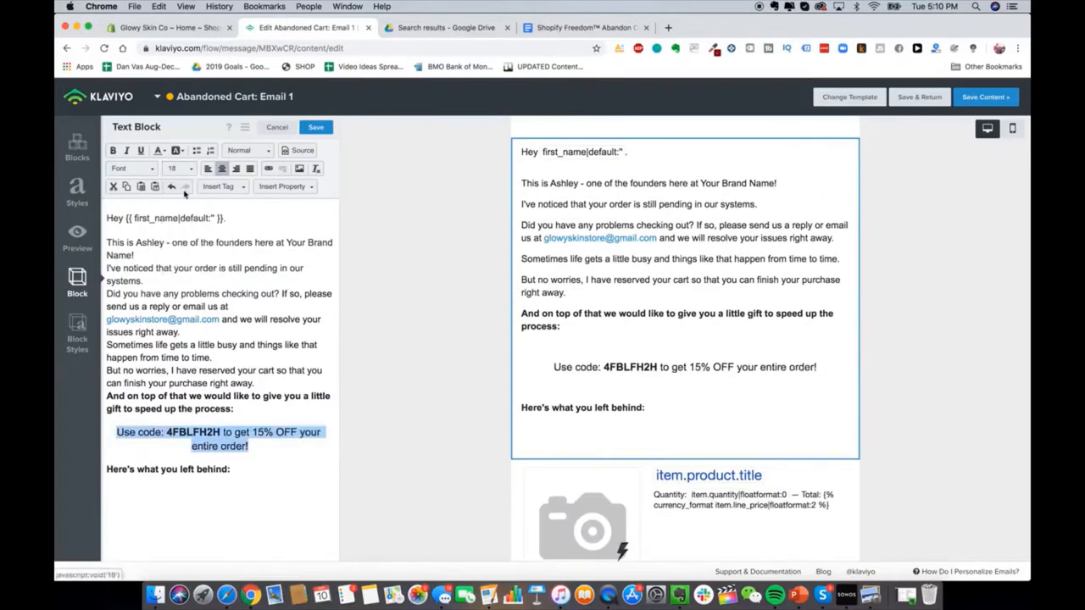
left_click(207, 169)
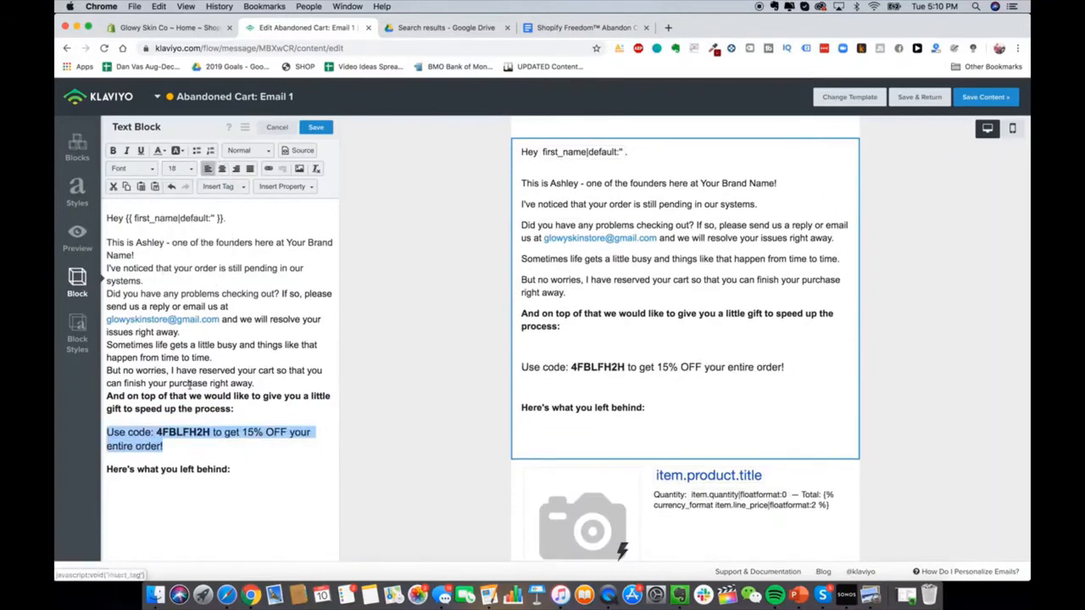
left_click(187, 414)
key("BackSpace")
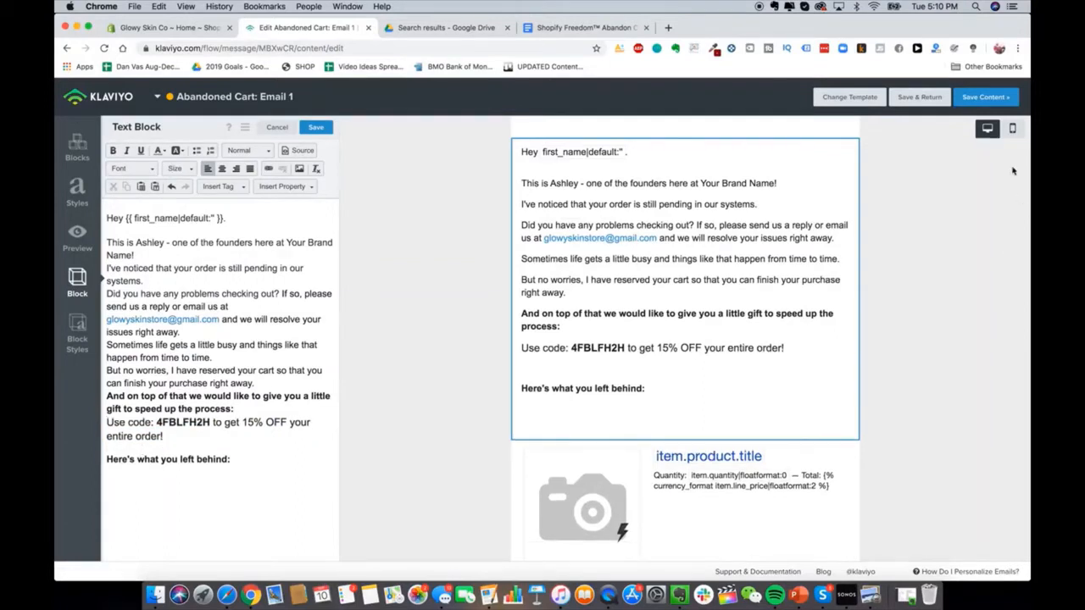
Step: Check the mobile preview, then remove the empty line after 'Here's what you left behind:'
left_click(1012, 128)
scroll(787, 348, "down", 3)
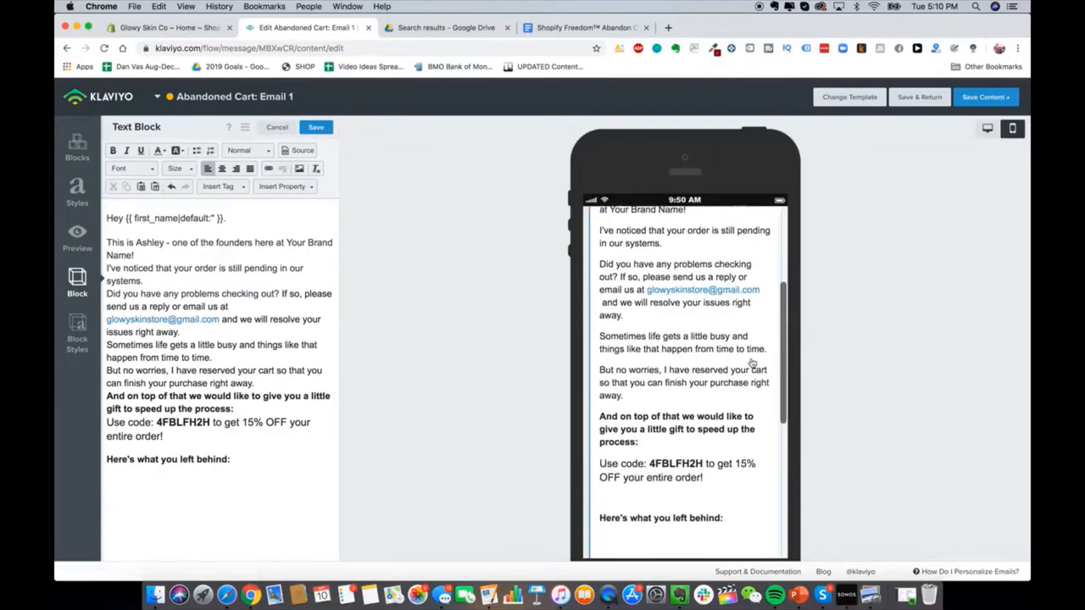
left_click(988, 128)
key("BackSpace")
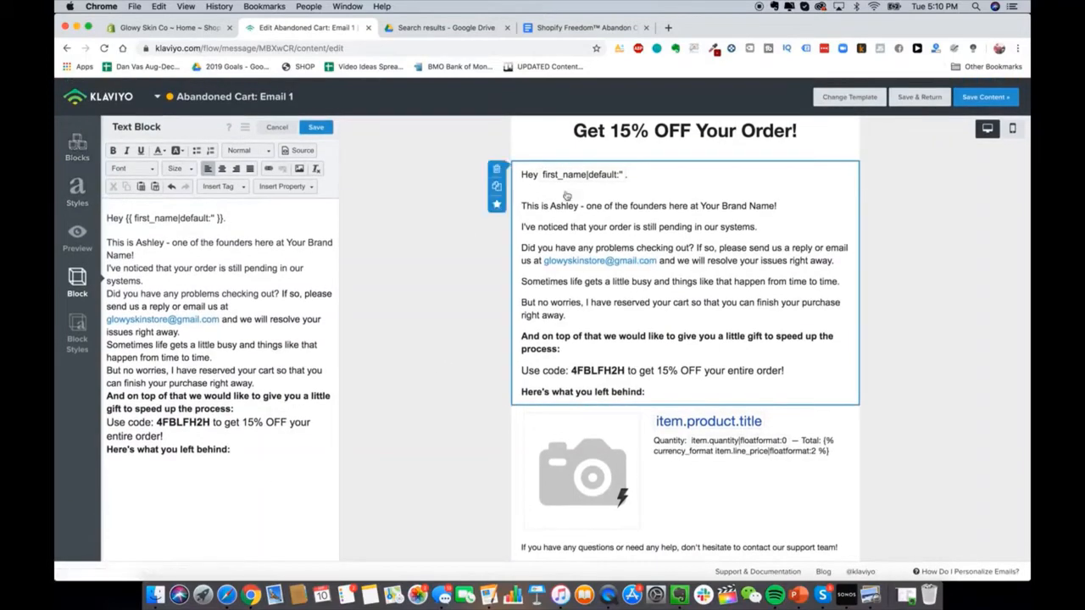
Step: Duplicate the text block and place the copy below the product item block
left_click(497, 187)
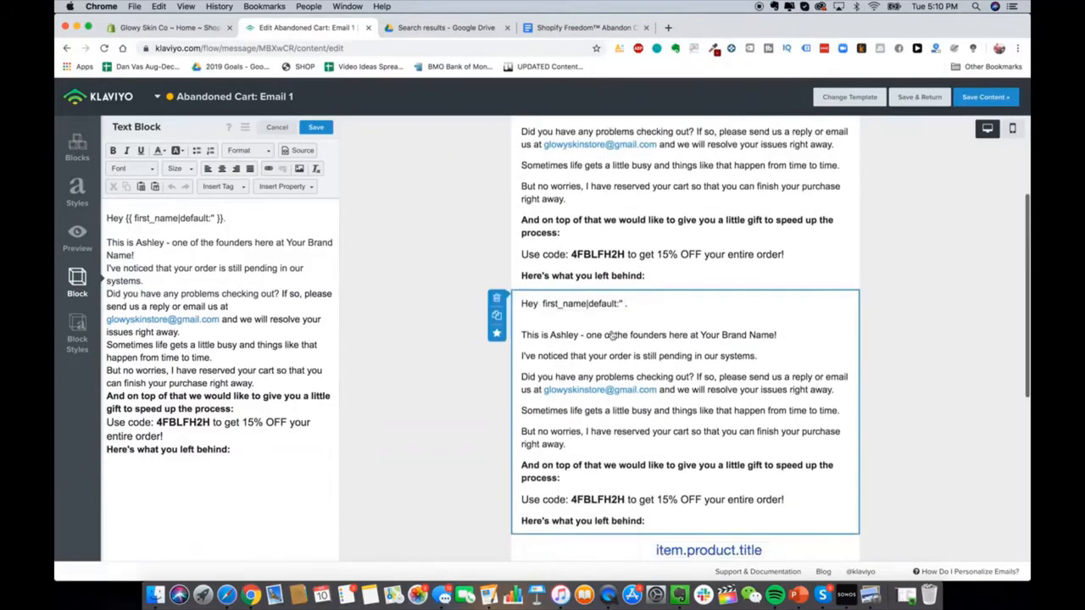
left_click_drag(780, 212, 791, 324)
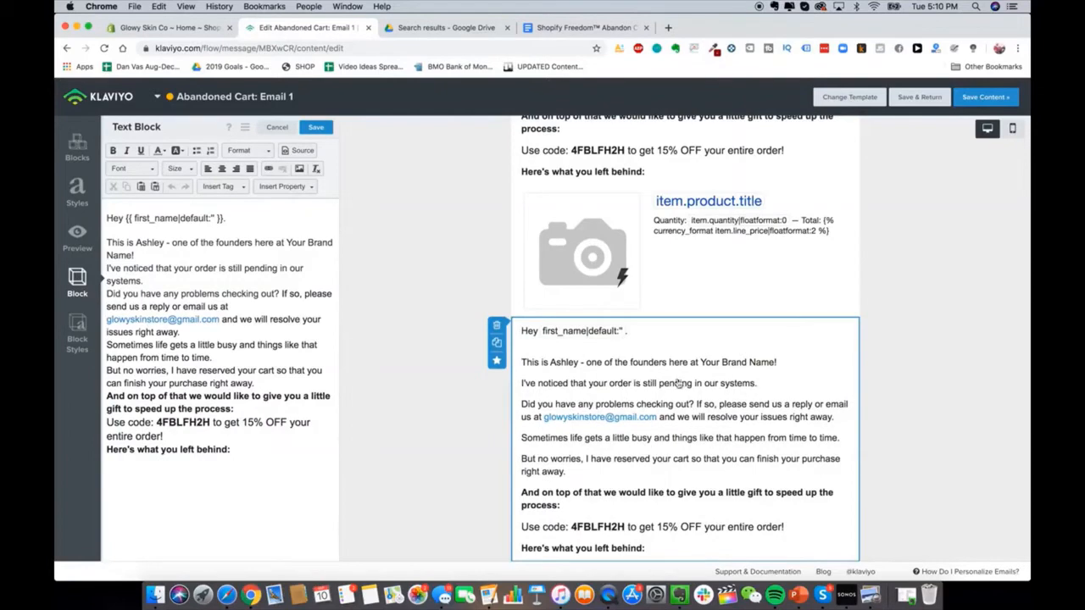
left_click(585, 27)
scroll(481, 331, "down", 4)
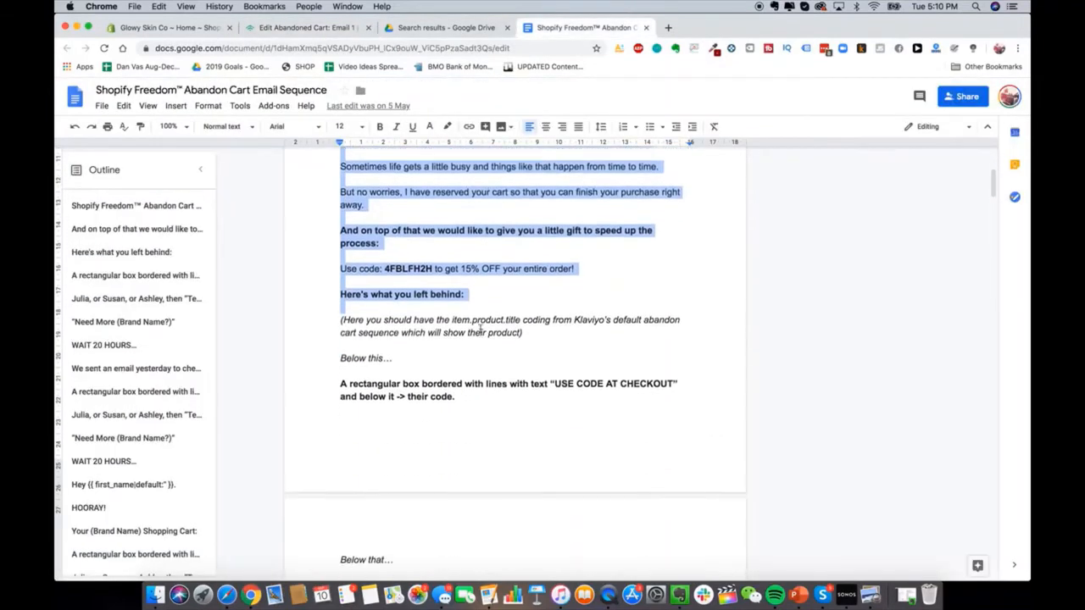
scroll(480, 331, "down", 3)
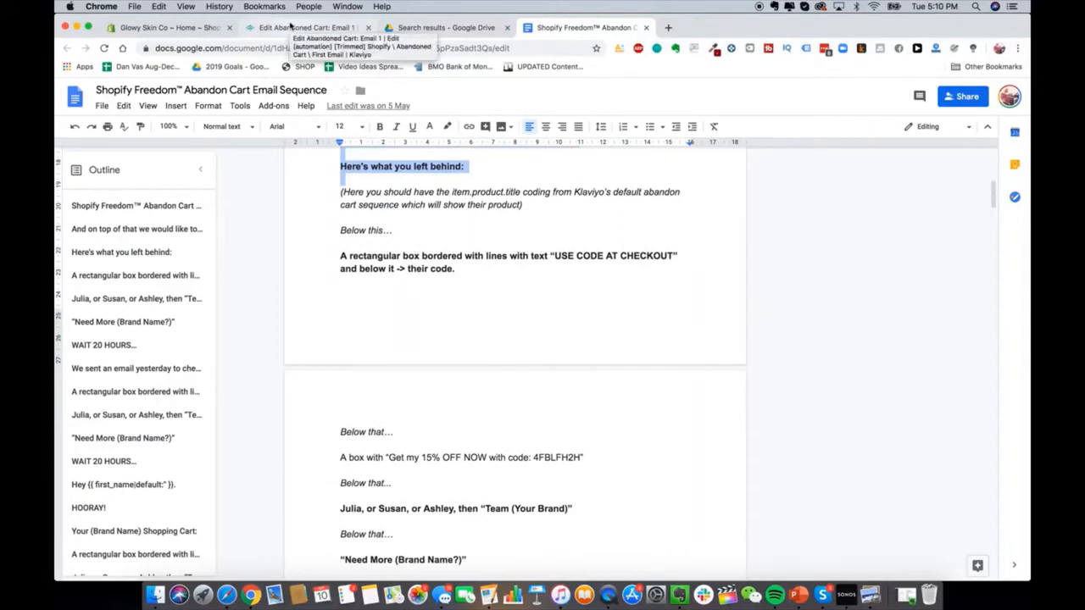
left_click(291, 26)
scroll(711, 488, "down", 2)
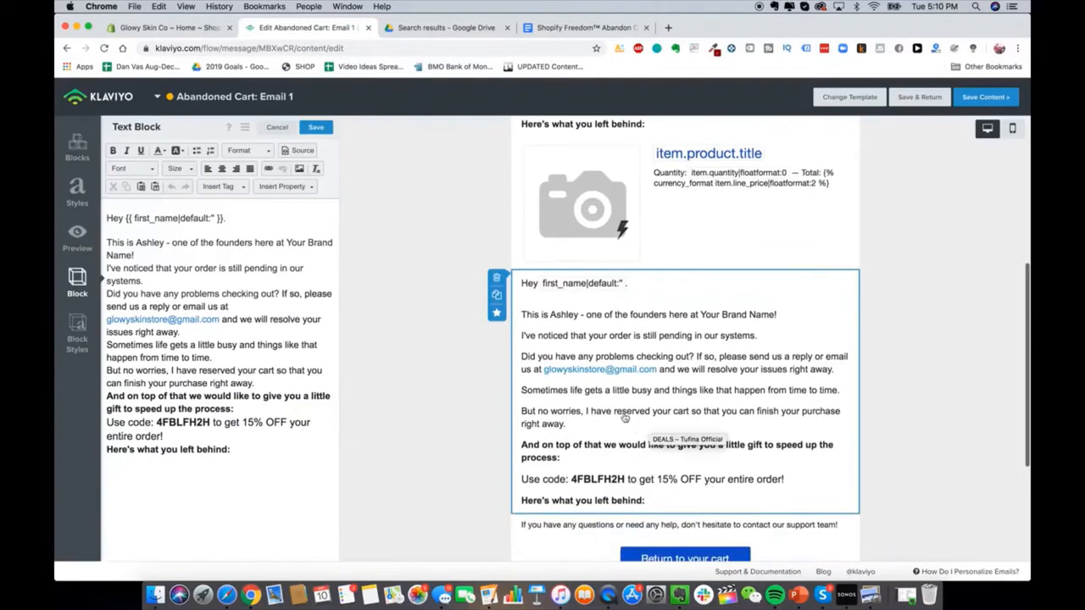
Step: Replace the copied block's text with bold, centred 'USE CODE AT CHECKOUT' at size 22
triple_click(297, 308)
key("super+a")
type("USE ")
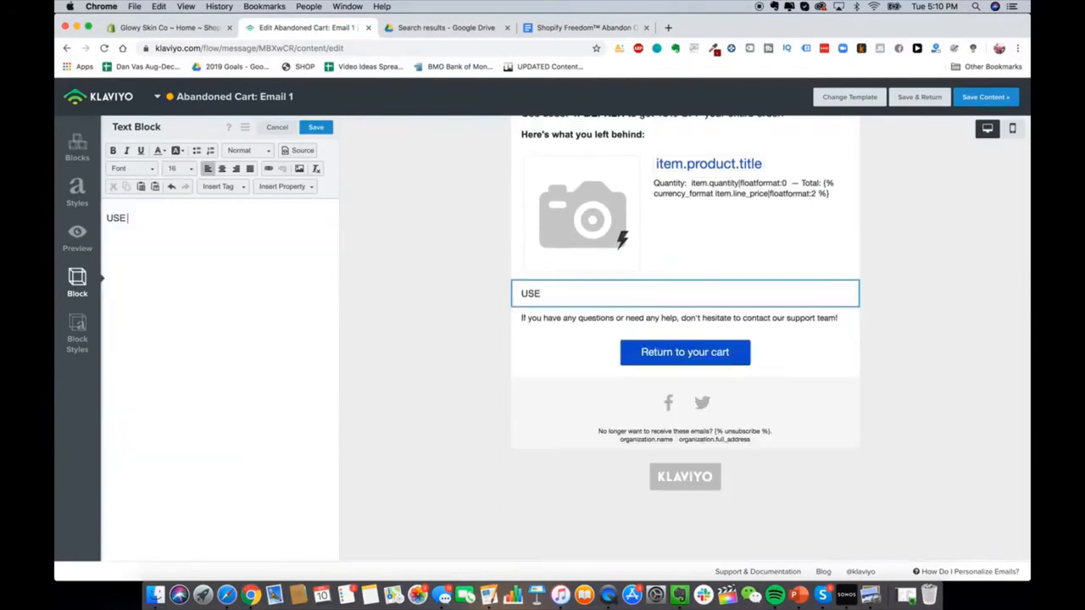
type("CODE AT CHECKOUT")
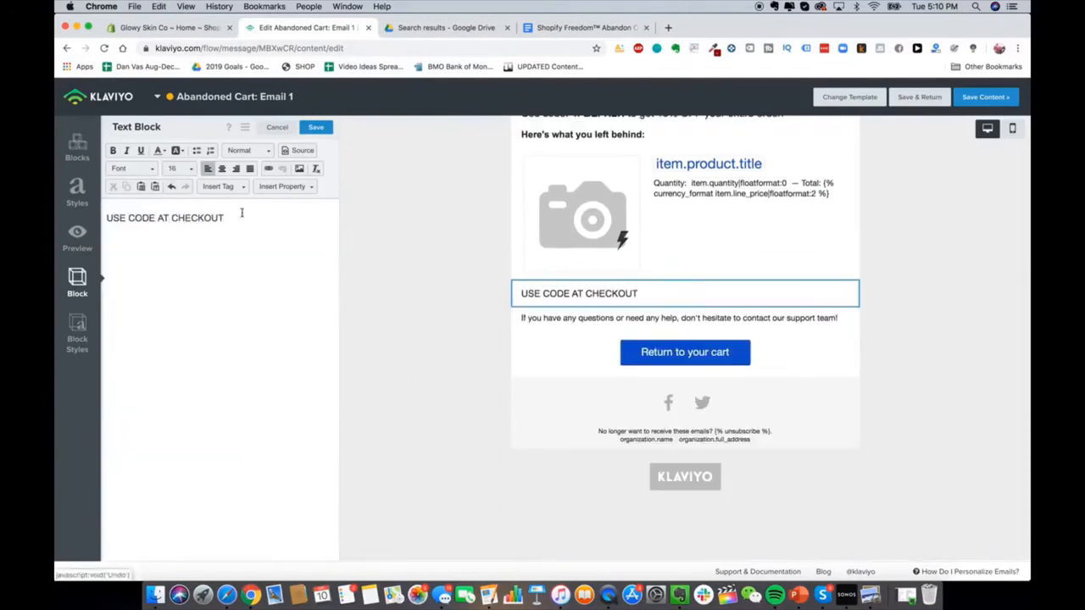
left_click(222, 169)
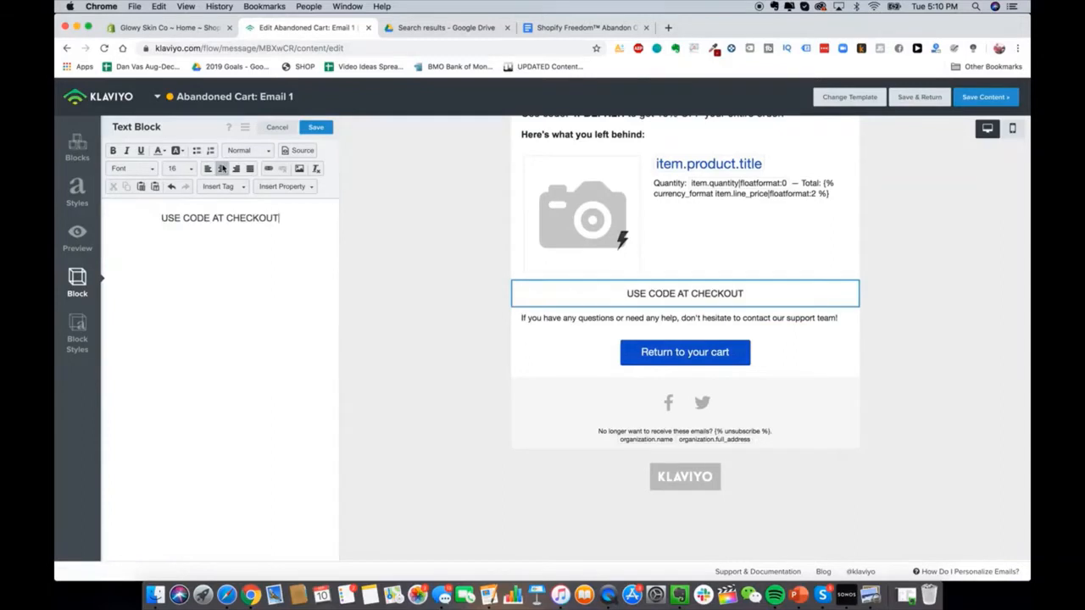
key("super+a")
left_click(113, 150)
left_click(179, 169)
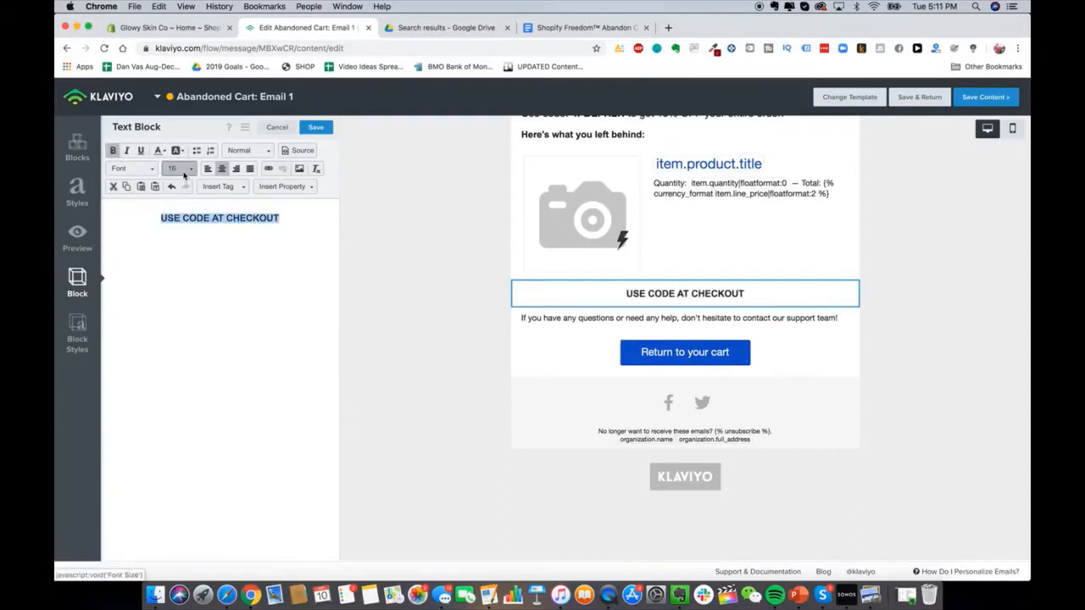
left_click(194, 257)
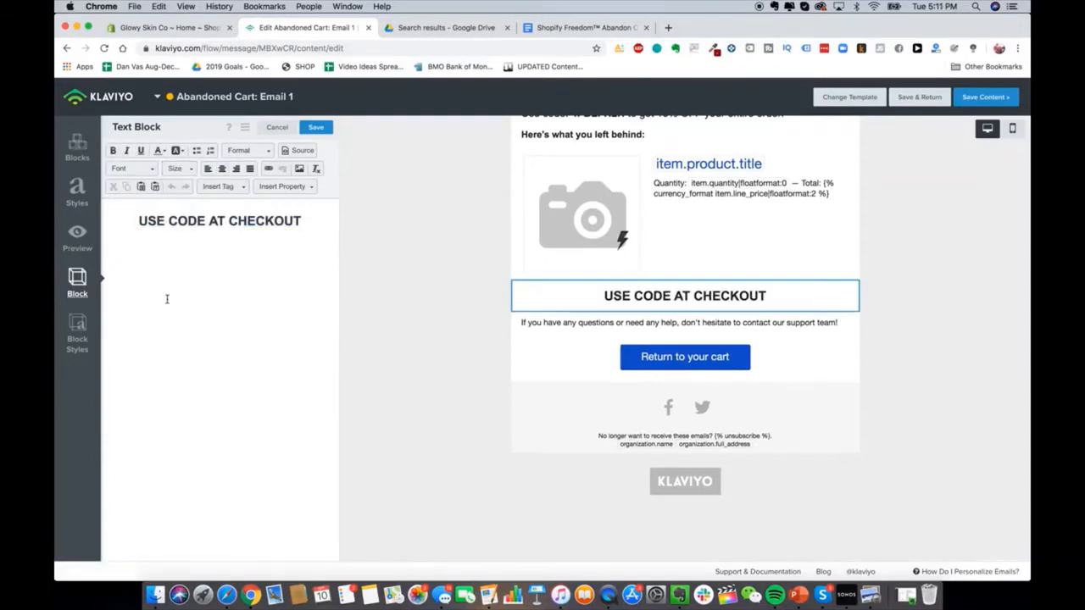
Step: Give the checkout block a white background
left_click(74, 335)
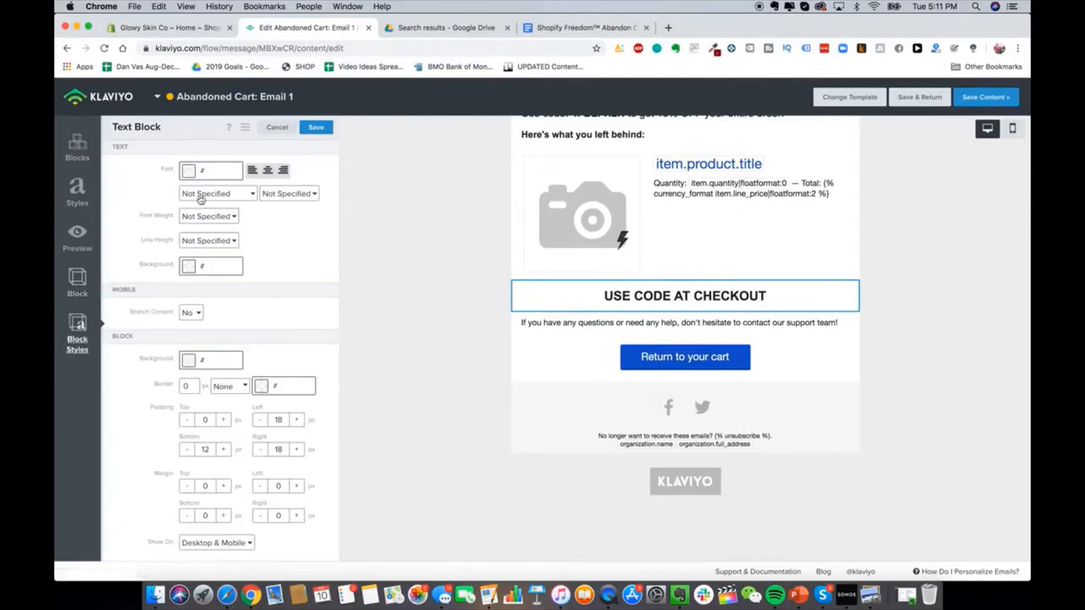
double_click(192, 386)
left_click(240, 359)
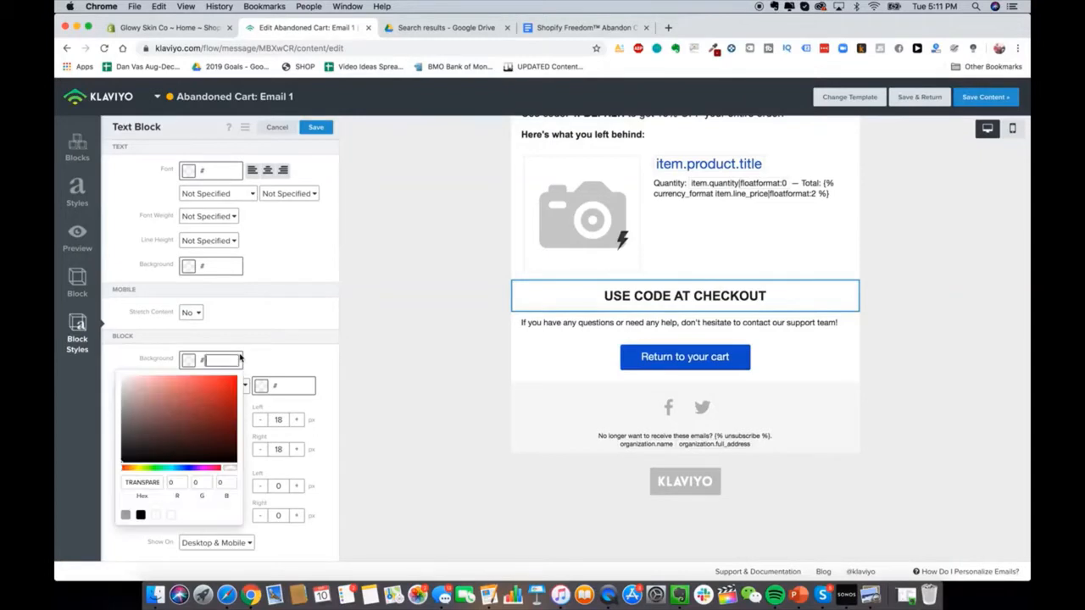
left_click_drag(155, 439, 126, 472)
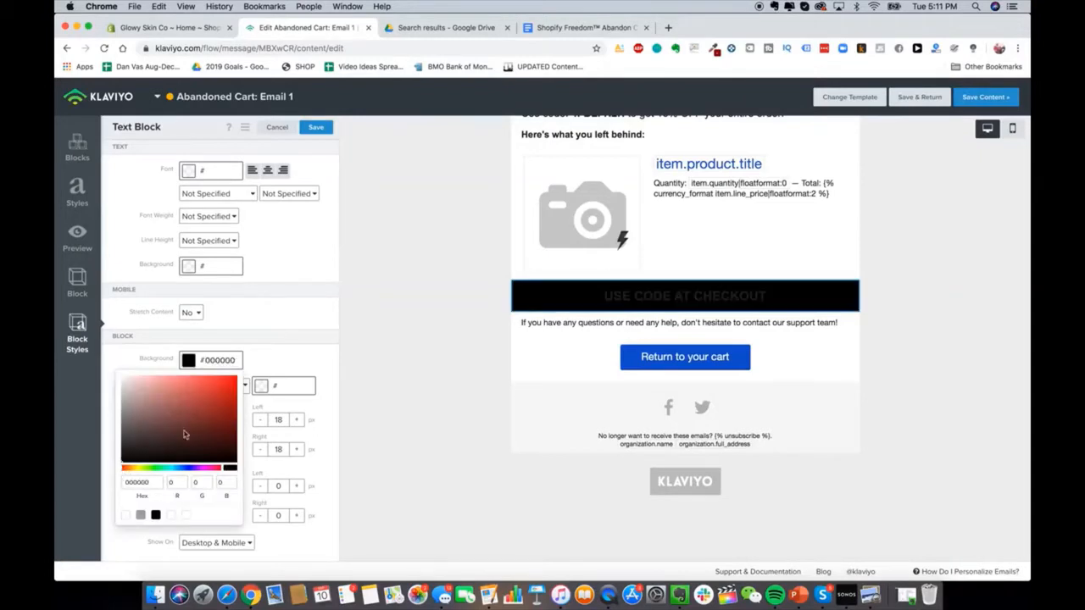
left_click(275, 355)
left_click(186, 362)
left_click(177, 412)
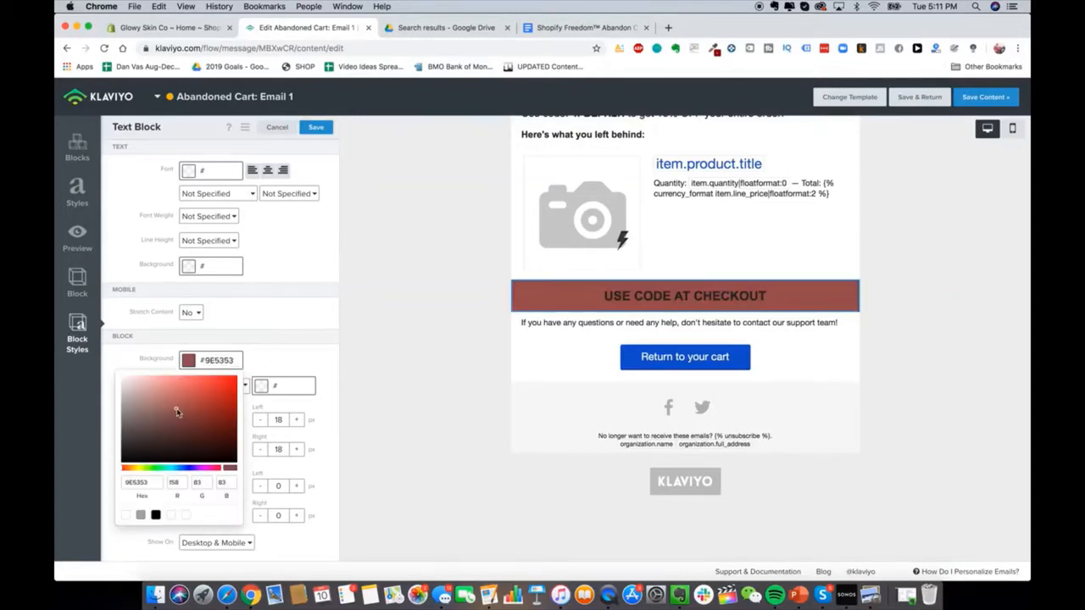
left_click(125, 514)
left_click(194, 388)
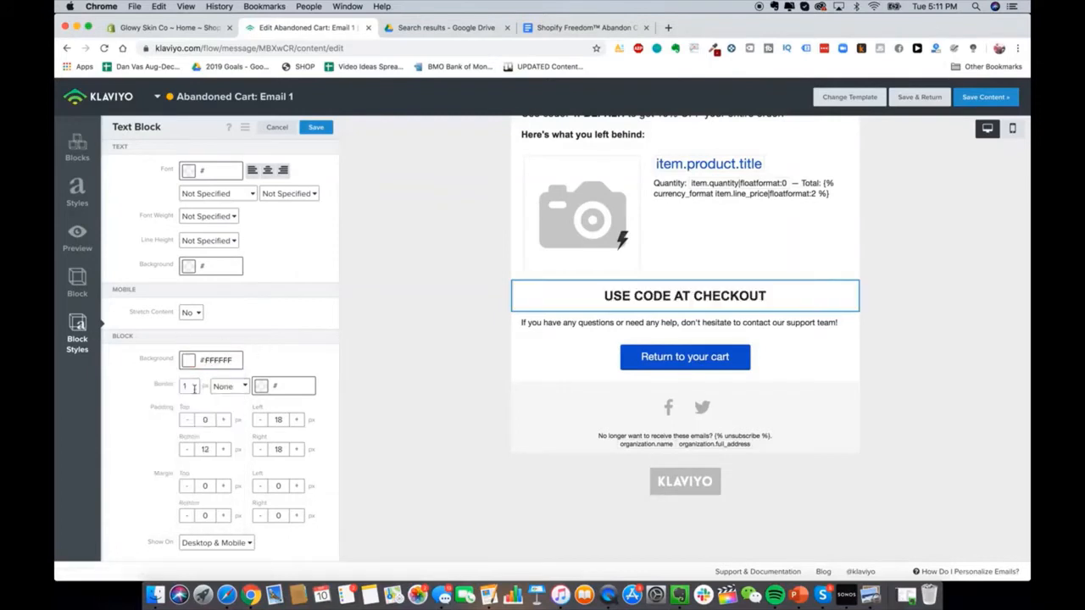
Step: Give the checkout block a dashed border 2 px wide
left_click(265, 388)
left_click(284, 370)
left_click(242, 386)
left_click(238, 396)
left_click(238, 392)
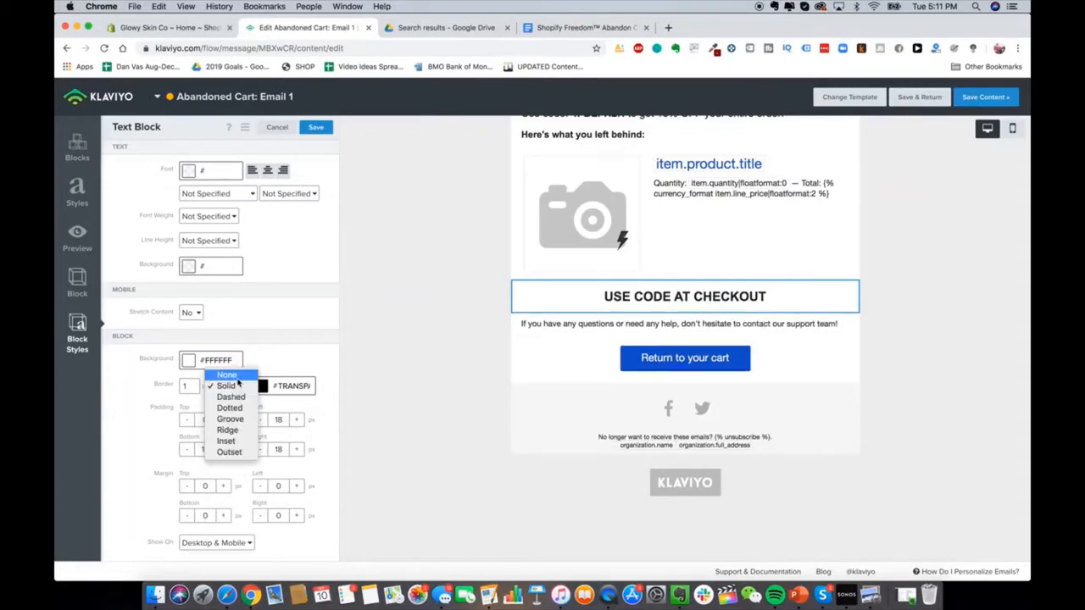
left_click(239, 396)
left_click_drag(193, 388, 155, 391)
type("2")
Step: Make the checkout block's border black and 3 px wide
left_click(566, 343)
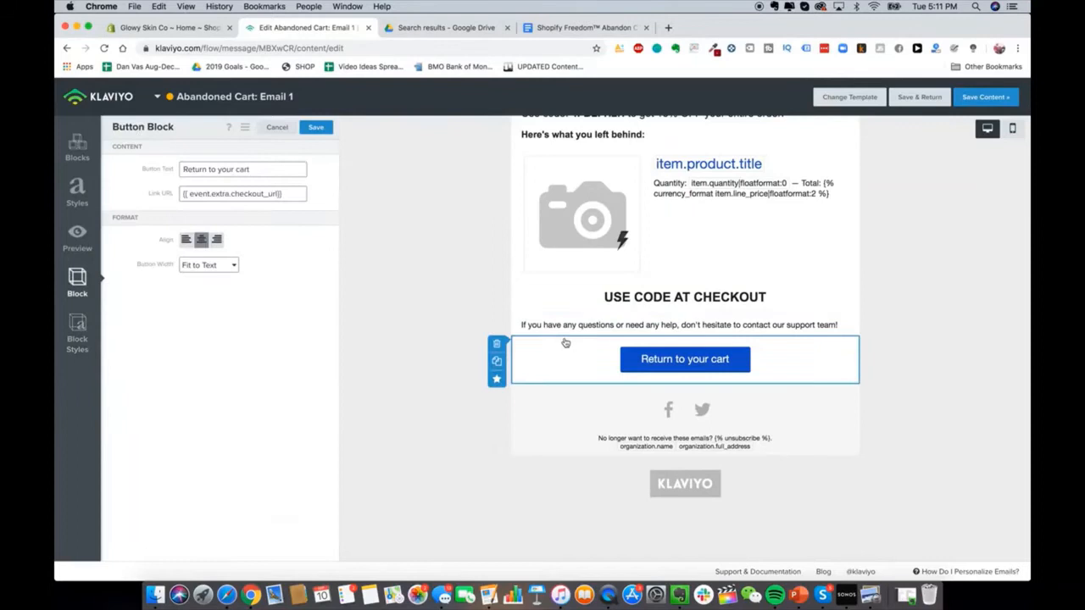
left_click(591, 299)
left_click(77, 335)
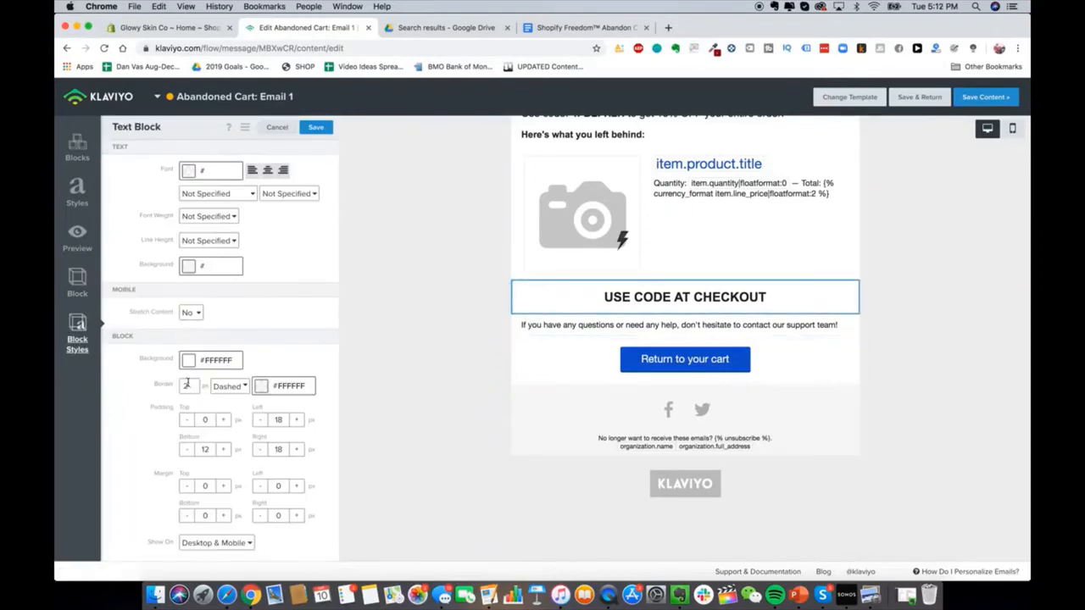
type("10")
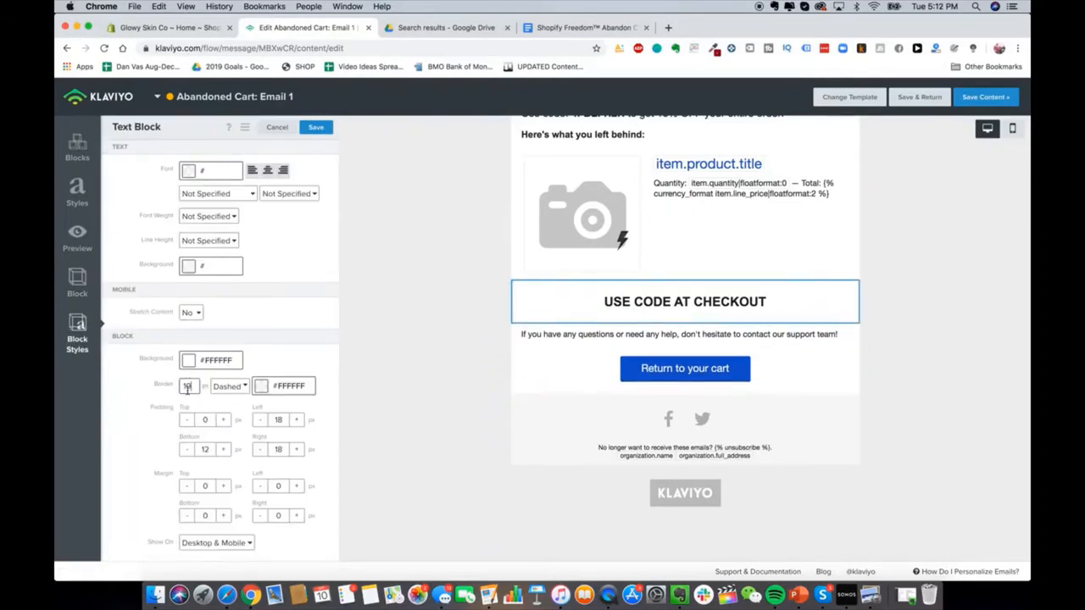
key("BackSpace")
left_click(261, 390)
left_click_drag(233, 466, 180, 504)
left_click(585, 375)
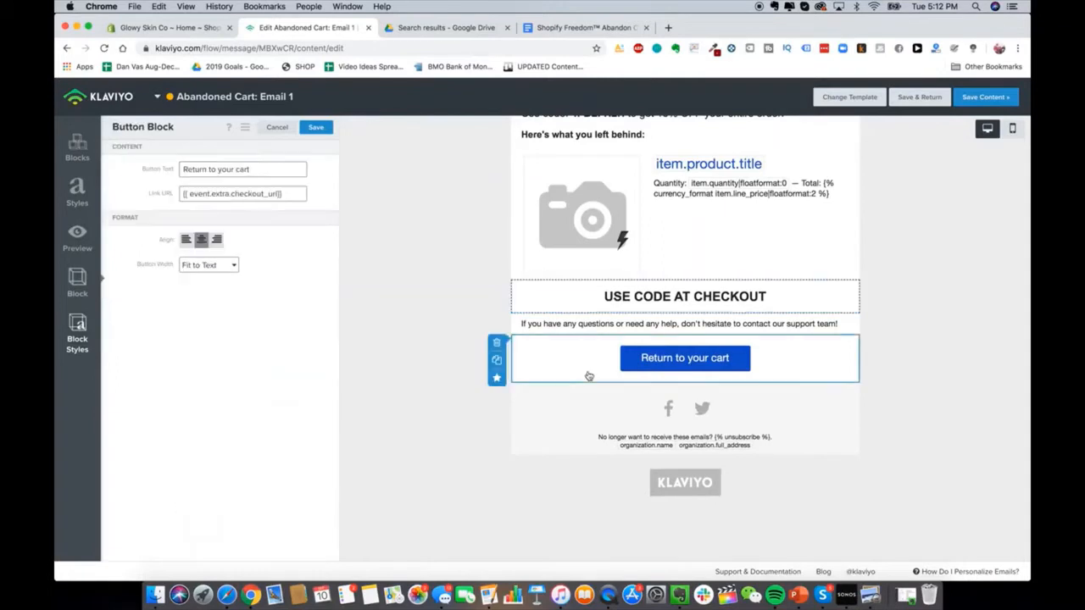
left_click(594, 298)
left_click(77, 331)
double_click(186, 387)
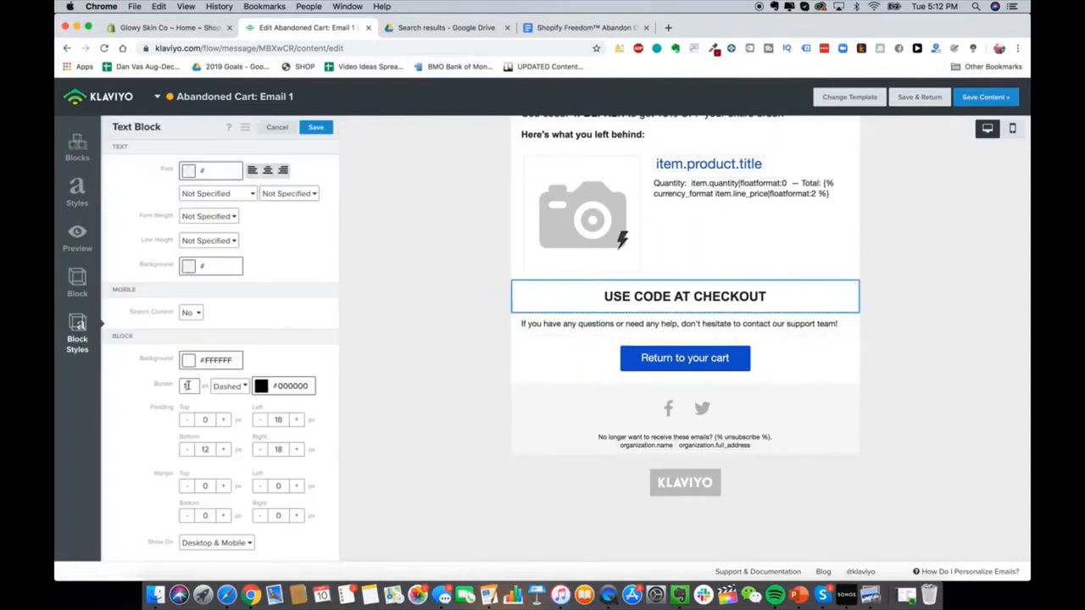
type("3")
Step: Add a colon so the block reads 'USE CODE AT CHECKOUT:', then go to Shopify
left_click(606, 300)
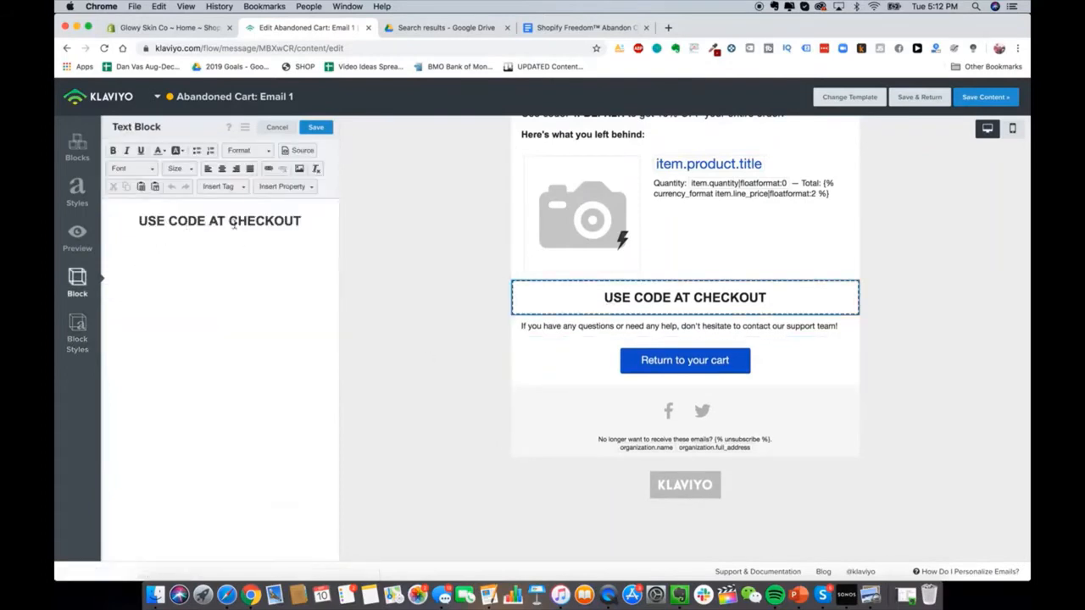
type(":")
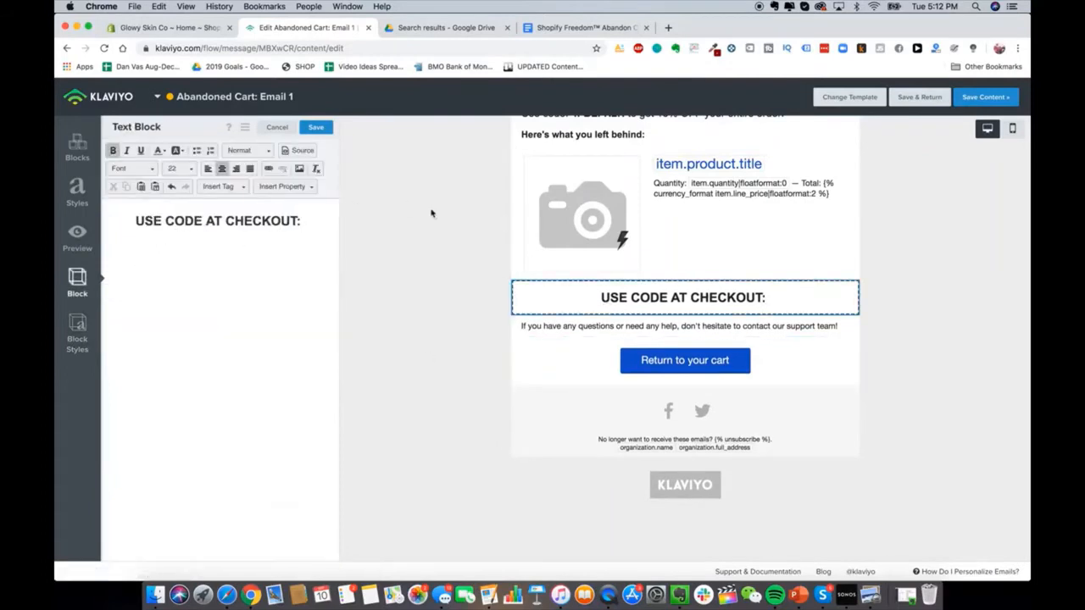
scroll(645, 407, "up", 3)
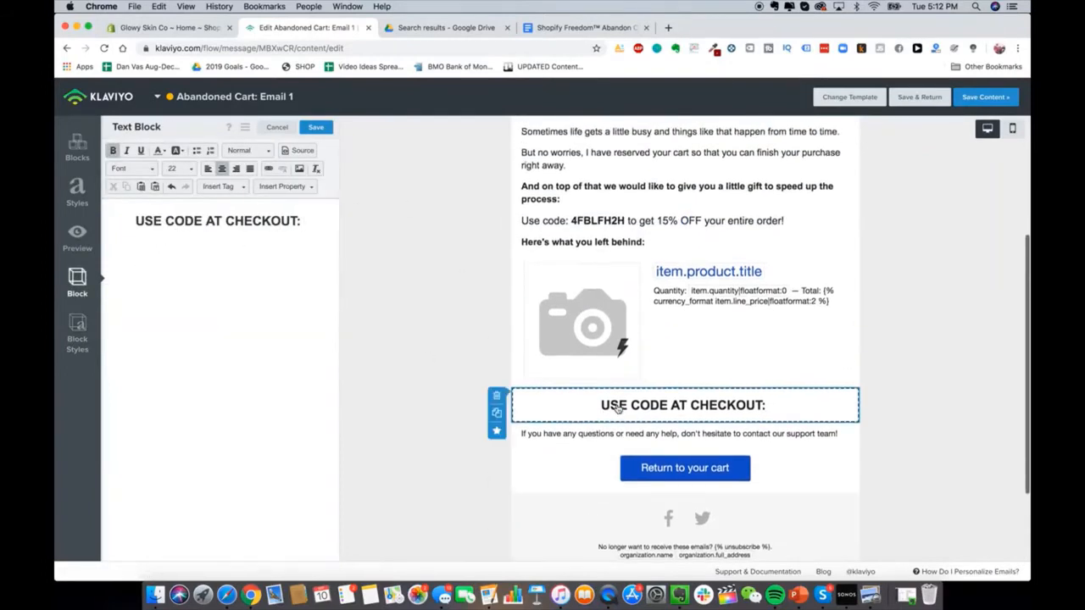
left_click(601, 229)
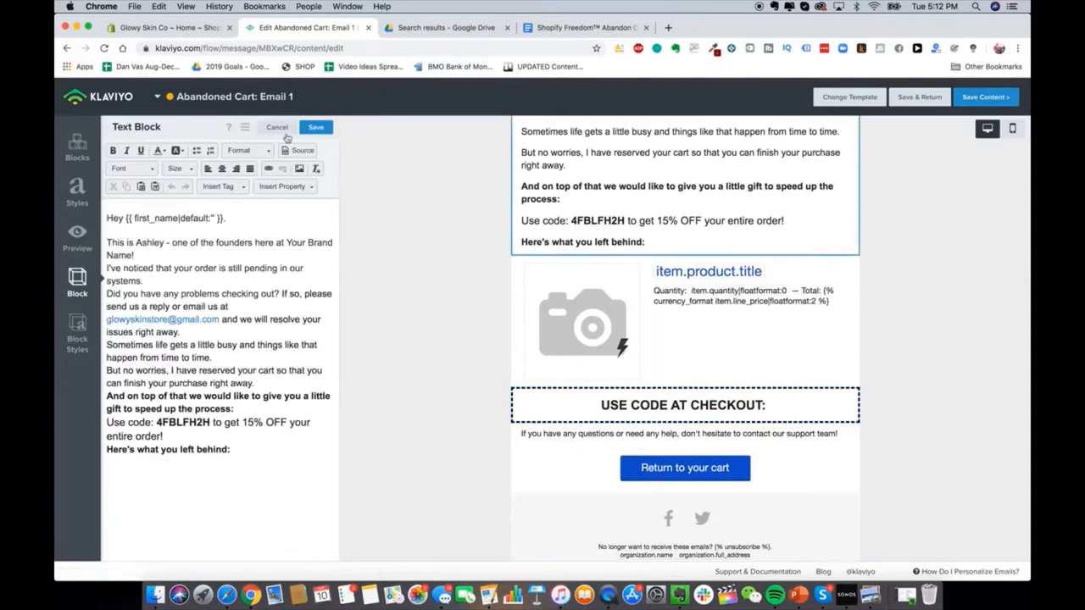
left_click(165, 27)
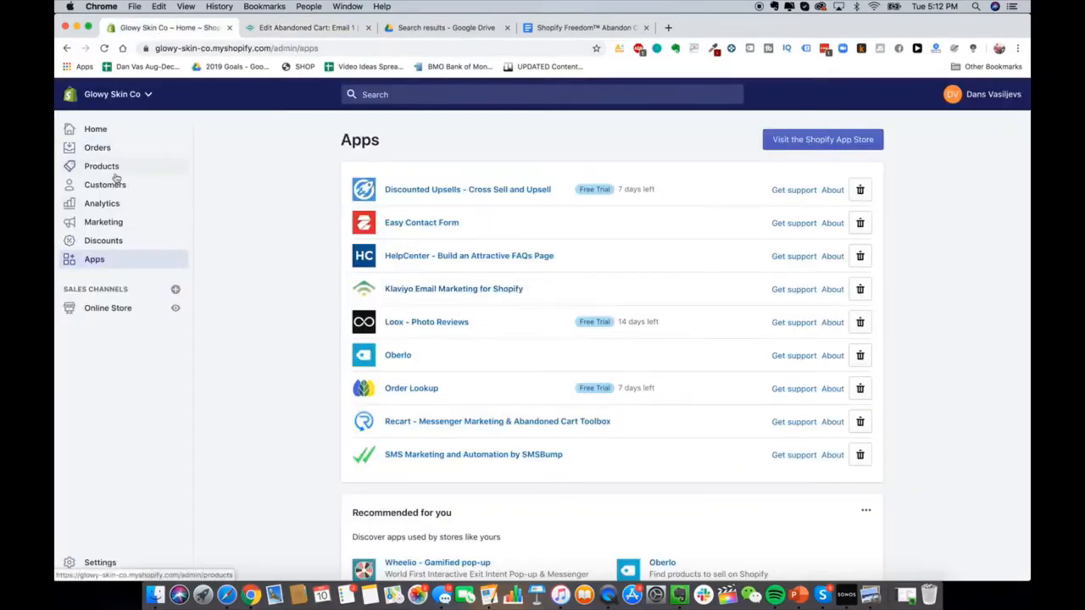
Step: Start a new discount code in Shopify named 15OFF
left_click(117, 241)
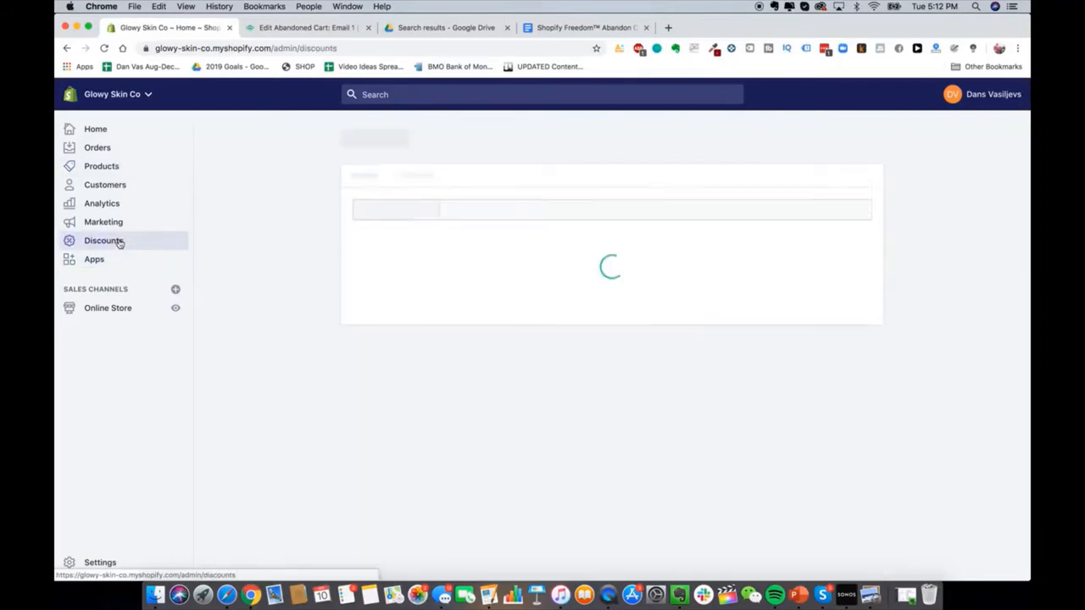
left_click(951, 151)
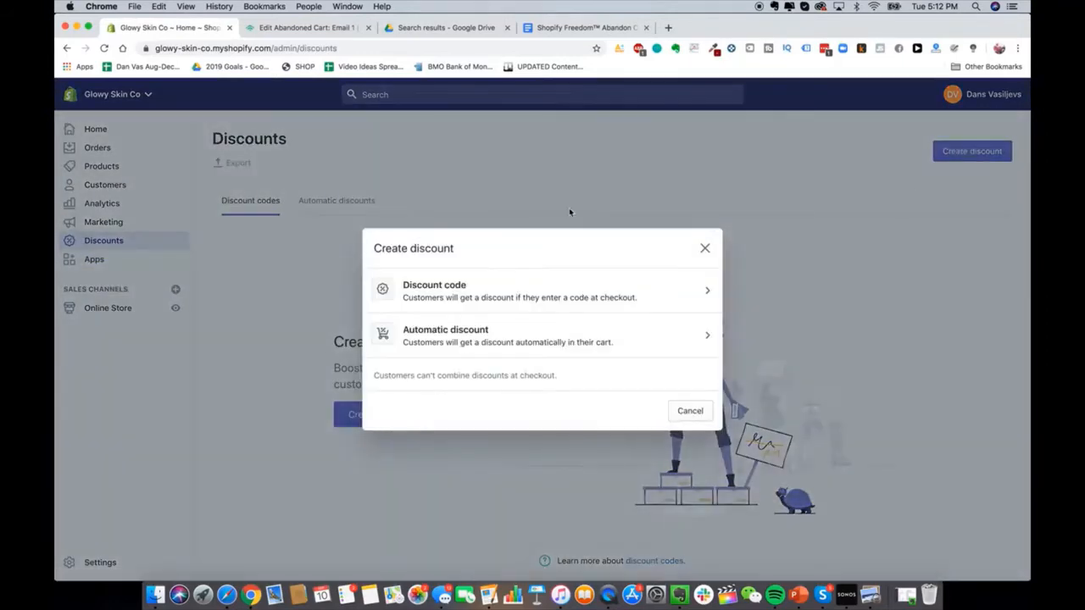
left_click(513, 309)
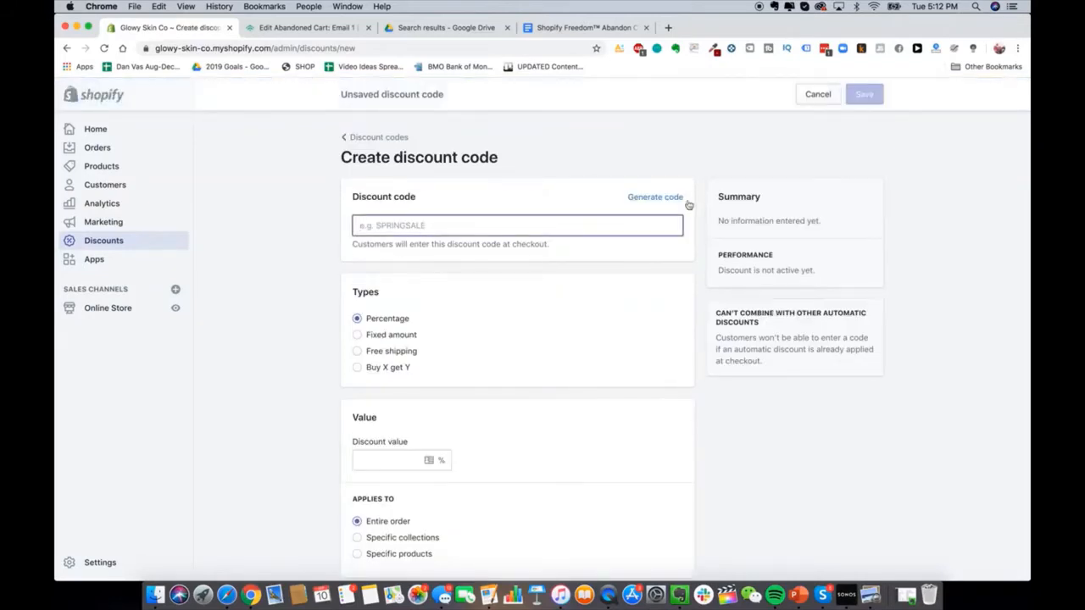
left_click(674, 198)
double_click(580, 219)
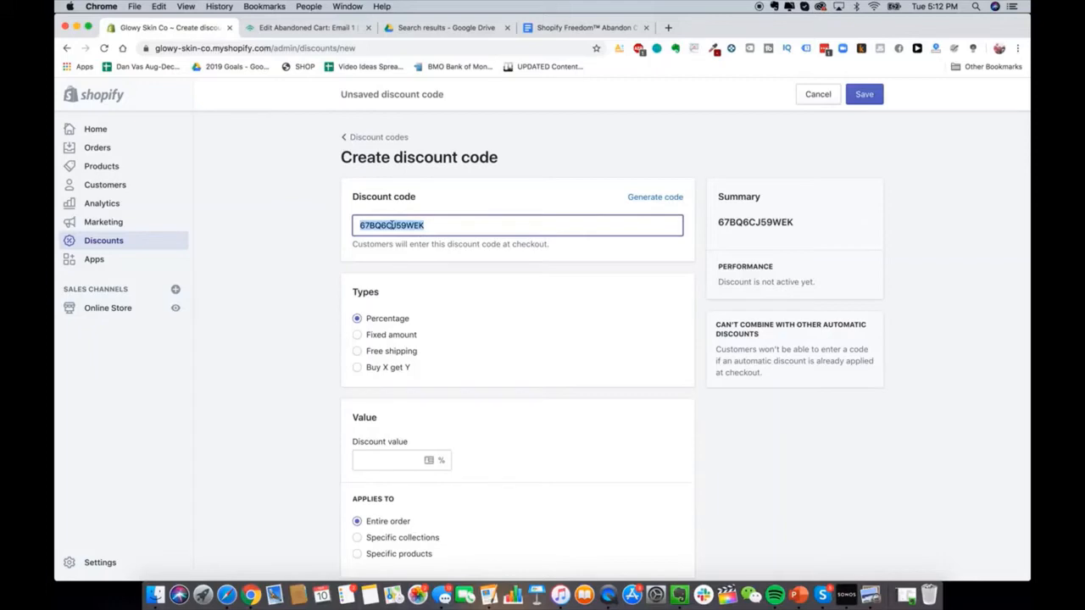
type("40")
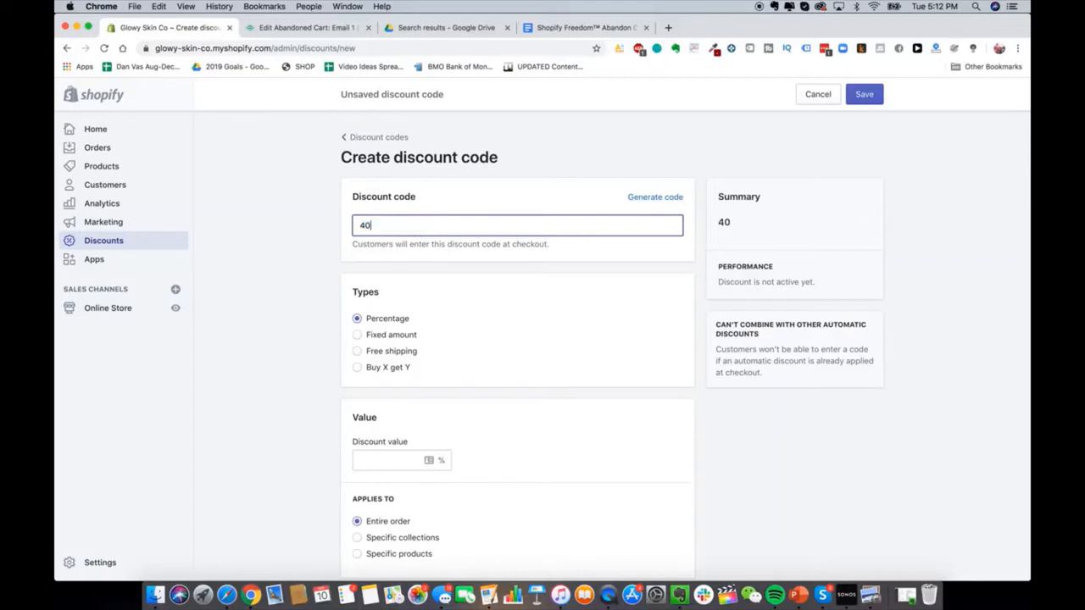
type("OF")
key("super+a")
type("15OF")
Step: Set the discount to 15%, one use per customer, for specific customer groups
scroll(298, 297, "down", 3)
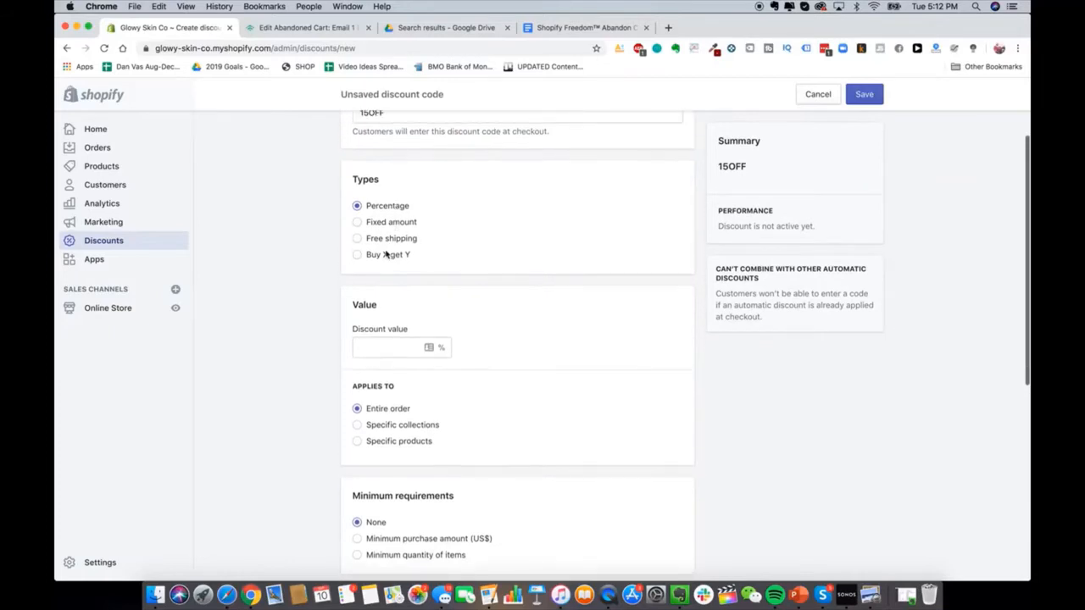
scroll(386, 254, "down", 1)
left_click(429, 300)
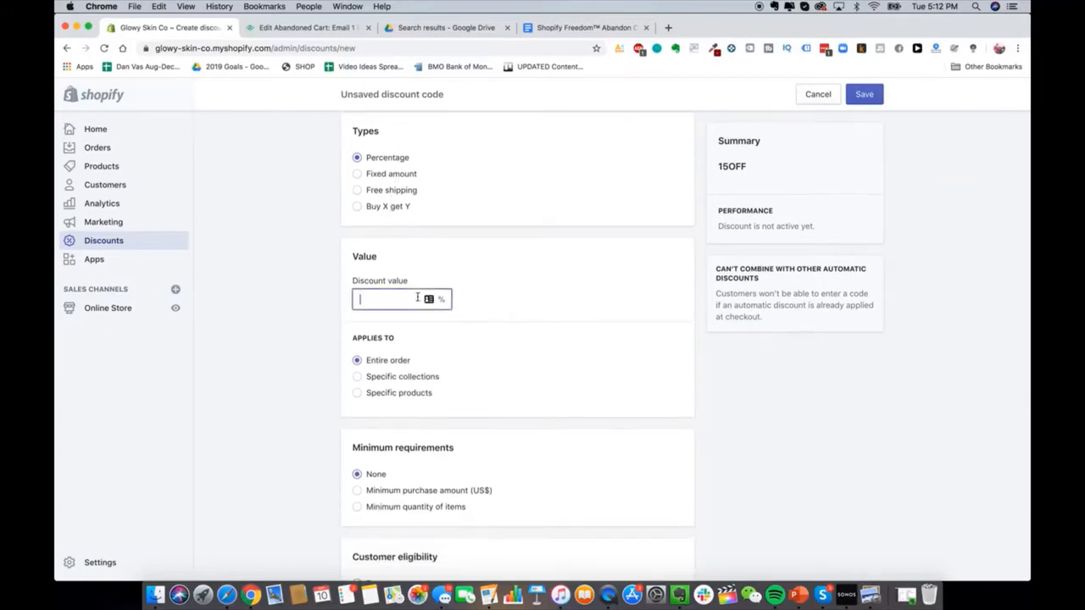
type("15")
scroll(309, 302, "down", 3)
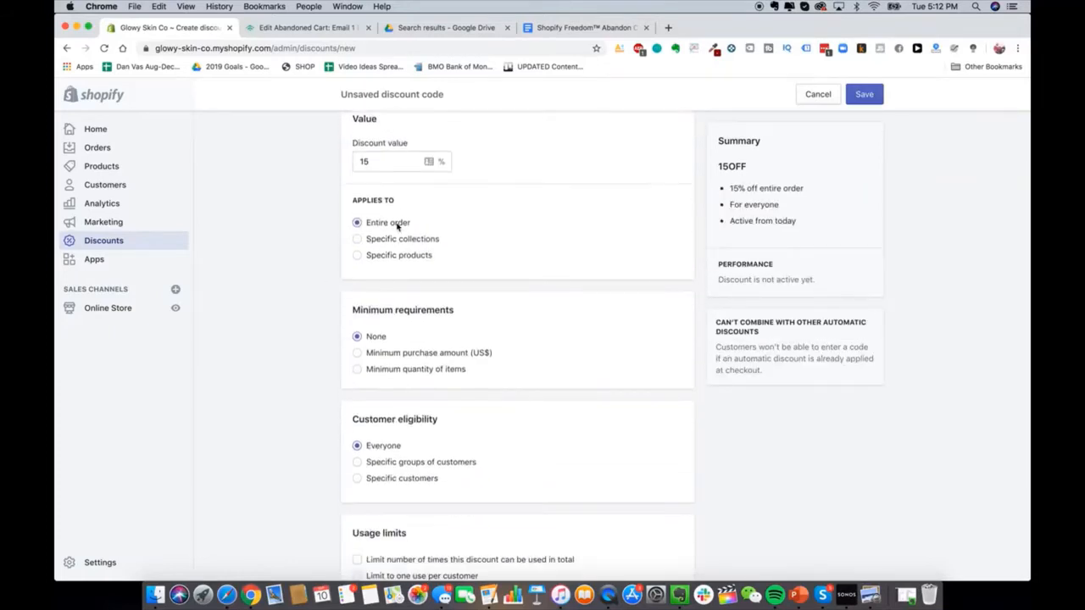
scroll(399, 227, "down", 4)
scroll(373, 220, "up", 1)
scroll(388, 290, "down", 2)
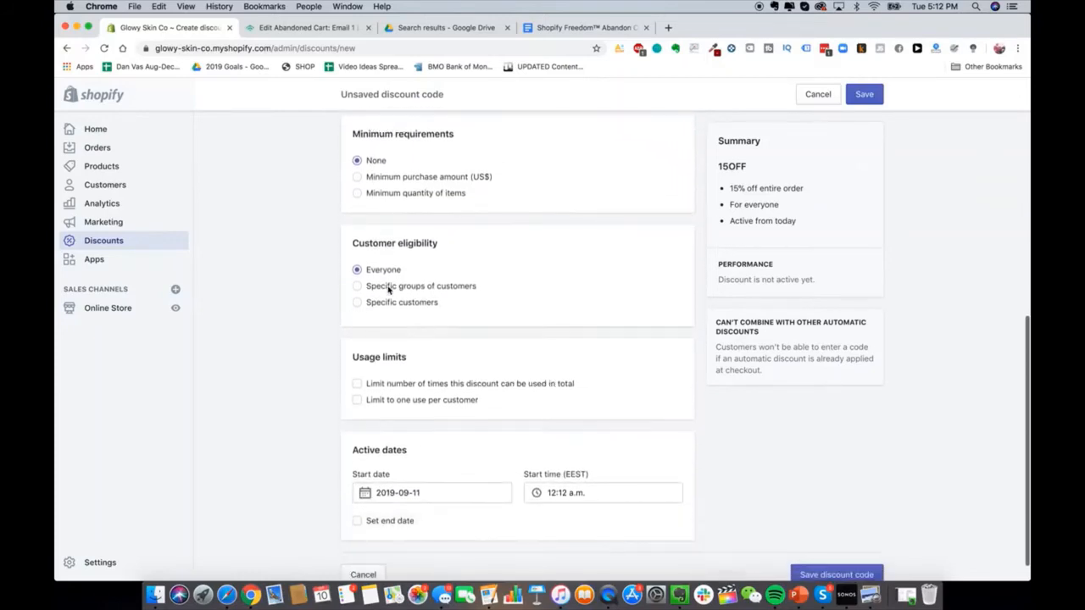
left_click(423, 380)
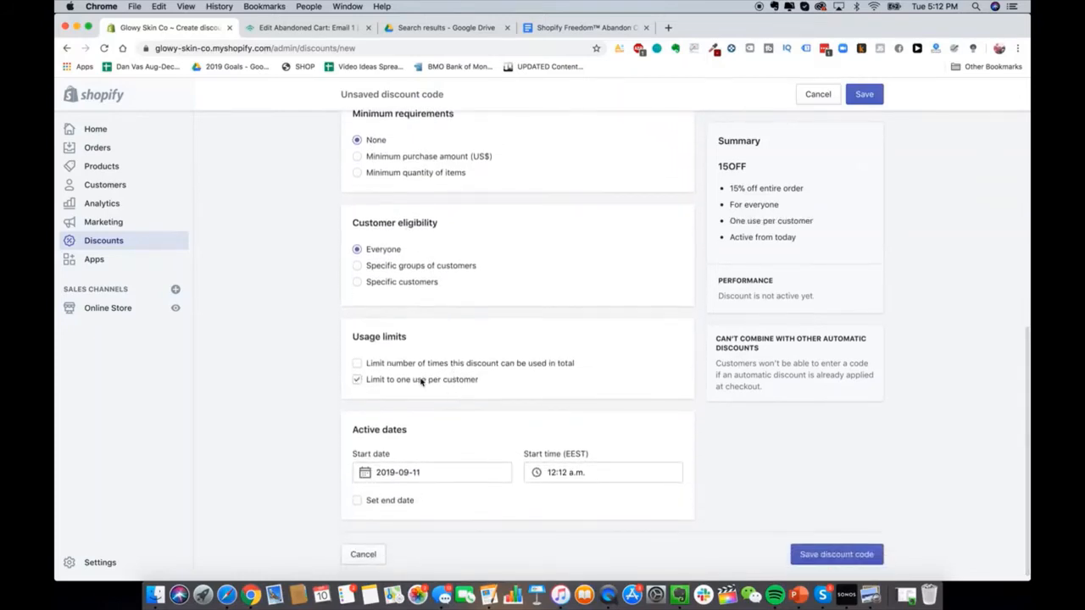
scroll(430, 382, "up", 5)
scroll(439, 525, "down", 2)
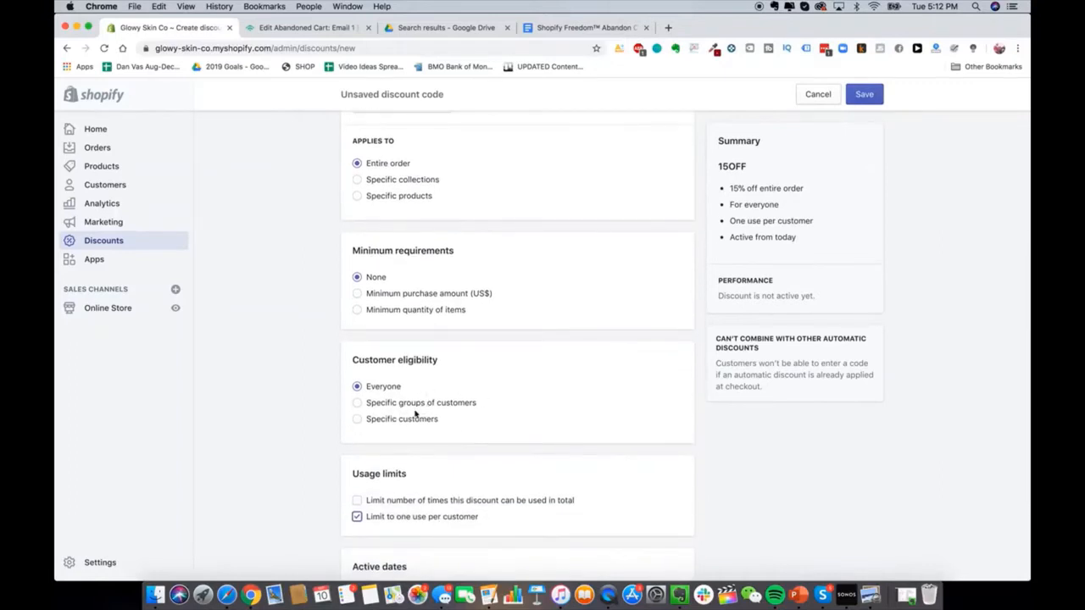
left_click(422, 406)
scroll(292, 400, "down", 2)
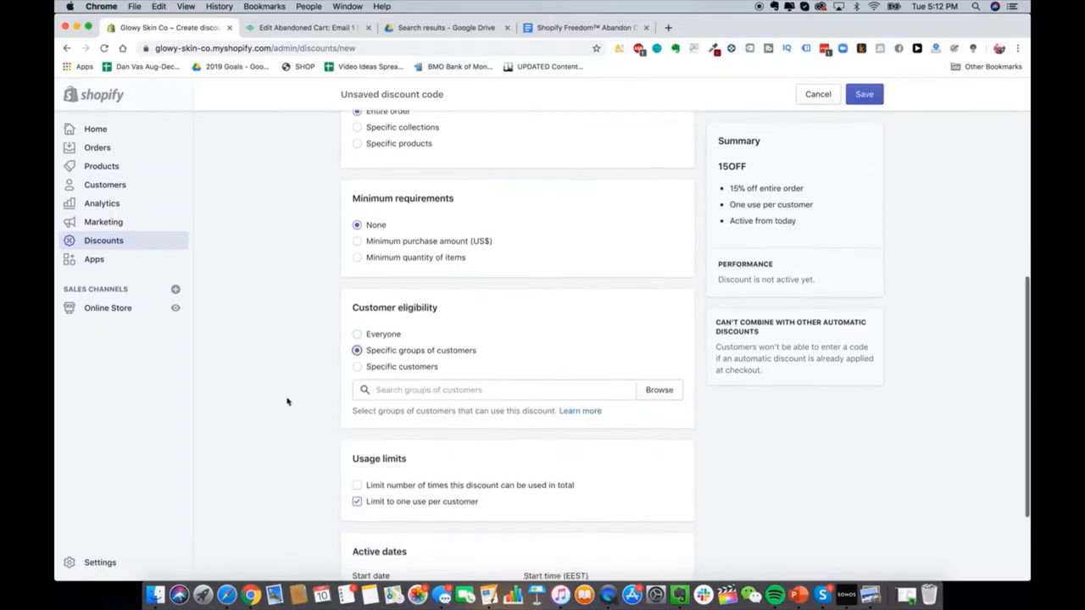
Step: Add the Abandoned checkouts customer group to the discount's eligibility
left_click(452, 384)
left_click(659, 384)
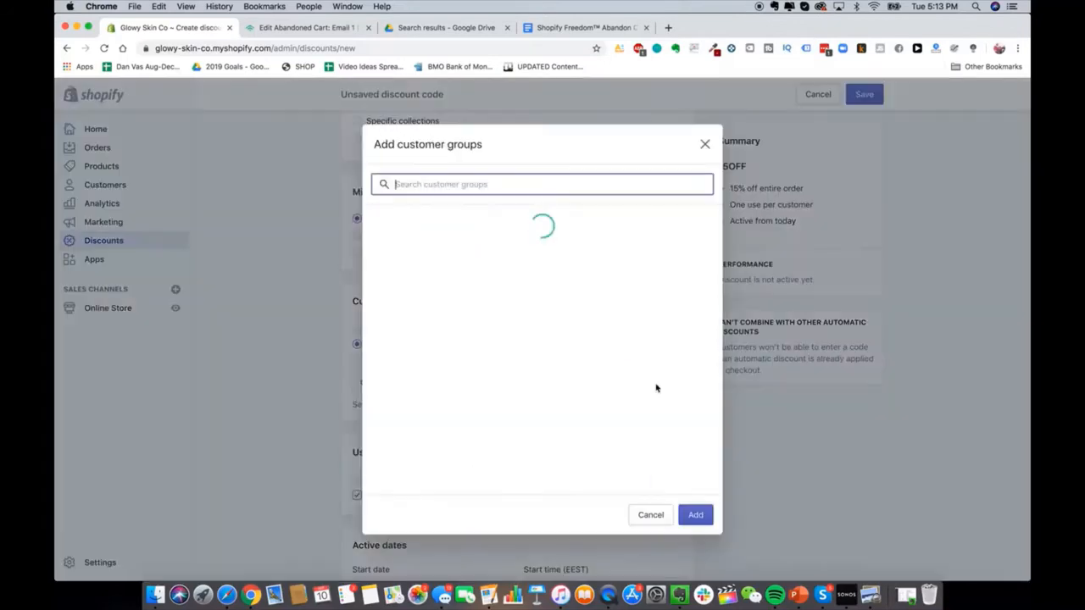
left_click(472, 222)
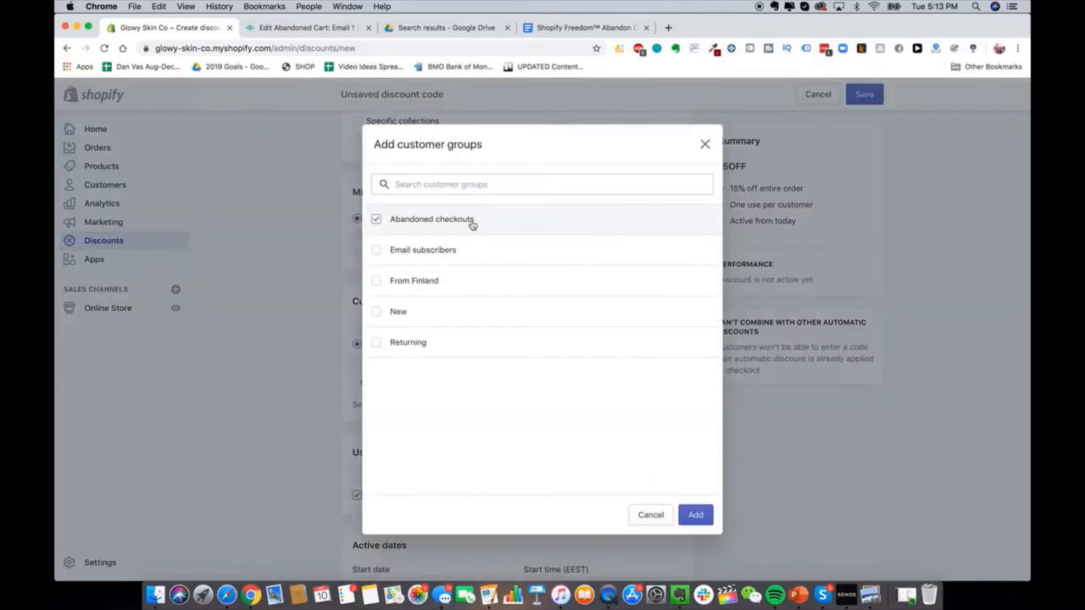
left_click(696, 515)
Step: Check the start date, leaving it unchanged, and return to the Klaviyo email
scroll(293, 350, "up", 3)
scroll(293, 350, "up", 6)
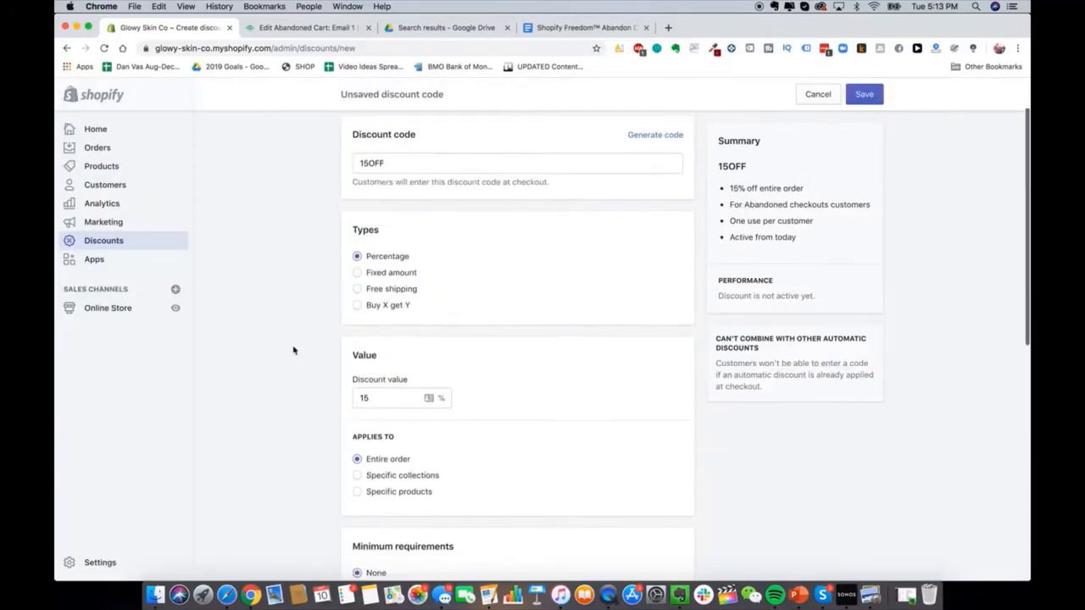
scroll(294, 350, "down", 7)
scroll(497, 471, "down", 5)
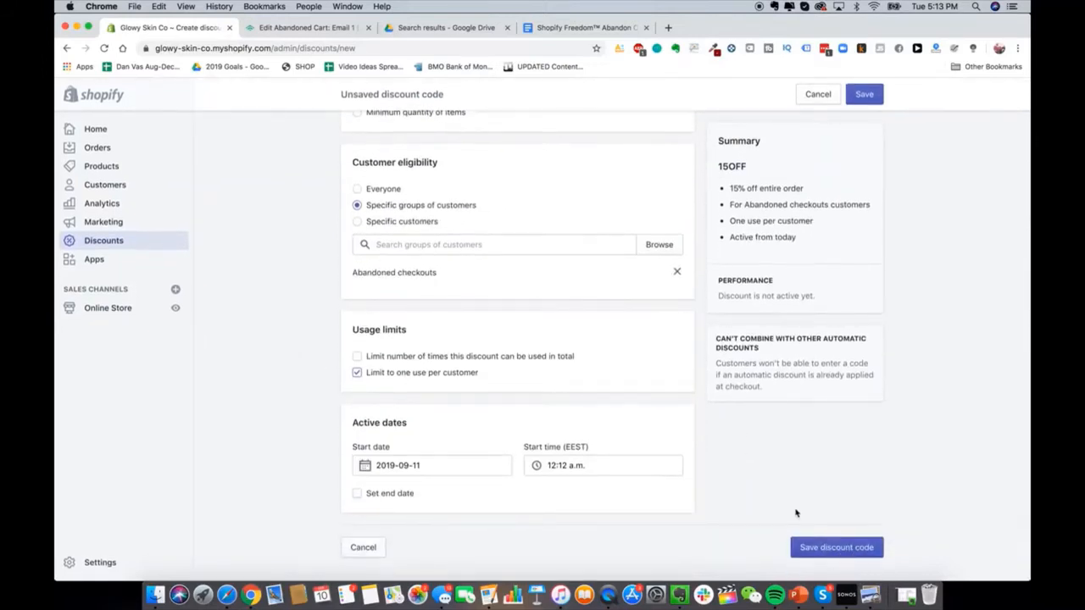
left_click(458, 467)
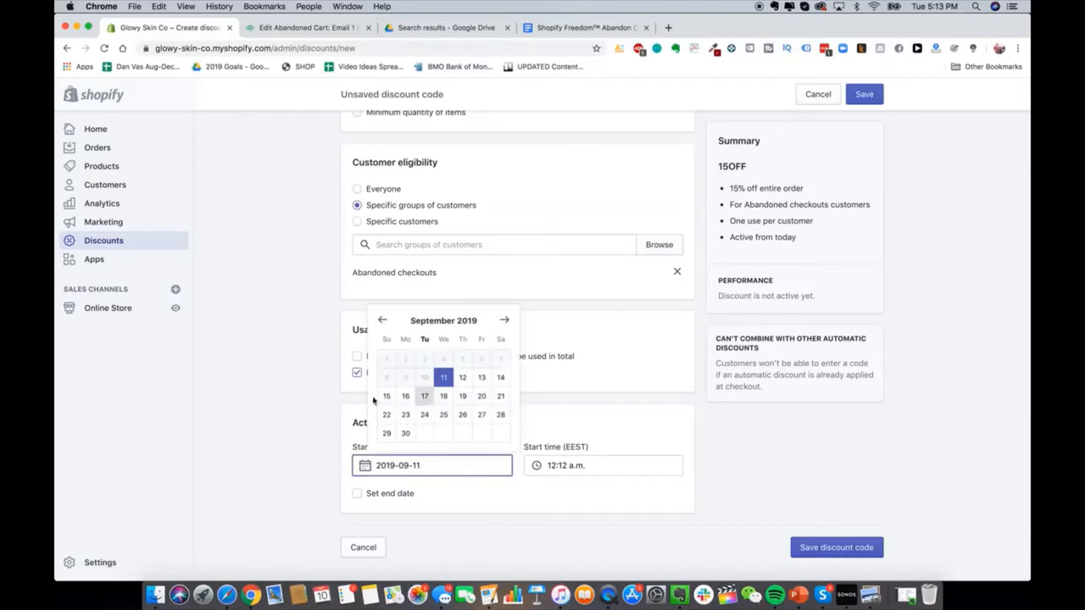
left_click(297, 387)
scroll(381, 421, "up", 3)
scroll(380, 422, "down", 3)
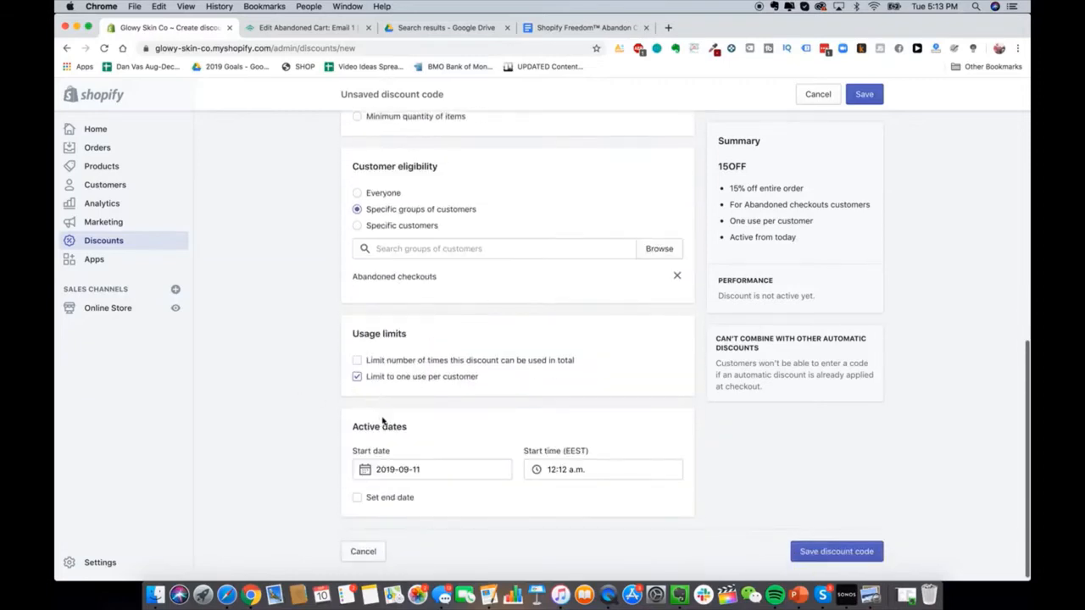
scroll(387, 428, "up", 3)
scroll(368, 489, "down", 3)
scroll(368, 490, "up", 3)
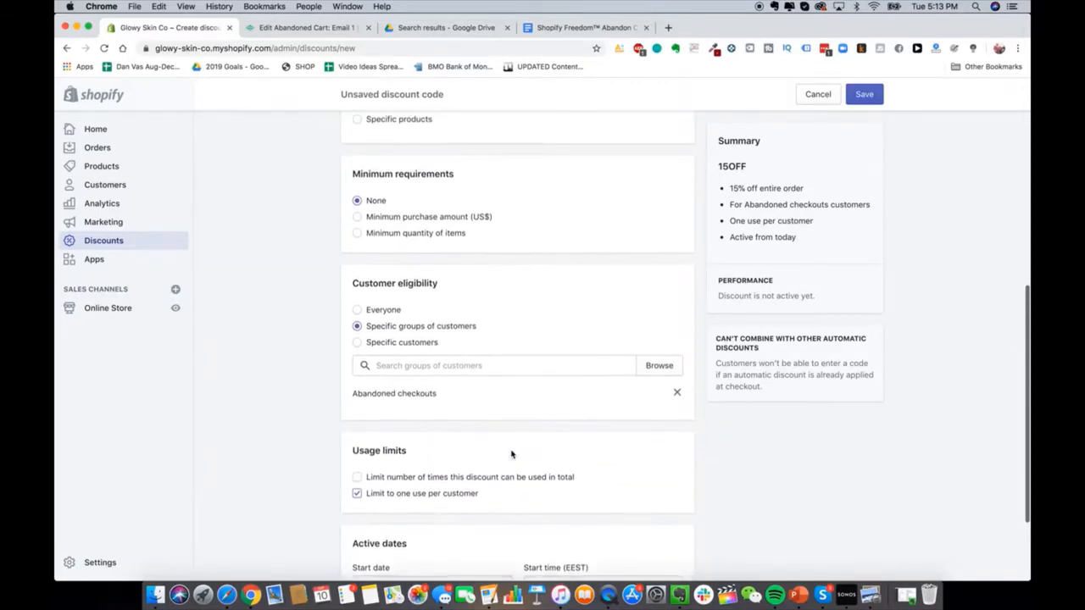
scroll(535, 291, "up", 3)
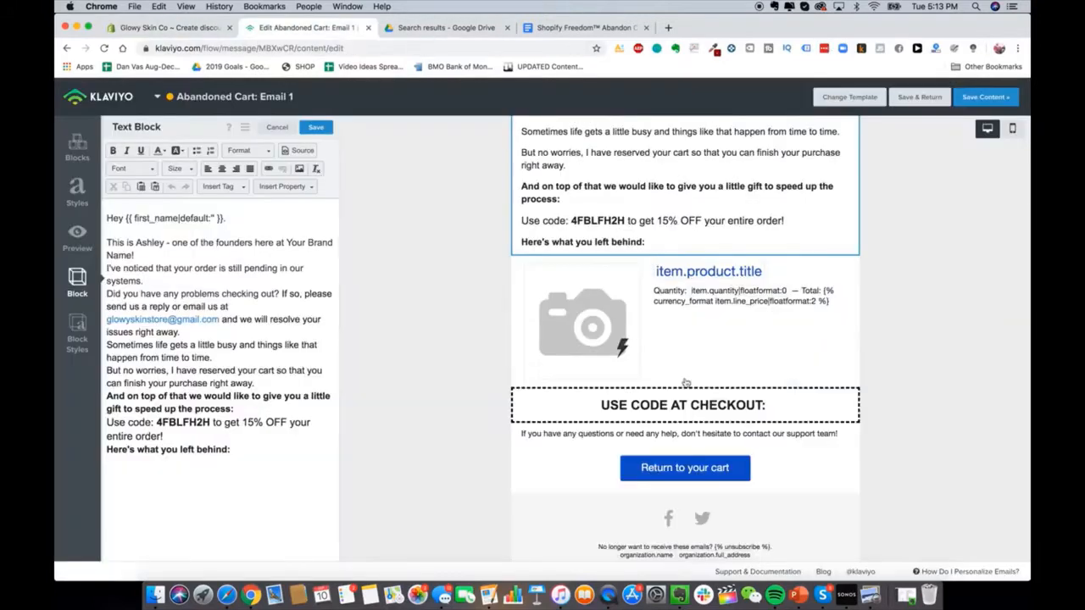
left_click(299, 27)
Step: Paste the code 4FBLFH2H after 'USE CODE AT CHECKOUT:' in the checkout block
double_click(206, 422)
key("cmd+c")
left_click(691, 401)
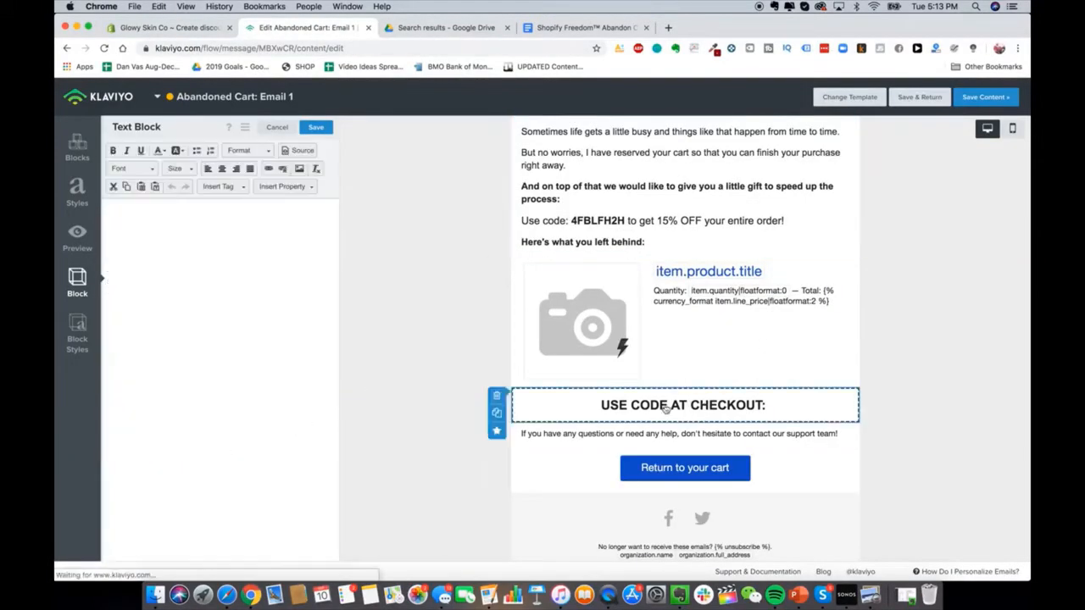
left_click(301, 234)
key("cmd+v")
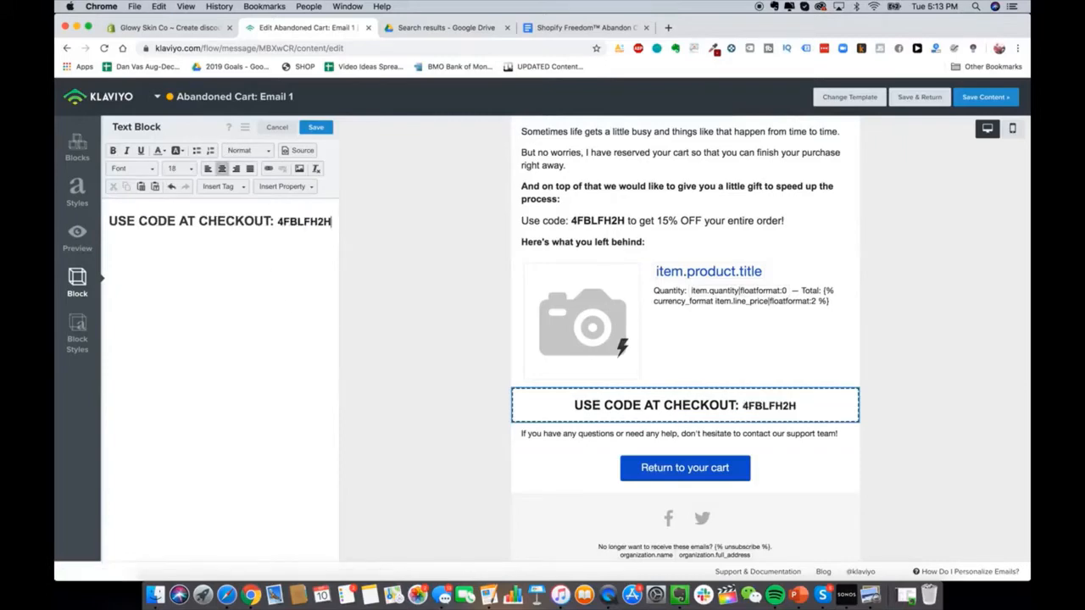
Step: Review the finished email and save its content
scroll(466, 365, "down", 1)
scroll(465, 365, "up", 3)
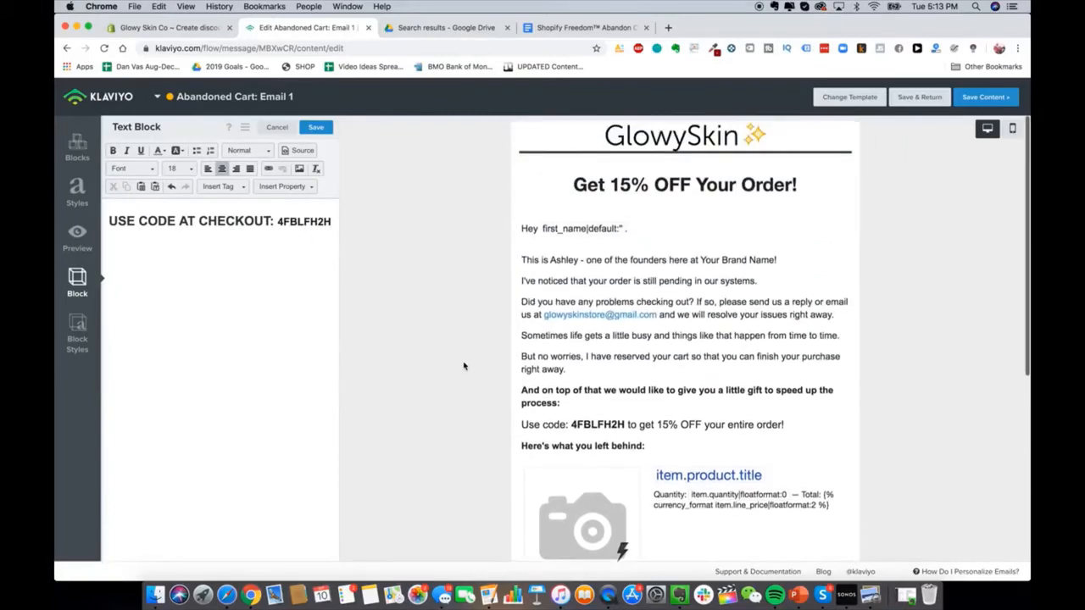
scroll(465, 367, "down", 3)
scroll(464, 365, "up", 3)
scroll(464, 365, "down", 2)
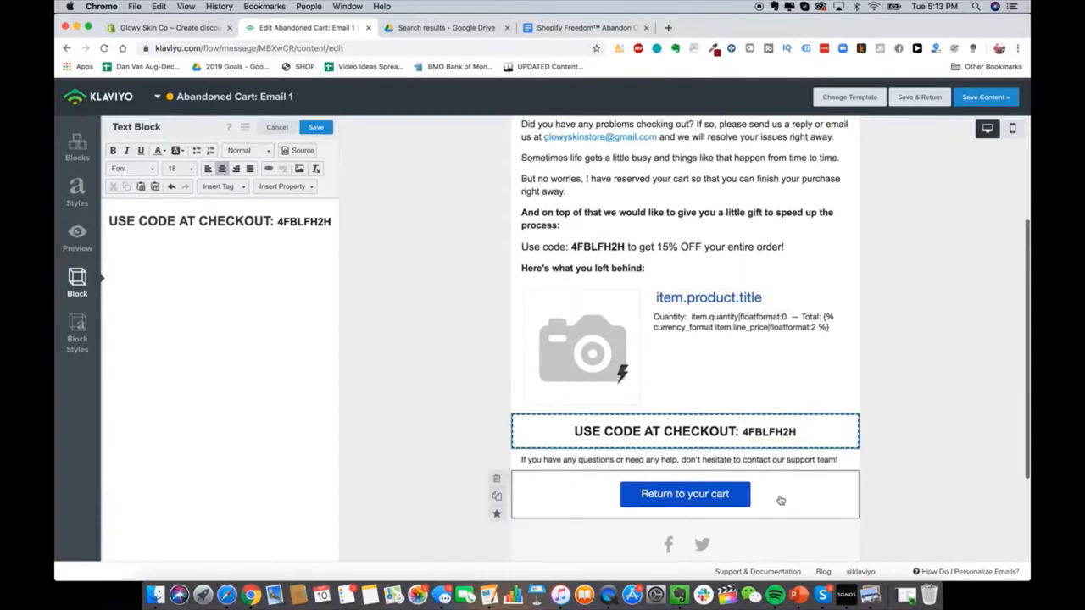
scroll(464, 366, "down", 2)
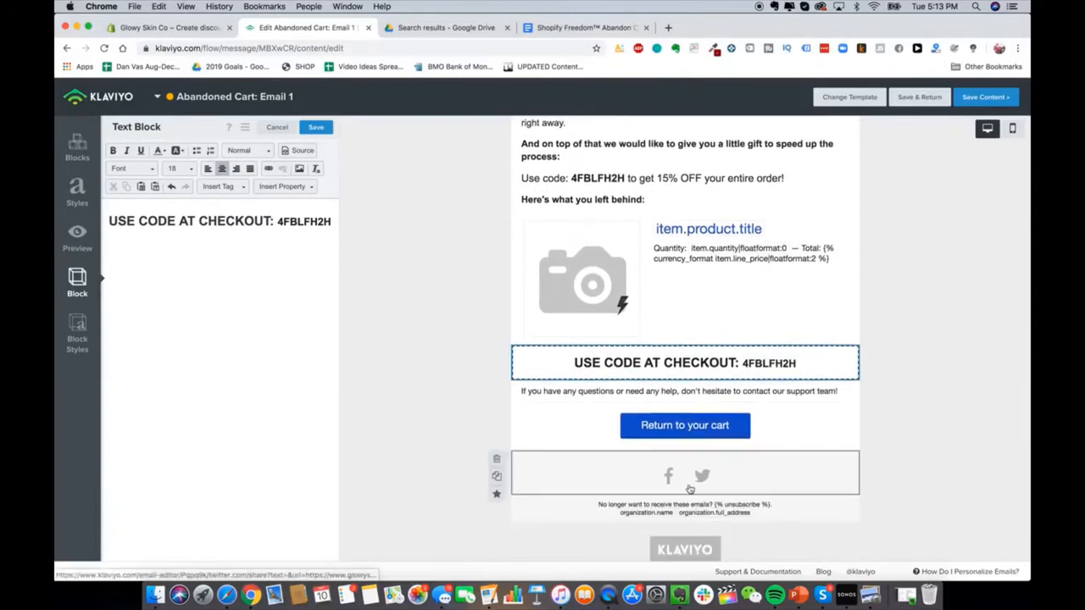
scroll(685, 424, "down", 2)
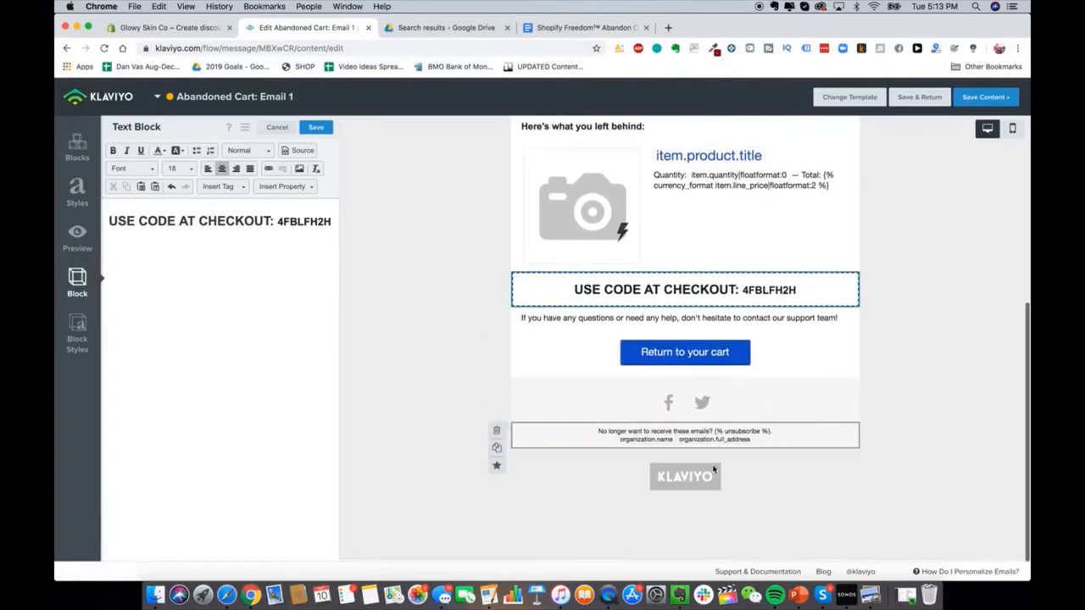
scroll(698, 375, "up", 1)
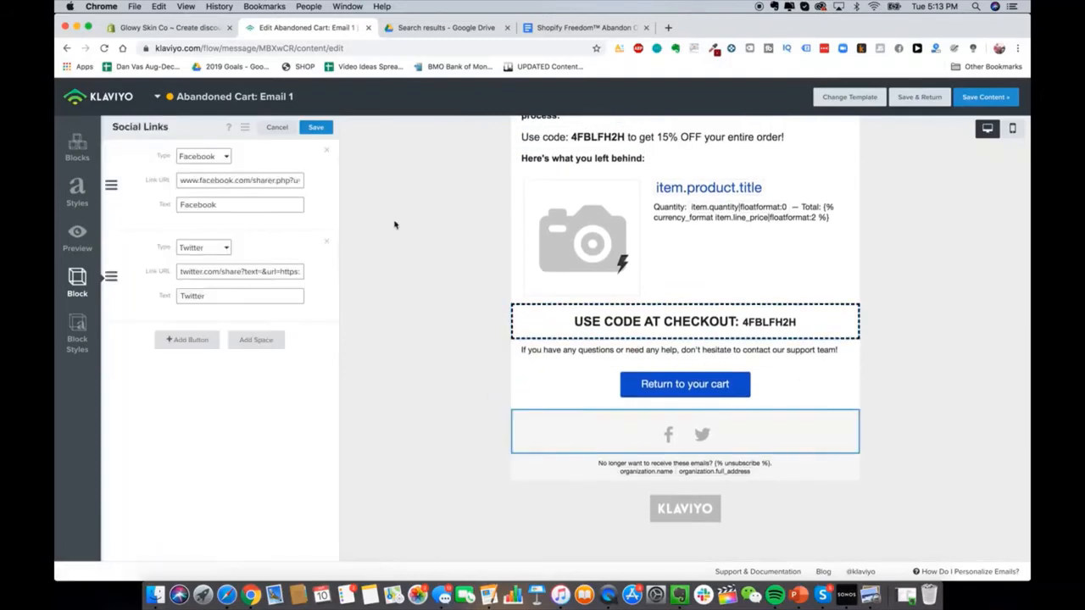
scroll(543, 254, "up", 1)
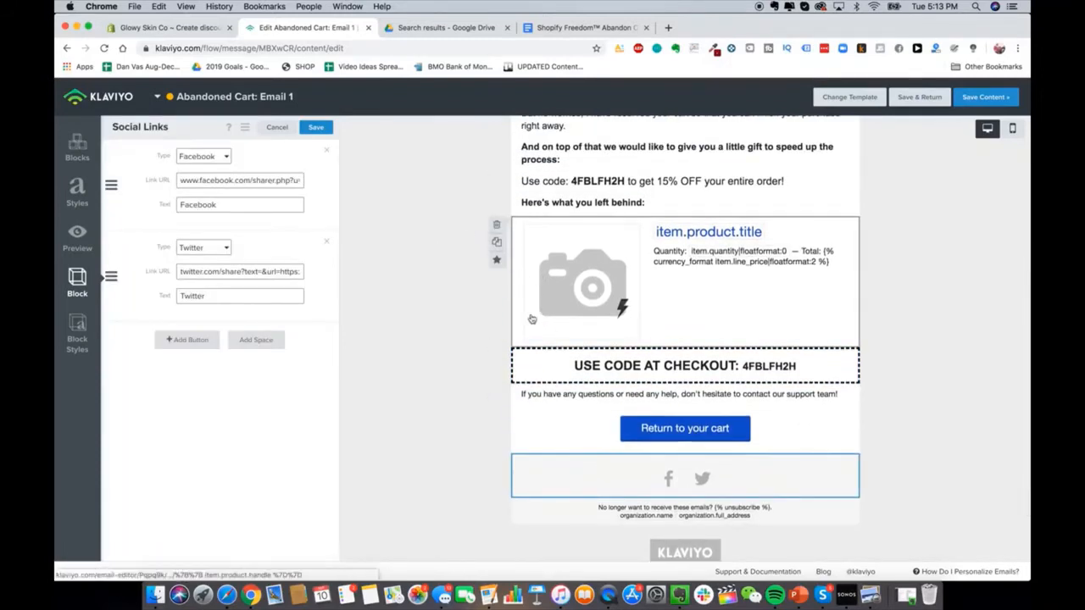
scroll(709, 405, "up", 5)
left_click(986, 97)
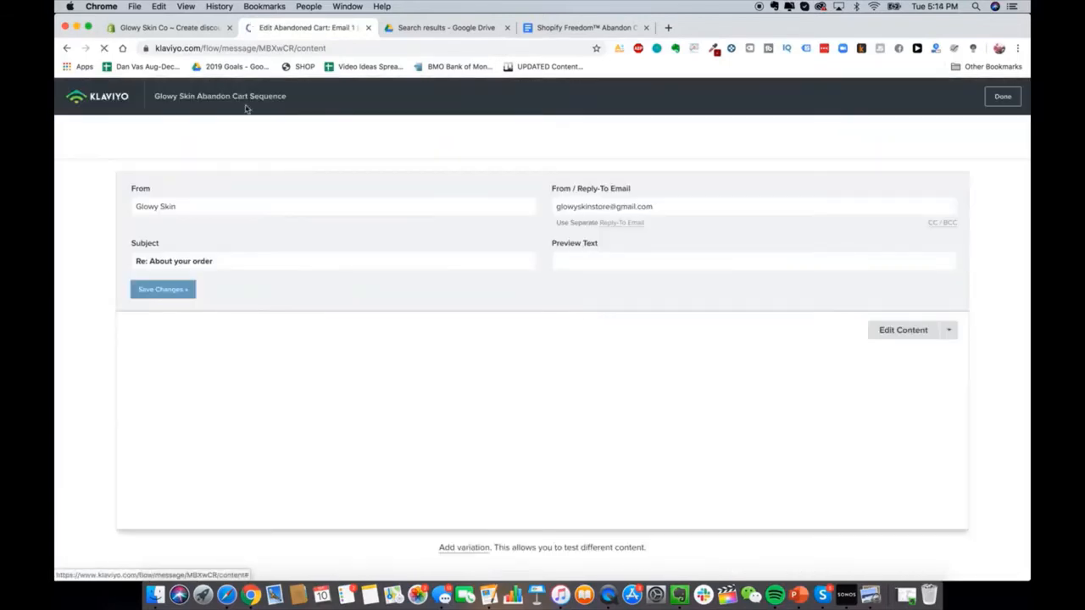
Step: Shorten the Klaviyo abandon-cart wait before Email 1 from 4 hours to 2, then close the flow tab
left_click(116, 100)
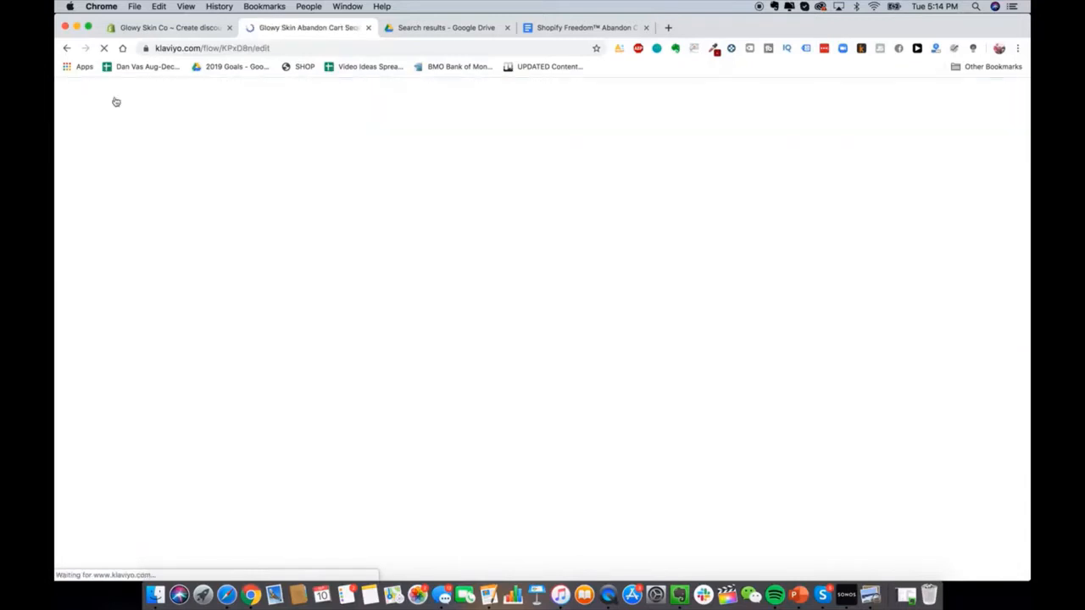
left_click(655, 308)
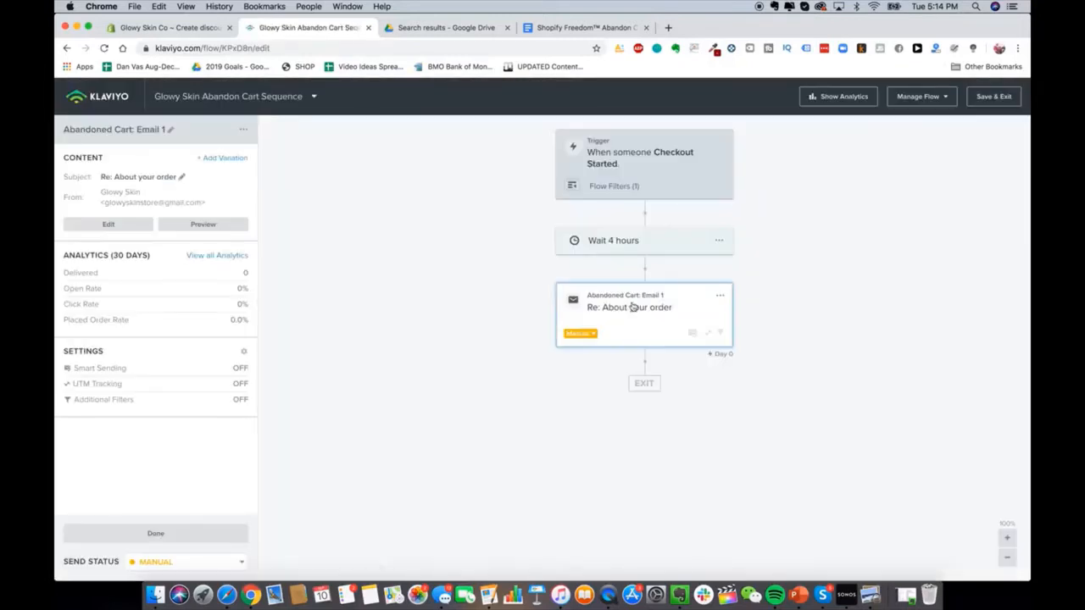
left_click(627, 245)
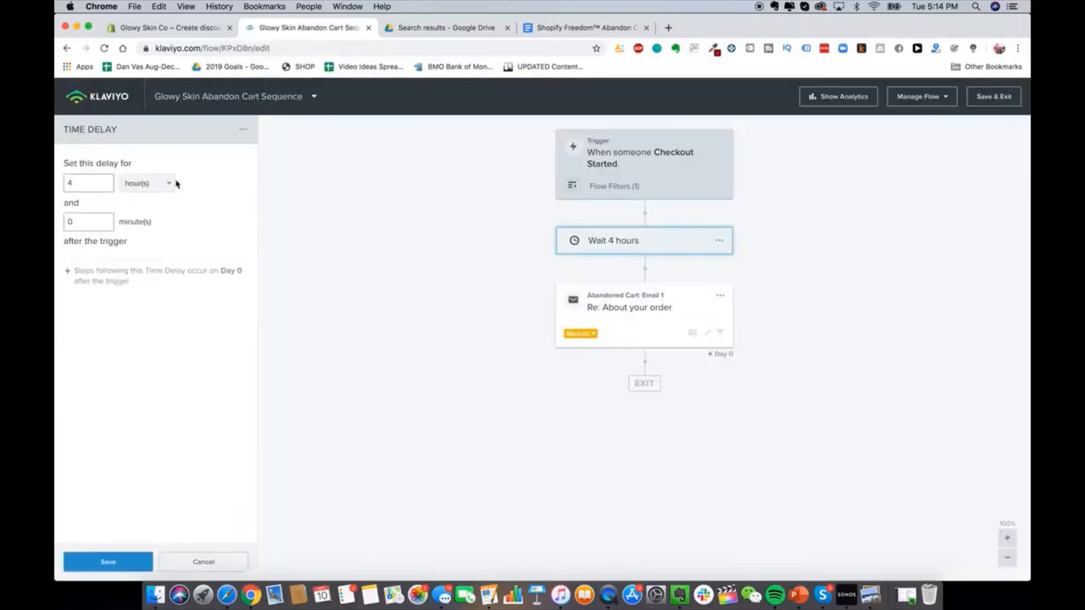
double_click(76, 187)
type("2")
left_click(107, 561)
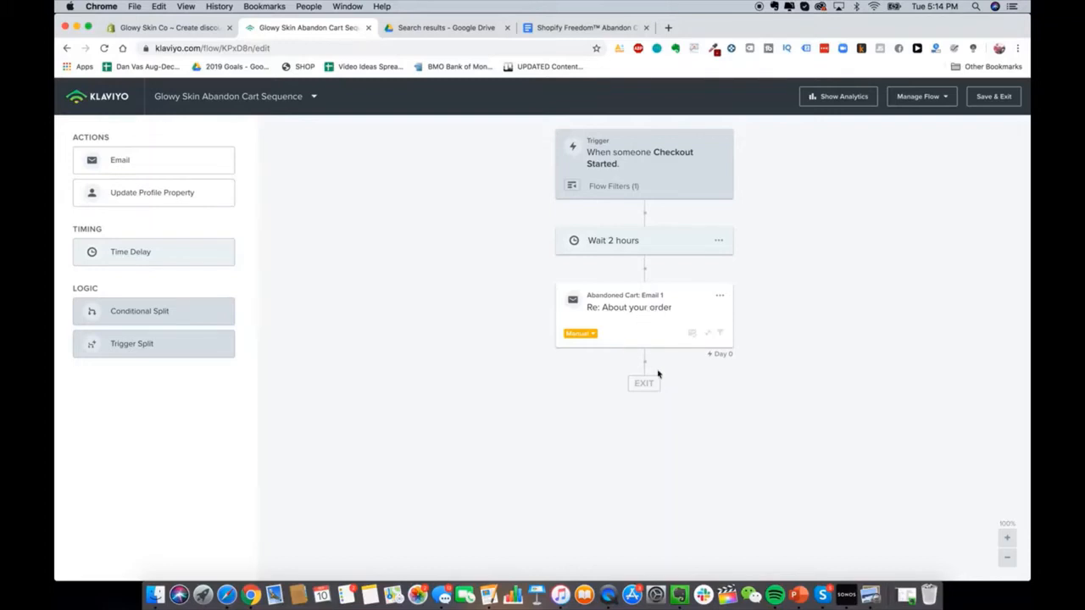
left_click(634, 329)
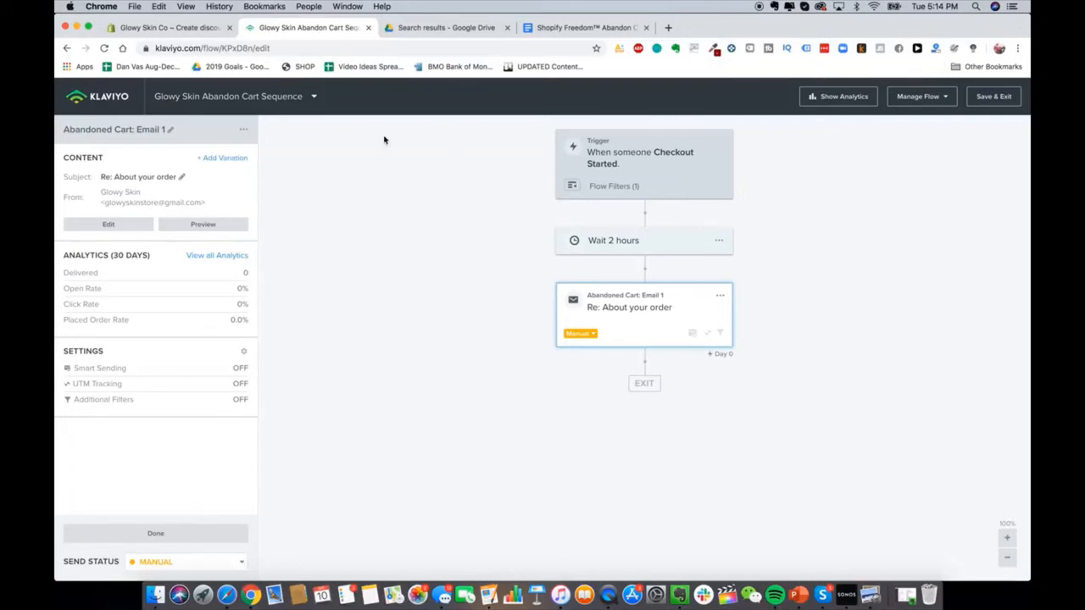
key("super+w")
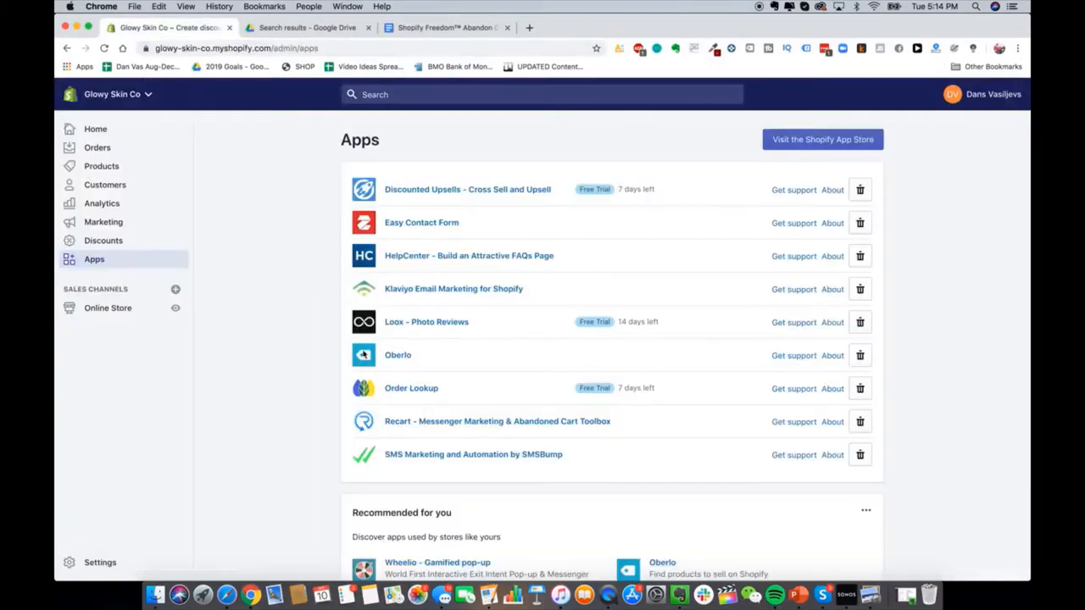
Step: Open the SMSBump app from Shopify Apps and go to its Settings
left_click(520, 456)
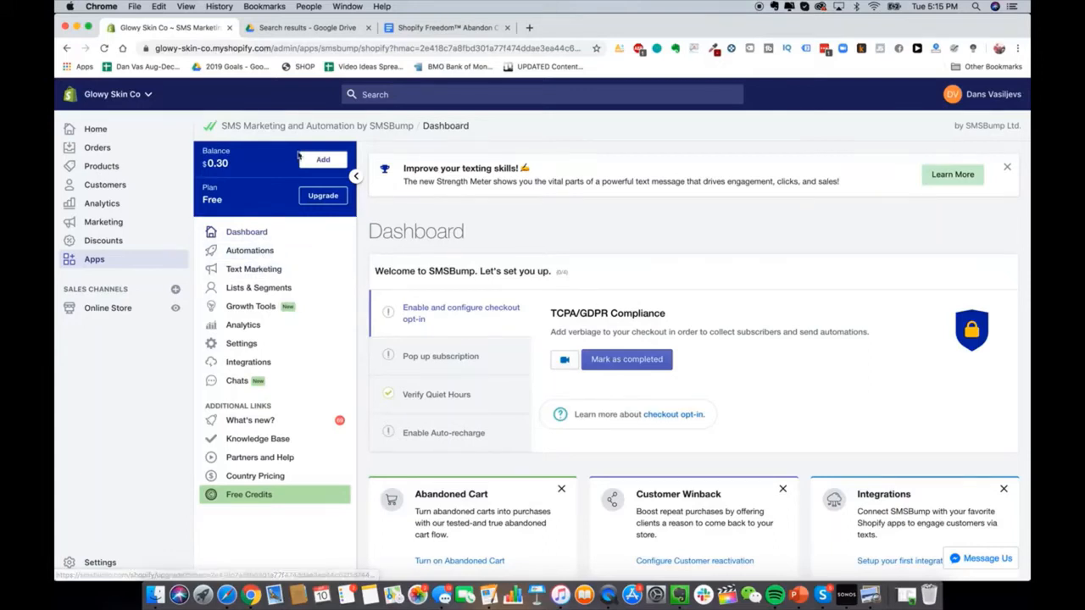
left_click(268, 345)
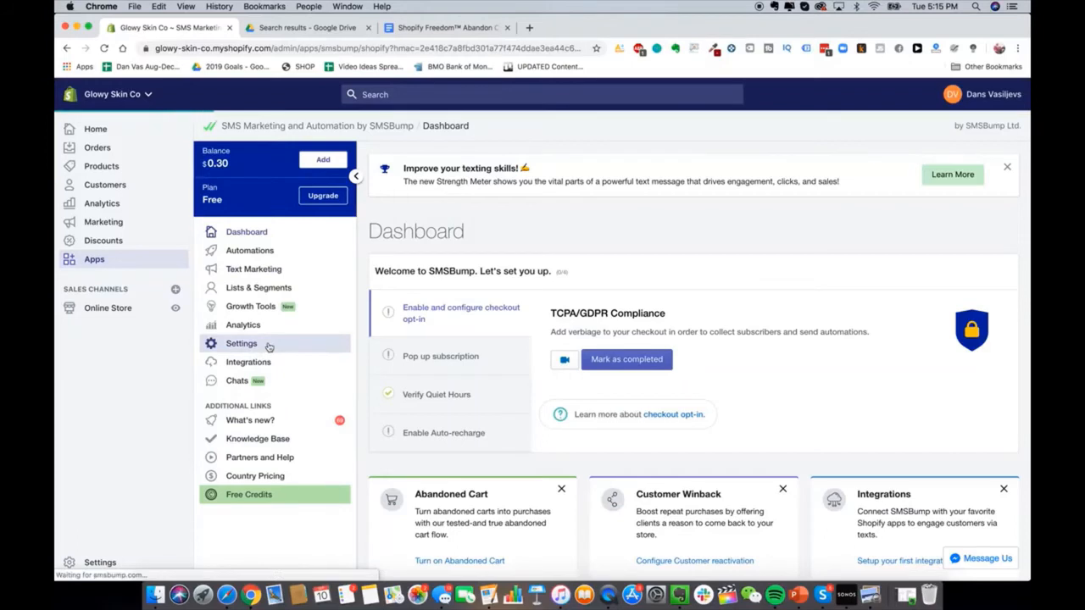
Step: Turn SMSBump auto recharge on, keeping the $10 balance threshold
left_click(692, 392)
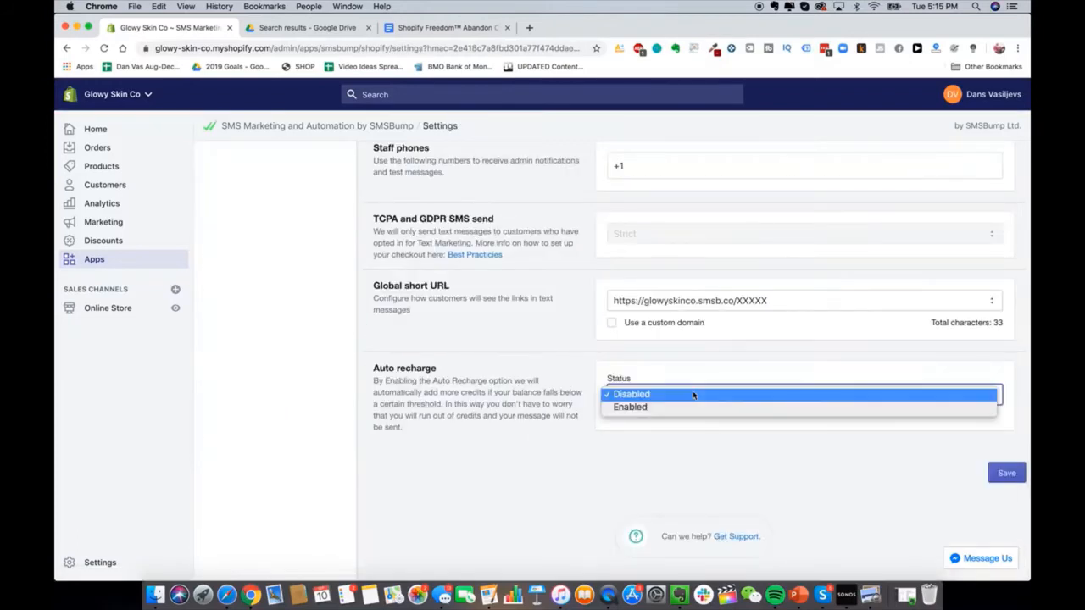
left_click(688, 405)
scroll(591, 411, "down", 1)
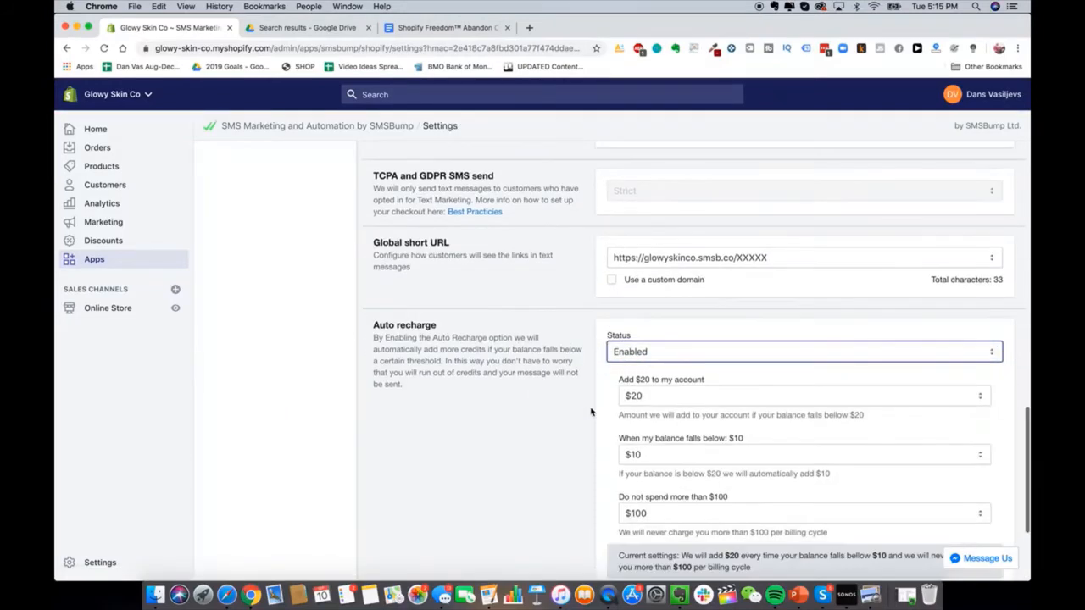
scroll(567, 405, "down", 1)
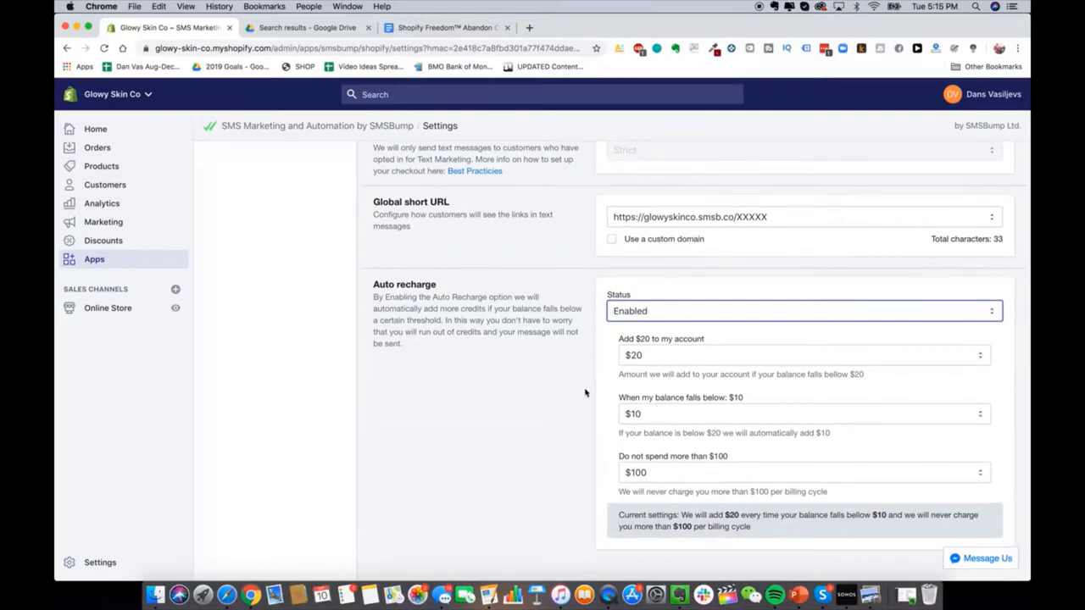
scroll(622, 417, "down", 1)
left_click(667, 398)
left_click(597, 399)
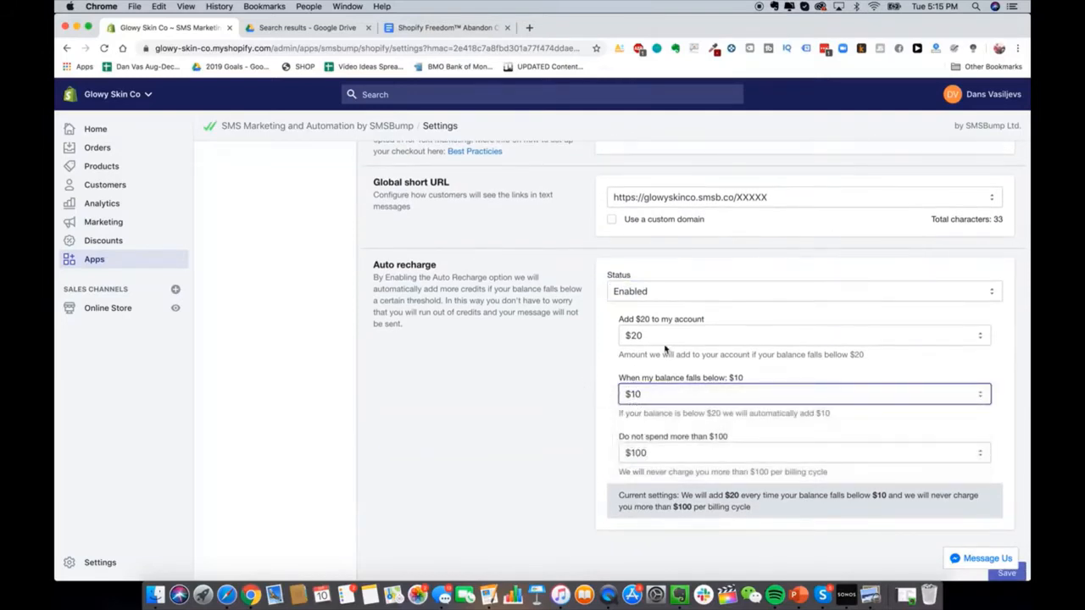
Step: Cap auto recharge spending at $1000 per billing cycle and look over the settings
scroll(685, 464, "down", 1)
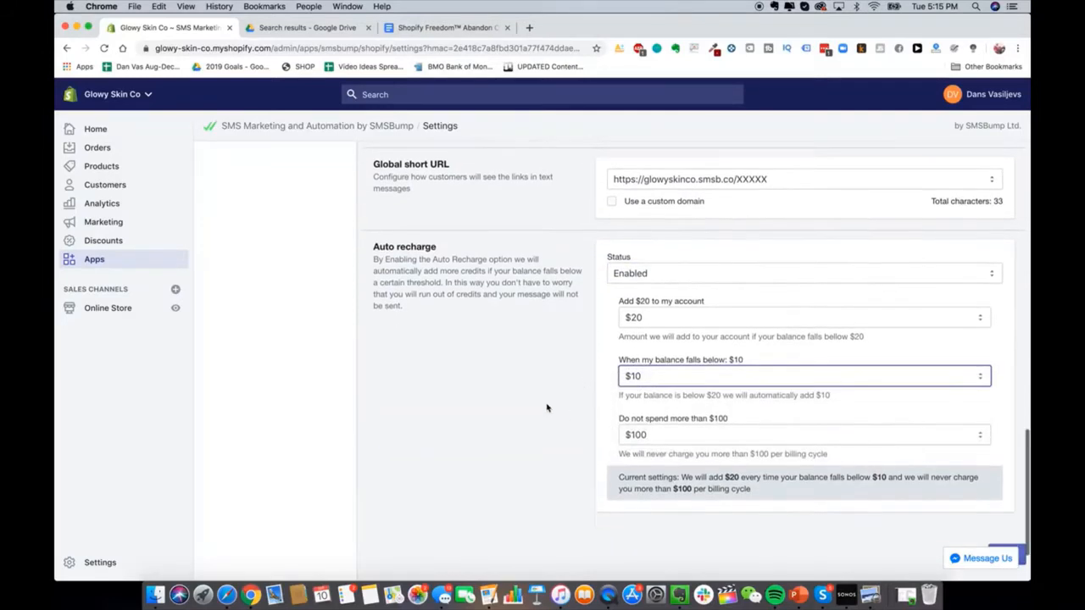
left_click(695, 436)
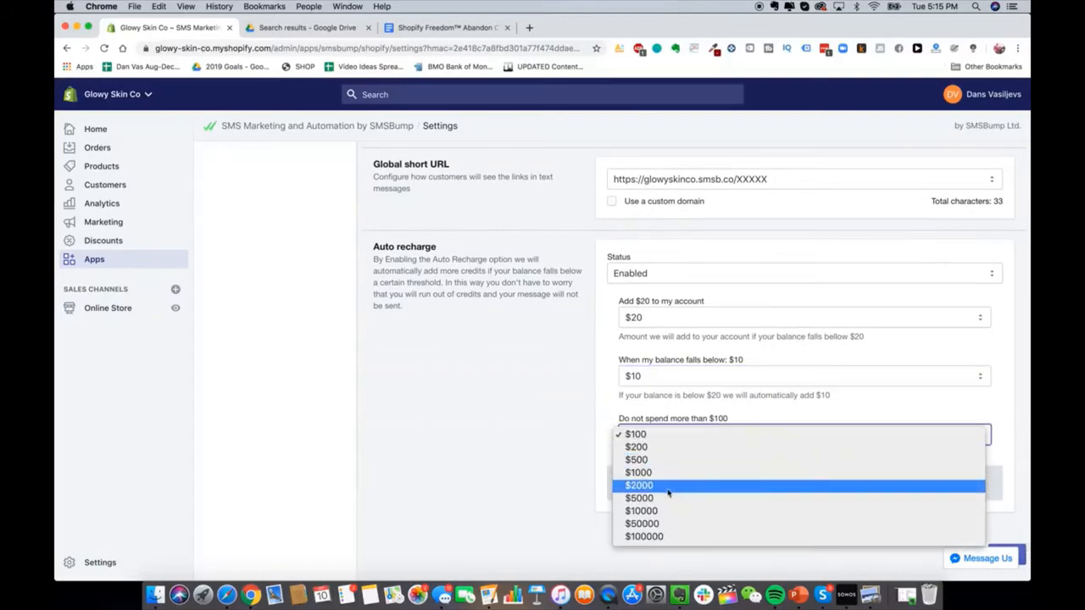
left_click(669, 472)
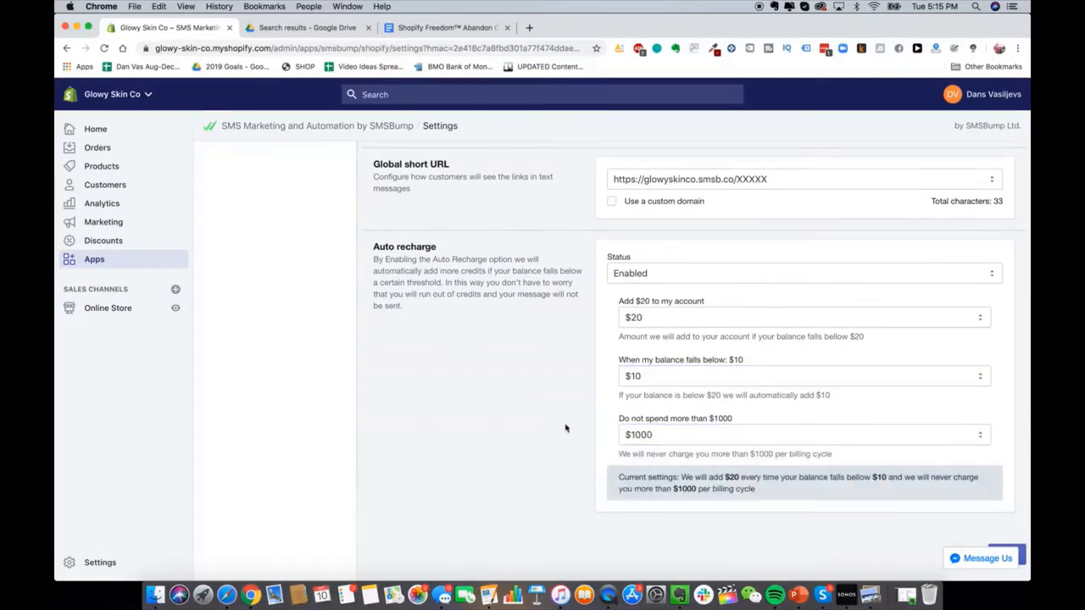
scroll(563, 428, "up", 1)
scroll(565, 428, "down", 10)
scroll(566, 428, "up", 10)
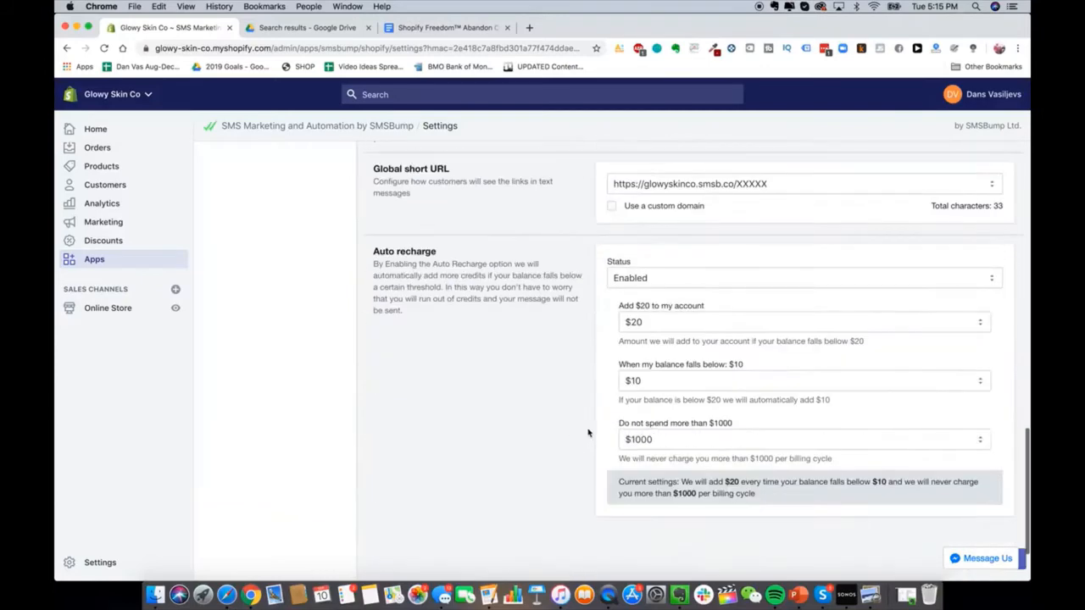
scroll(591, 430, "down", 7)
scroll(528, 388, "up", 2)
scroll(418, 307, "up", 1)
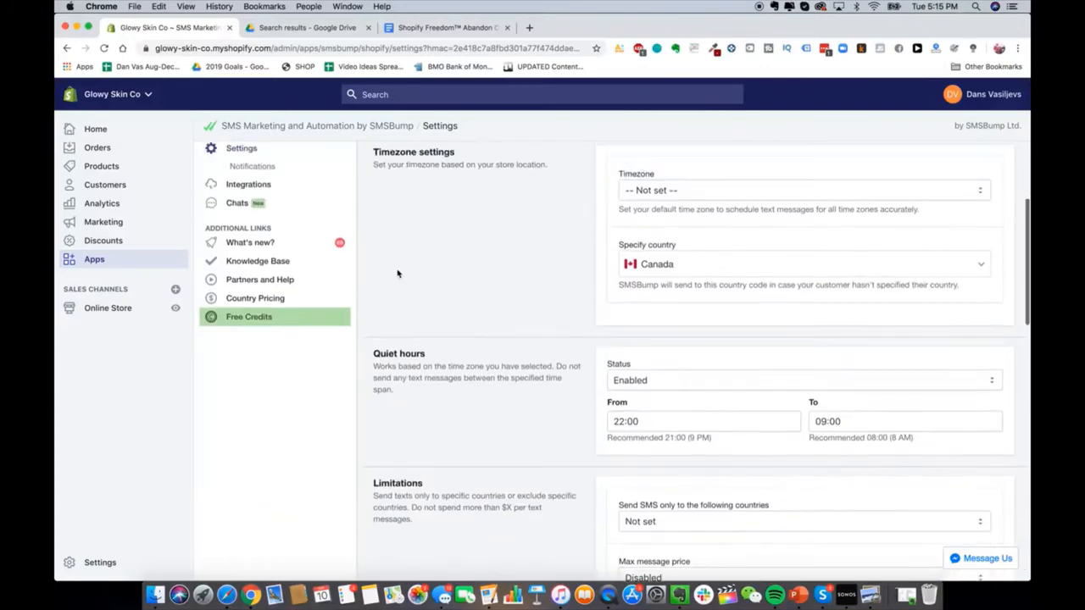
scroll(407, 288, "down", 3)
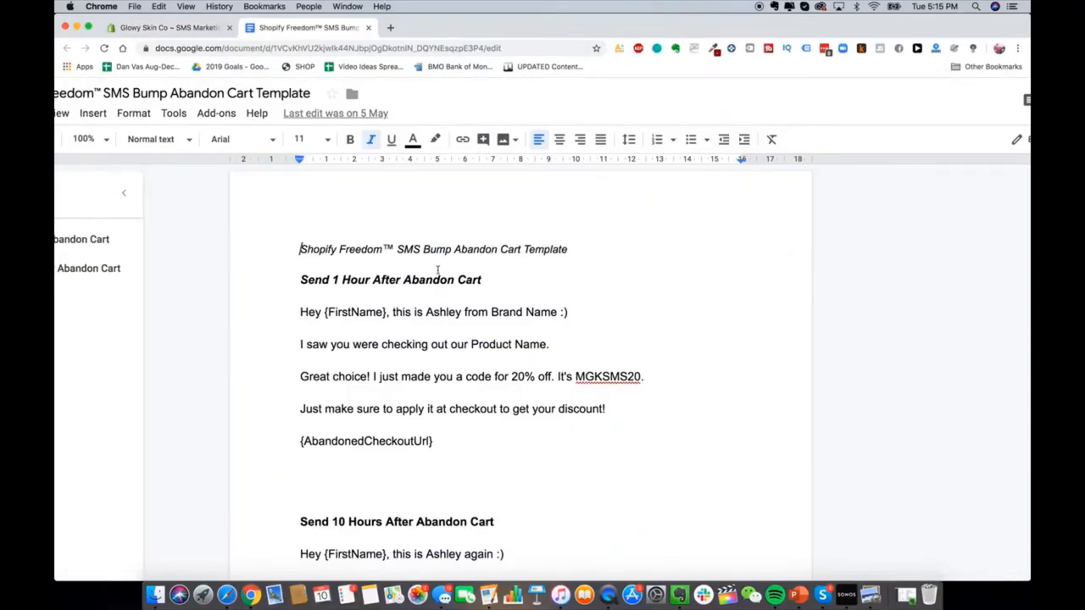
Step: Review the template's 1-hour message and {AbandonedCheckoutUrl} line, then return to SMSBump Automations
double_click(390, 294)
left_click_drag(301, 312, 504, 443)
left_click(472, 436)
left_click_drag(288, 447, 470, 447)
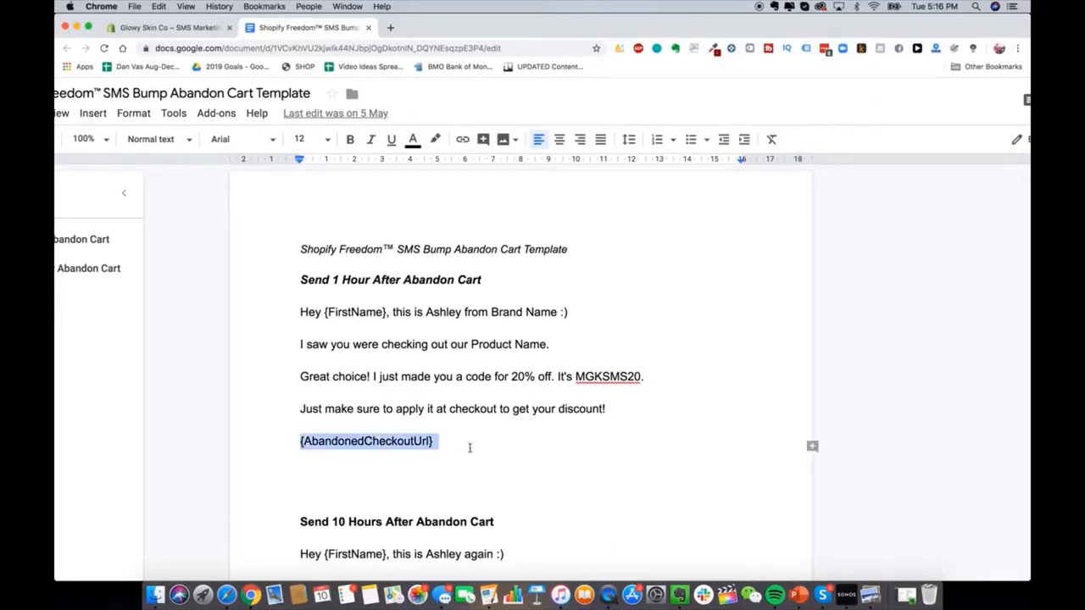
left_click(334, 312)
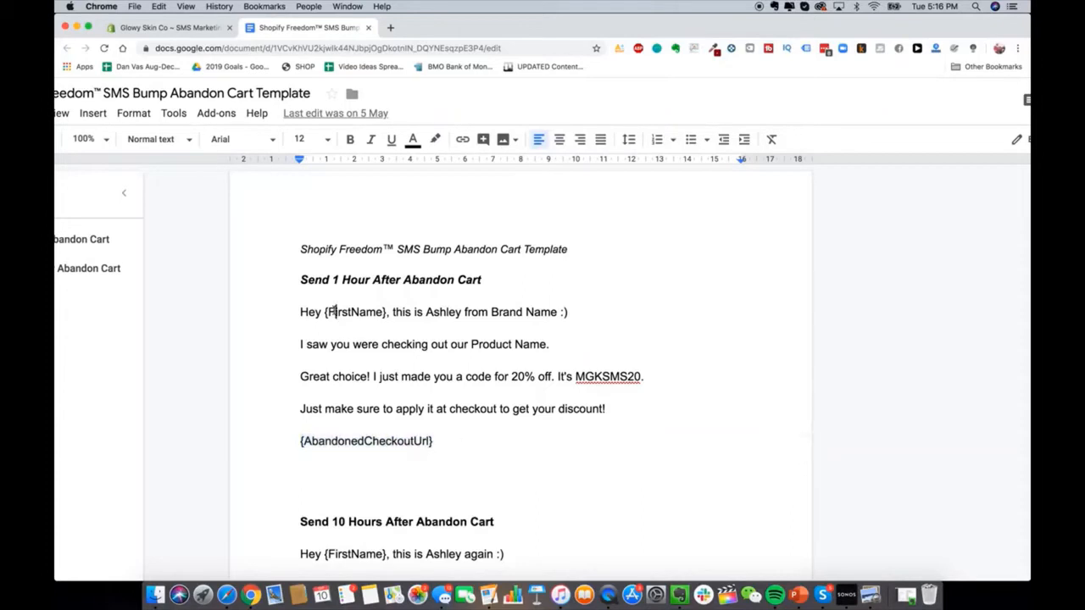
left_click(172, 27)
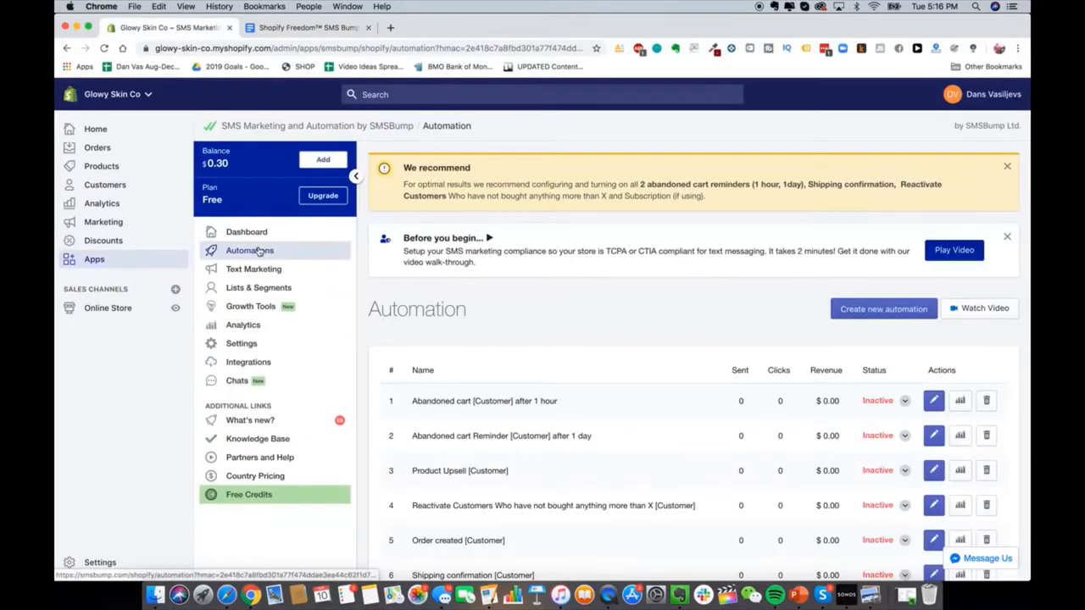
Step: Create a new SMSBump automation named 'Abandon Cart Text #1'
left_click(894, 314)
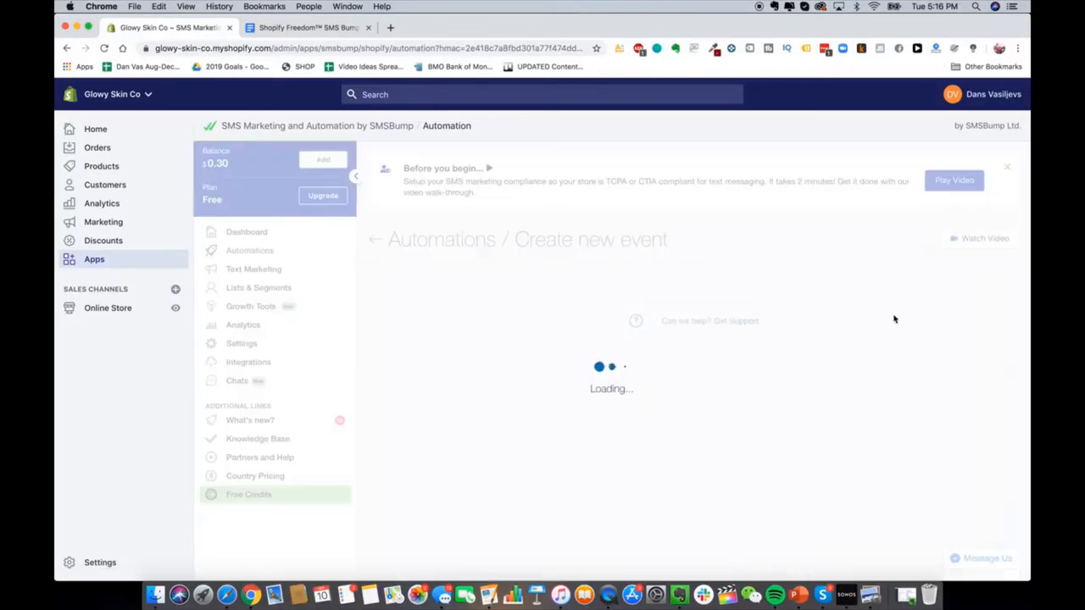
left_click(519, 333)
type("ABANADON")
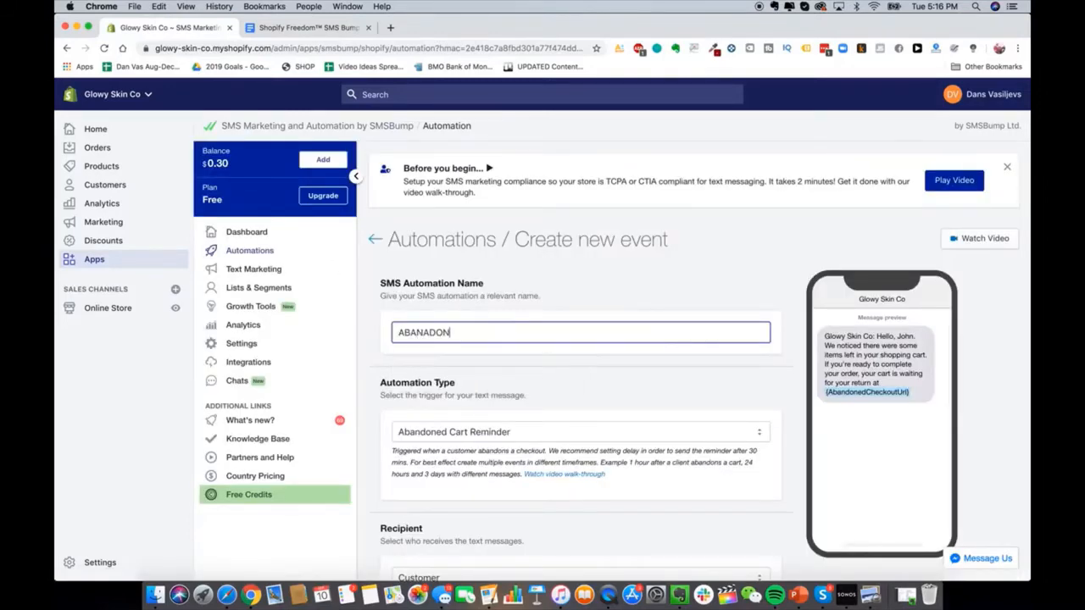
type(" CA")
key("super+a")
type("Abandon C")
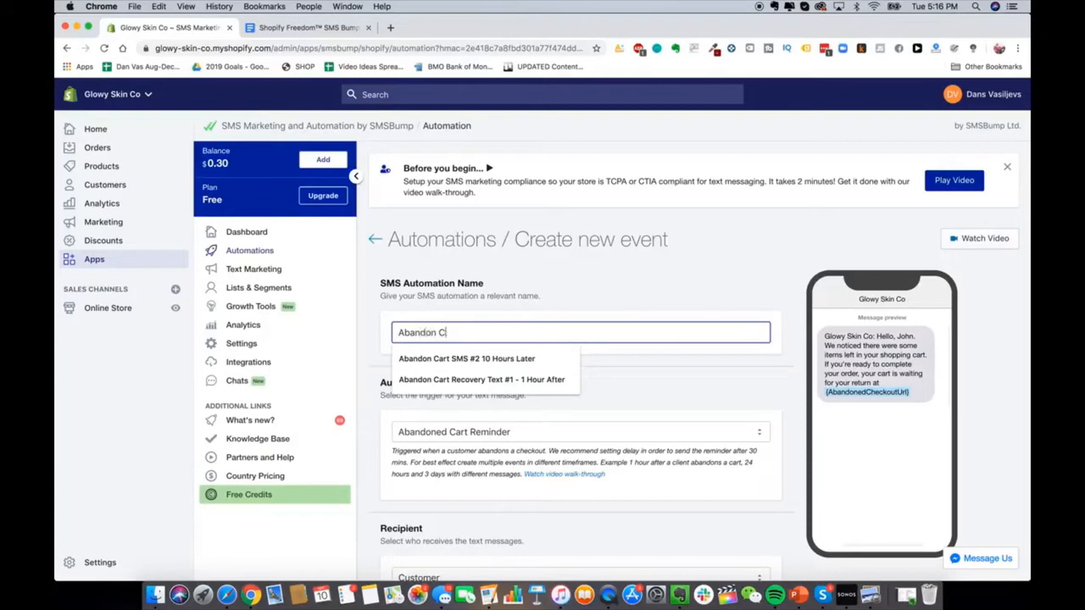
type("art Text #1")
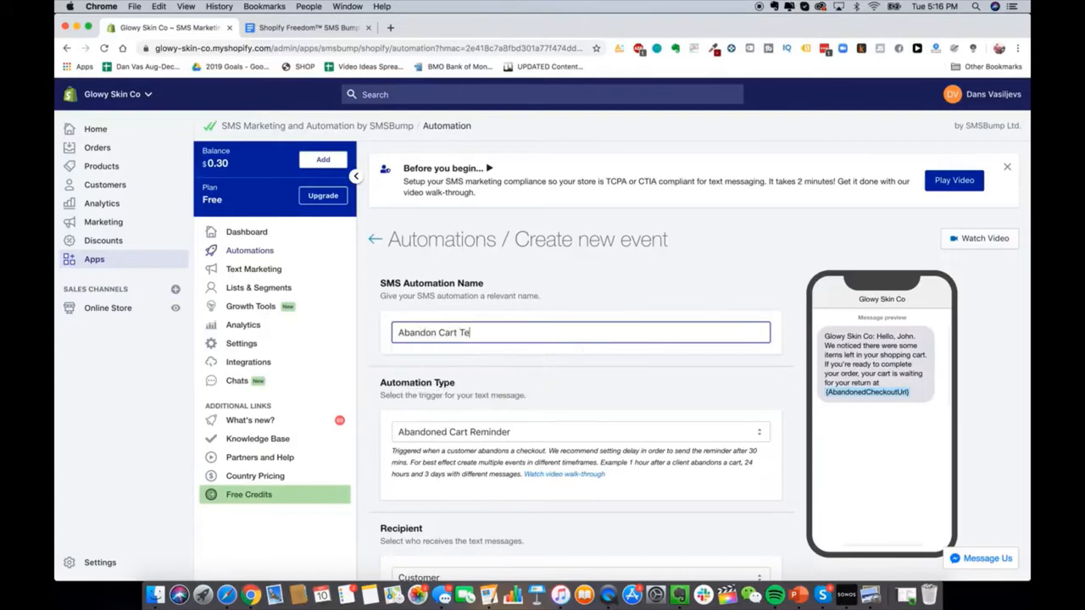
Step: Keep Abandoned Cart Reminder as the trigger and Customer as the recipient
scroll(619, 306, "down", 2)
left_click(619, 306)
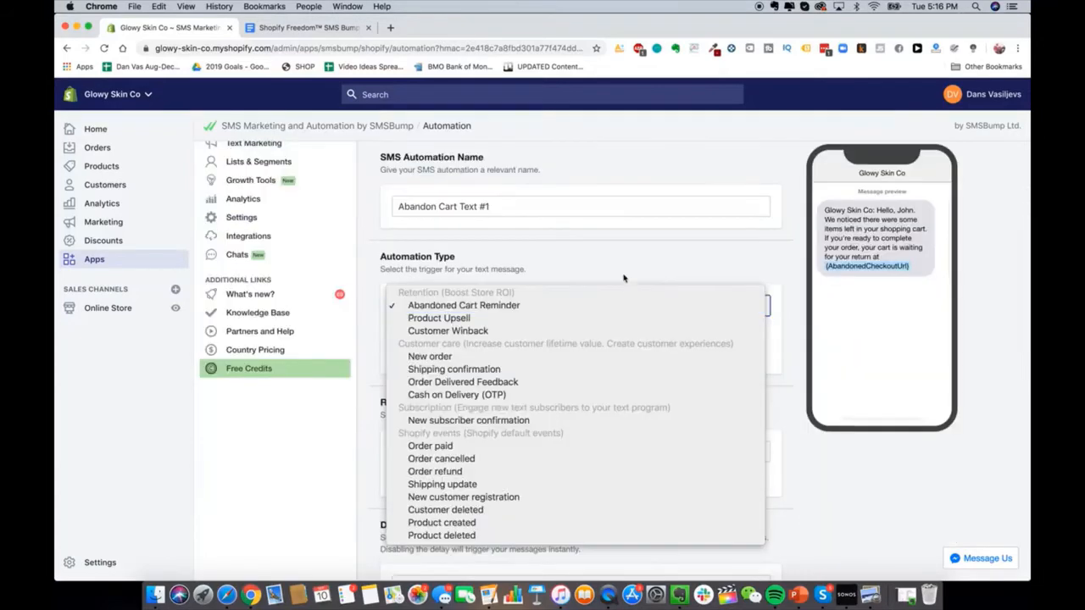
left_click(623, 276)
scroll(592, 381, "down", 3)
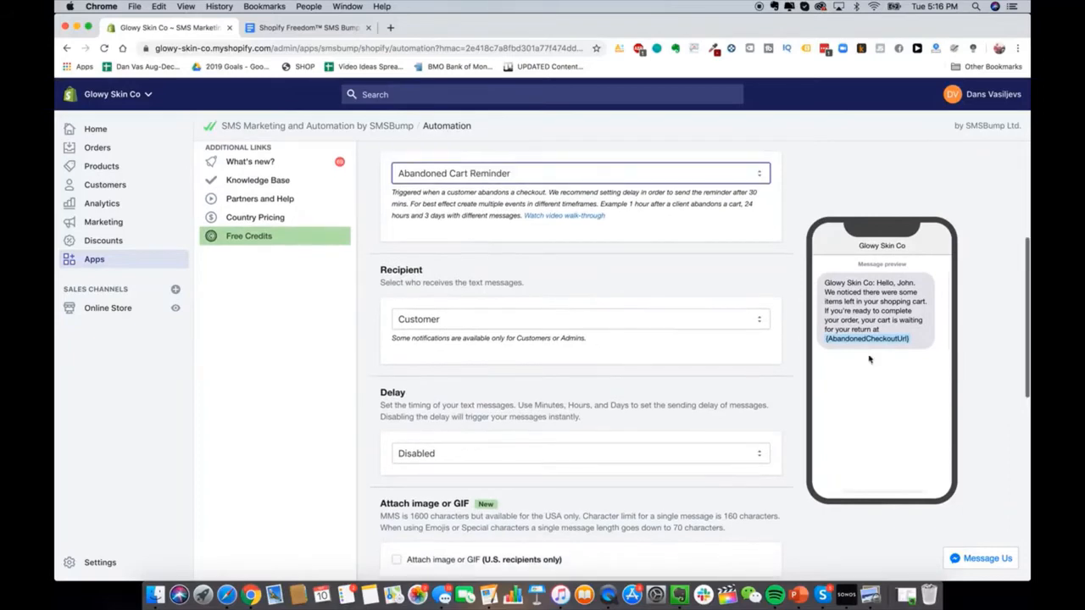
scroll(679, 322, "down", 2)
left_click(678, 275)
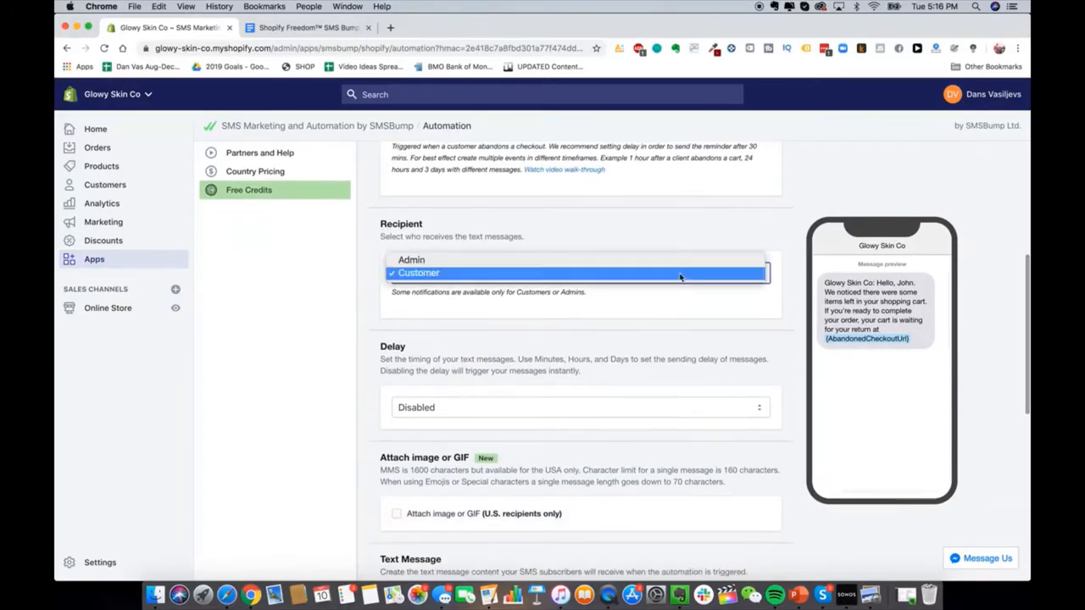
left_click(642, 231)
scroll(627, 242, "down", 1)
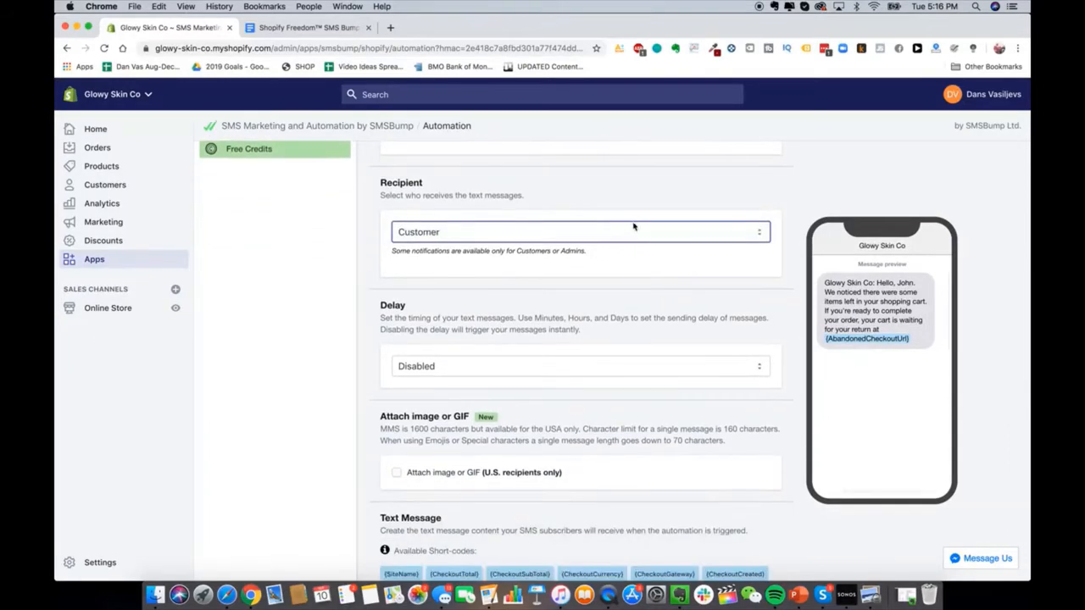
left_click(633, 227)
left_click(634, 230)
scroll(639, 333, "down", 2)
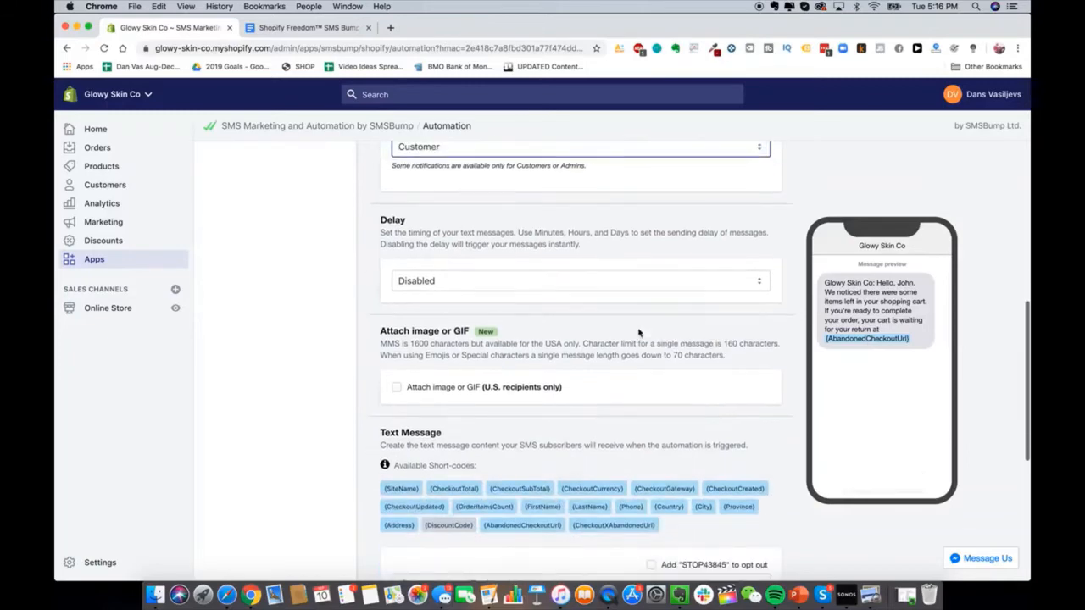
Step: Enable the sending delay, changing its timing value from 15 to 1 and picking the time unit
left_click(632, 278)
left_click(617, 292)
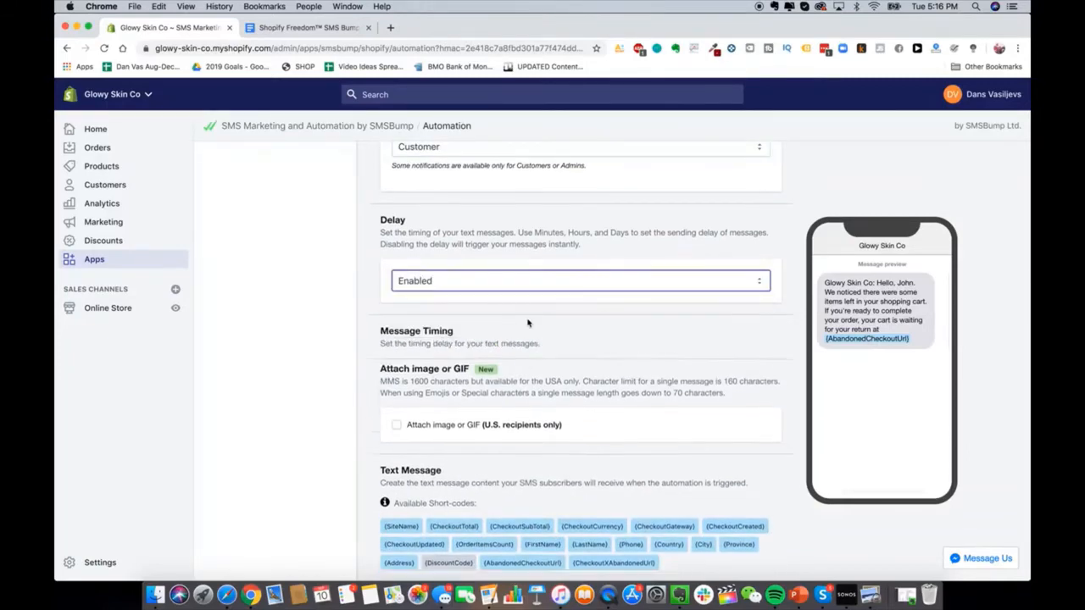
scroll(508, 398, "down", 1)
double_click(438, 378)
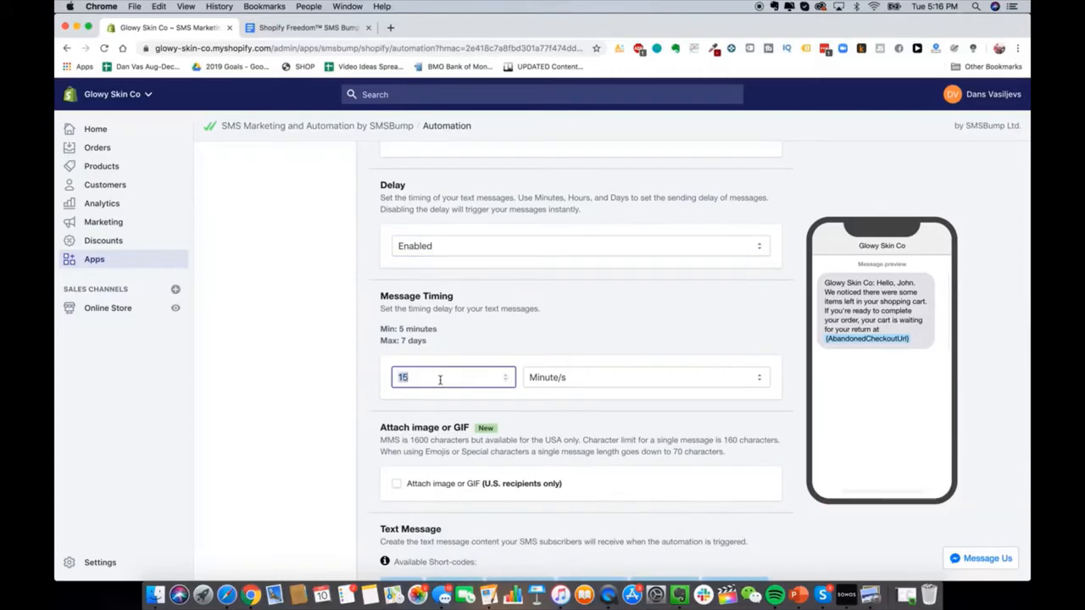
type("1")
left_click(598, 377)
left_click(597, 389)
scroll(576, 390, "down", 6)
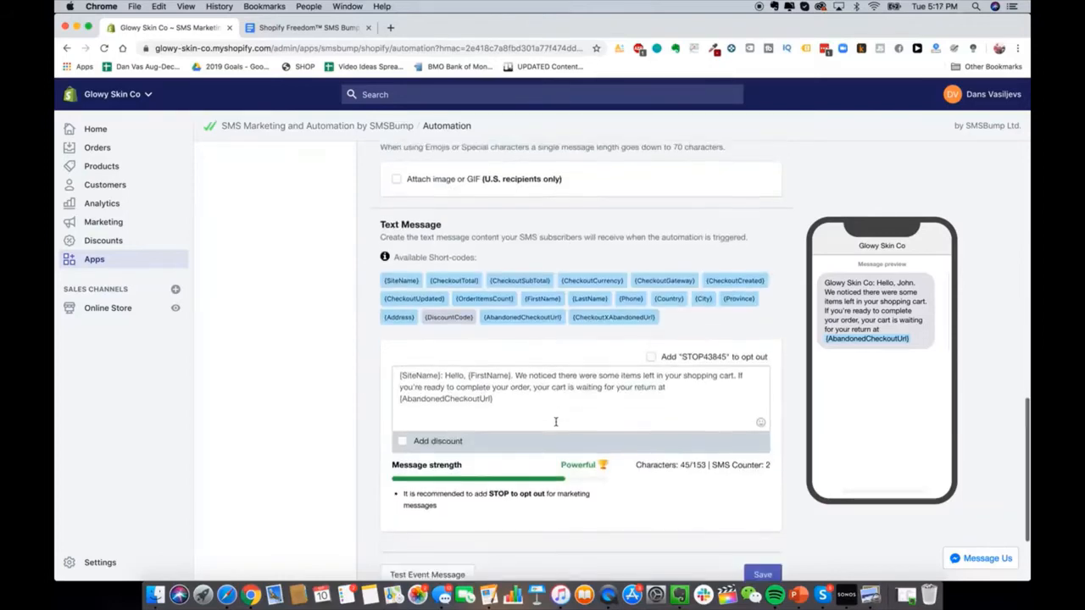
Step: Clear the automation's default text message
left_click(557, 398)
key("super+a")
key("BackSpace")
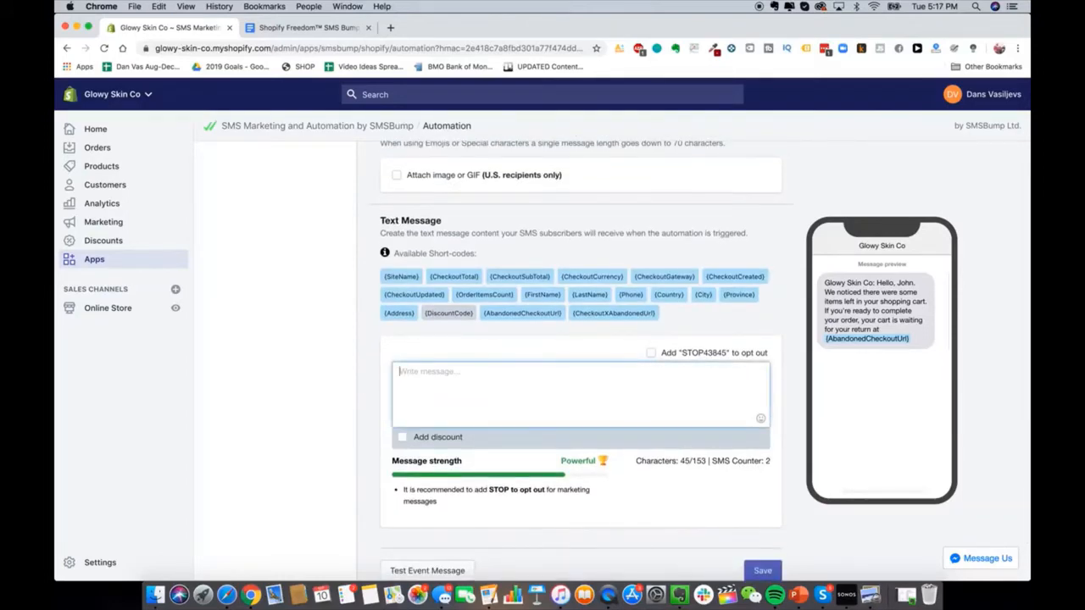
key("ctrl+Tab")
Step: Copy the 1-hour abandon cart message from the Google Doc into SMSBump's Text Message box
left_click_drag(300, 312, 453, 439)
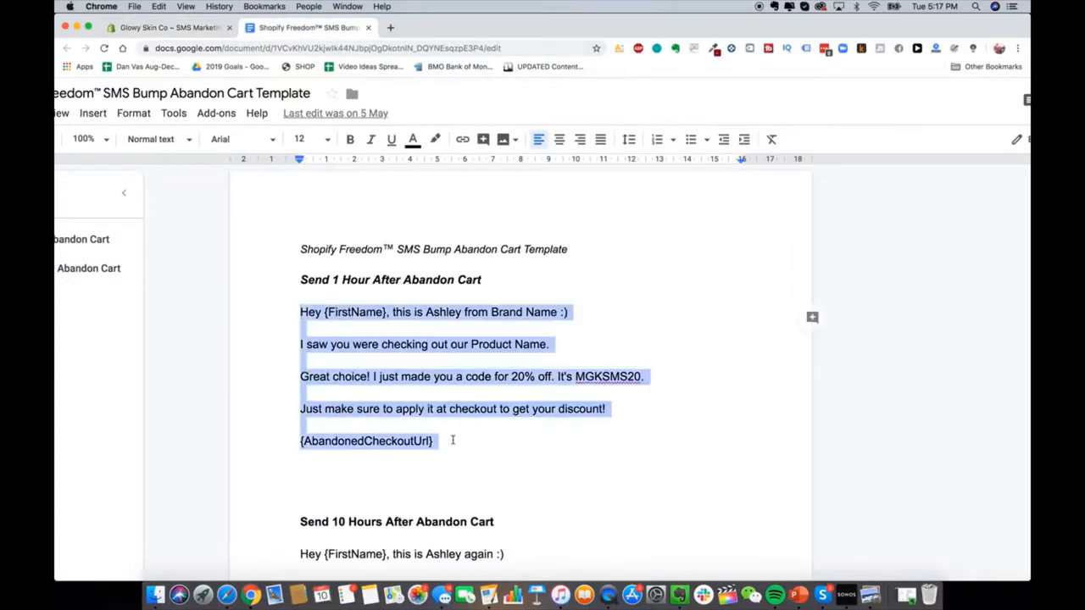
key("super+c")
key("ctrl+Tab")
key("super+v")
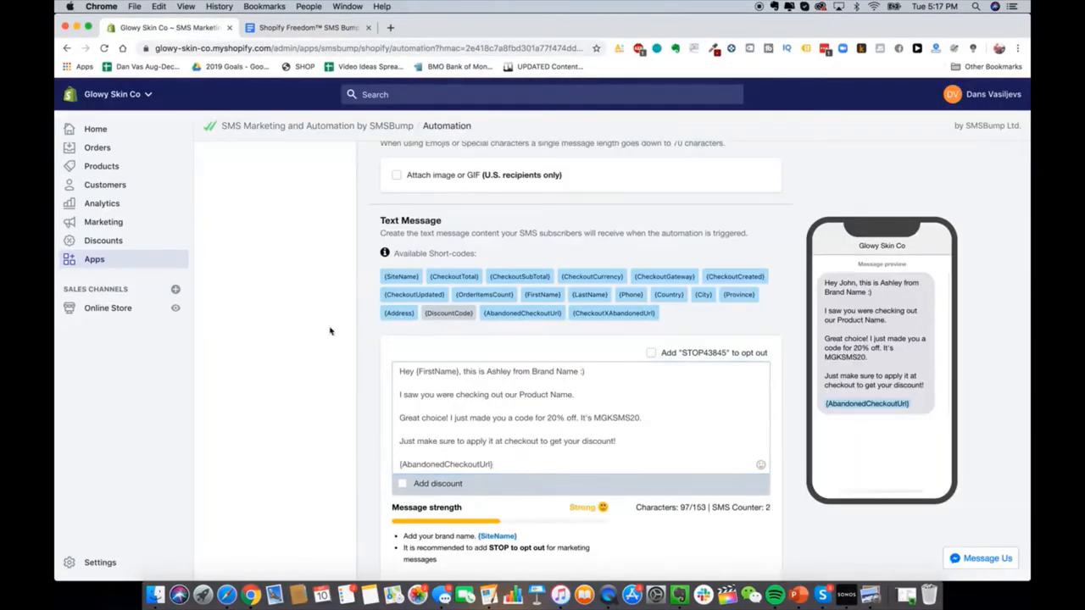
scroll(310, 339, "down", 2)
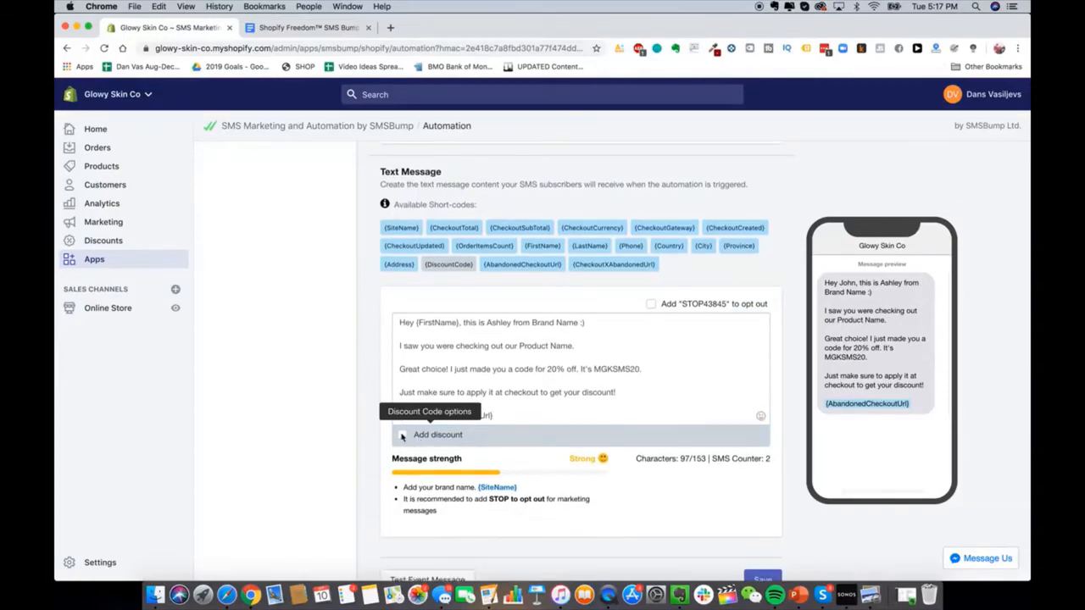
Step: Skip adding a discount code and save the Abandon Cart Text #1 automation
left_click(402, 435)
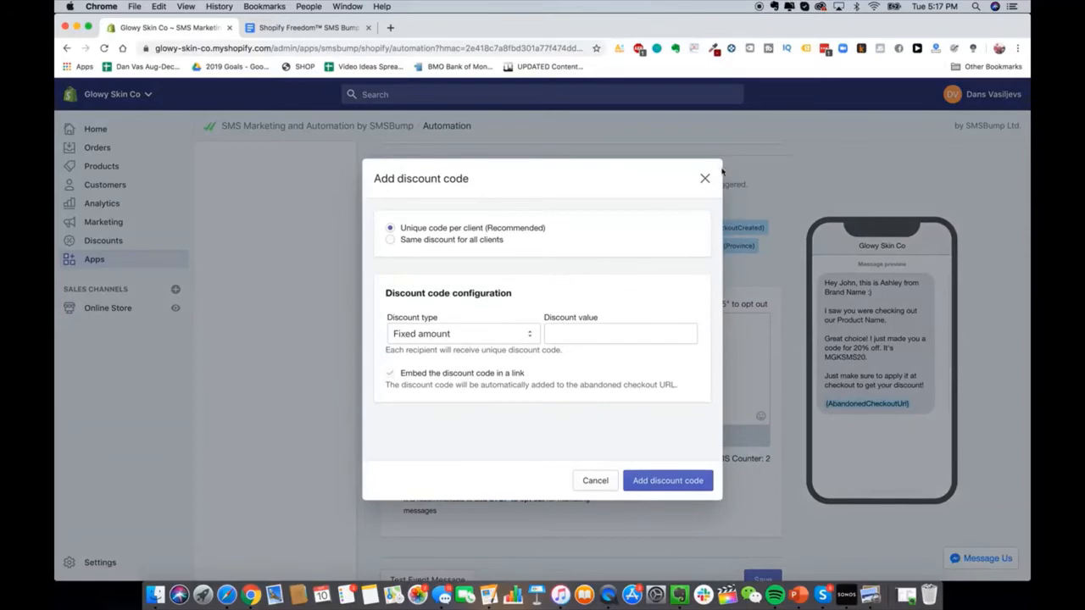
left_click(704, 179)
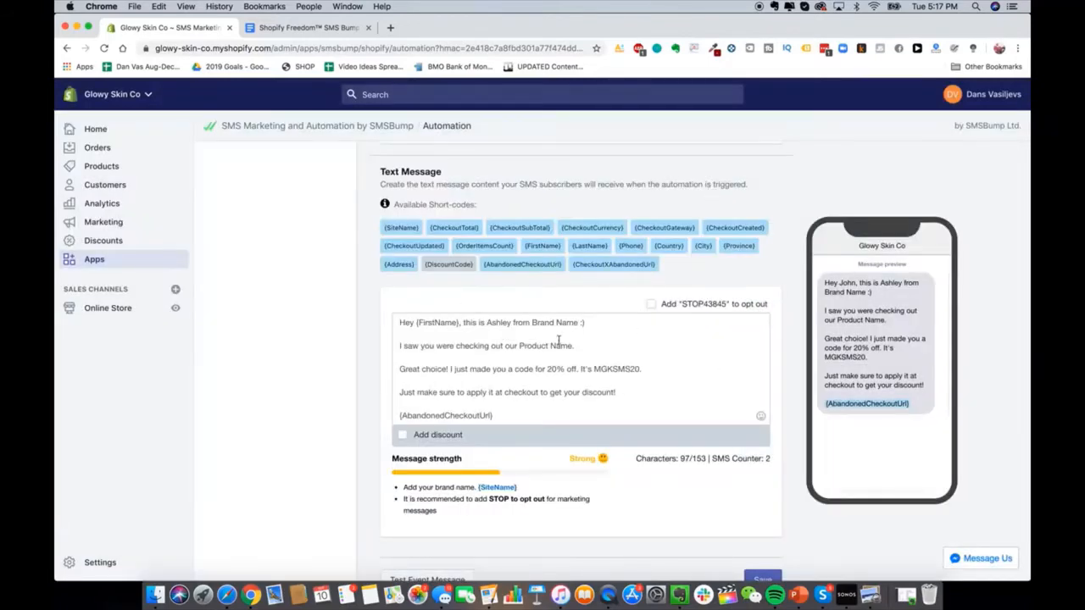
double_click(545, 323)
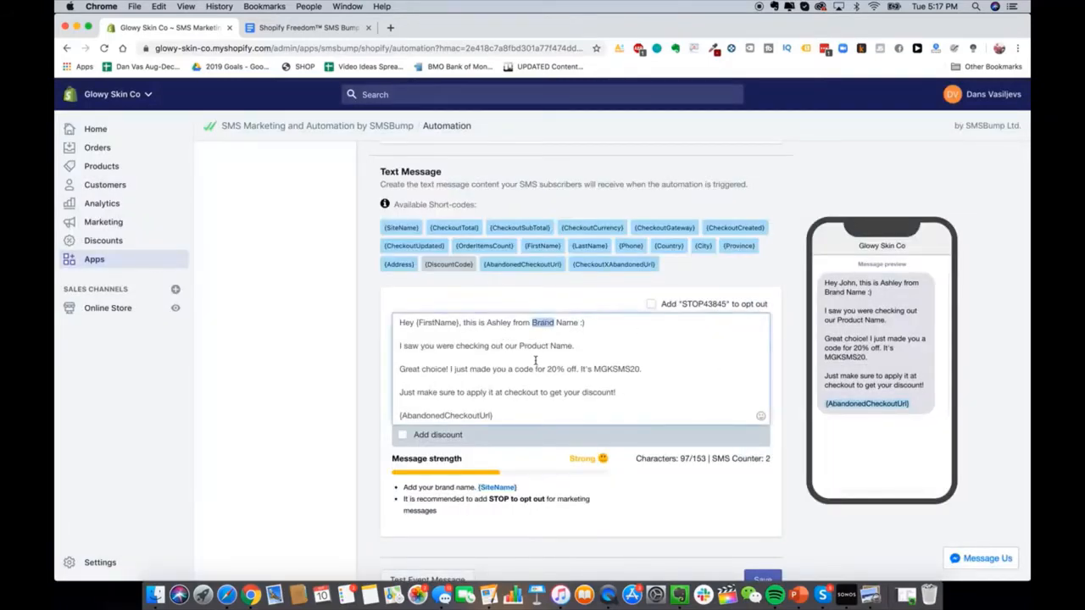
left_click(535, 359)
scroll(547, 404, "down", 2)
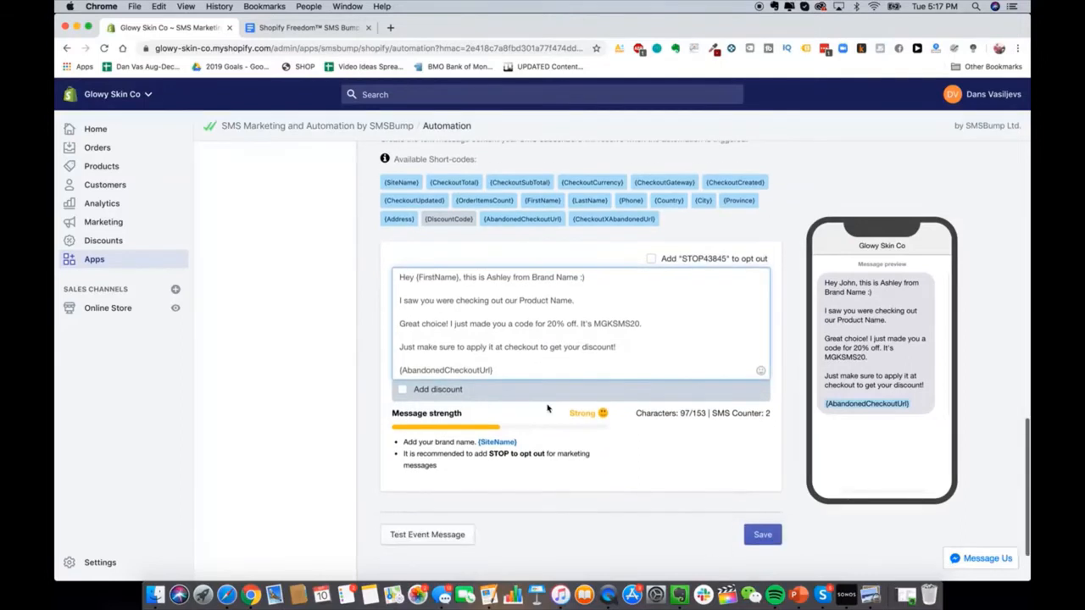
scroll(571, 438, "up", 1)
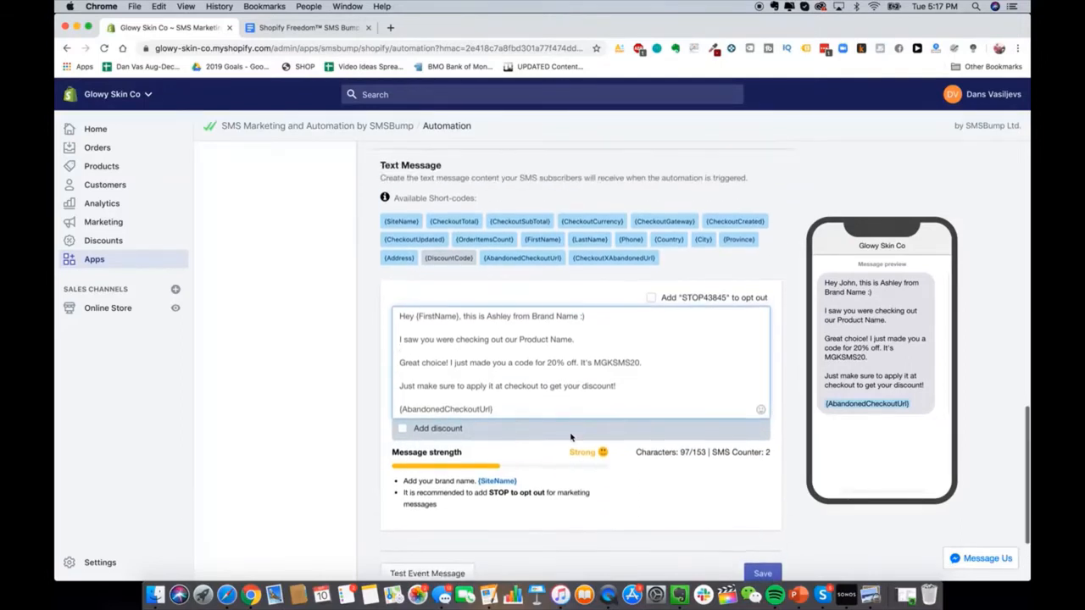
scroll(678, 466, "down", 3)
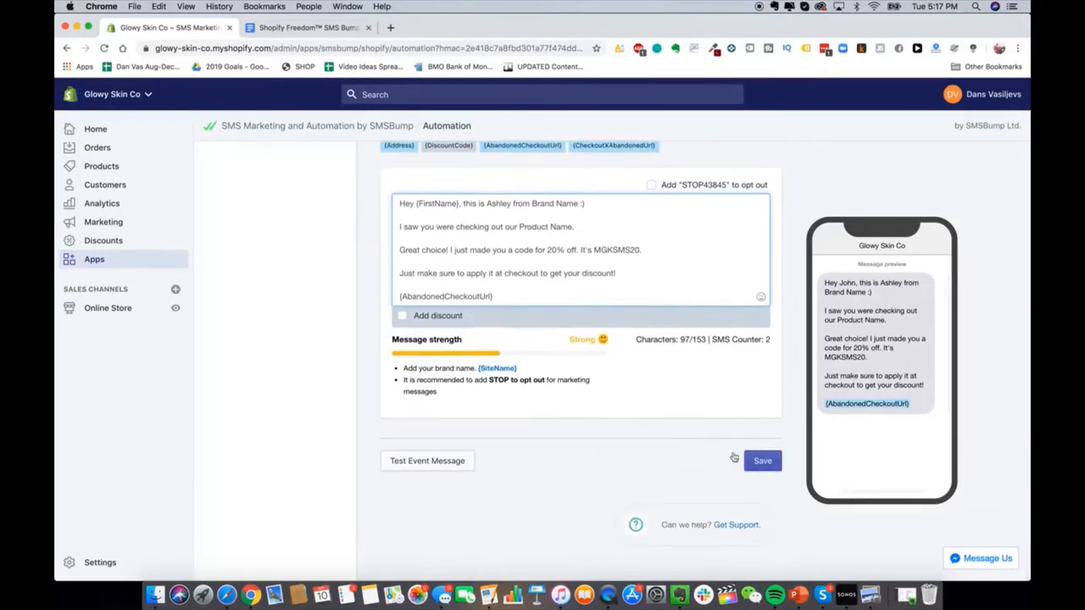
left_click(760, 456)
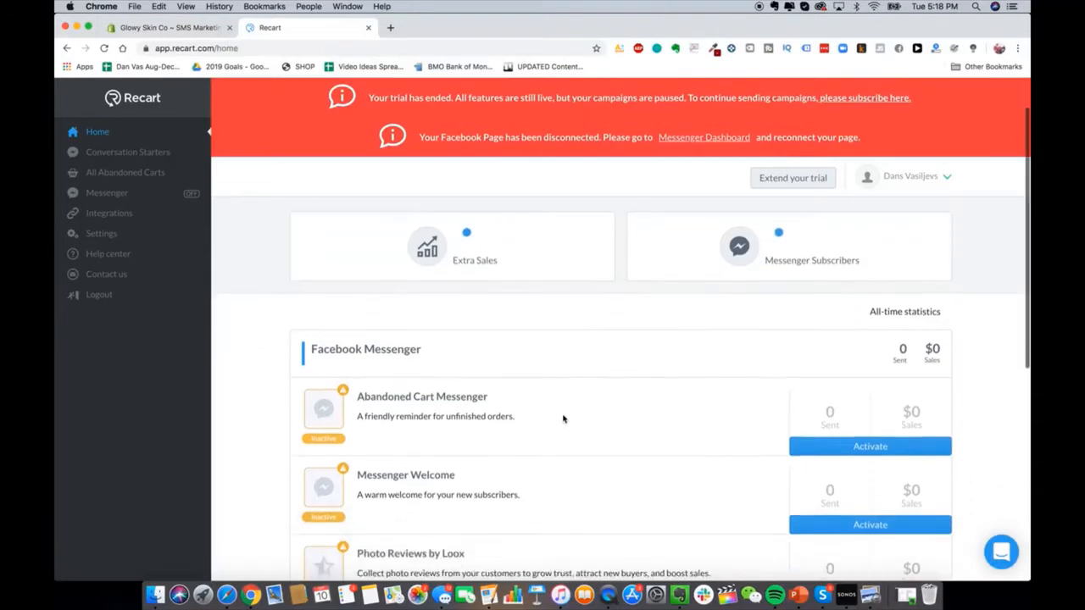
Step: View Recart's Abandoned Cart Messenger Facebook Page connection, then return to Shopify Apps
scroll(562, 416, "down", 2)
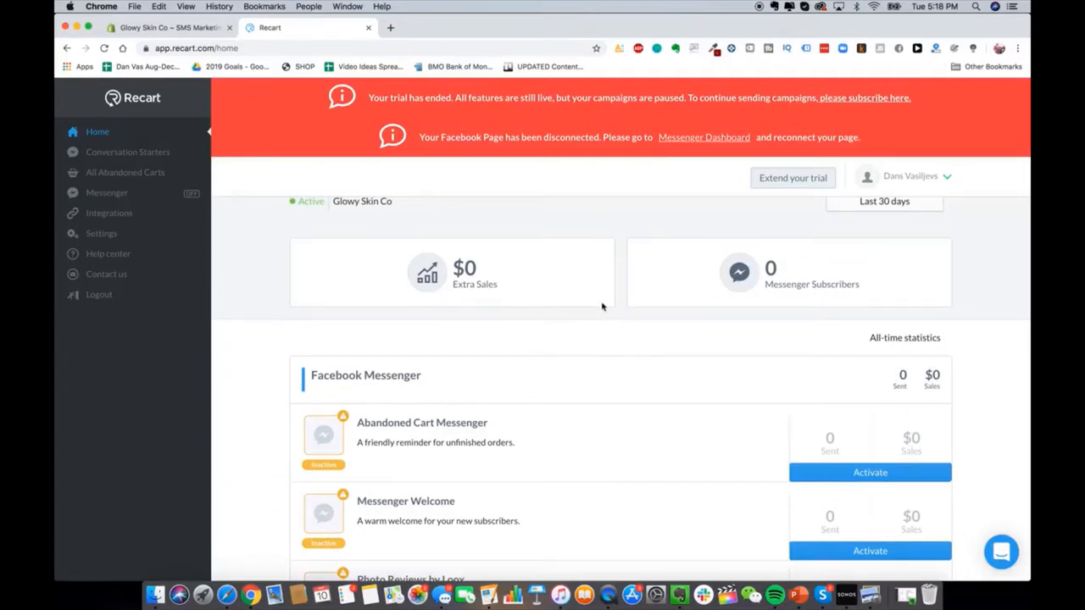
scroll(712, 413, "down", 1)
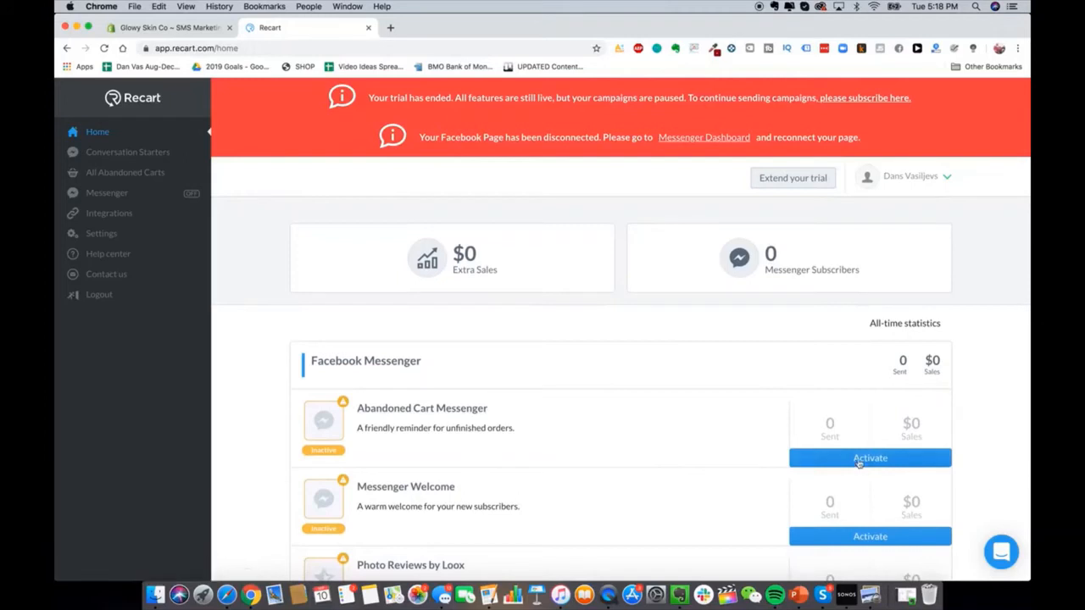
left_click(444, 412)
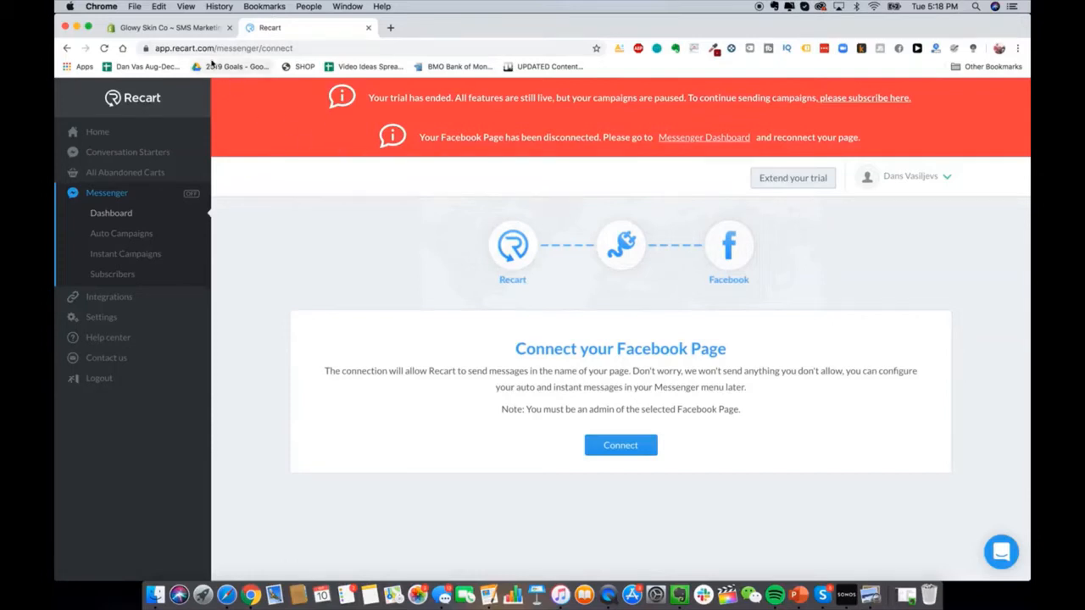
left_click(180, 26)
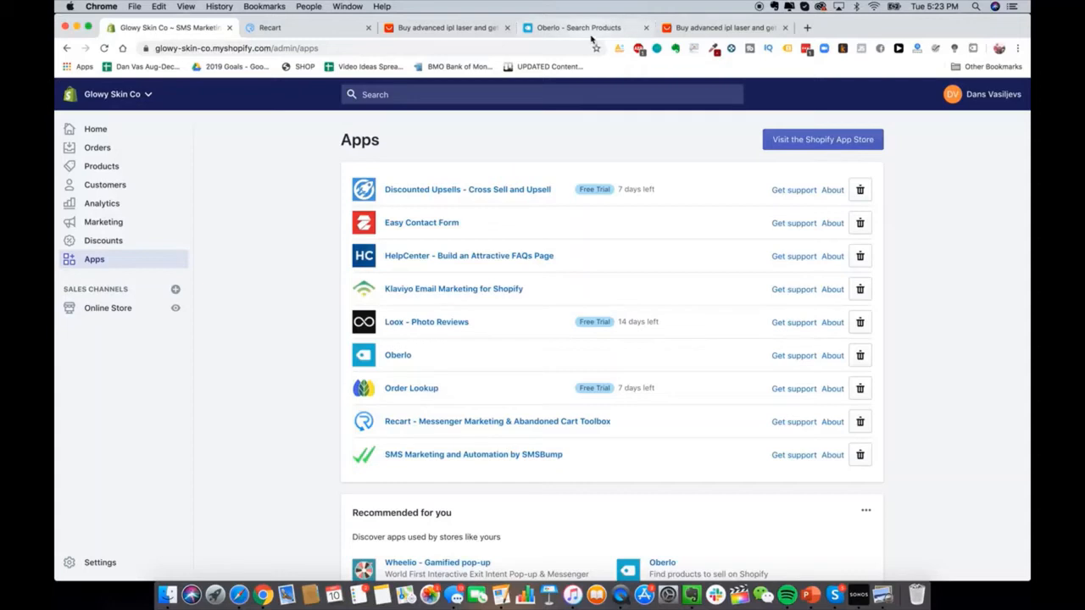
Step: Reload the Oberlo dashboard, then go to the AliExpress 'advanced ipl laser' search results
left_click(565, 32)
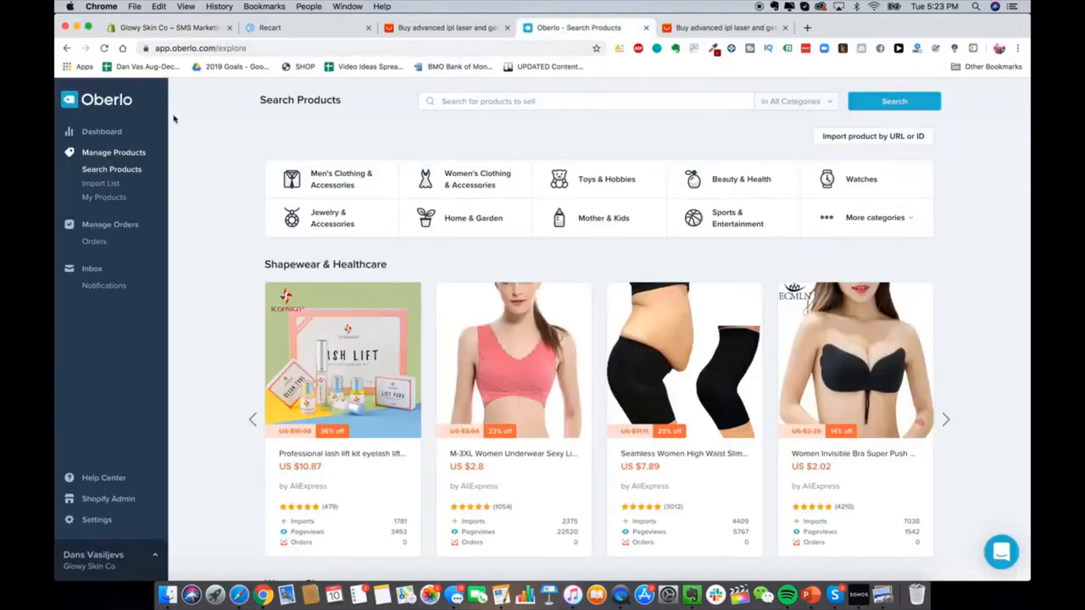
left_click(93, 131)
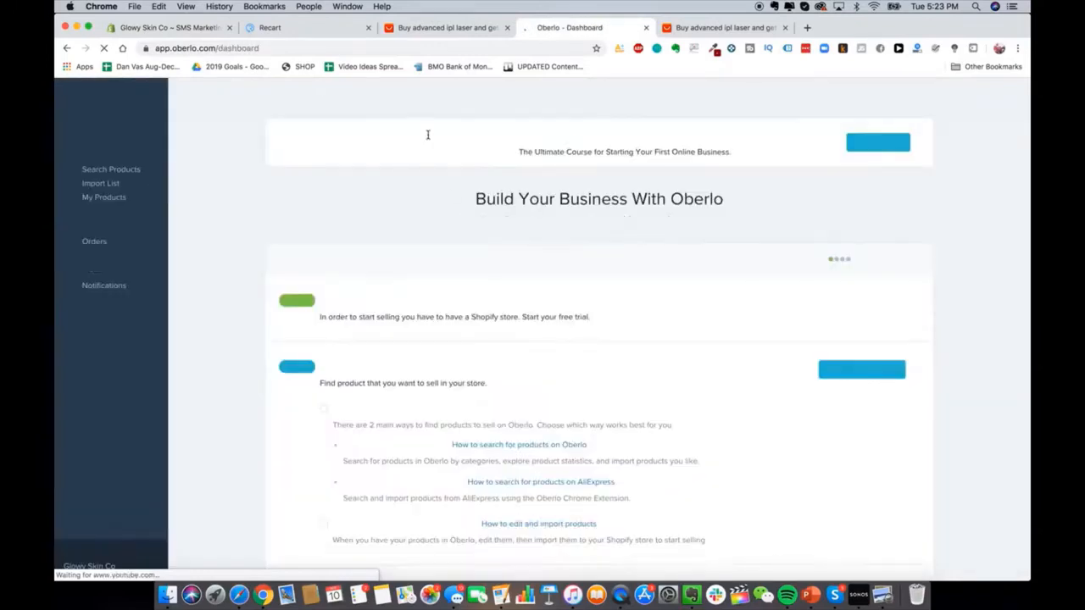
left_click(703, 28)
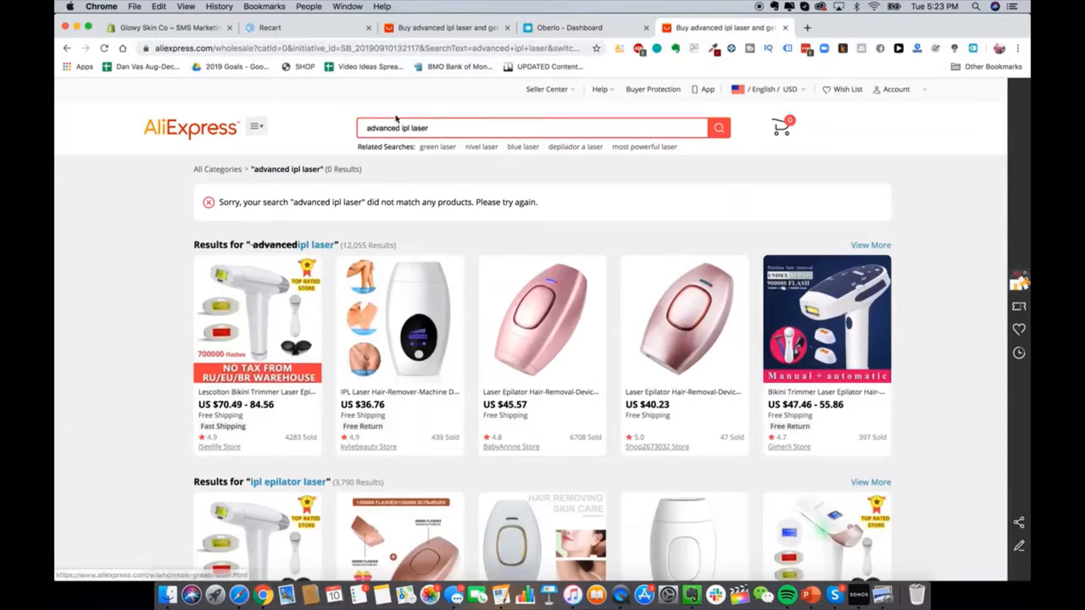
Step: Add the US $40.23 pink handheld laser epilator from AliExpress to Oberlo's import list
left_click(721, 347)
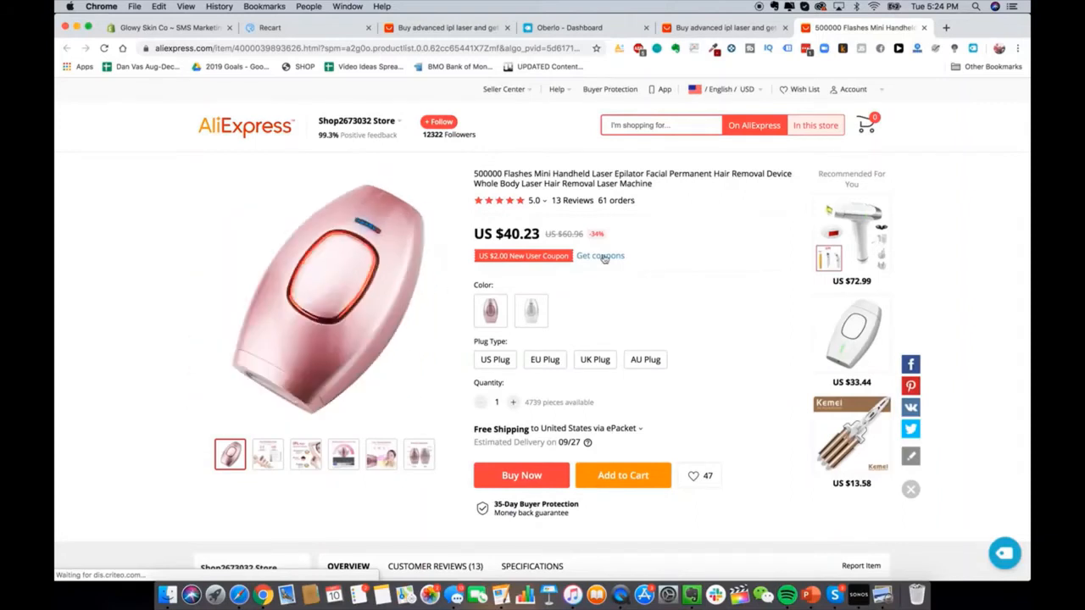
scroll(687, 437, "down", 1)
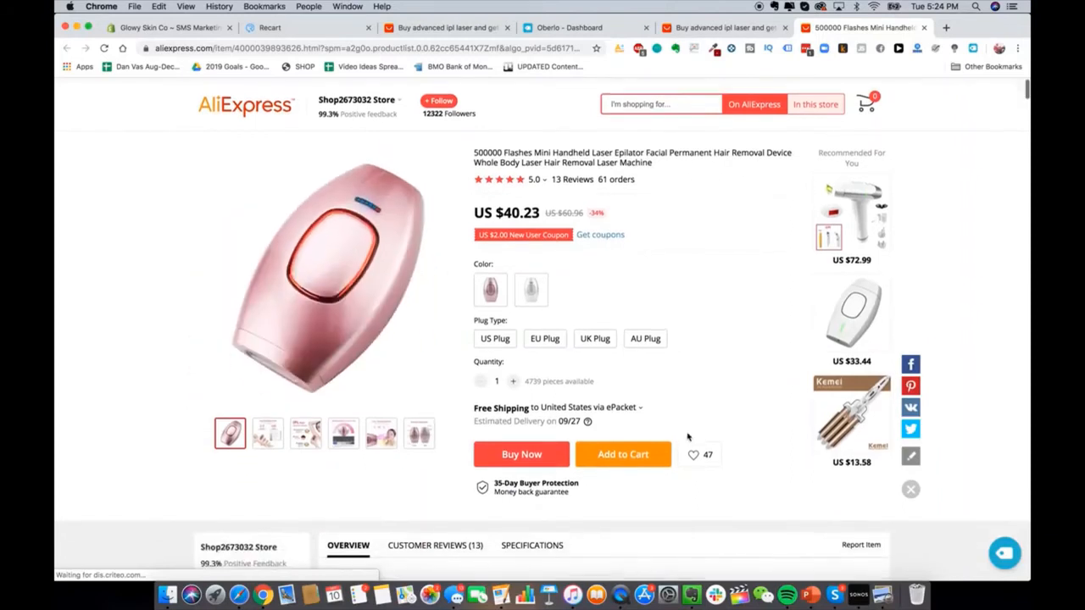
scroll(688, 436, "up", 1)
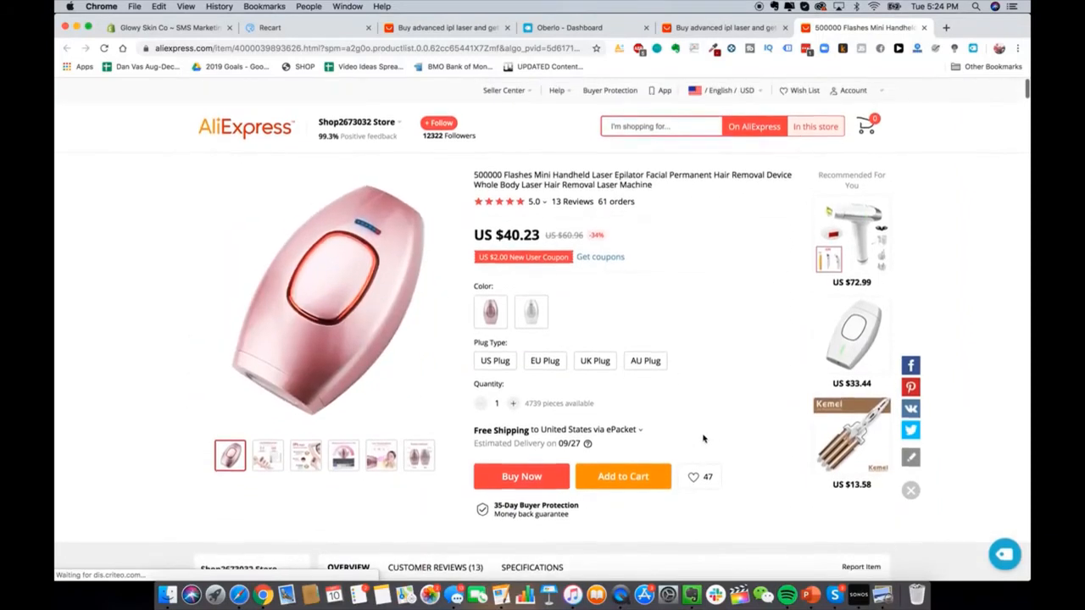
left_click(1000, 555)
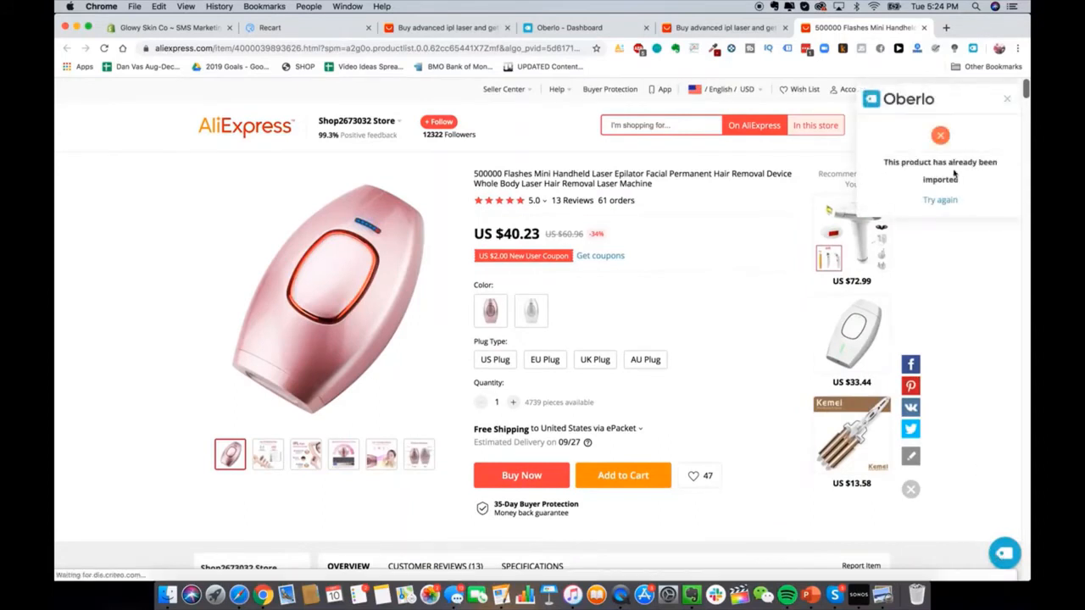
left_click(1006, 98)
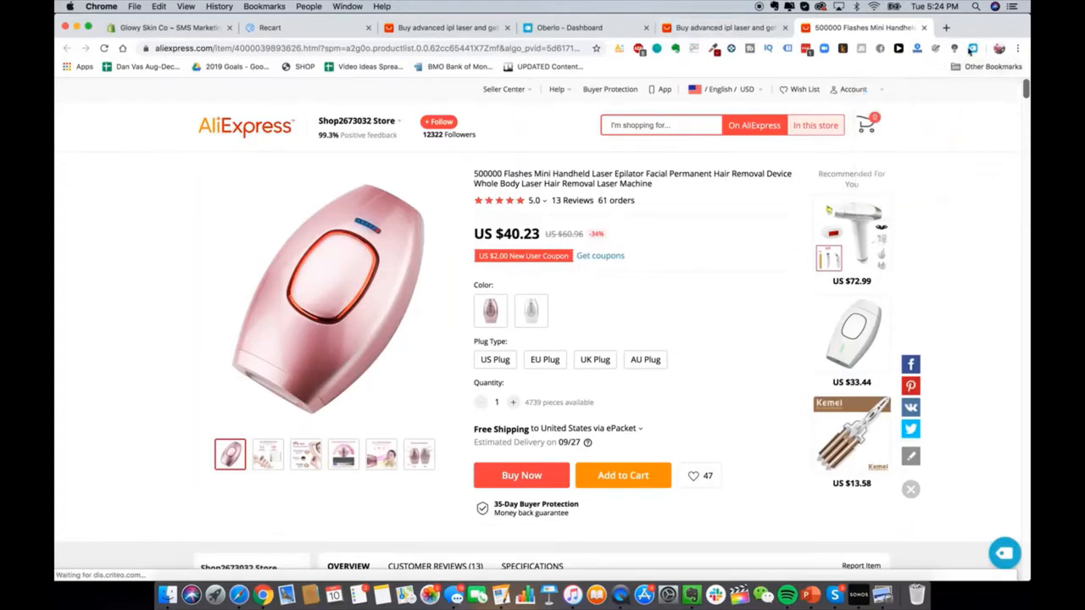
left_click(973, 49)
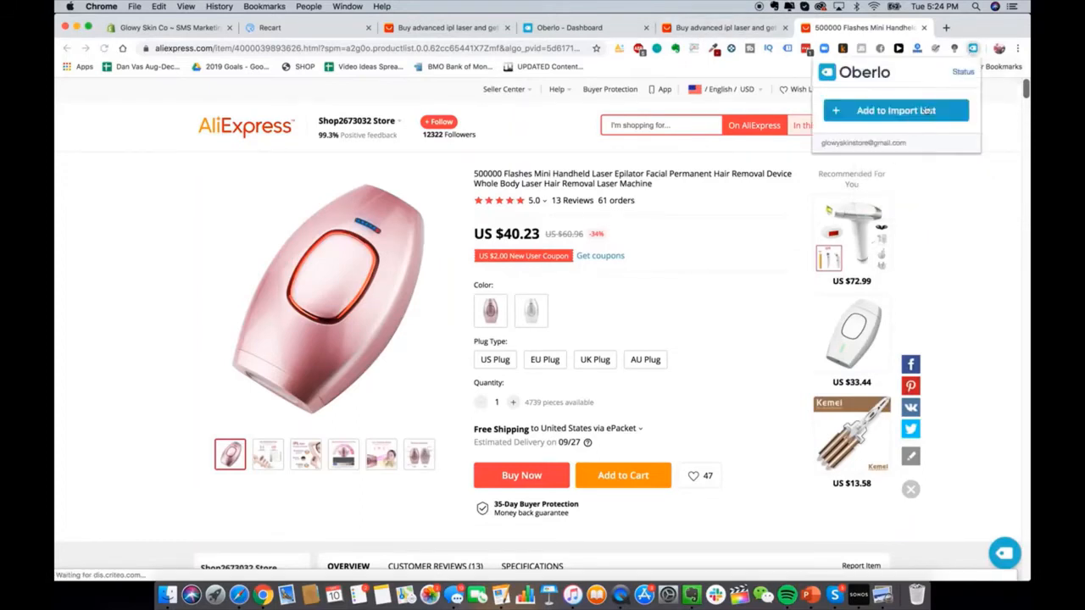
left_click(929, 110)
left_click(576, 27)
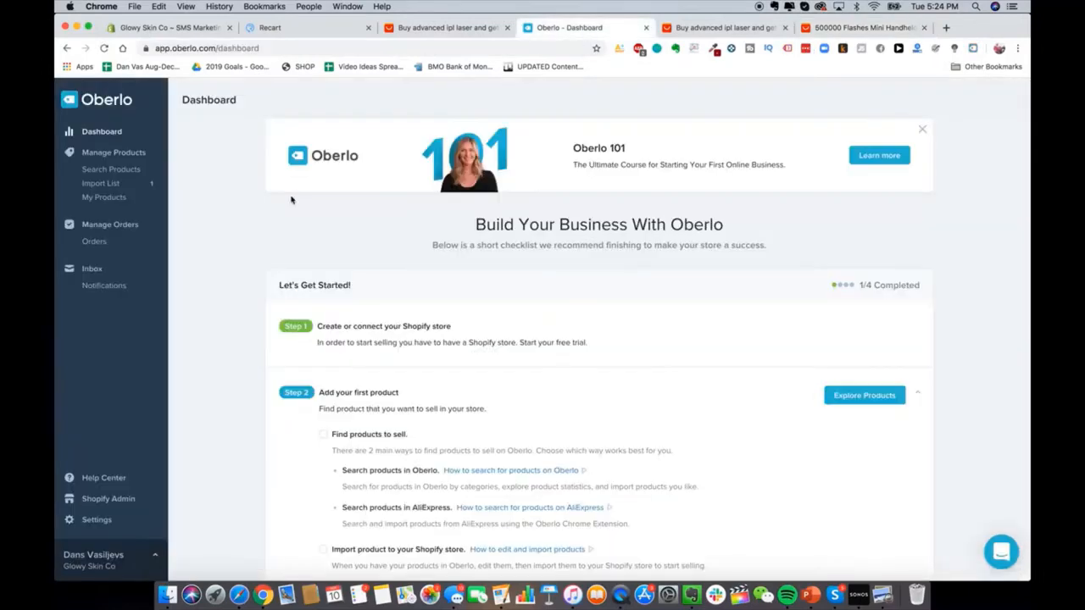
Step: Retitle the imported epilator 'Glowy Skin Advanced Laser Hair IPL Removal Device' in the Import List
left_click(111, 138)
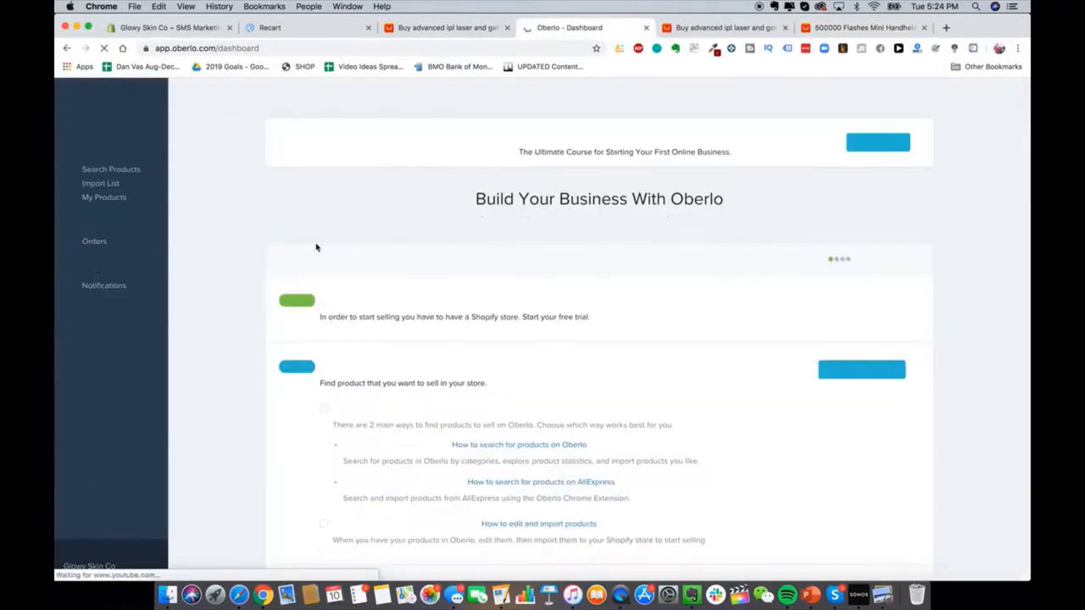
scroll(266, 273, "down", 4)
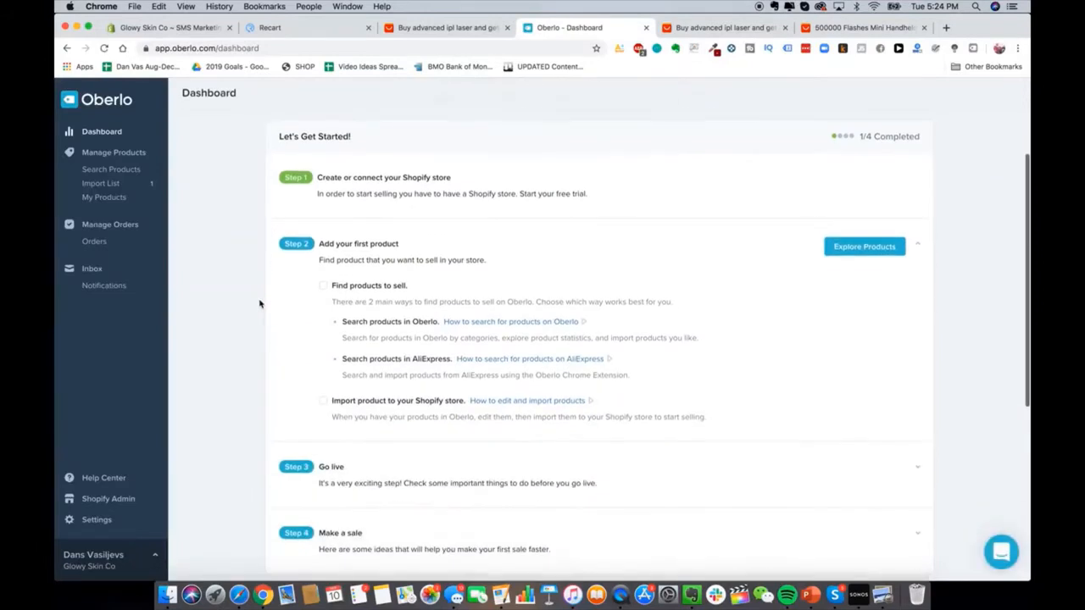
left_click(100, 183)
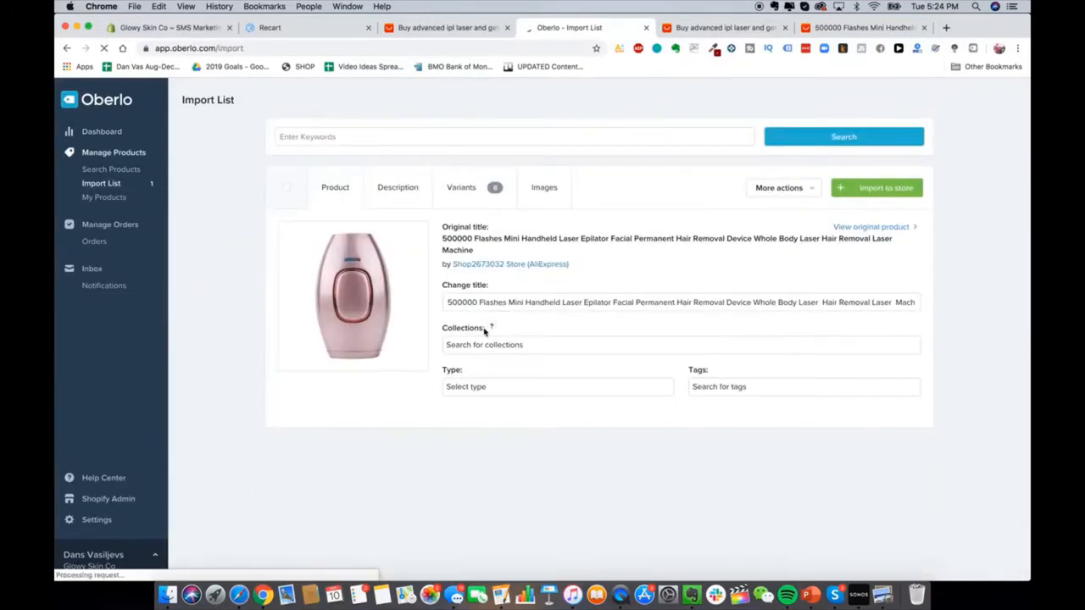
triple_click(557, 302)
left_click(544, 302)
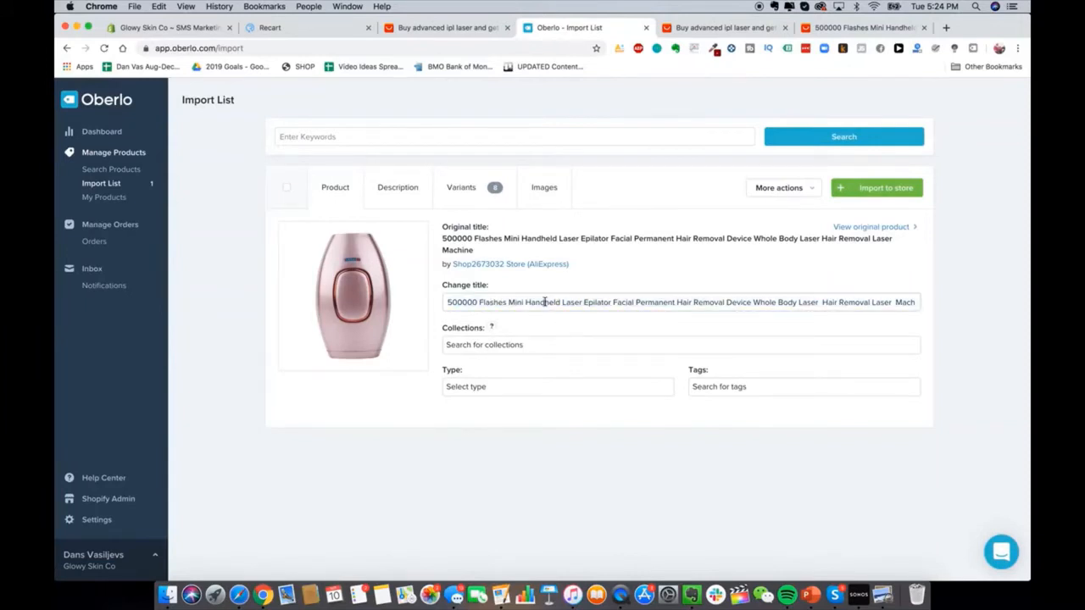
triple_click(495, 301)
type("Glo")
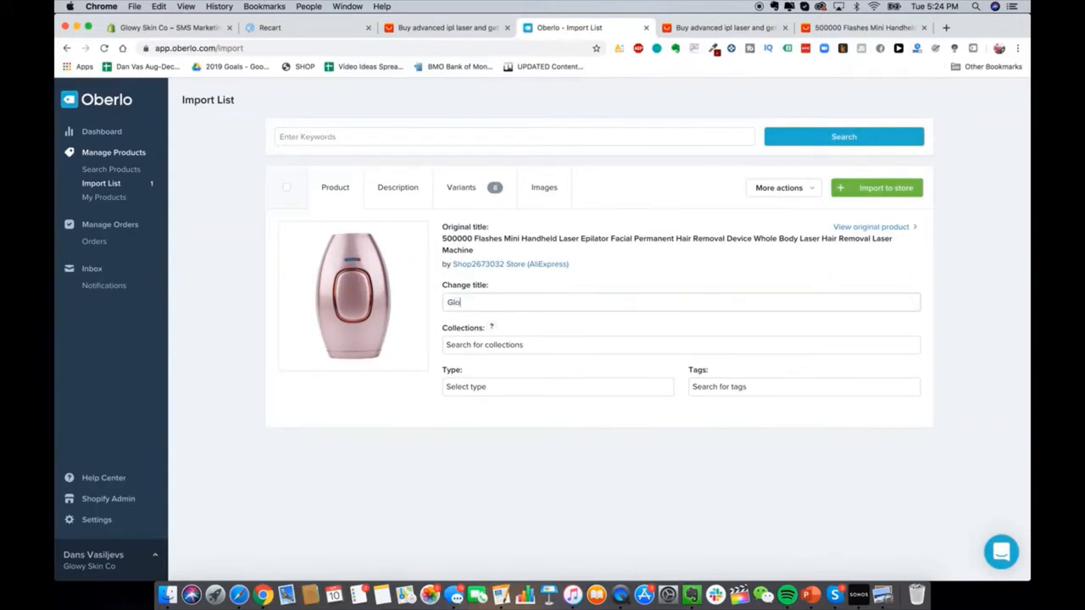
type("wy Sin Advanced Laser Hair IPL Re")
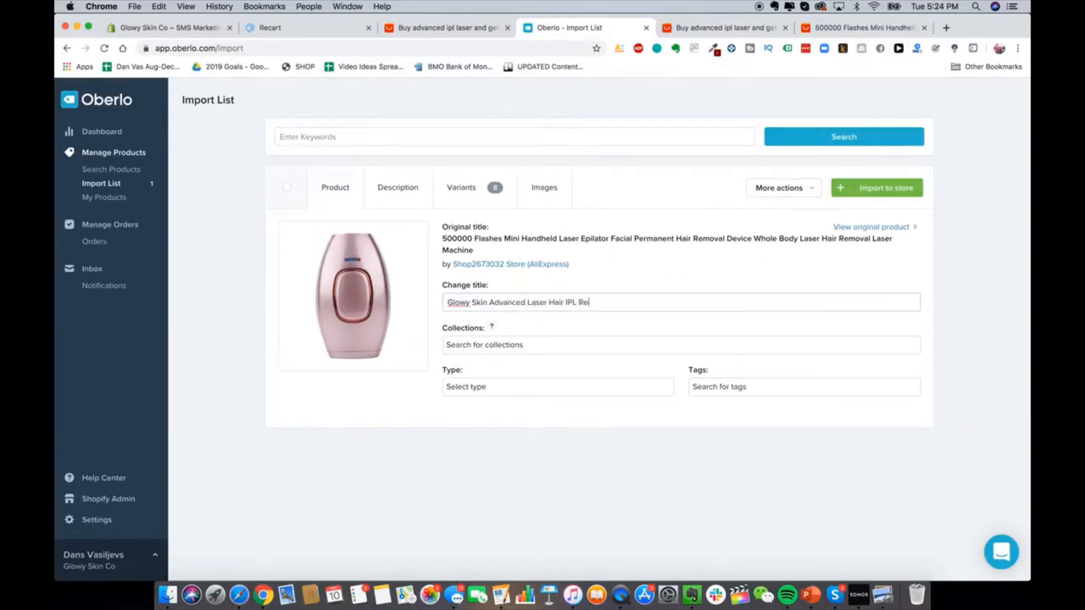
type("moval Device")
Step: Open the product description and select the spec text from Power Type onward
left_click(397, 187)
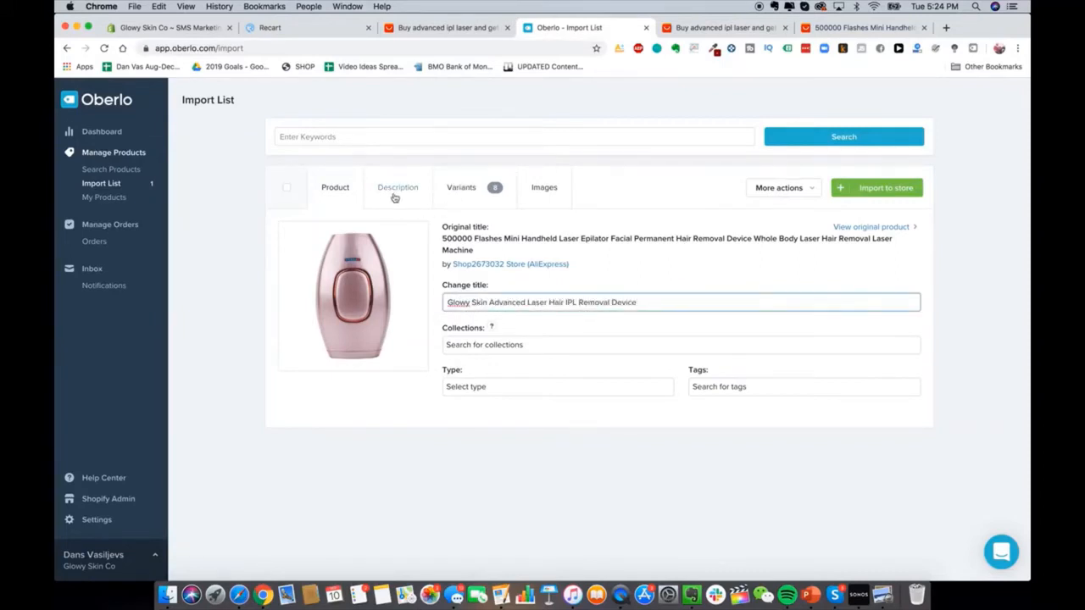
scroll(426, 303, "down", 3)
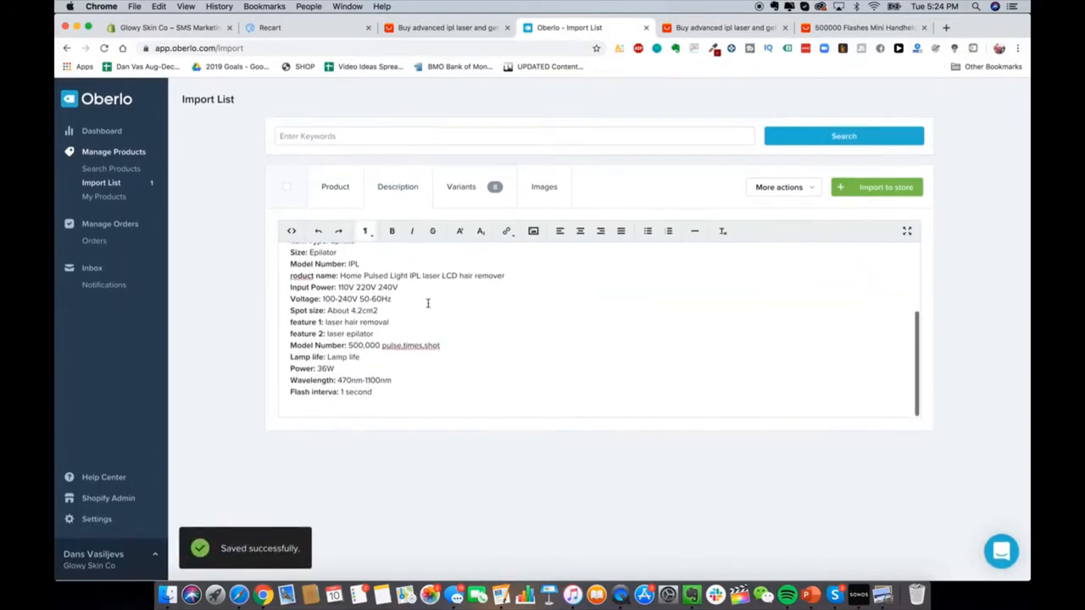
scroll(374, 283, "up", 2)
left_click_drag(374, 283, 431, 421)
scroll(429, 359, "up", 3)
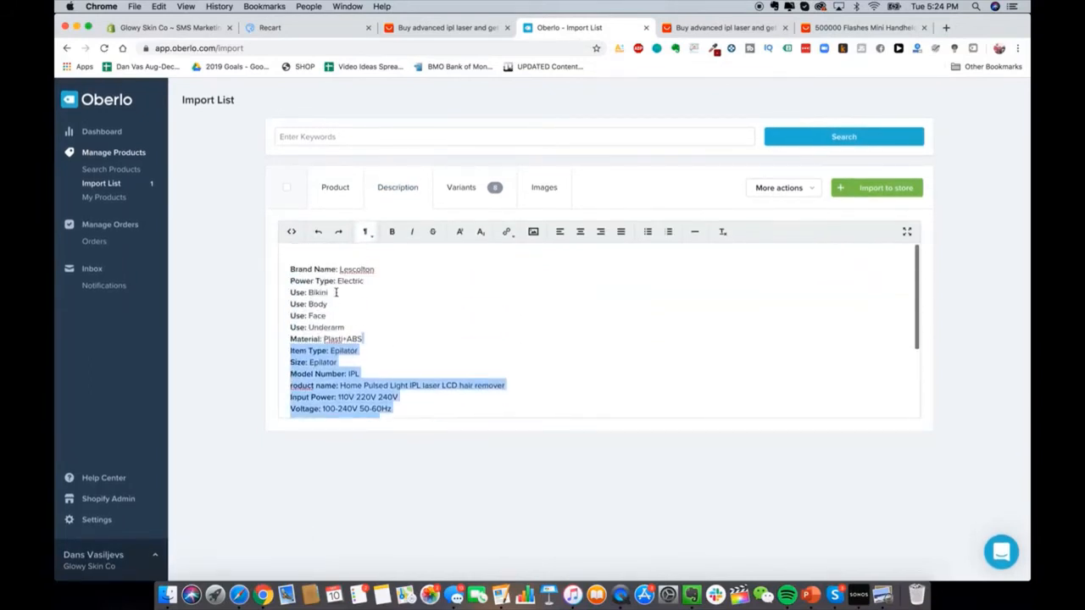
left_click(335, 292)
left_click_drag(330, 280, 439, 422)
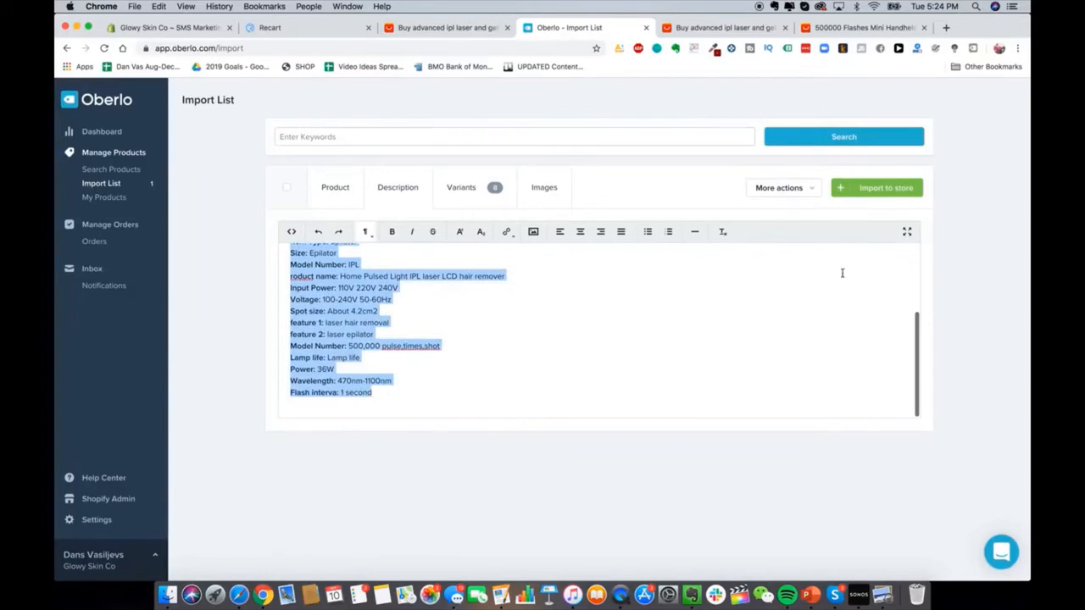
Step: Check the imported product's eight US$80.46 variants in Oberlo, then view the store's still-empty Shopify Orders page
left_click(461, 187)
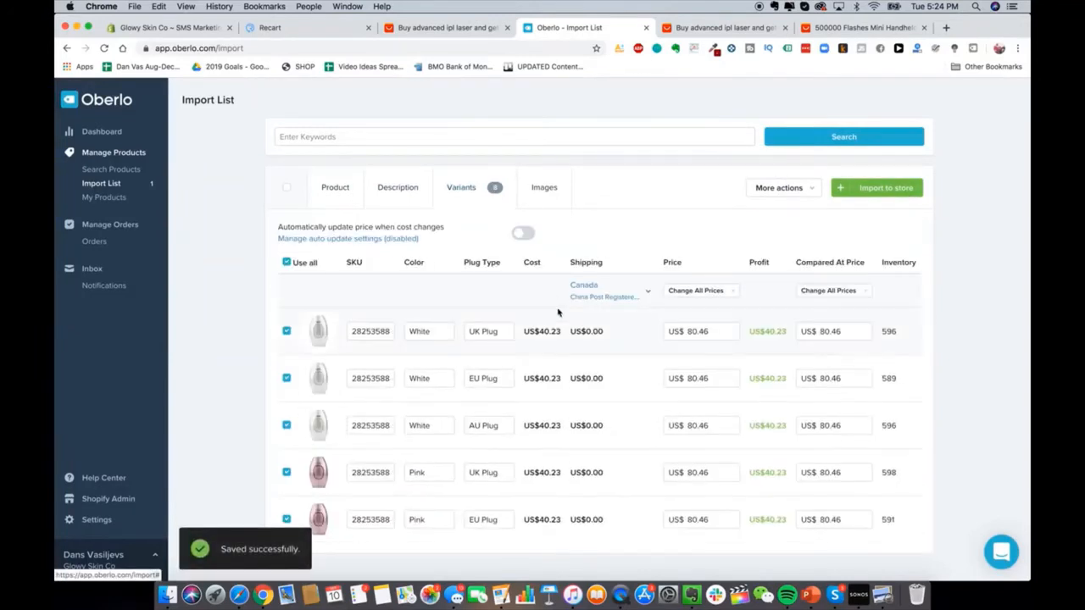
scroll(558, 313, "down", 2)
scroll(585, 301, "down", 2)
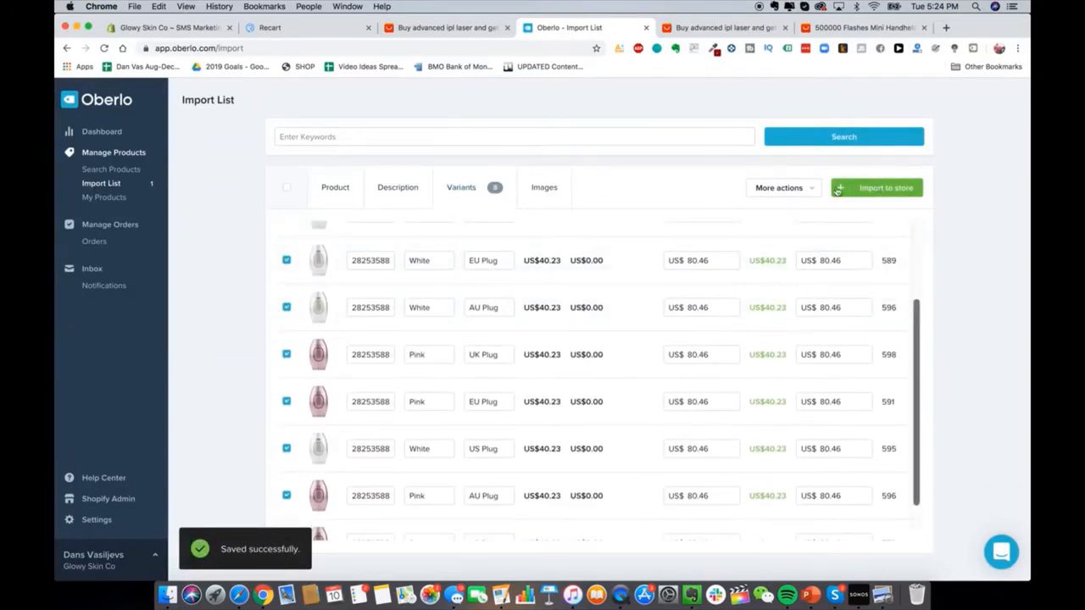
scroll(441, 273, "down", 2)
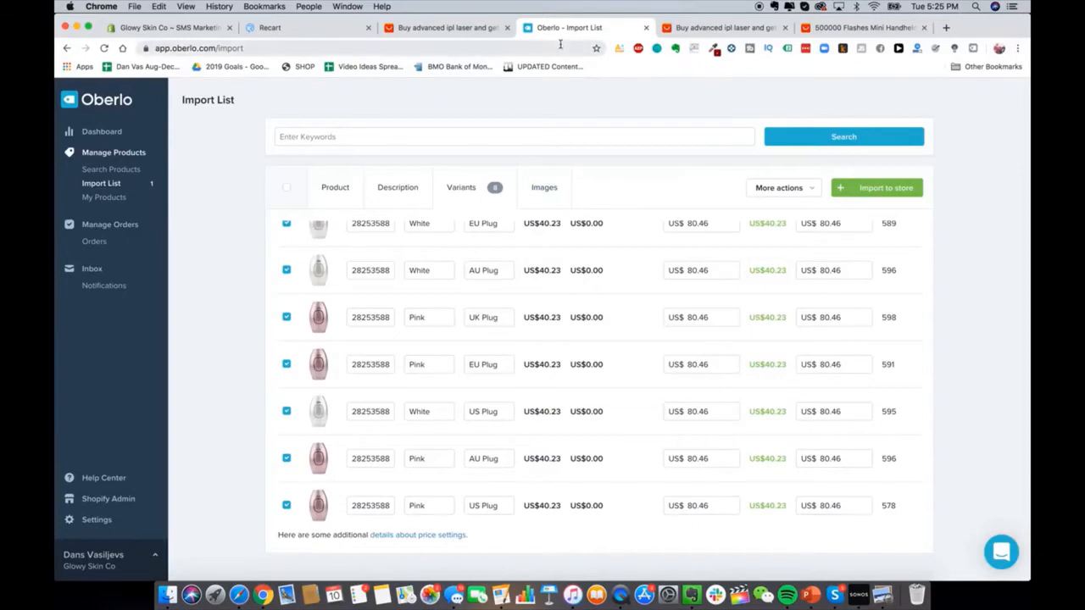
left_click(155, 28)
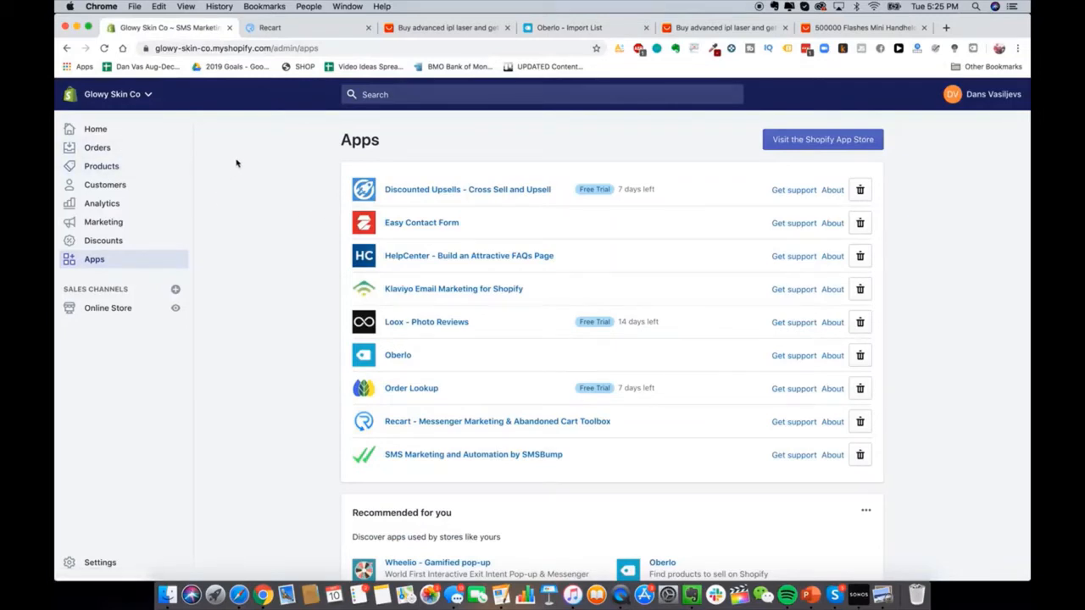
left_click(123, 151)
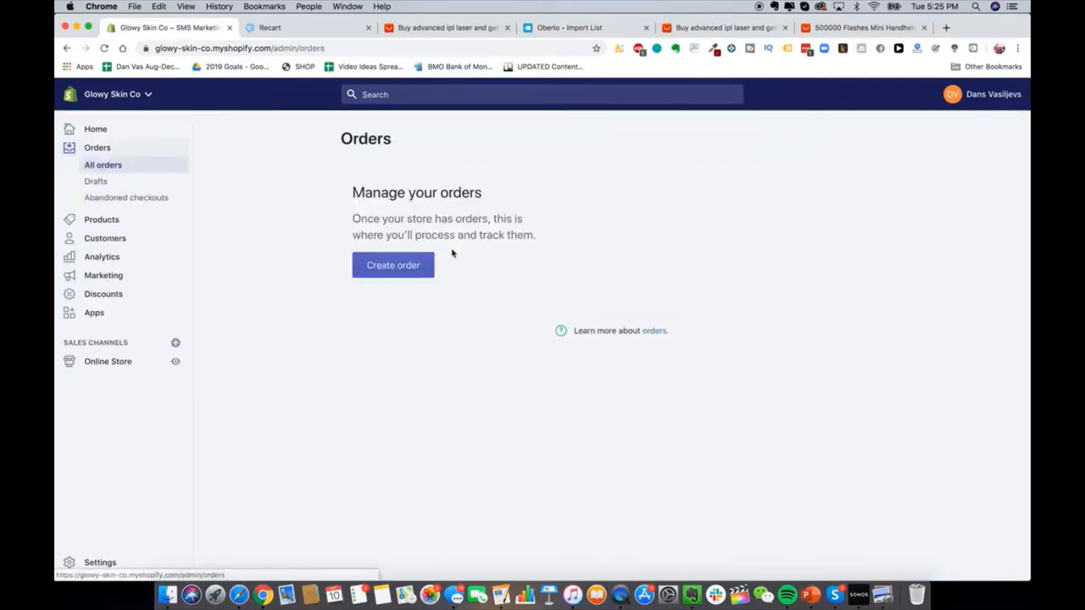
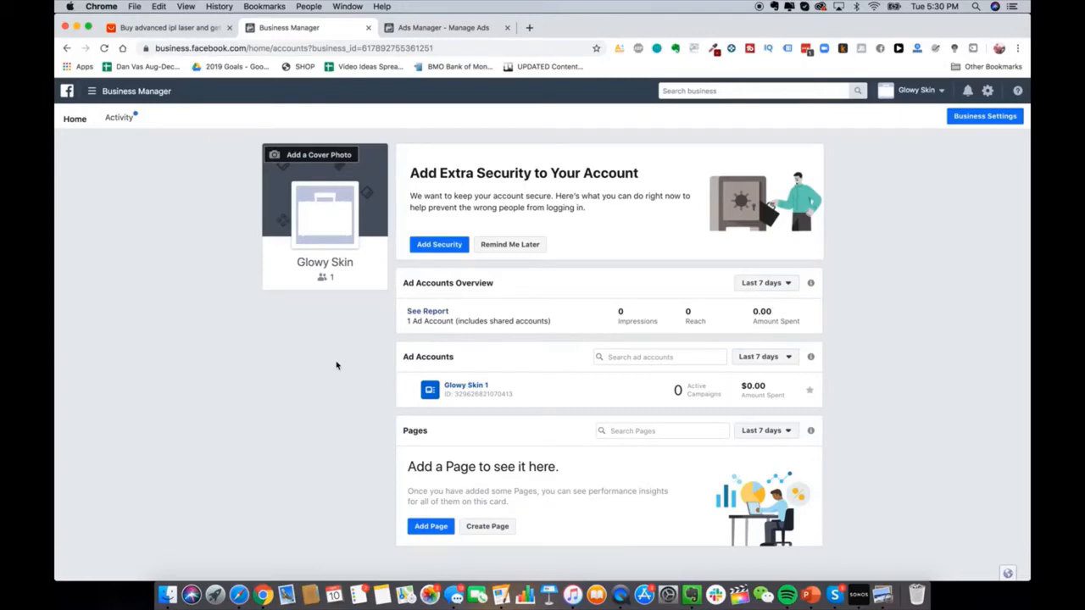
Step: Open Audience Insights from Business Manager's All Tools menu in a new tab and switch to it
left_click(161, 92)
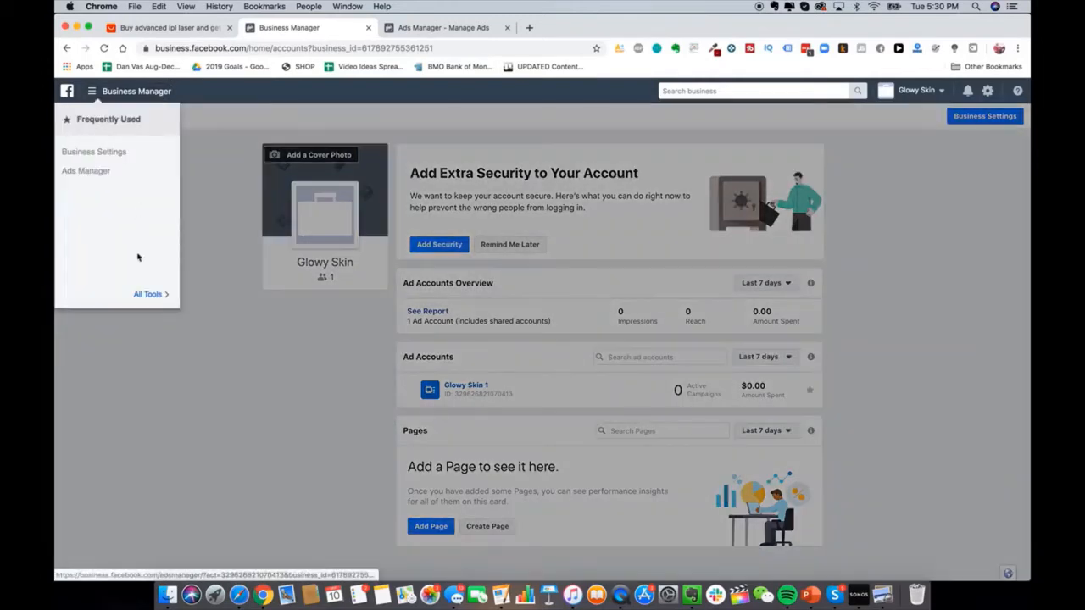
left_click(144, 293)
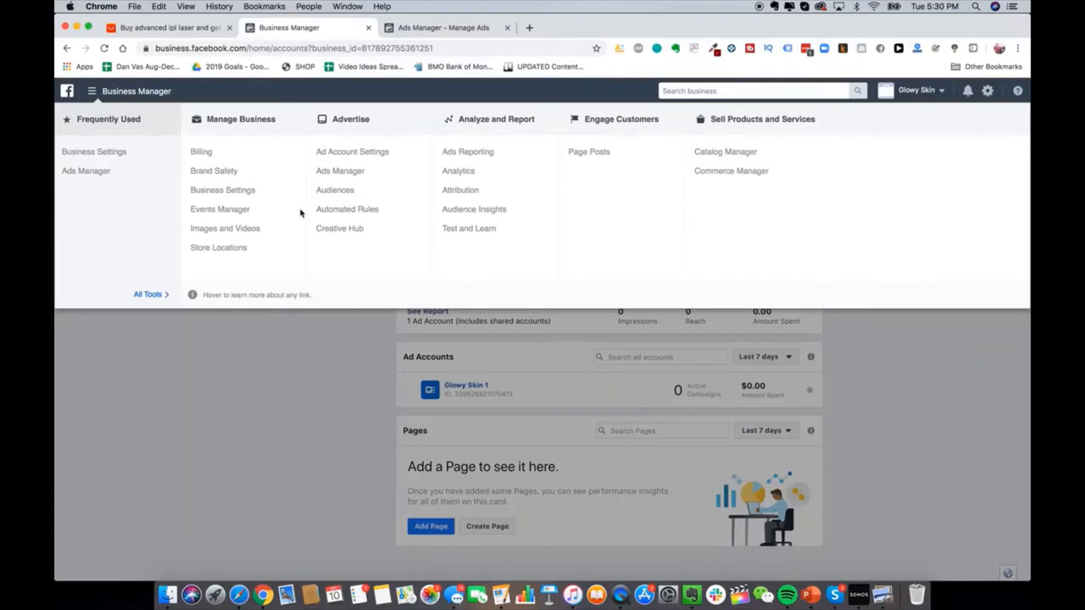
right_click(490, 210)
left_click(525, 213)
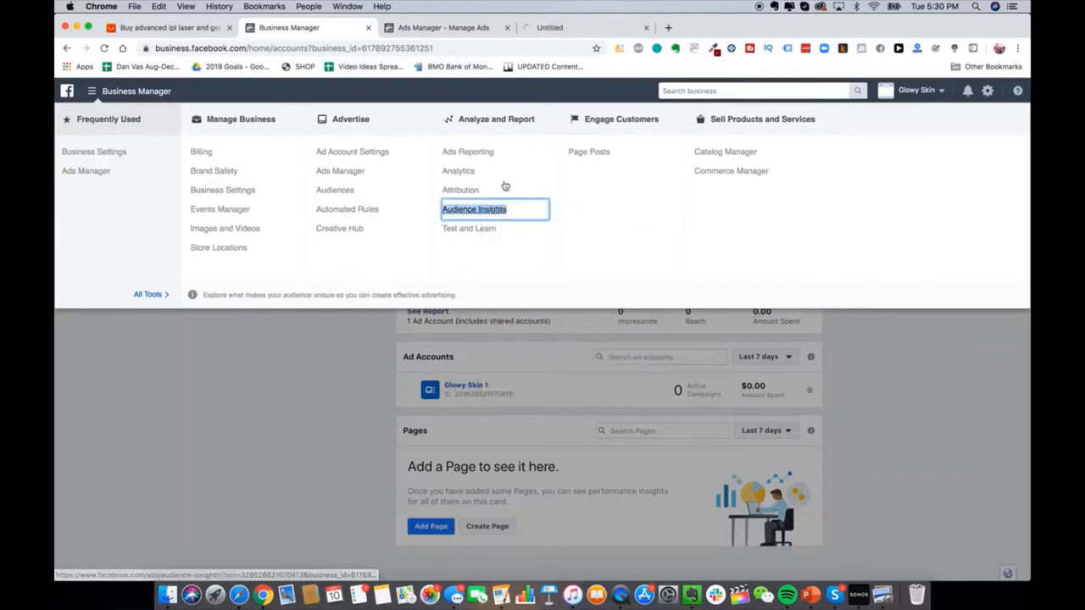
left_click(581, 28)
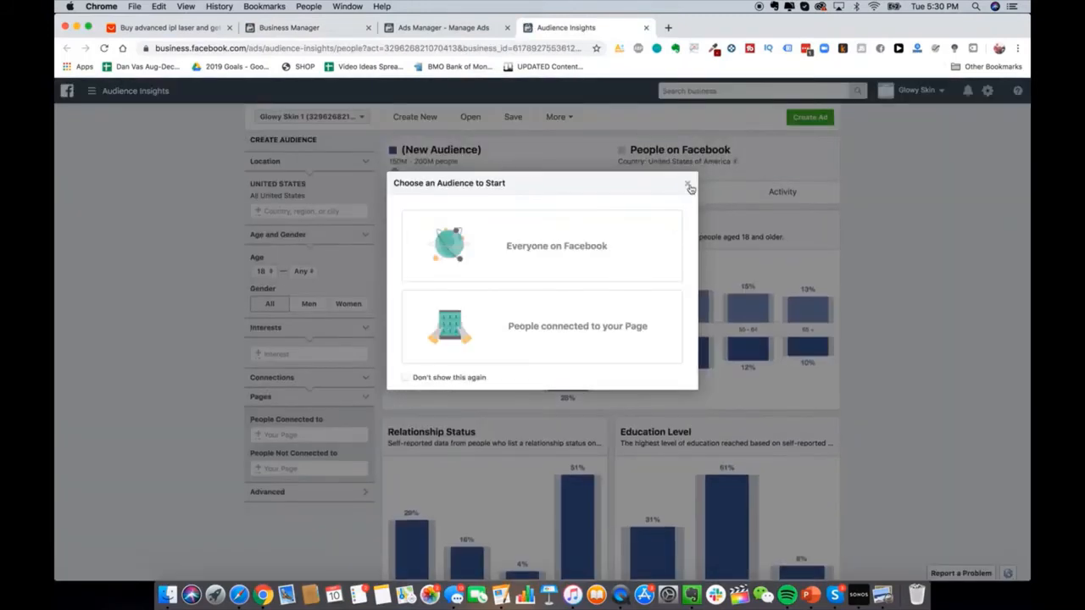
Step: Start from Everyone on Facebook and add Australia, United Kingdom and Canada as locations
left_click(613, 255)
left_click(545, 207)
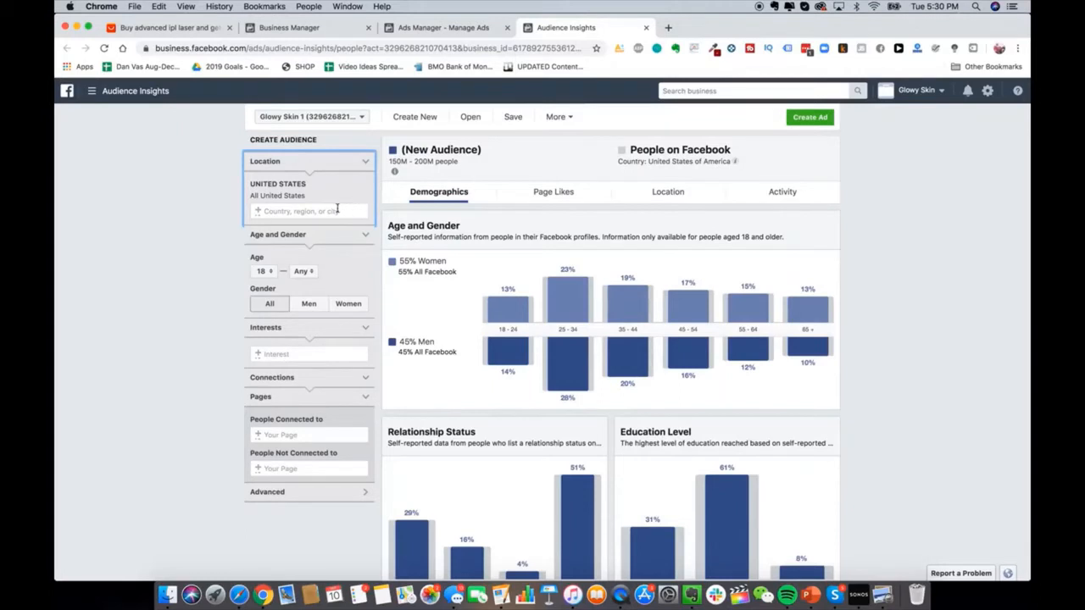
left_click(305, 354)
left_click(278, 214)
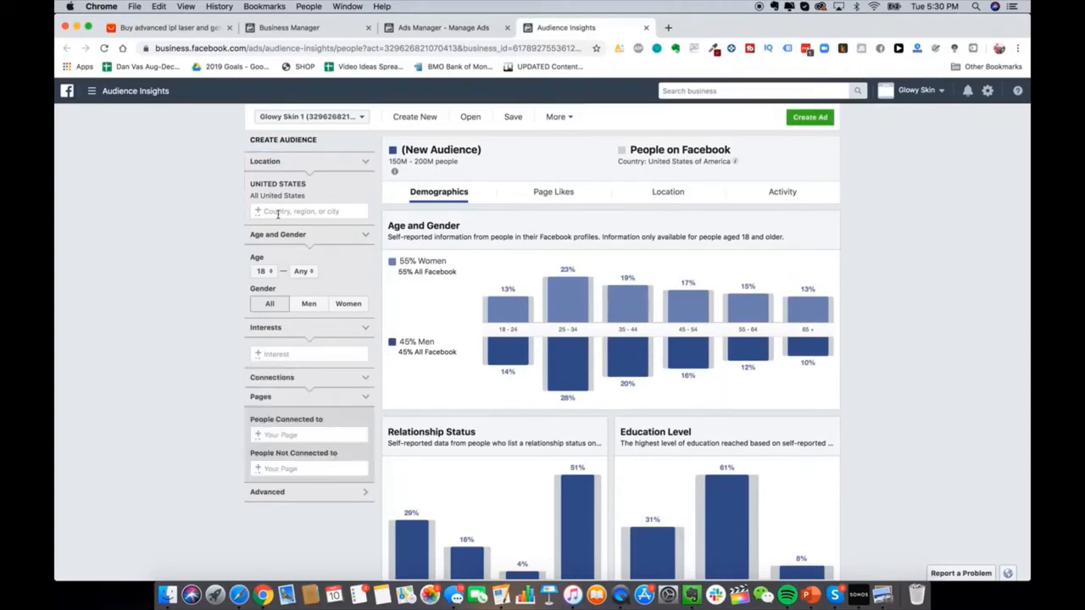
type("australia")
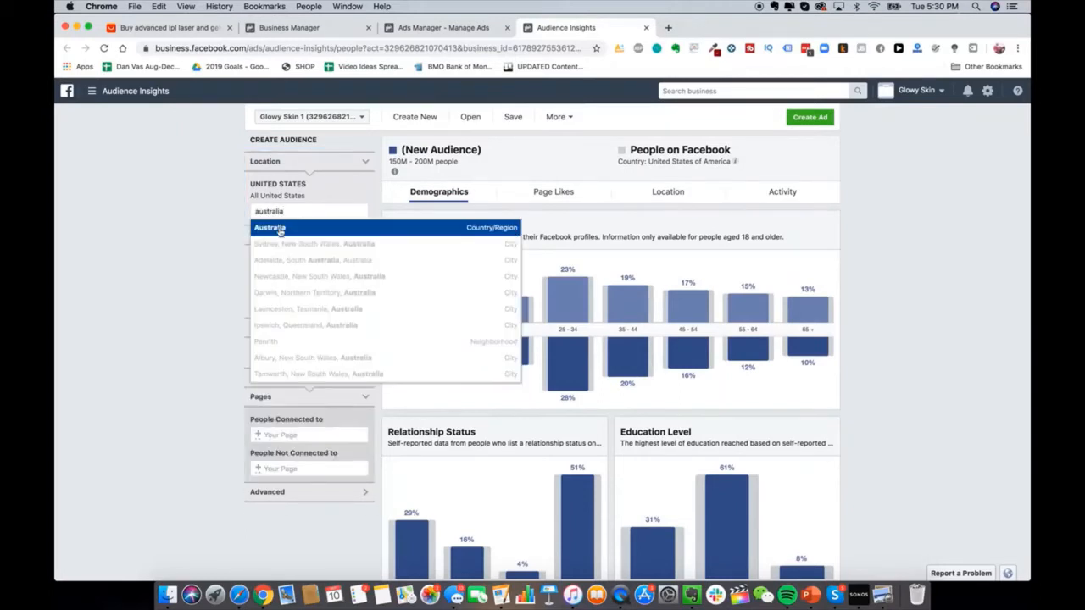
key("Return")
type("united k")
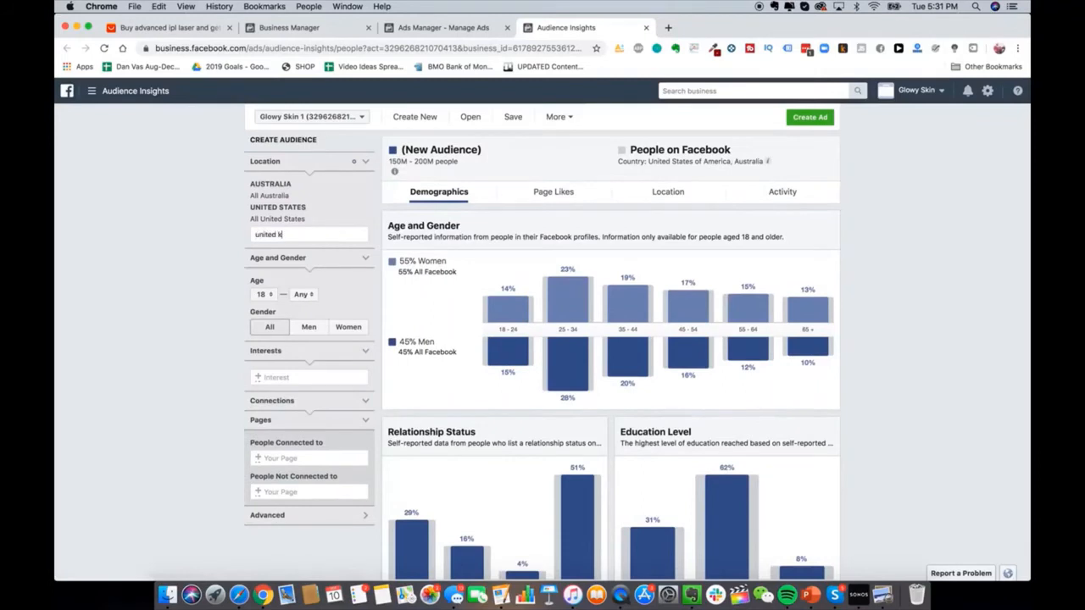
key("Return")
type("canada")
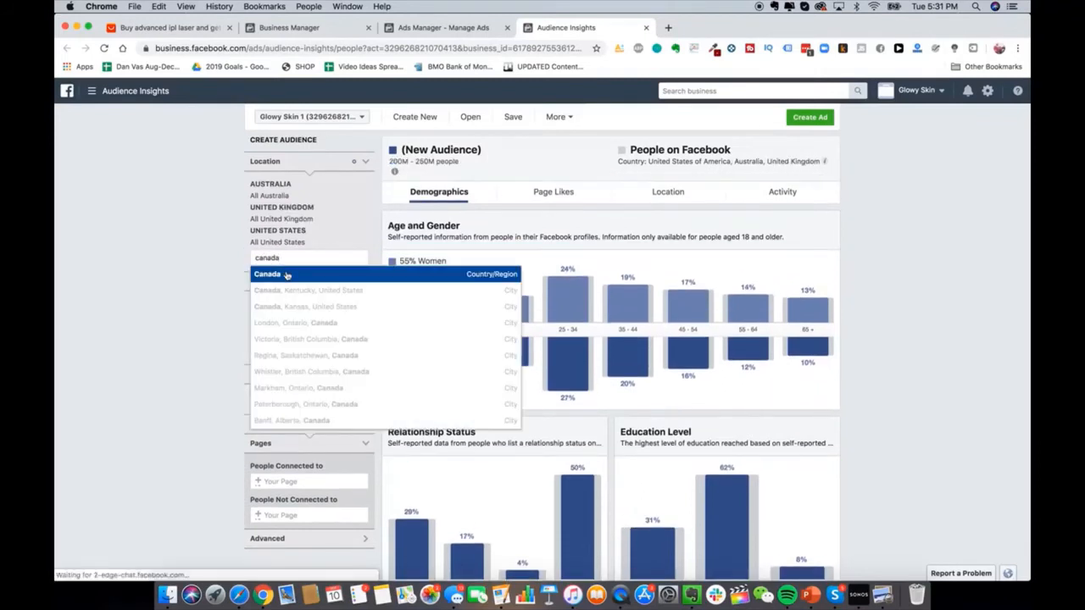
left_click(287, 275)
scroll(291, 407, "down", 1)
Step: Search the interests and add Hair removal to the audience
left_click(291, 401)
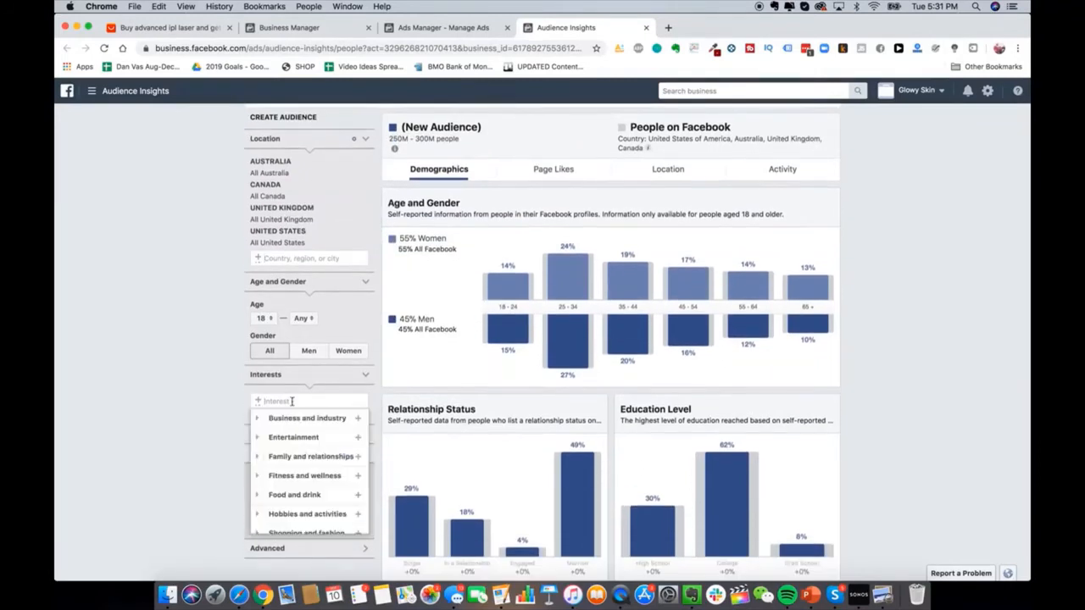
type("laser hair removal")
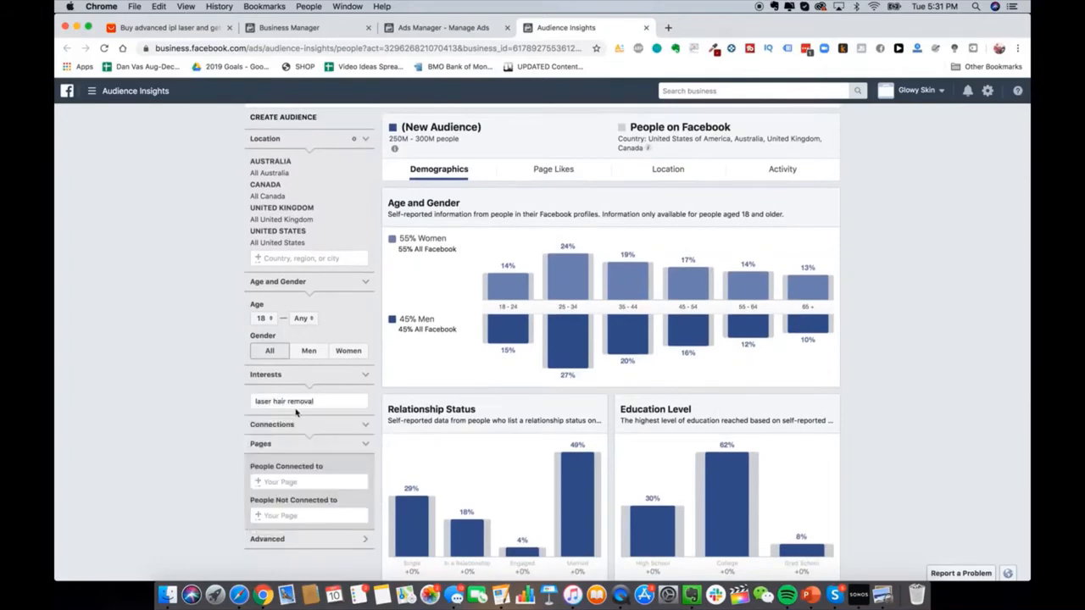
triple_click(295, 410)
type("laser removal")
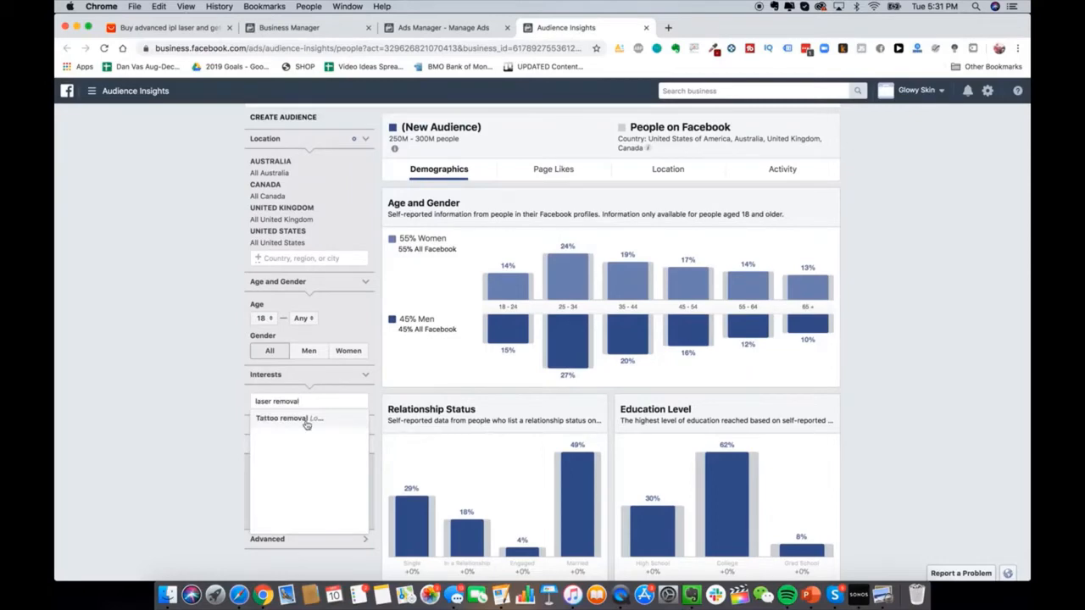
triple_click(279, 401)
type("hair removal")
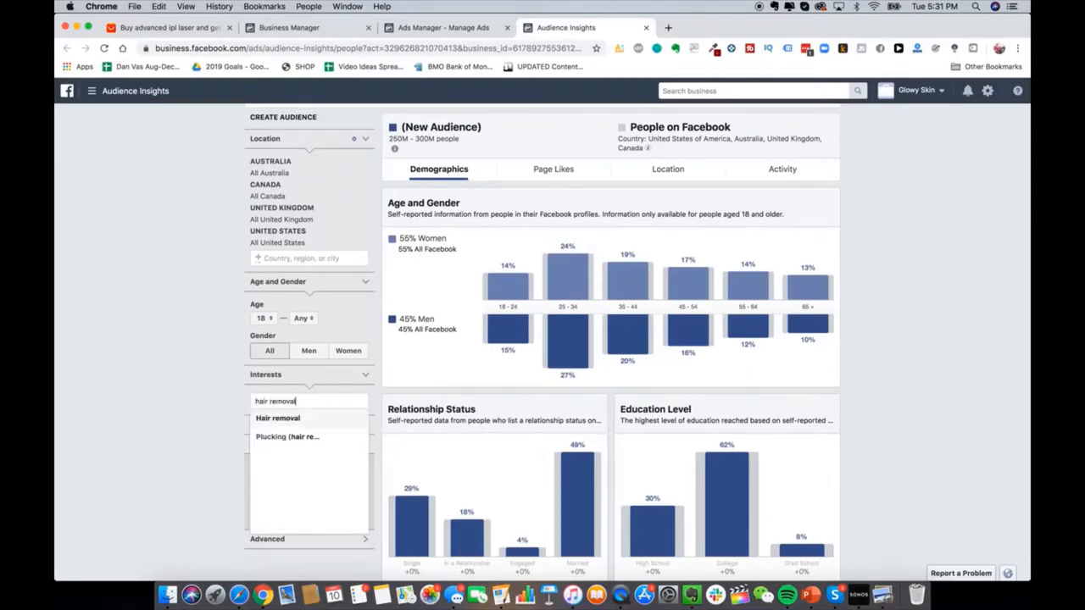
left_click(279, 419)
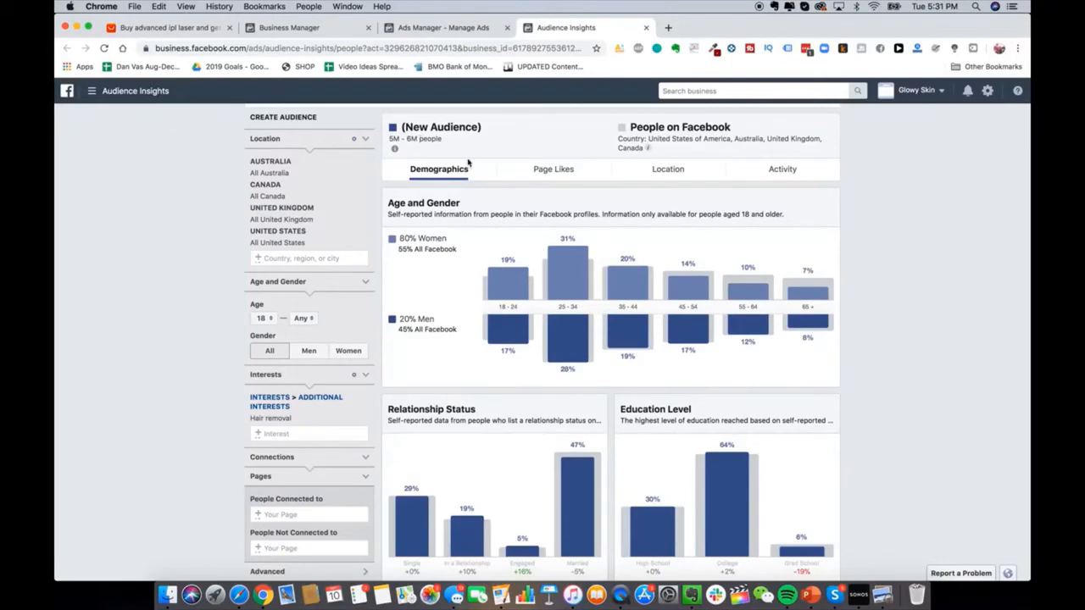
Step: Review the Page Likes of the Hair removal audience
left_click(562, 170)
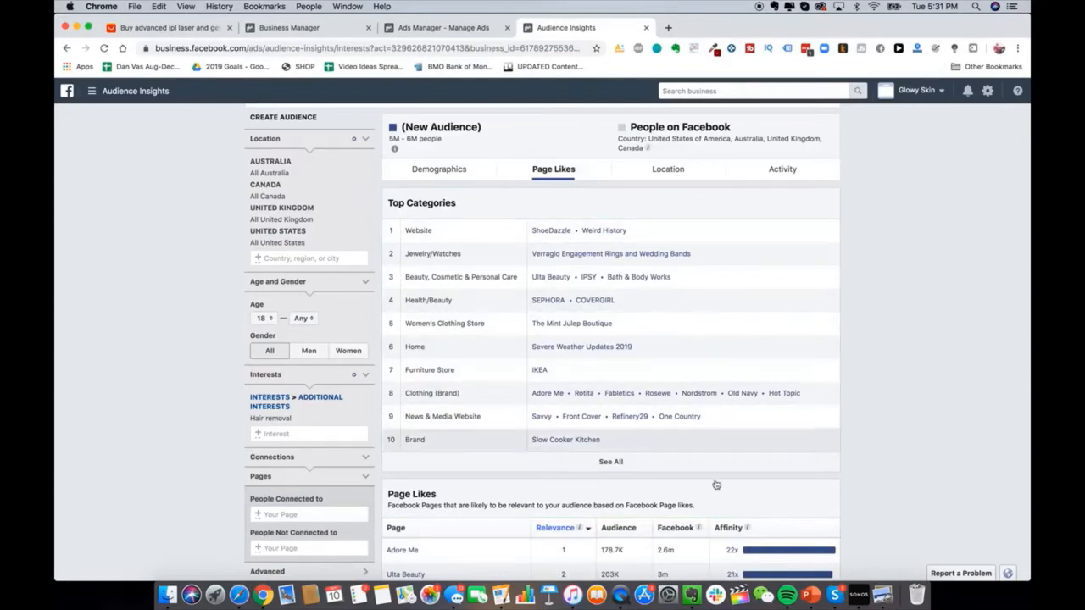
scroll(667, 365, "down", 1)
scroll(667, 365, "down", 1)
scroll(667, 365, "up", 3)
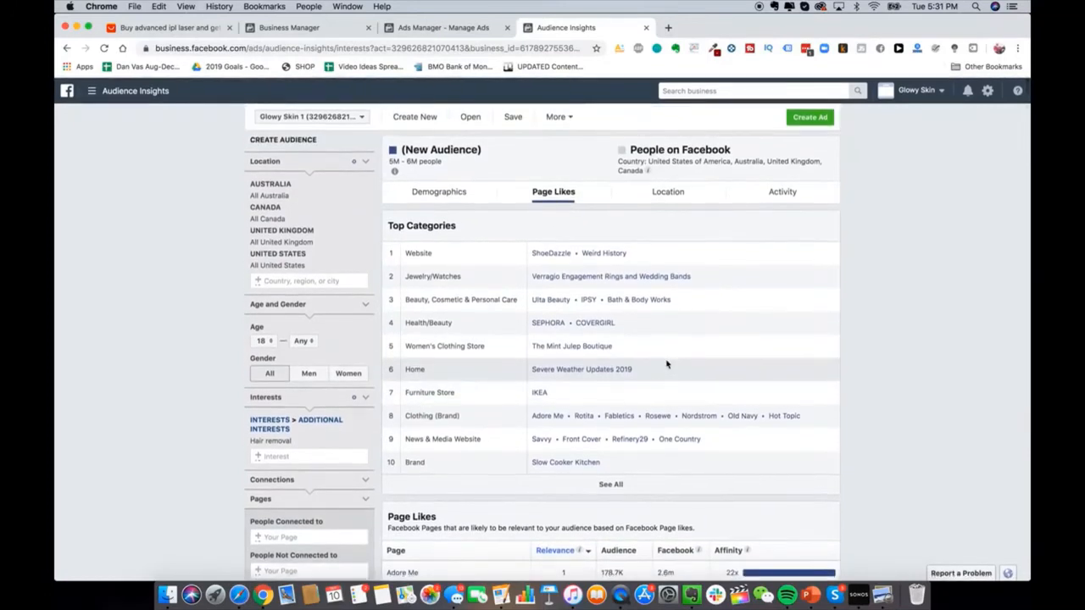
Step: Note Ulta Beauty, Bath & Body Works, Sephora and Covergirl in the Evernote Interests note
right_click(688, 603)
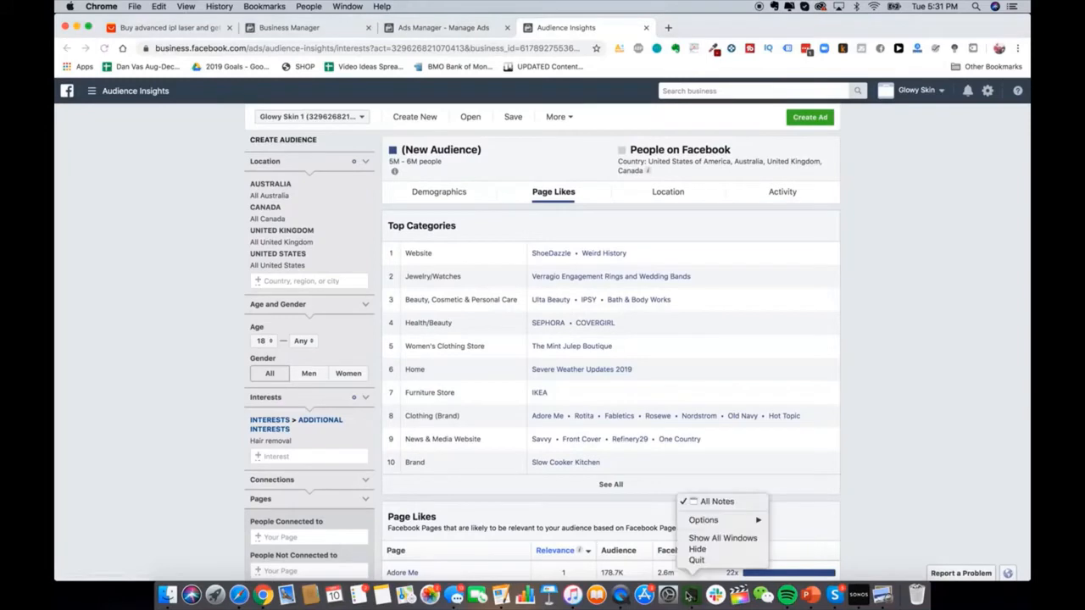
left_click(690, 601)
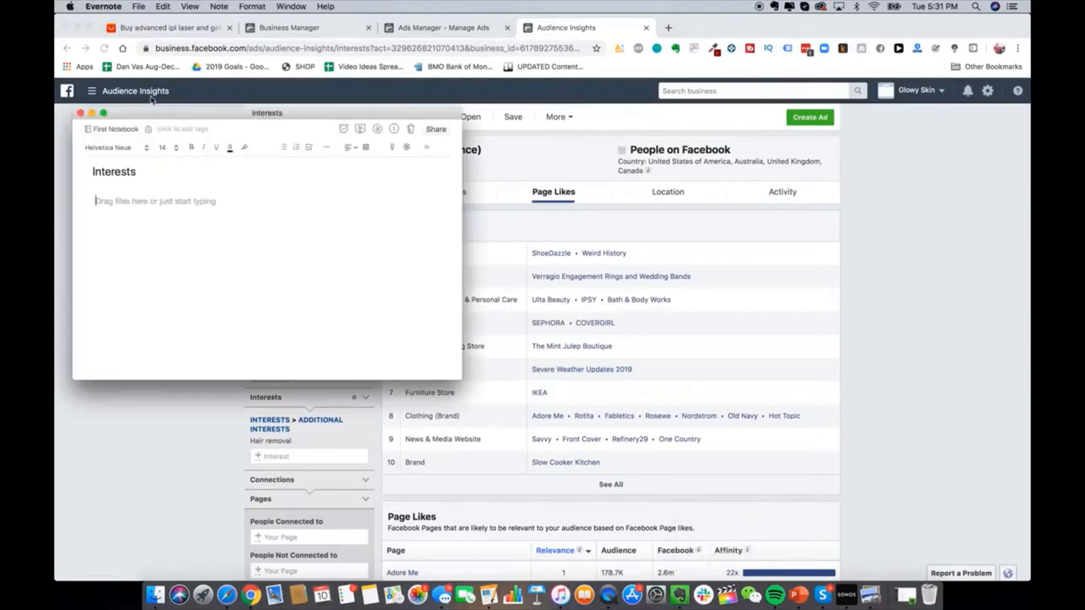
type("Ulta Beaut")
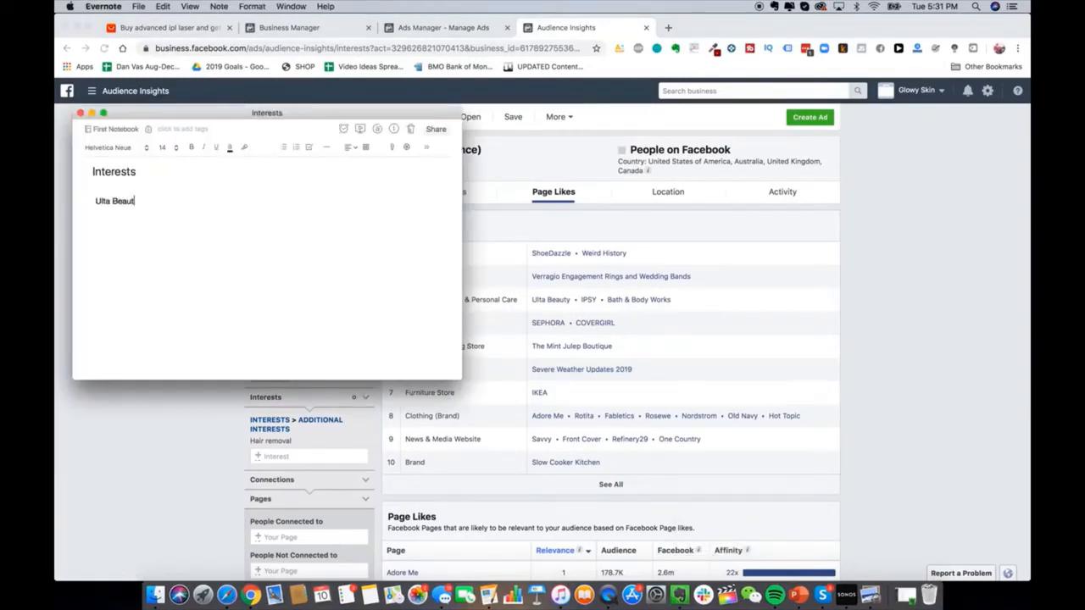
type("y Bath & Body Works ")
type("Sephora")
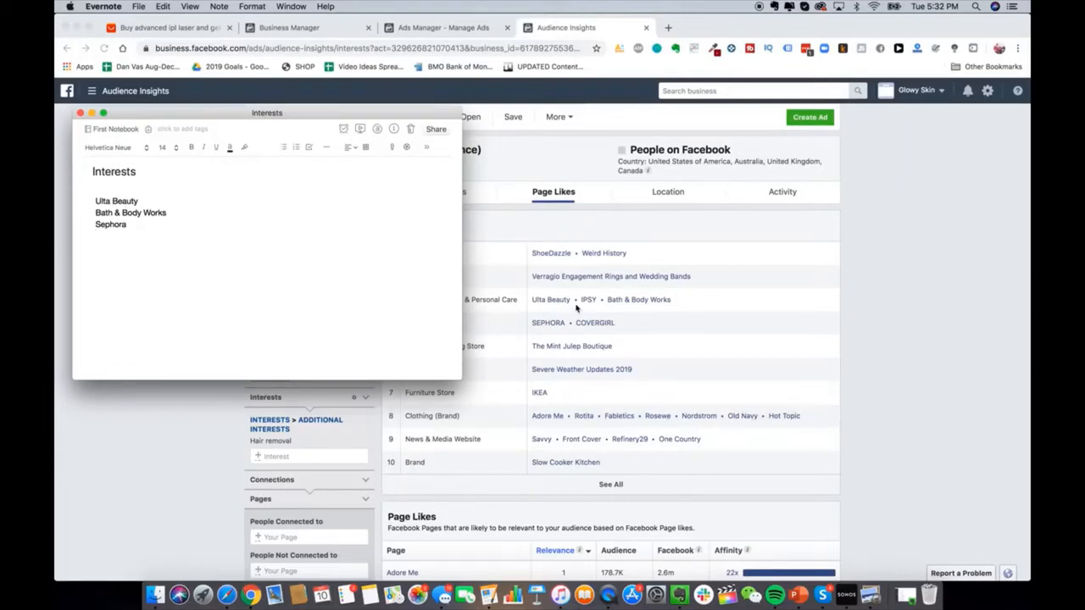
type("Covergirl")
left_click(782, 381)
Step: Check the audience's top cities under Location, then review the Demographics charts again
left_click(639, 201)
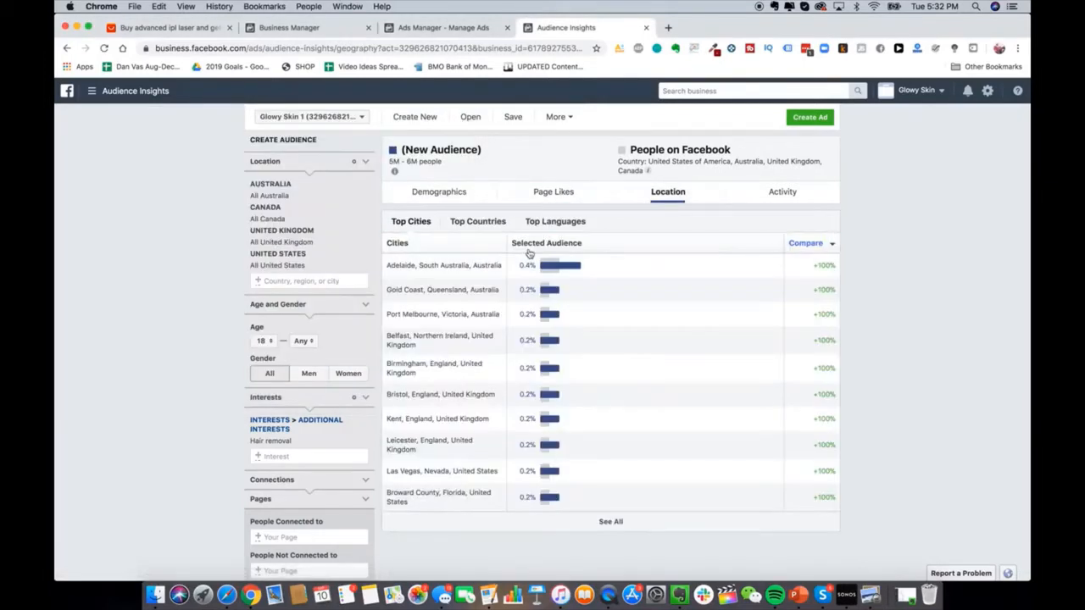
left_click(453, 190)
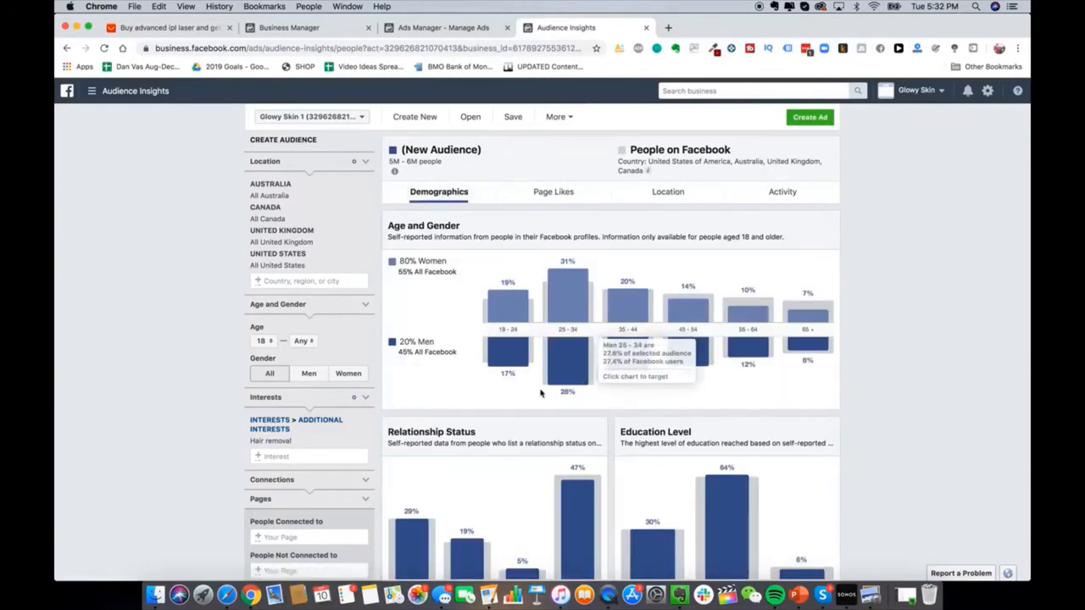
scroll(541, 393, "down", 1)
scroll(541, 392, "up", 1)
scroll(560, 376, "down", 10)
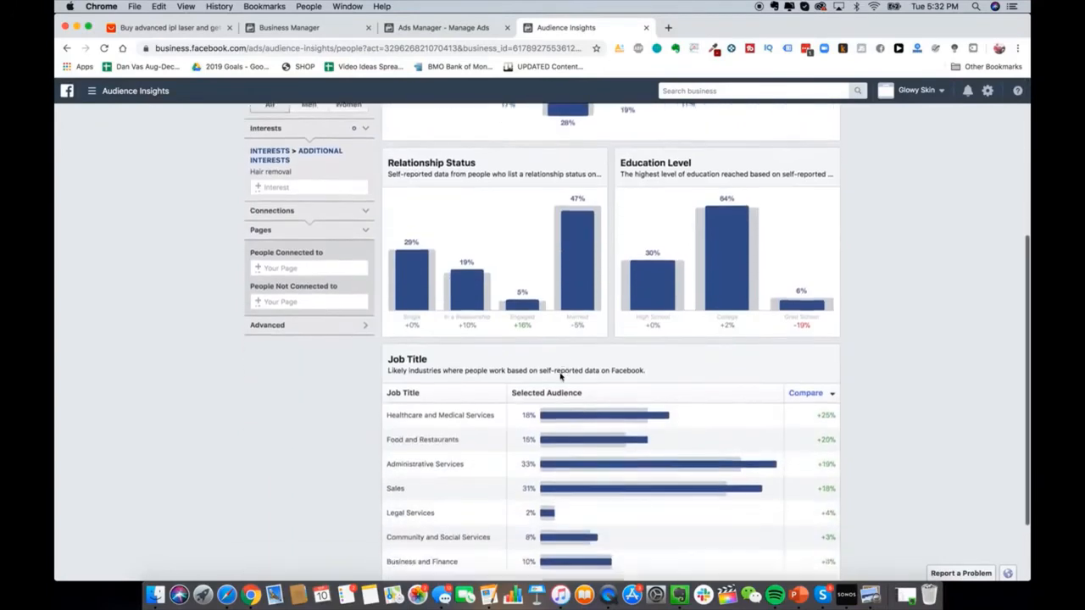
scroll(559, 376, "down", 3)
scroll(559, 376, "up", 13)
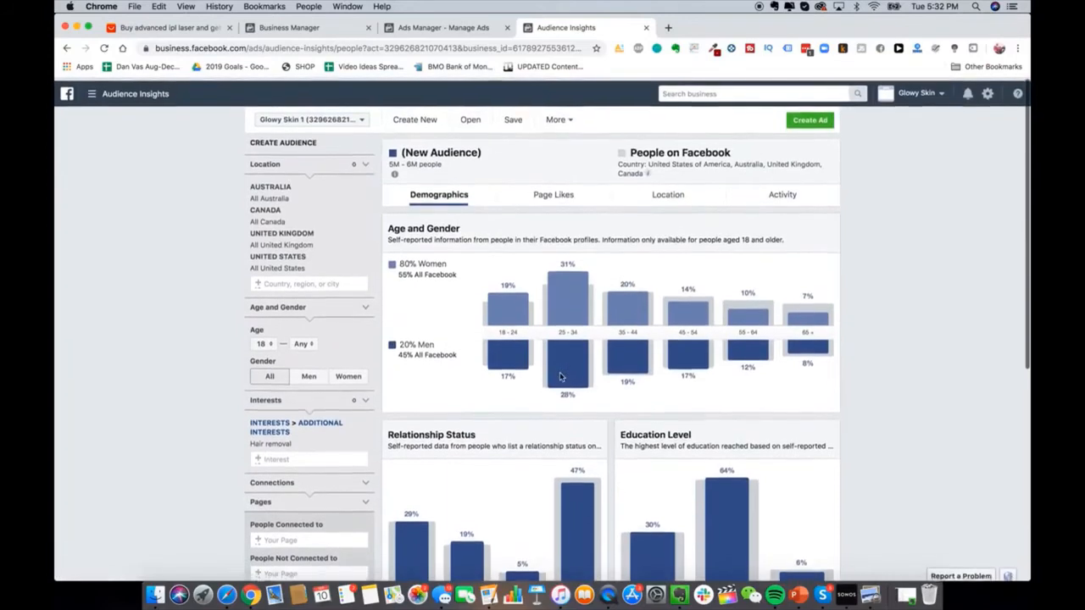
Step: Search the Facebook Ad Library across all countries for the HeySilkySkin page's ads
left_click(668, 30)
type("facebook.com/ads/library")
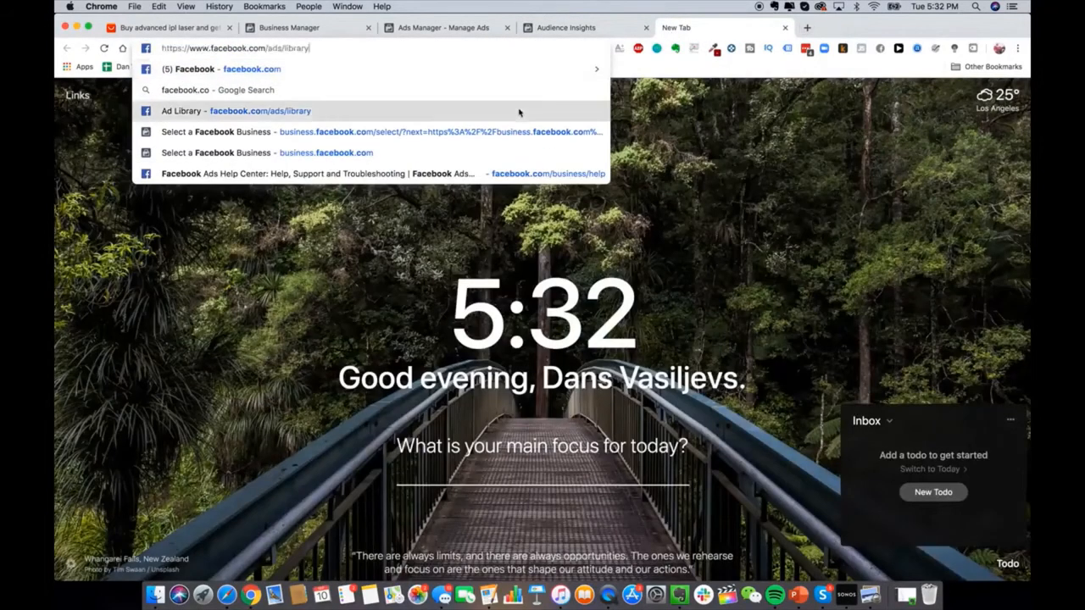
left_click(310, 110)
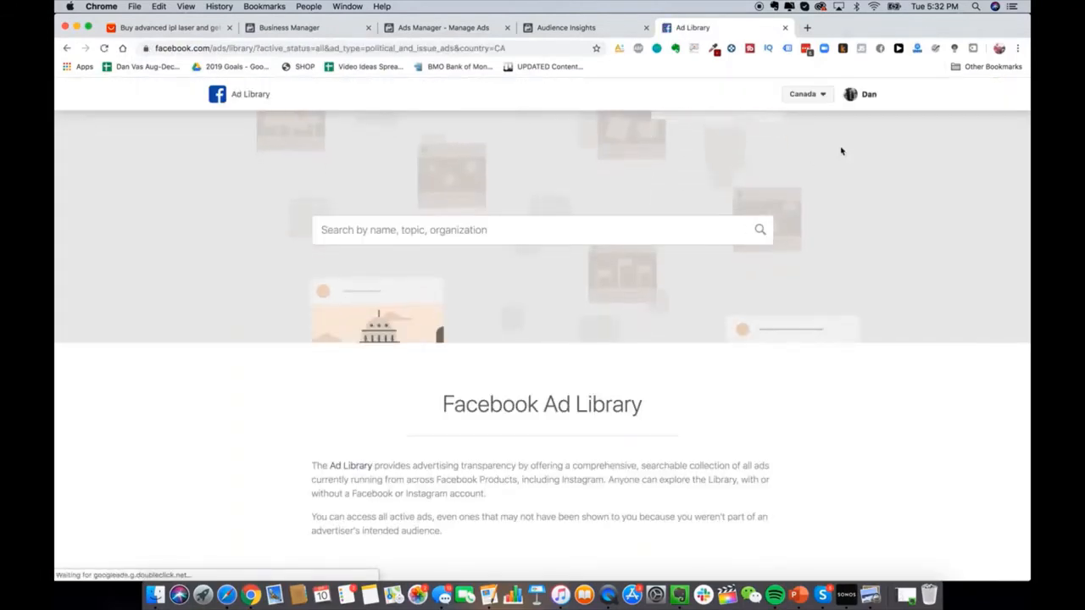
left_click(805, 95)
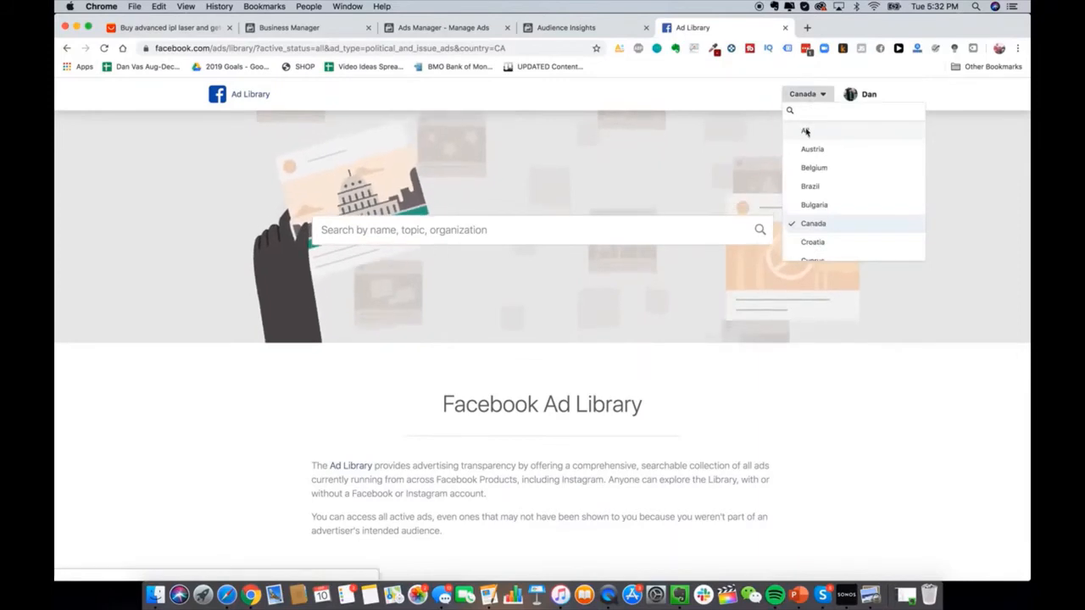
left_click(805, 131)
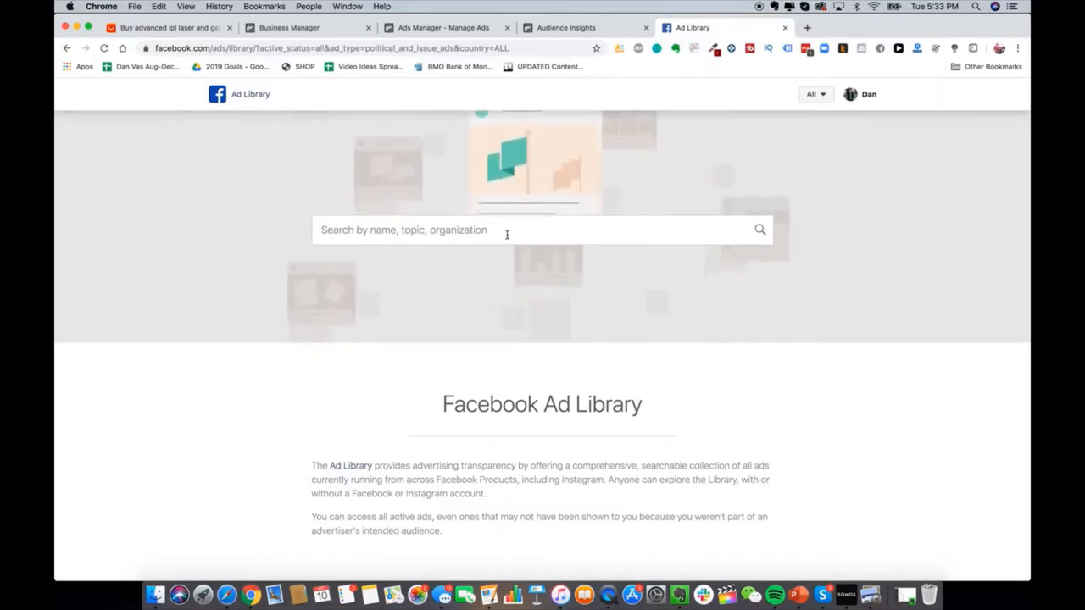
left_click(506, 232)
type("hey silky skin")
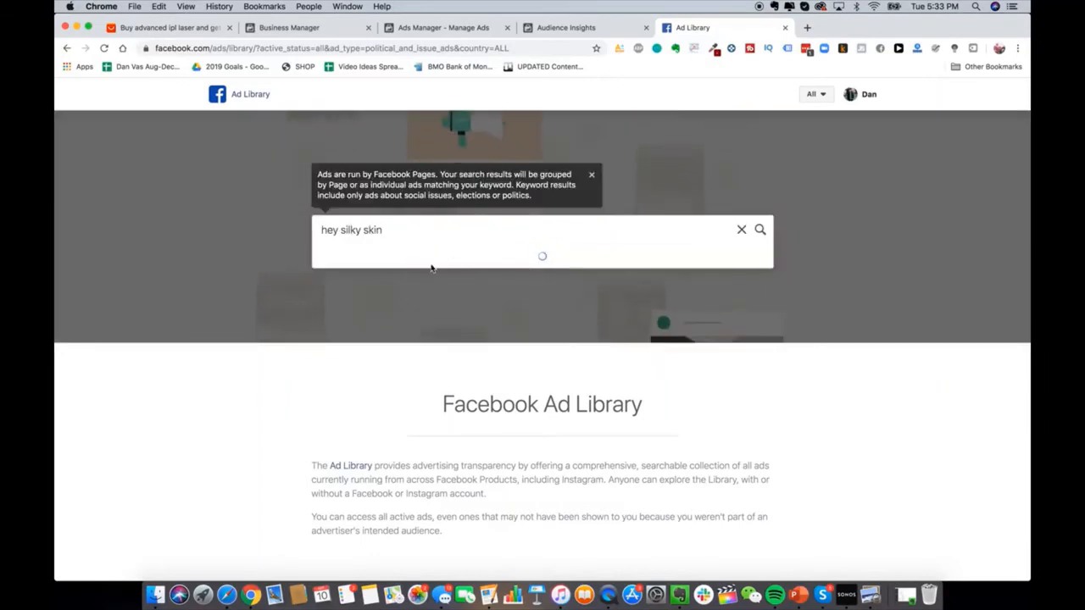
left_click(393, 292)
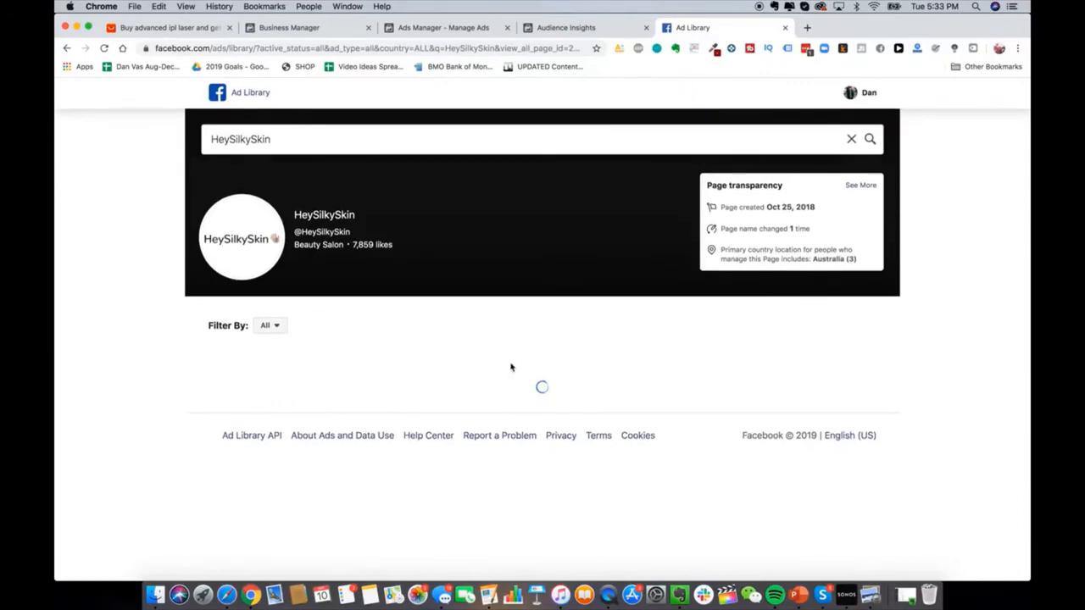
Step: Browse HeySilkySkin's ads and play the $60 OFF FLASH SALE and a hair-removal video ad
scroll(596, 443, "down", 3)
scroll(595, 442, "down", 3)
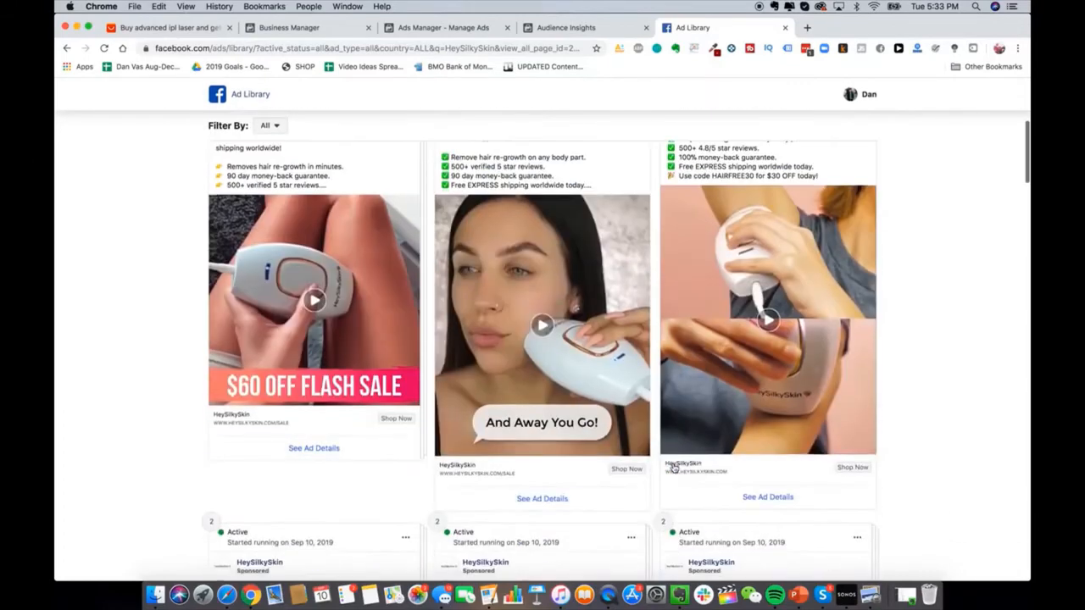
scroll(678, 470, "up", 2)
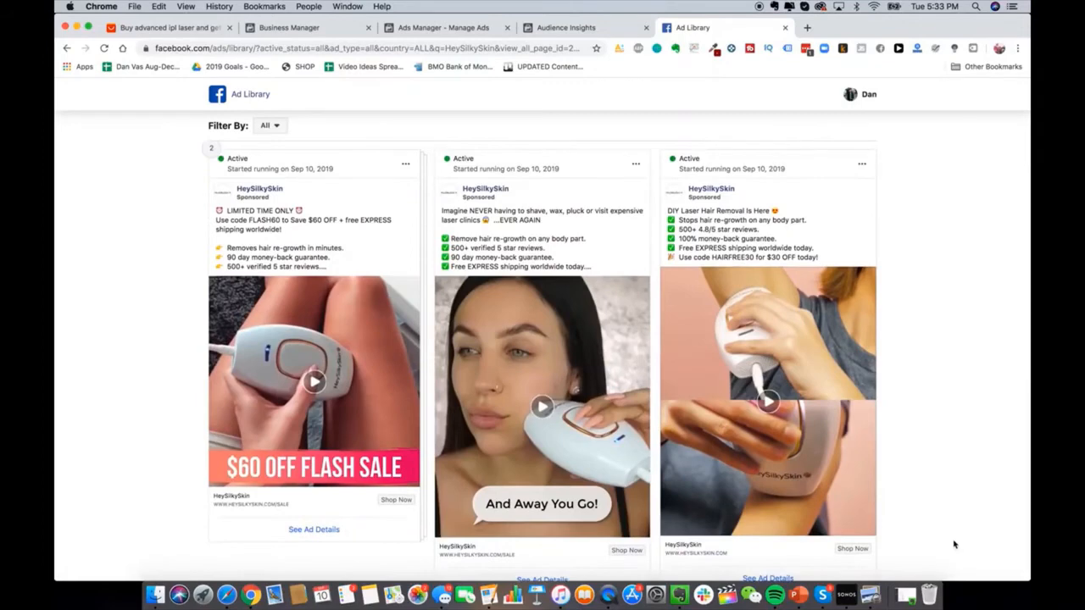
scroll(955, 545, "down", 1)
scroll(915, 309, "down", 1)
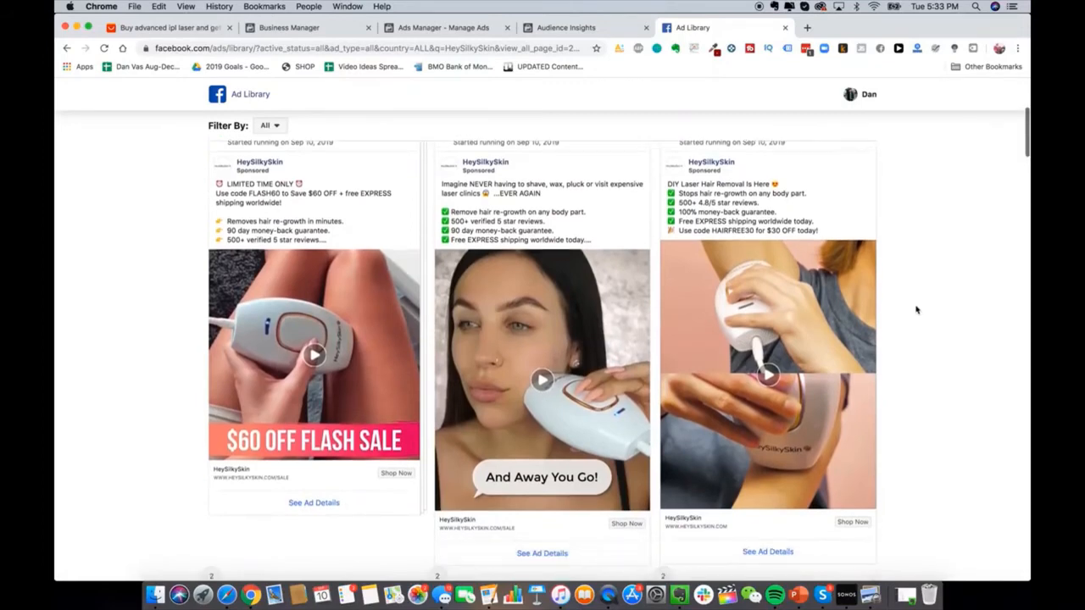
scroll(878, 245, "up", 1)
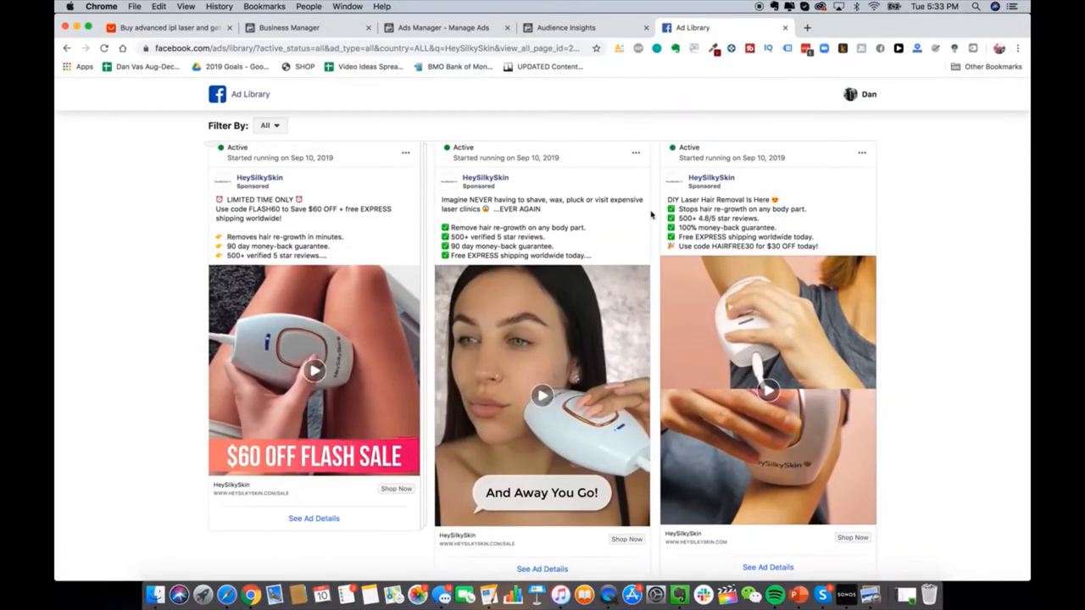
scroll(651, 214, "down", 10)
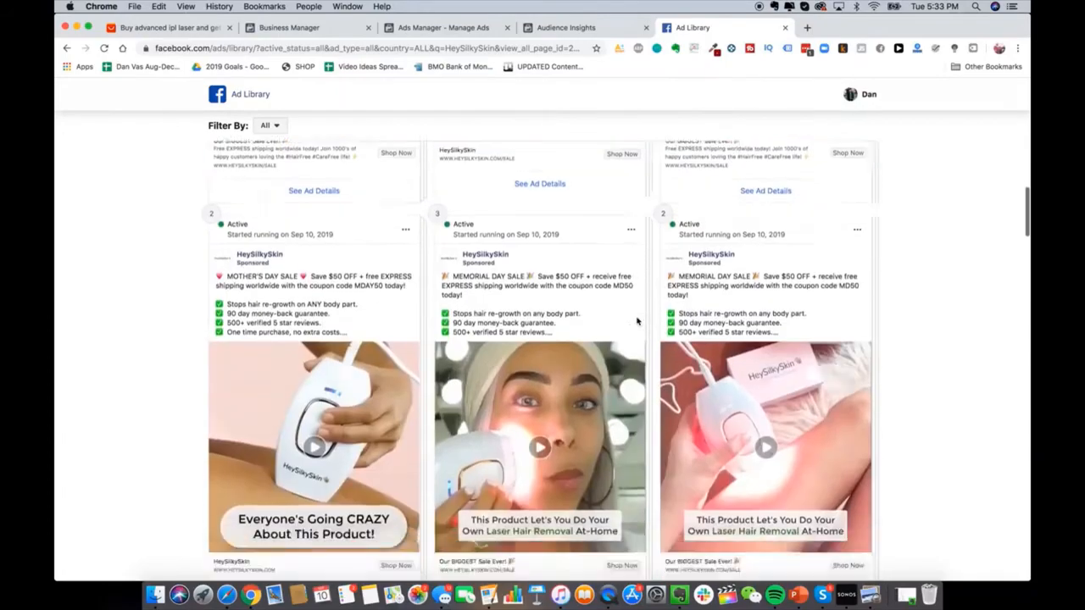
scroll(637, 320, "down", 15)
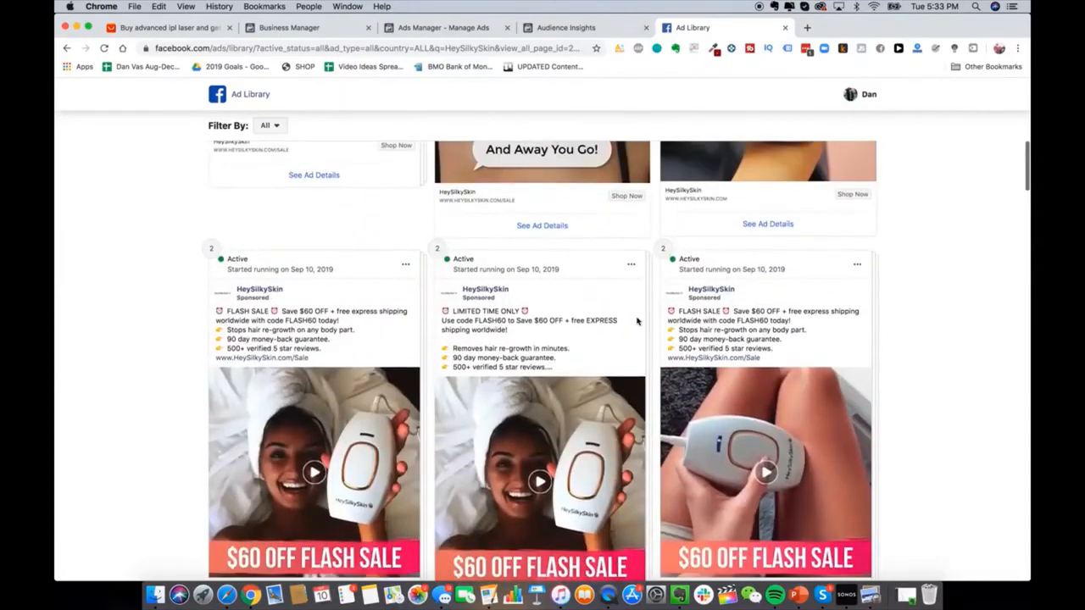
scroll(636, 320, "up", 10)
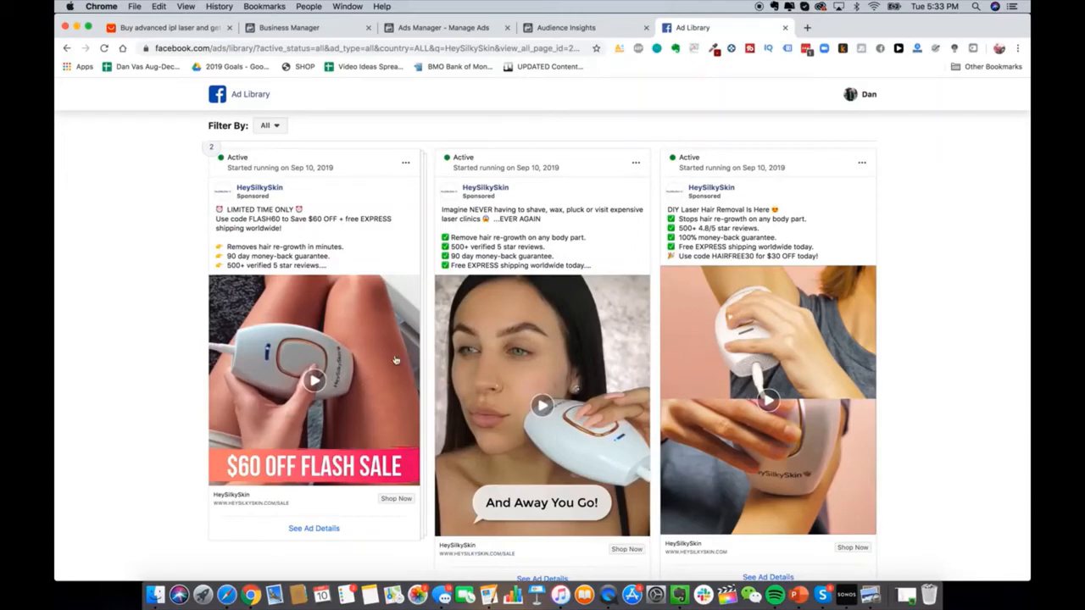
scroll(395, 360, "up", 2)
scroll(466, 362, "down", 2)
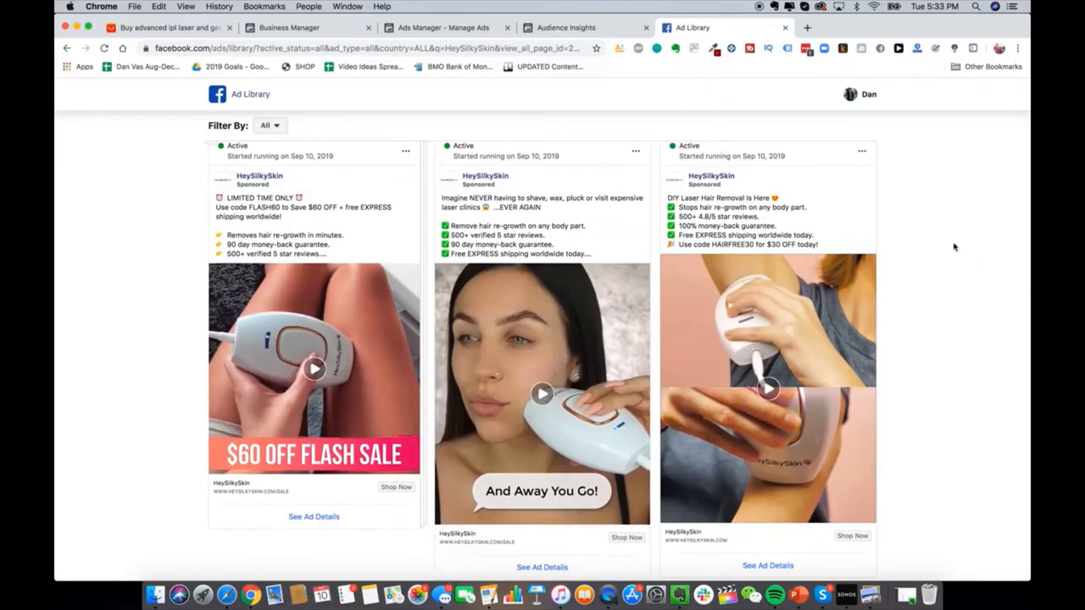
scroll(953, 247, "up", 1)
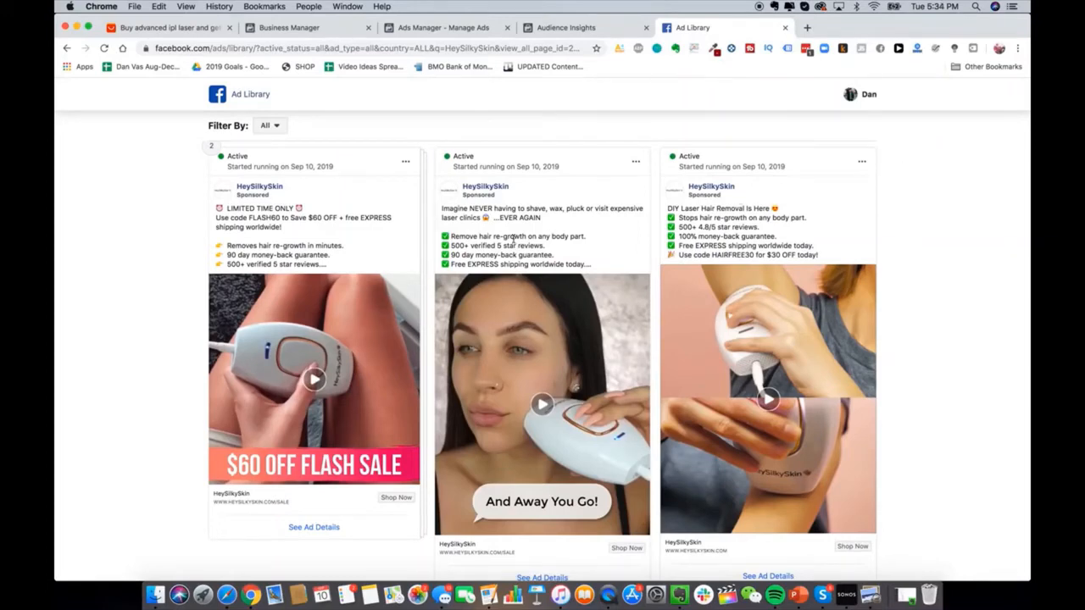
scroll(513, 242, "up", 2)
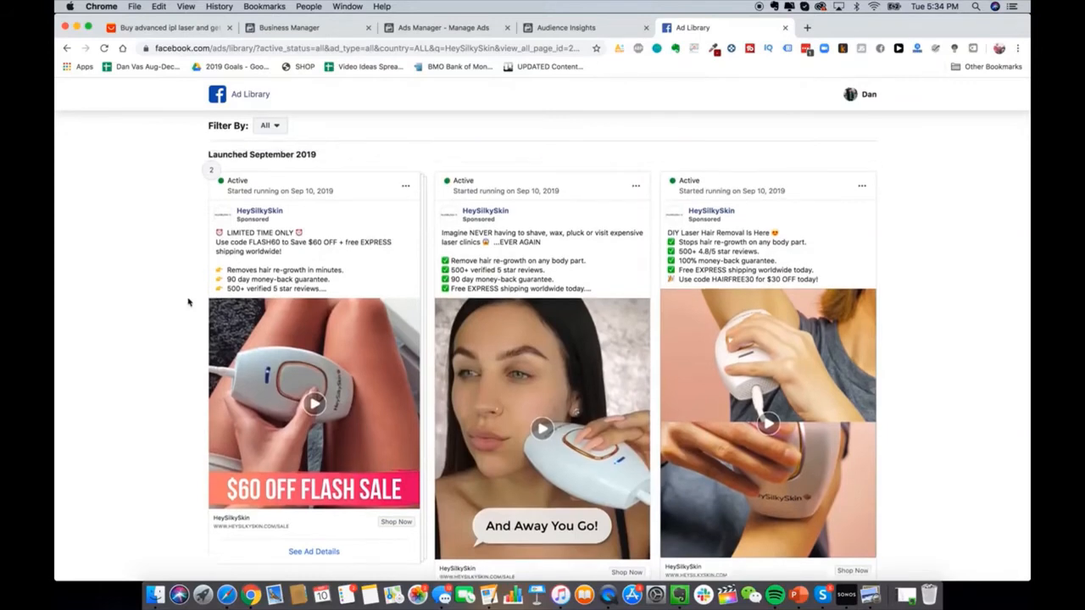
scroll(188, 301, "down", 1)
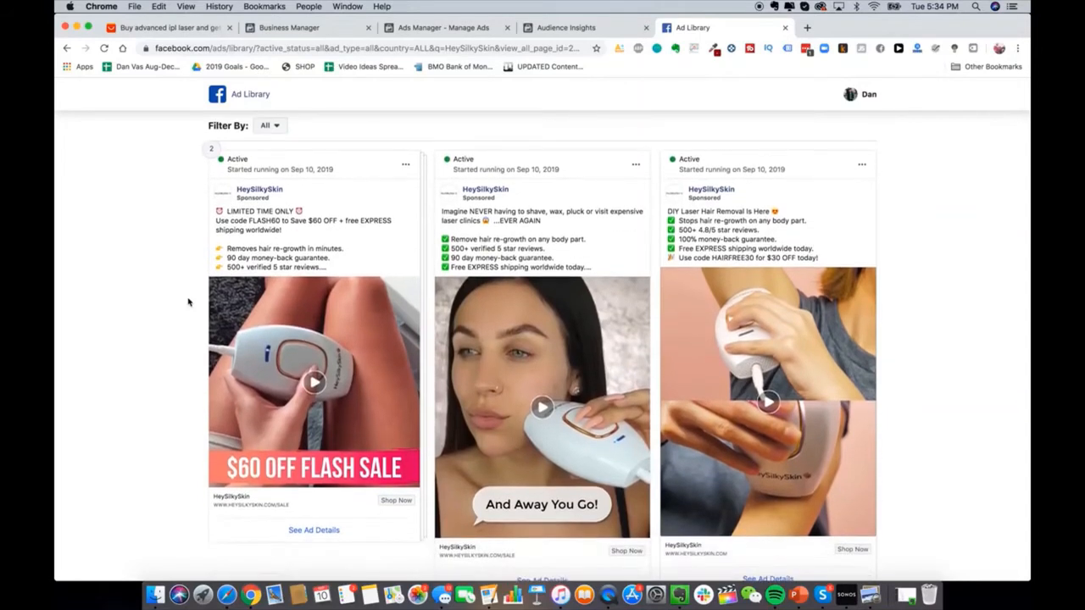
scroll(188, 302, "up", 1)
scroll(188, 302, "down", 4)
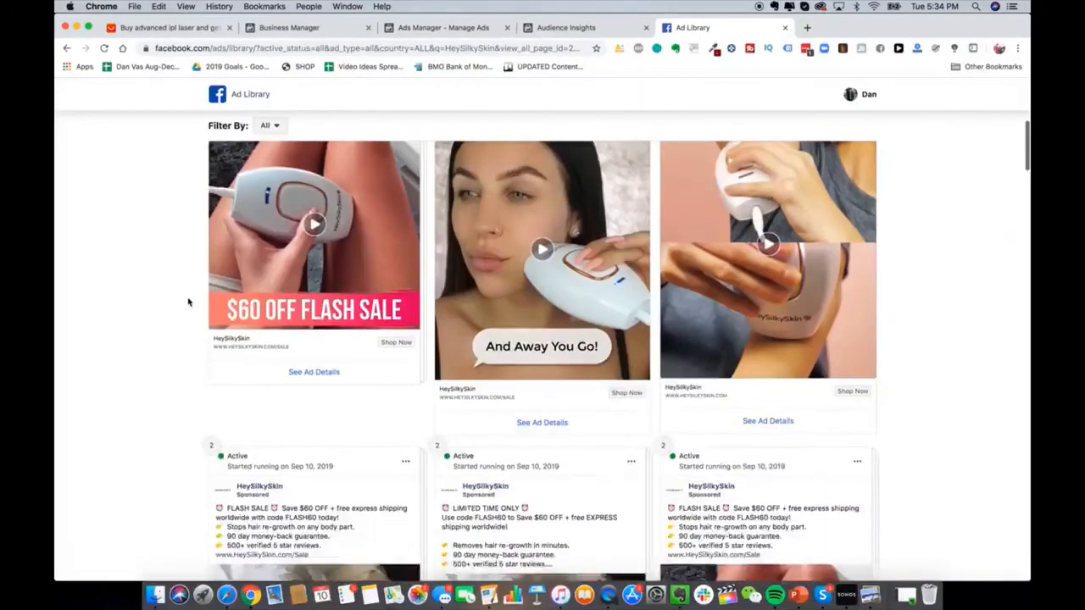
scroll(189, 302, "up", 3)
scroll(189, 302, "up", 3)
scroll(189, 302, "down", 2)
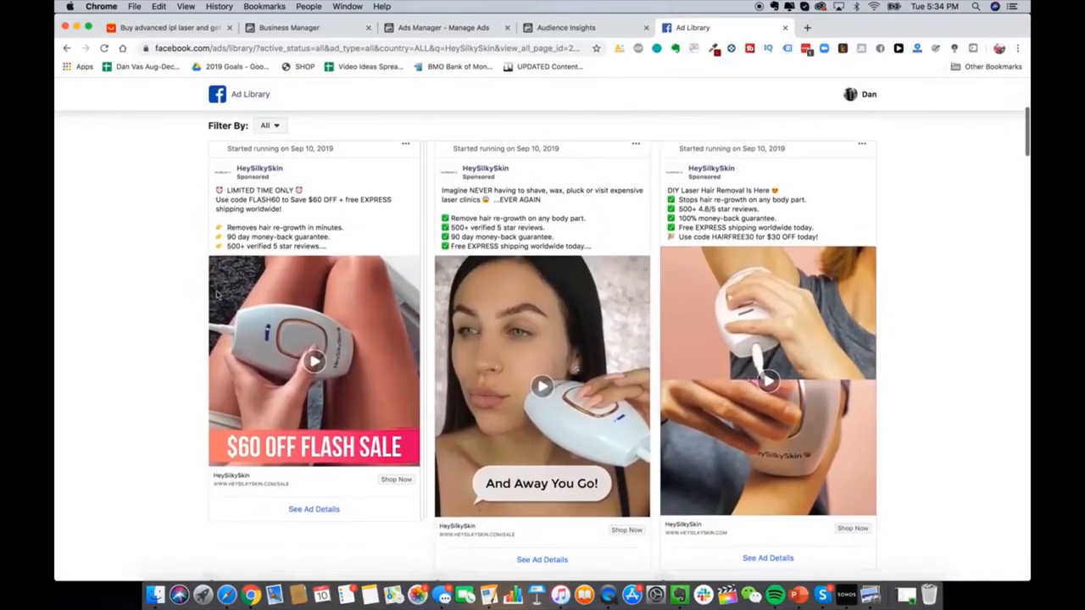
left_click(321, 412)
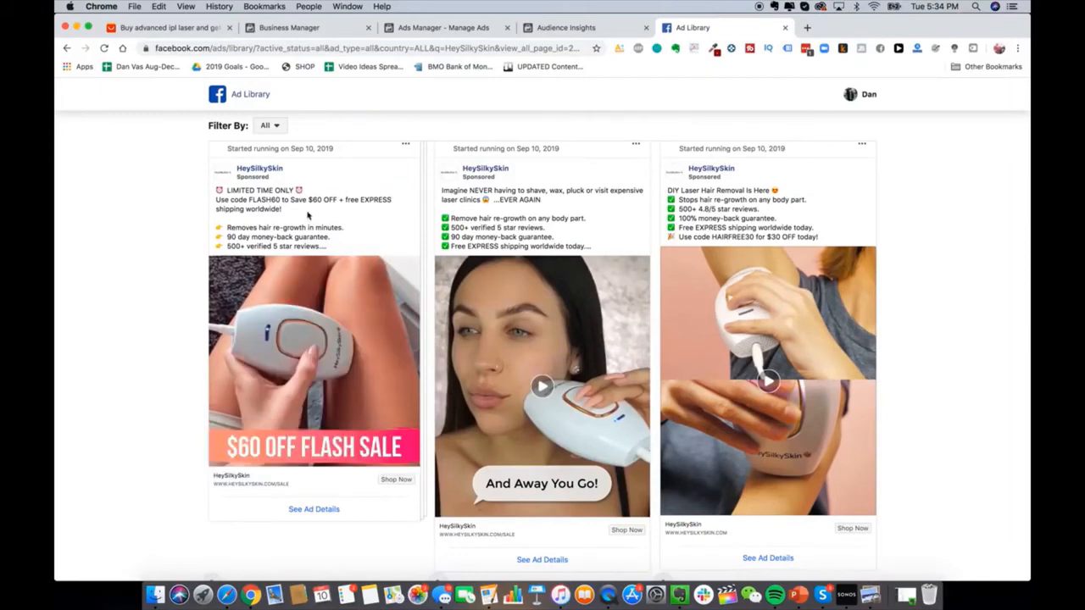
mouse_move(224, 451)
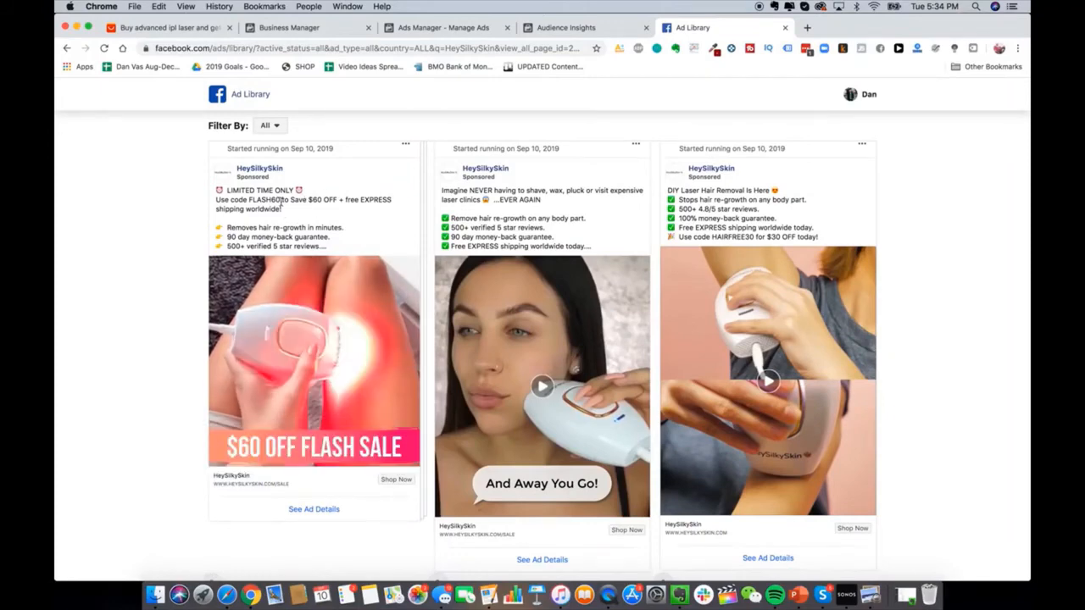
scroll(550, 358, "down", 1)
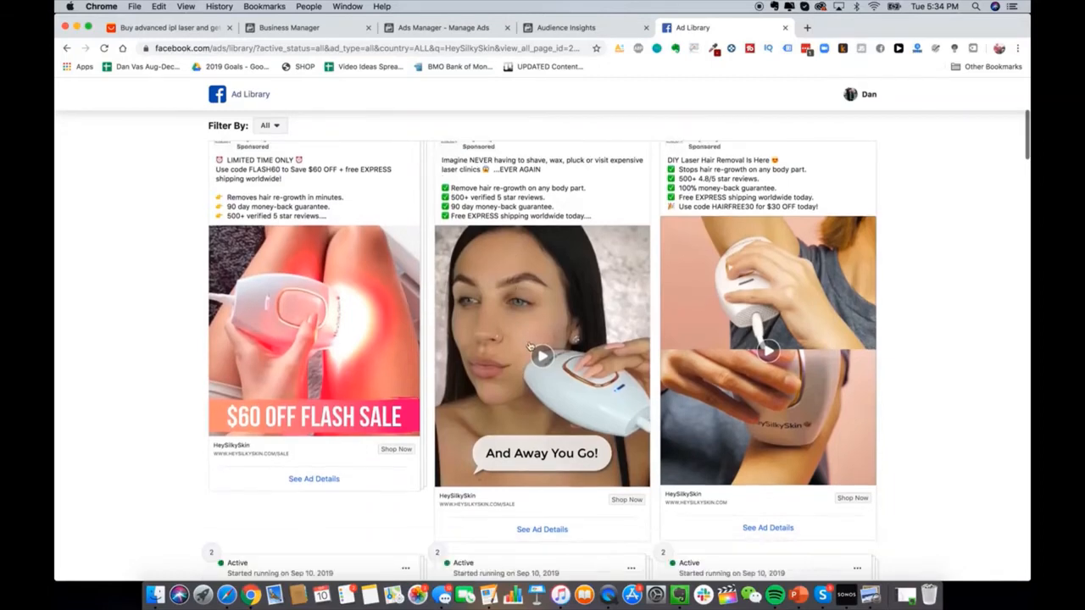
left_click(529, 346)
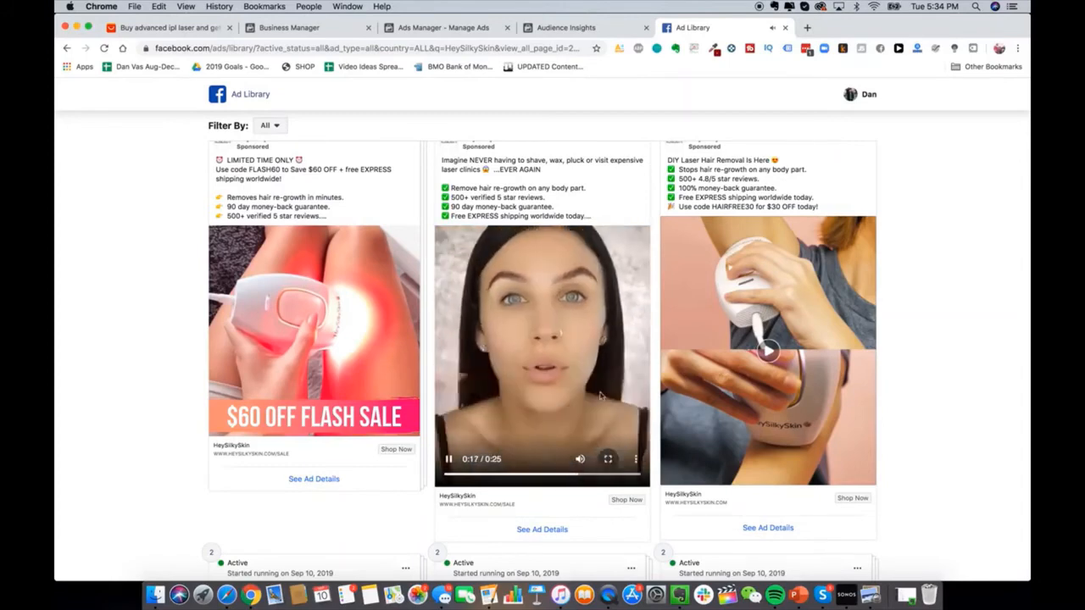
Step: Play the MOTHER'S DAY SALE video ad and scroll back to the top of the results
scroll(593, 373, "down", 1)
scroll(586, 351, "up", 2)
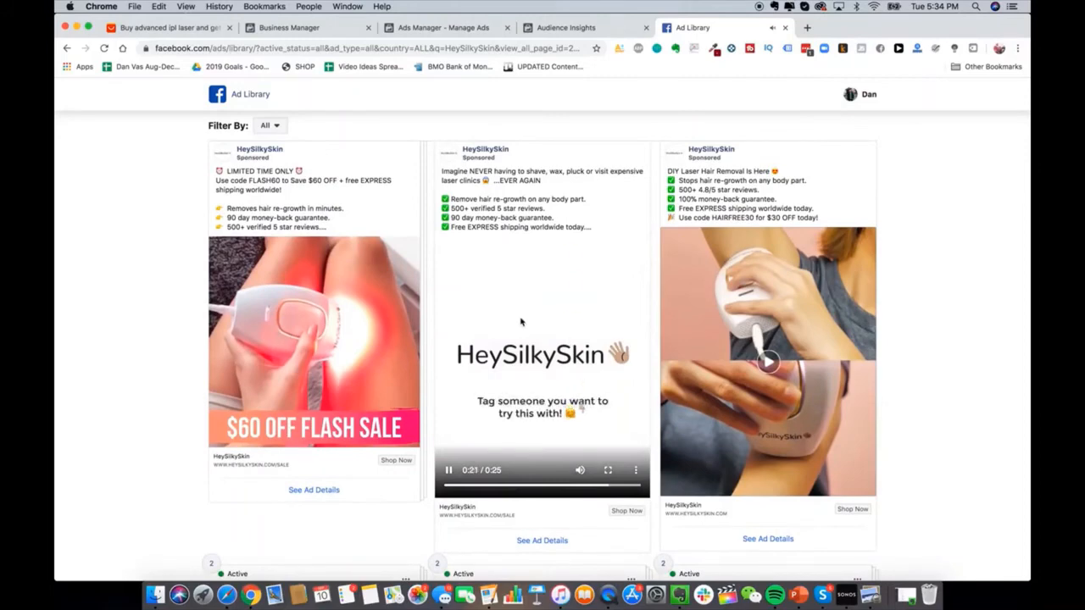
scroll(521, 327, "down", 1)
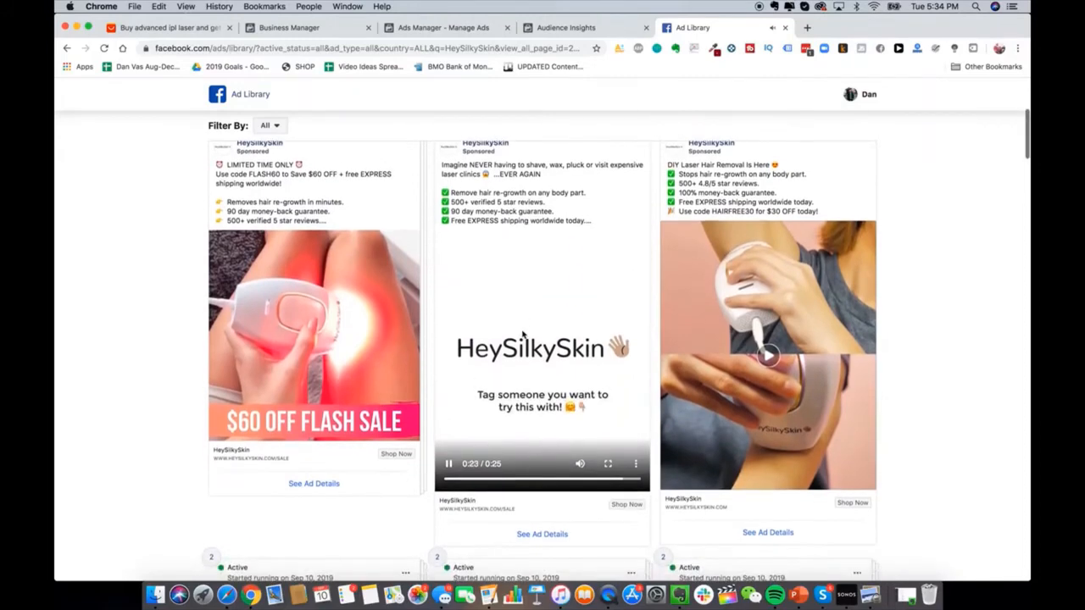
scroll(523, 334, "down", 5)
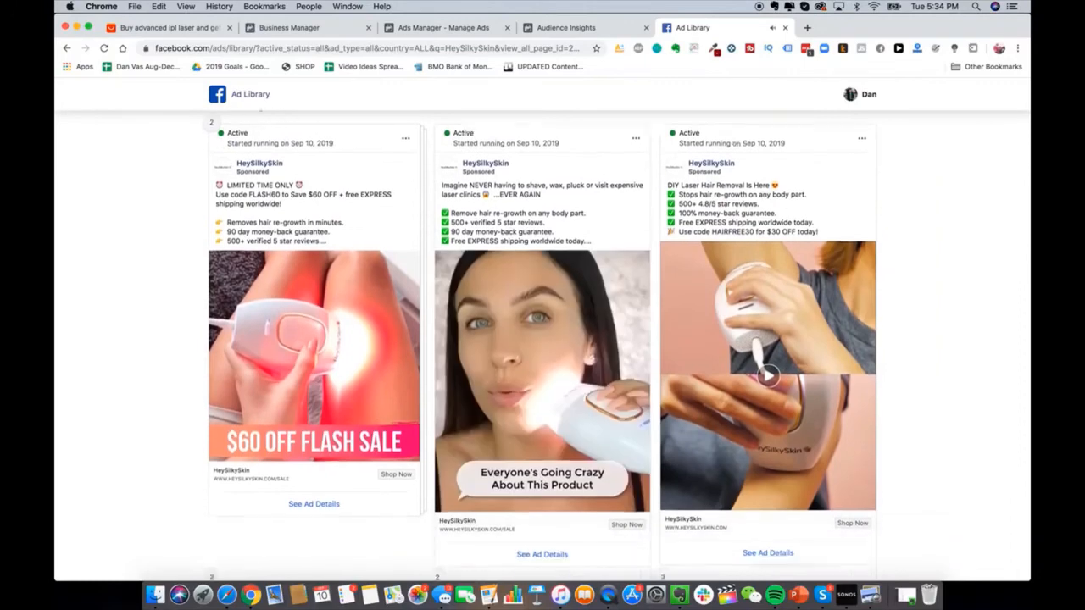
scroll(432, 431, "up", 5)
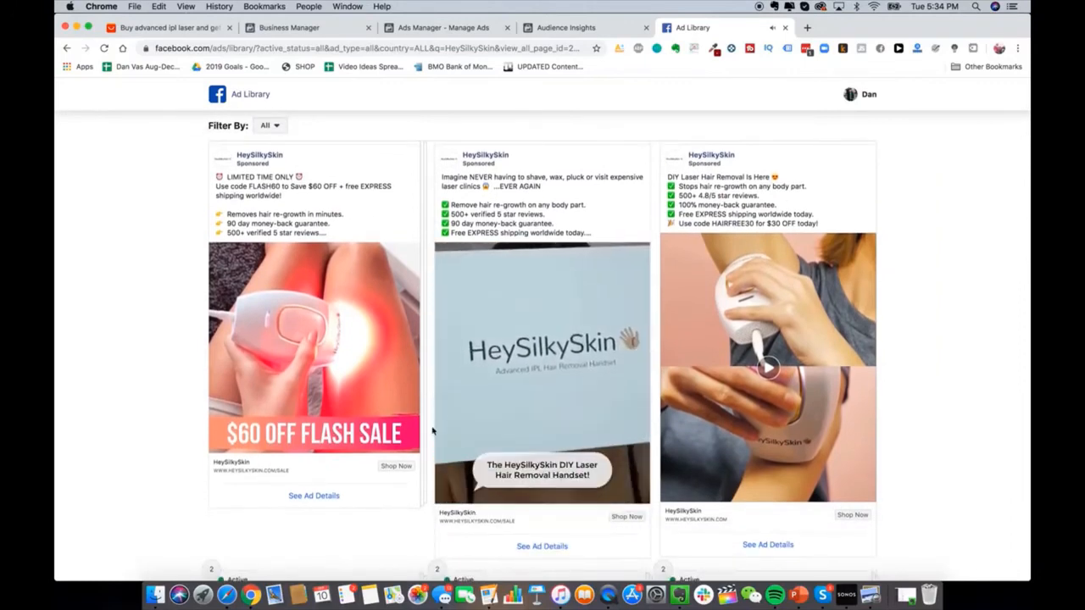
mouse_move(461, 491)
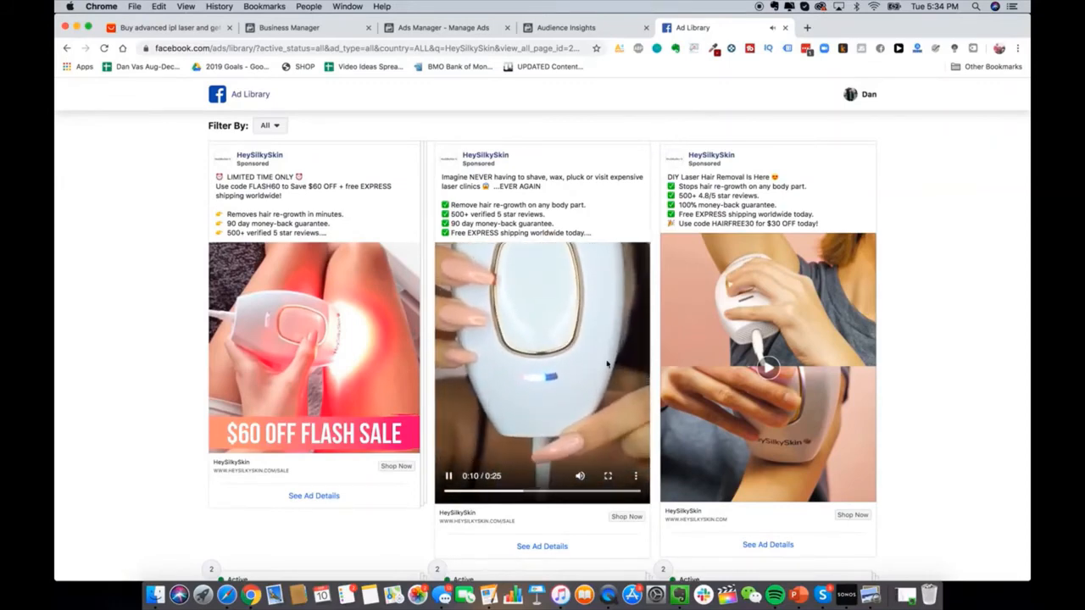
scroll(607, 364, "down", 6)
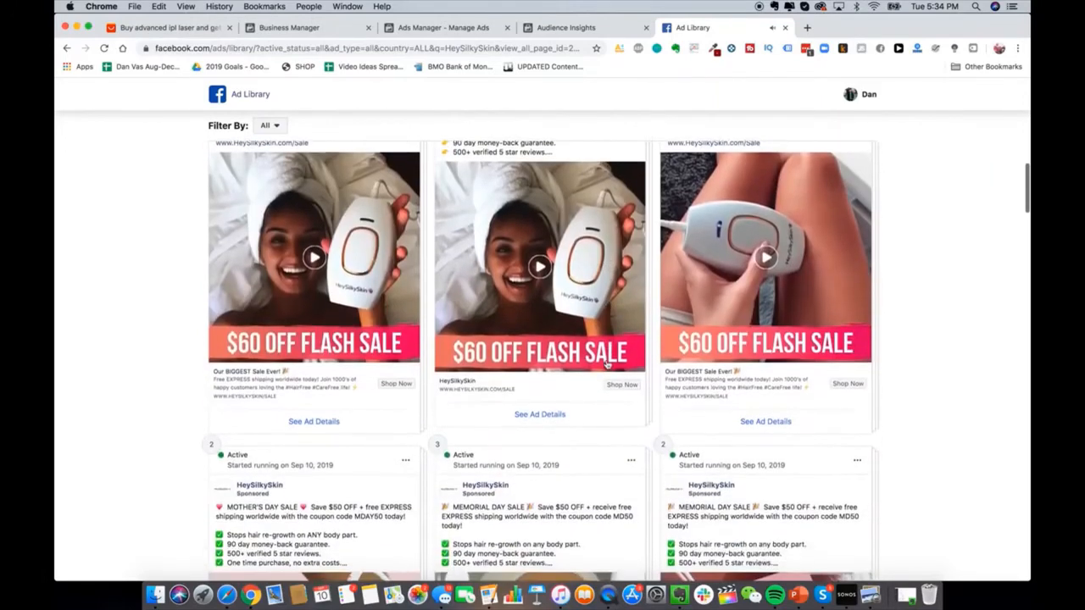
scroll(607, 364, "down", 5)
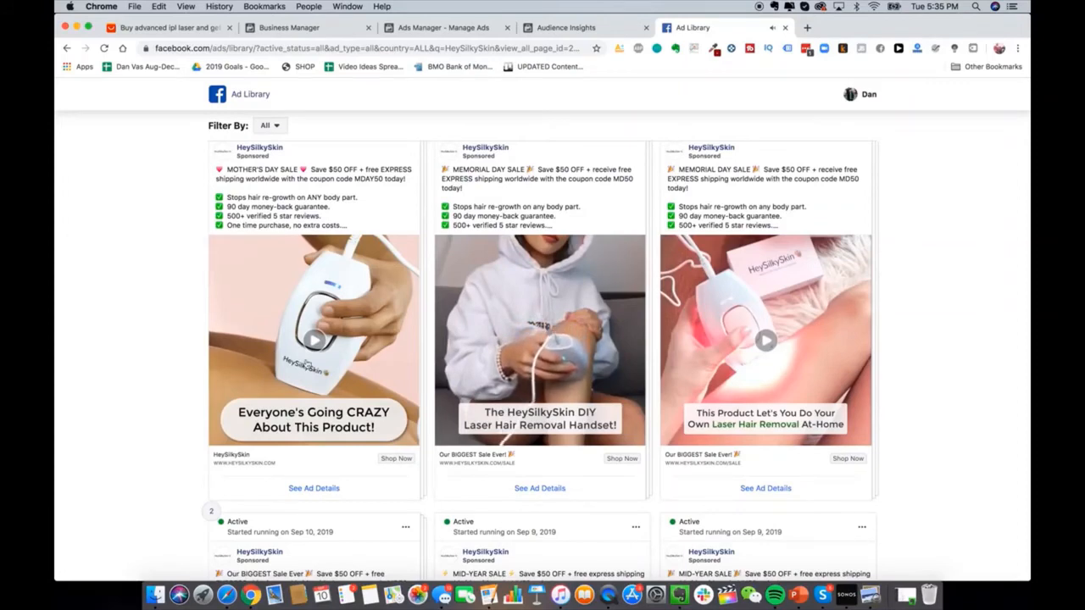
left_click(313, 344)
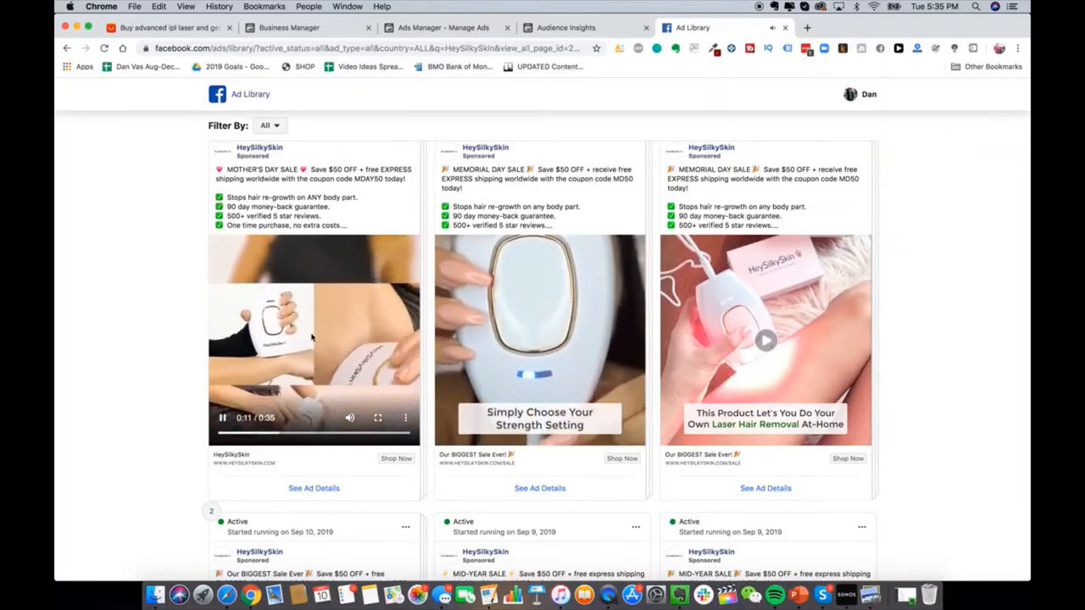
scroll(280, 339, "down", 5)
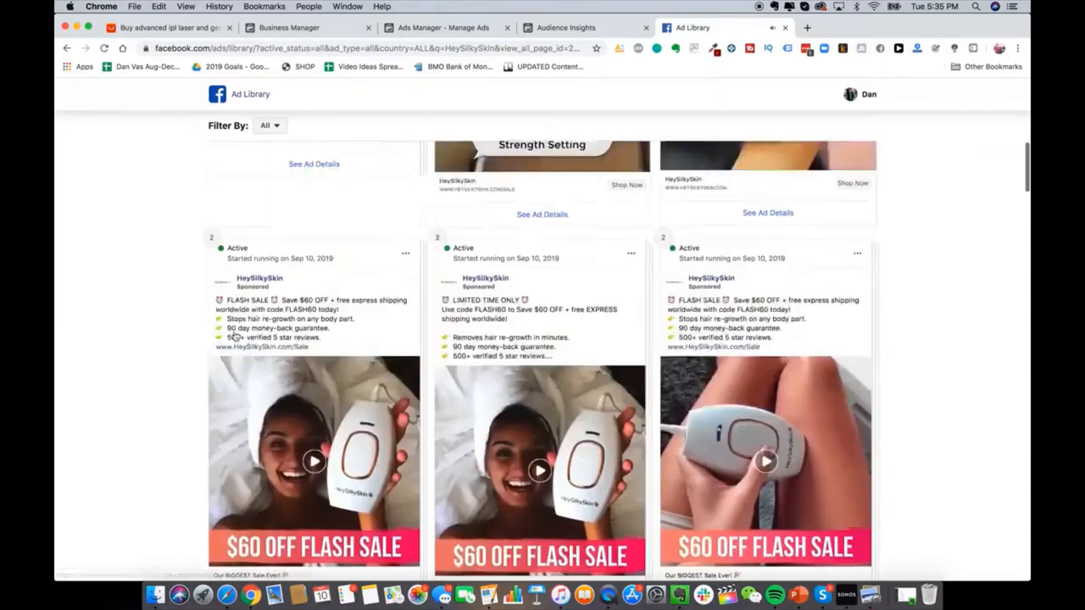
scroll(351, 225, "up", 10)
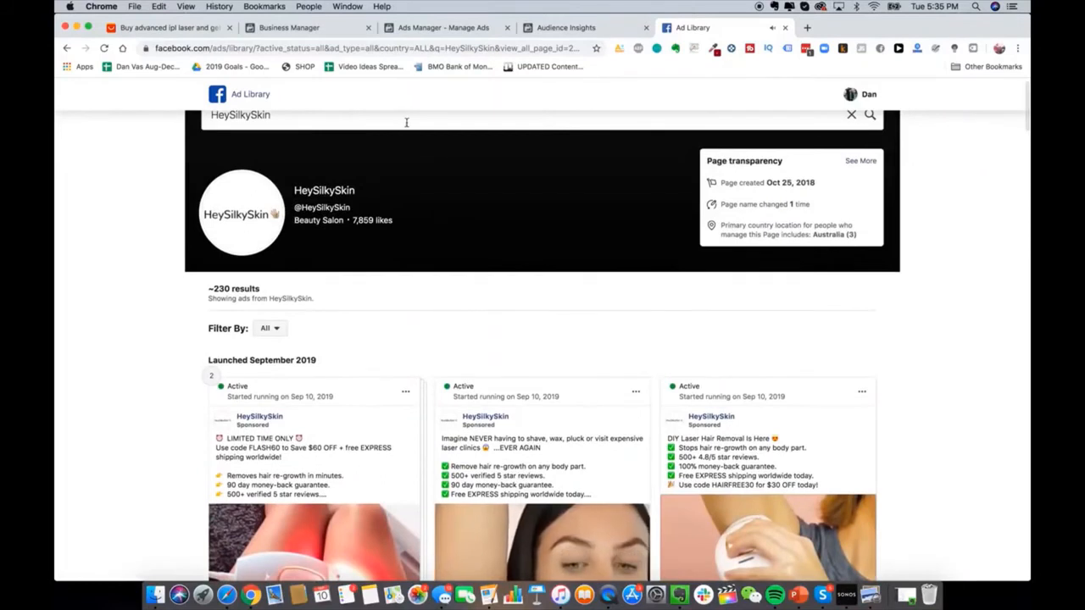
scroll(406, 123, "up", 1)
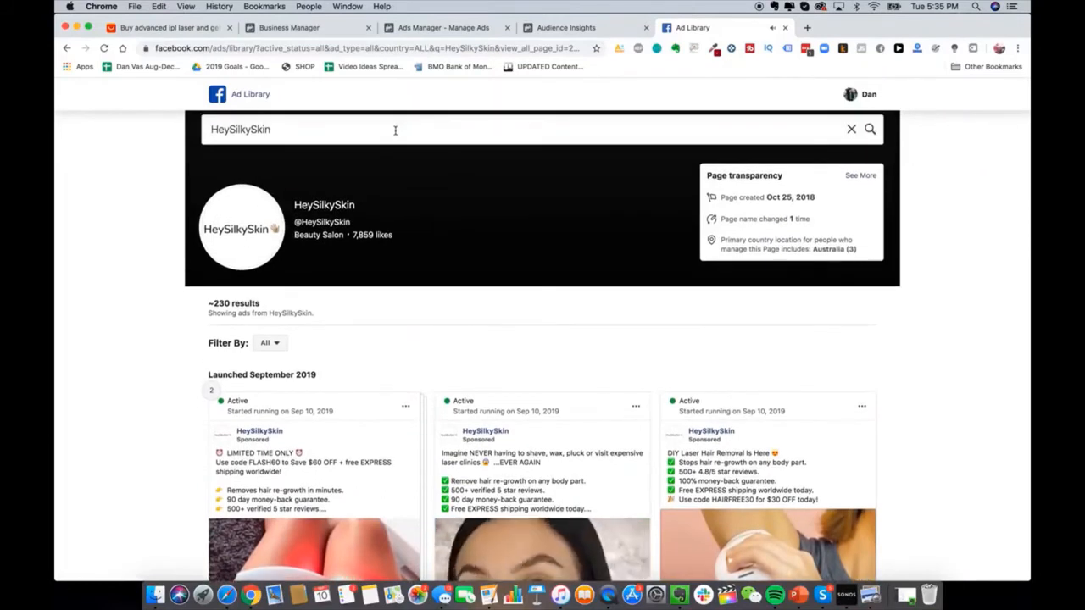
Step: Search the Ad Library for JawlineMe and play its middle video ad
left_click(395, 129)
type("ja")
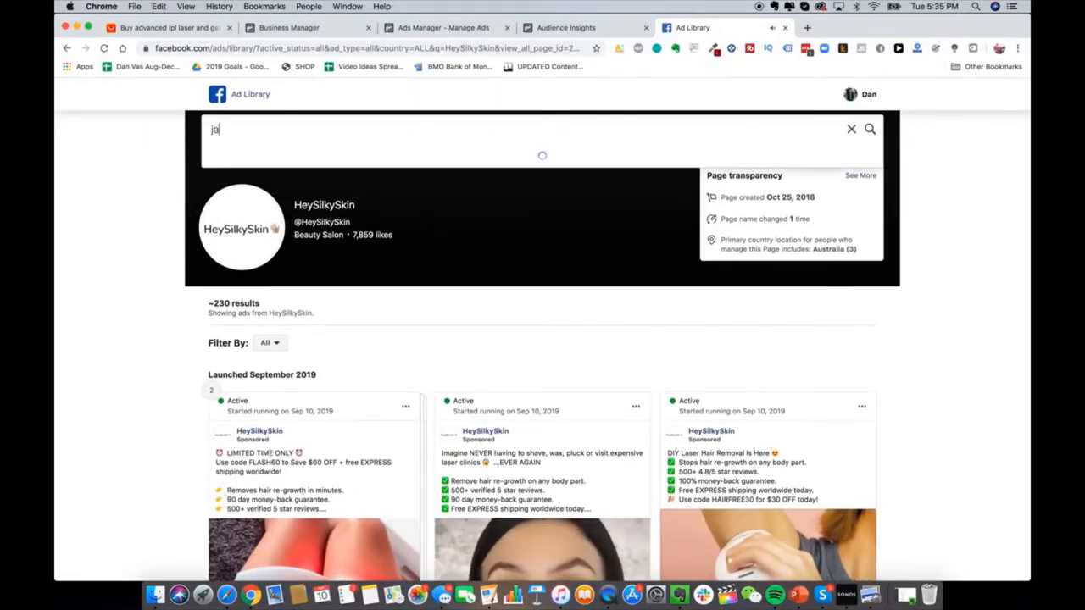
type("wline me")
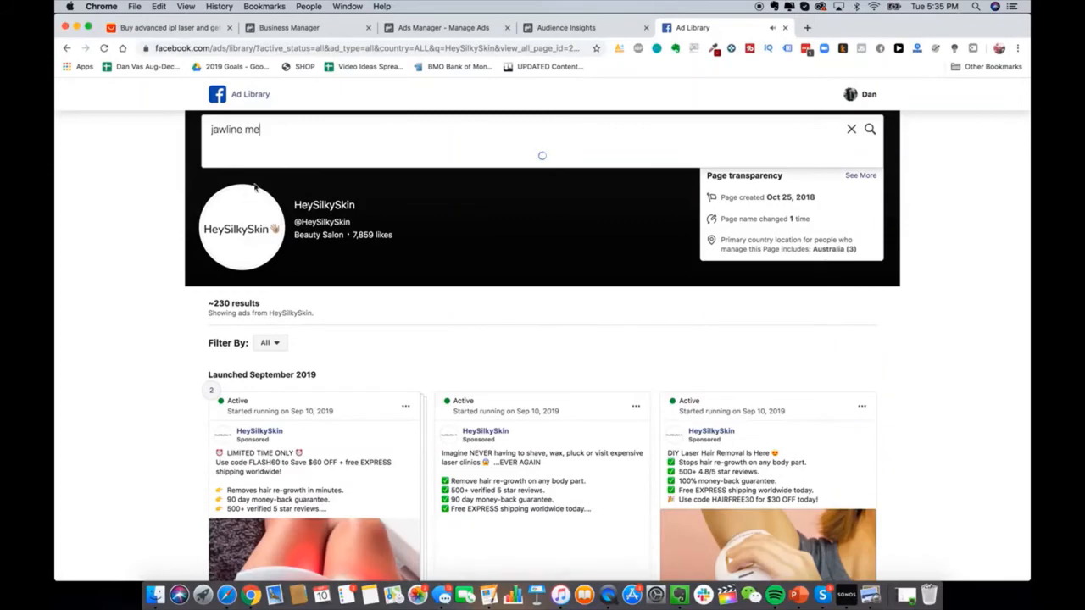
left_click(275, 189)
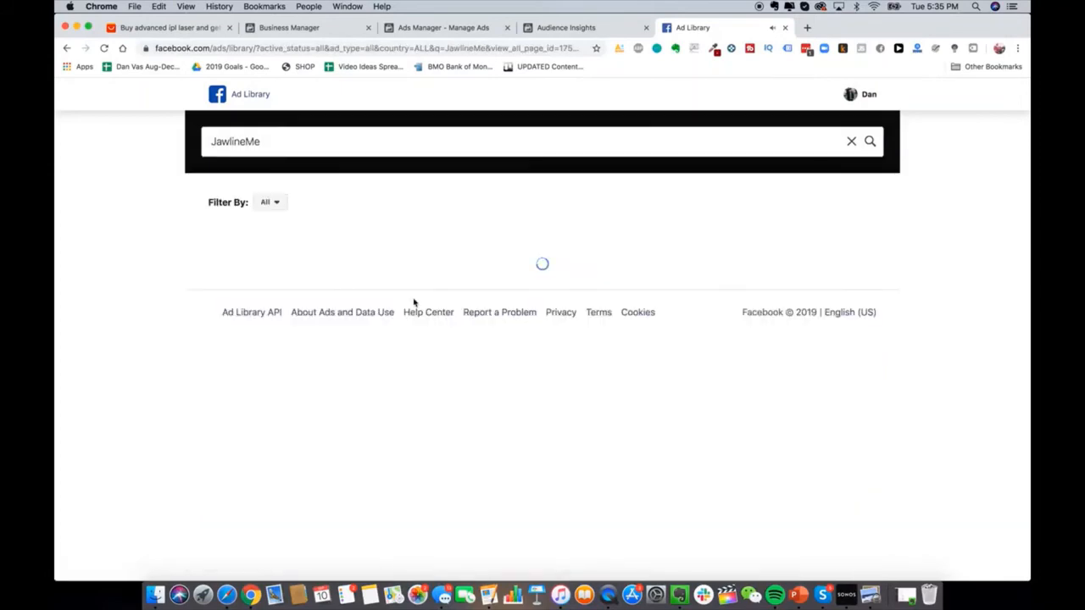
scroll(517, 389, "down", 3)
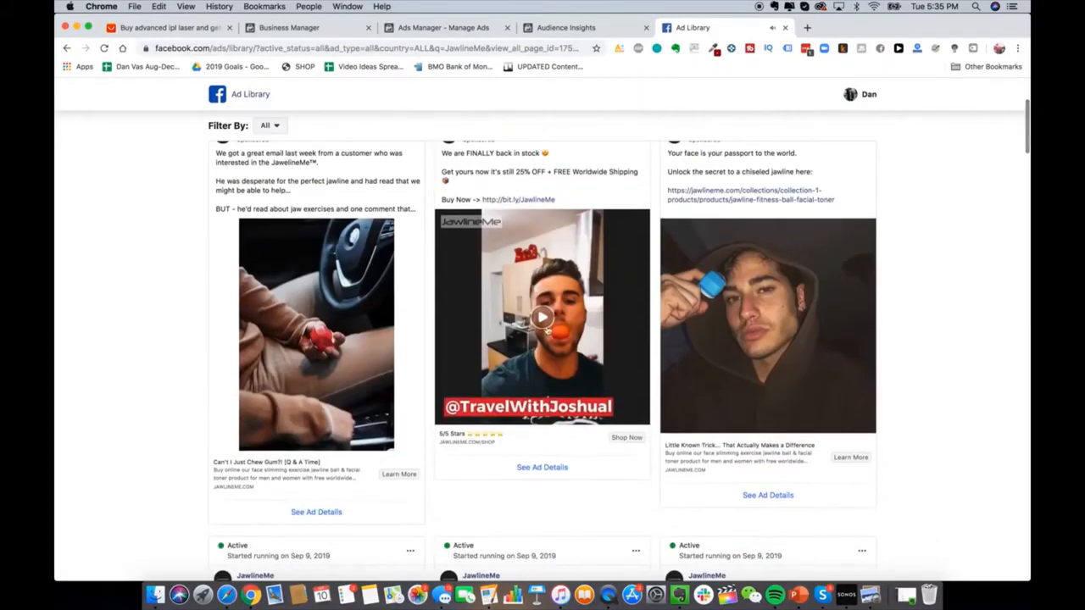
scroll(551, 331, "up", 1)
left_click(542, 342)
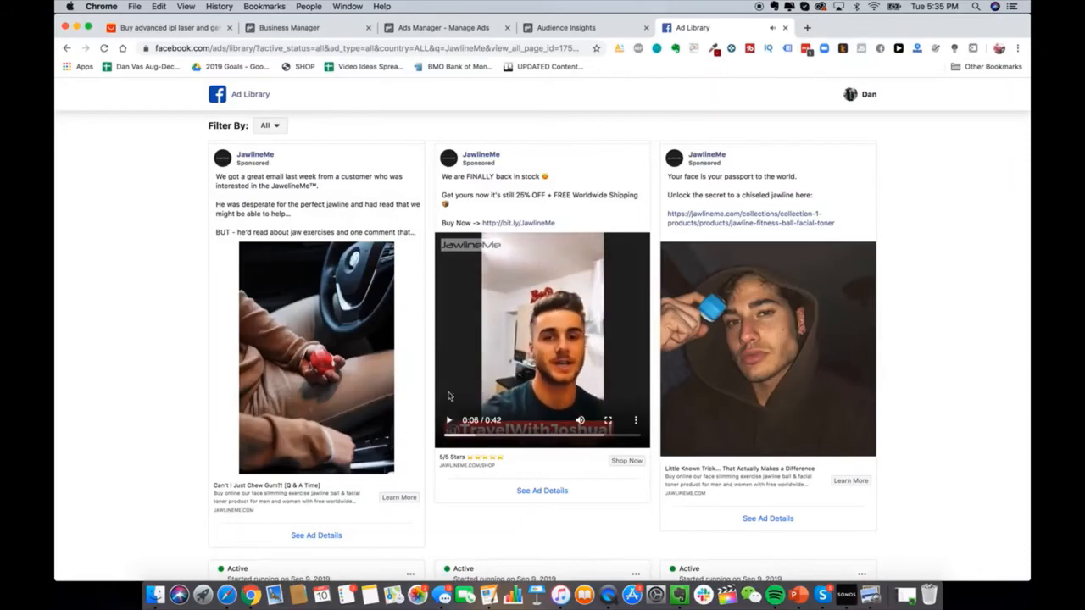
Step: Play another JawlineMe video ad, then go back to the Audience Insights tab
scroll(317, 363, "down", 2)
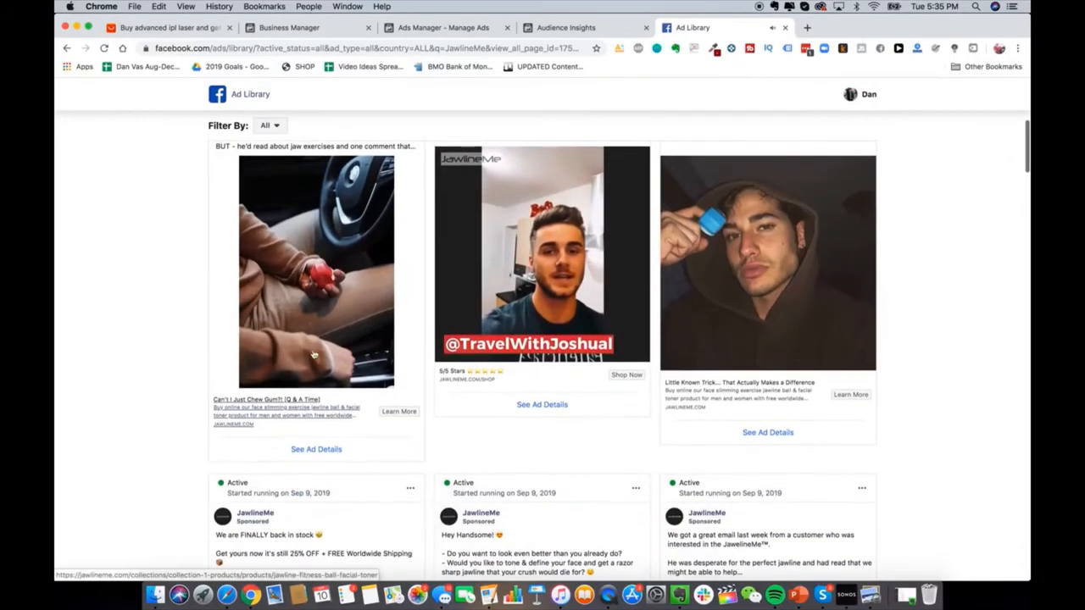
scroll(331, 409, "down", 5)
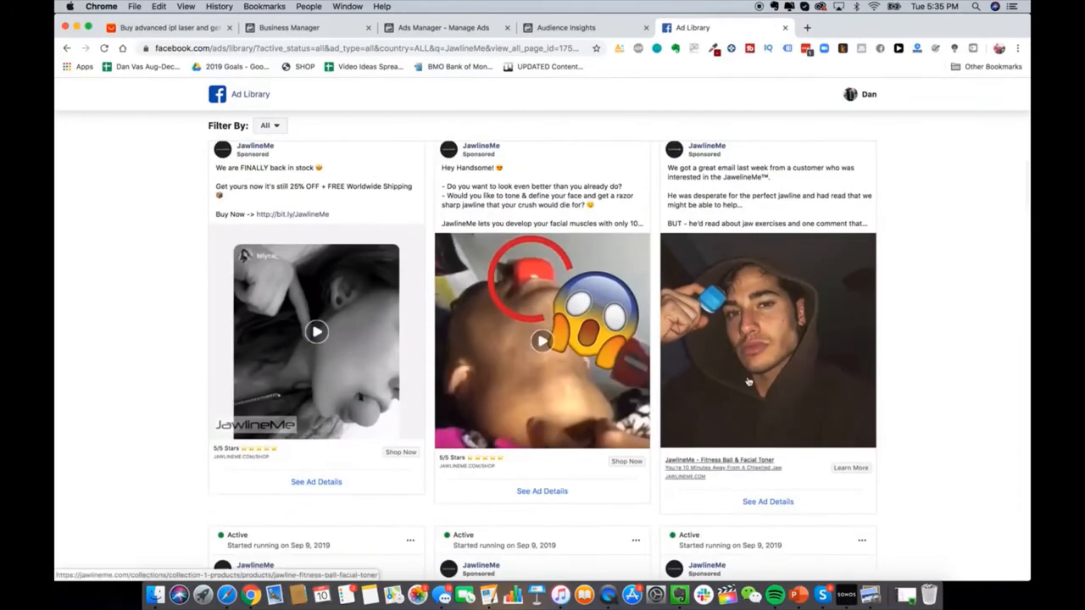
scroll(747, 381, "down", 4)
scroll(730, 459, "down", 3)
scroll(630, 339, "up", 1)
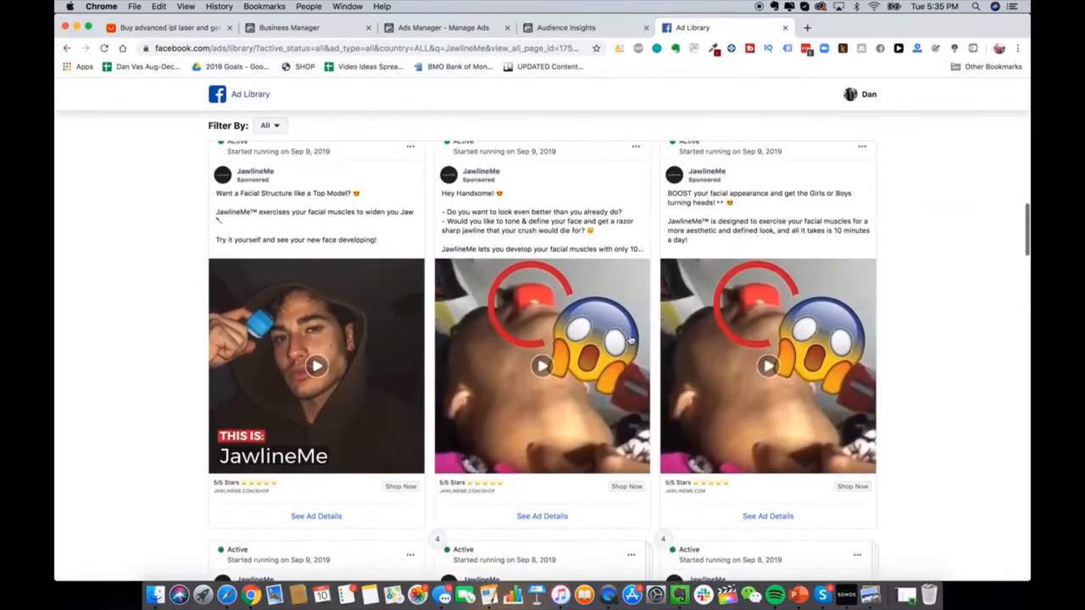
left_click(581, 344)
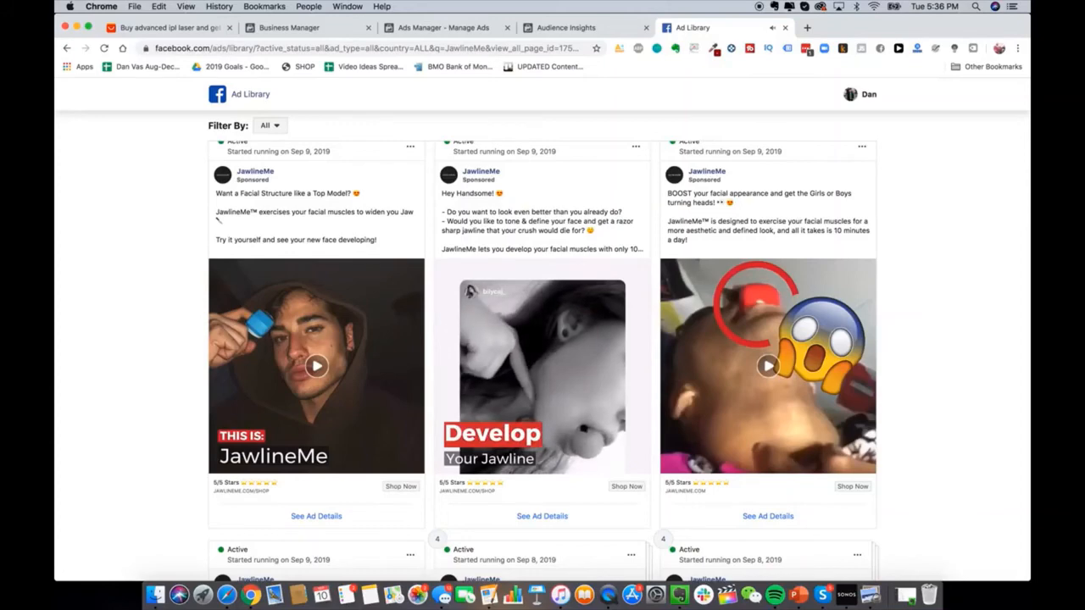
left_click(585, 27)
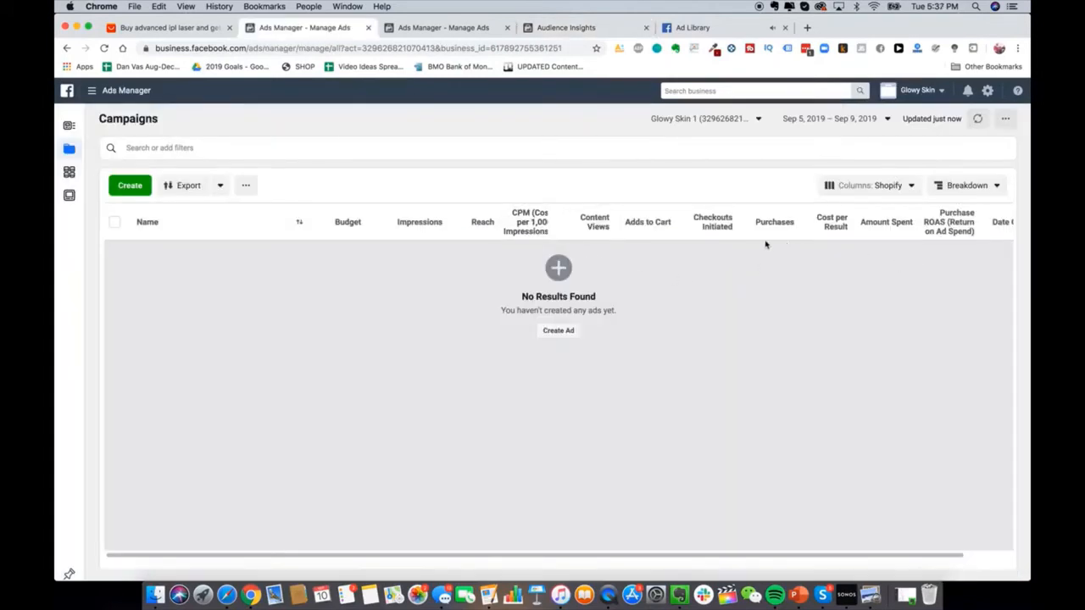
Step: Create a new campaign with Engagement as the objective
scroll(711, 225, "right", 3)
scroll(736, 224, "left", 3)
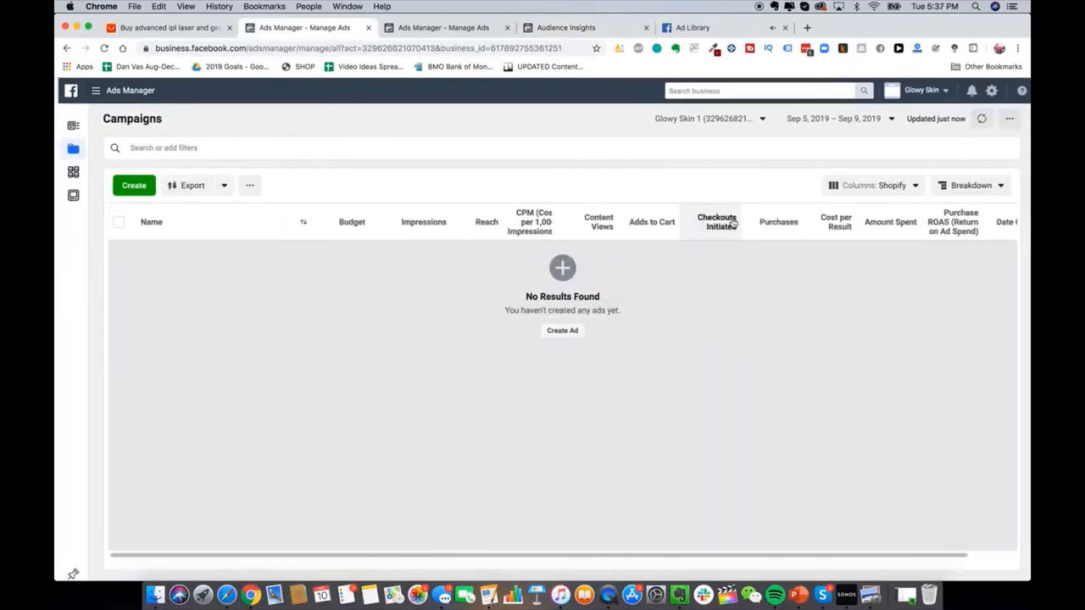
scroll(698, 367, "right", 1)
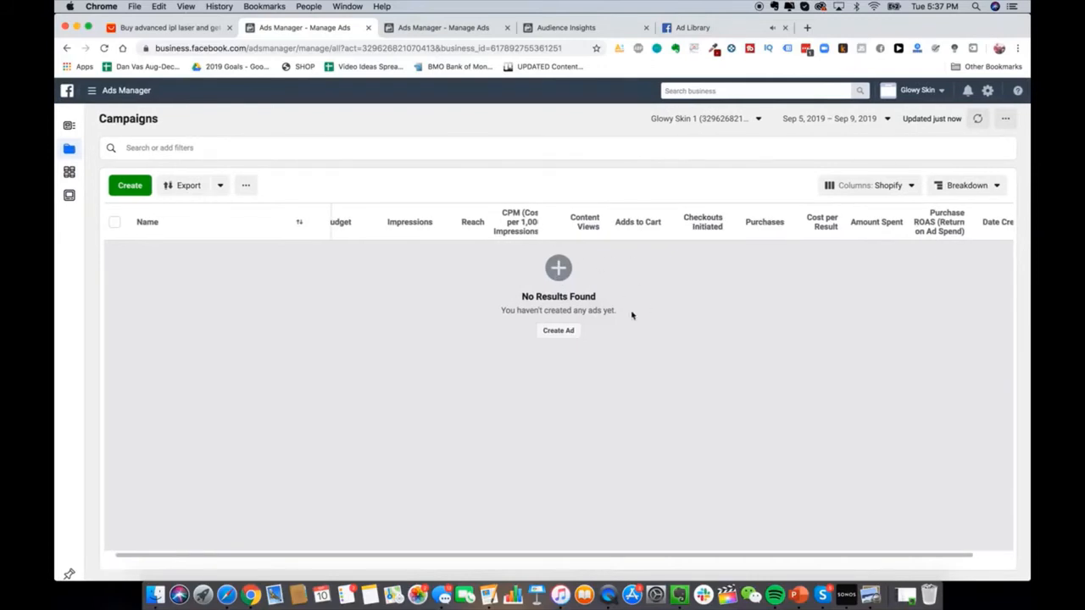
left_click(561, 330)
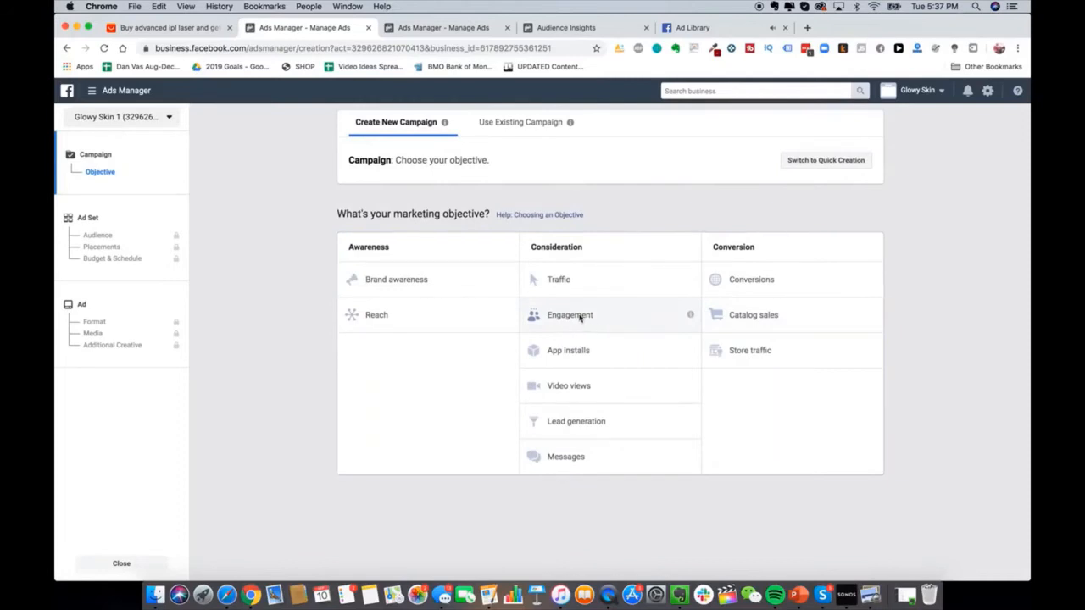
left_click(578, 316)
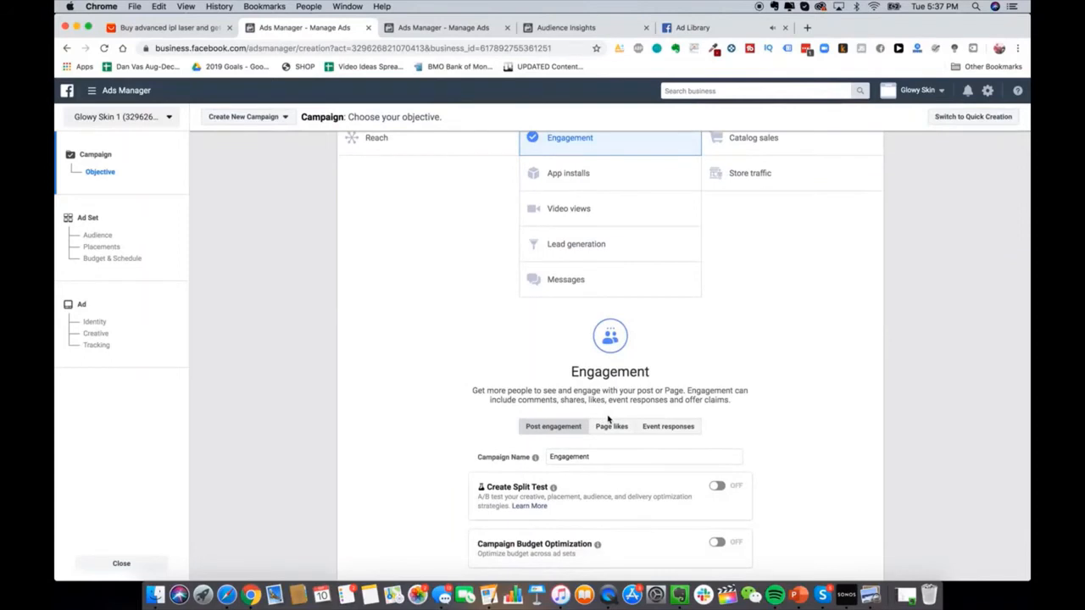
scroll(607, 418, "up", 1)
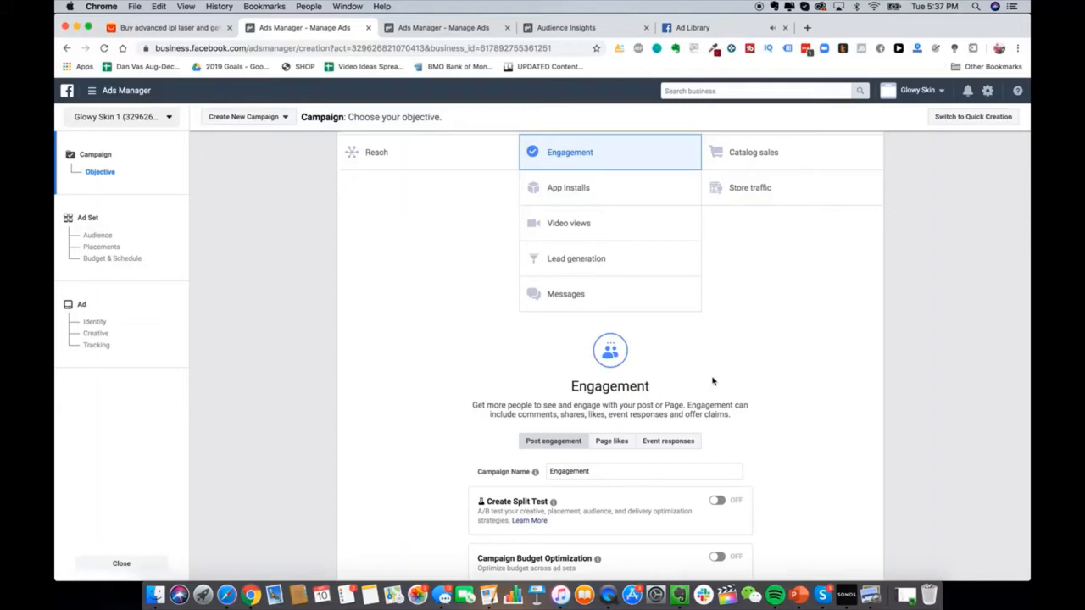
scroll(712, 381, "up", 1)
scroll(712, 382, "down", 2)
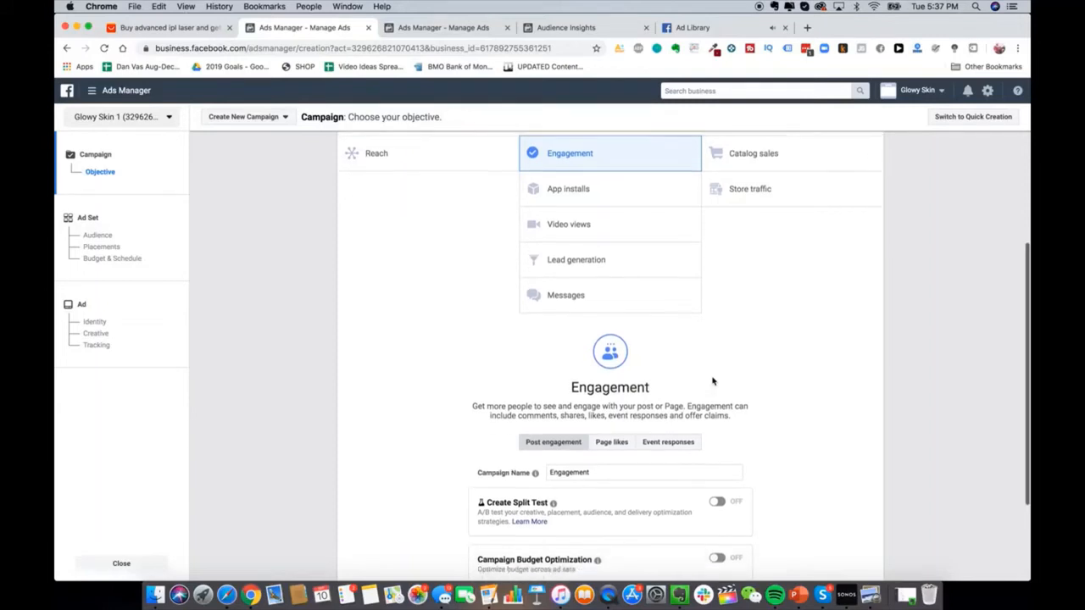
scroll(596, 170, "up", 5)
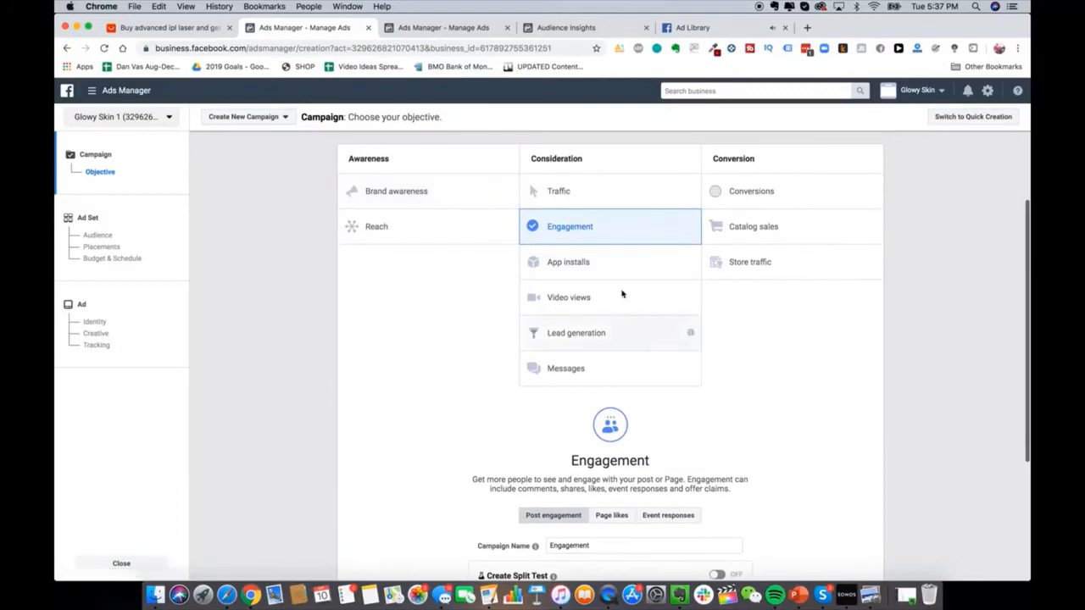
Step: Try the Conversions objective, then settle back on Engagement
left_click(746, 190)
scroll(729, 220, "down", 2)
scroll(729, 222, "up", 2)
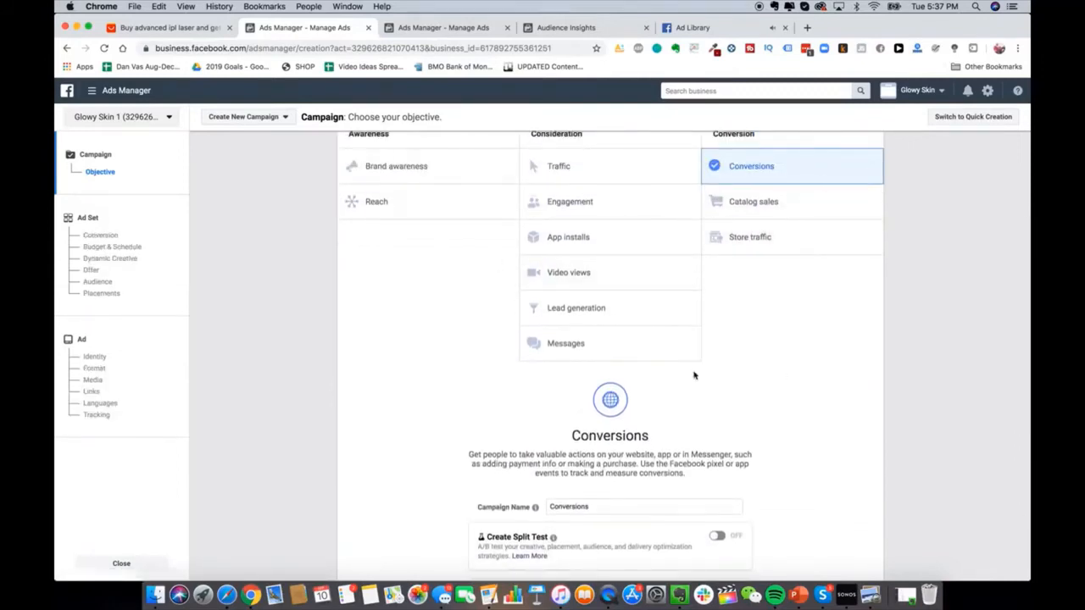
scroll(694, 376, "up", 1)
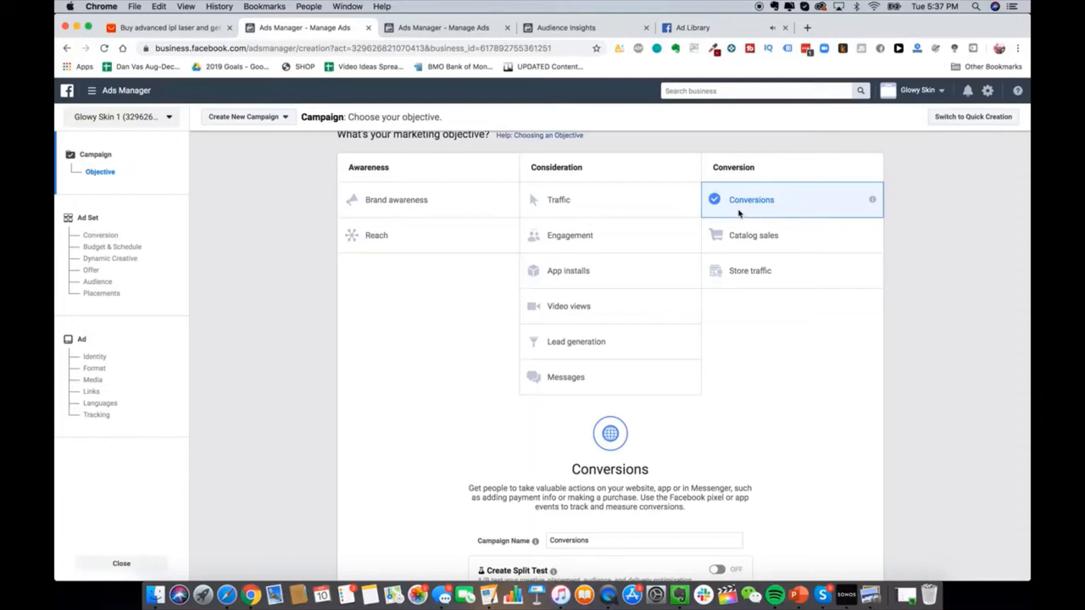
scroll(679, 238, "down", 3)
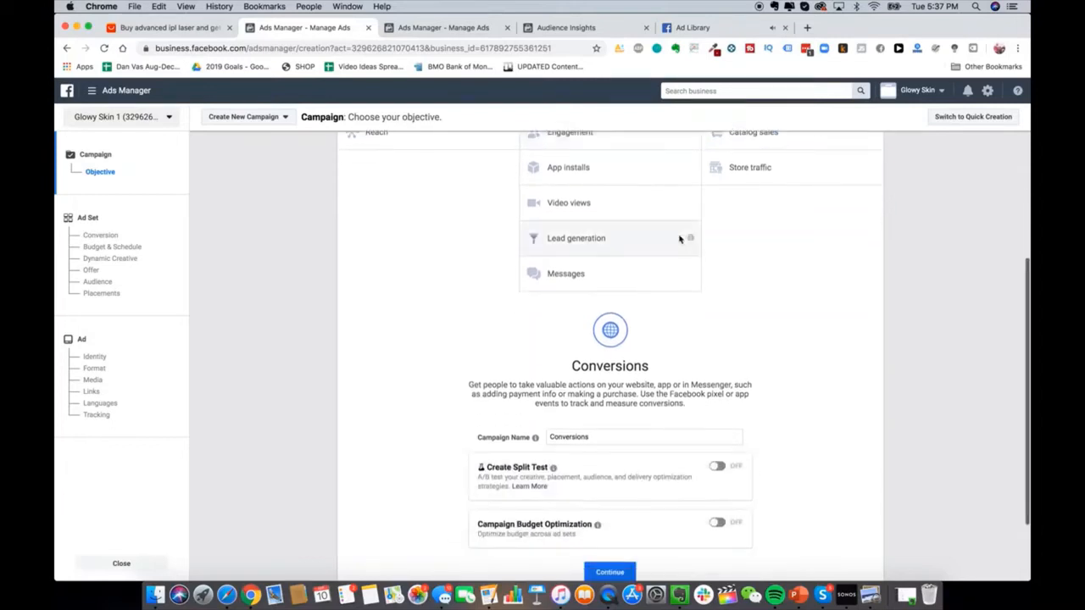
scroll(679, 238, "up", 3)
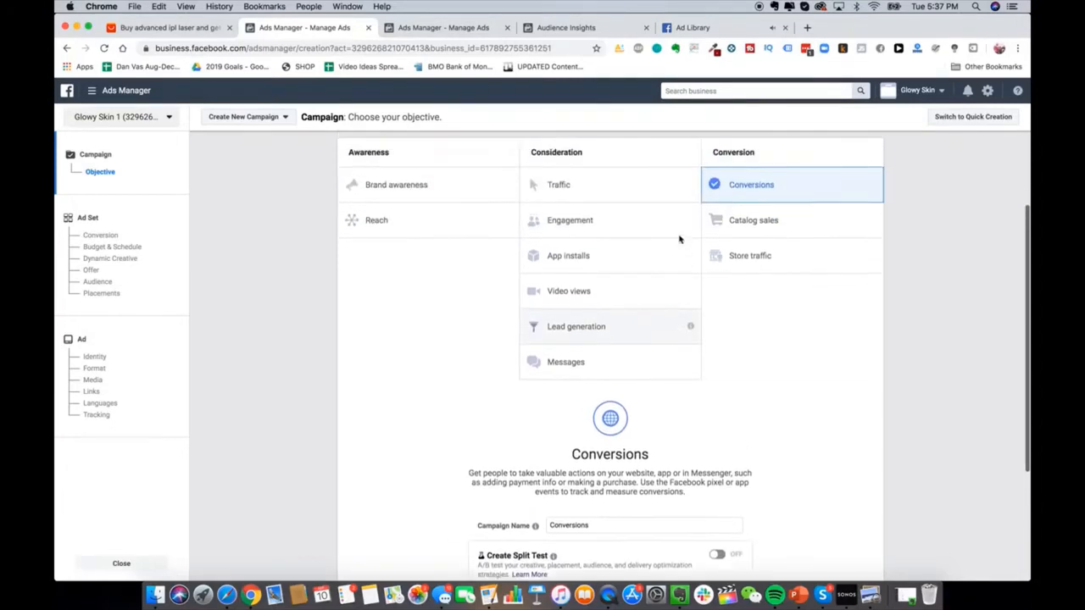
left_click(605, 237)
scroll(605, 238, "down", 5)
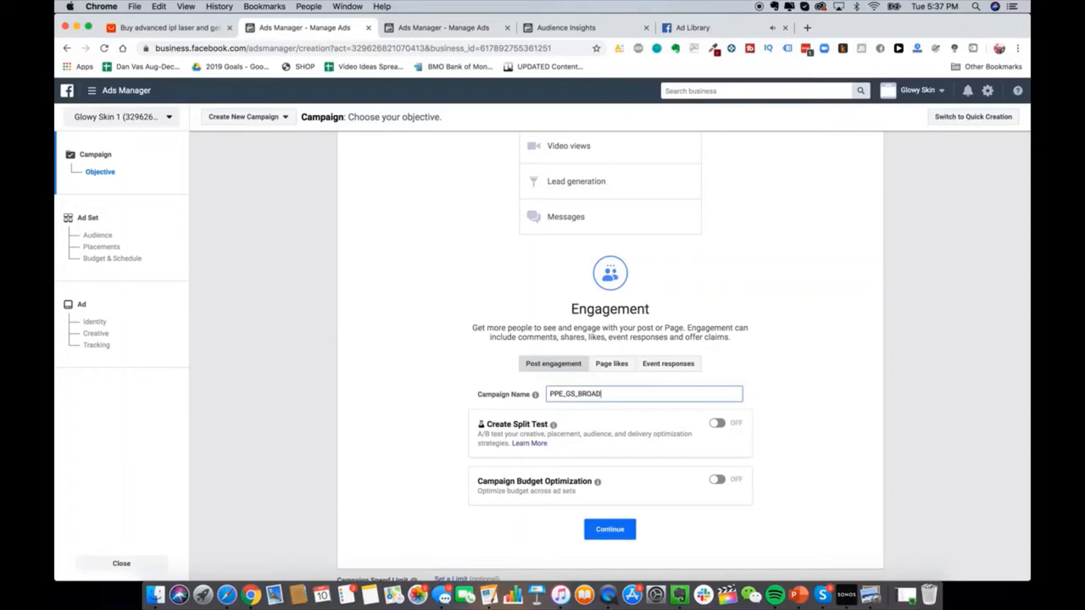
Step: Continue to the CA - 18+ ad set and open its Locations for editing
left_click(613, 538)
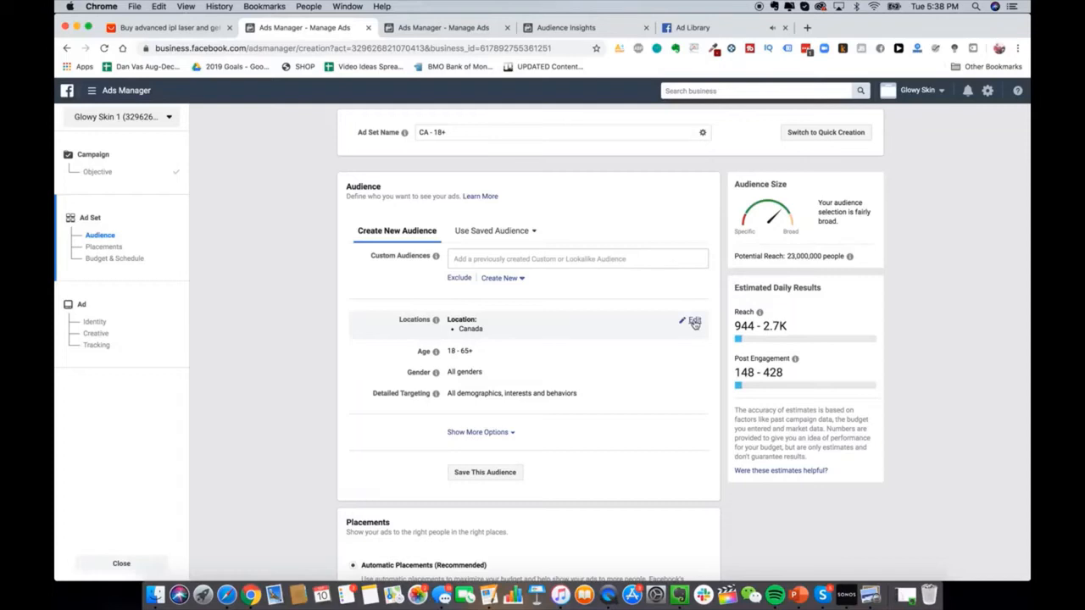
scroll(552, 394, "down", 1)
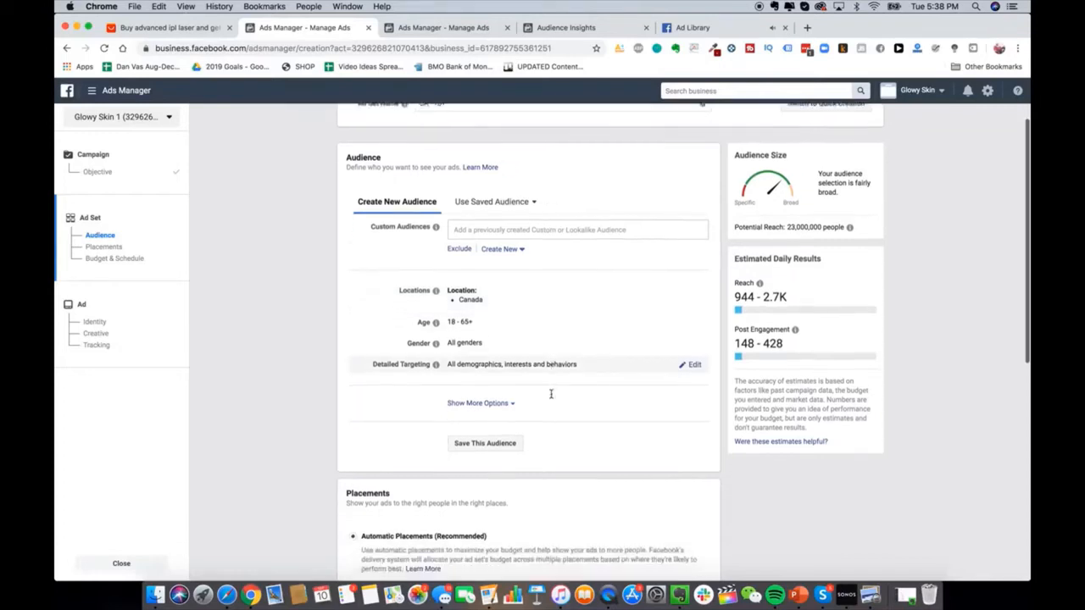
scroll(552, 394, "up", 1)
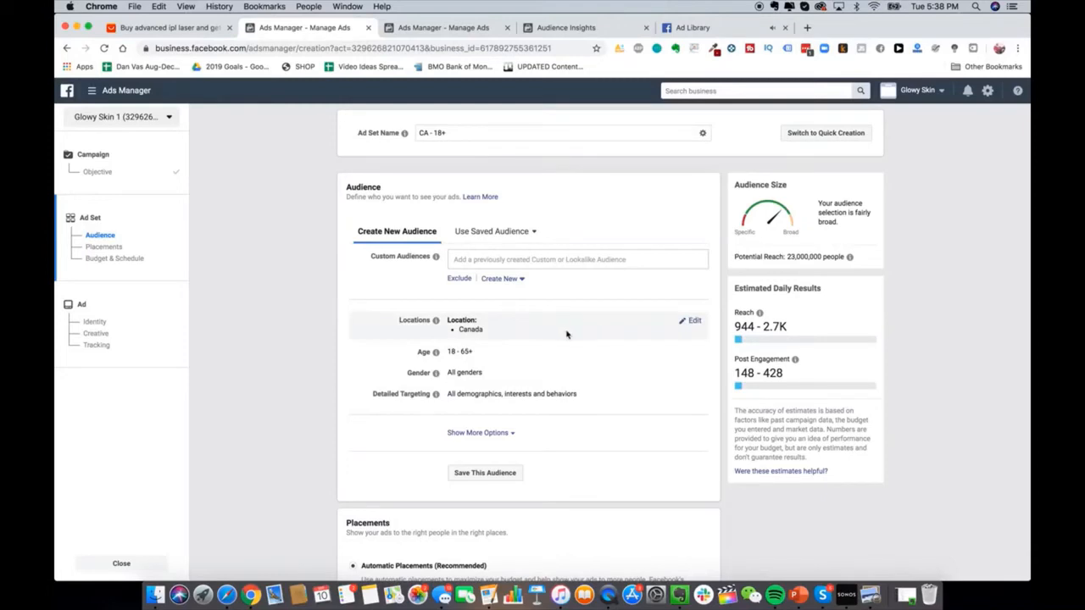
scroll(292, 309, "down", 1)
scroll(294, 309, "up", 1)
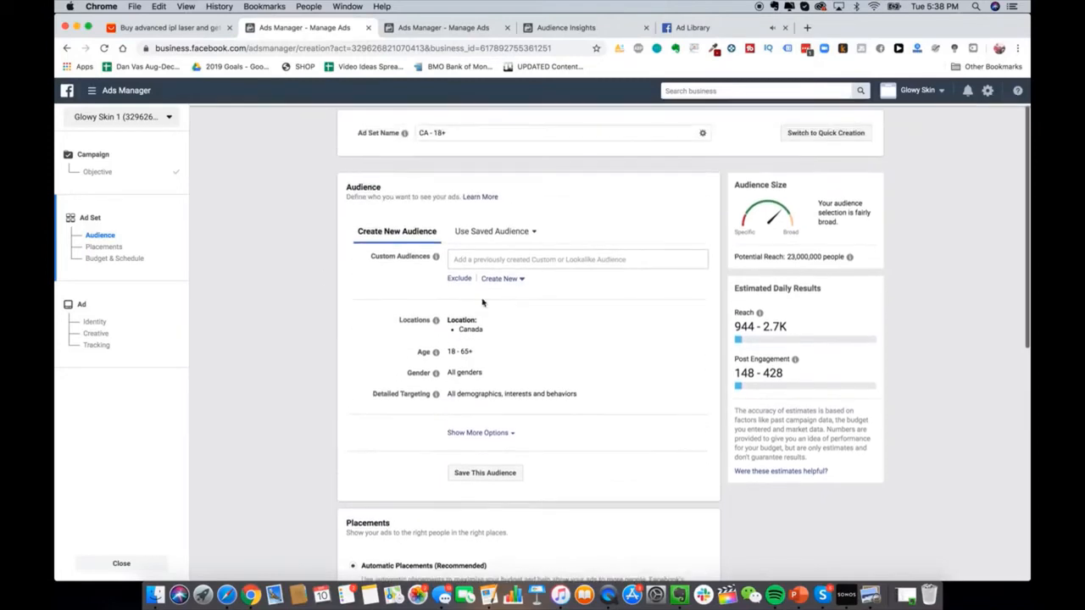
left_click(694, 323)
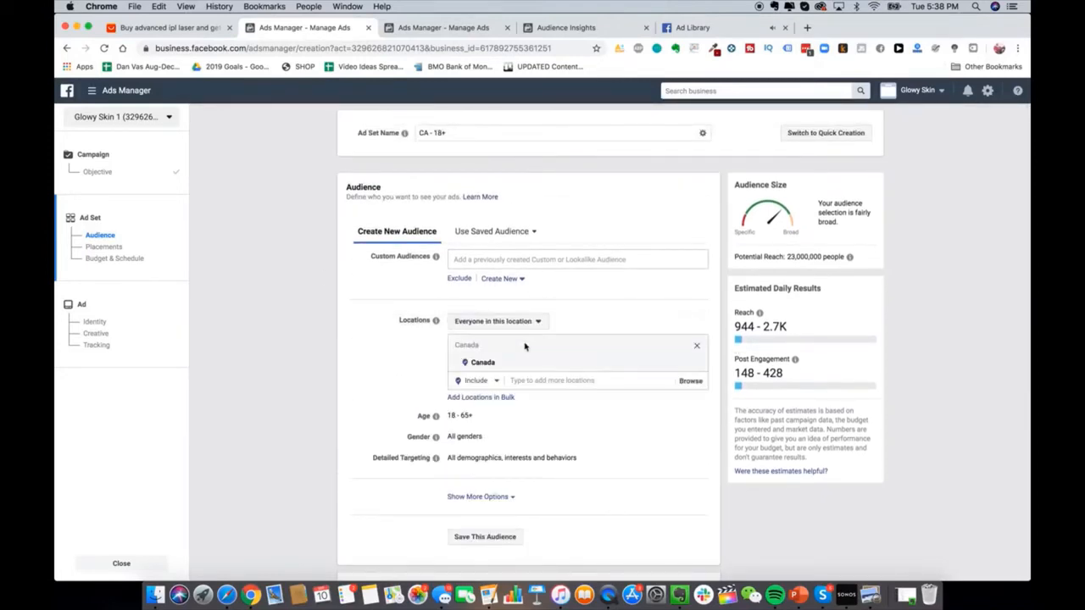
Step: Replace the locations with United States, Canada, Australia and United Kingdom
left_click(698, 365)
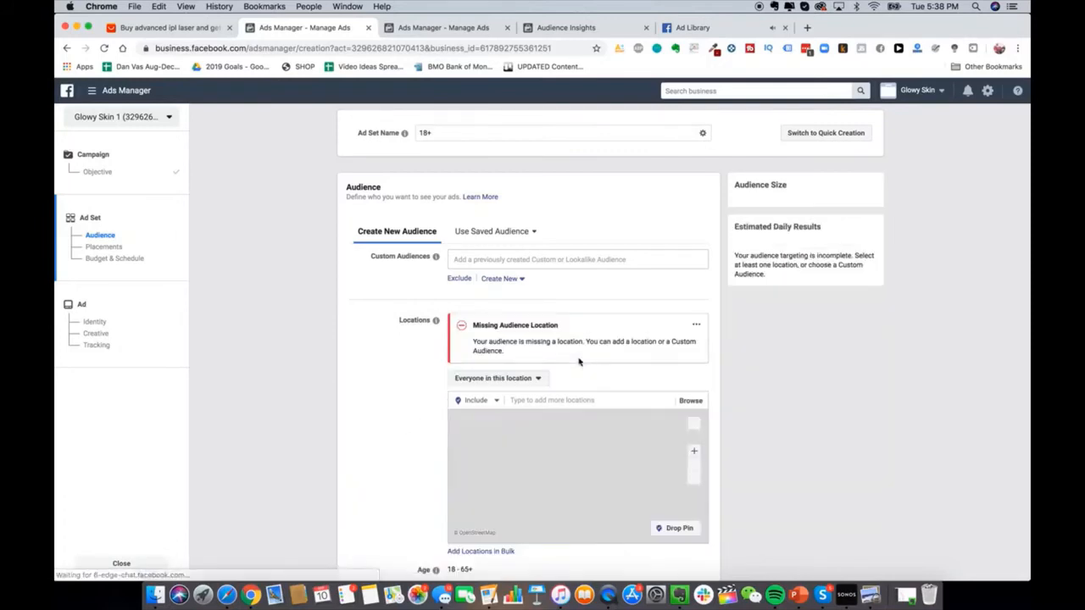
type("united states")
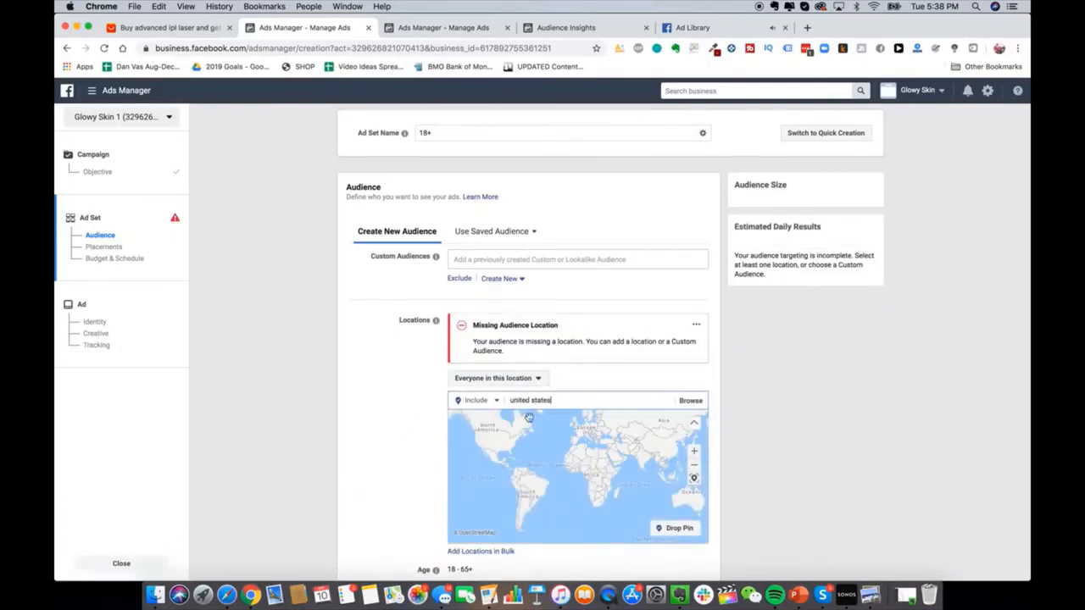
left_click(508, 415)
type("canada")
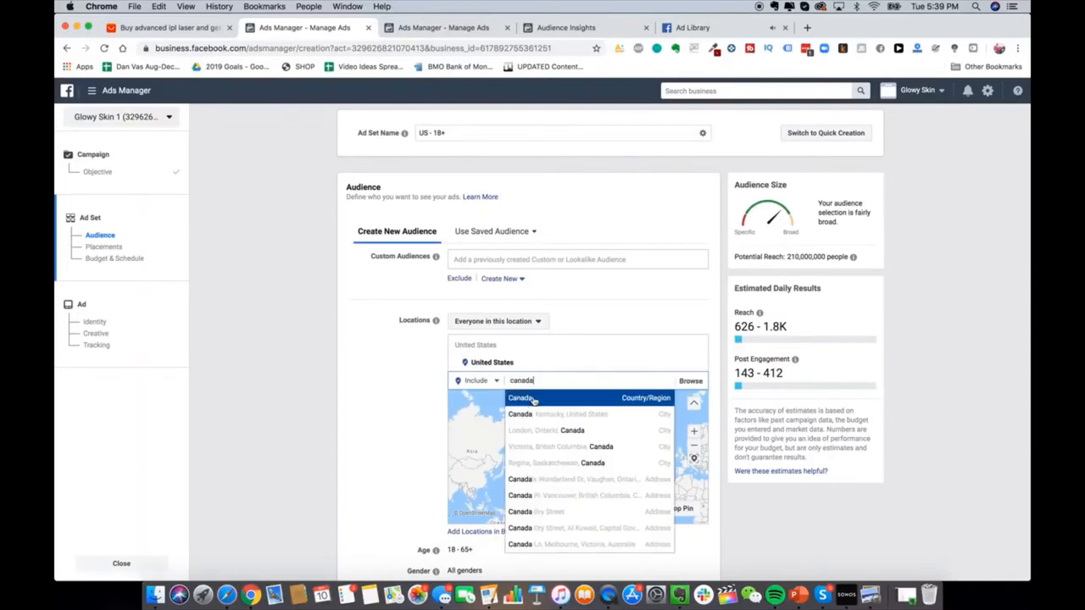
left_click(533, 399)
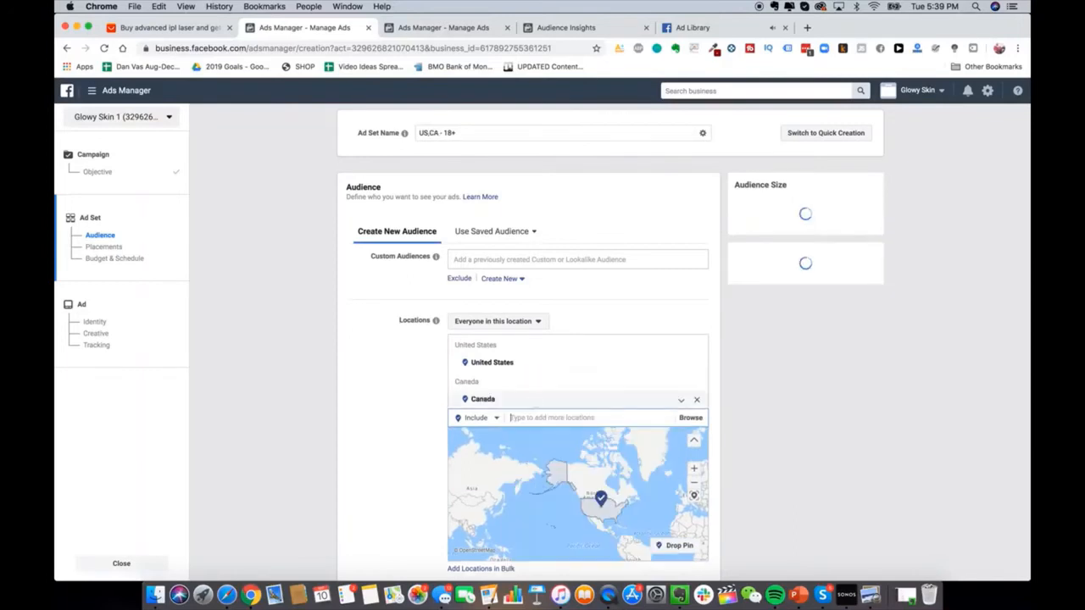
type("australia")
left_click(526, 435)
type("united k")
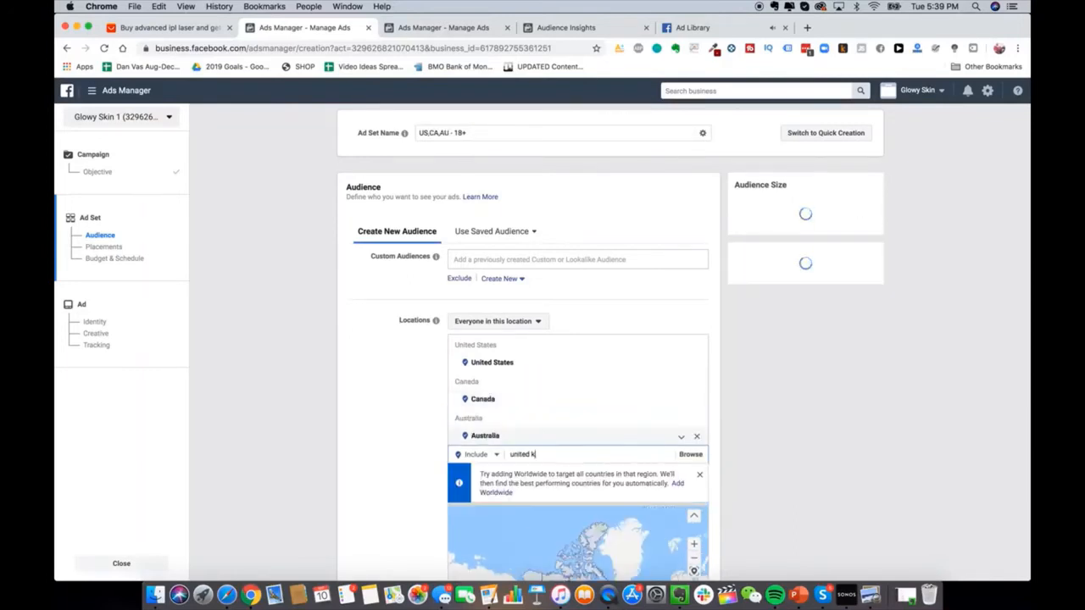
left_click(540, 473)
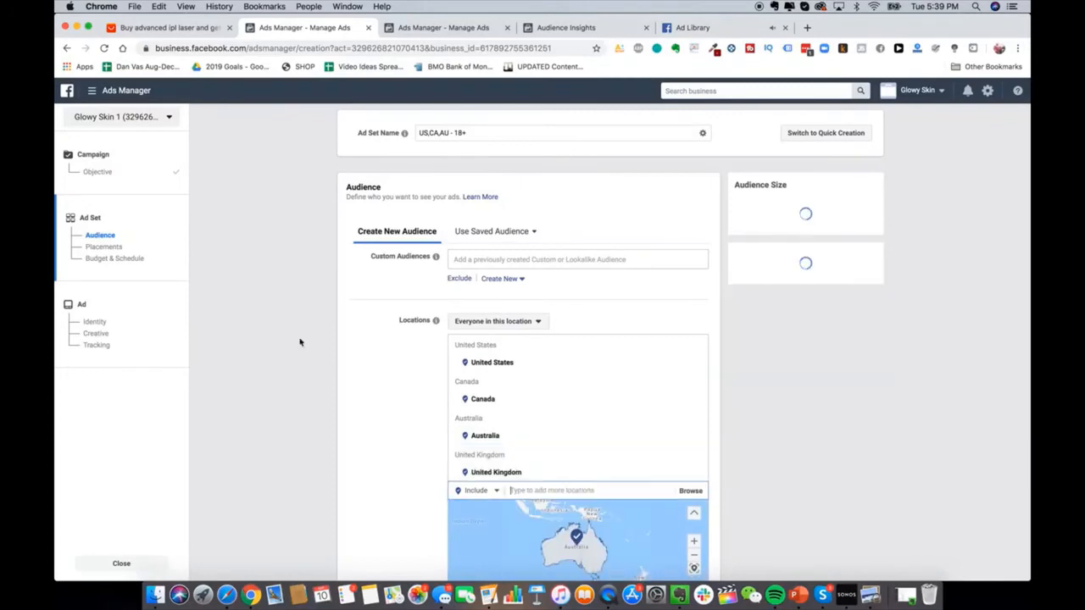
Step: Restrict targeting to people who live in these locations
scroll(300, 339, "down", 3)
left_click(519, 139)
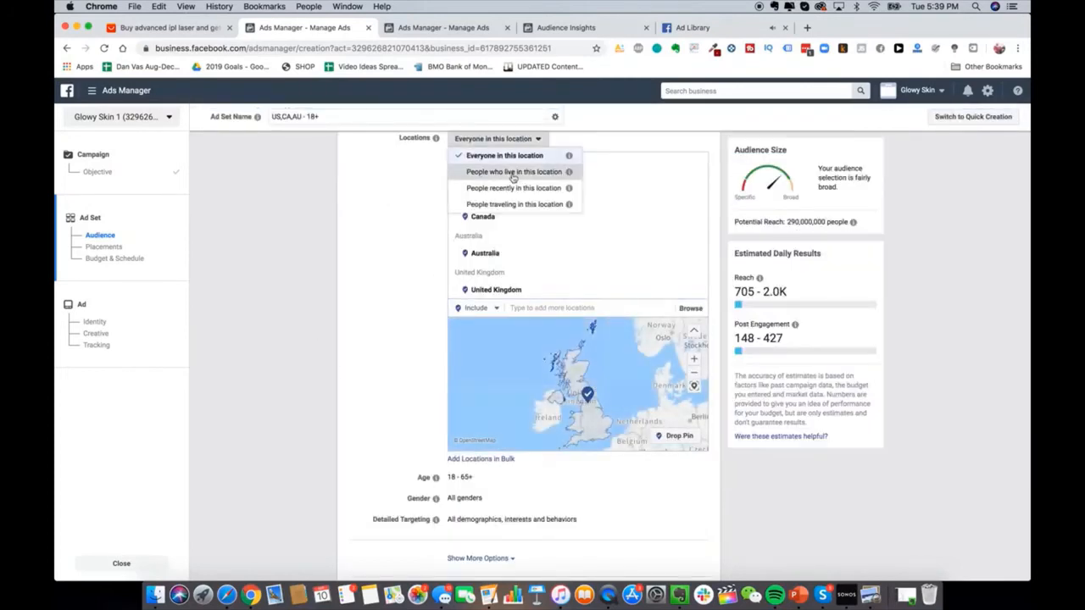
left_click(519, 168)
scroll(357, 362, "down", 2)
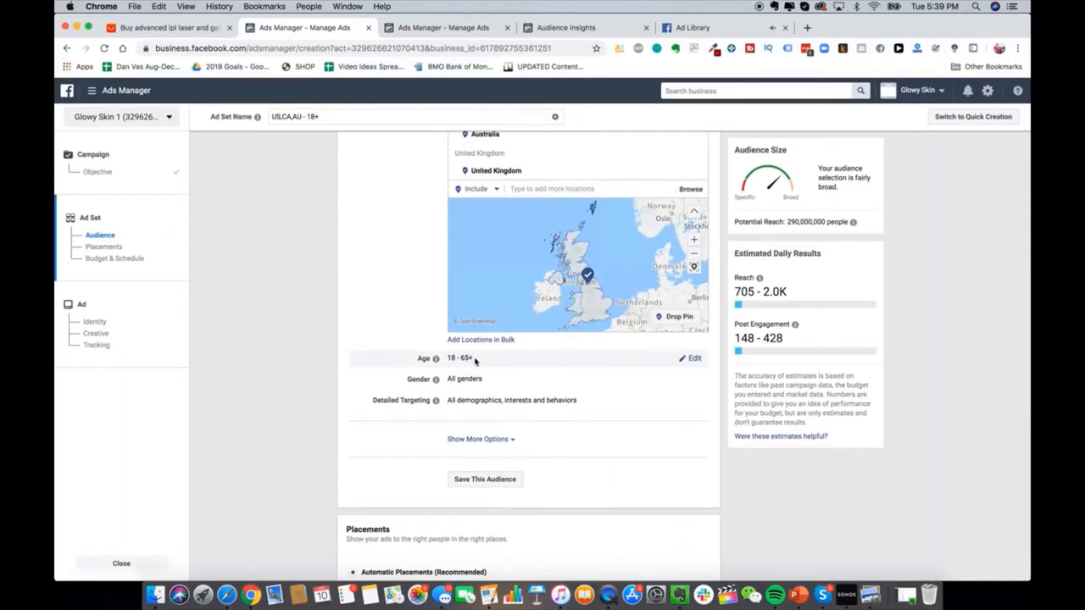
scroll(474, 379, "down", 2)
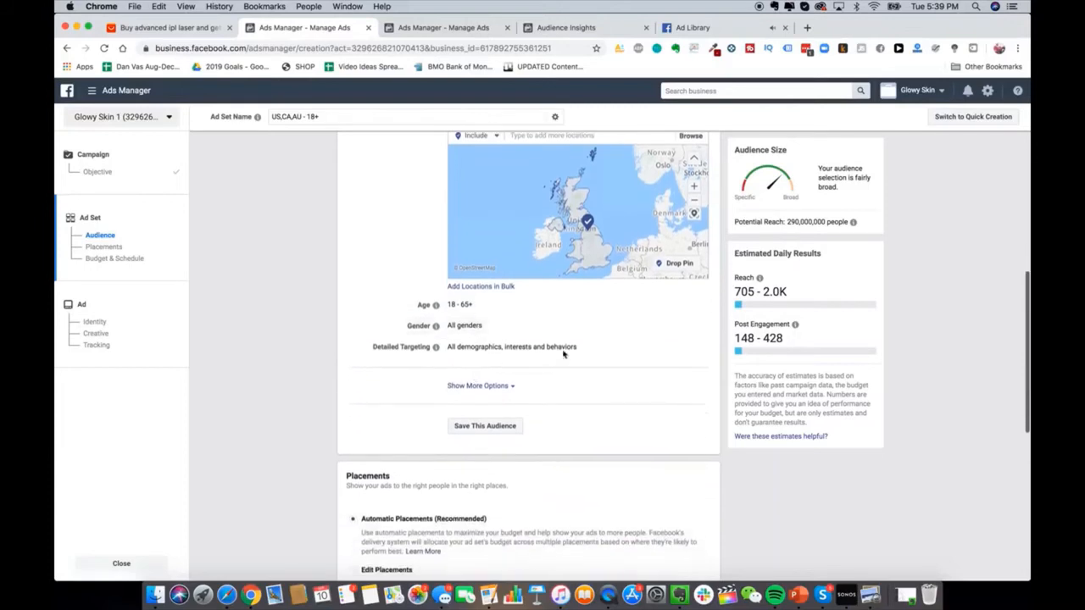
Step: Search detailed targeting for 'ulta beau' and add the Ulta Beauty employer option
left_click(694, 348)
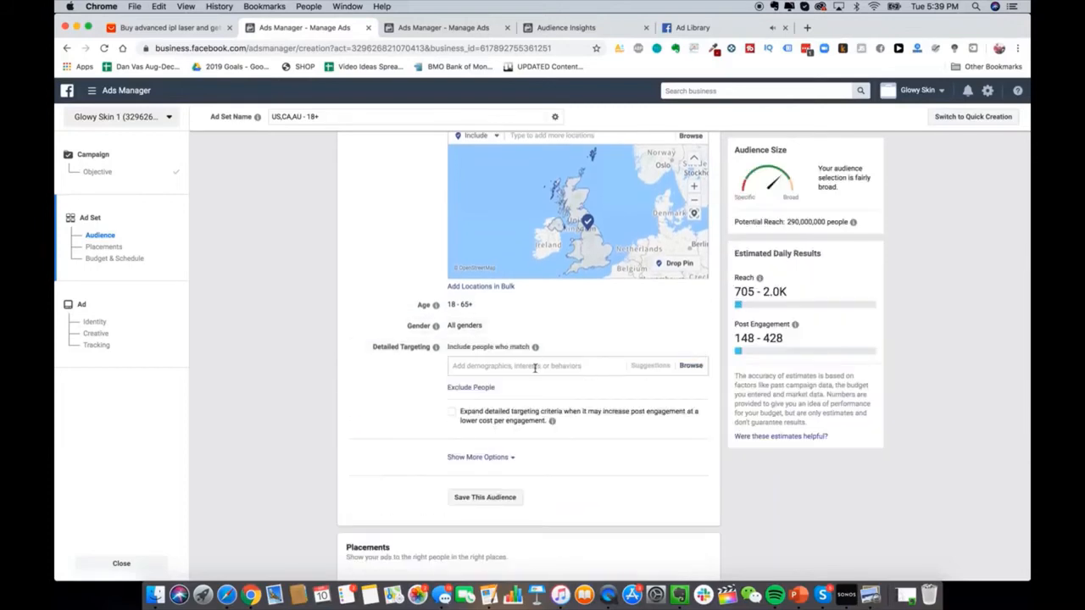
left_click(535, 367)
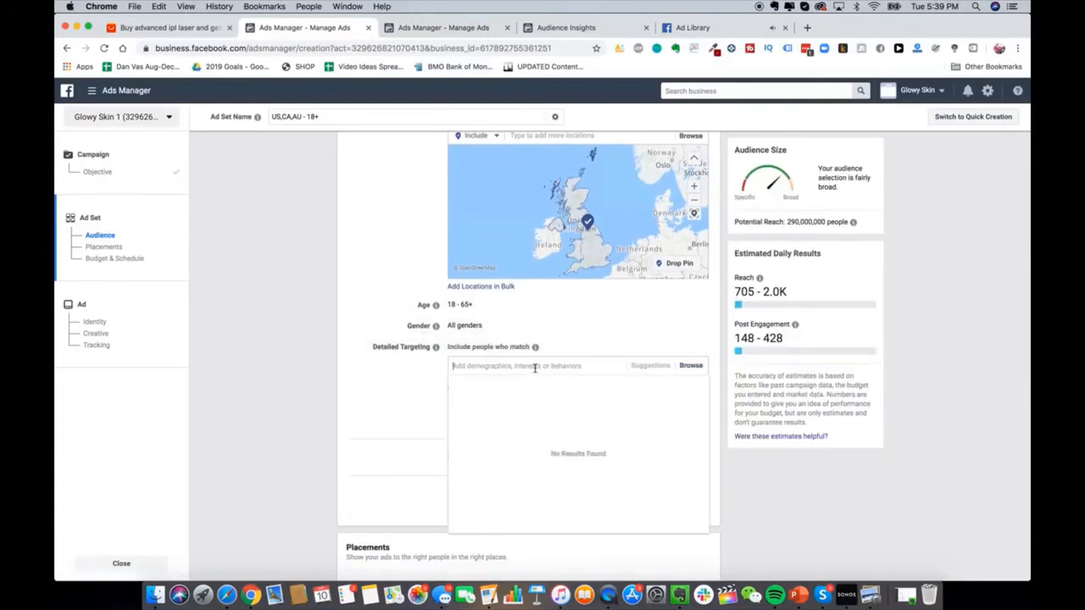
left_click(395, 388)
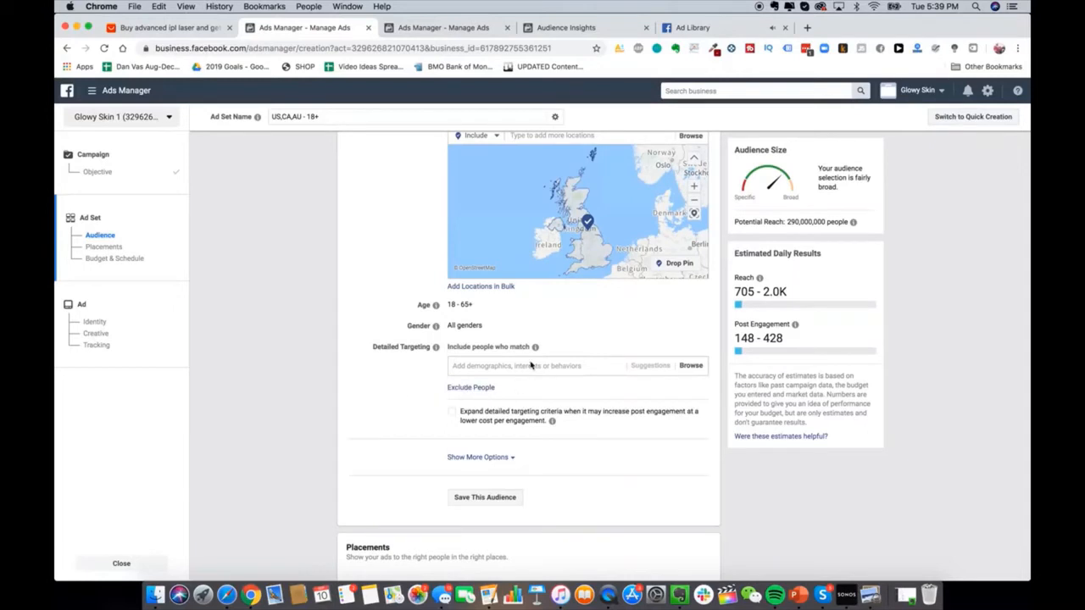
scroll(530, 365, "up", 1)
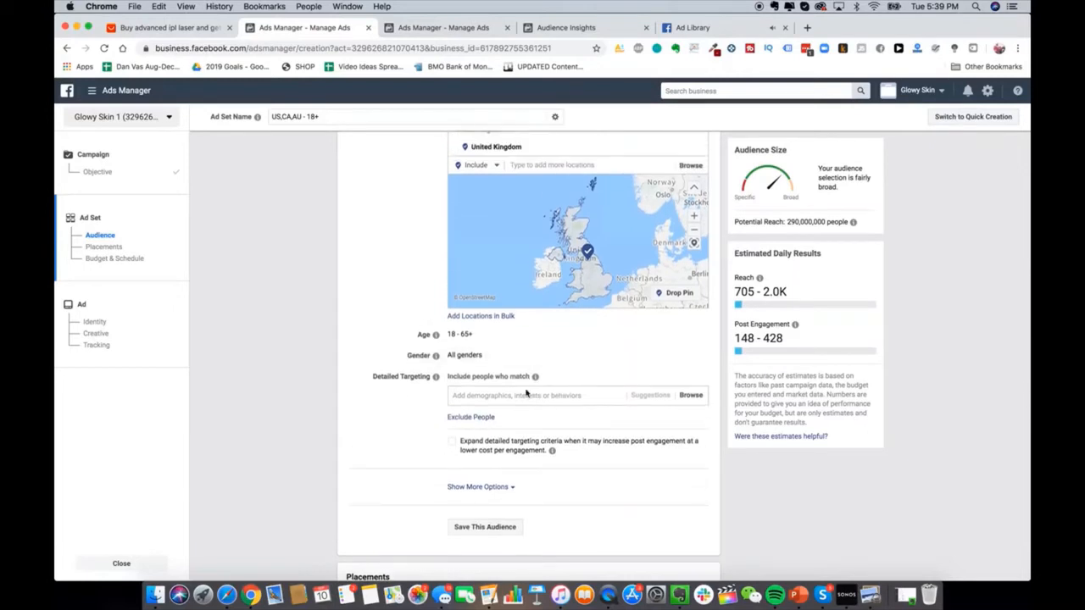
scroll(527, 405, "up", 1)
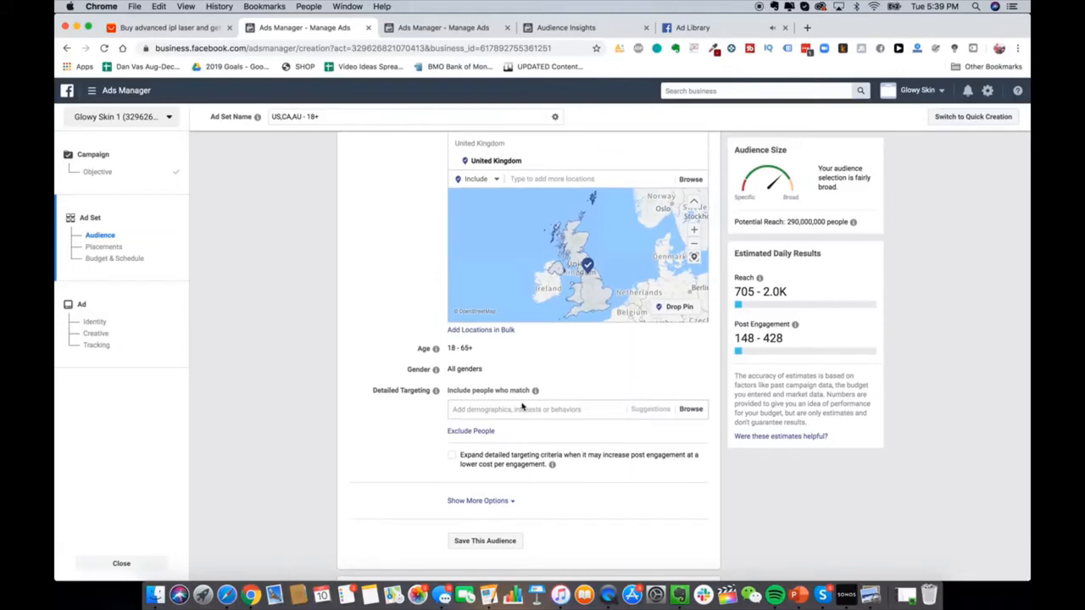
left_click(517, 410)
type("ulta beauty")
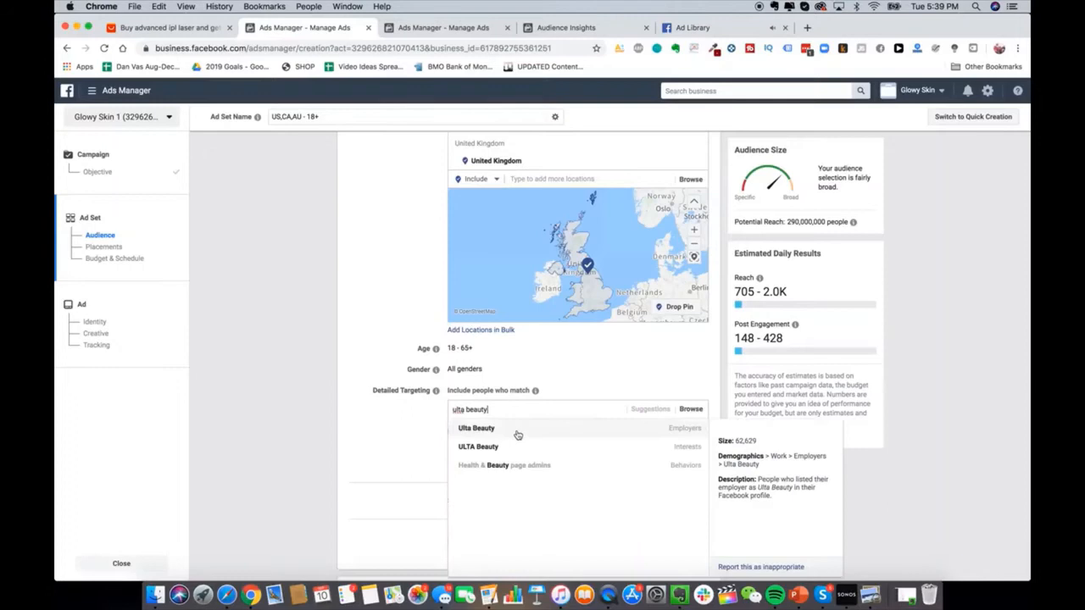
left_click(514, 432)
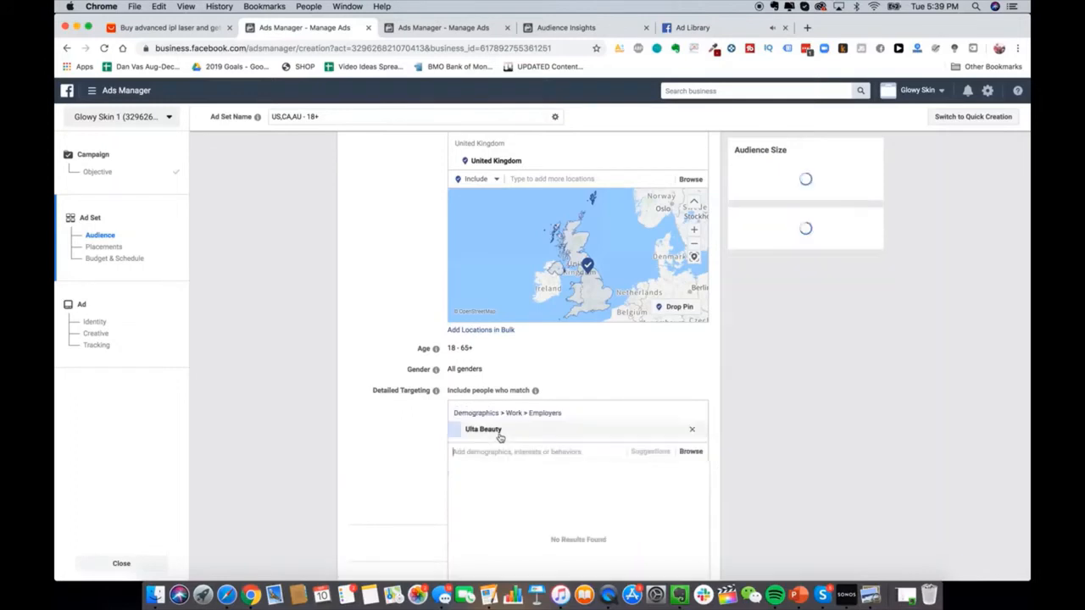
Step: Replace the Ulta Beauty employer chip with the ULTA Beauty interest, found by searching 'ult'
left_click(699, 430)
type("ulta bea")
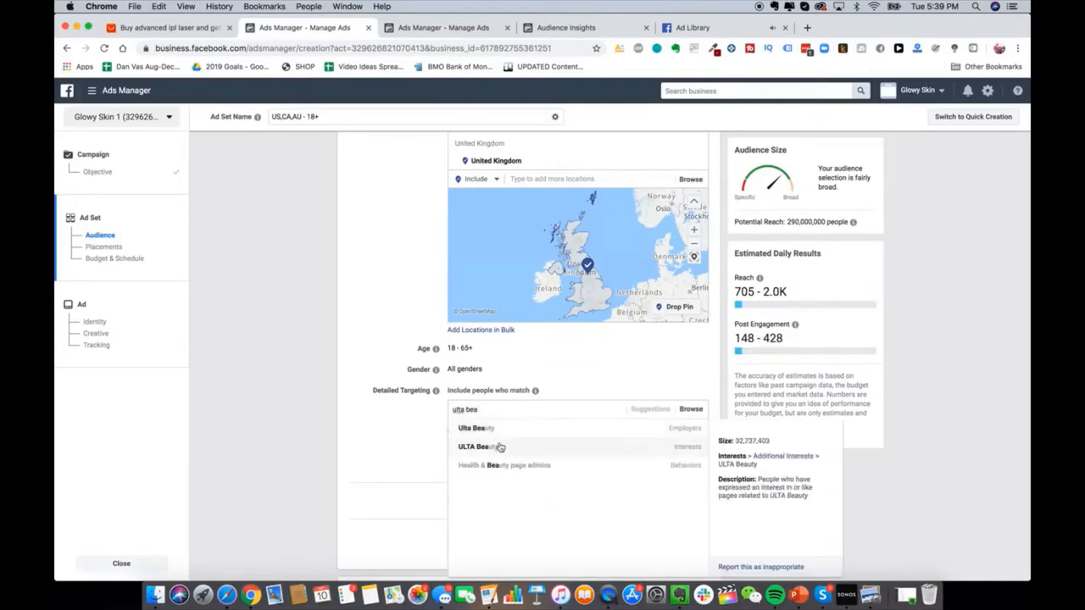
left_click(570, 448)
scroll(410, 393, "down", 3)
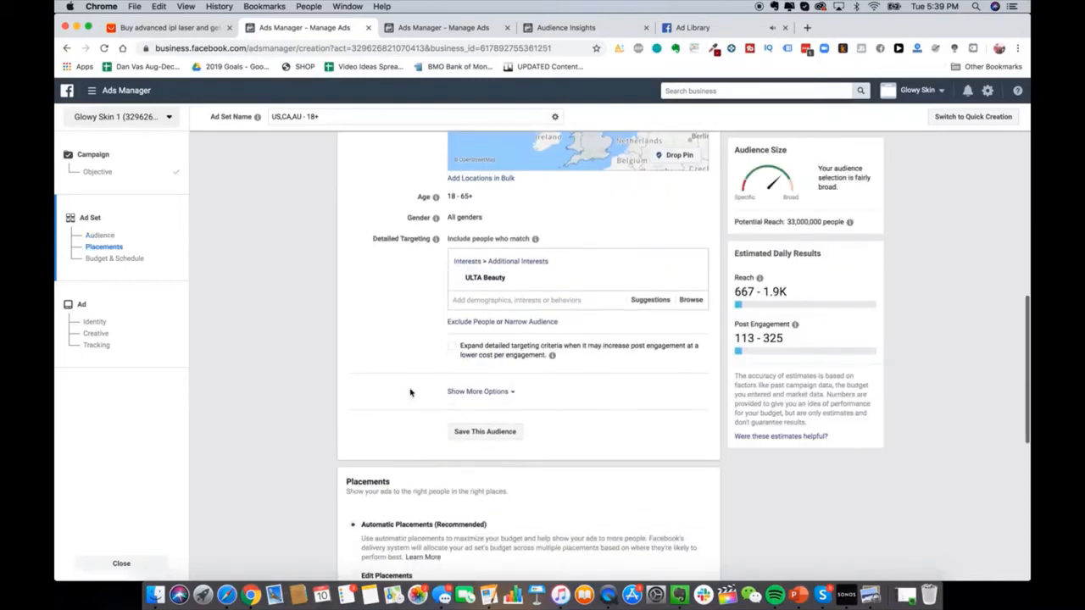
scroll(462, 373, "down", 1)
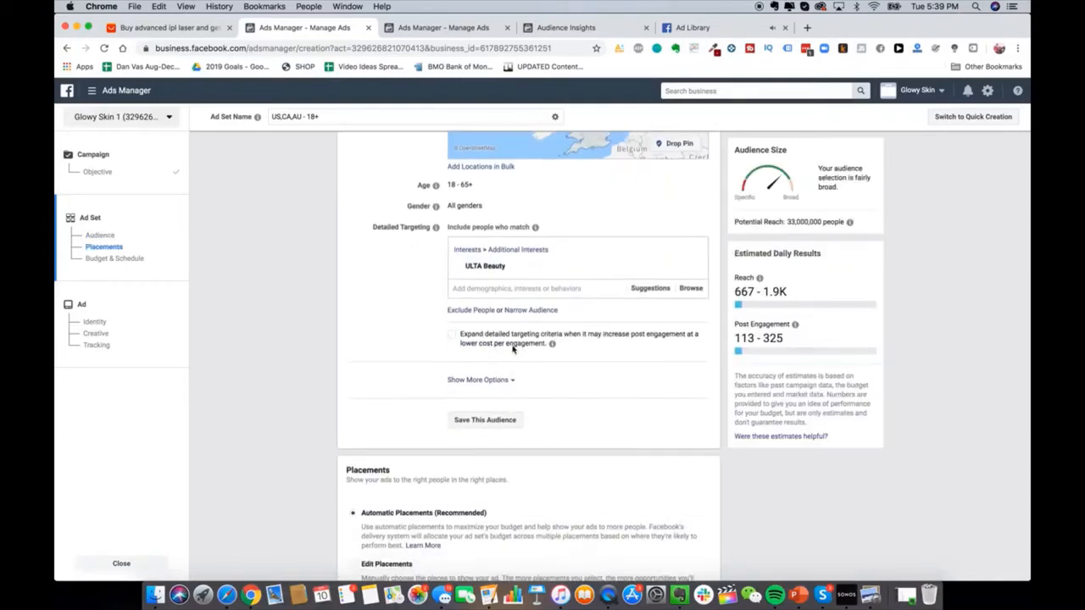
scroll(497, 384, "up", 2)
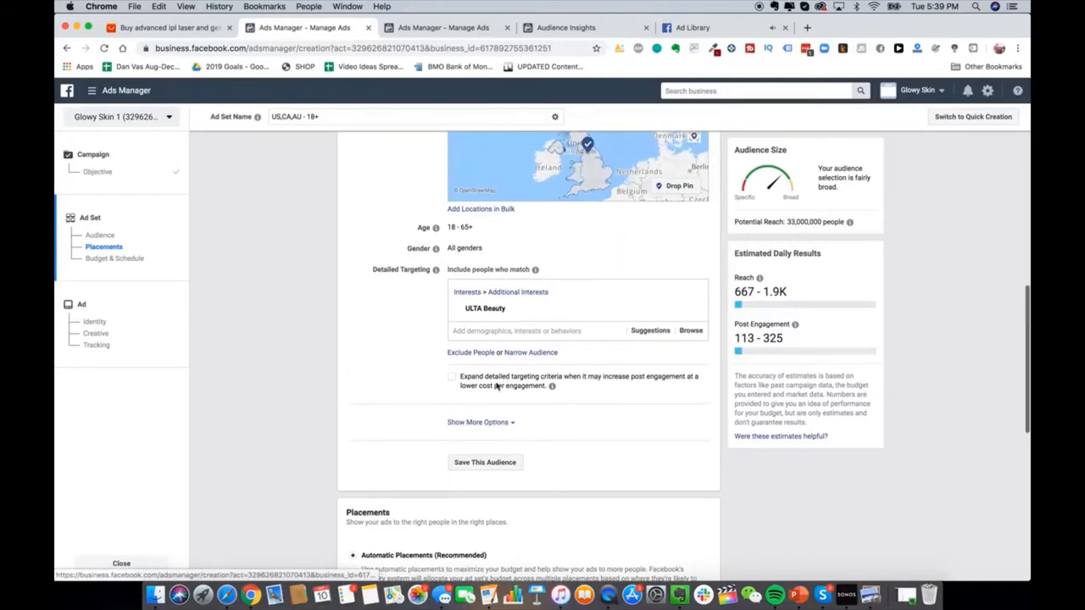
scroll(497, 383, "up", 2)
Step: Reveal more audience options and edit the ad set's language targeting
left_click(490, 453)
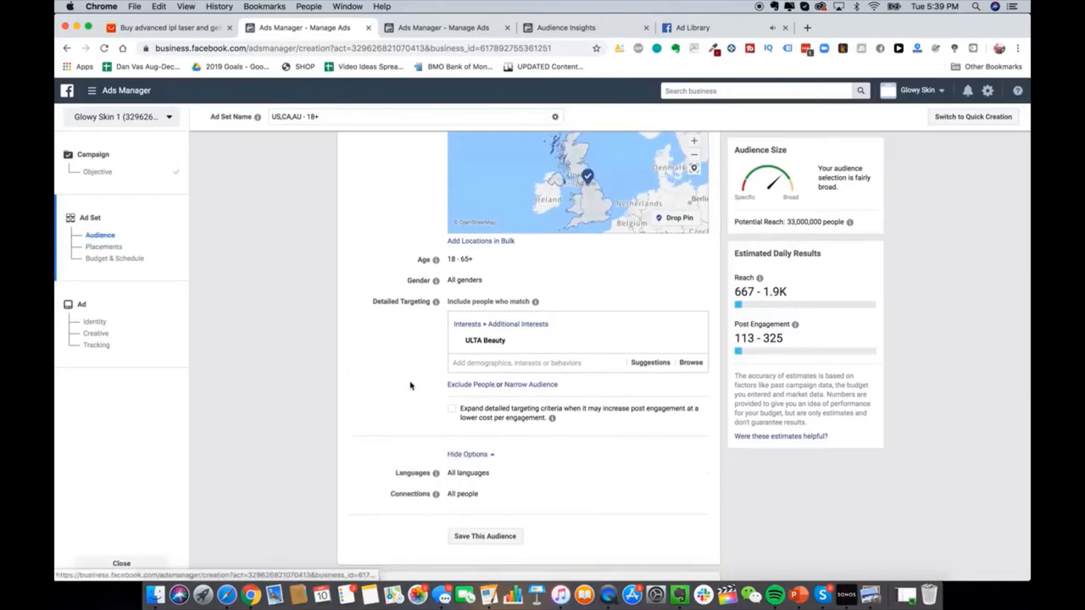
scroll(410, 386, "down", 6)
scroll(594, 398, "up", 3)
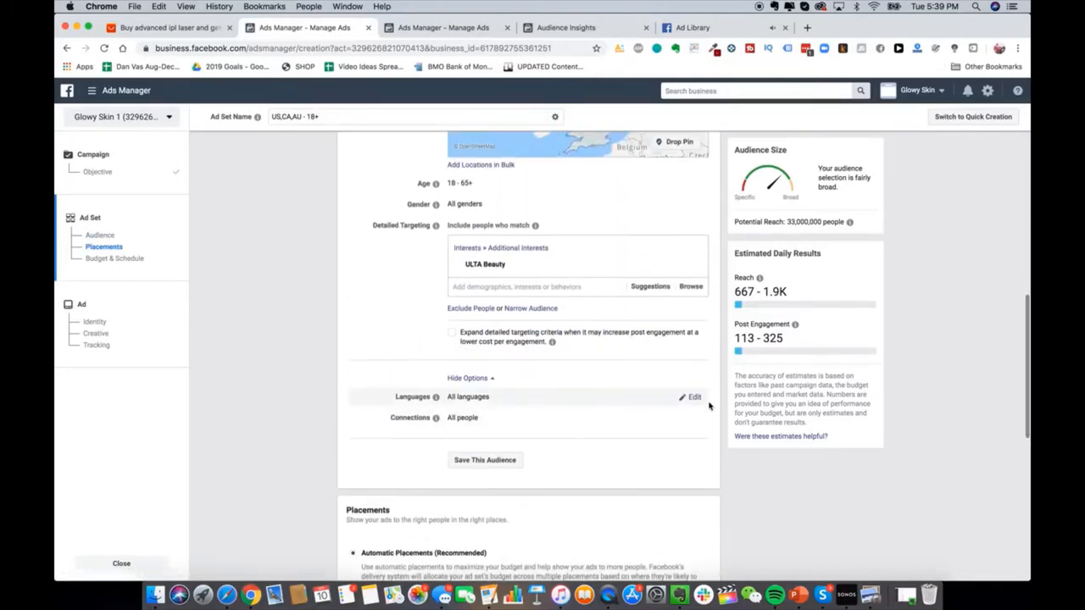
left_click(693, 398)
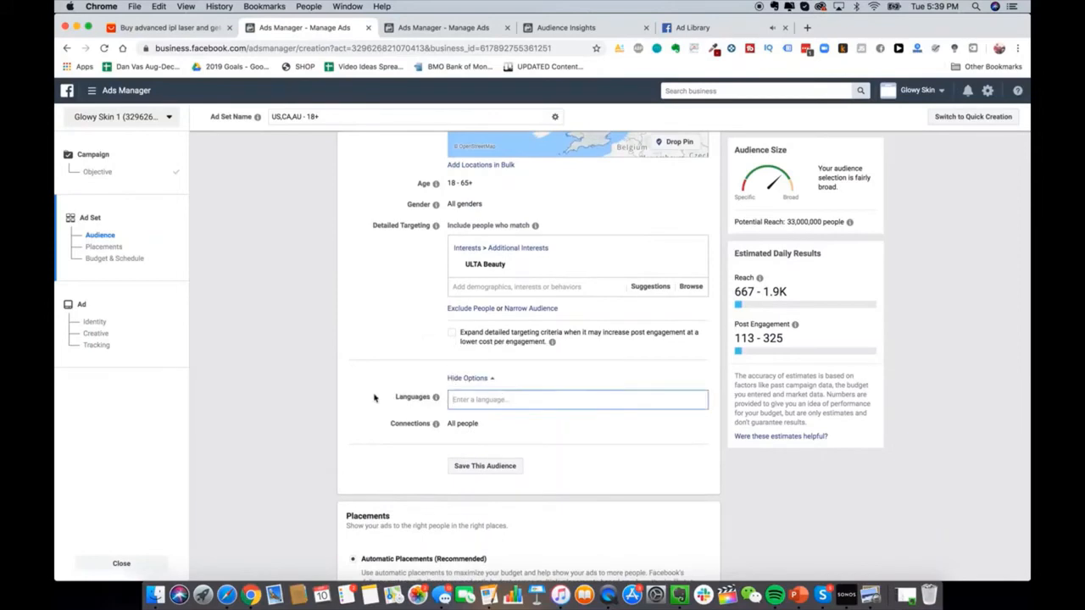
mouse_move(434, 423)
scroll(434, 422, "down", 3)
scroll(434, 423, "down", 5)
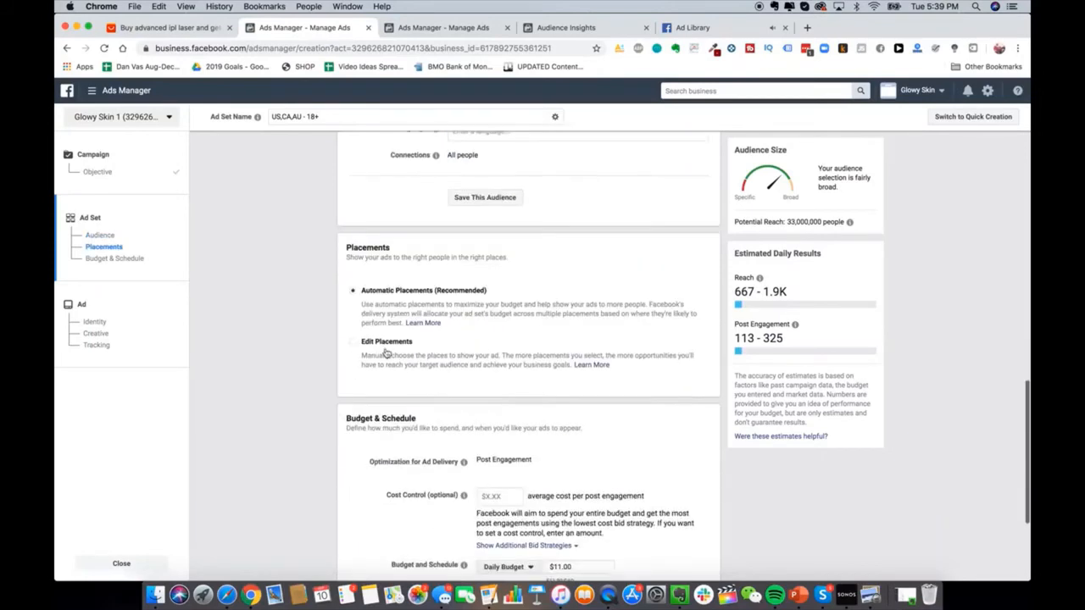
Step: Switch to manual placements and deselect the Feeds, In-Stream, In-Article and Apps and Sites groups
left_click(585, 357)
scroll(584, 357, "down", 5)
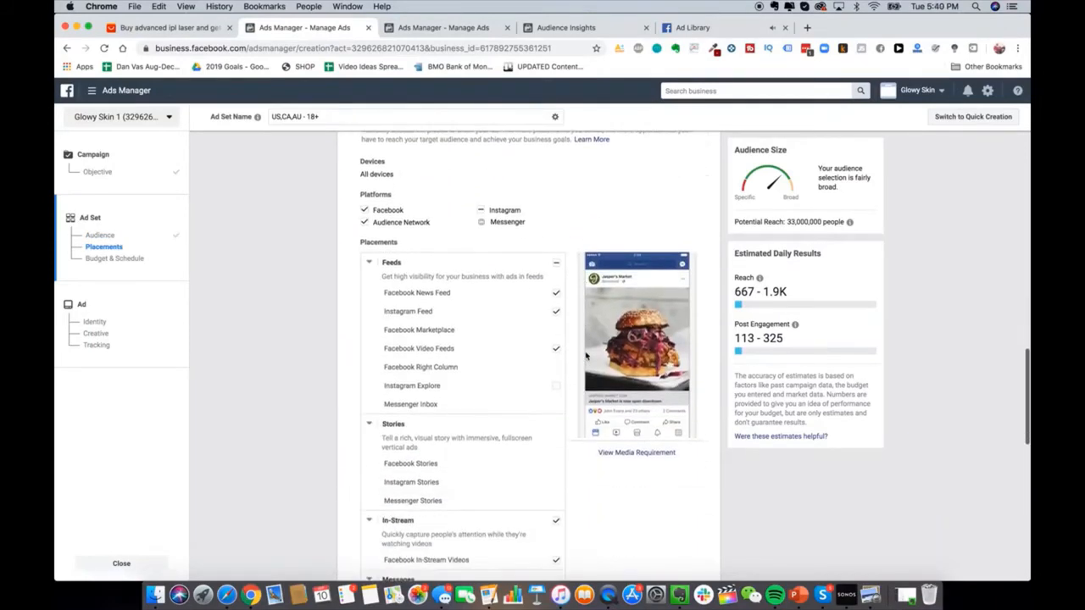
scroll(588, 369, "down", 3)
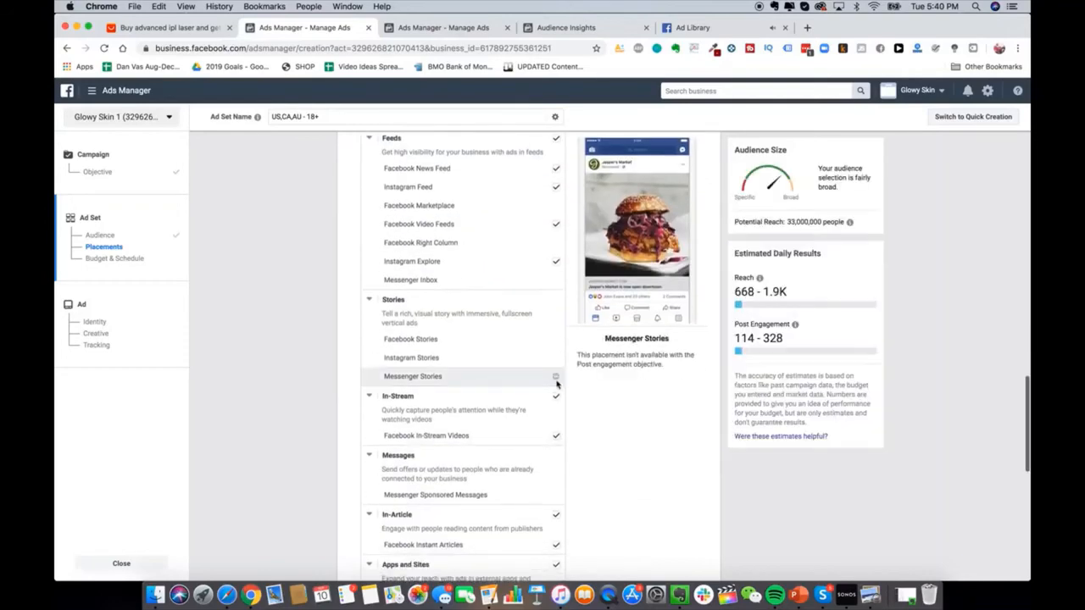
left_click(556, 141)
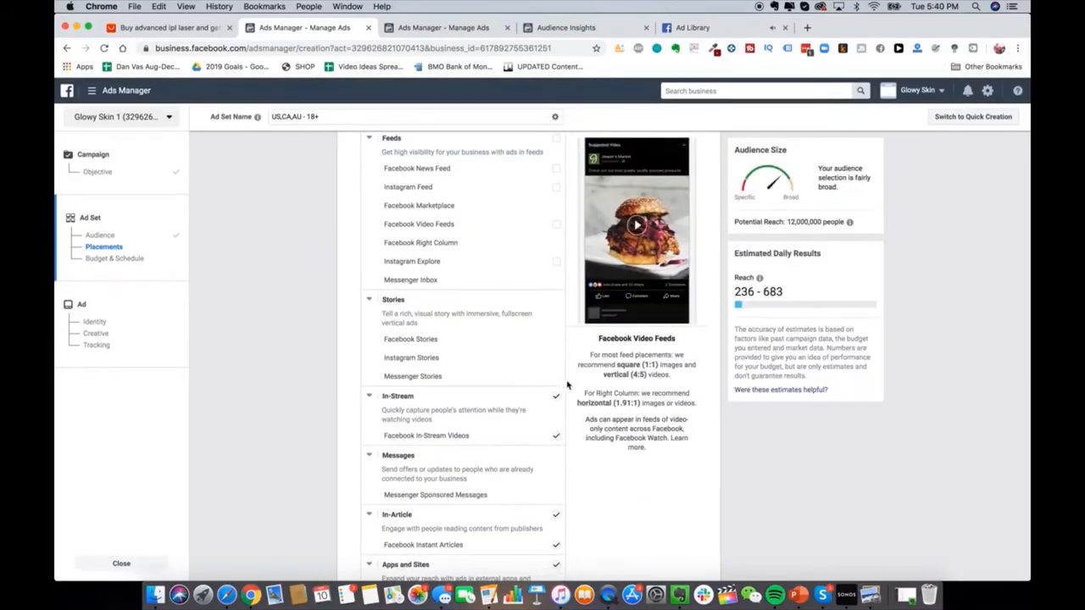
left_click(556, 397)
scroll(562, 423, "down", 3)
left_click(556, 406)
left_click(557, 457)
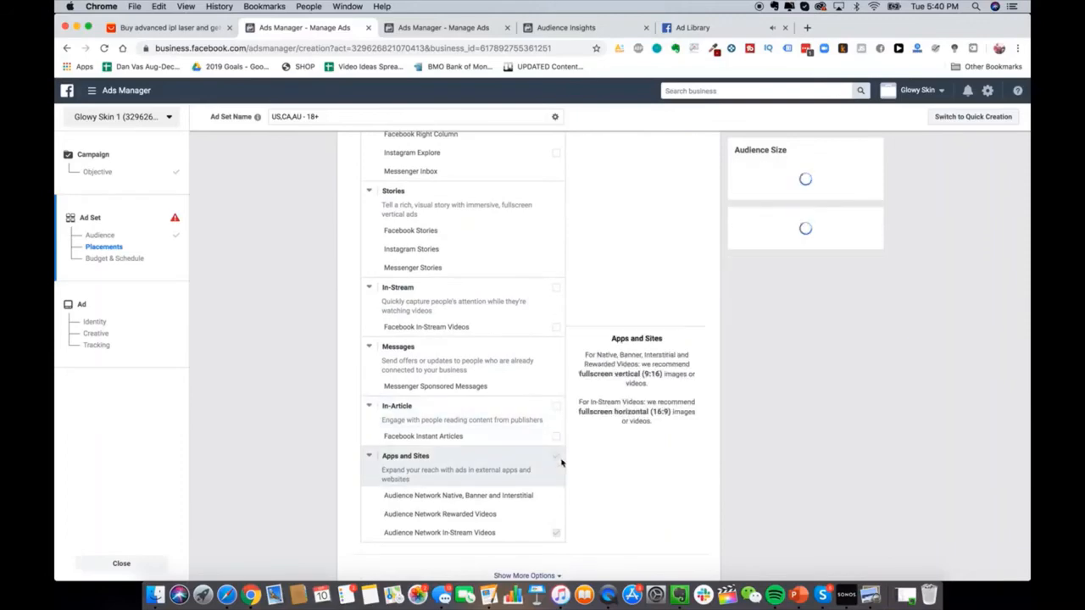
scroll(555, 505, "up", 6)
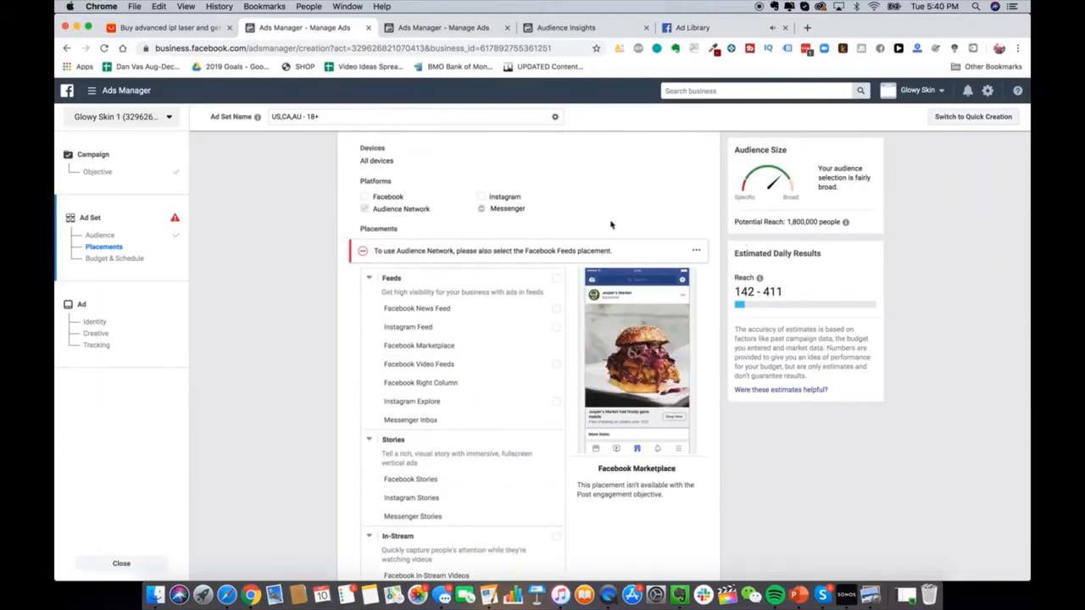
scroll(610, 223, "up", 1)
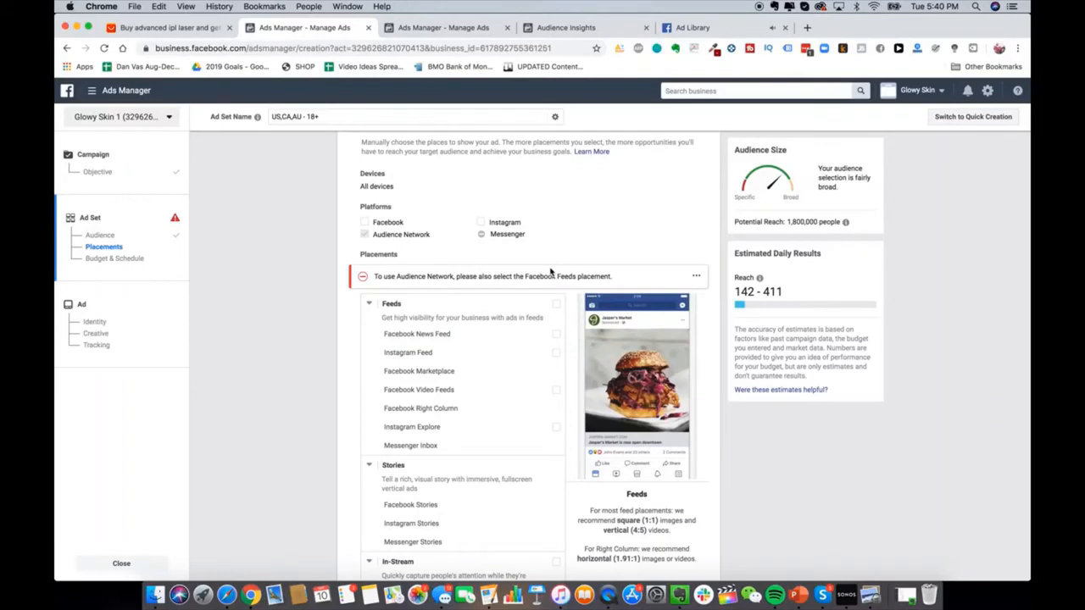
scroll(335, 326, "up", 1)
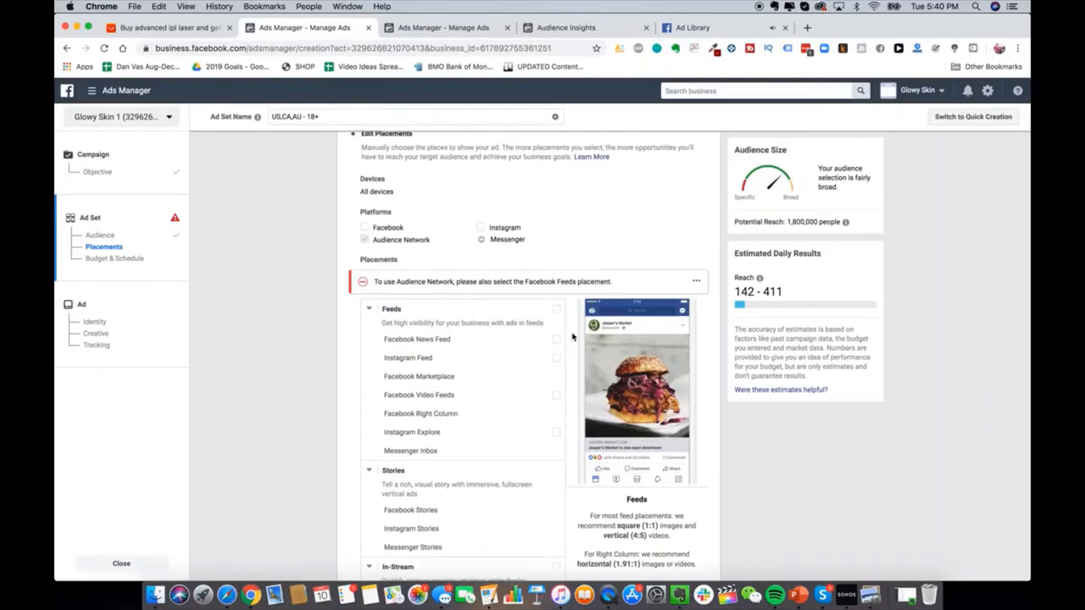
Step: Re-include the Facebook News Feed and Instagram Feed placements
left_click(557, 340)
left_click(558, 331)
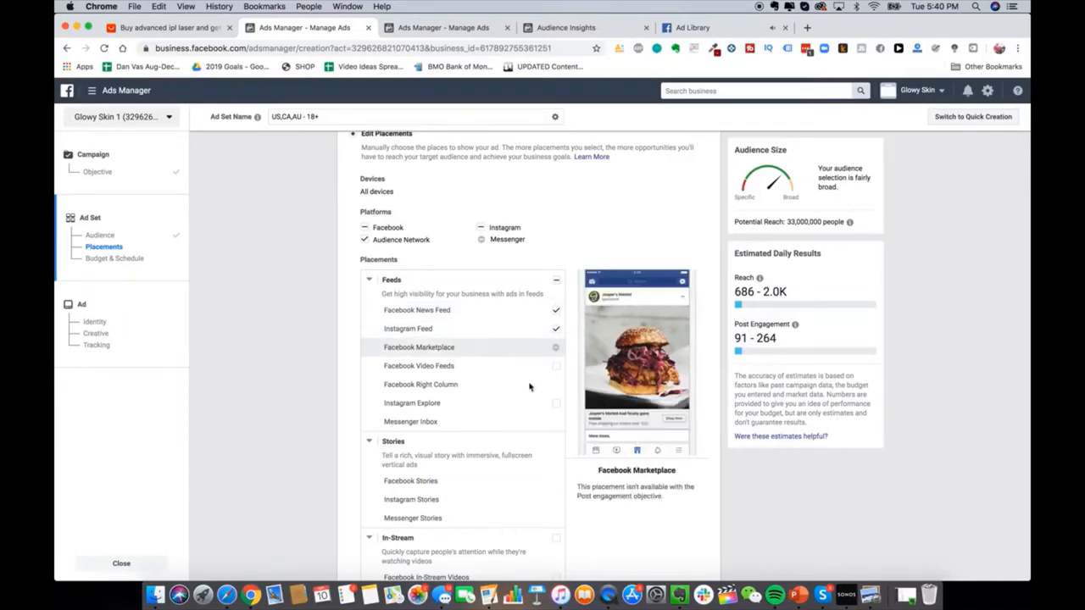
scroll(538, 450, "down", 5)
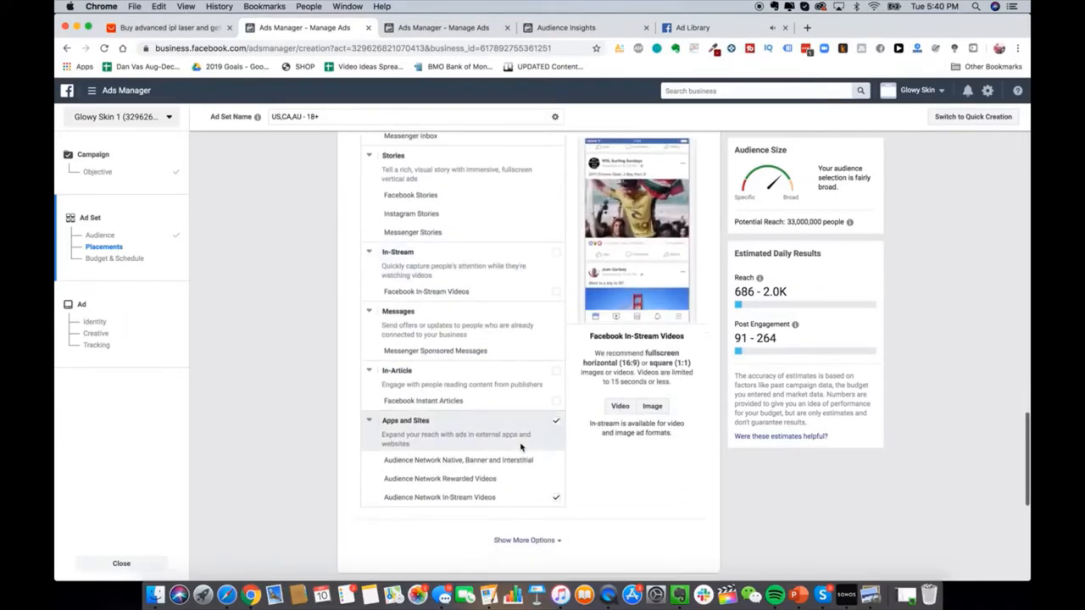
scroll(500, 448, "up", 7)
scroll(596, 364, "up", 3)
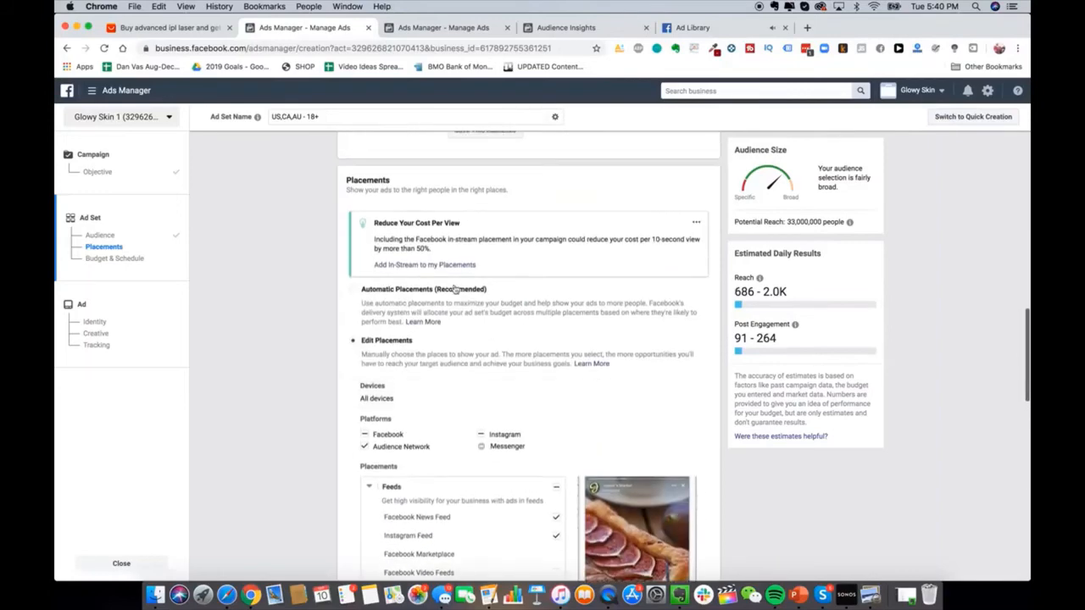
left_click(454, 289)
scroll(322, 276, "up", 2)
scroll(321, 277, "up", 1)
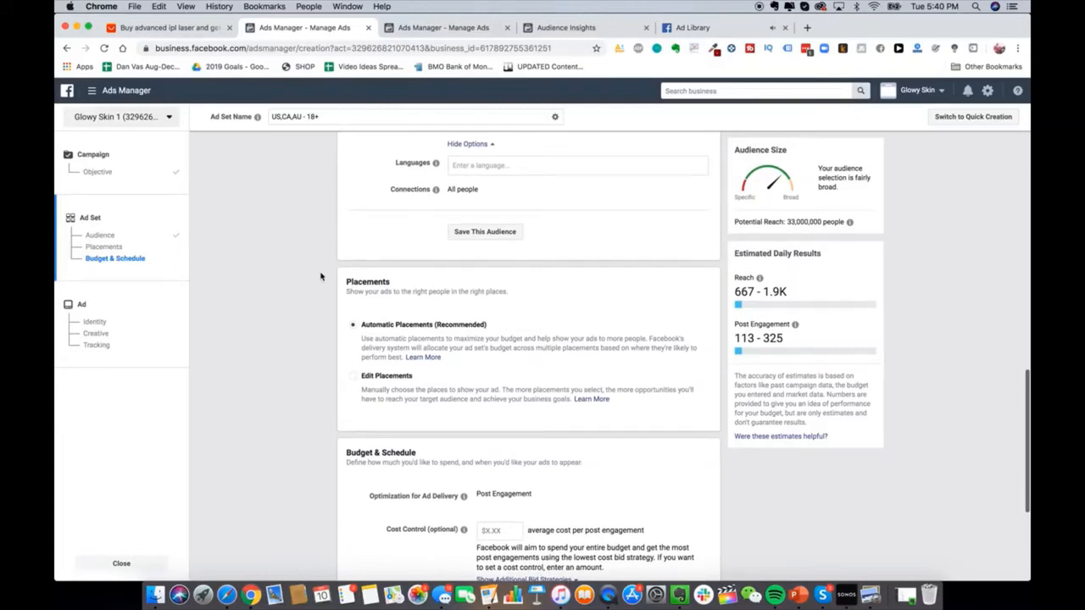
scroll(331, 294, "up", 10)
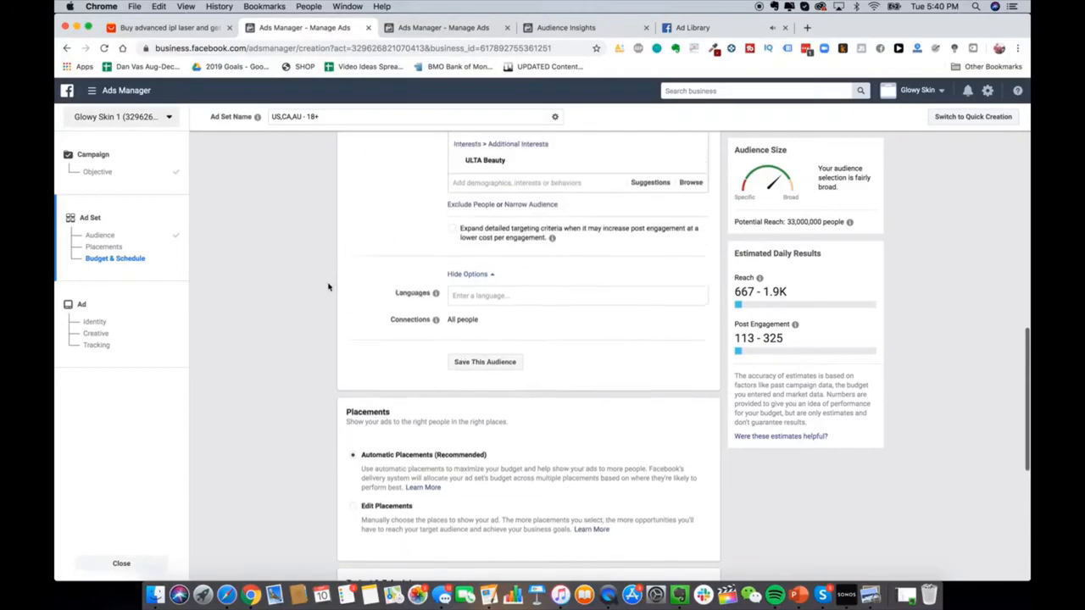
scroll(498, 245, "up", 12)
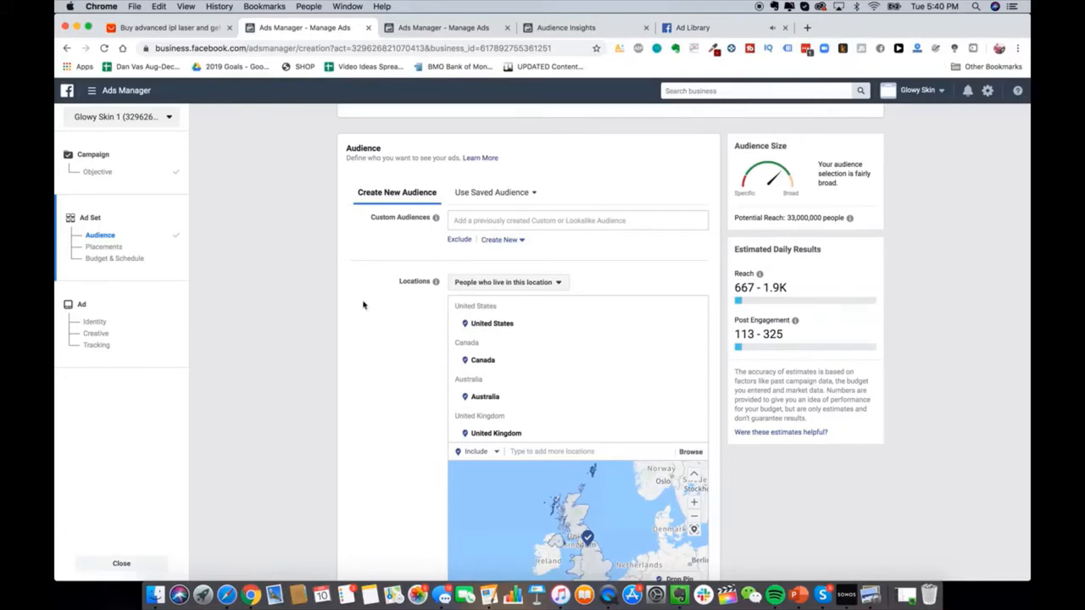
scroll(363, 305, "down", 2)
left_click(91, 90)
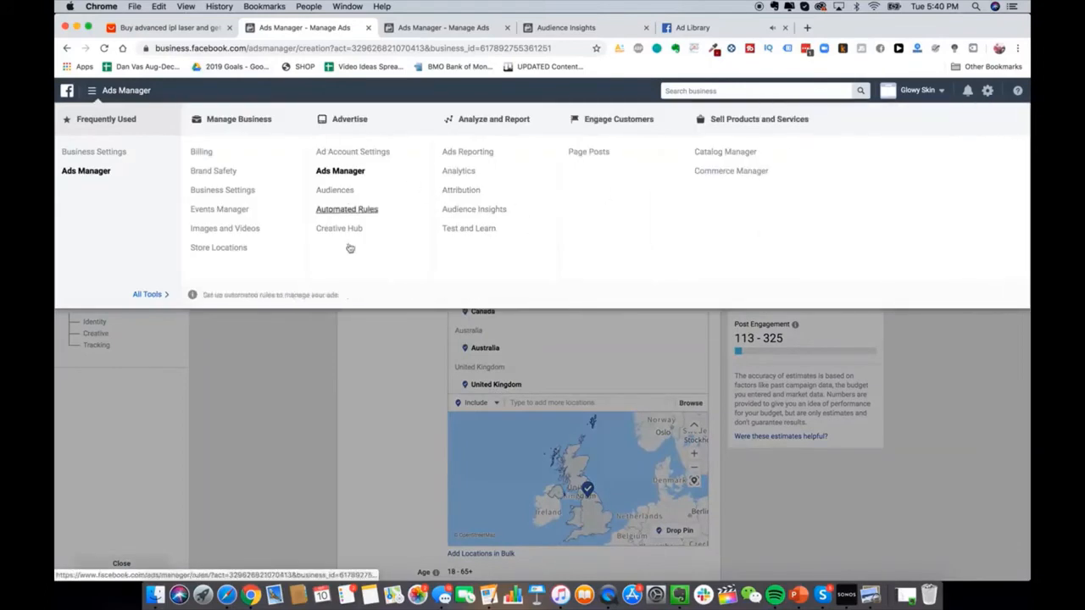
left_click(370, 405)
scroll(370, 405, "down", 6)
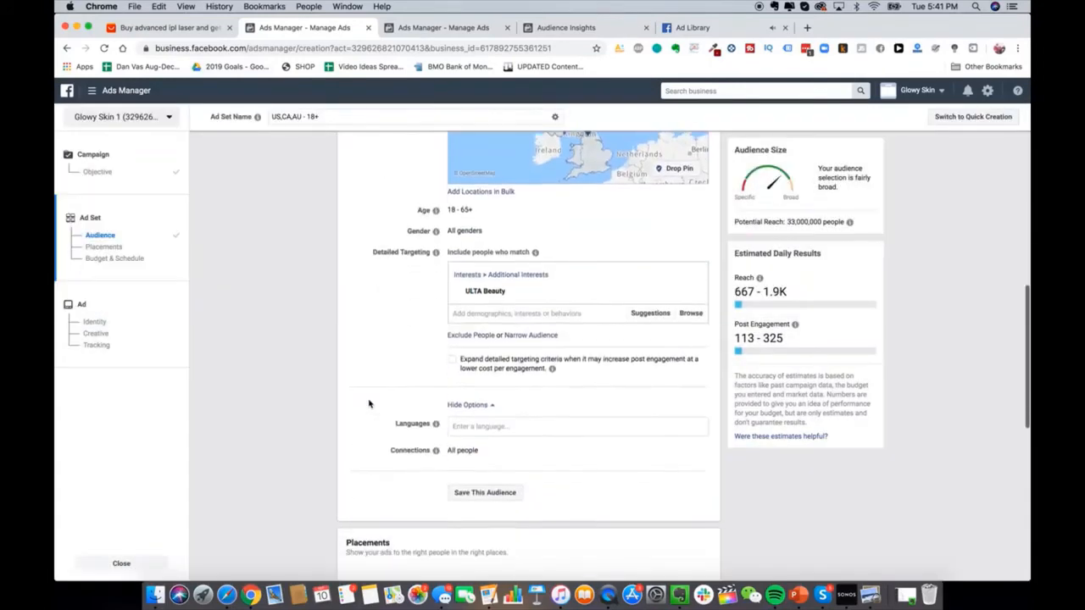
mouse_move(693, 294)
scroll(693, 294, "up", 1)
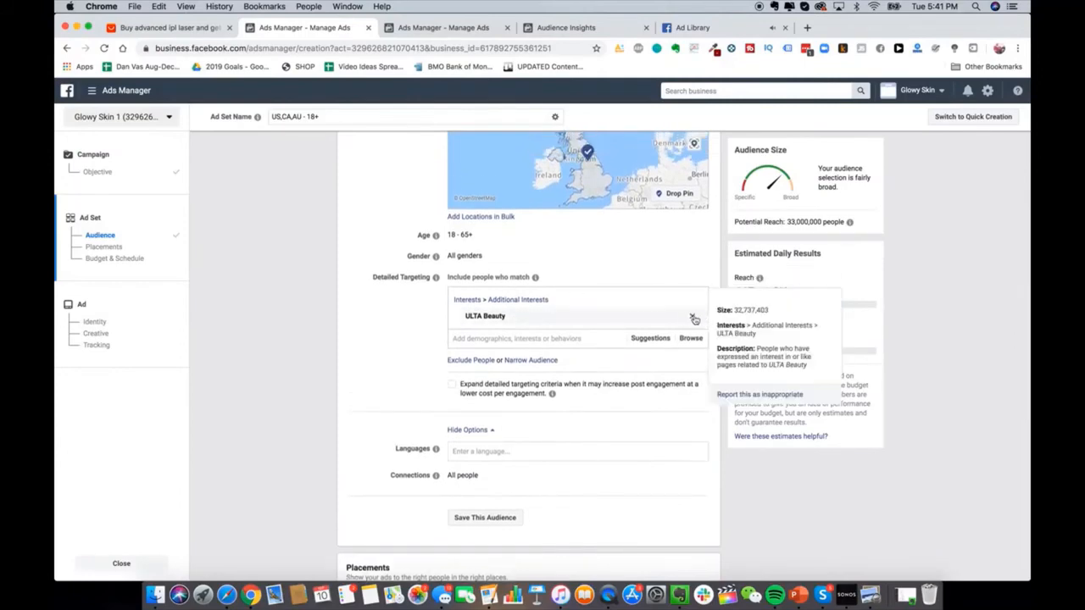
scroll(577, 368, "down", 4)
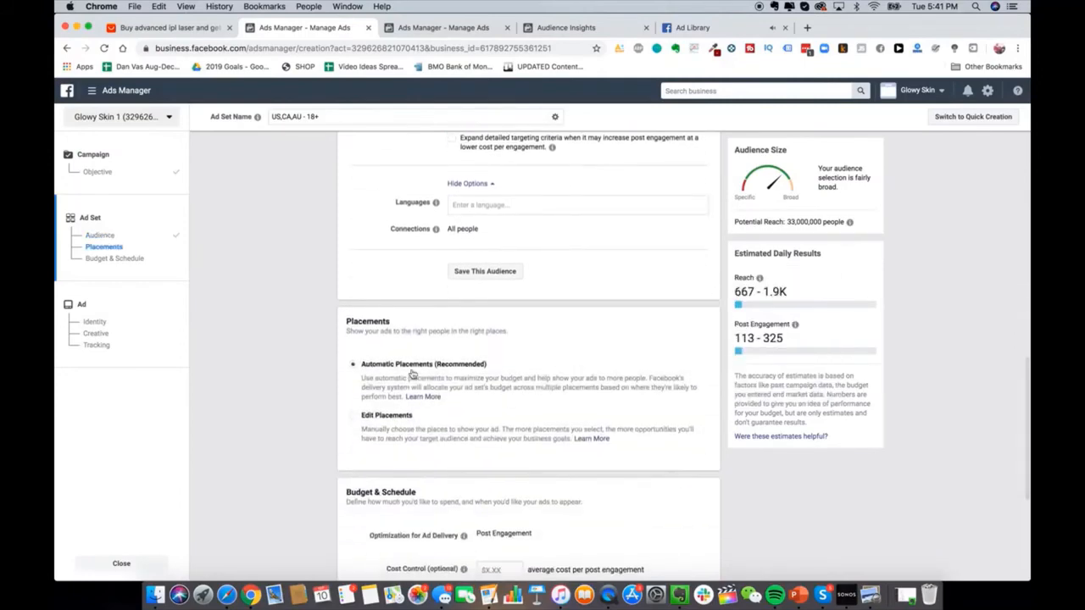
left_click(387, 415)
scroll(593, 390, "down", 3)
scroll(599, 393, "down", 2)
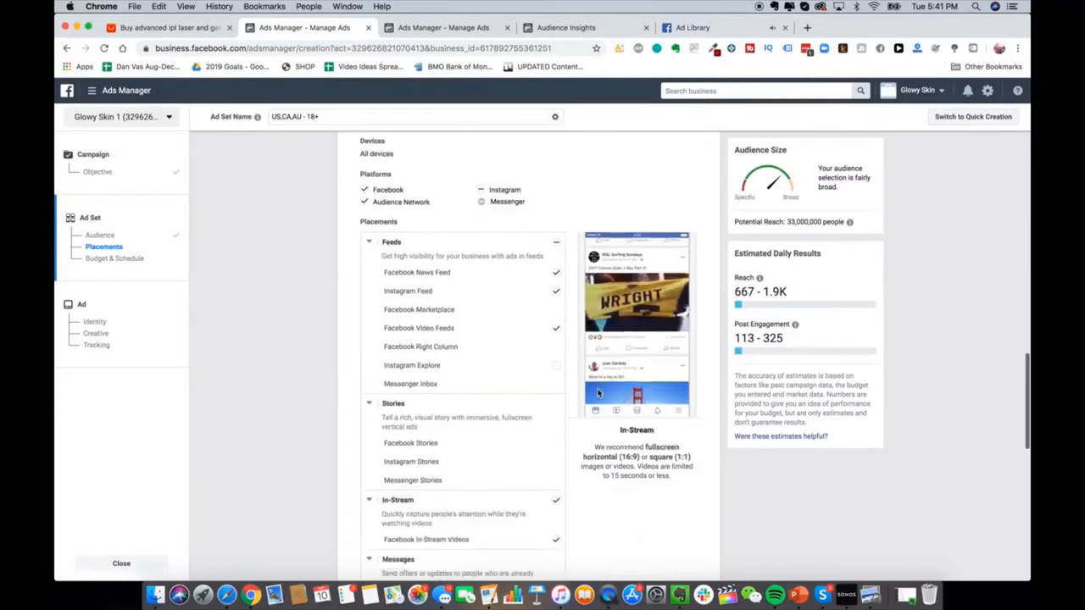
scroll(492, 475, "down", 2)
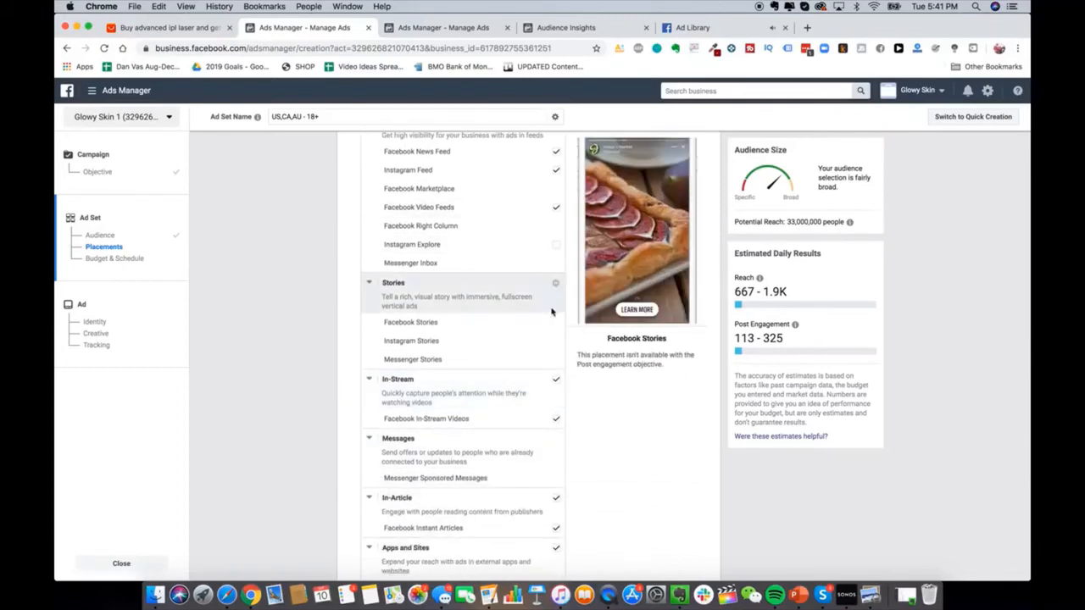
scroll(551, 312, "down", 3)
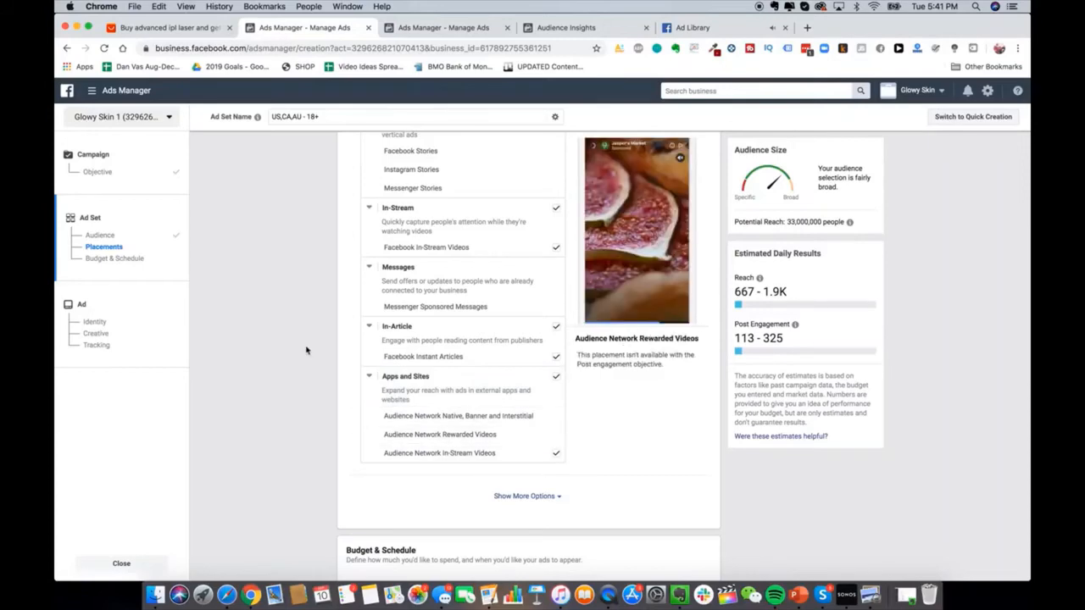
scroll(307, 350, "up", 1)
scroll(332, 427, "down", 3)
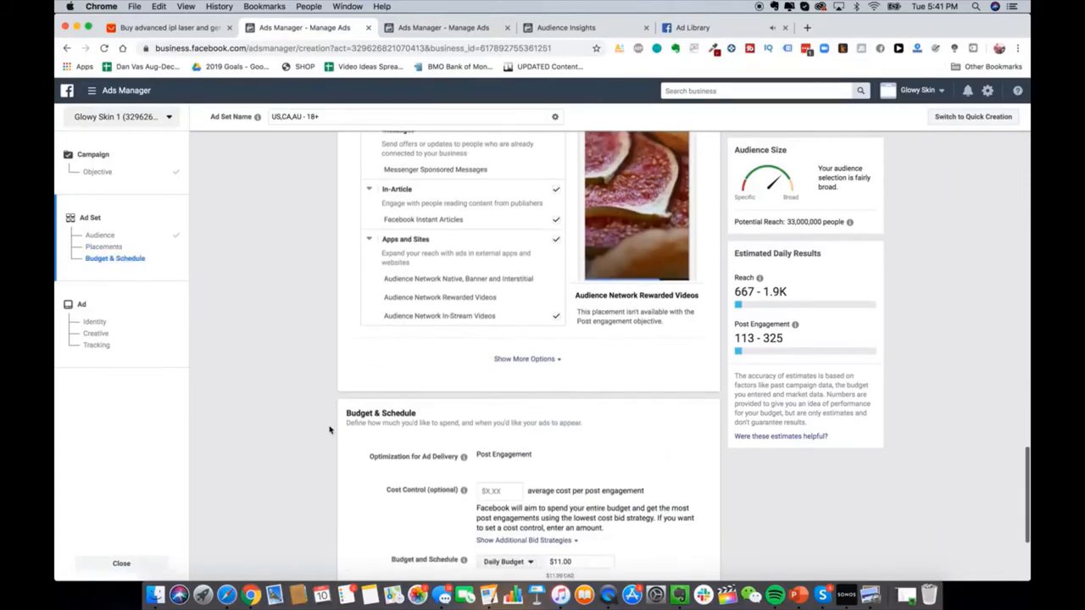
scroll(330, 430, "up", 3)
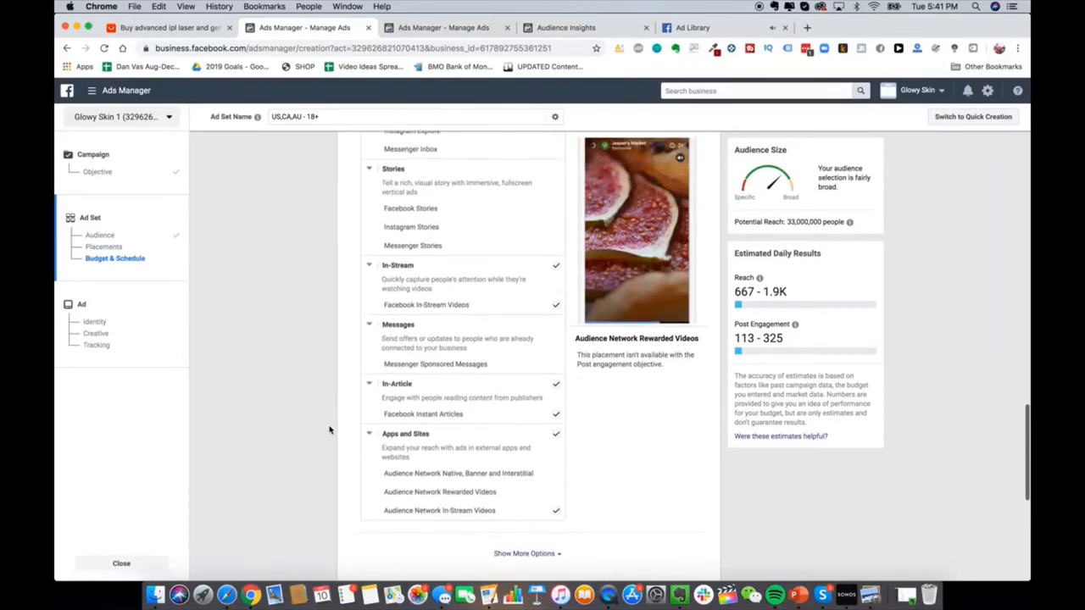
scroll(330, 430, "up", 10)
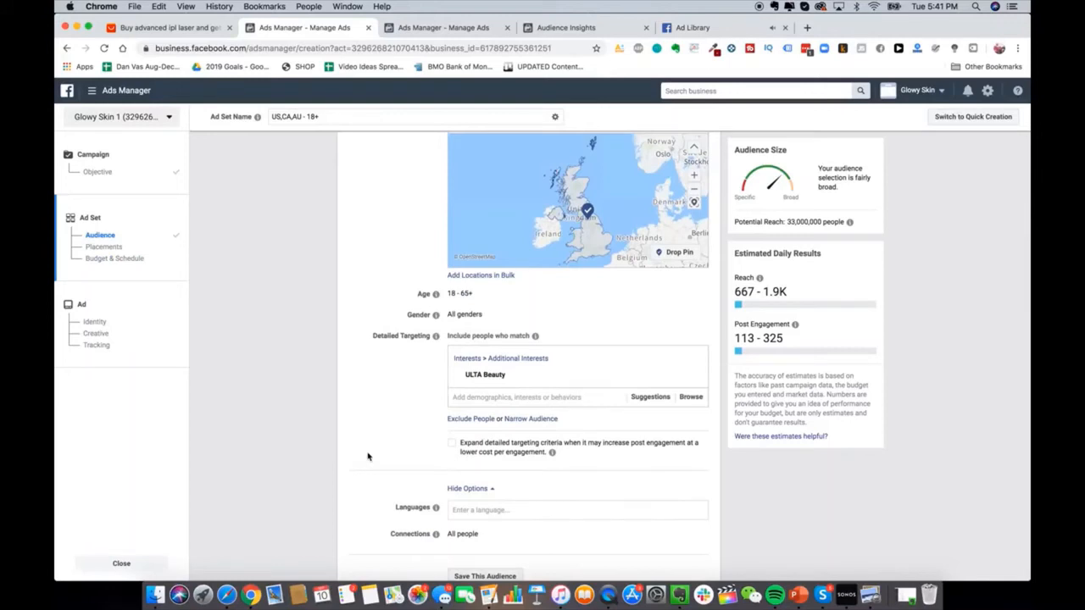
scroll(368, 457, "up", 4)
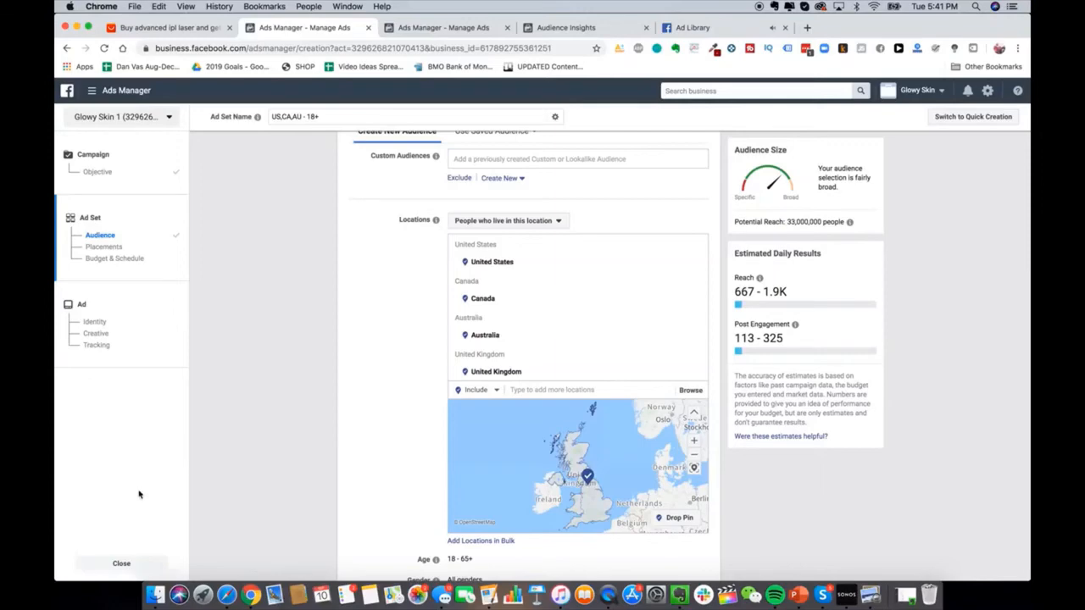
Step: Discard the unfinished ad set without saving and start a new ad with the Conversions objective
left_click(123, 564)
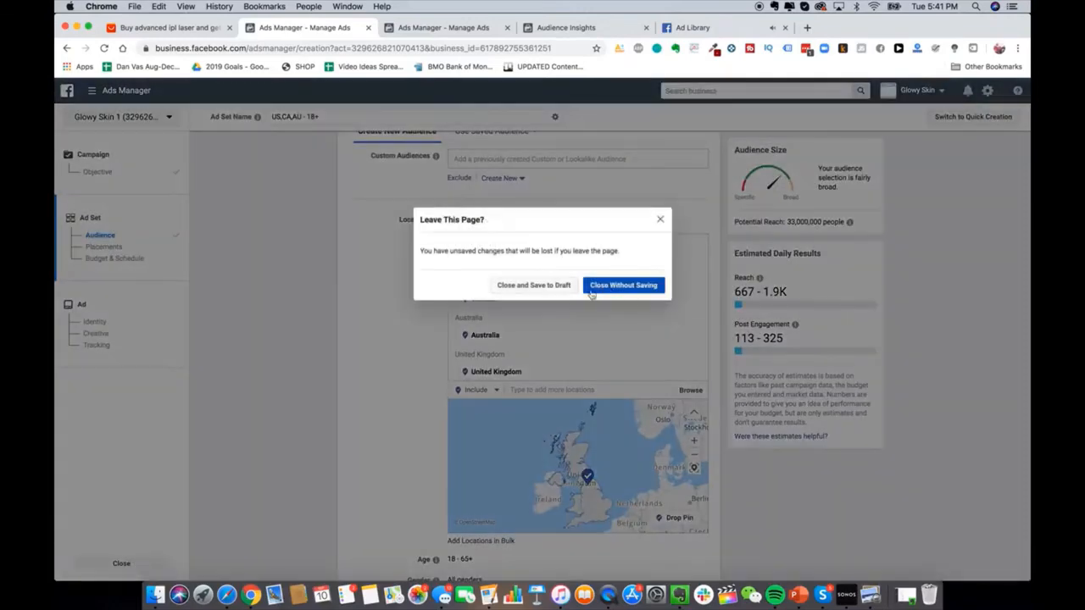
left_click(610, 289)
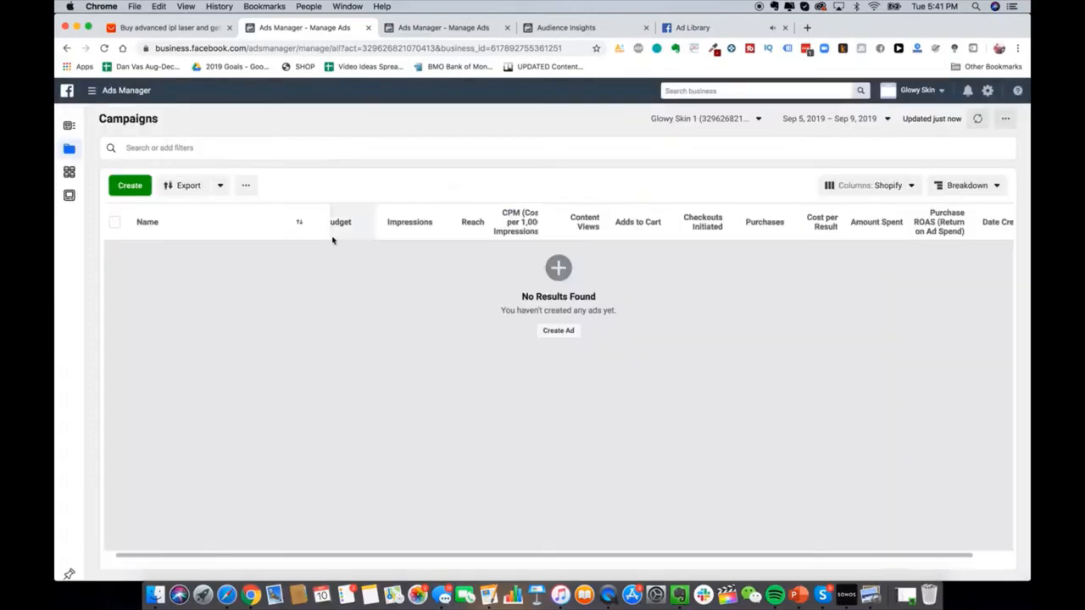
left_click(558, 331)
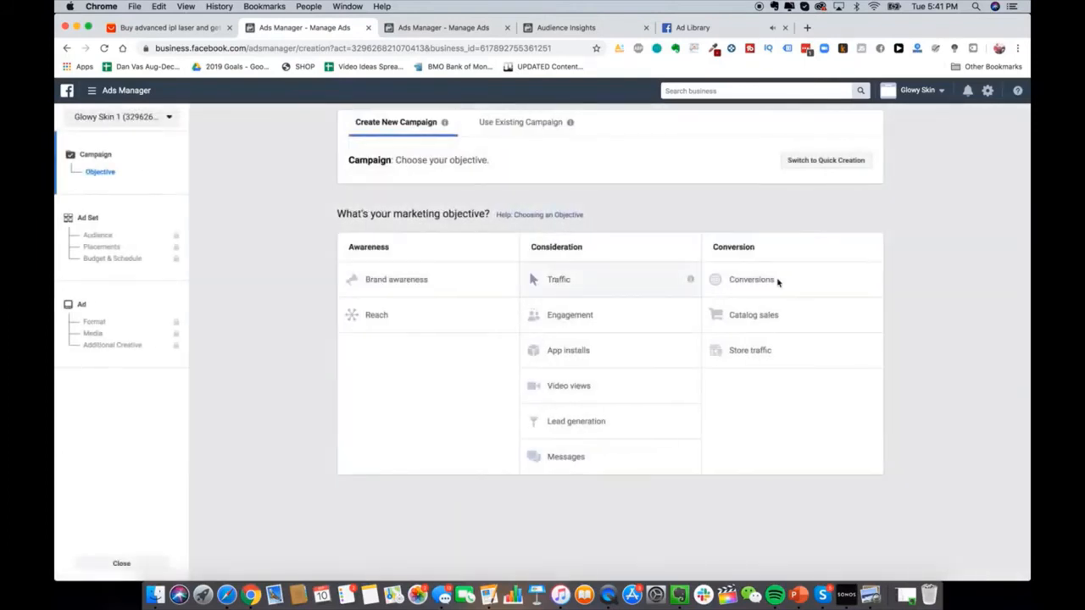
left_click(755, 280)
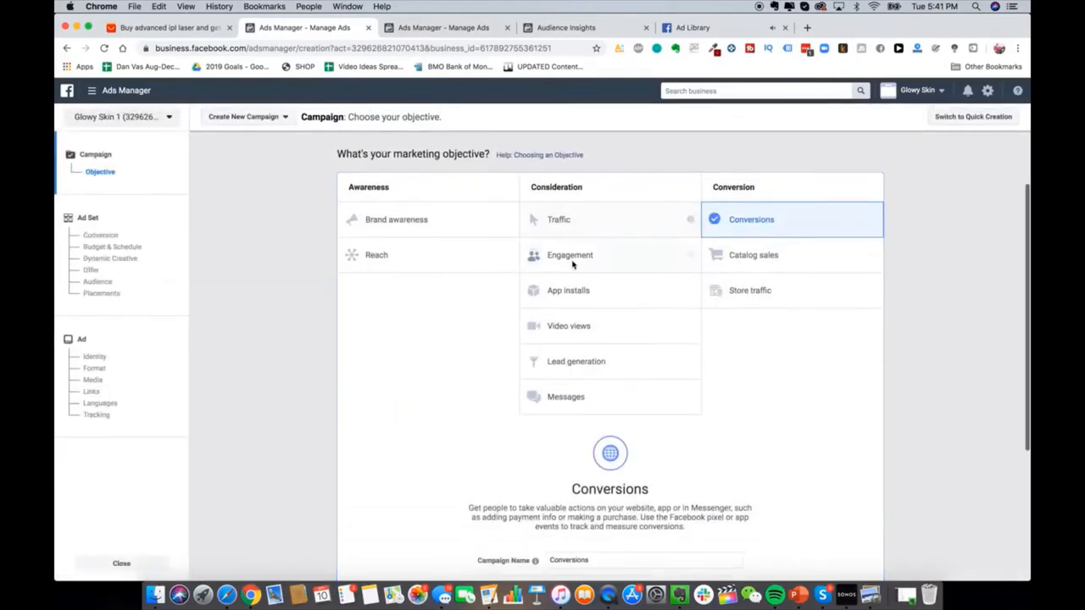
scroll(446, 280, "down", 1)
scroll(507, 326, "up", 1)
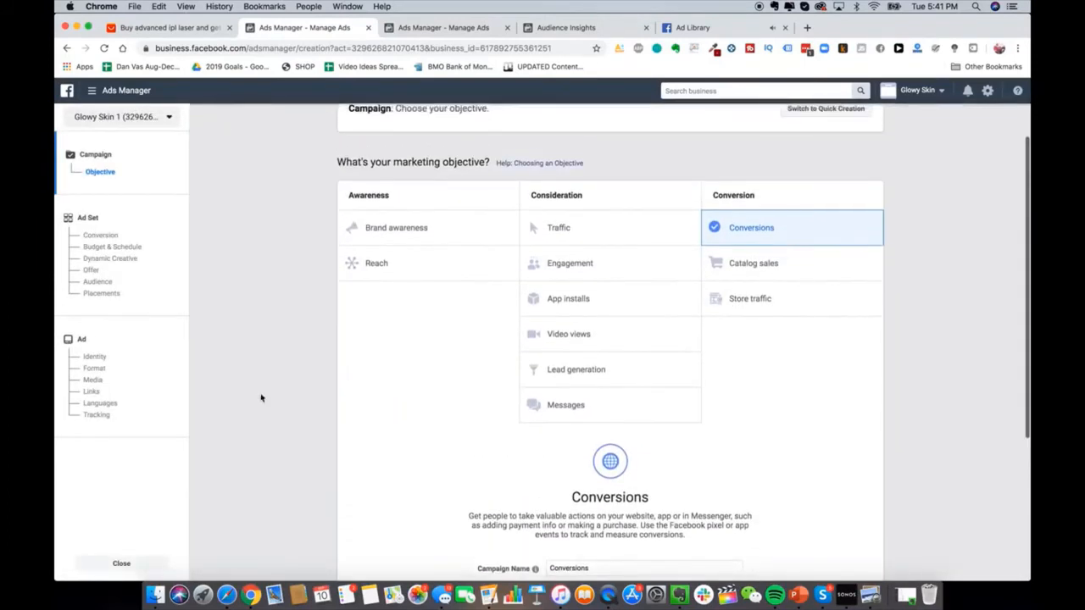
Step: Leave the Page Posts detour without saving and pick Conversions as the objective again
left_click(123, 96)
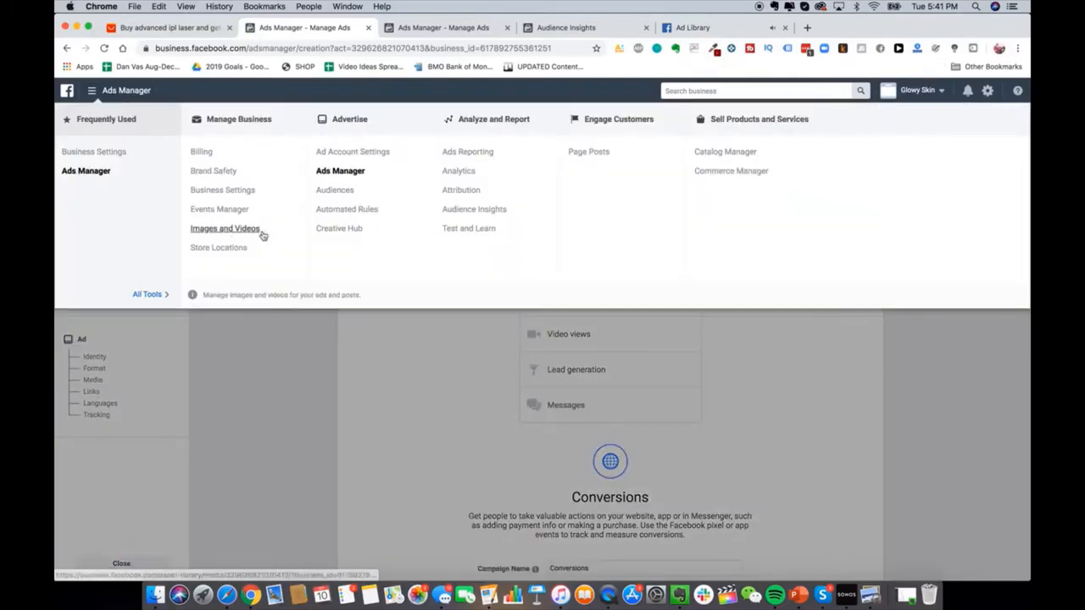
left_click(589, 154)
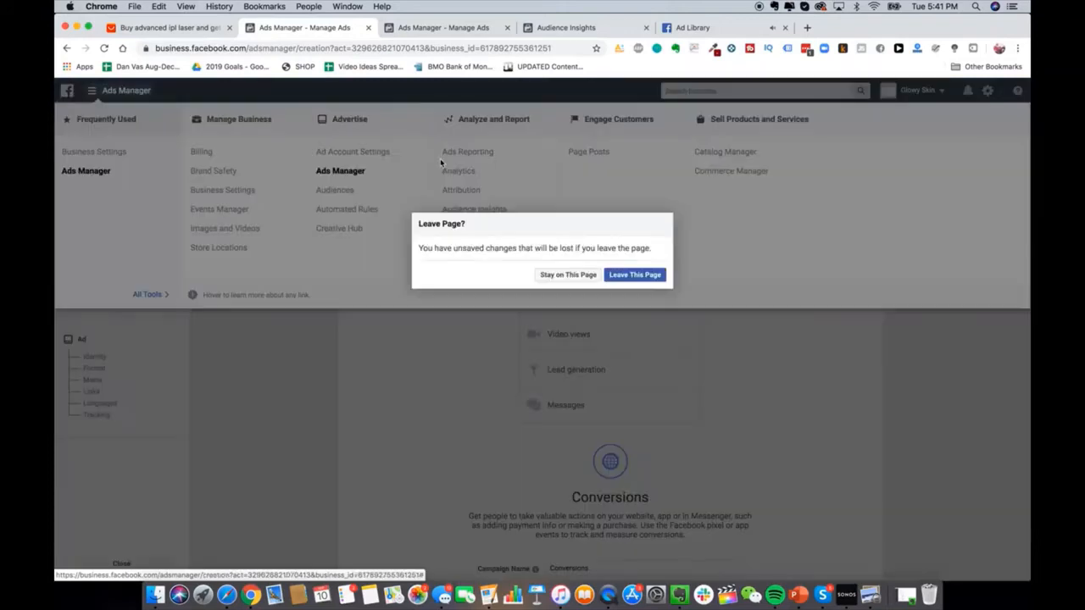
left_click(637, 276)
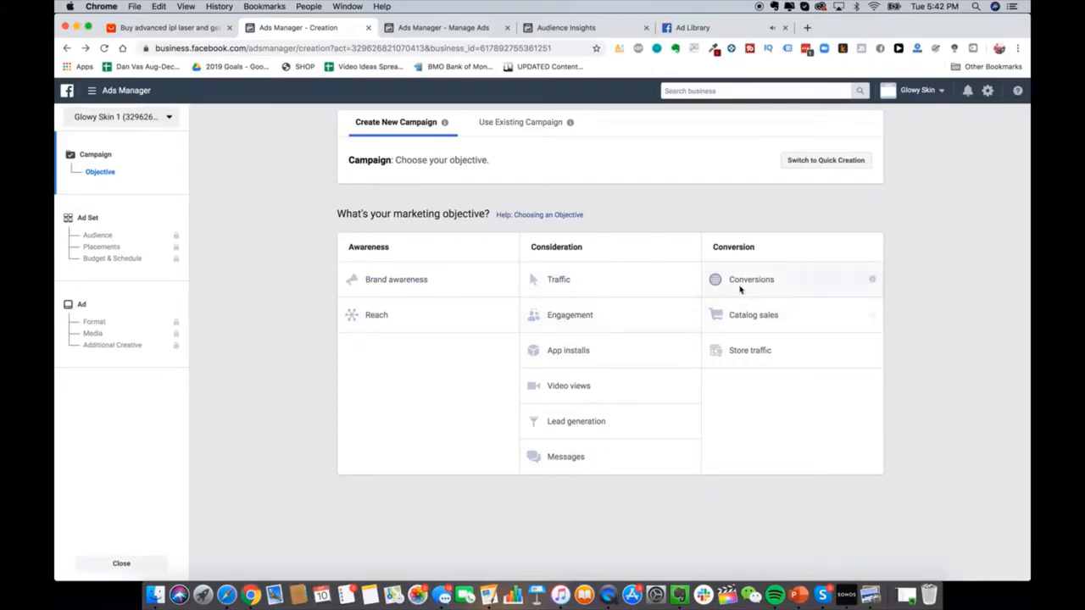
left_click(787, 287)
scroll(758, 373, "down", 3)
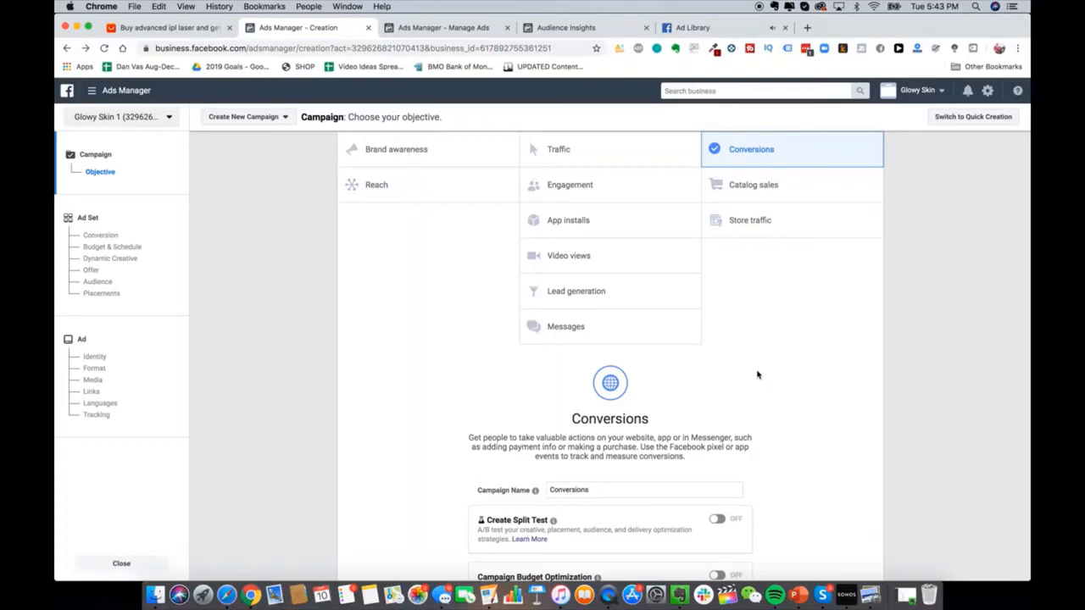
Step: Load ads.google.com in a new tab, reloading it to reach All campaigns
key("super+t")
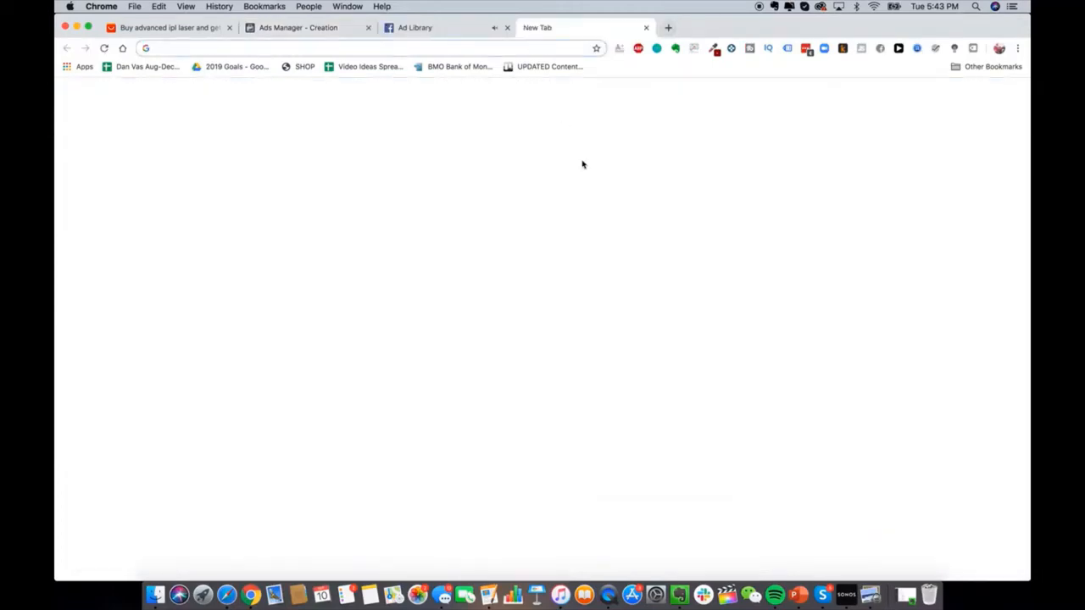
type("ads.")
key("Return")
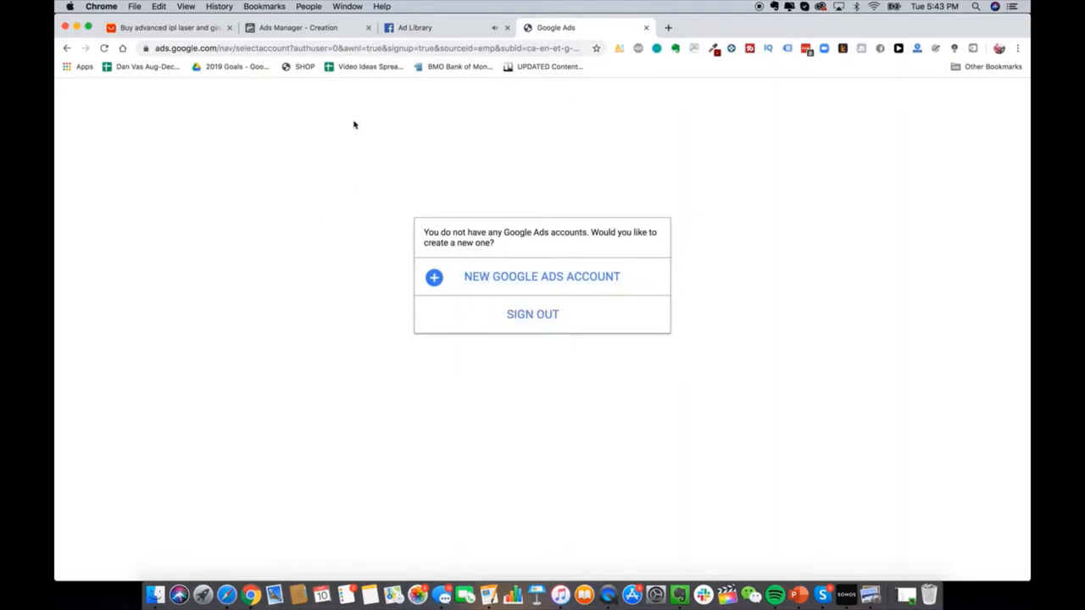
left_click(475, 48)
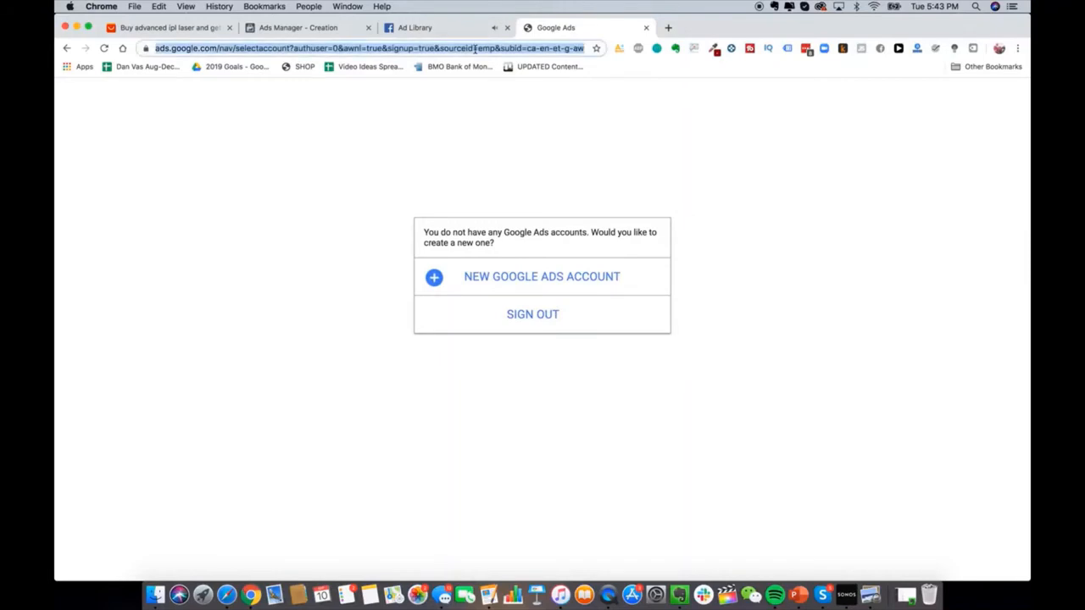
type("ads")
key("Return")
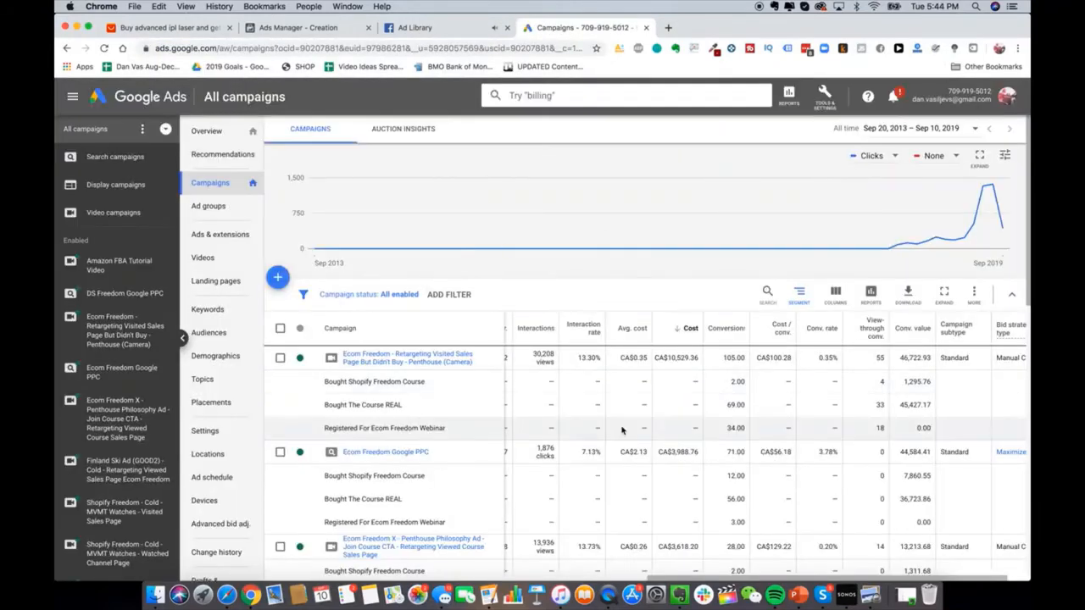
left_click(669, 30)
Step: Search Google for 'jawline me' and look over the query and its ads
type("jawline me")
key("Return")
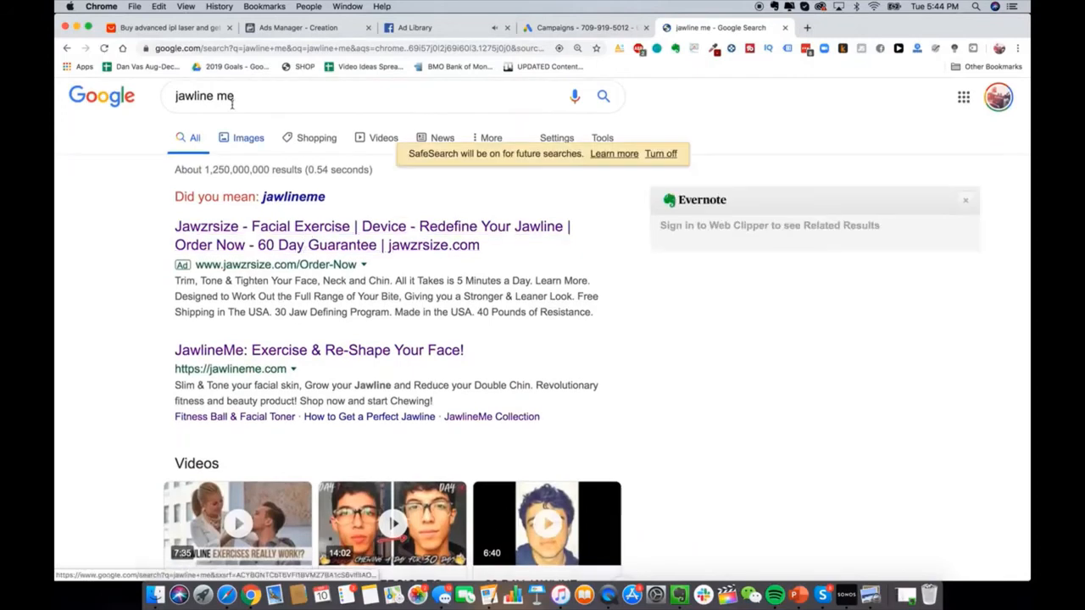
scroll(244, 227, "down", 1)
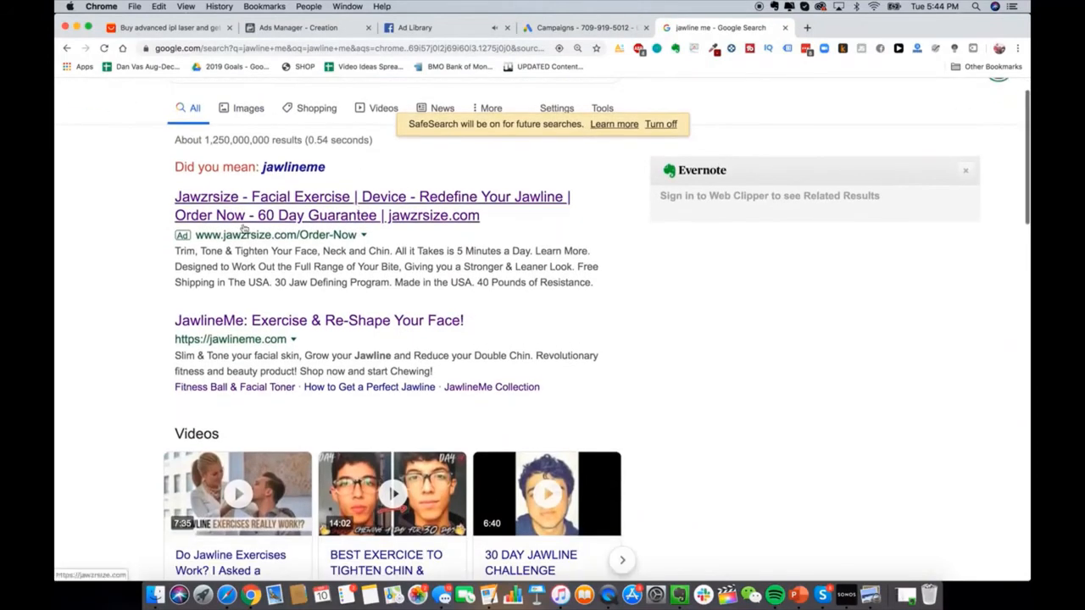
scroll(243, 227, "up", 1)
left_click(245, 94)
double_click(222, 95)
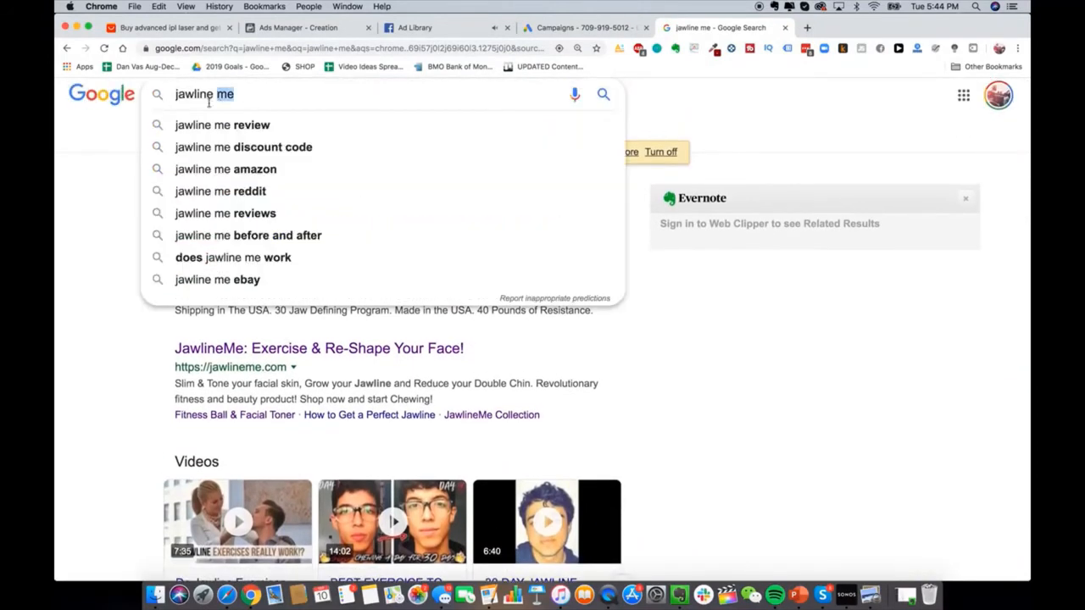
left_click(88, 281)
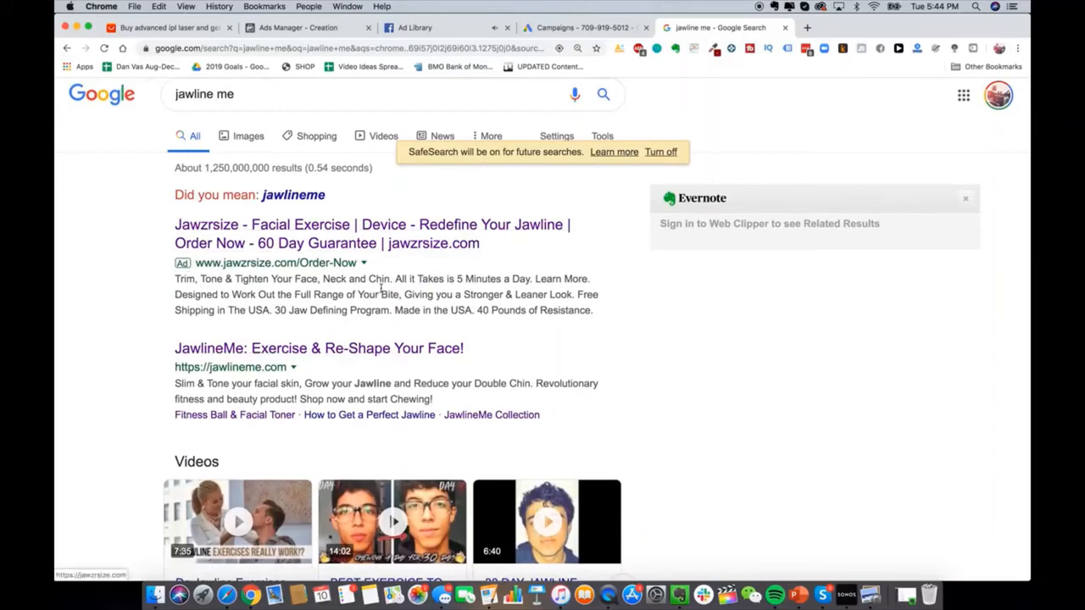
Step: Review the rest of the results, then return to Google Ads and start adding a campaign
scroll(356, 295, "down", 3)
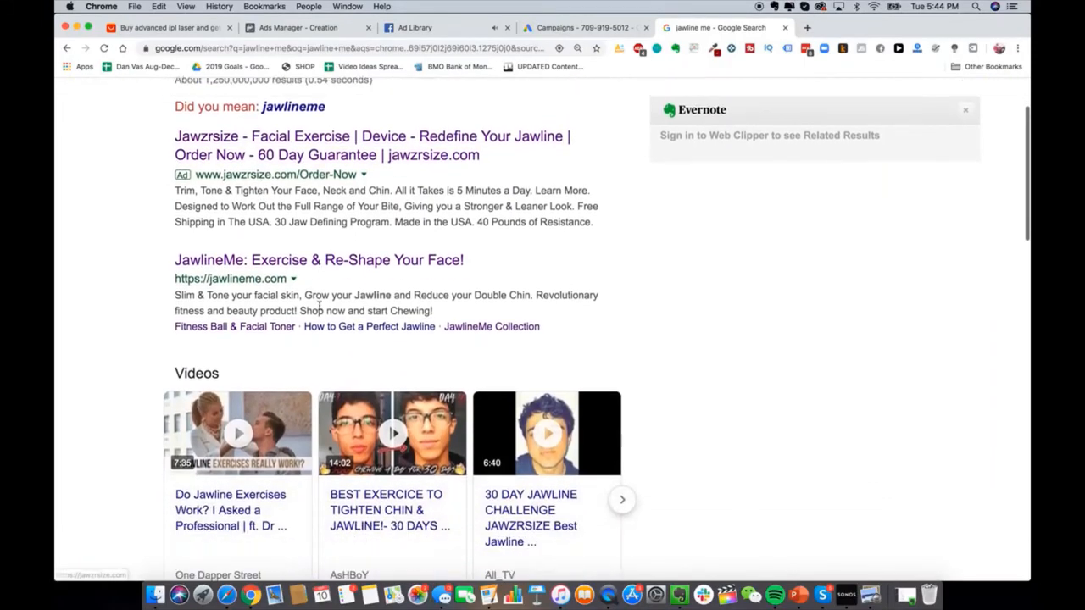
scroll(322, 302, "down", 2)
scroll(339, 298, "up", 3)
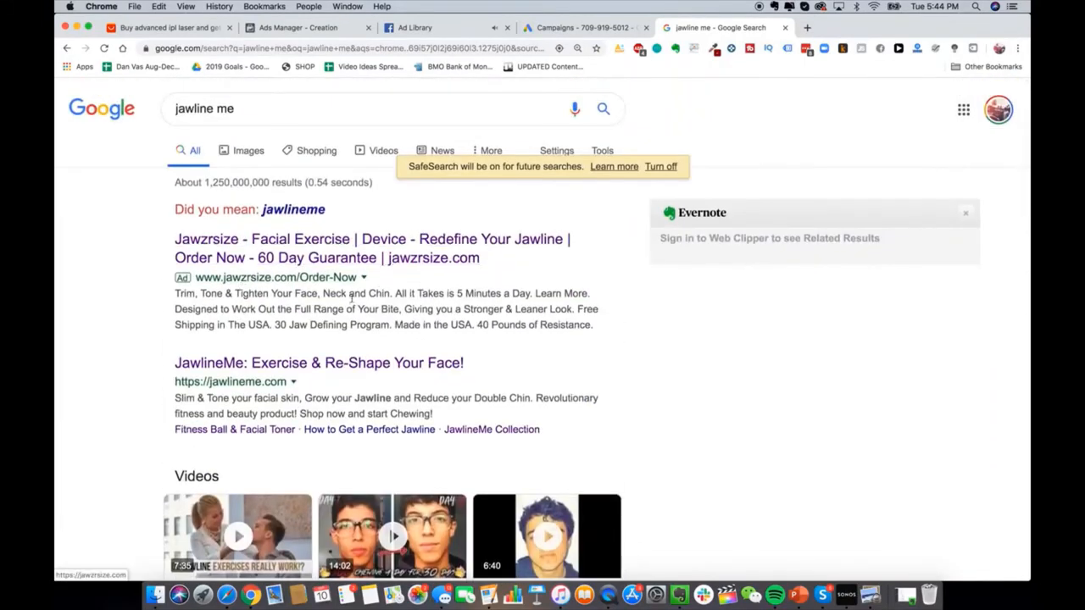
left_click(585, 29)
left_click(284, 282)
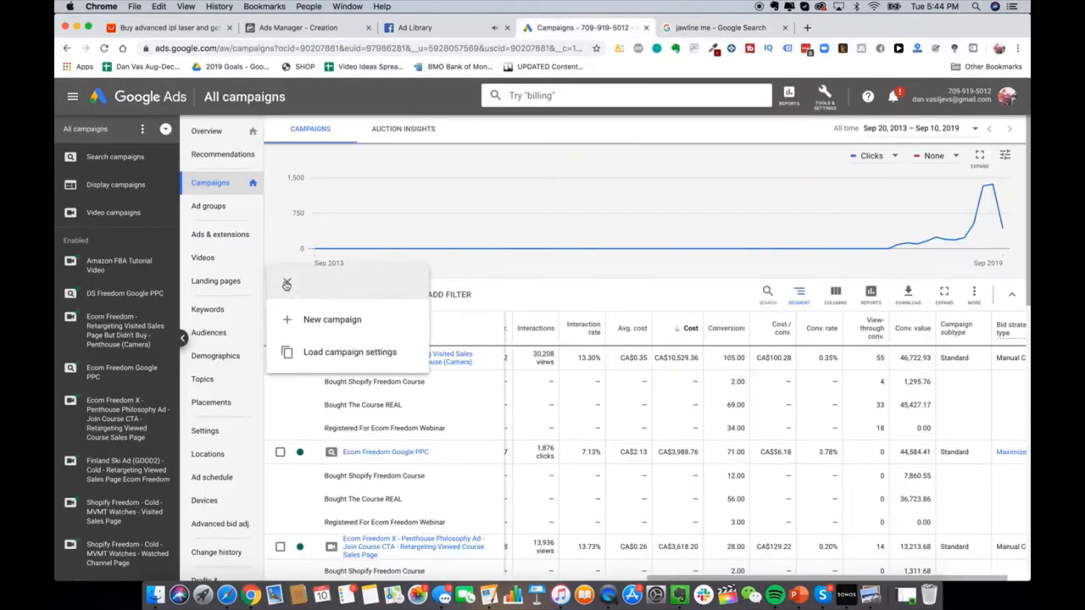
Step: Create a new campaign with the Website traffic goal and Search campaign type
left_click(315, 322)
left_click(607, 234)
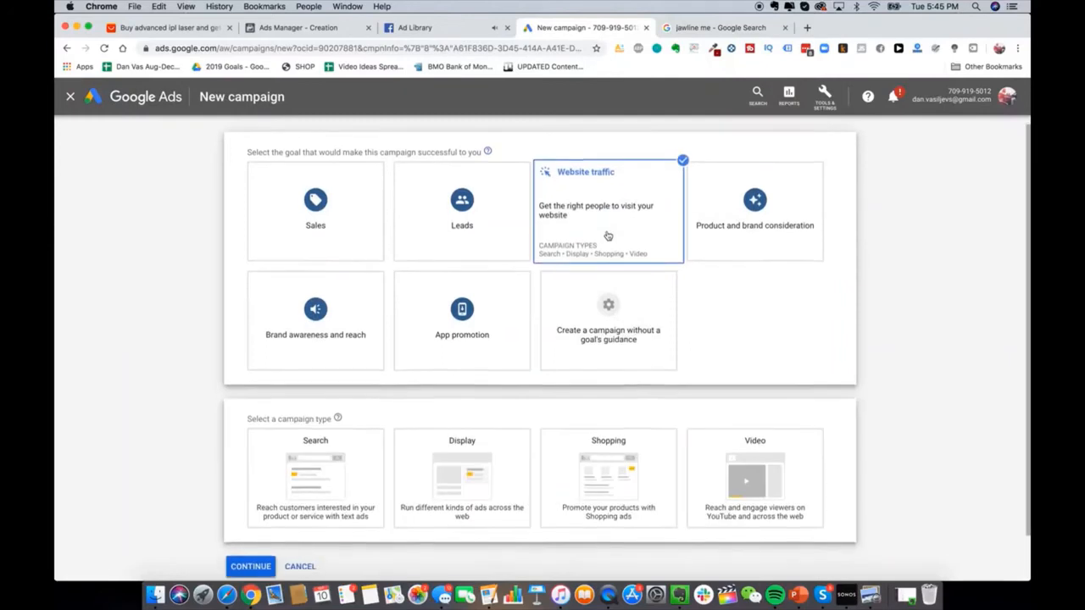
left_click(336, 453)
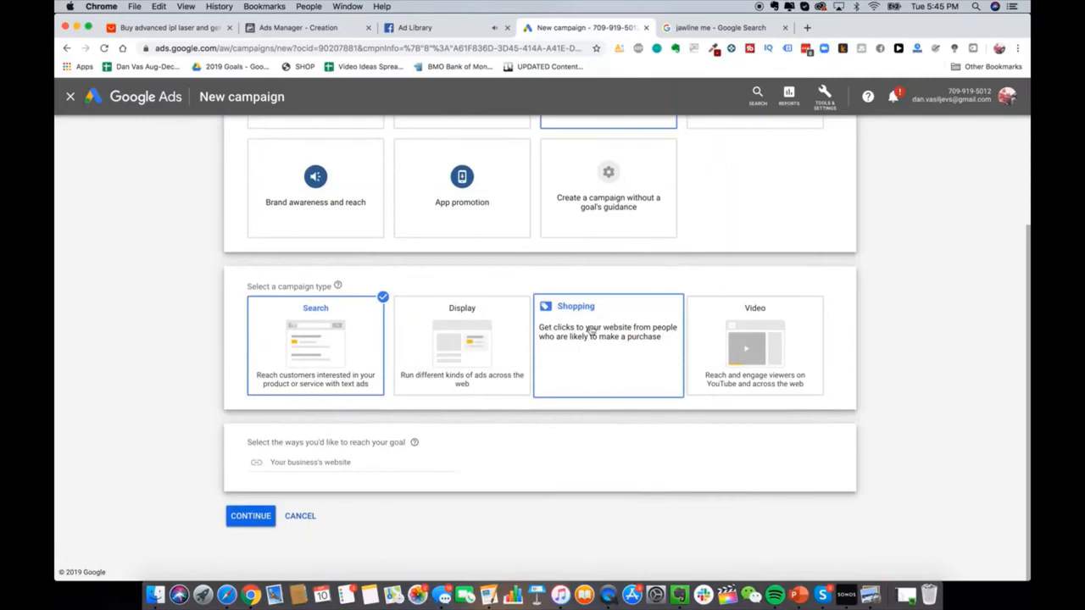
Step: Search Google for 'google shopping', then continue the new campaign to its settings
left_click(694, 28)
triple_click(402, 110)
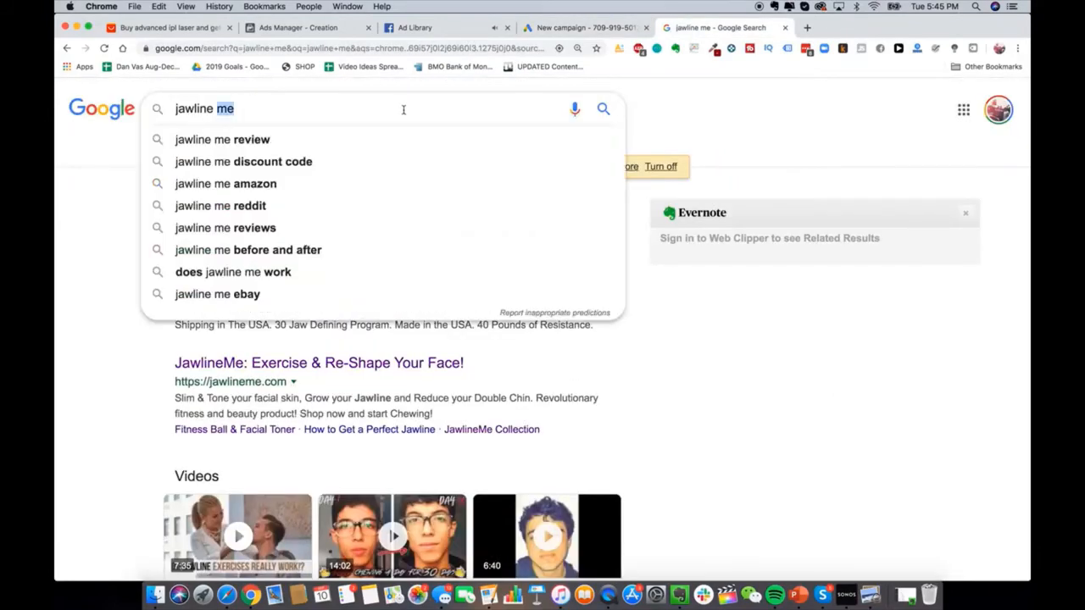
type("google shopping")
key("Return")
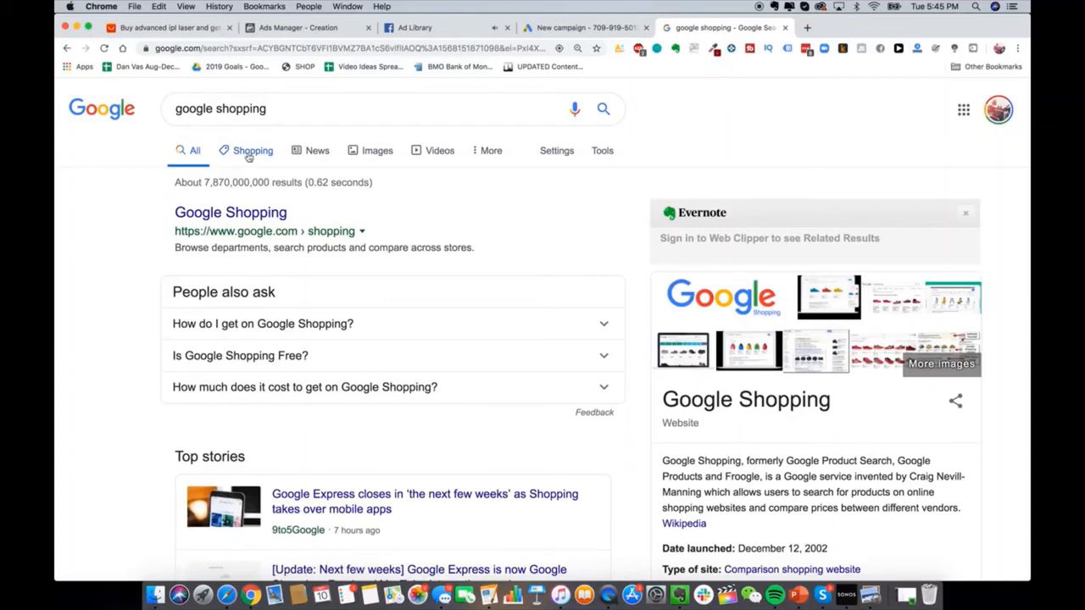
left_click(552, 34)
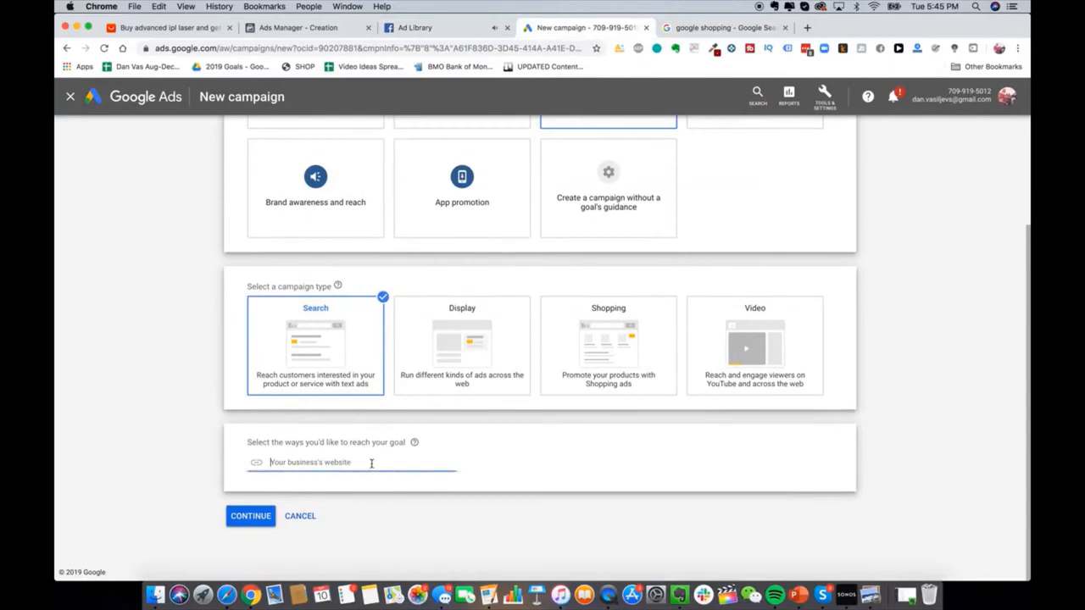
left_click(254, 517)
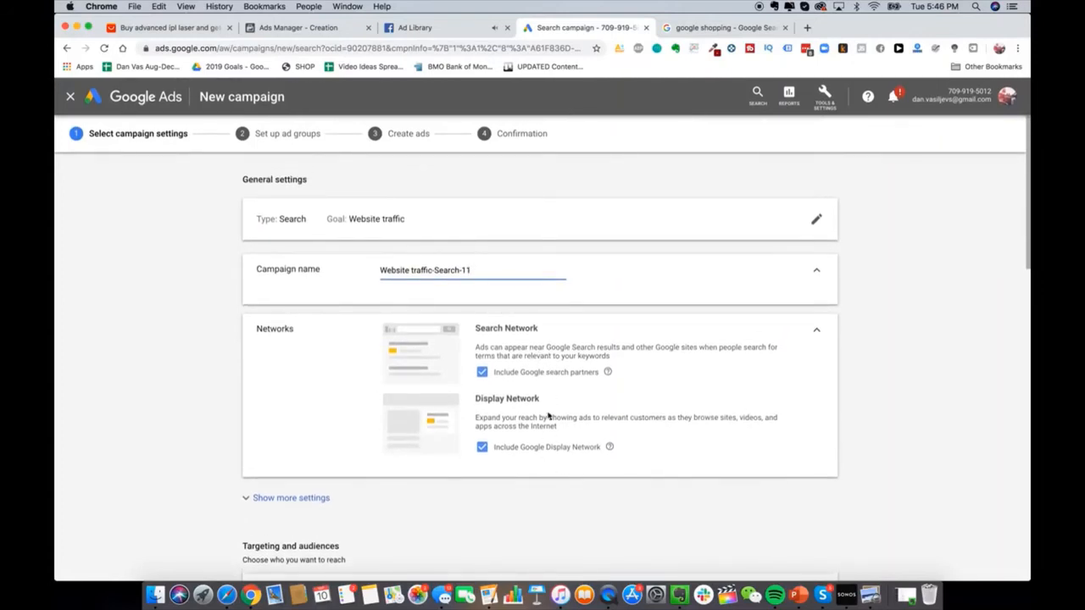
Step: Exclude the Display Network and rename the campaign 'Glowy Skin Sear'
left_click(506, 450)
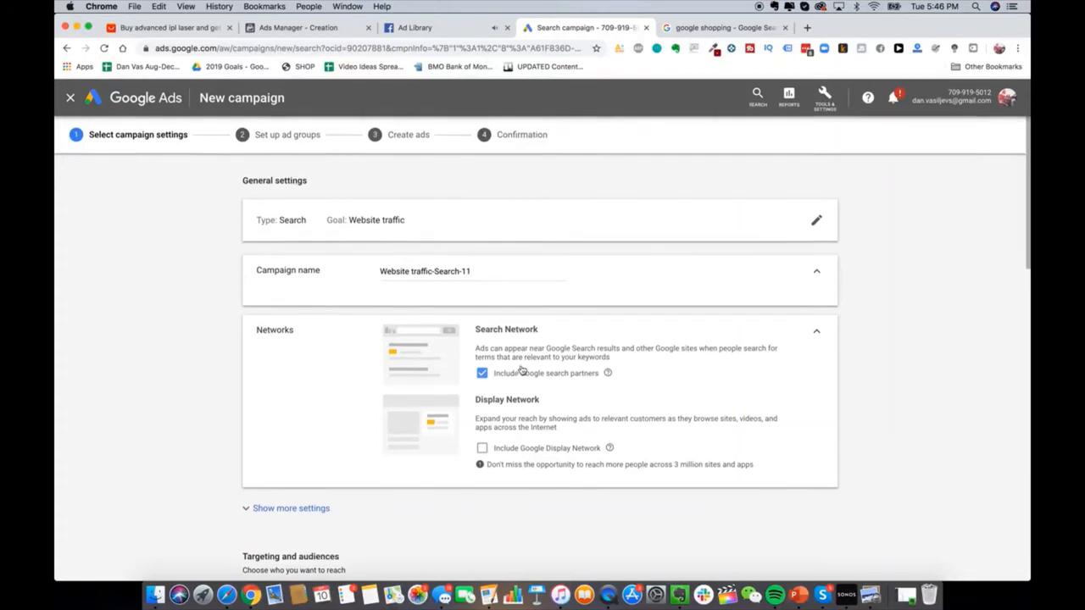
triple_click(418, 268)
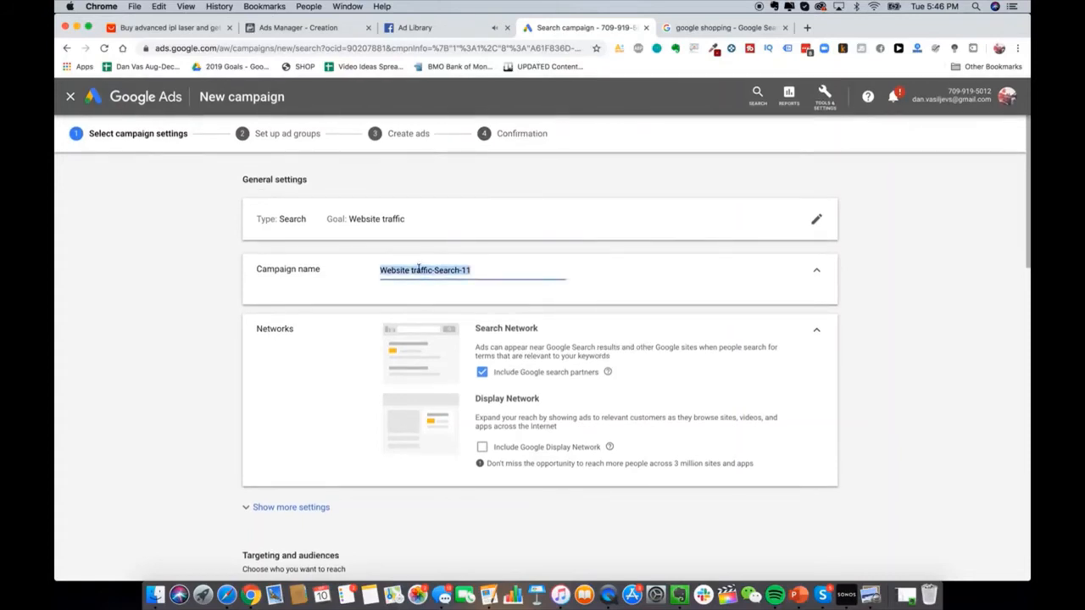
type("Glowy Skin Search PP")
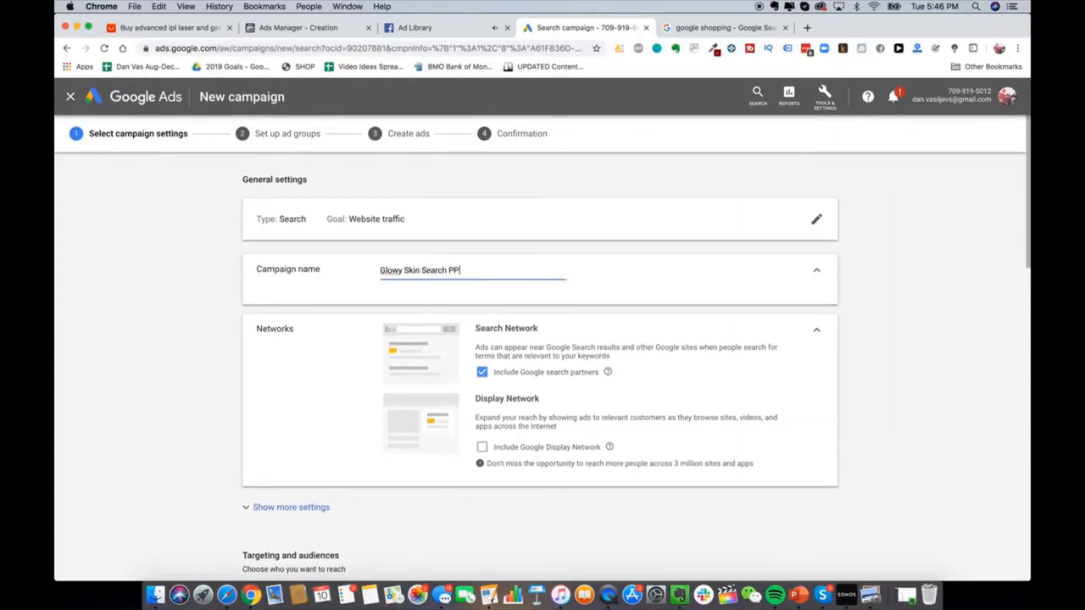
scroll(327, 432, "down", 3)
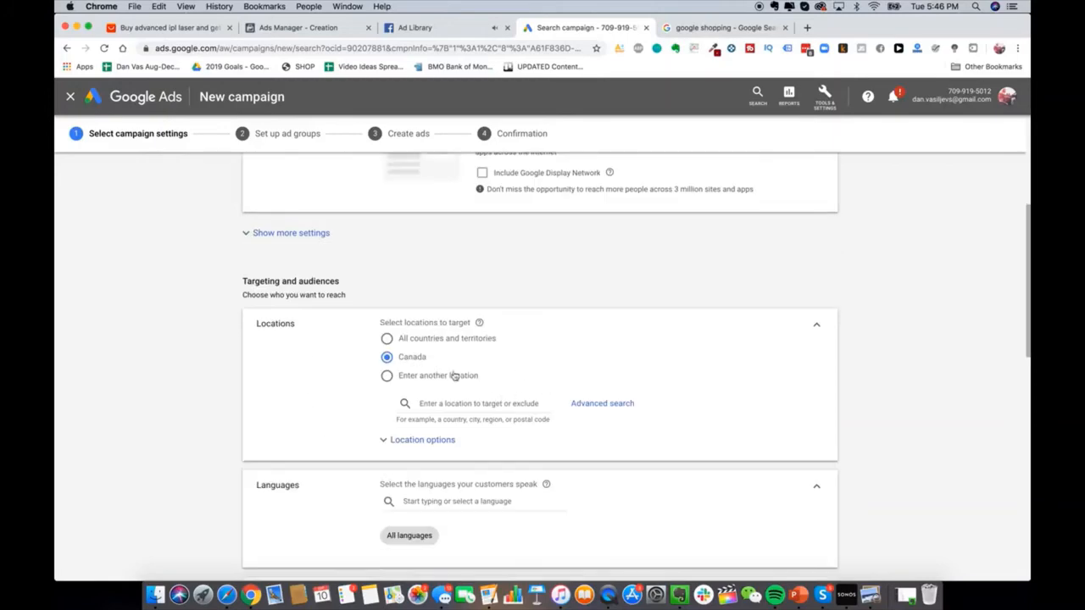
Step: Look up 'epacket countries' in a new browser tab
left_click(809, 34)
type("epacket countries")
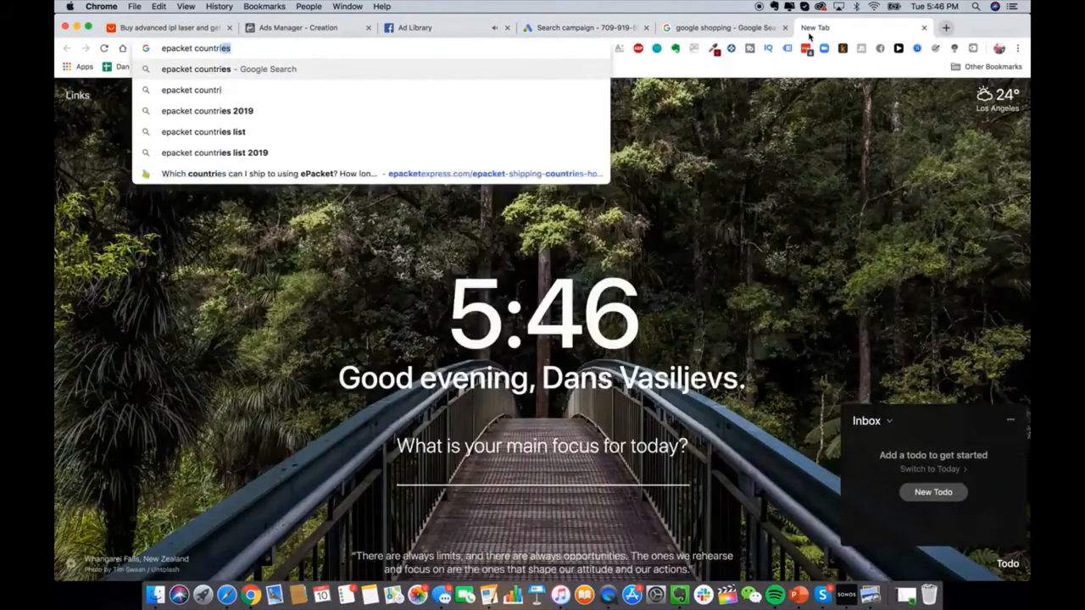
key("Return")
scroll(470, 343, "down", 2)
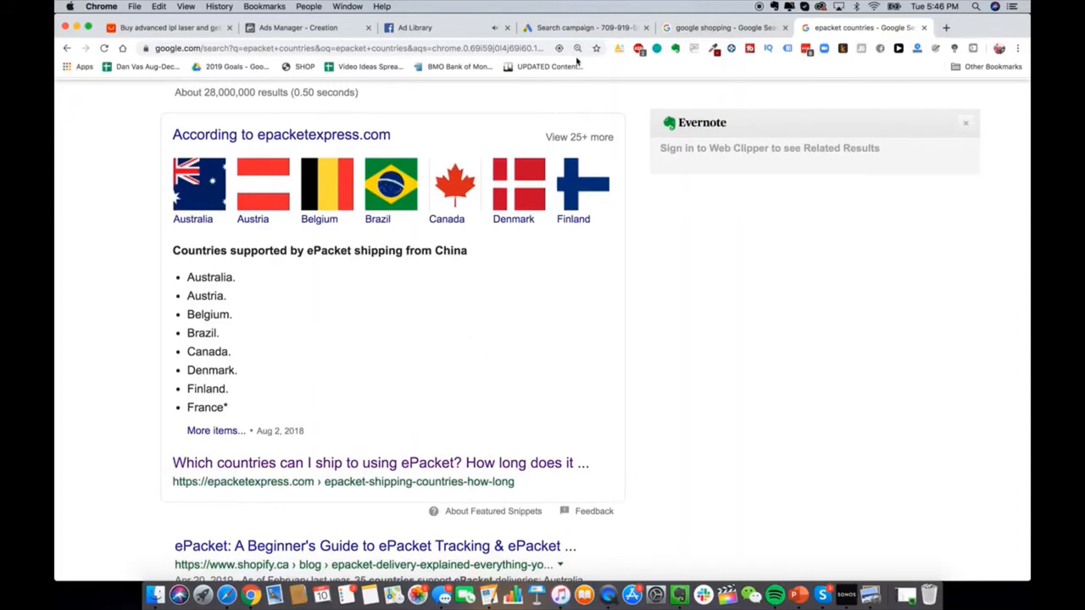
Step: Back in the campaign, select the daily budget field and set bidding to focus on Clicks
left_click(584, 30)
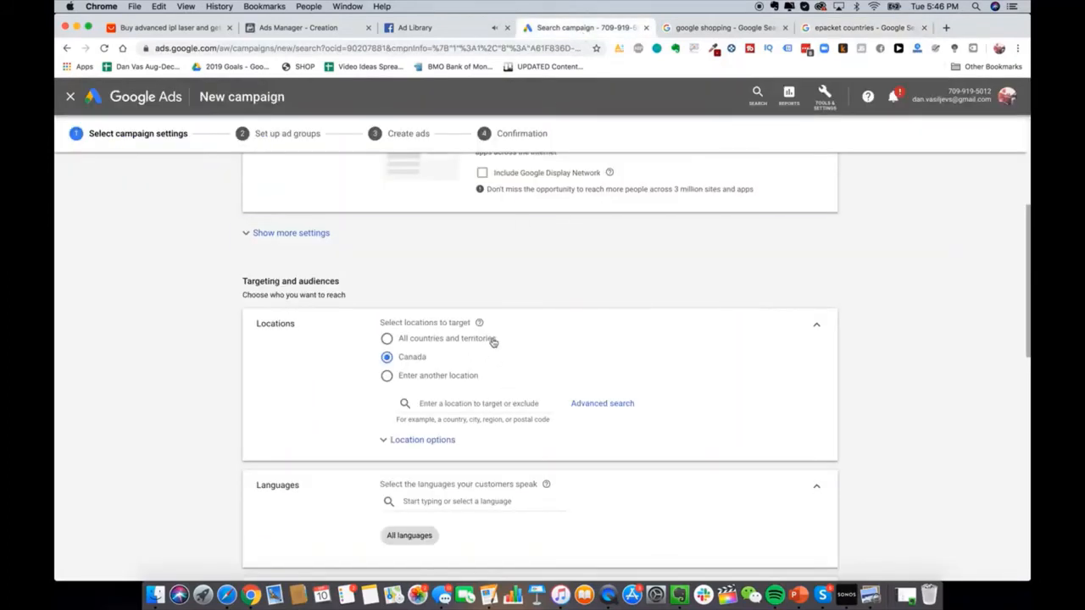
scroll(501, 377, "down", 4)
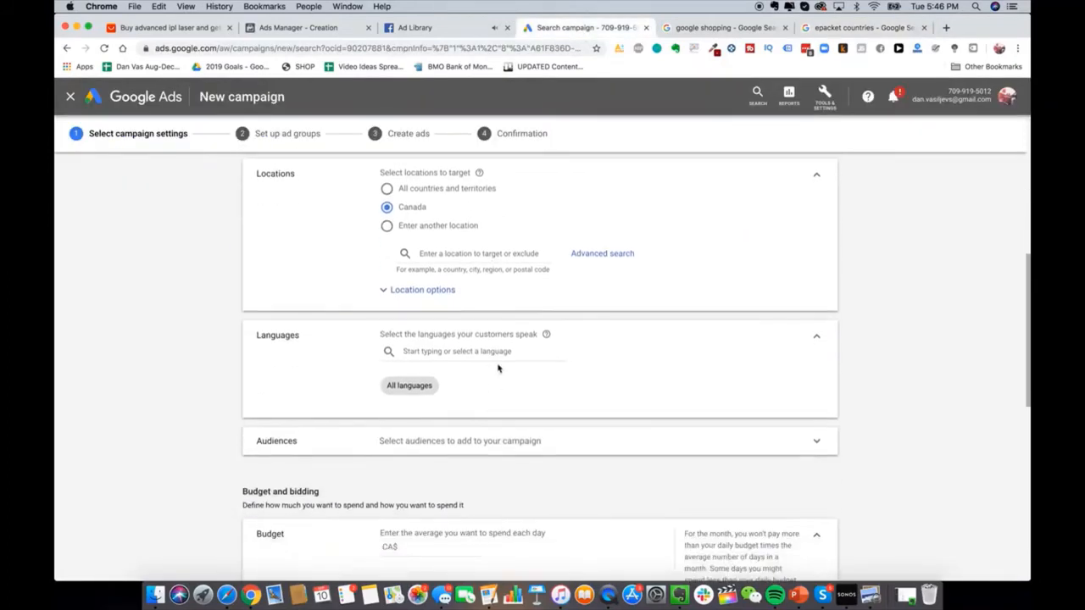
scroll(487, 437, "down", 4)
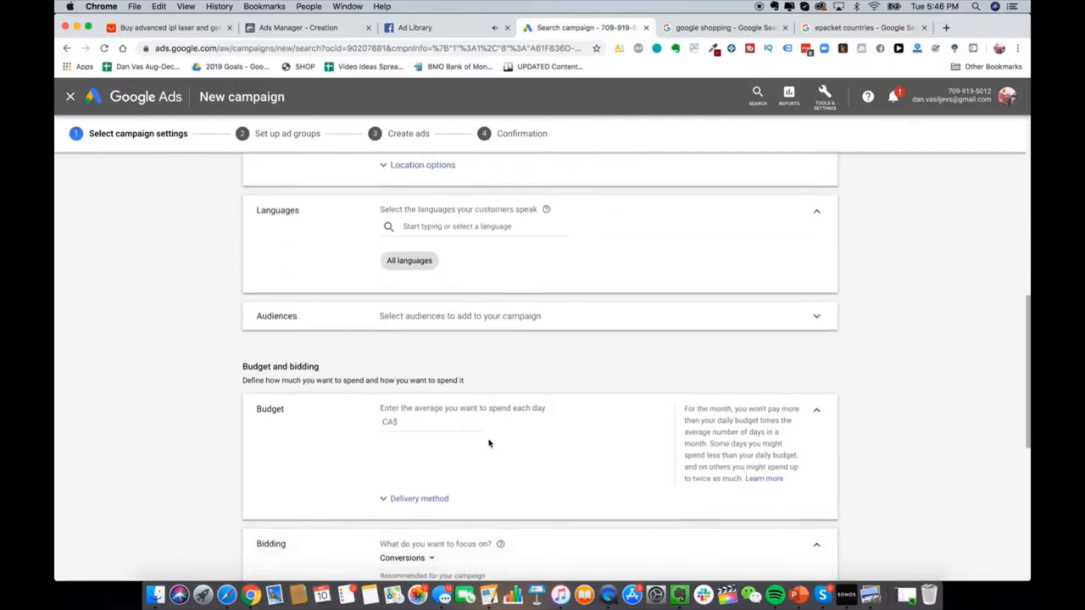
left_click(442, 412)
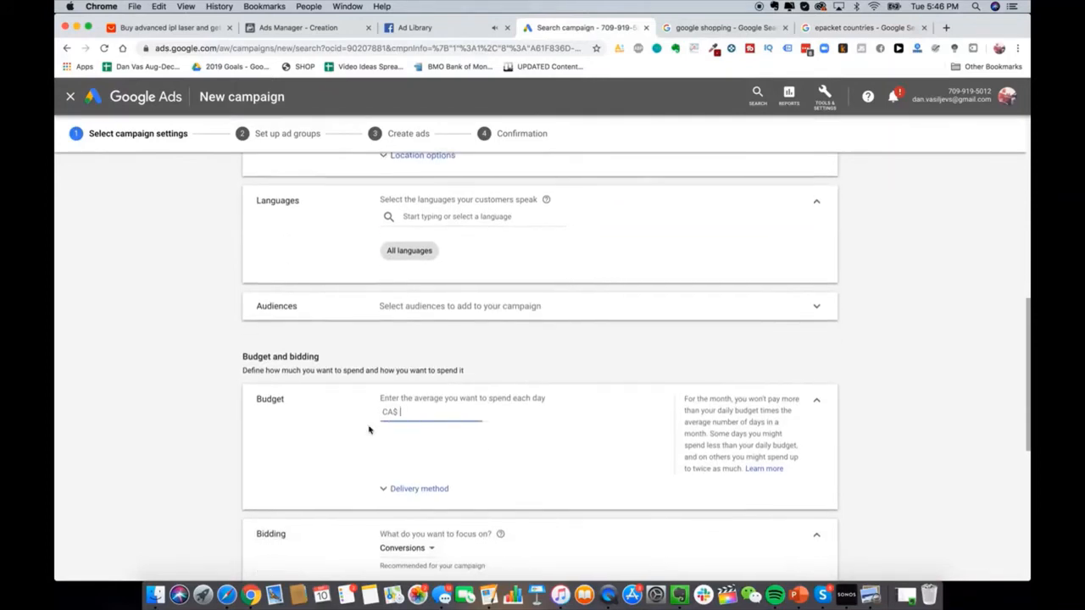
scroll(370, 430, "down", 3)
left_click(419, 425)
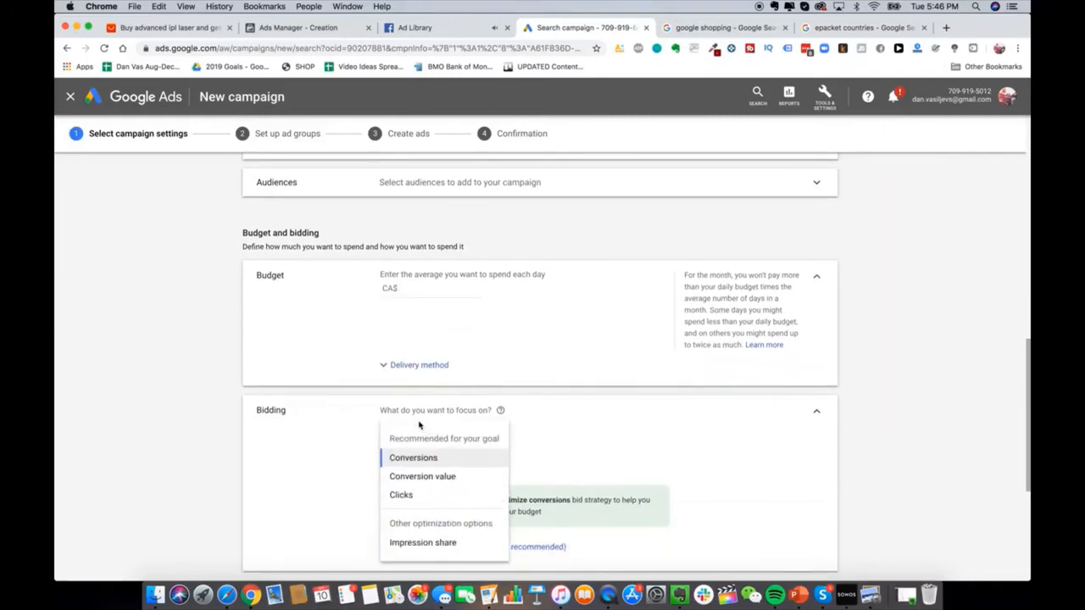
left_click(427, 499)
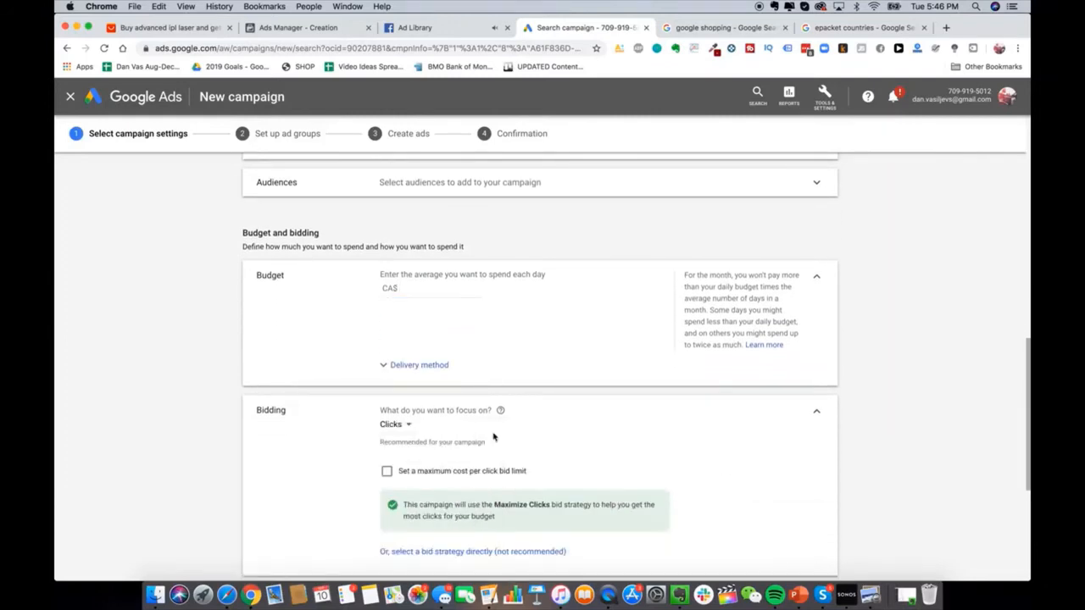
scroll(496, 438, "down", 3)
scroll(490, 455, "down", 2)
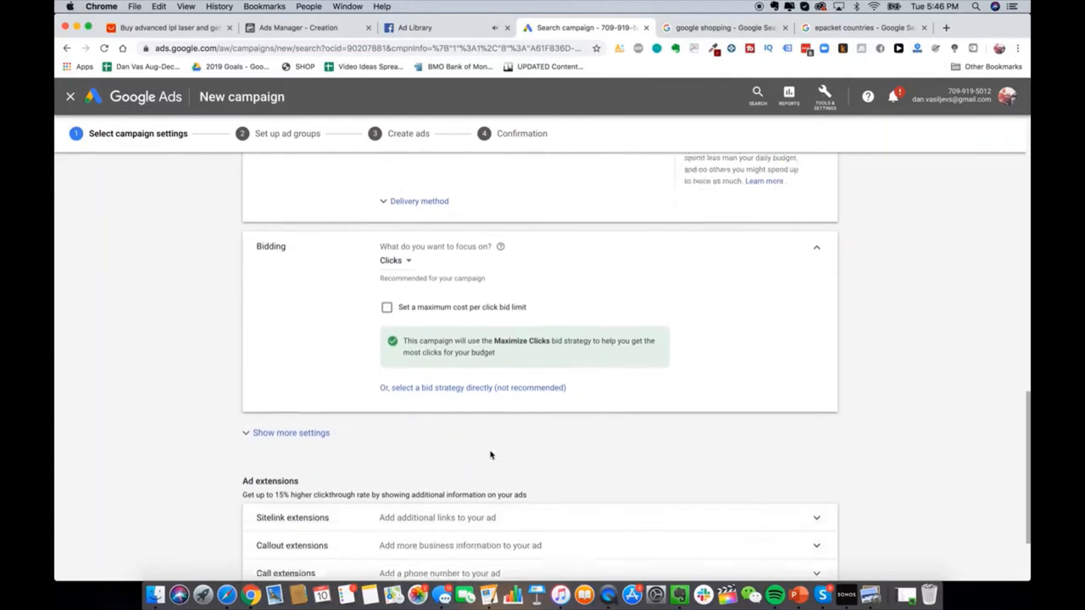
left_click(404, 222)
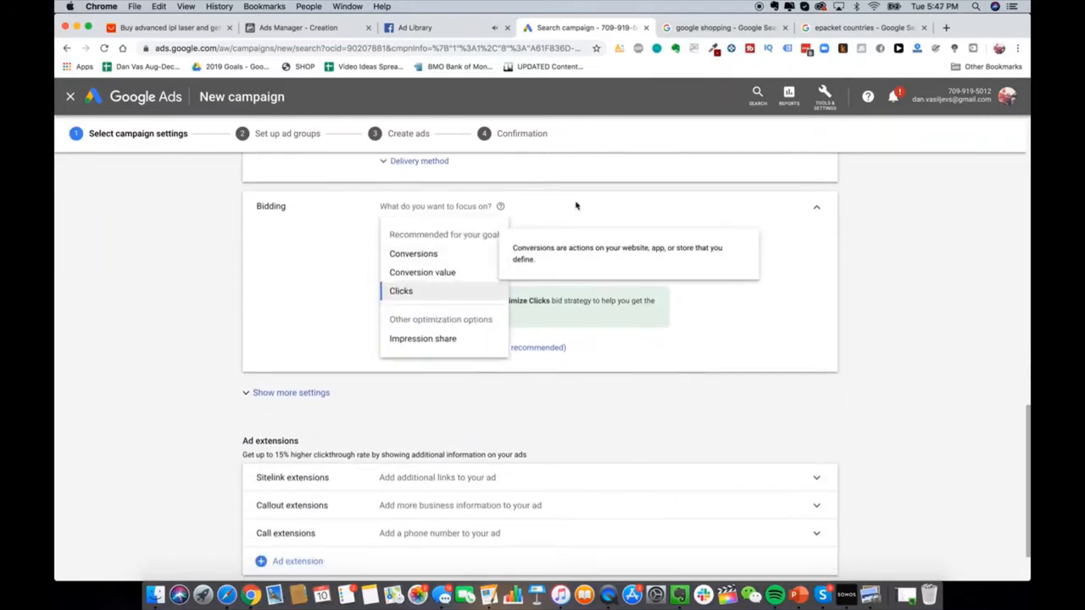
left_click(477, 206)
Step: Leave the maximum CPC bid limit off, choose Maximize clicks directly, and show more settings
scroll(478, 212, "up", 1)
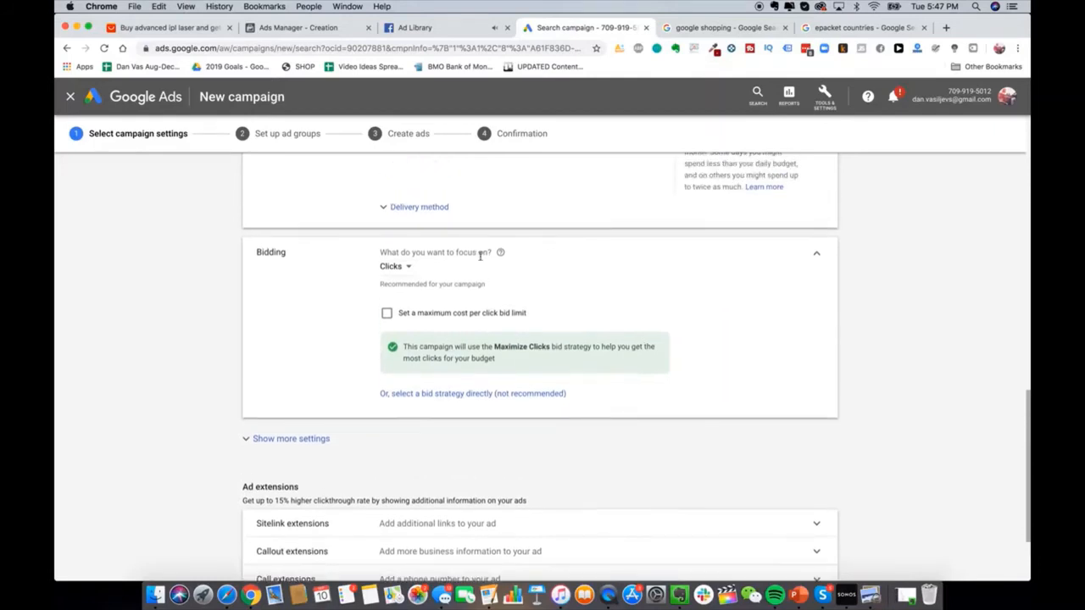
scroll(484, 277, "down", 1)
scroll(521, 426, "down", 1)
scroll(517, 421, "down", 2)
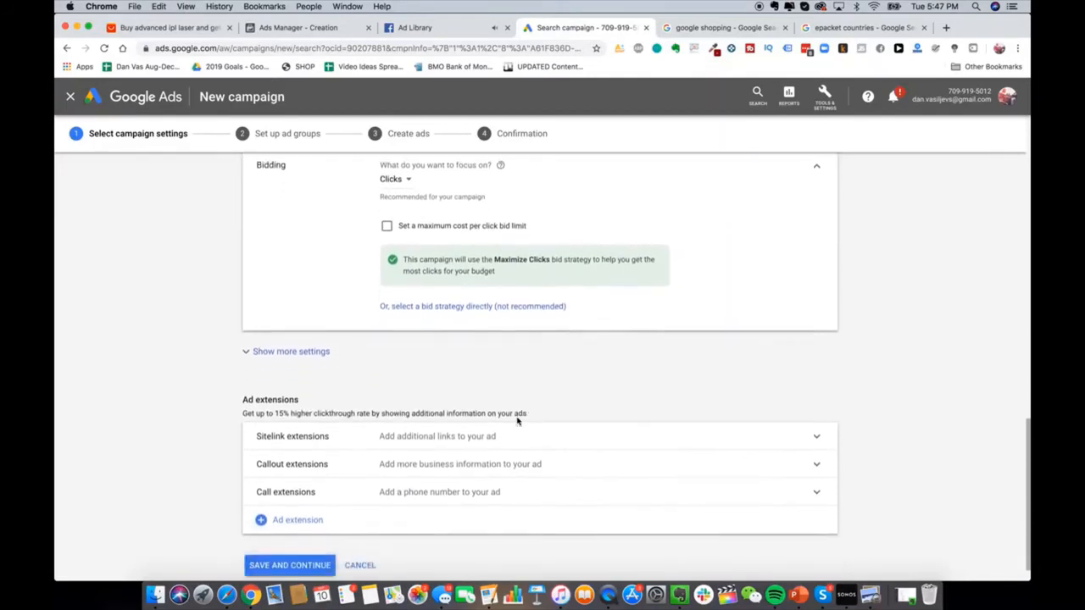
scroll(517, 421, "up", 5)
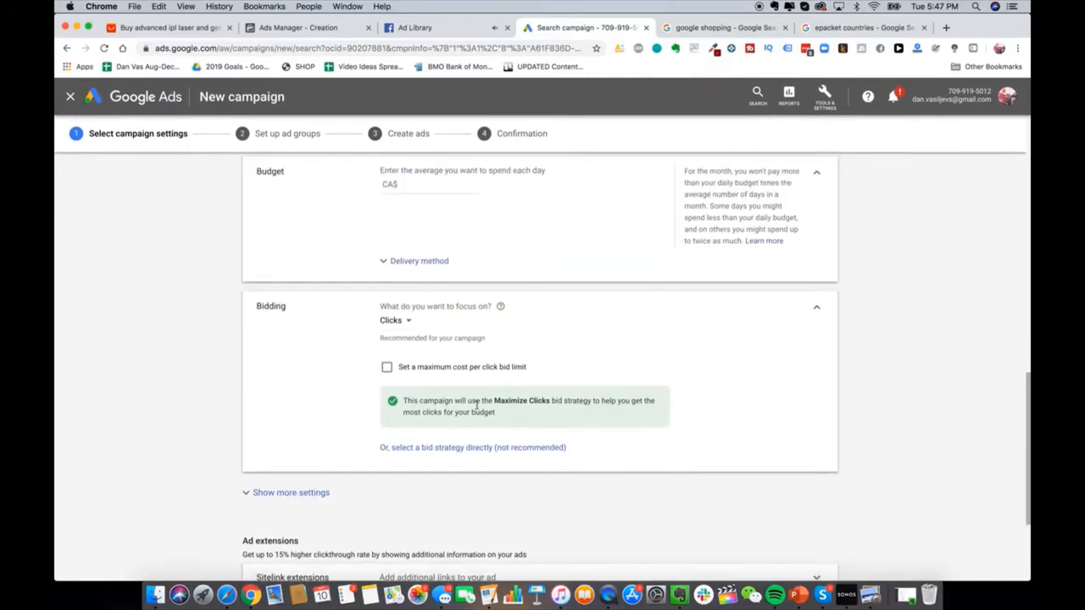
left_click(450, 367)
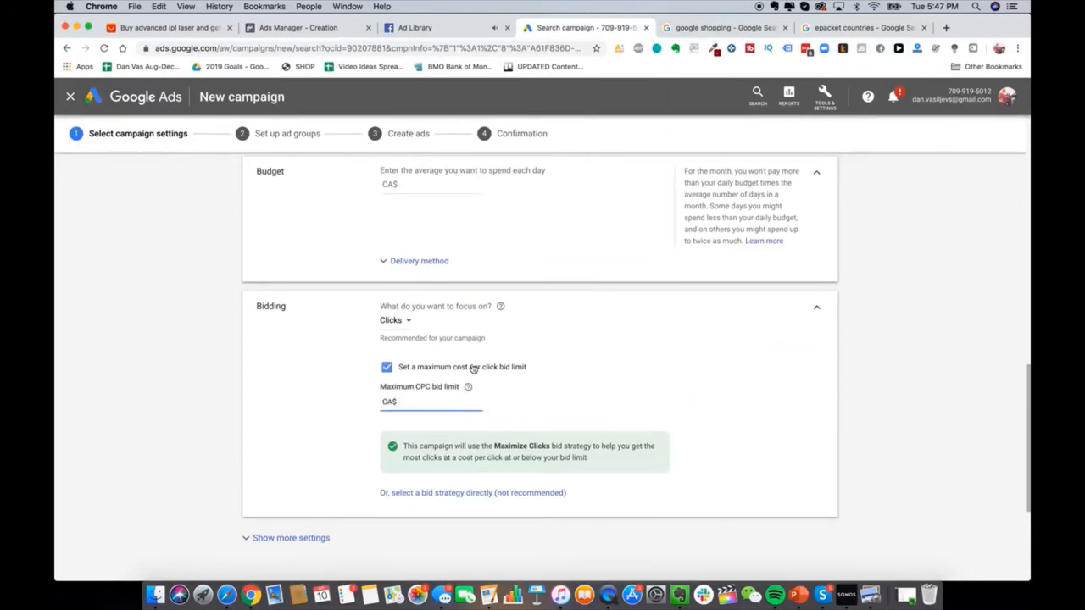
left_click(419, 367)
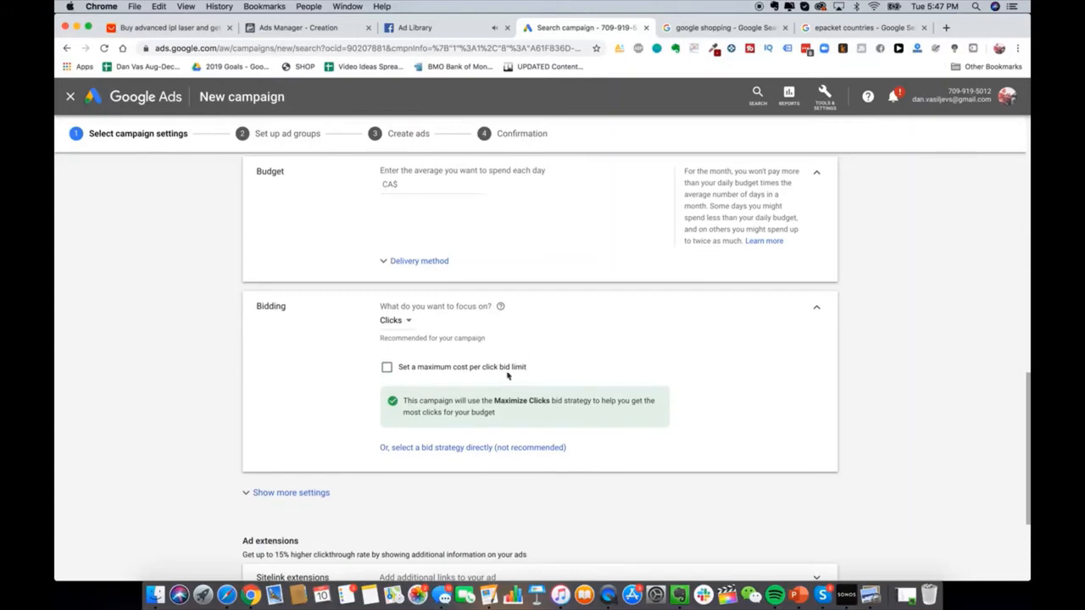
left_click(465, 451)
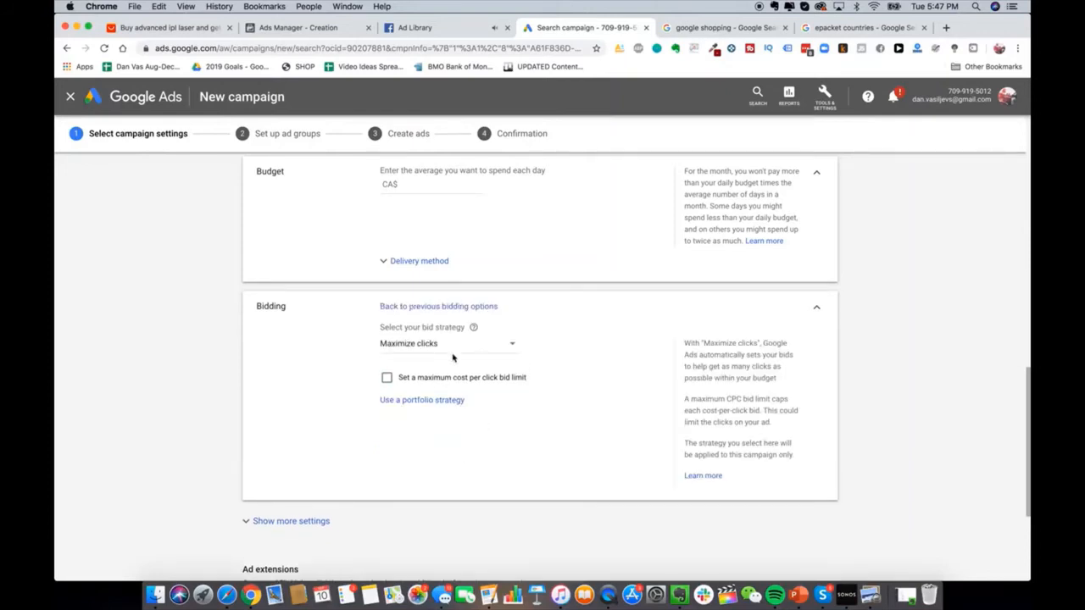
scroll(452, 357, "down", 1)
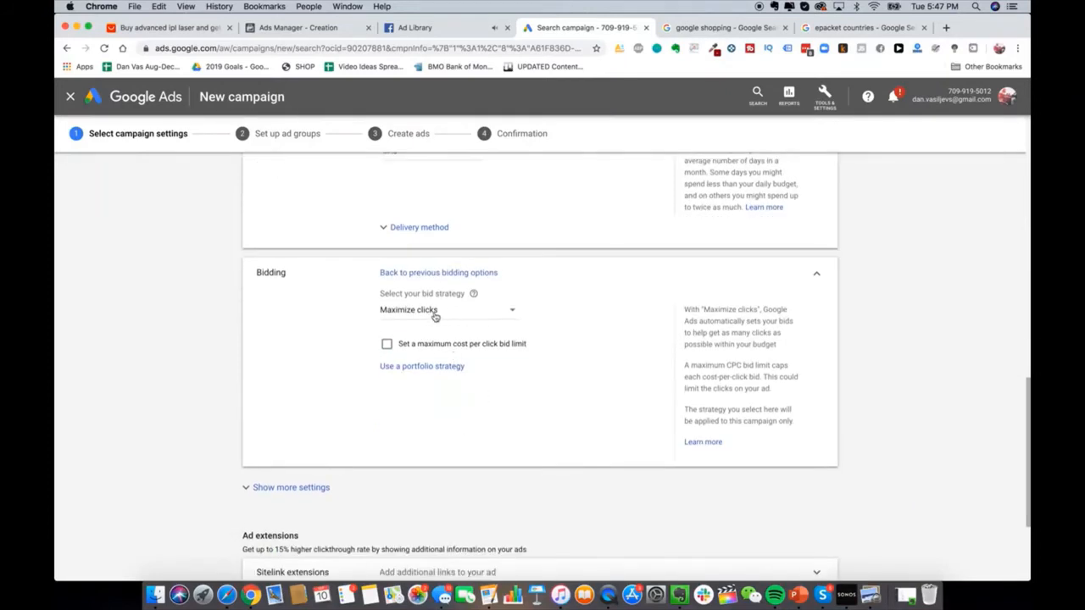
left_click(434, 312)
left_click(439, 378)
scroll(370, 372, "down", 3)
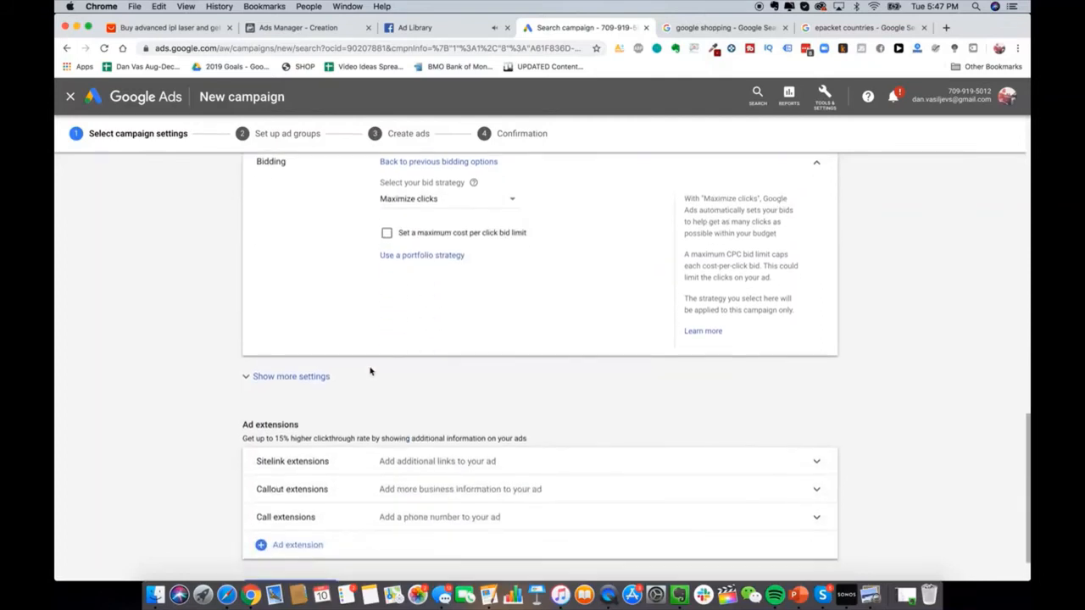
scroll(370, 371, "down", 2)
left_click(373, 321)
scroll(451, 293, "down", 1)
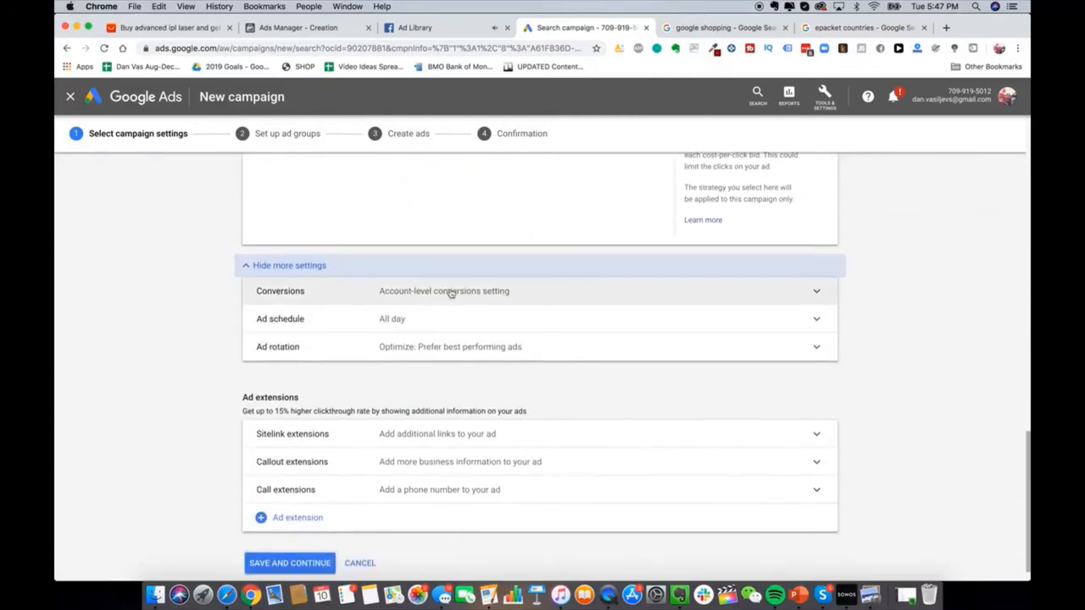
Step: Open Conversions in a new tab and start a new website conversion action
left_click(831, 100)
left_click(832, 99)
left_click(831, 102)
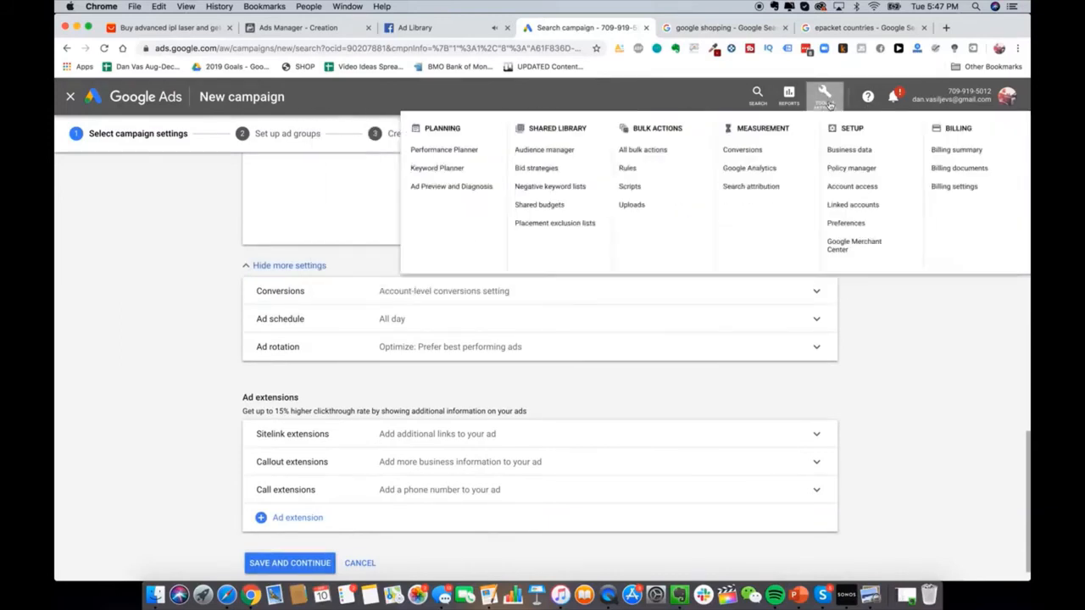
left_click(823, 101)
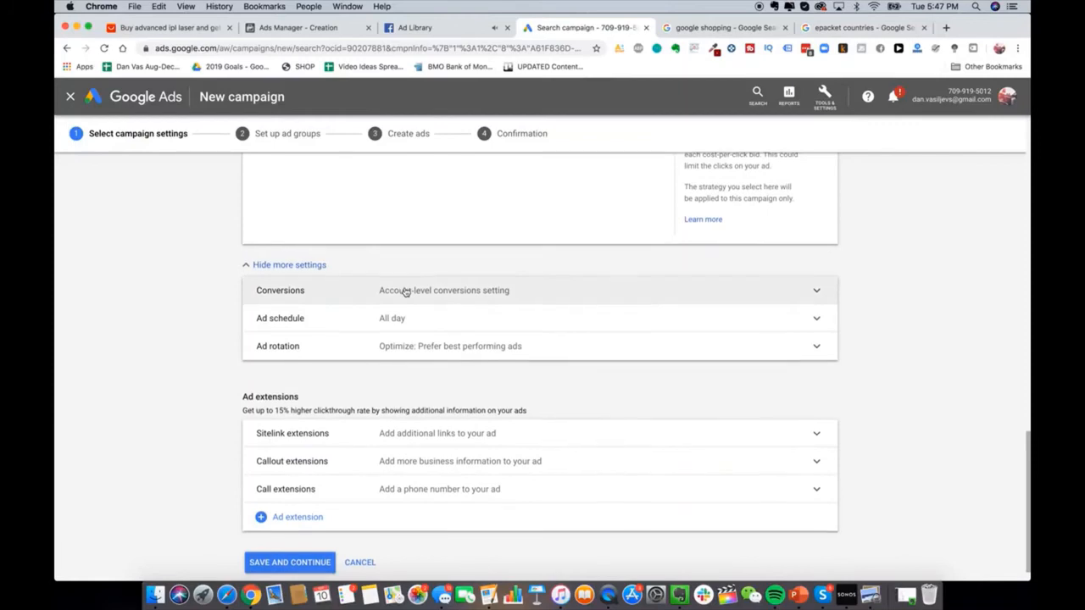
scroll(405, 290, "down", 1)
left_click(811, 99)
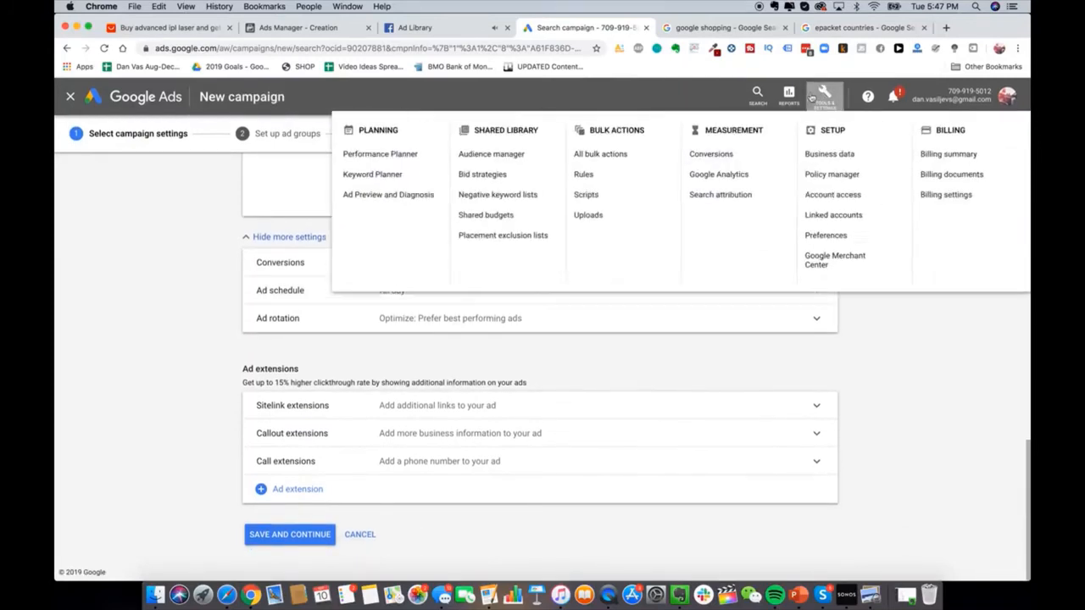
right_click(684, 163)
left_click(721, 170)
left_click(672, 29)
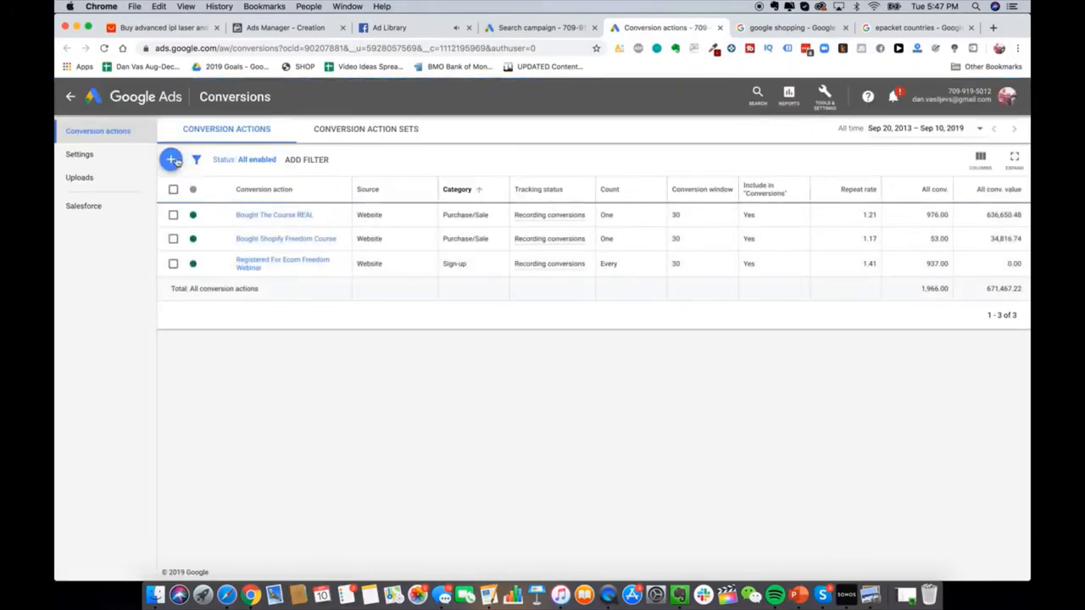
left_click(173, 161)
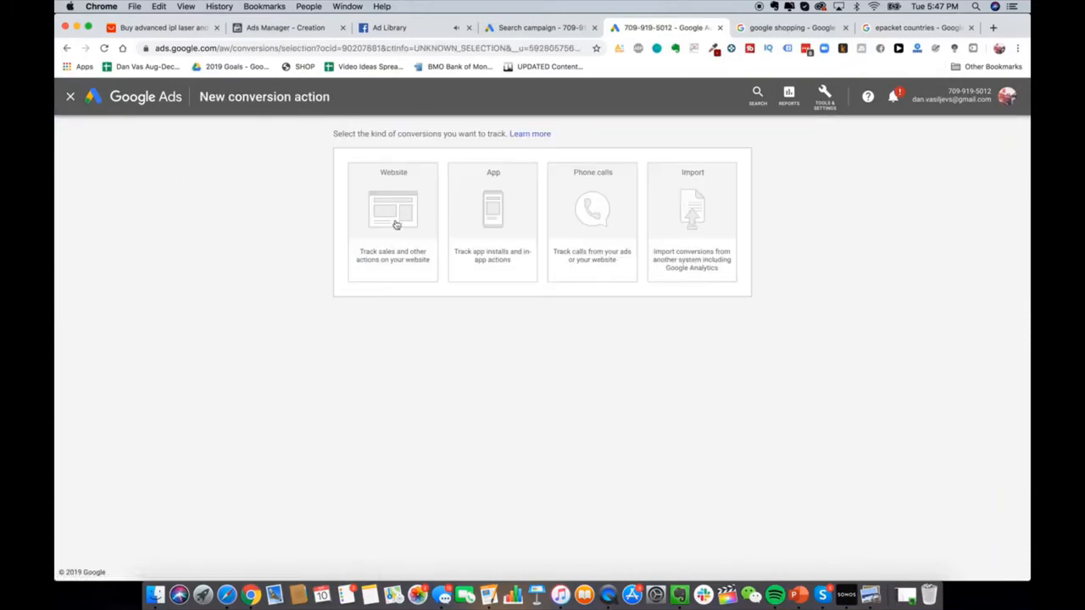
left_click(396, 225)
Step: Name the Purchase conversion action 'Purchased Glowy Skin Handset'
scroll(500, 343, "down", 3)
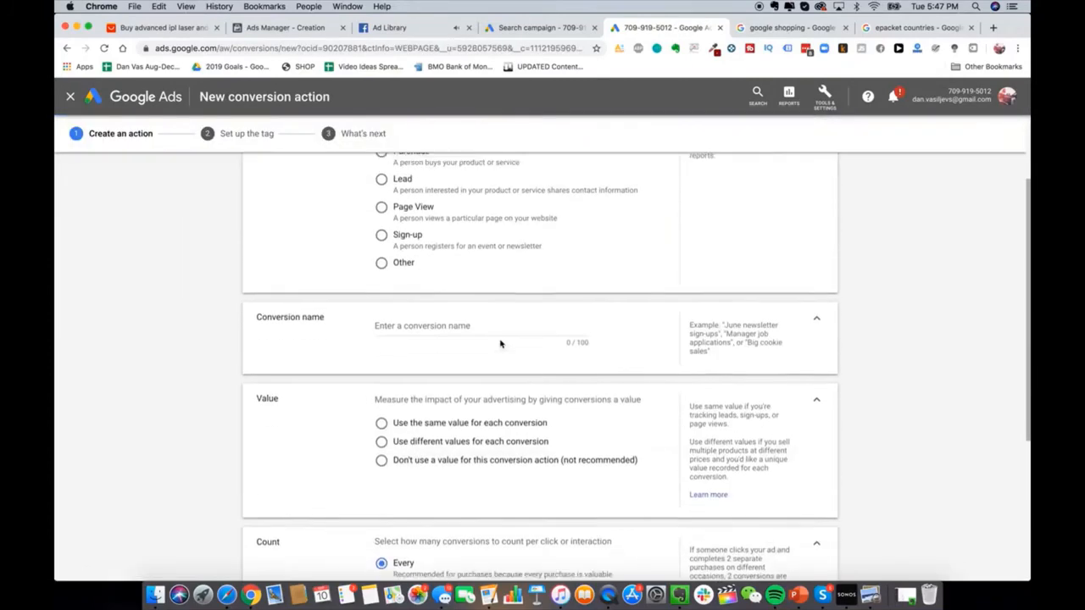
scroll(500, 344, "up", 2)
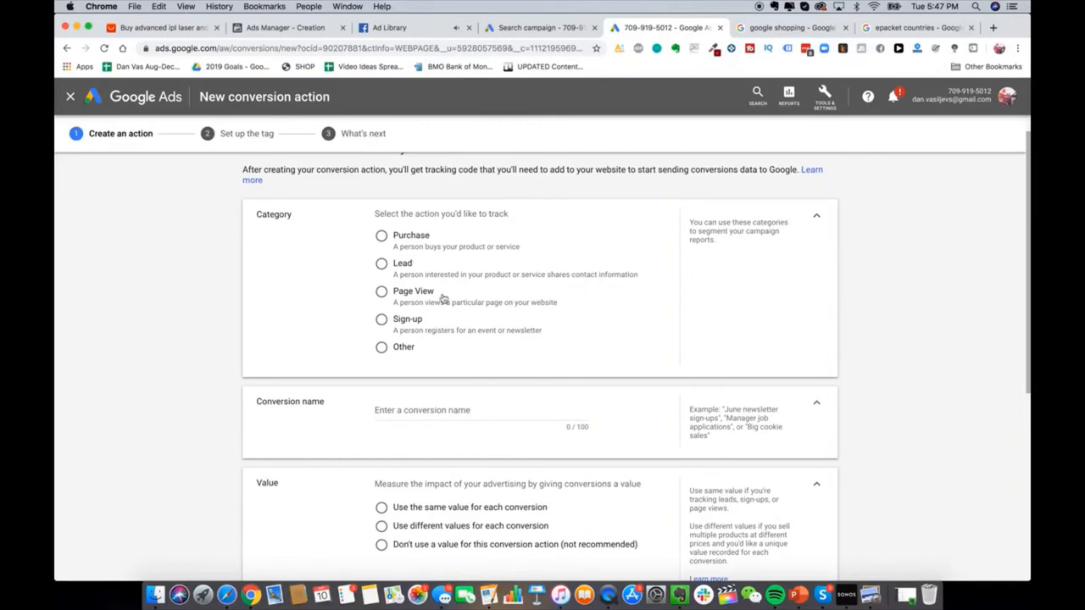
scroll(443, 296, "down", 2)
scroll(451, 321, "down", 3)
scroll(452, 322, "down", 3)
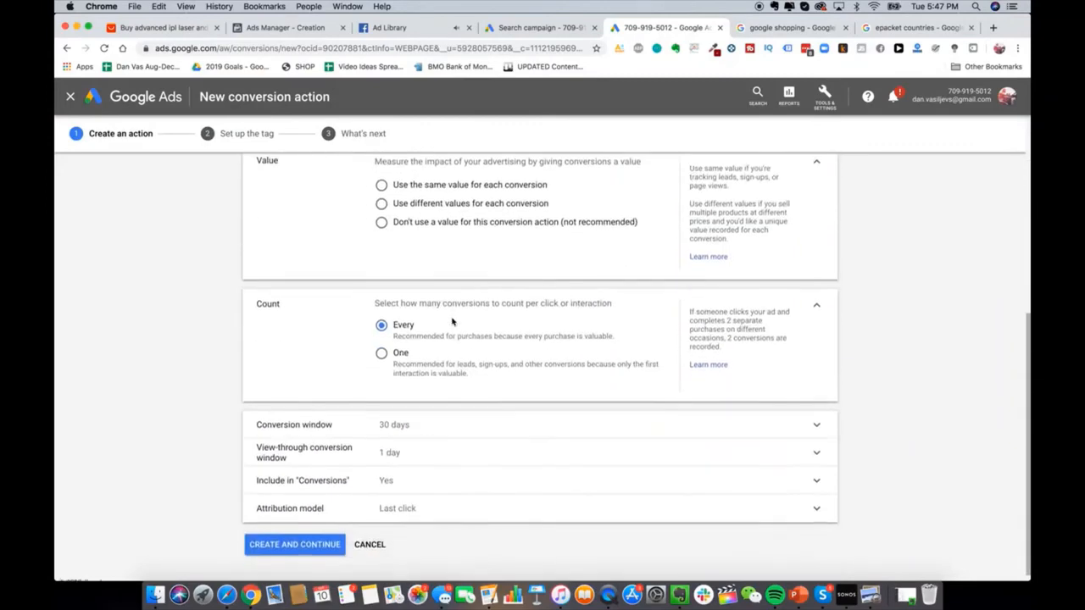
scroll(448, 322, "up", 5)
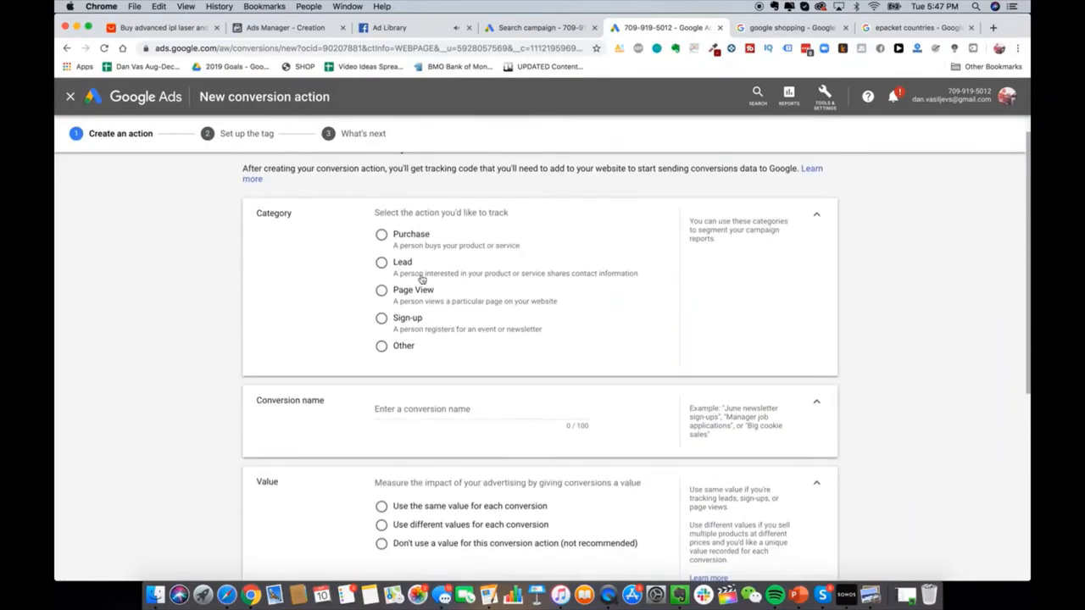
scroll(419, 280, "up", 1)
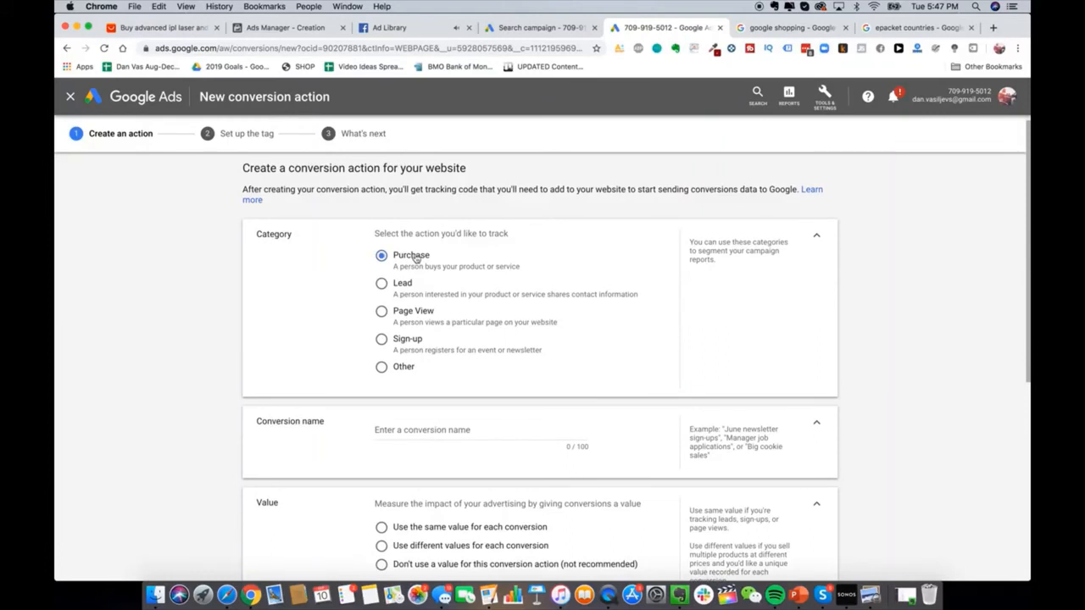
scroll(471, 373, "down", 3)
left_click(474, 354)
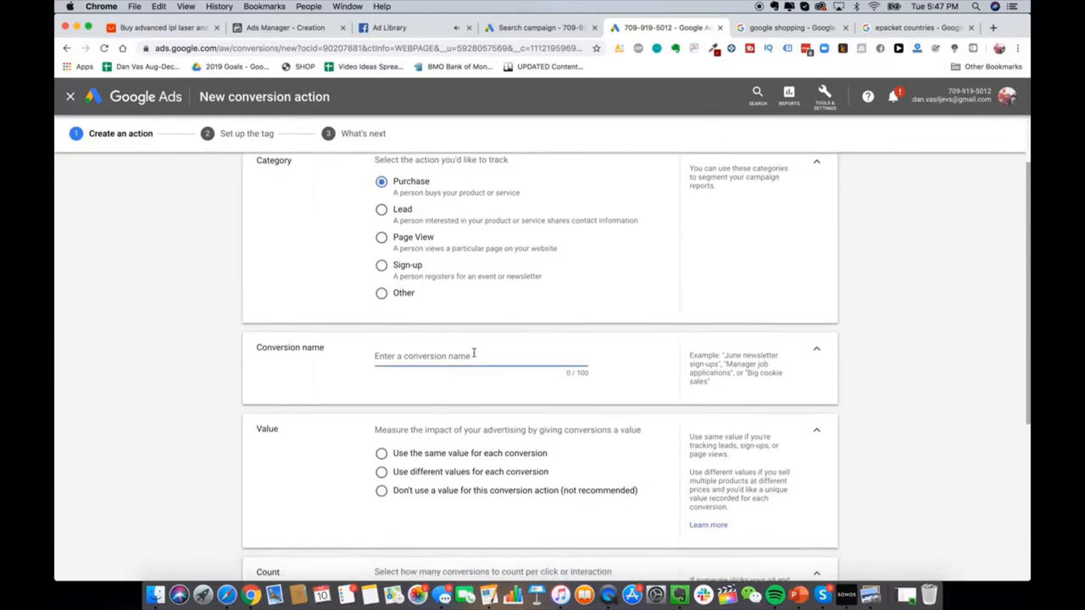
type("Purchased Glowy Skin Handset")
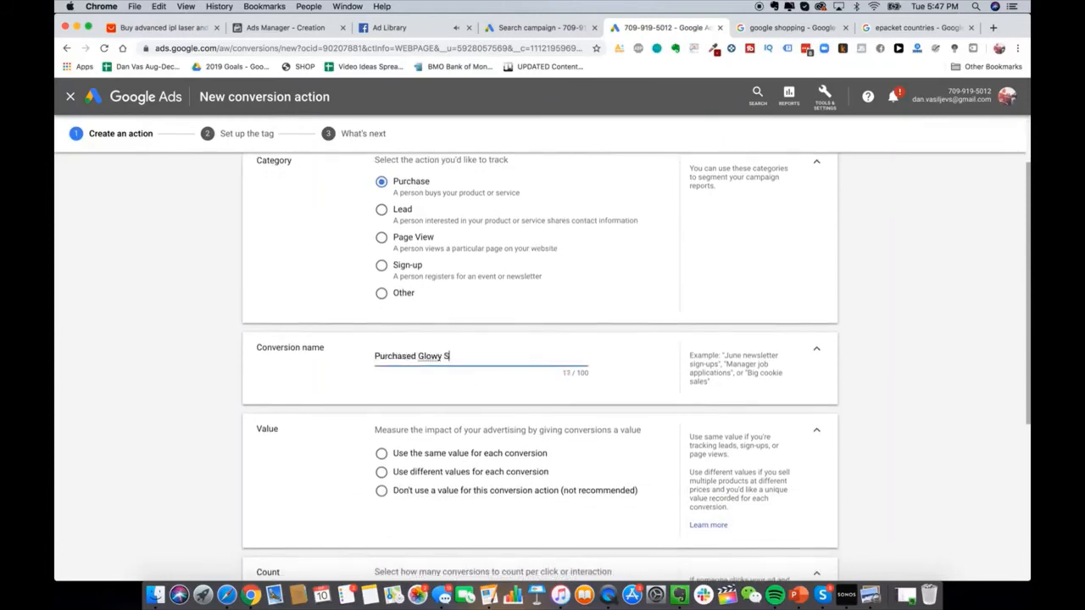
Step: Use a different value per conversion, in US Dollars with a 229 default, and create the action
scroll(476, 360, "down", 3)
left_click(476, 361)
scroll(476, 360, "down", 3)
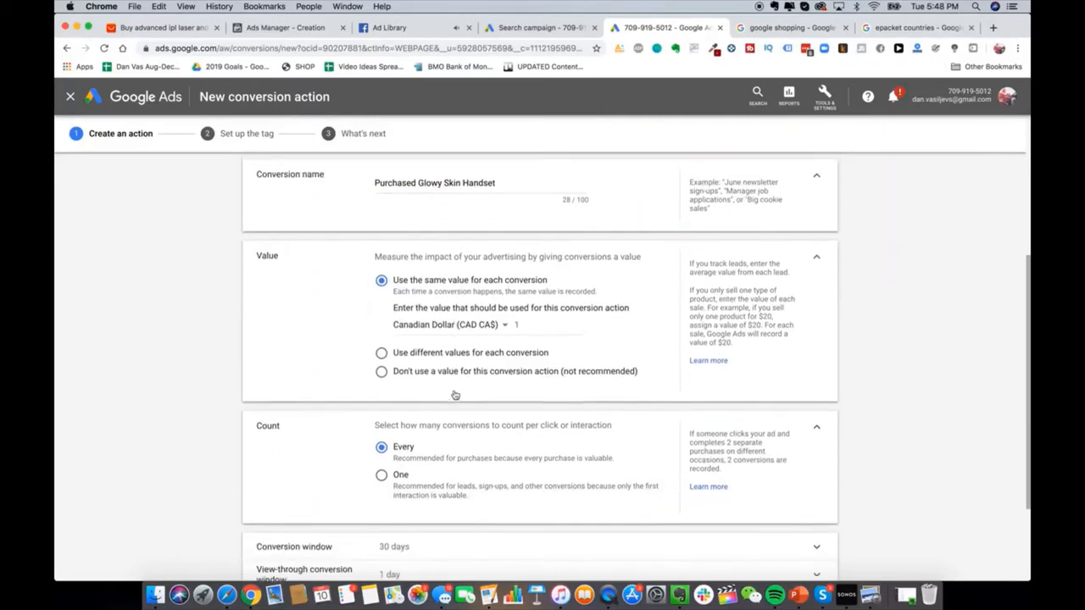
left_click(485, 350)
left_click(536, 349)
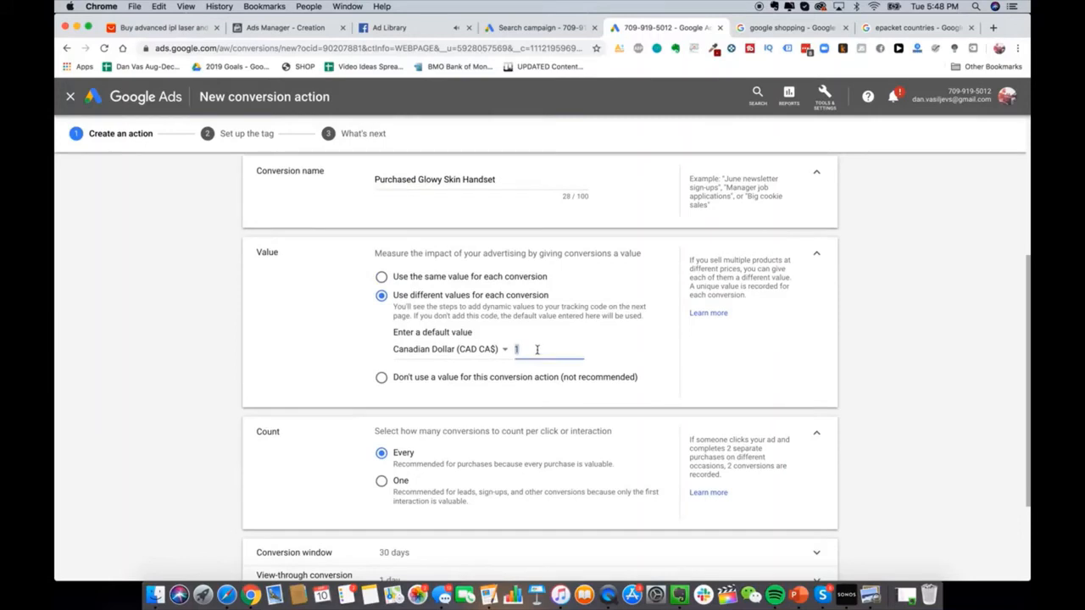
left_click(496, 356)
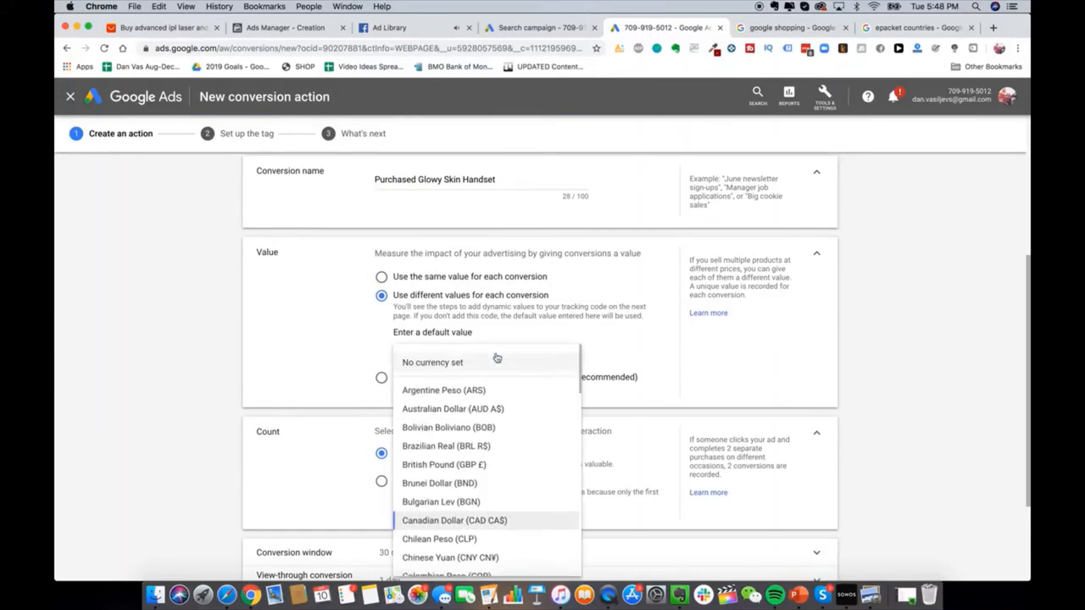
scroll(497, 448, "down", 10)
left_click(450, 521)
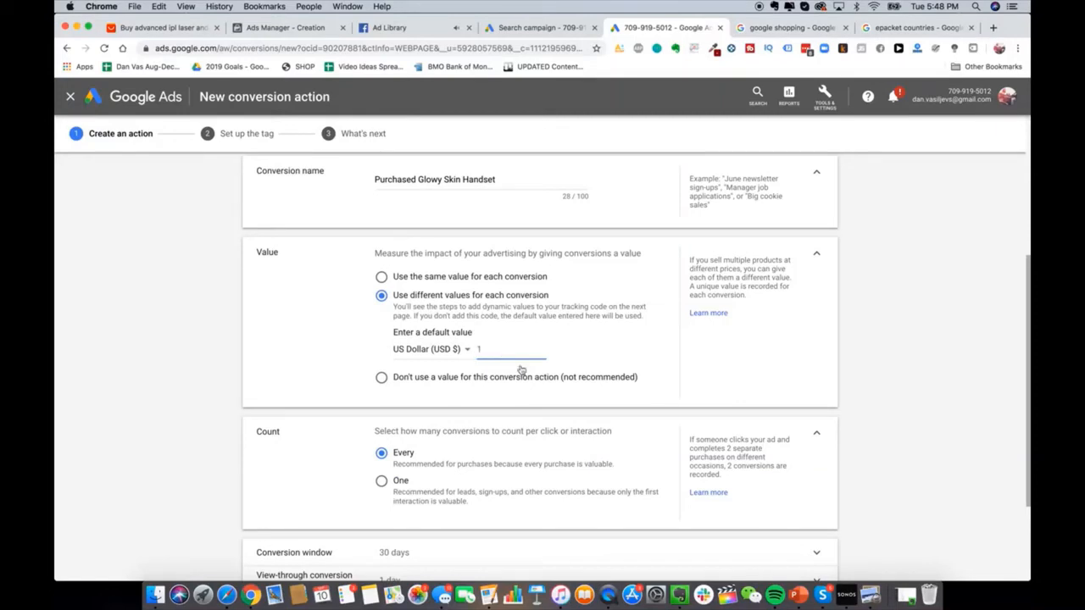
scroll(481, 349, "down", 2)
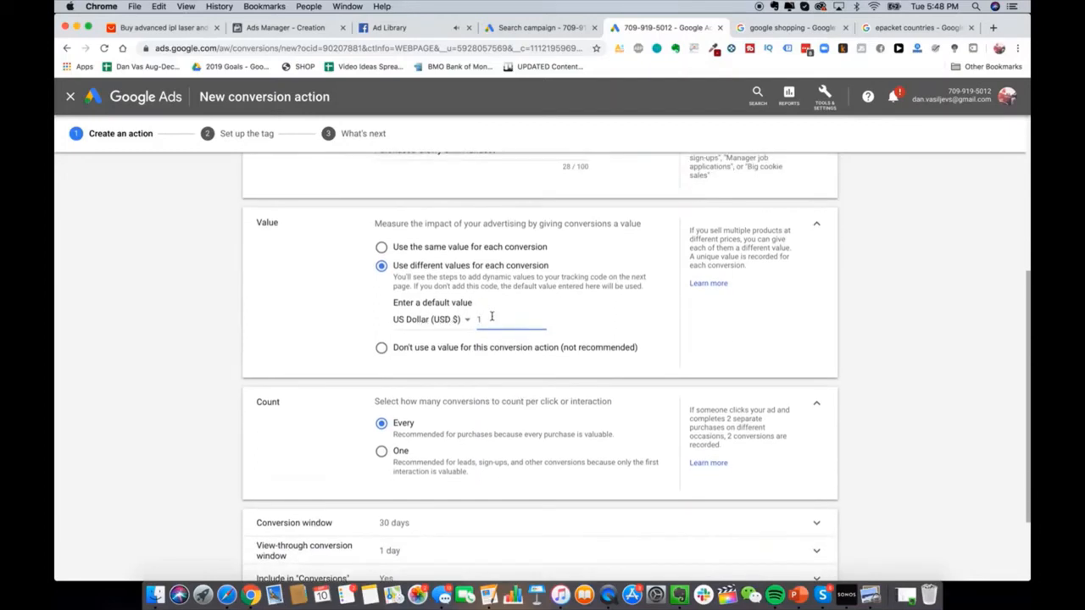
key("BackSpace")
type("229")
scroll(473, 398, "down", 5)
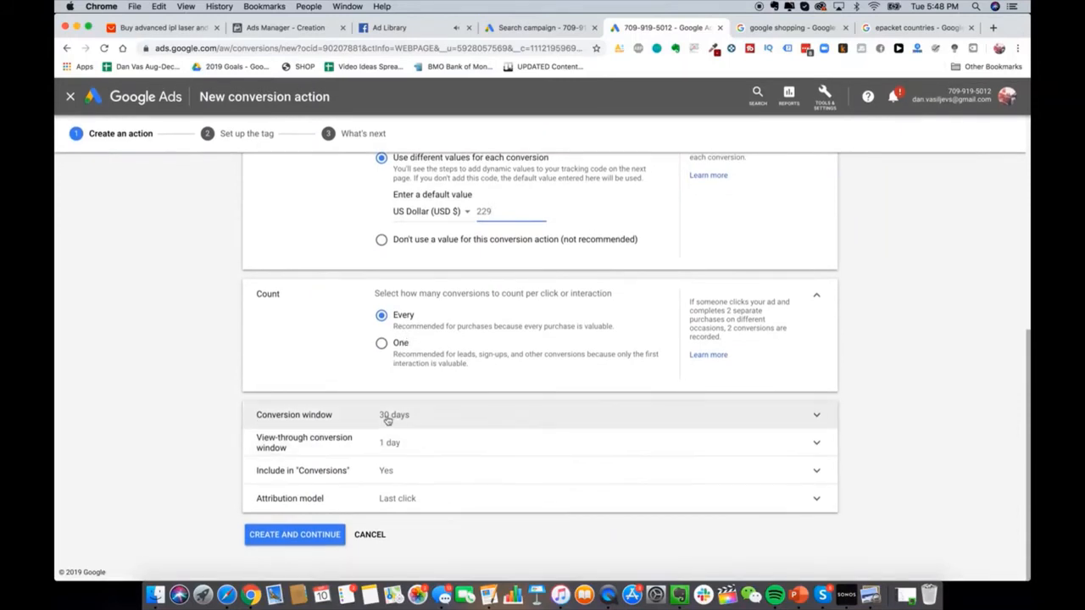
left_click(313, 536)
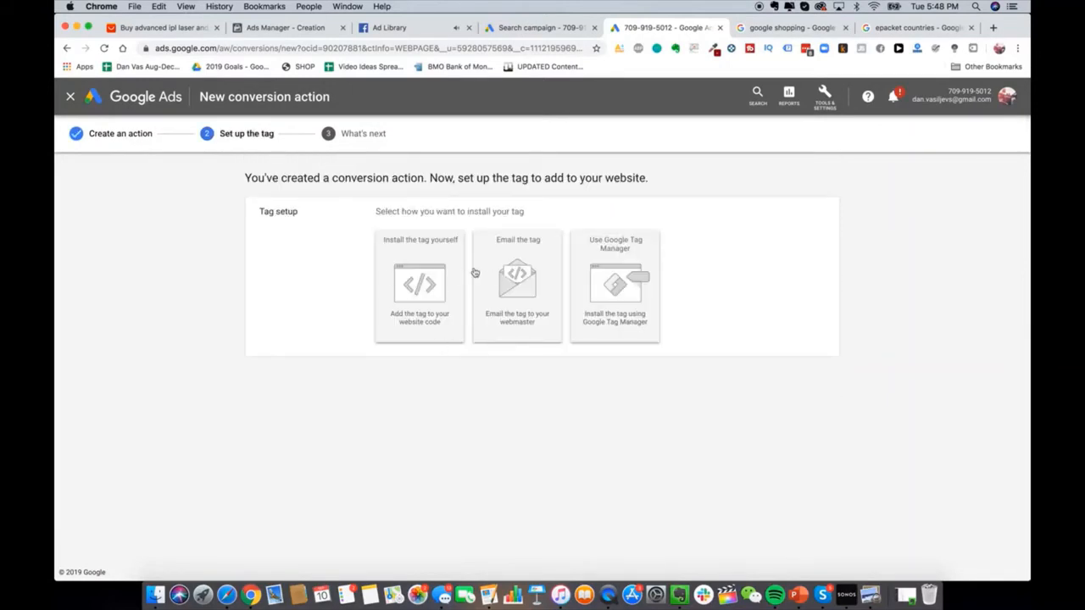
Step: Choose to install the tag yourself, select the global site tag code, and switch to Shopify's guide
left_click(432, 265)
scroll(456, 403, "down", 3)
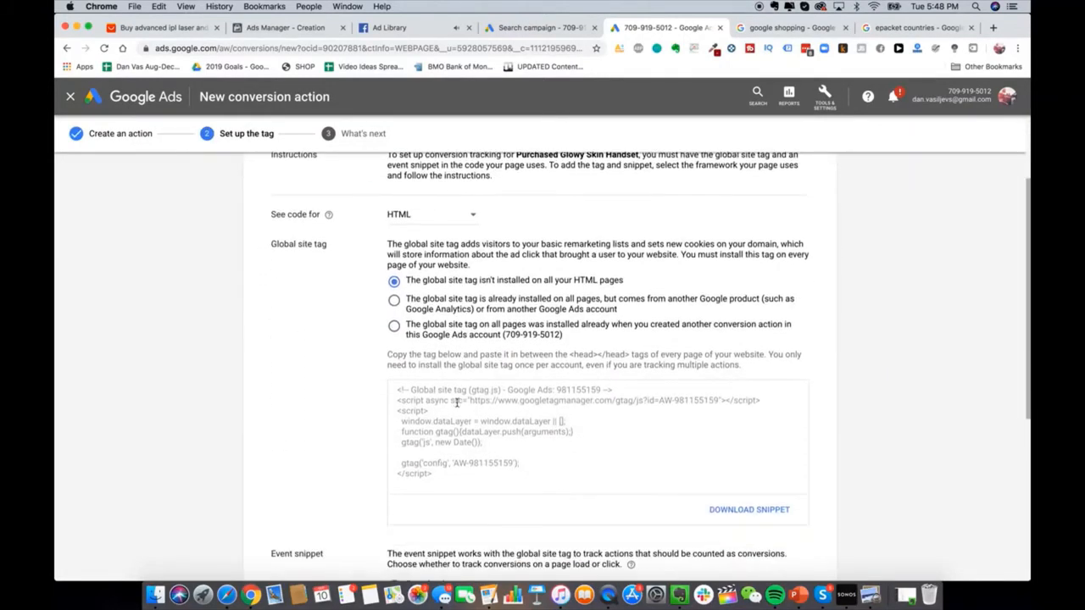
scroll(526, 311, "down", 1)
left_click(493, 376)
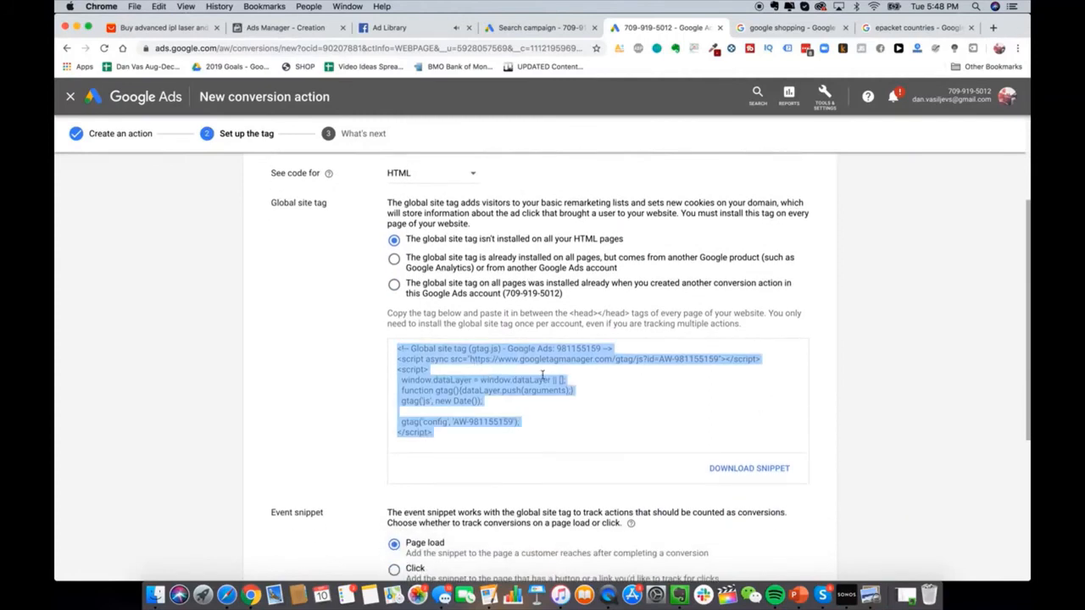
left_click(766, 31)
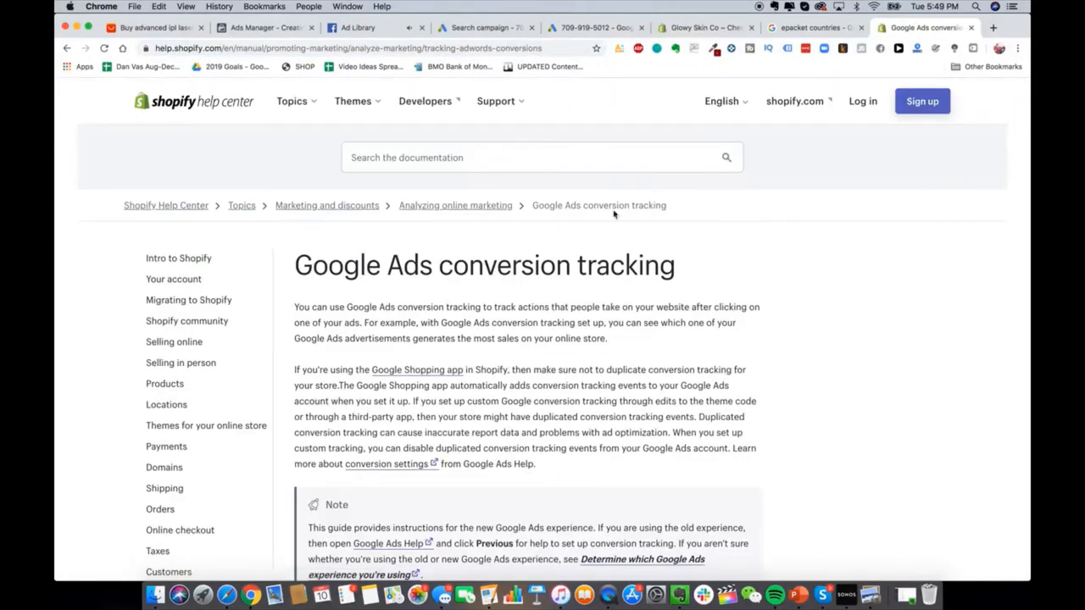
Step: Scroll the Shopify guide down to Step 2: Install the global site tag
scroll(436, 214, "down", 8)
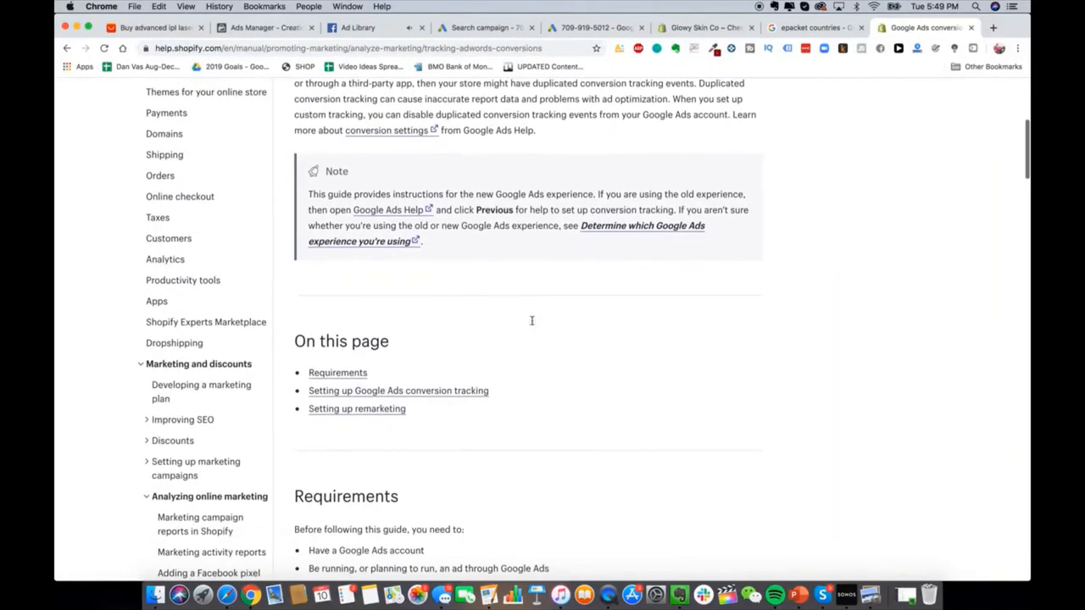
scroll(485, 330, "down", 6)
scroll(485, 330, "down", 5)
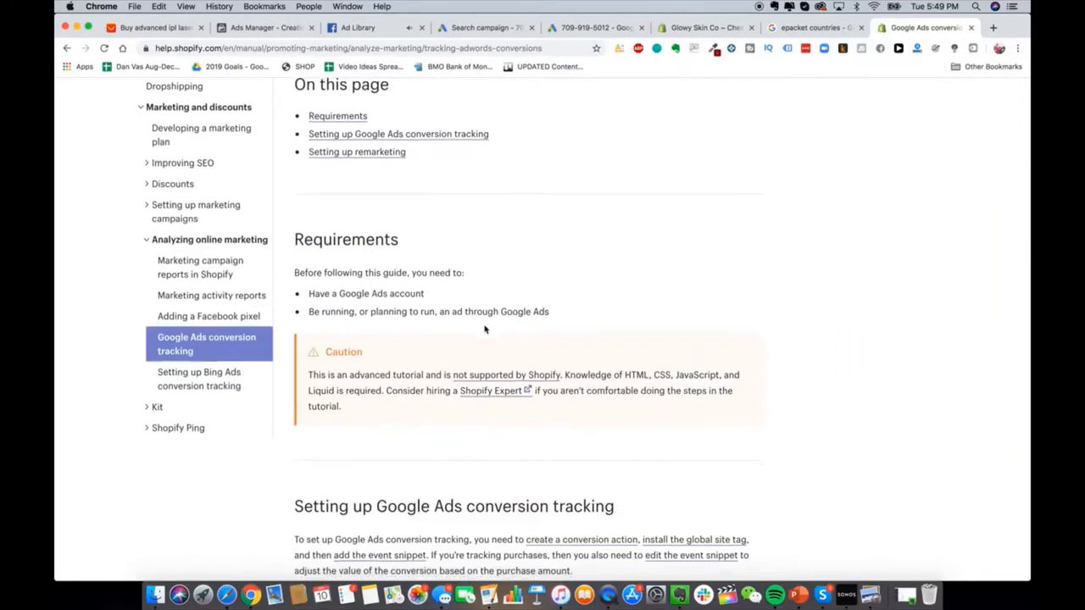
scroll(484, 328, "down", 6)
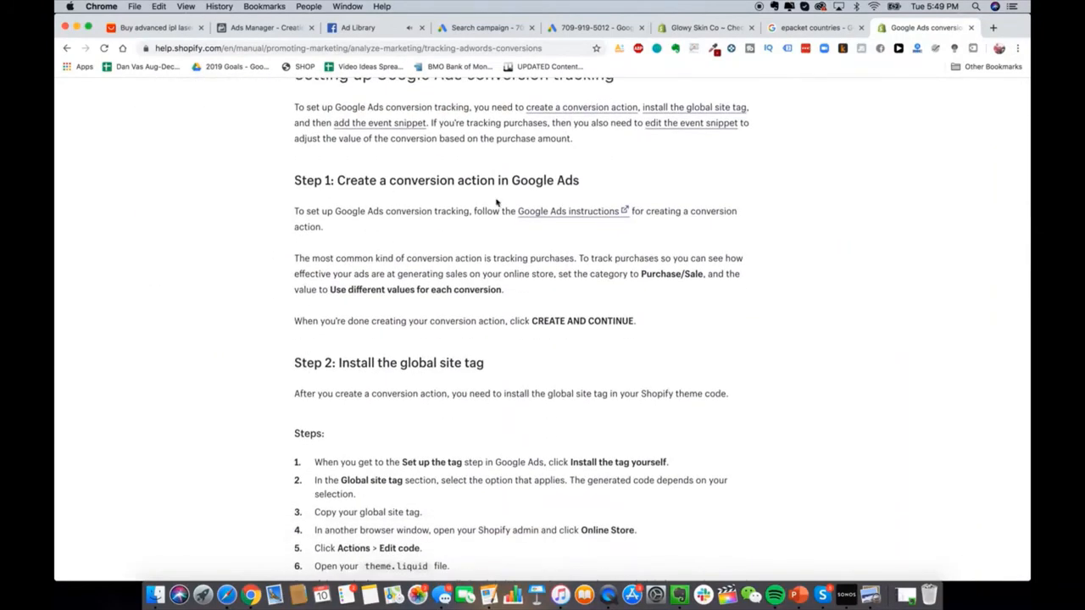
scroll(452, 274, "down", 6)
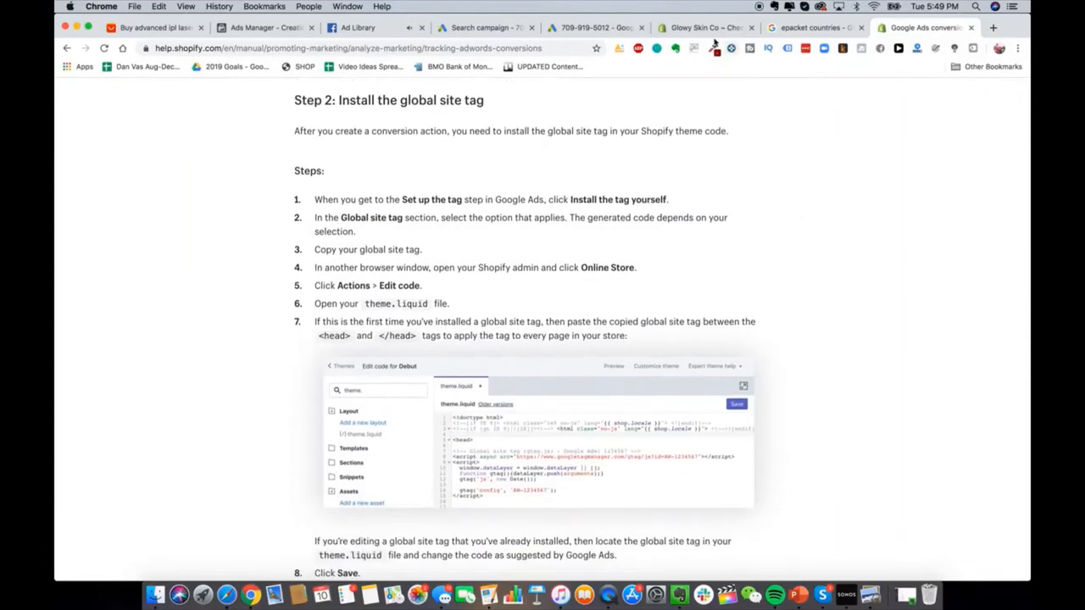
Step: Open the code editor for the live Debut theme in the Glowy Skin Co store
left_click(691, 31)
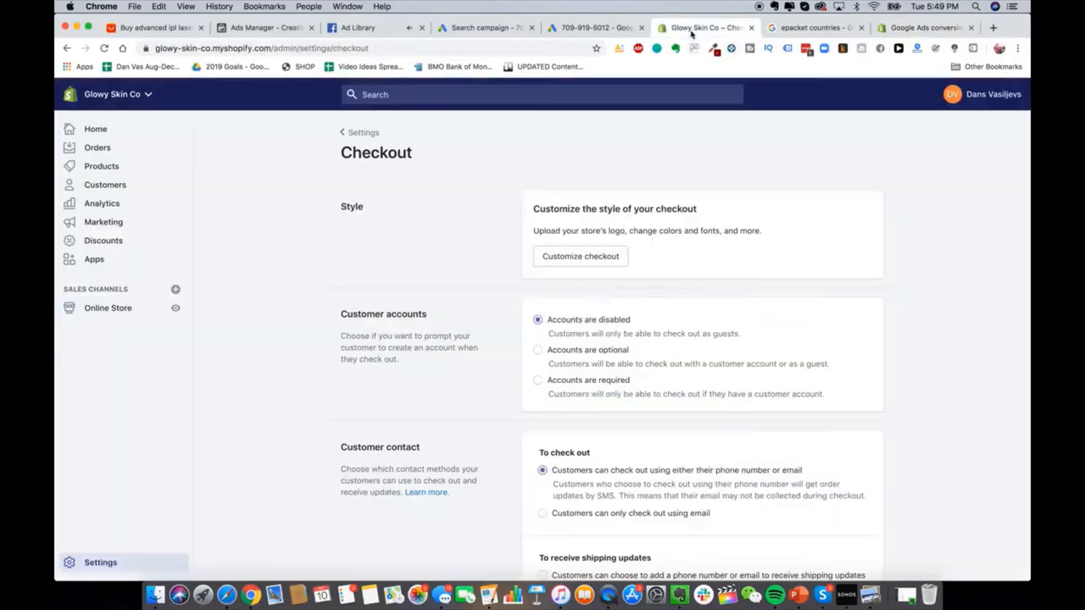
left_click(109, 309)
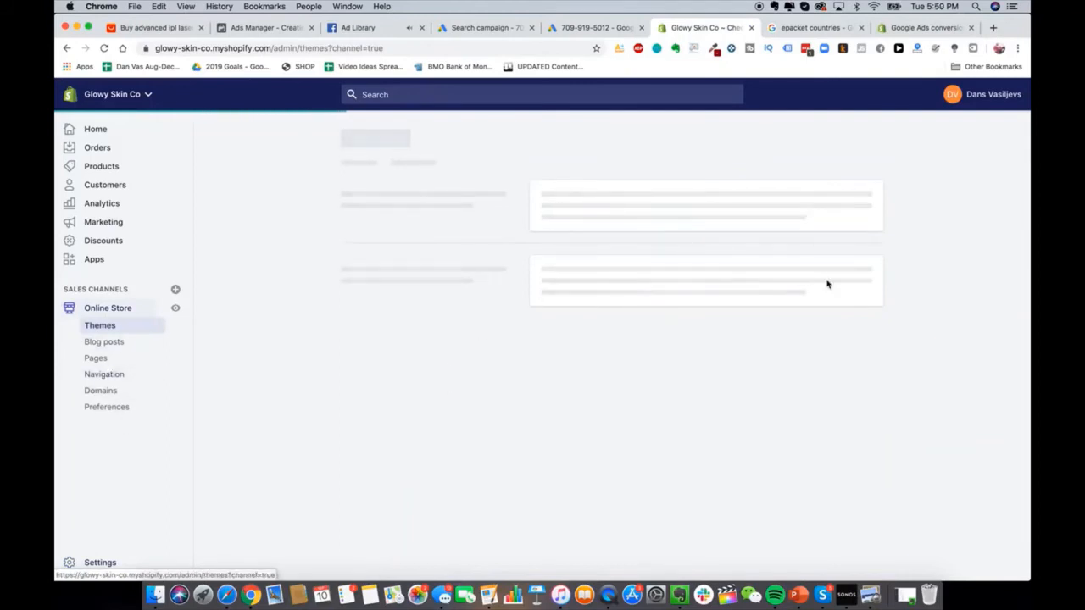
left_click(795, 219)
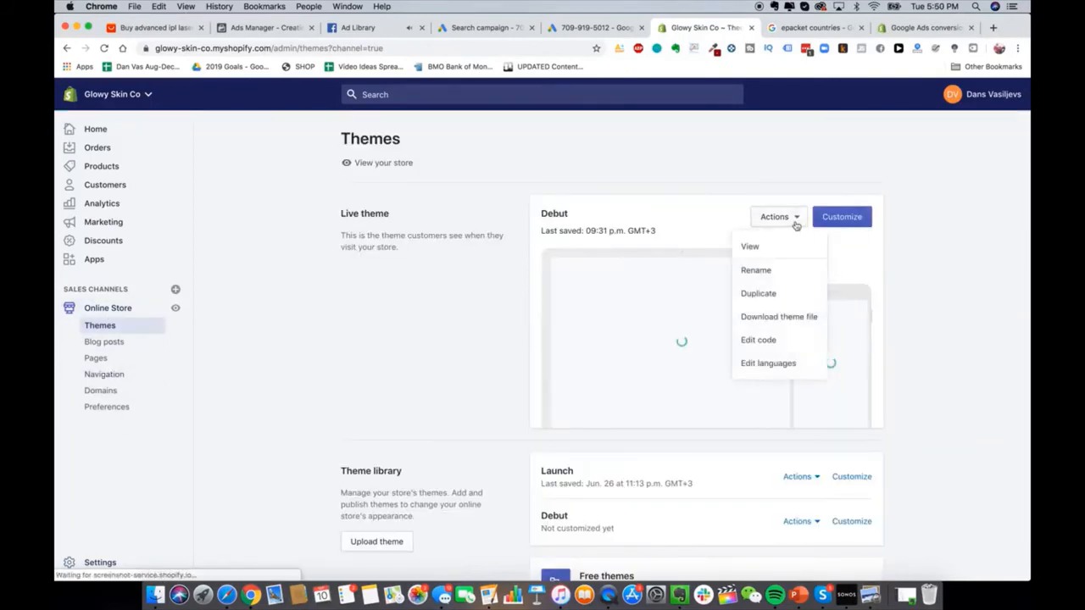
left_click(771, 217)
left_click(770, 217)
left_click(790, 345)
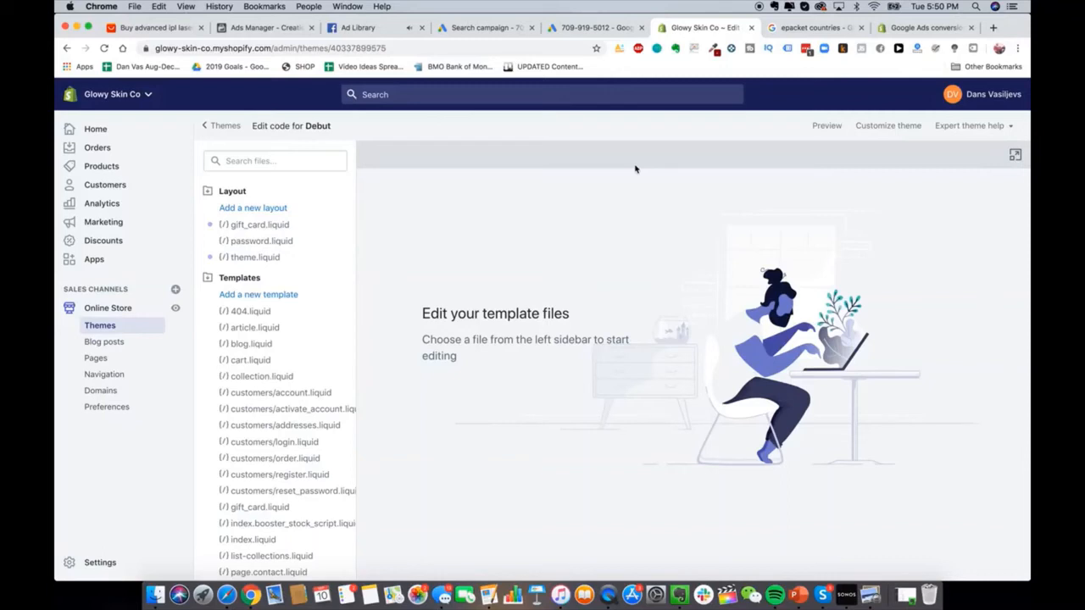
Step: Find and open the theme.liquid file in the theme code
scroll(279, 443, "down", 5)
scroll(230, 344, "up", 5)
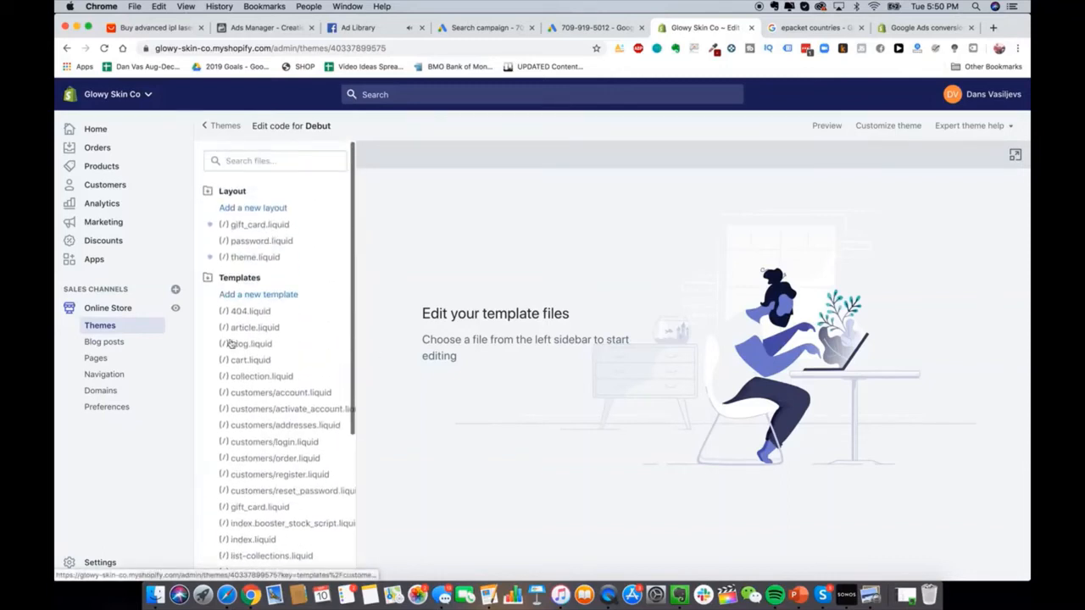
scroll(250, 431, "down", 5)
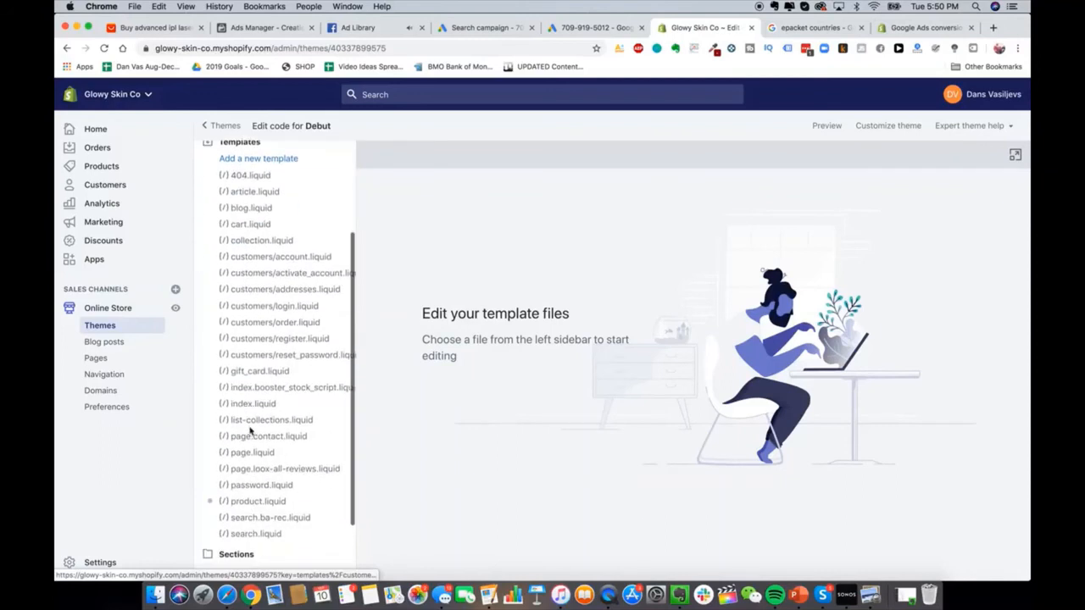
scroll(250, 431, "down", 2)
left_click(243, 492)
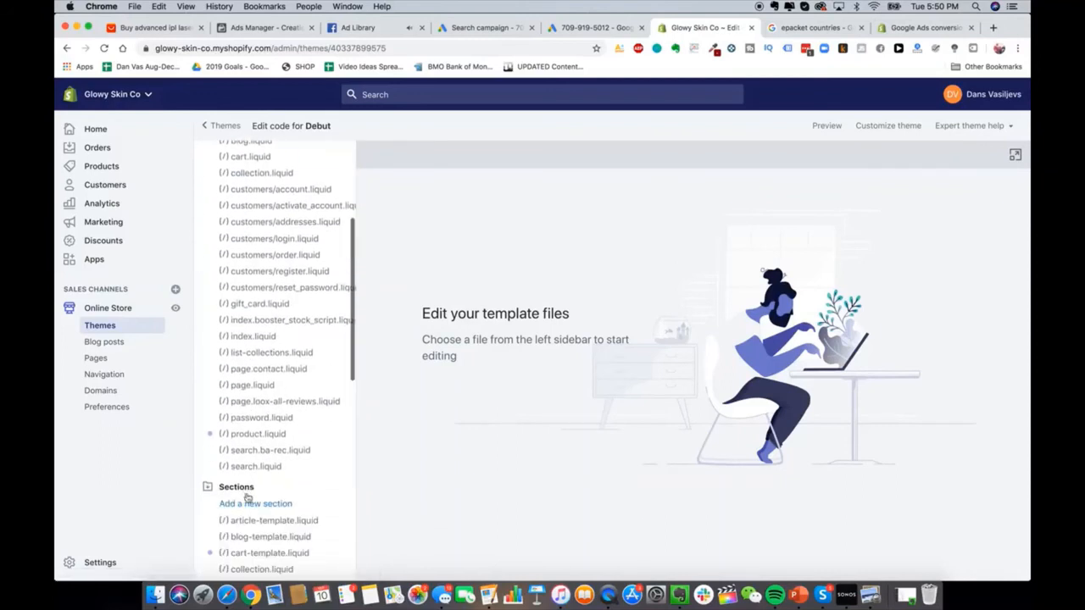
left_click(292, 160)
type("theme.liquid")
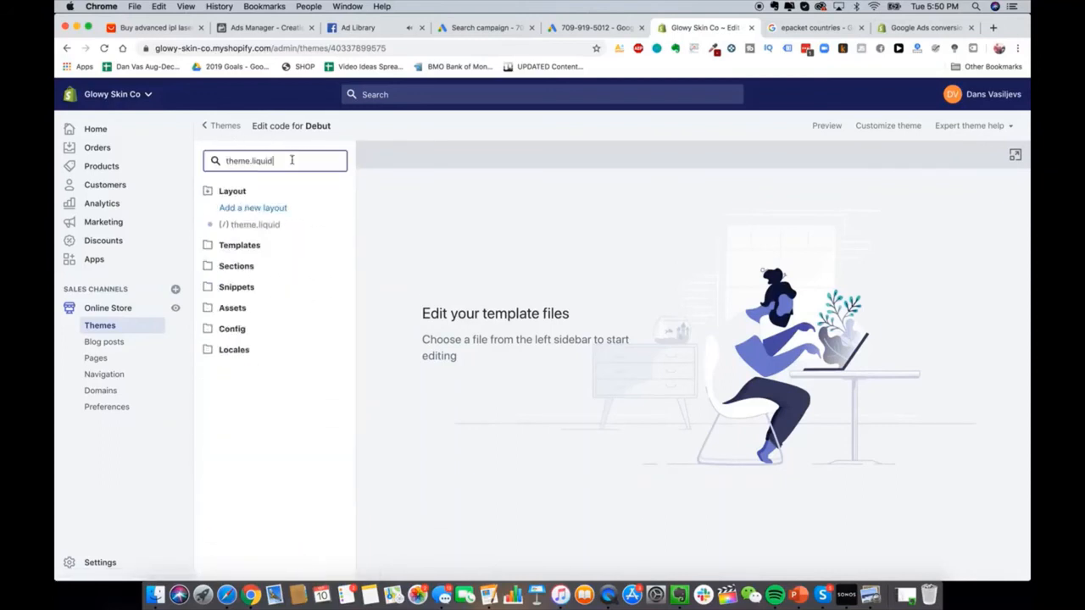
left_click(256, 225)
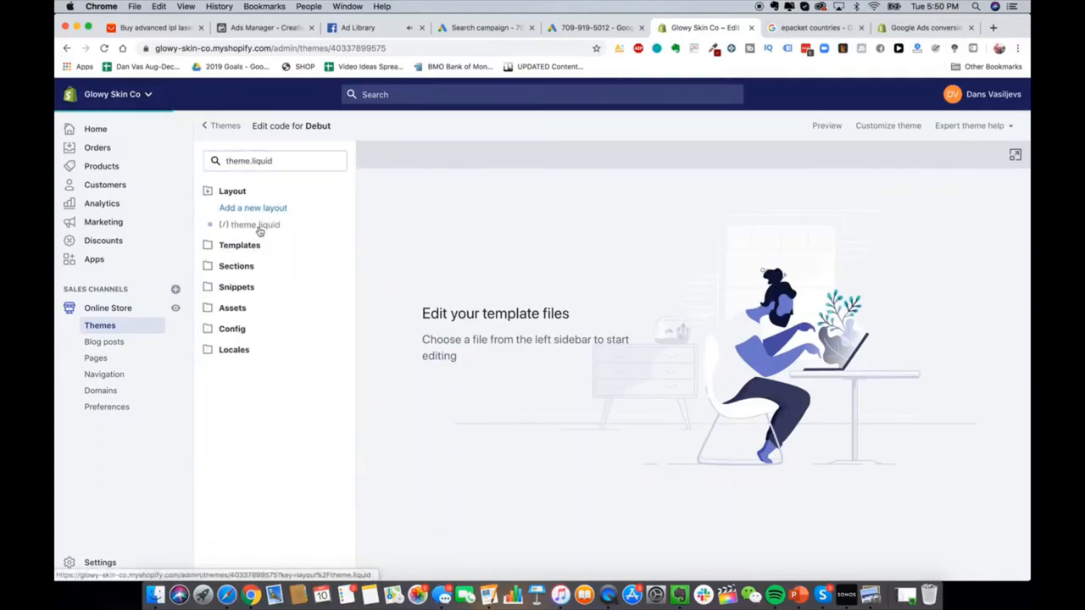
Step: Check the conversion tracking guide, then return to theme.liquid
scroll(563, 264, "down", 2)
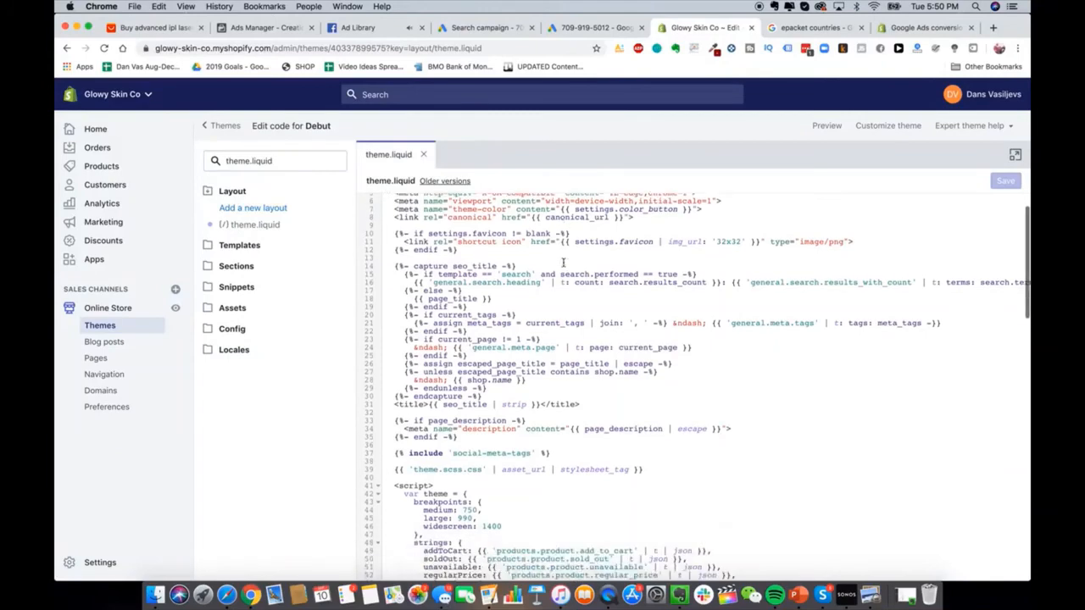
left_click(917, 29)
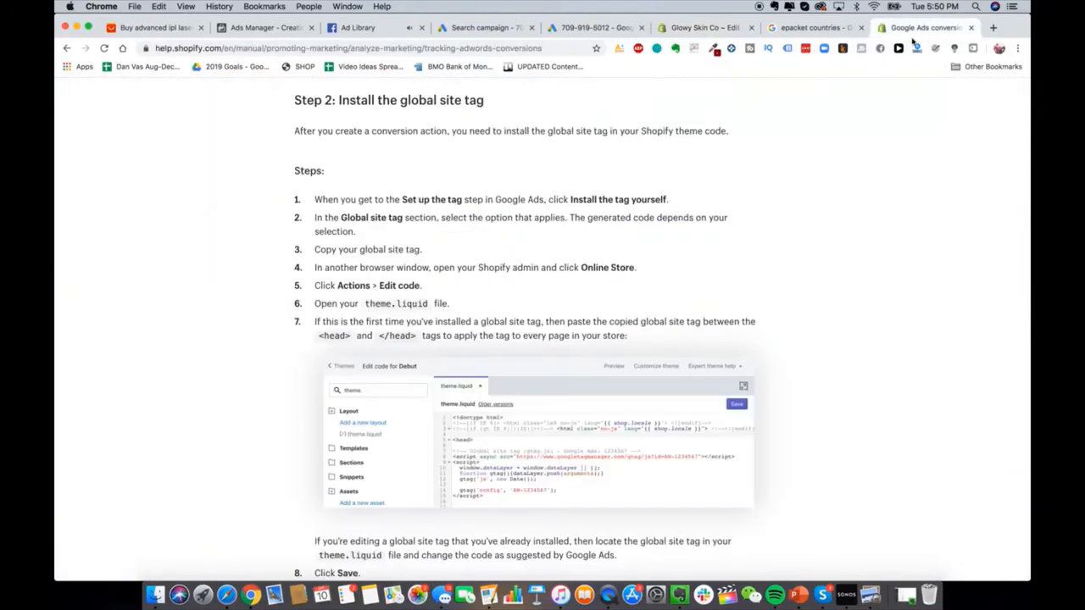
scroll(577, 299, "down", 2)
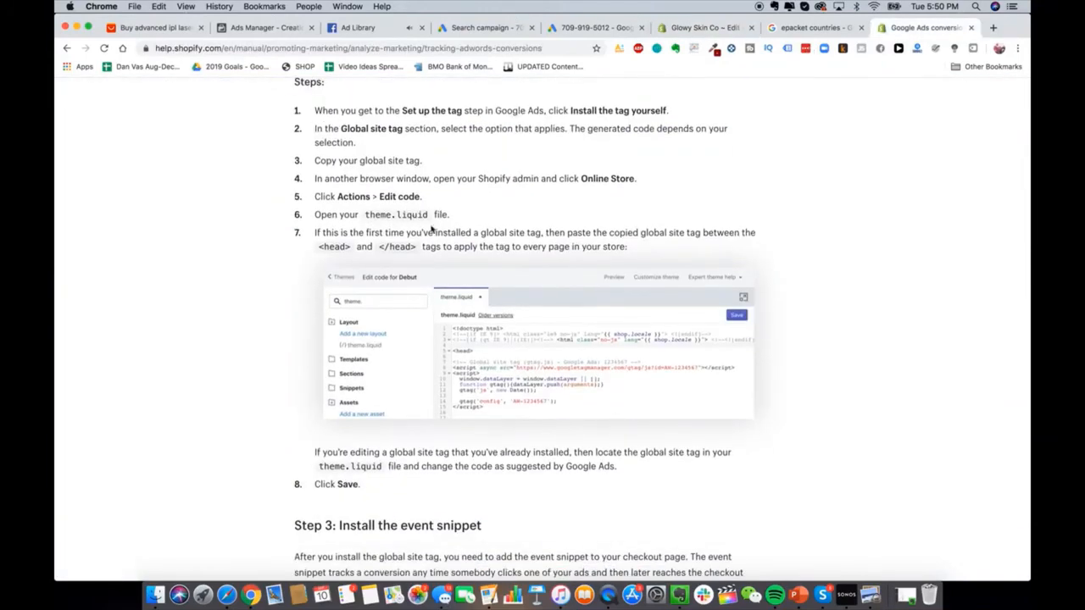
scroll(554, 246, "down", 2)
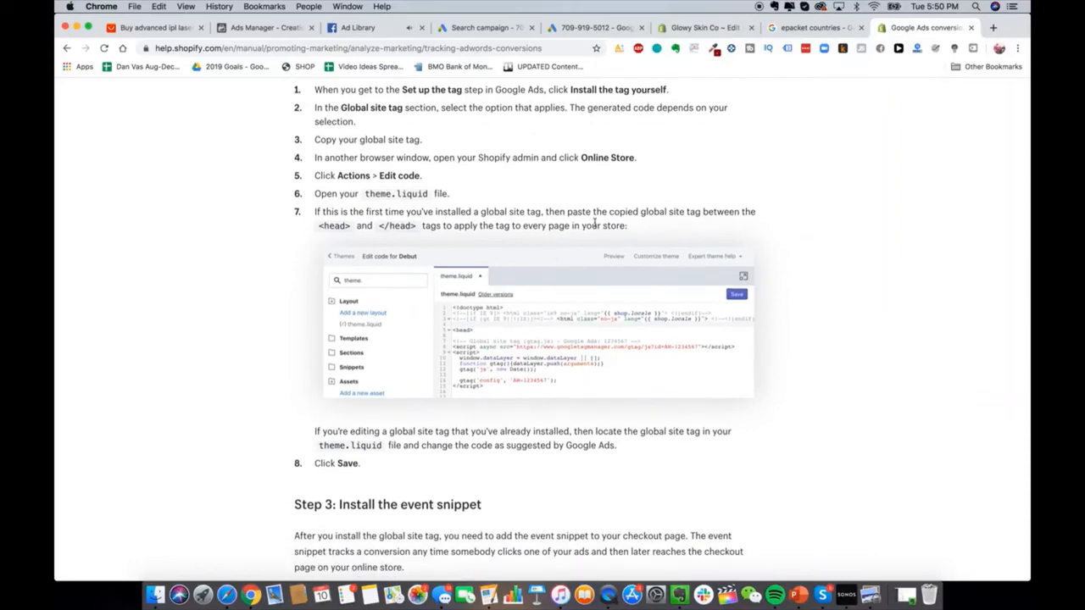
left_click(819, 29)
left_click(670, 24)
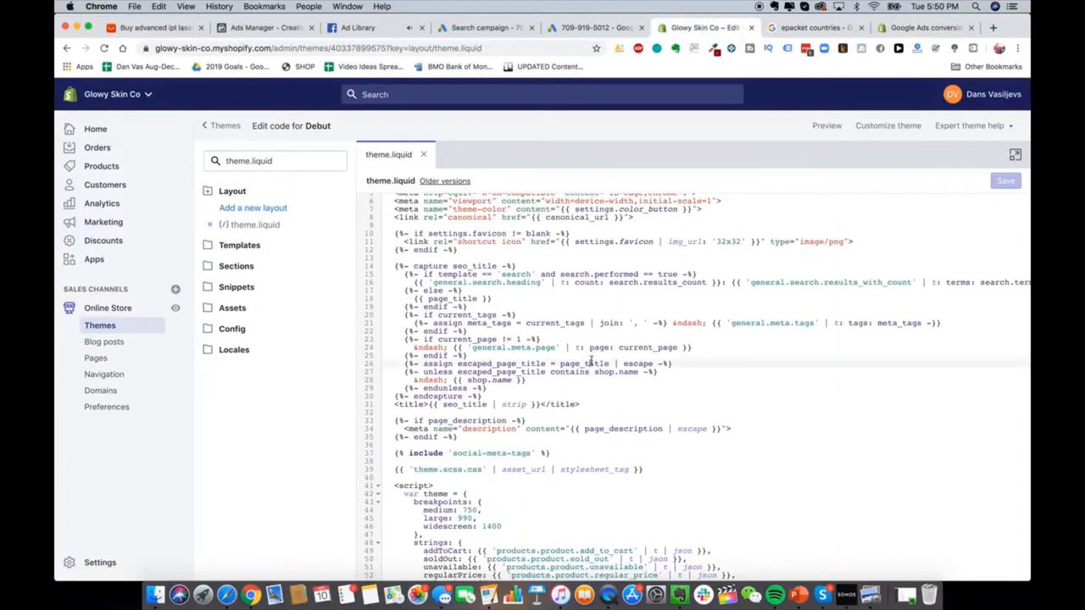
scroll(591, 363, "up", 2)
Step: Search theme.liquid for /head and add an empty line above the closing head tag
key("super+f")
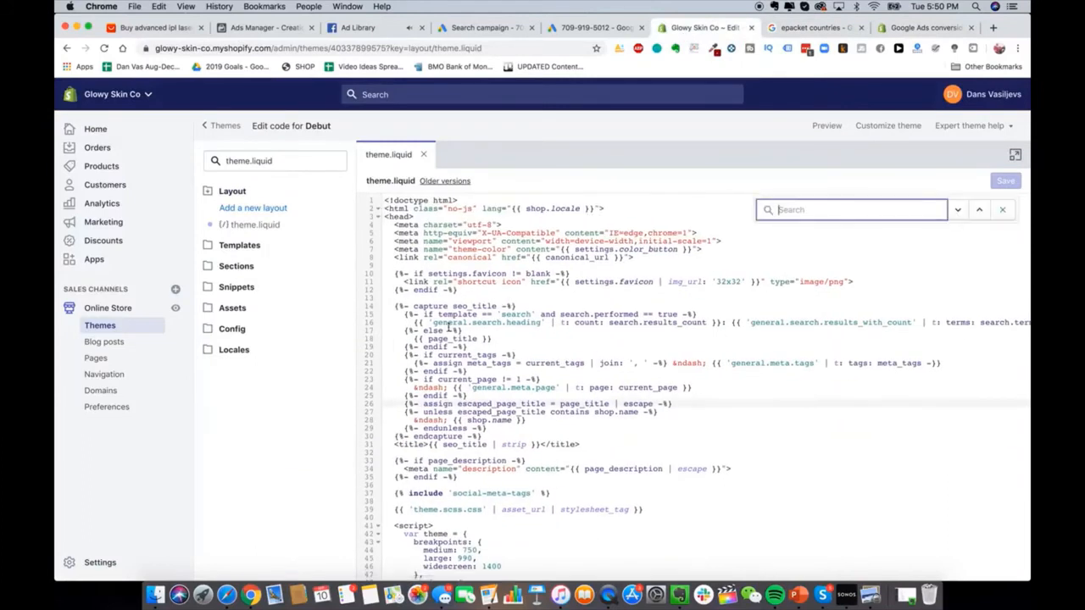
scroll(450, 327, "down", 2)
scroll(432, 281, "up", 1)
scroll(451, 289, "down", 1)
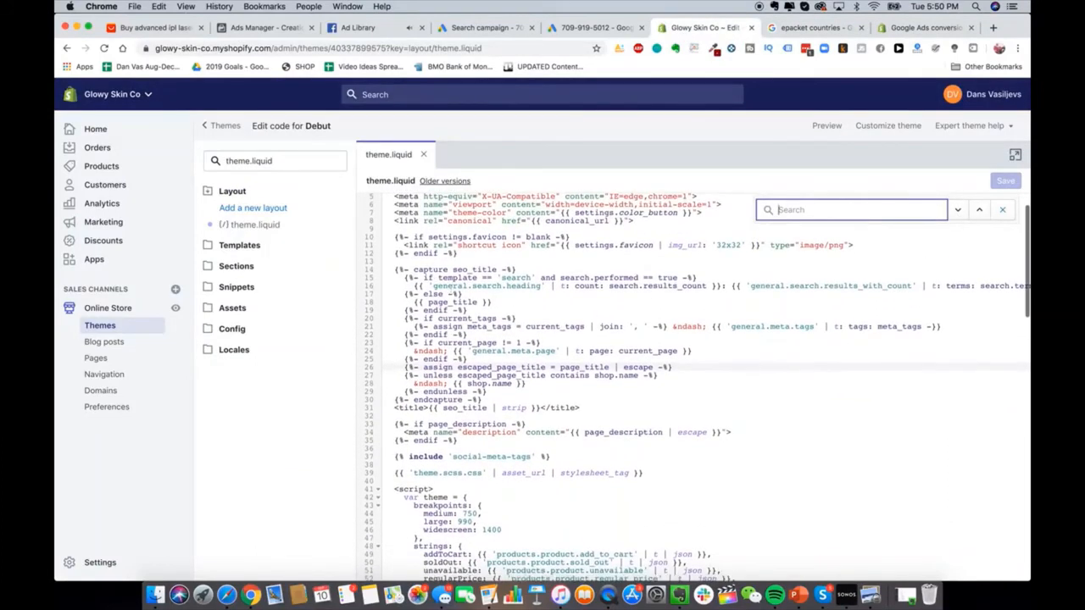
type("/head")
key("Return")
scroll(451, 297, "up", 3)
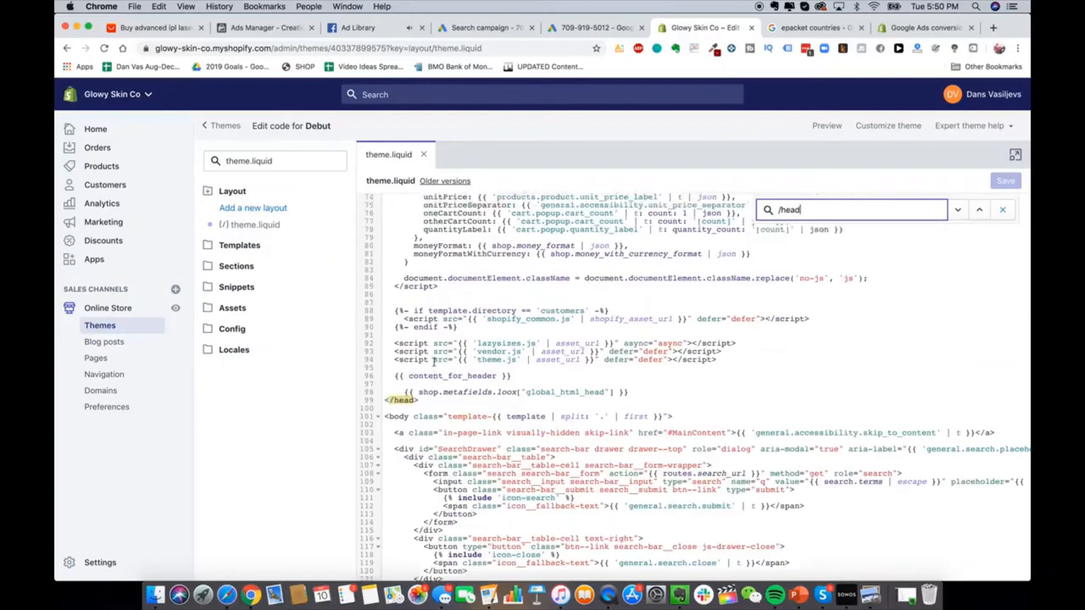
left_click(629, 473)
key("Return")
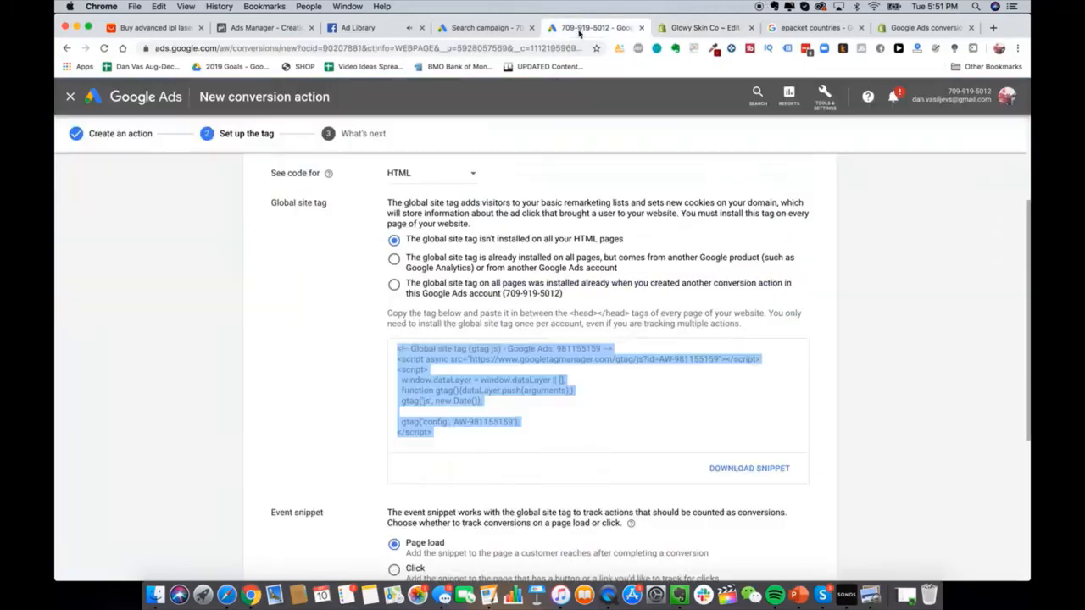
Step: Paste the Google Ads global site tag on the new line above </head>
left_click(579, 31)
left_click(704, 27)
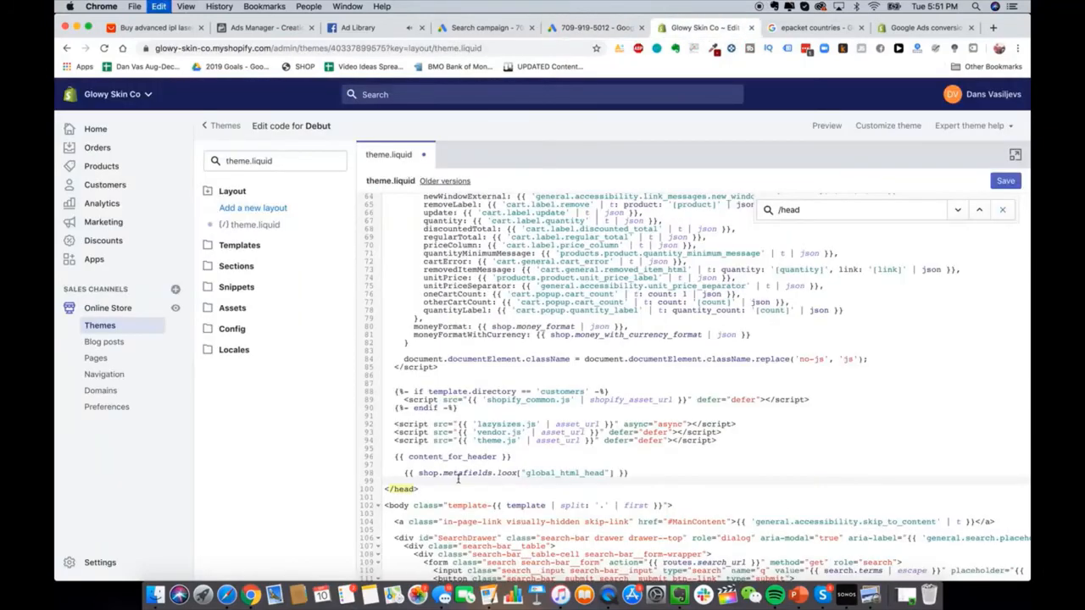
type("<!-- Global site tag (gtag.js) - Google Ads: 981155159 --> <script async src=\"https://www.googletagmanager.com/gtag/js?id=AW-981155159\"></script> <script>   window.dataLayer = window.dataLayer || [];   function gtag(){dataLayer.push(arguments);}   gtag('js', new Date());    gtag('config', 'AW-981155159'); </script>")
scroll(475, 489, "down", 3)
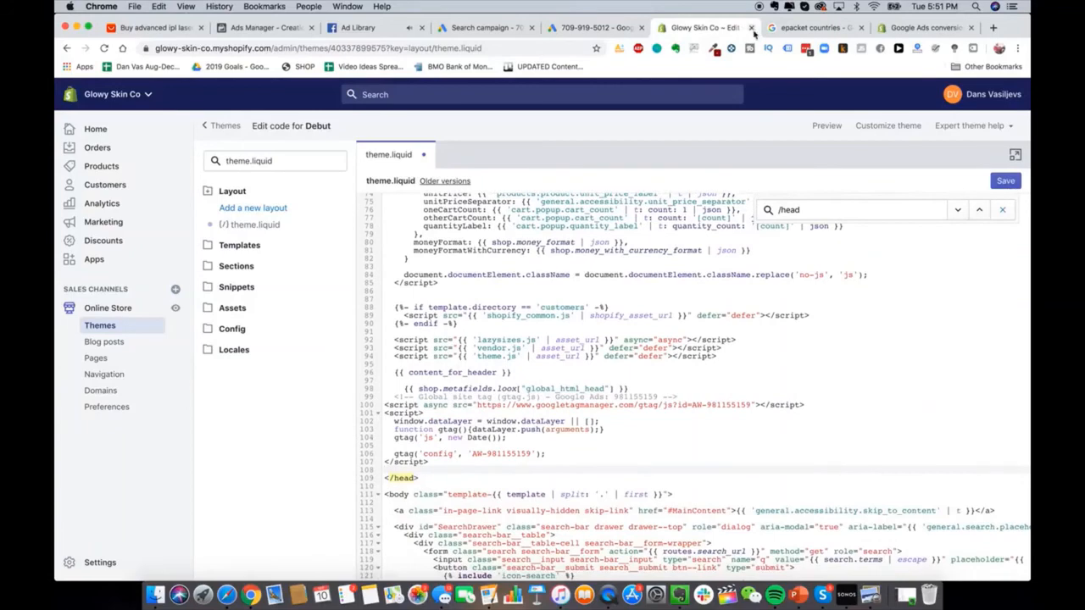
Step: Keep page-load tracking in Google Ads and select the event snippet code
left_click(580, 31)
scroll(551, 411, "down", 10)
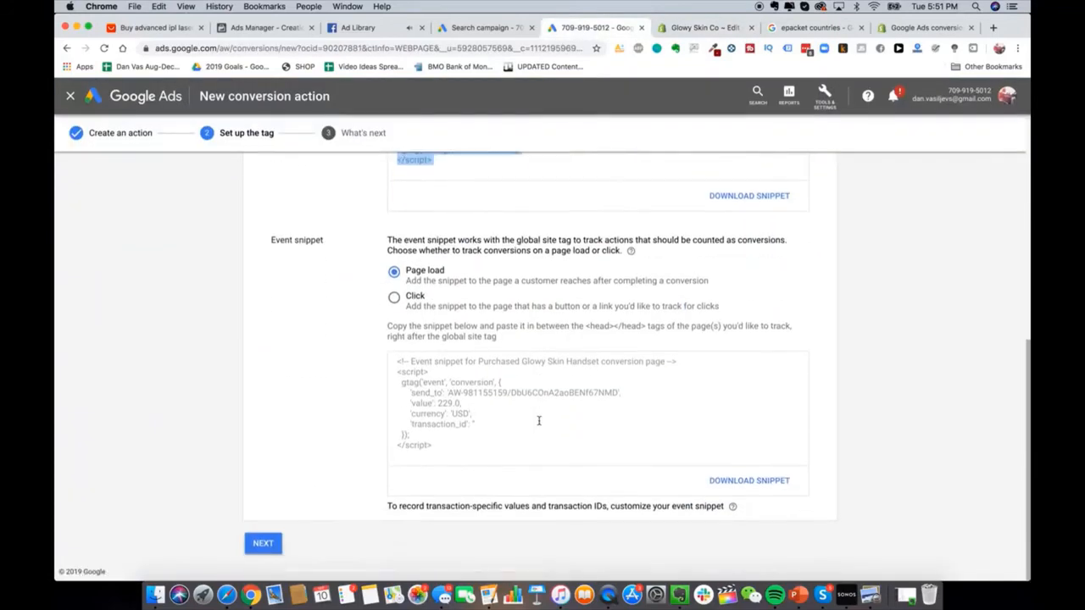
left_click(412, 274)
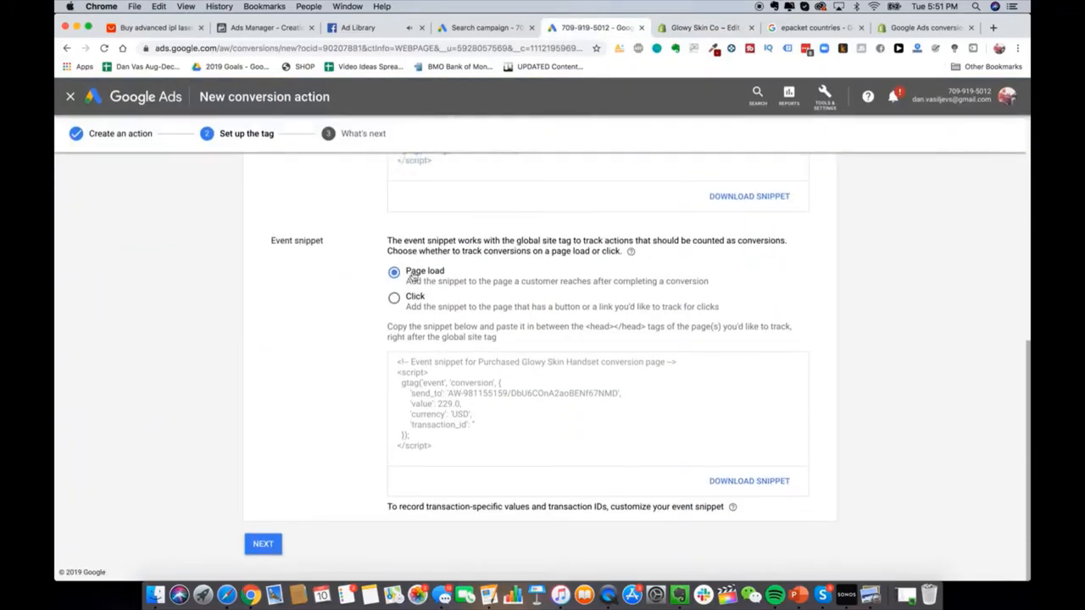
left_click(449, 433)
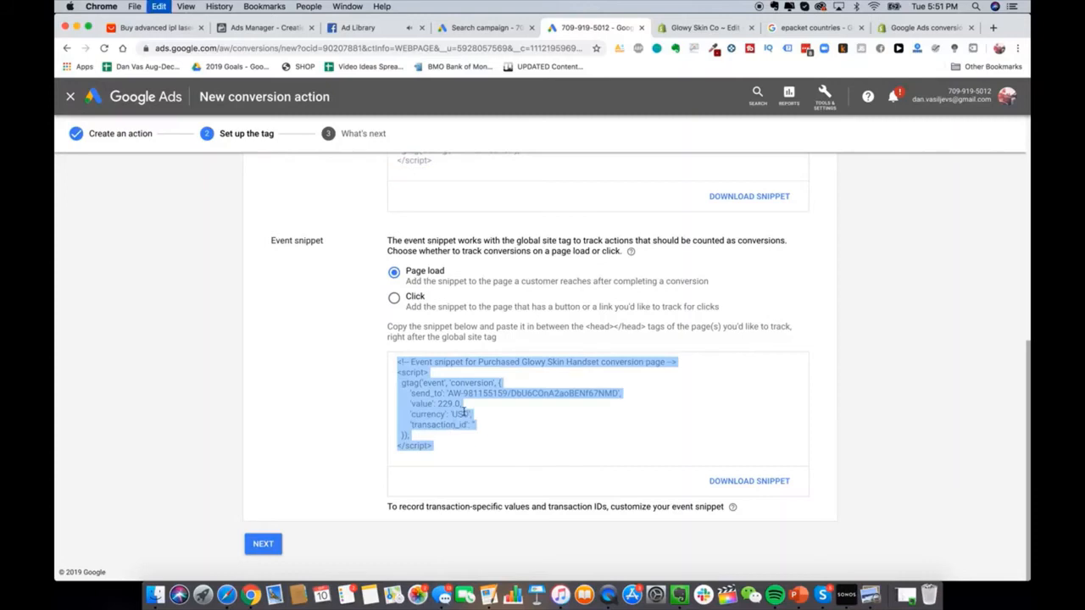
left_click(709, 28)
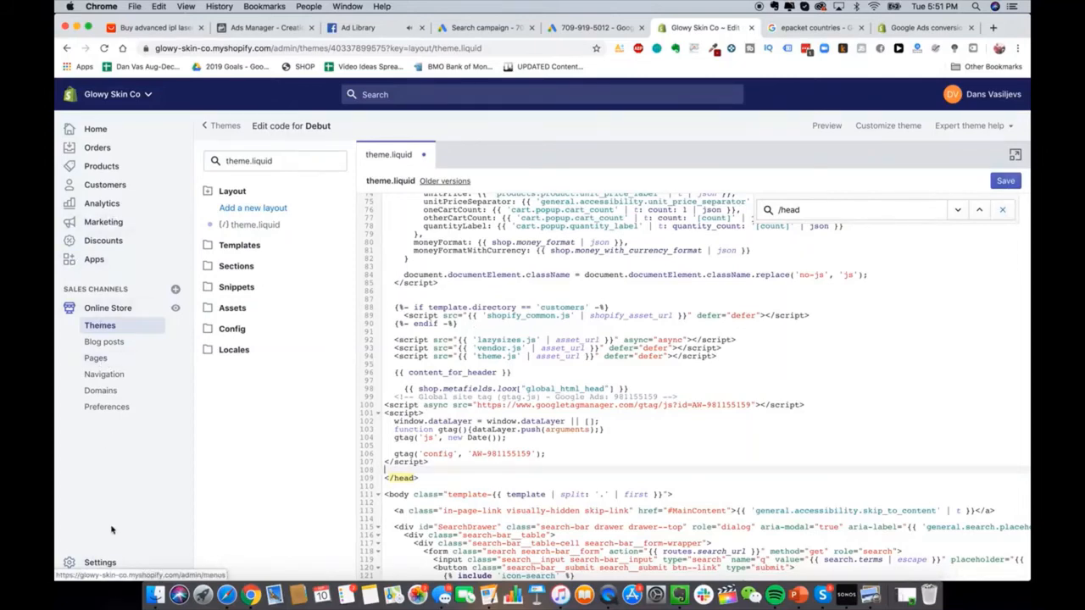
left_click(100, 562)
Step: Leave the code editor and paste the event snippet into Checkout's Additional scripts box
left_click(635, 206)
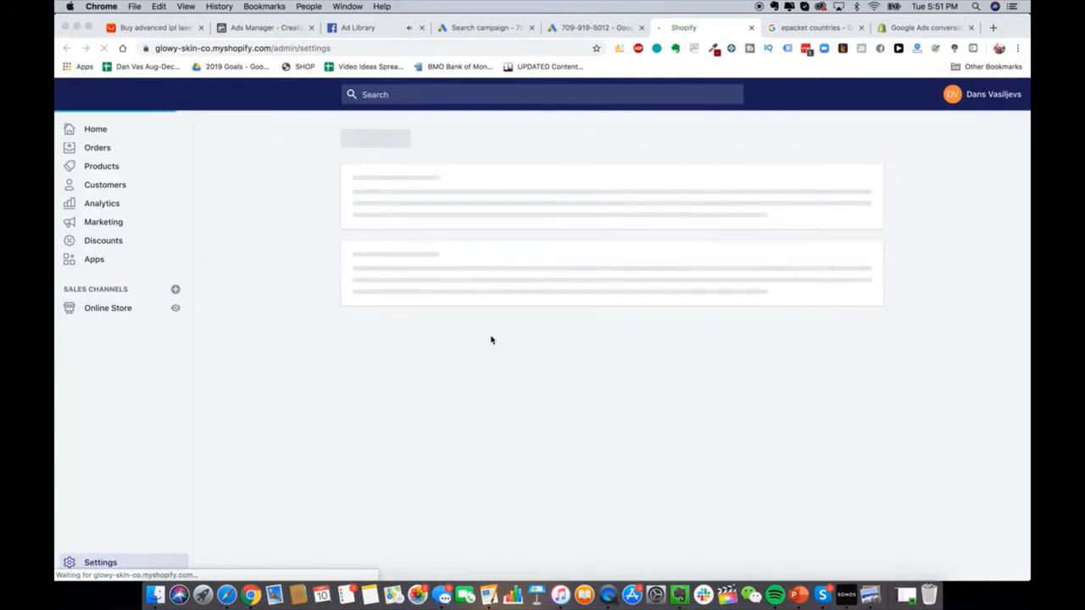
left_click(401, 322)
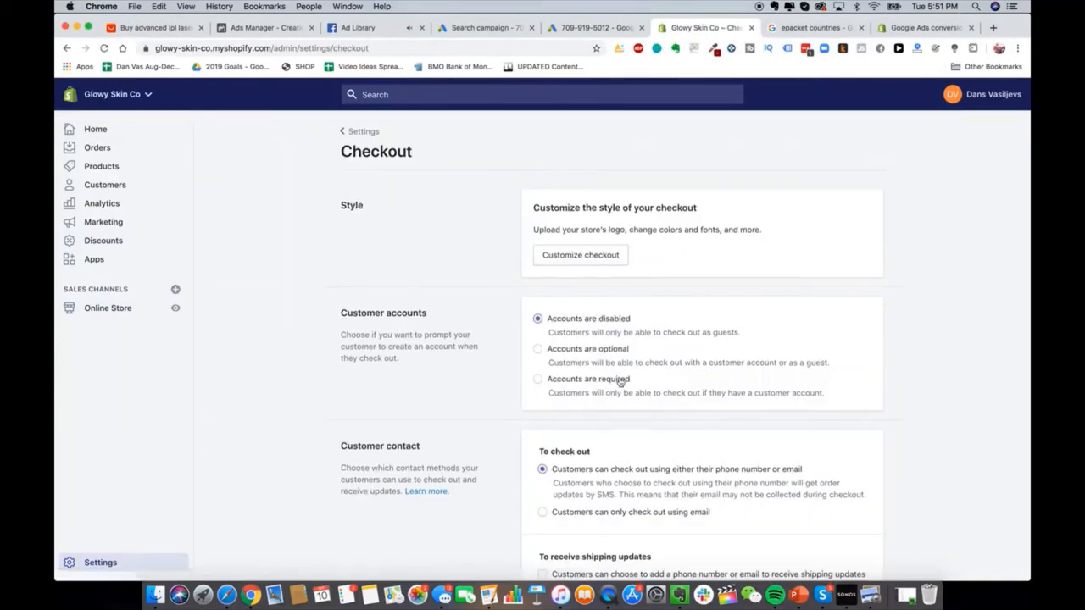
scroll(620, 381, "down", 10)
scroll(620, 381, "down", 5)
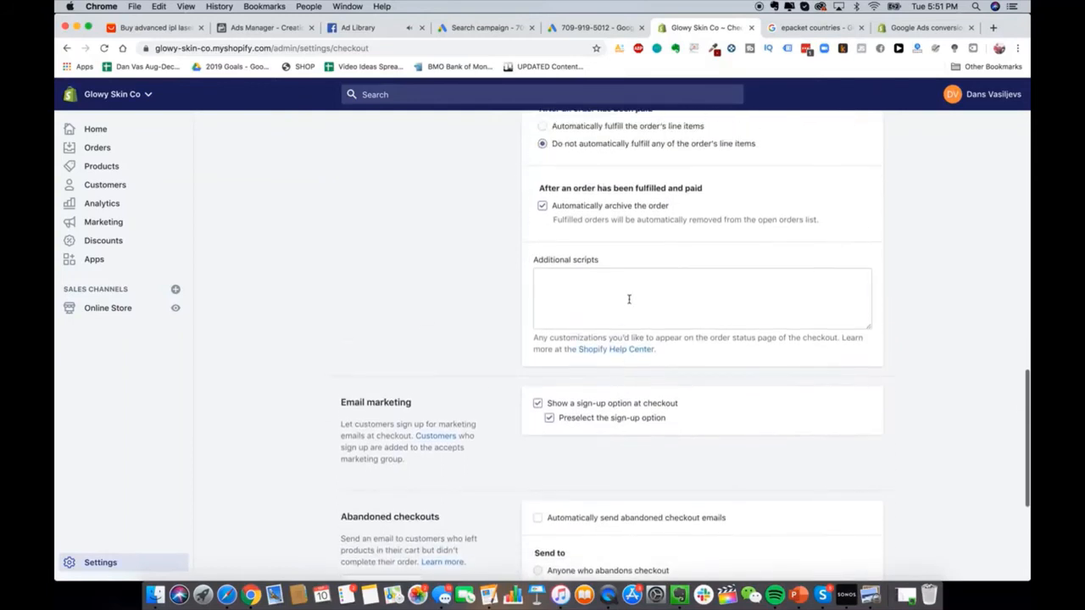
left_click(629, 300)
key("super+v")
Step: Review the pasted snippet's 229.0 value, then return to Google Ads
scroll(629, 300, "up", 3)
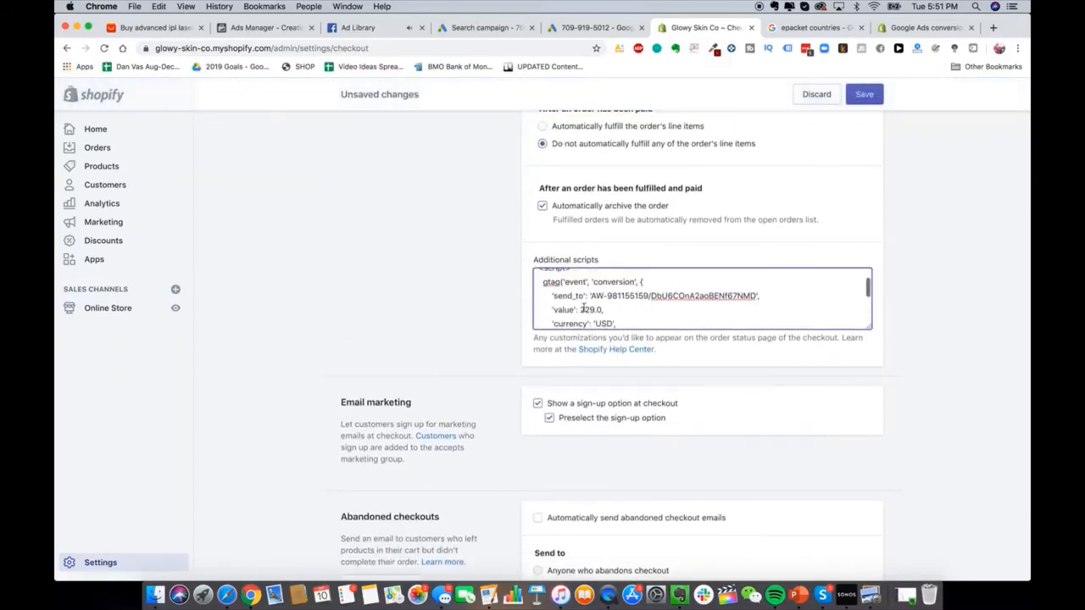
left_click_drag(573, 309, 604, 310)
left_click(604, 309)
scroll(604, 309, "up", 2)
scroll(649, 386, "down", 5)
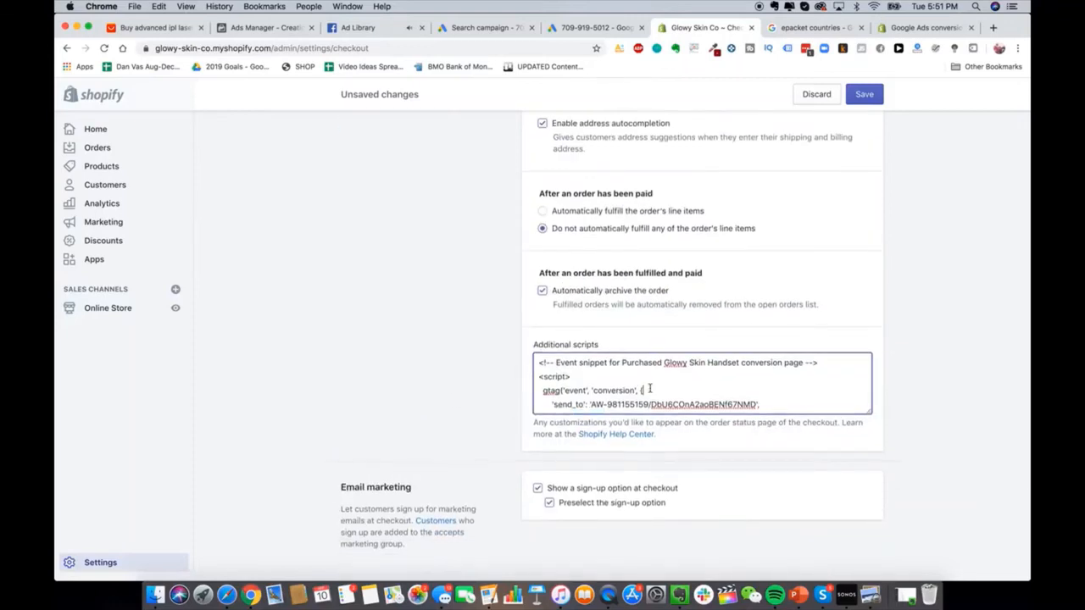
scroll(541, 243, "up", 1)
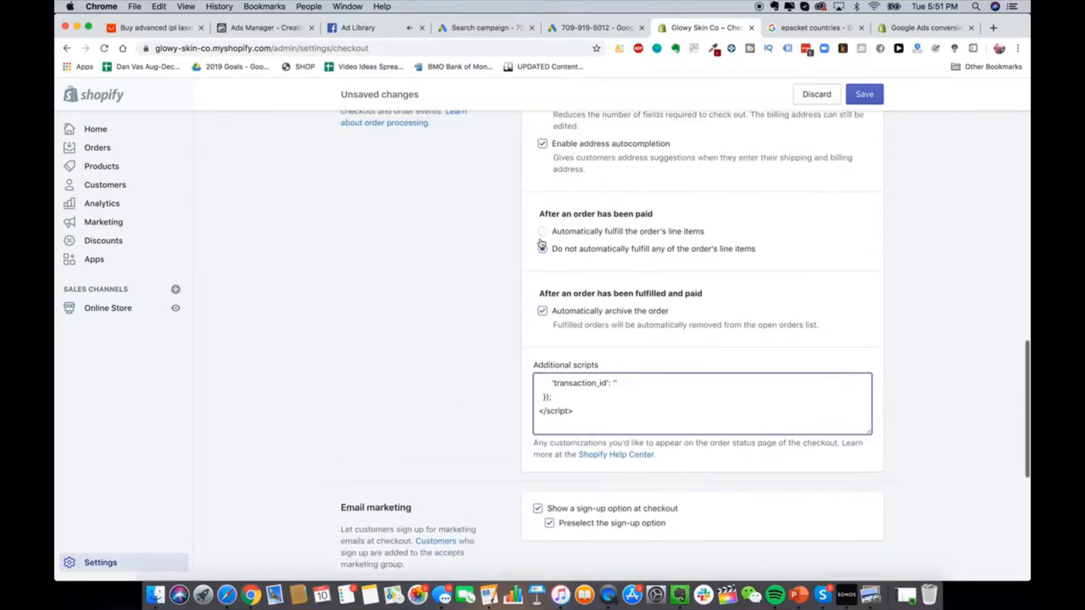
left_click(569, 32)
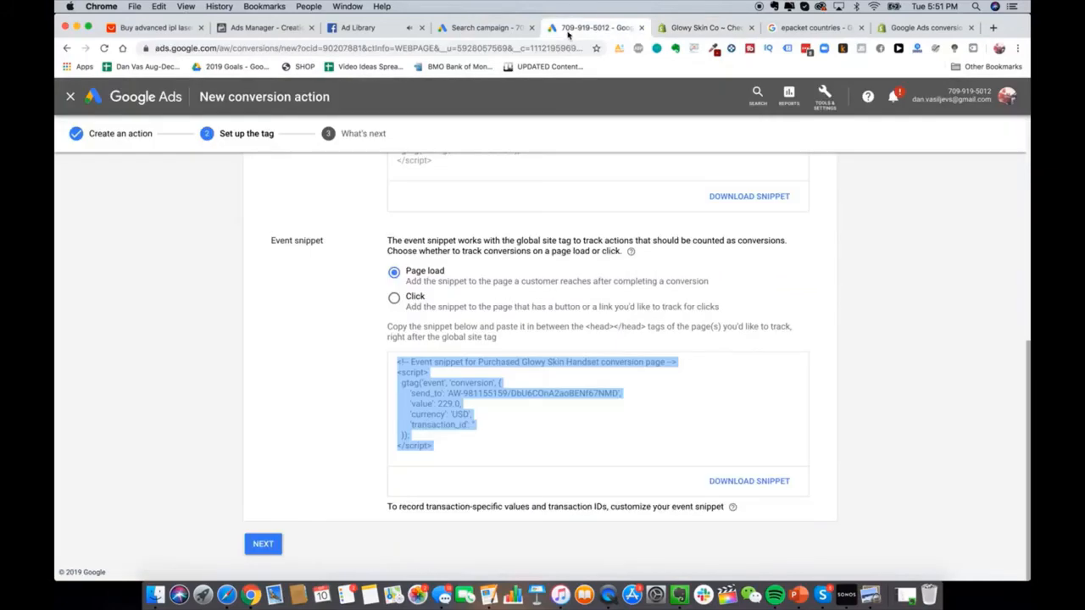
scroll(542, 339, "up", 5)
Step: Expand more settings on the Search campaign and attempt to save them
left_click(496, 27)
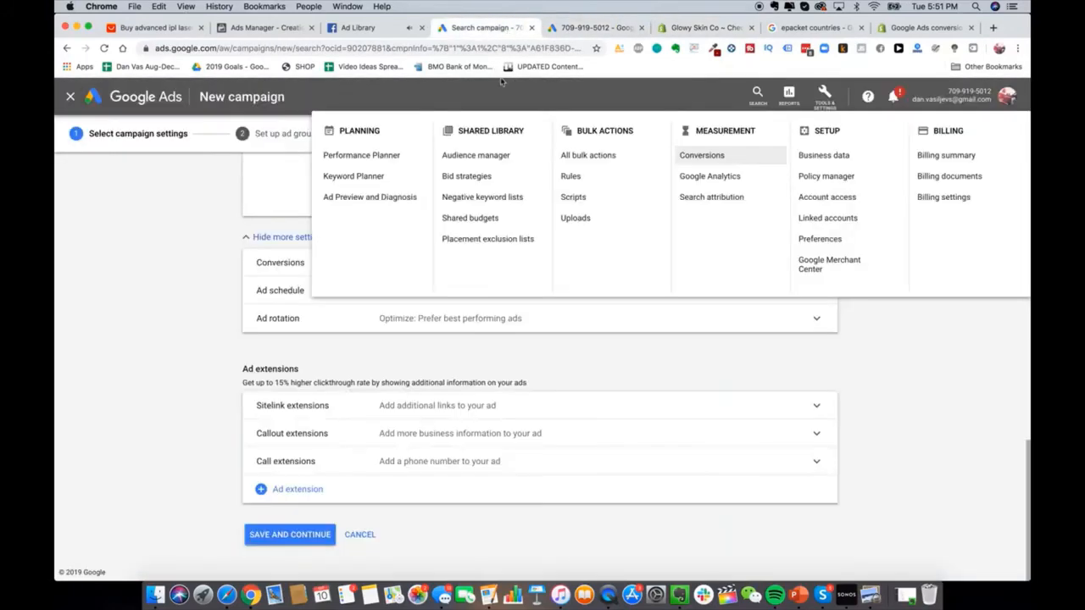
left_click(193, 382)
scroll(404, 373, "up", 10)
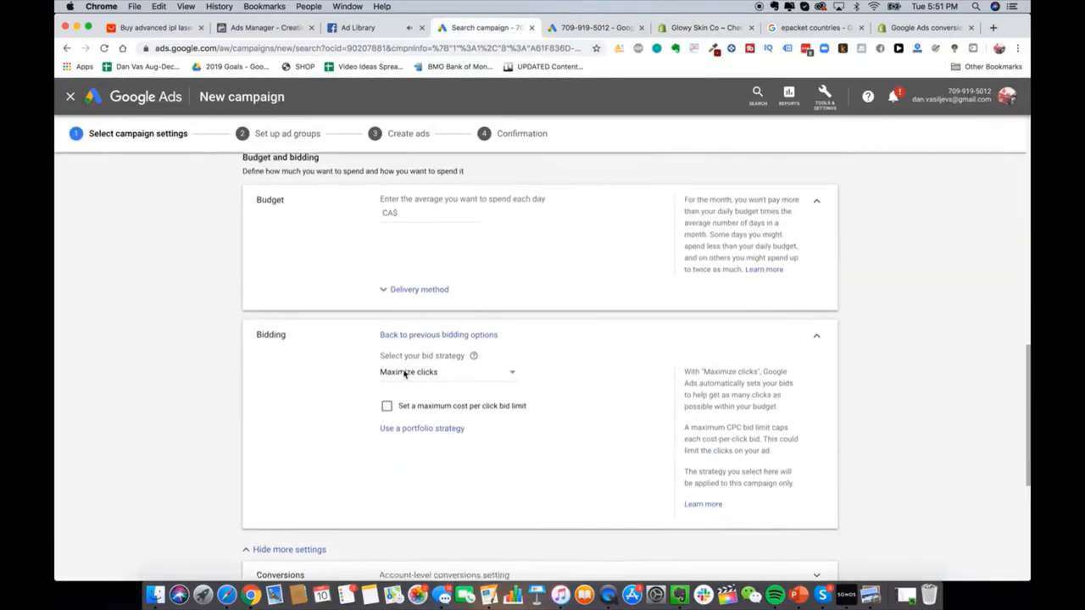
scroll(405, 375, "up", 10)
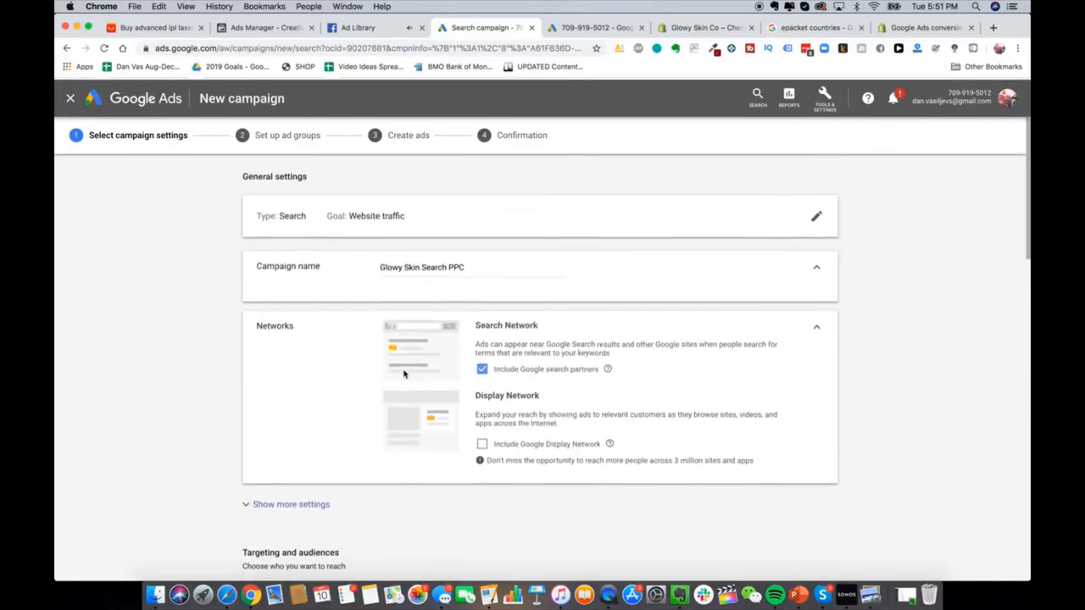
scroll(403, 374, "down", 3)
left_click(404, 348)
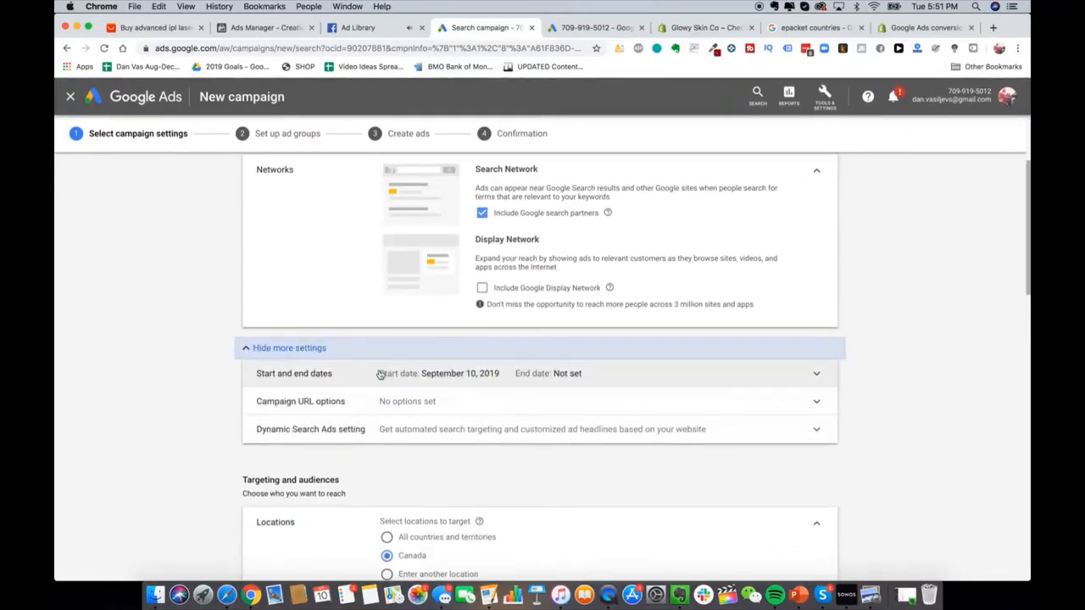
scroll(405, 378, "down", 15)
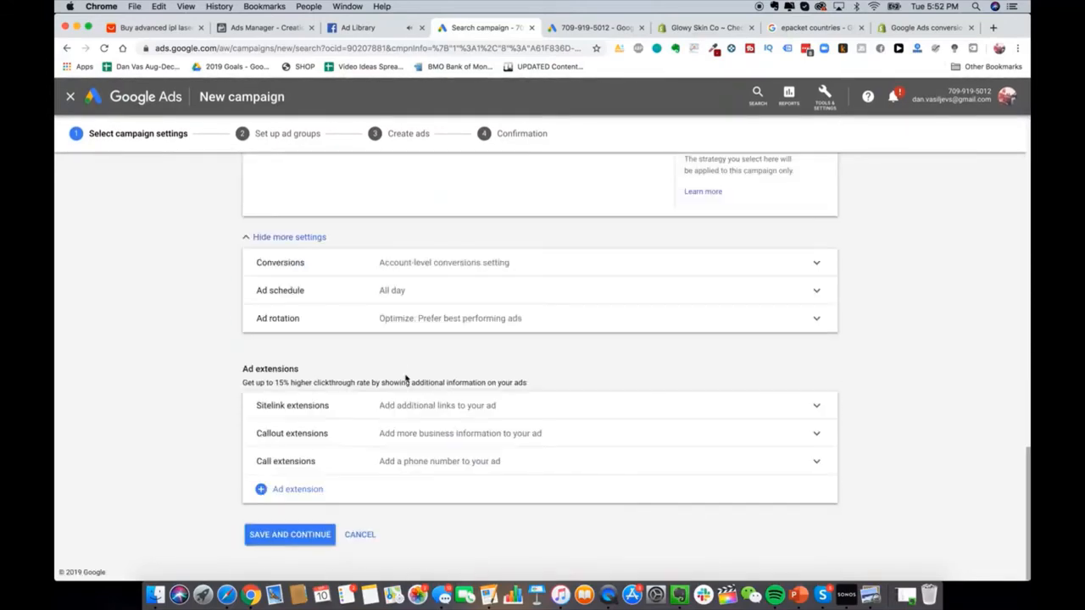
left_click(323, 535)
Step: Enter a daily budget of 20.10 in the flagged Budget field
scroll(418, 412, "up", 2)
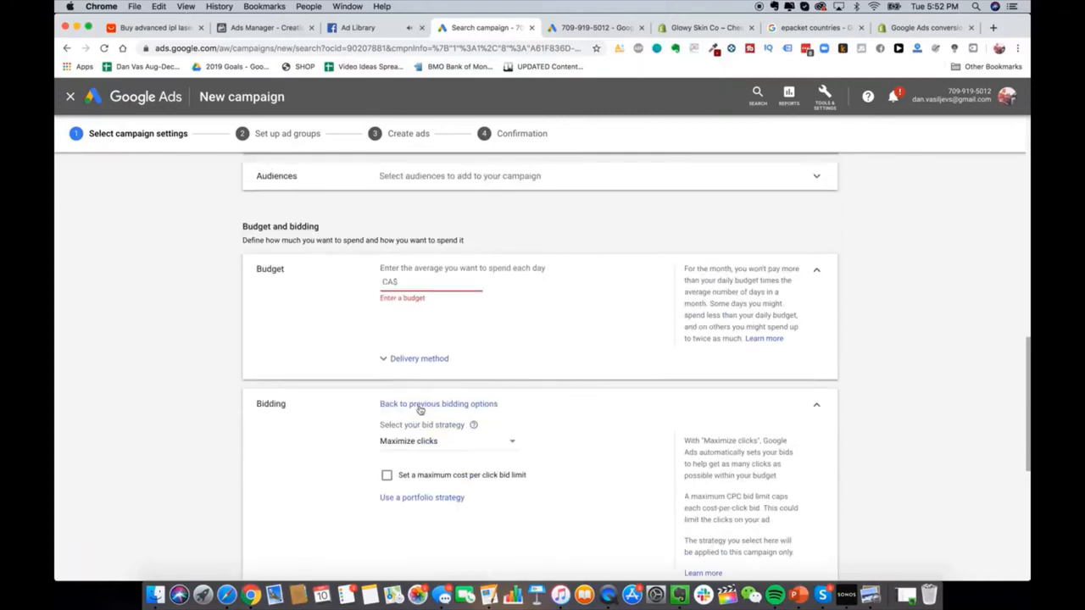
left_click(424, 289)
type("20")
scroll(463, 332, "down", 2)
key("BackSpace")
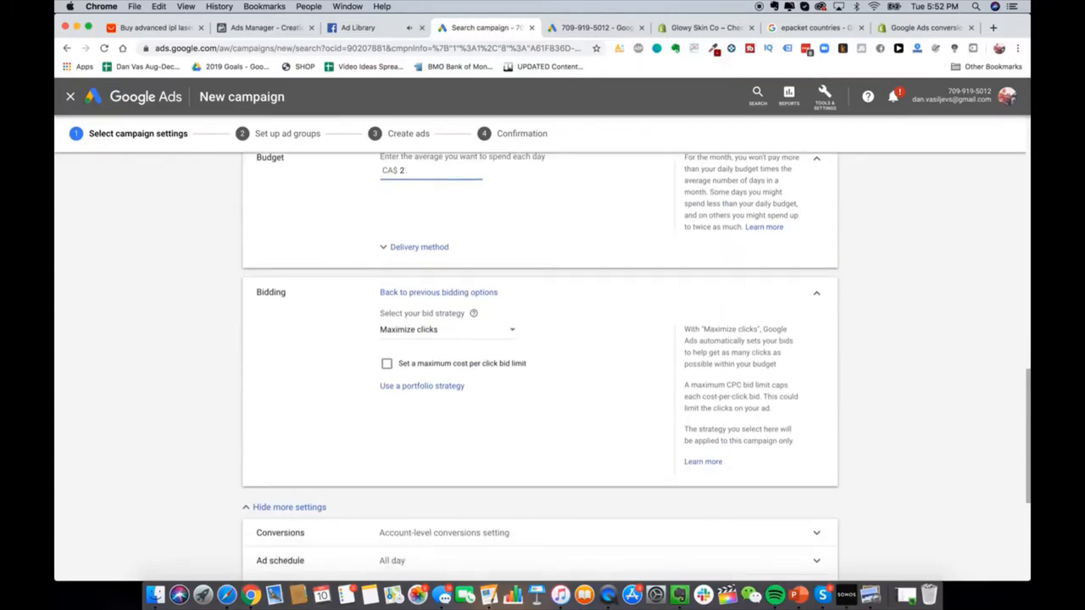
type("0.10")
scroll(223, 346, "down", 5)
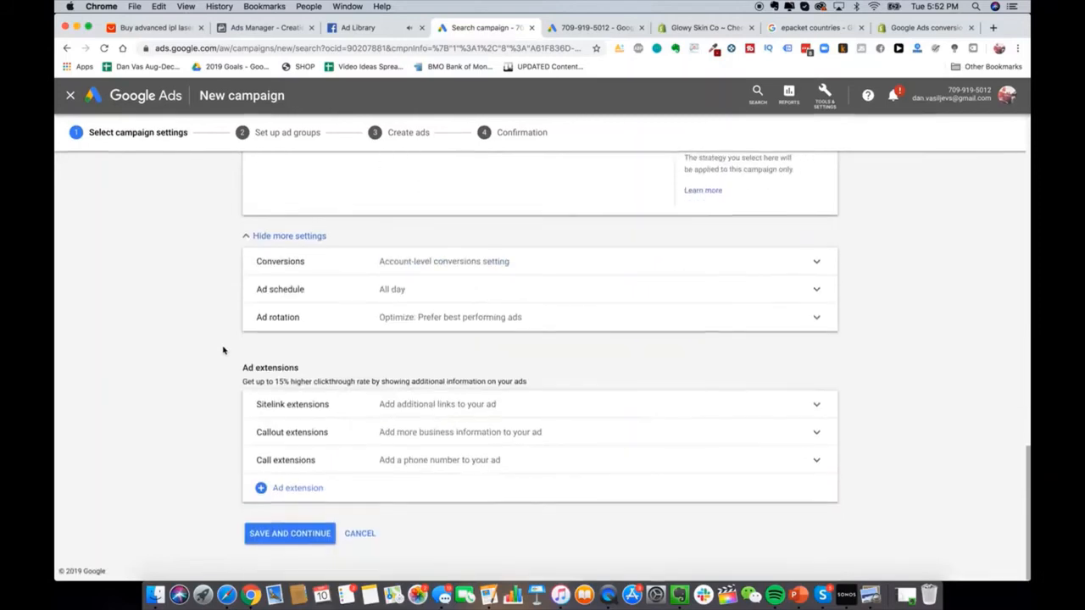
Step: Save the campaign settings and name the ad group 'Glowy Skin PPC'
left_click(291, 527)
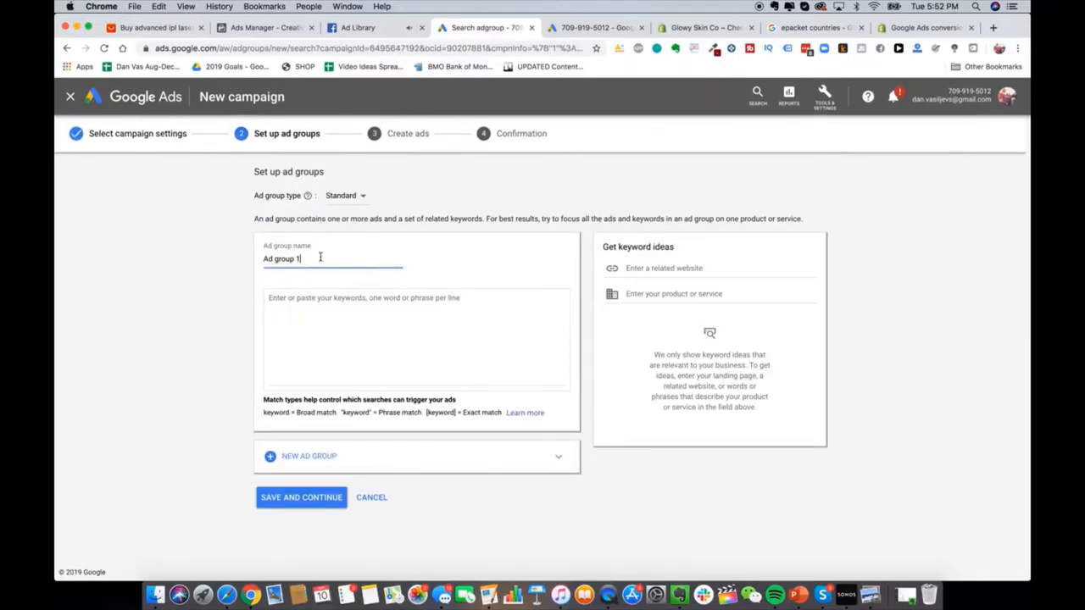
triple_click(321, 257)
type("Glowy Skin PPC")
Step: Enter exact-match keywords [glowy skin] and [glowy skin store] on separate lines
left_click(324, 307)
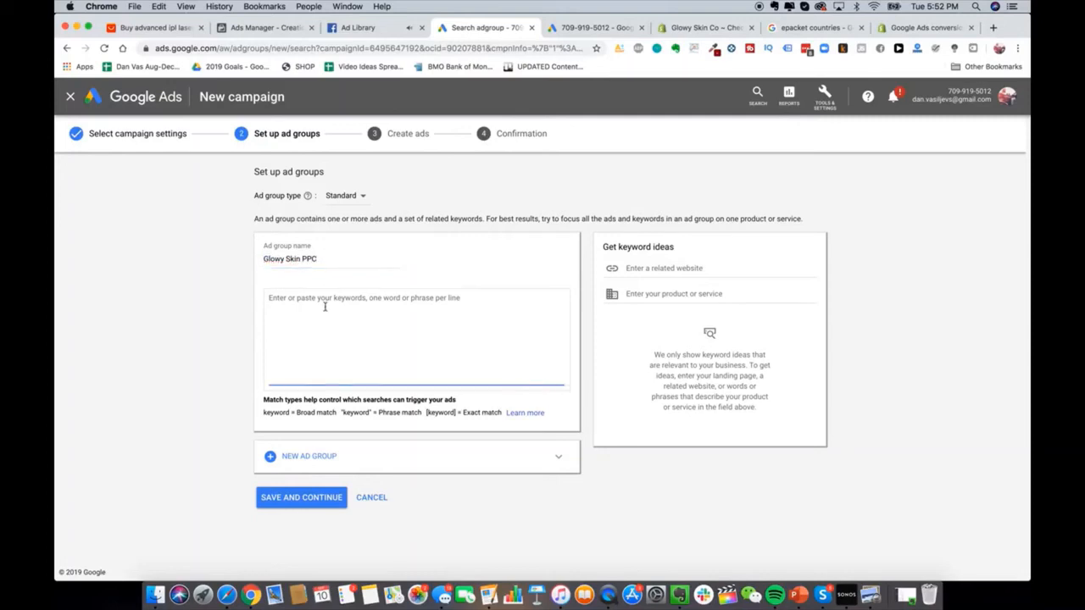
left_click(268, 411)
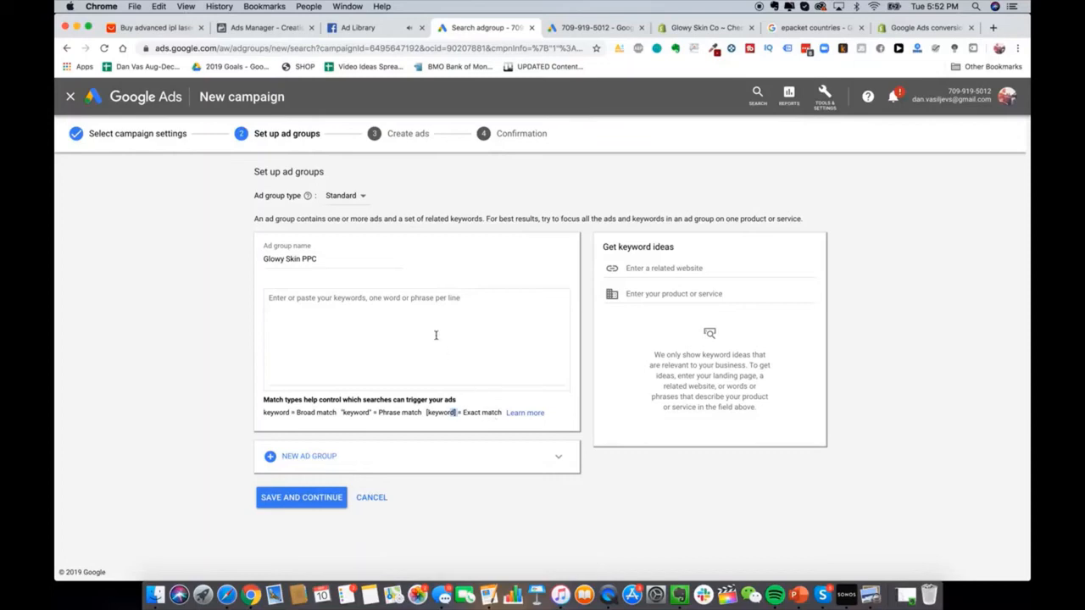
left_click(436, 335)
type("[")
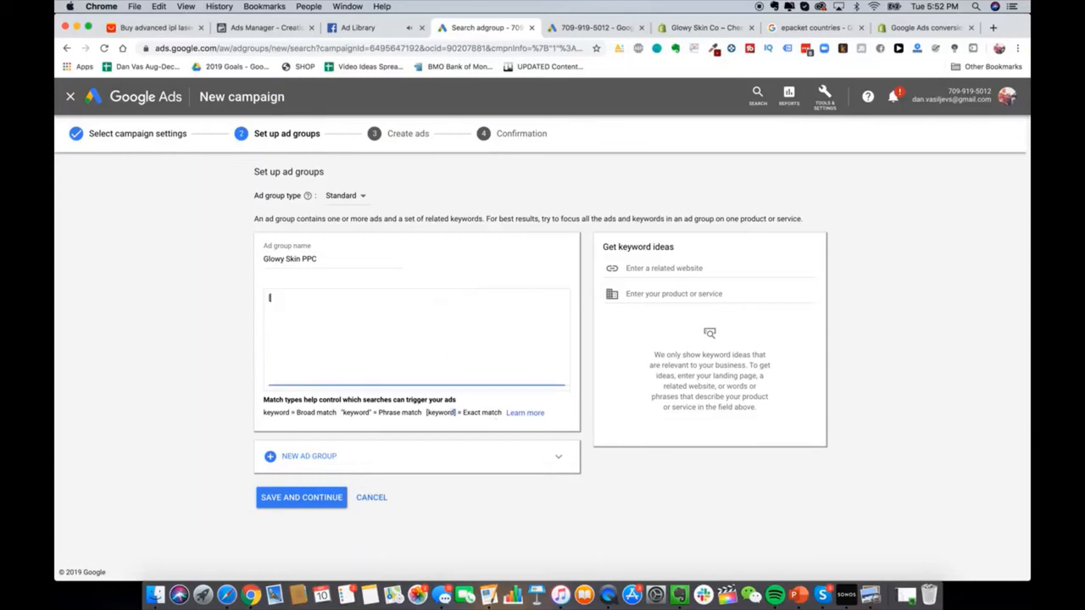
type("glowy skin")
left_click(310, 298)
key("Return")
type("[glowy skin store]")
key("Return")
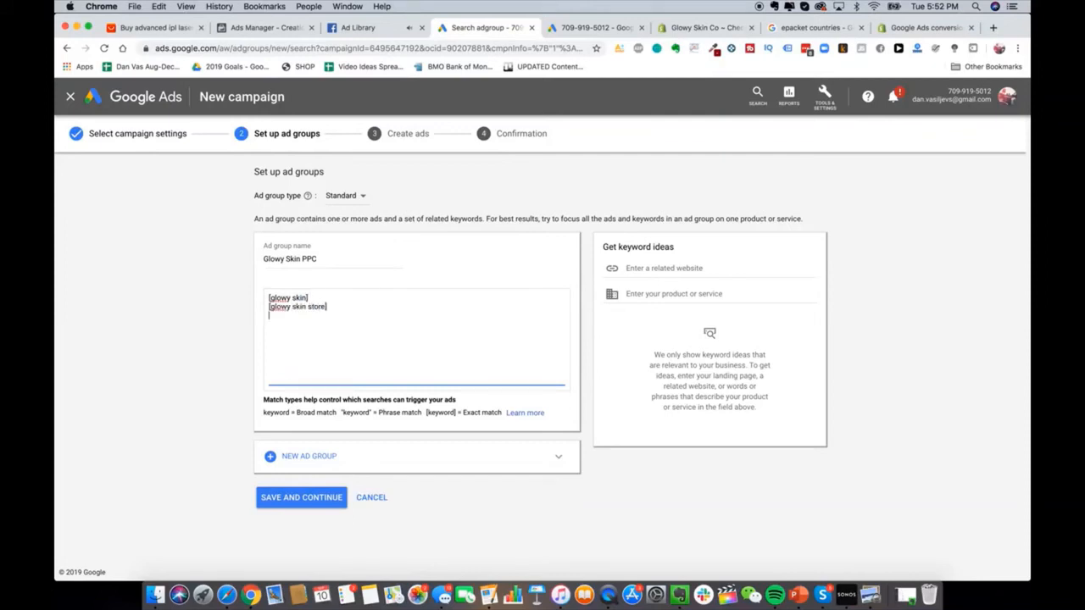